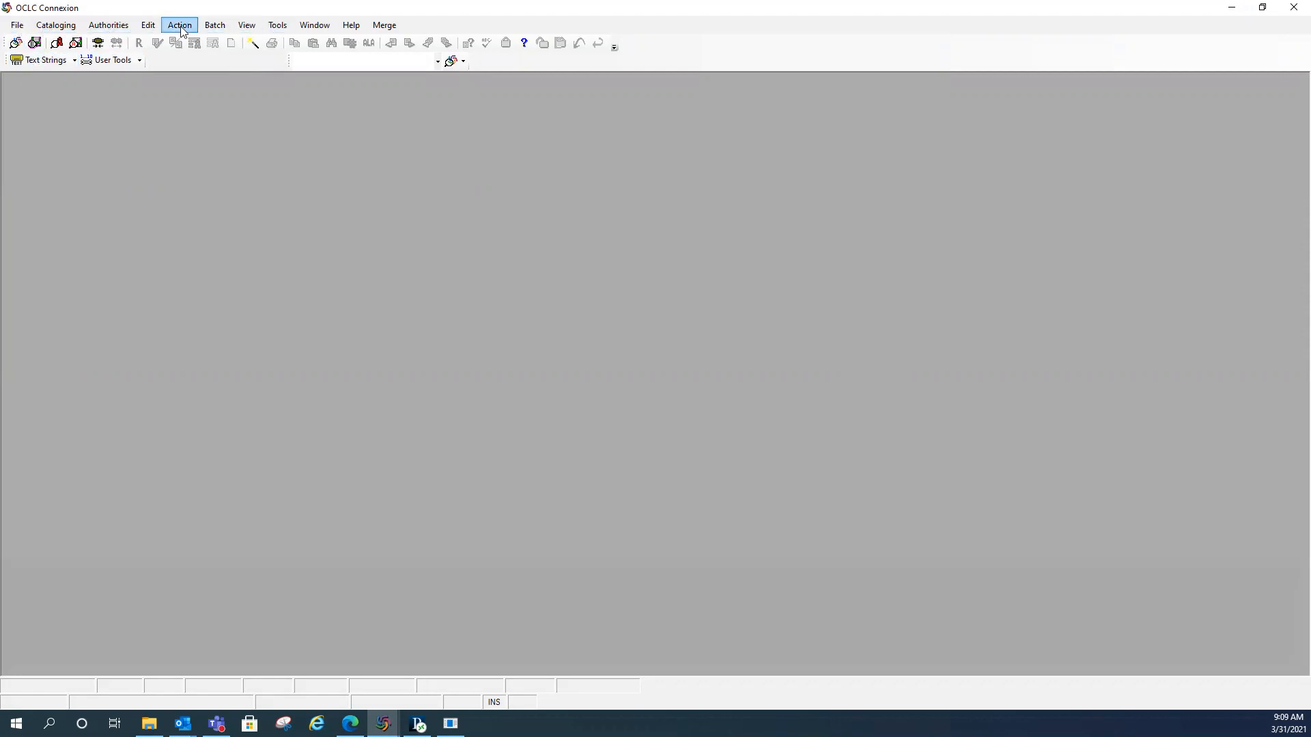
{"action": "left_click", "coordinate": [22, 27]}
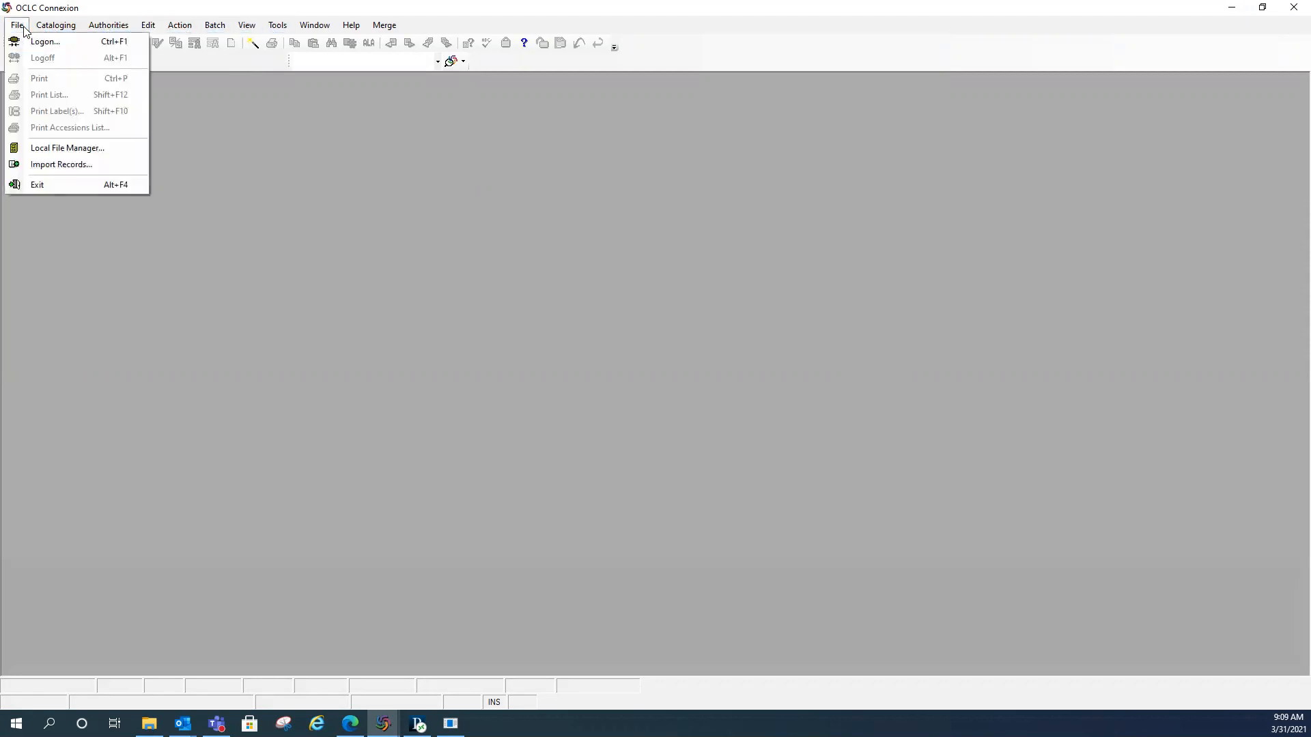
{"action": "mouse_move", "coordinate": [51, 26]}
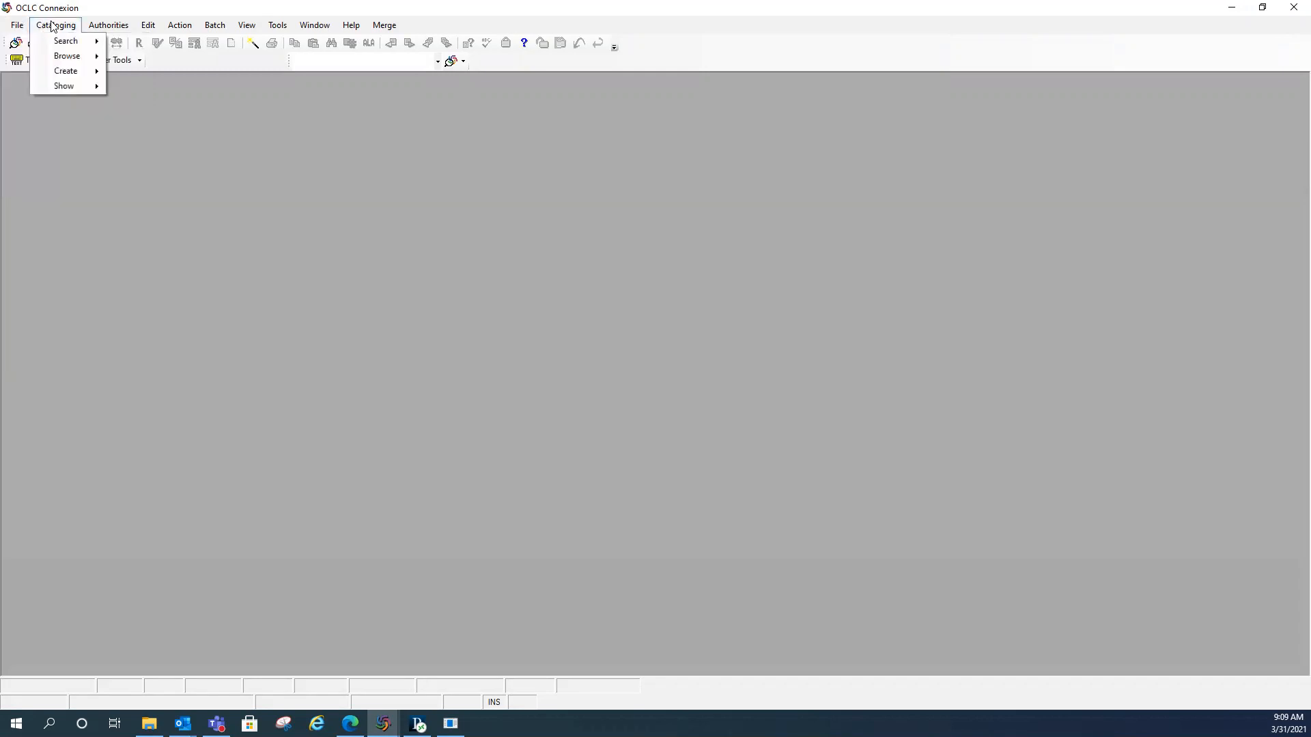
{"action": "mouse_move", "coordinate": [143, 28]}
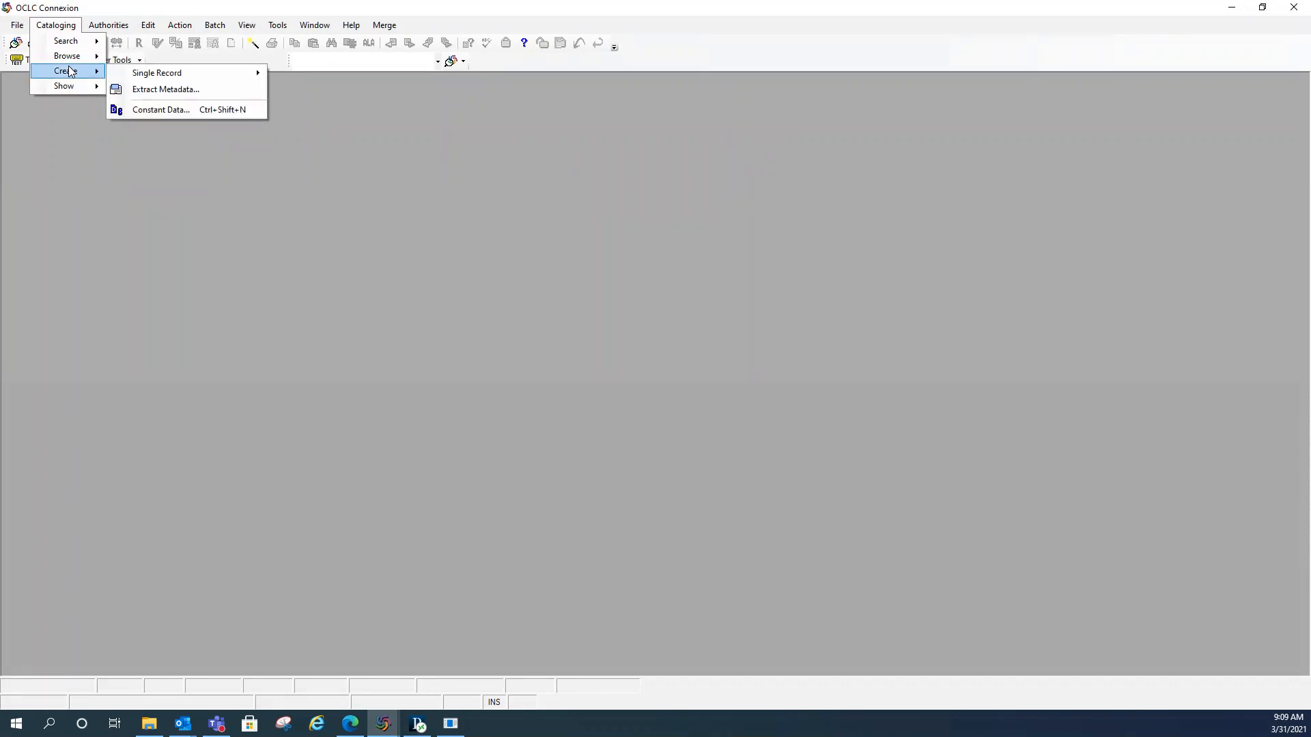
{"action": "mouse_move", "coordinate": [188, 72]}
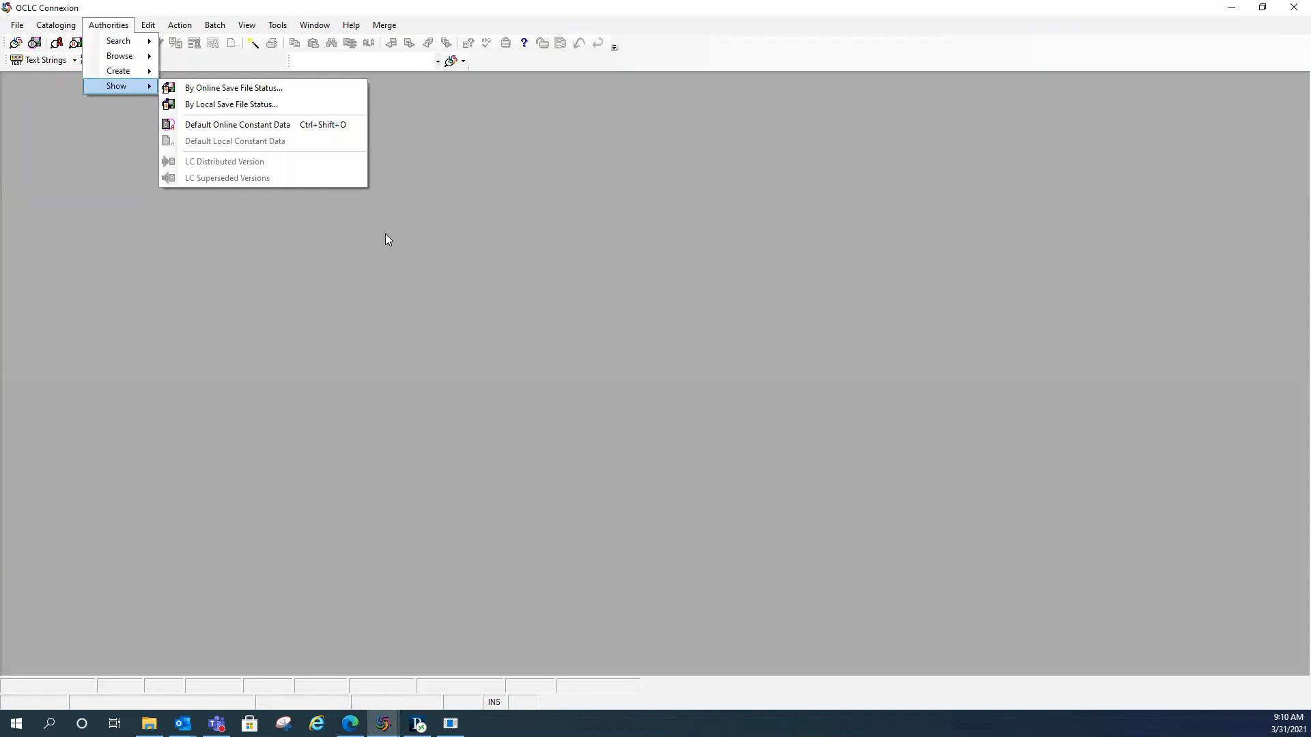
{"action": "left_click", "coordinate": [482, 108]}
{"action": "left_click", "coordinate": [126, 26]}
{"action": "mouse_move", "coordinate": [153, 29]}
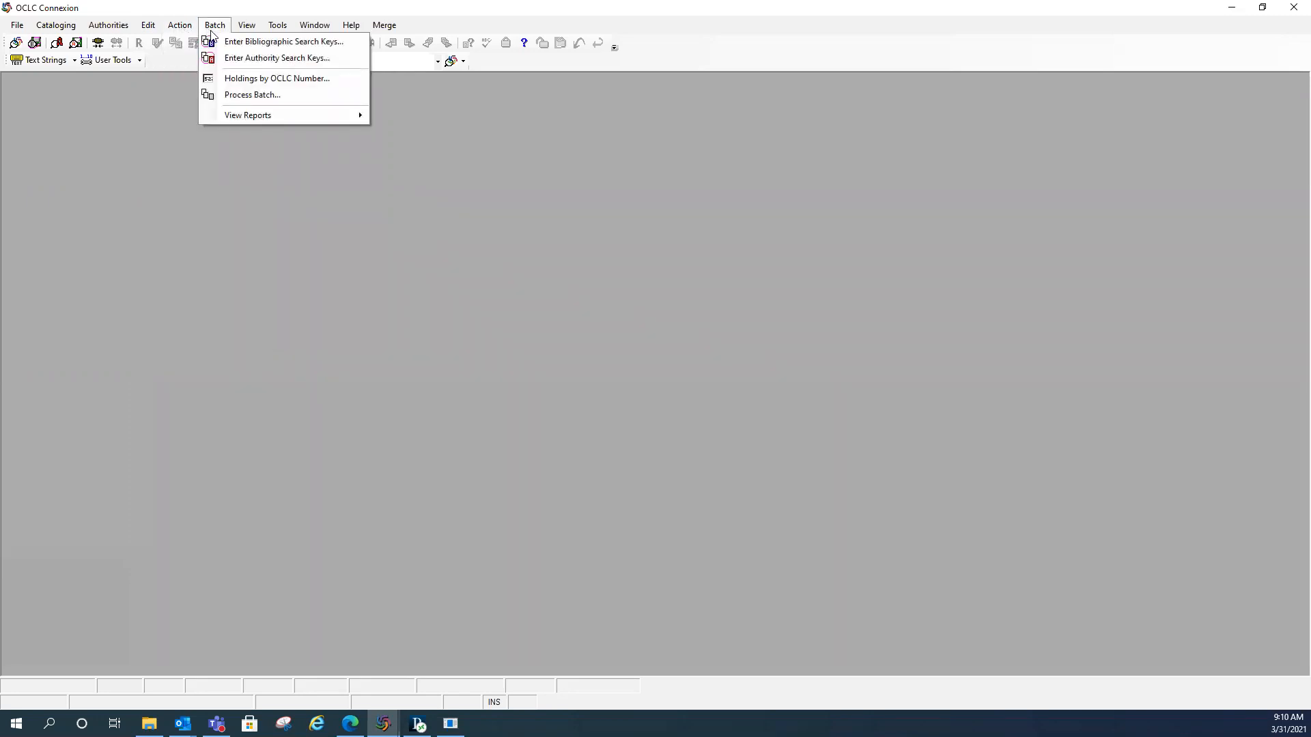
{"action": "mouse_move", "coordinate": [247, 30]}
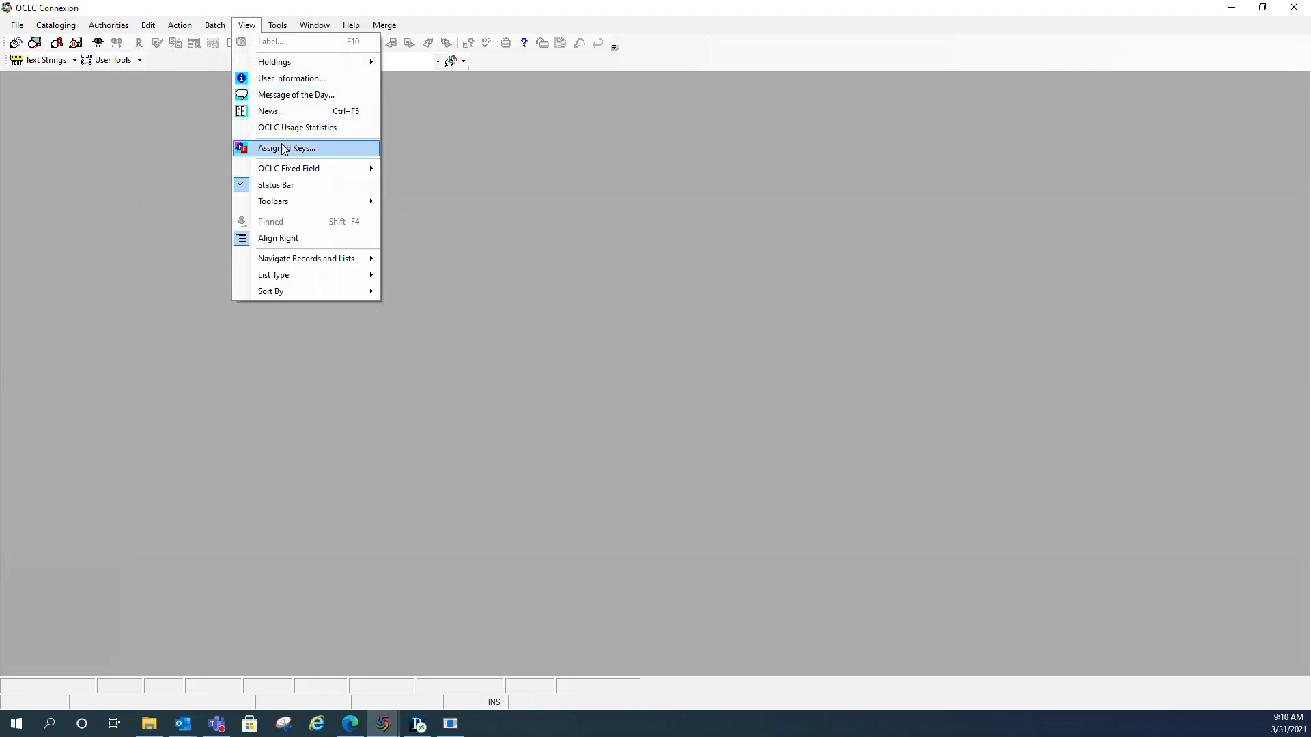
{"action": "mouse_move", "coordinate": [290, 169]}
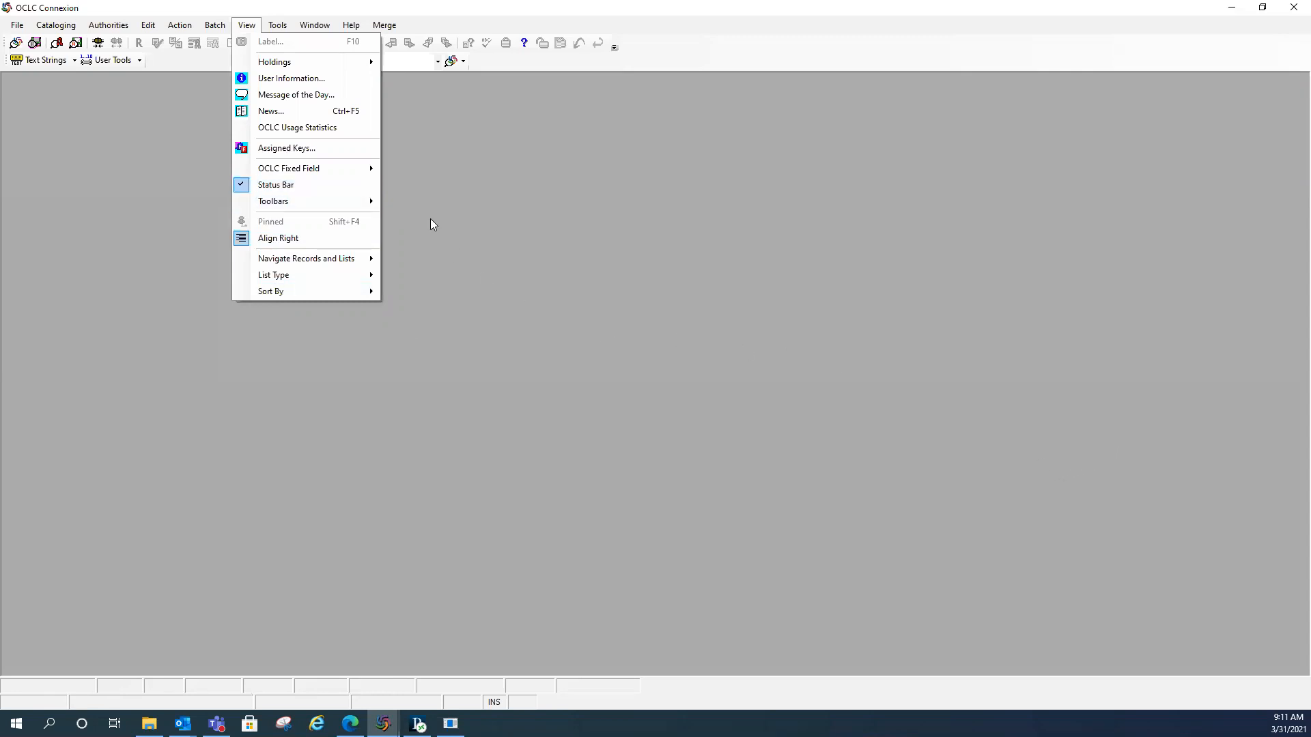
{"action": "mouse_move", "coordinate": [270, 207]}
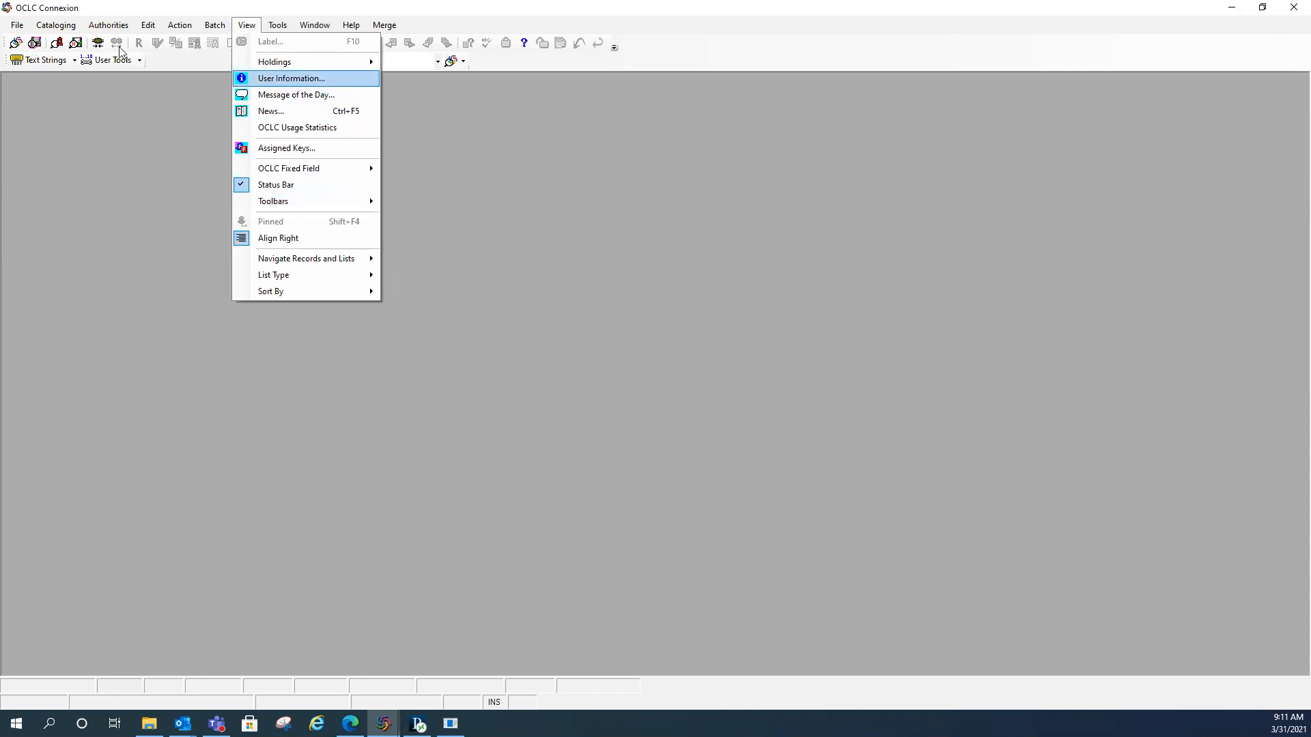
{"action": "mouse_move", "coordinate": [328, 201]}
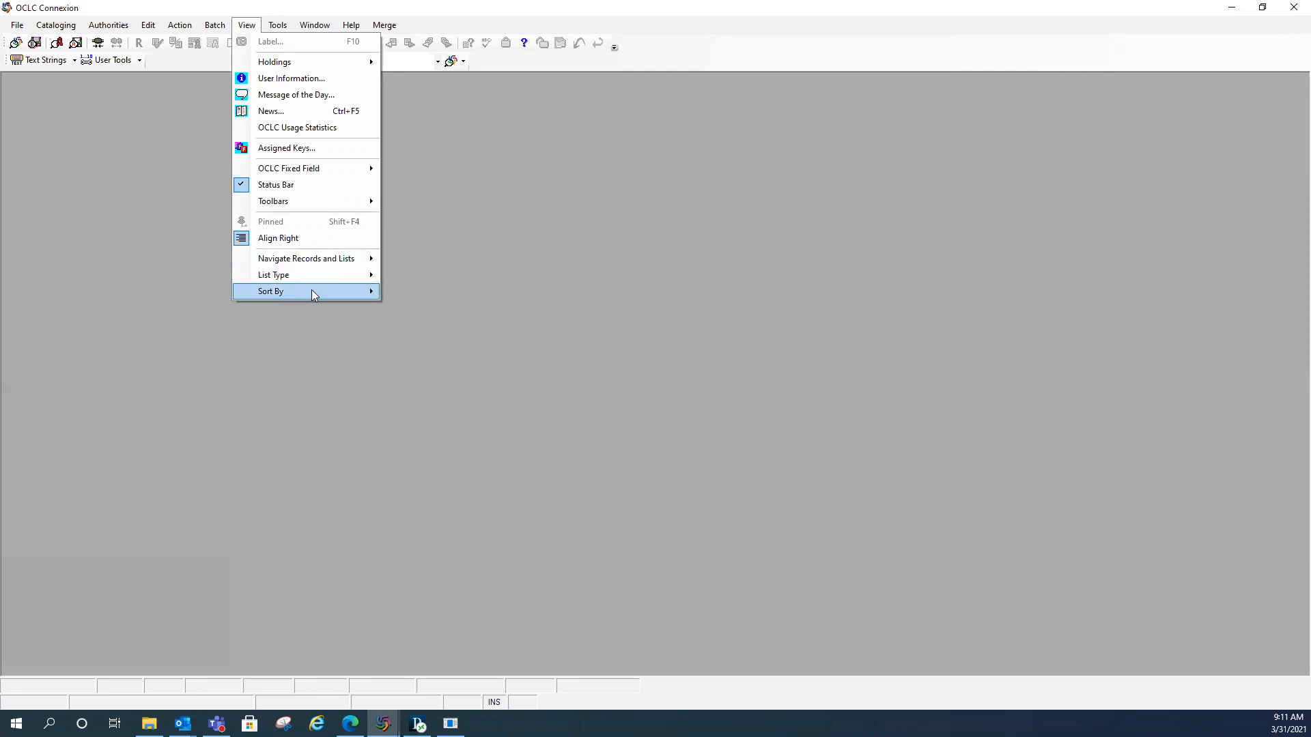
{"action": "mouse_move", "coordinate": [288, 200]}
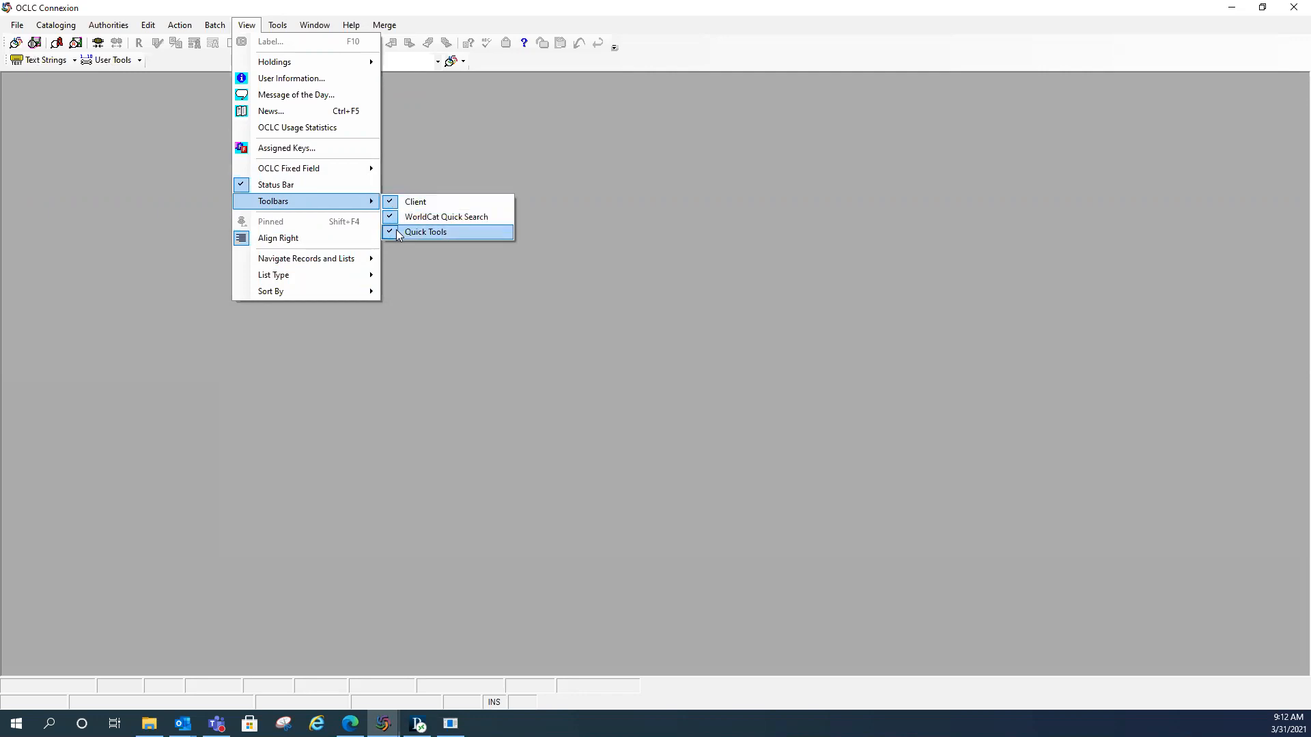
{"action": "left_click", "coordinate": [425, 294]}
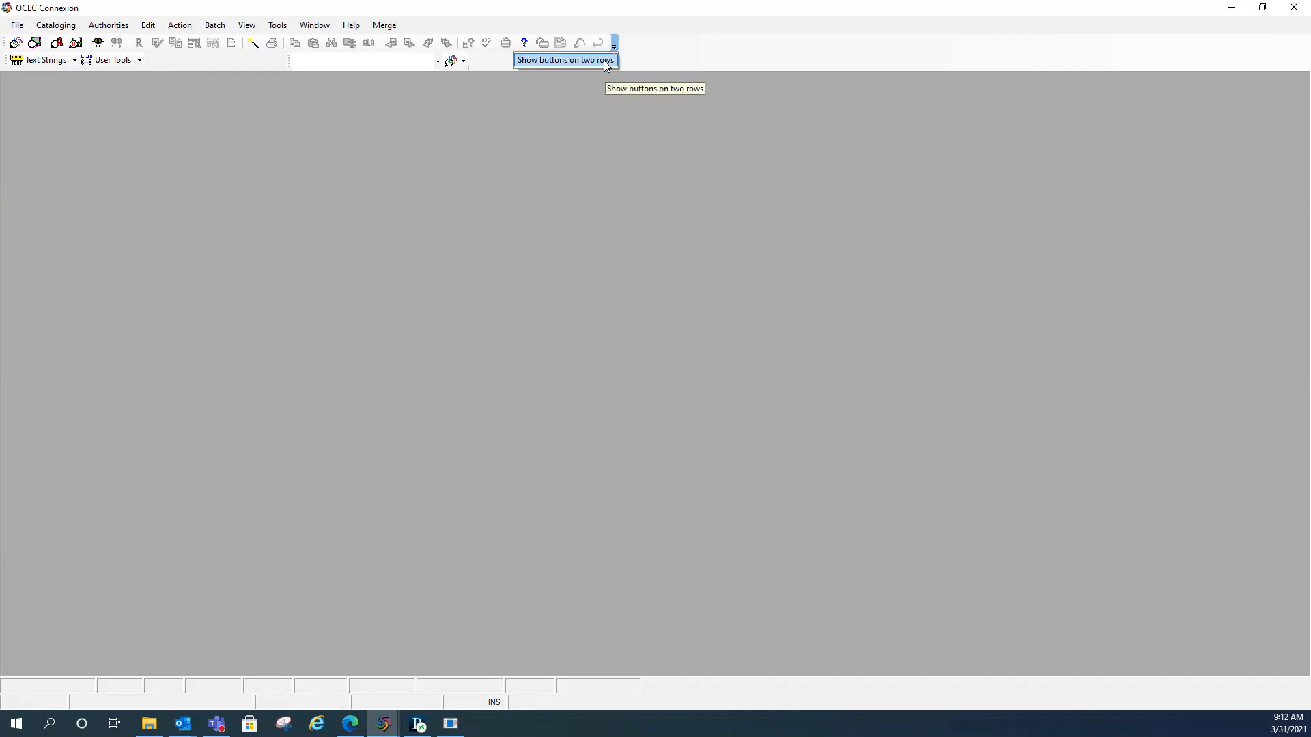
{"action": "left_click", "coordinate": [590, 224]}
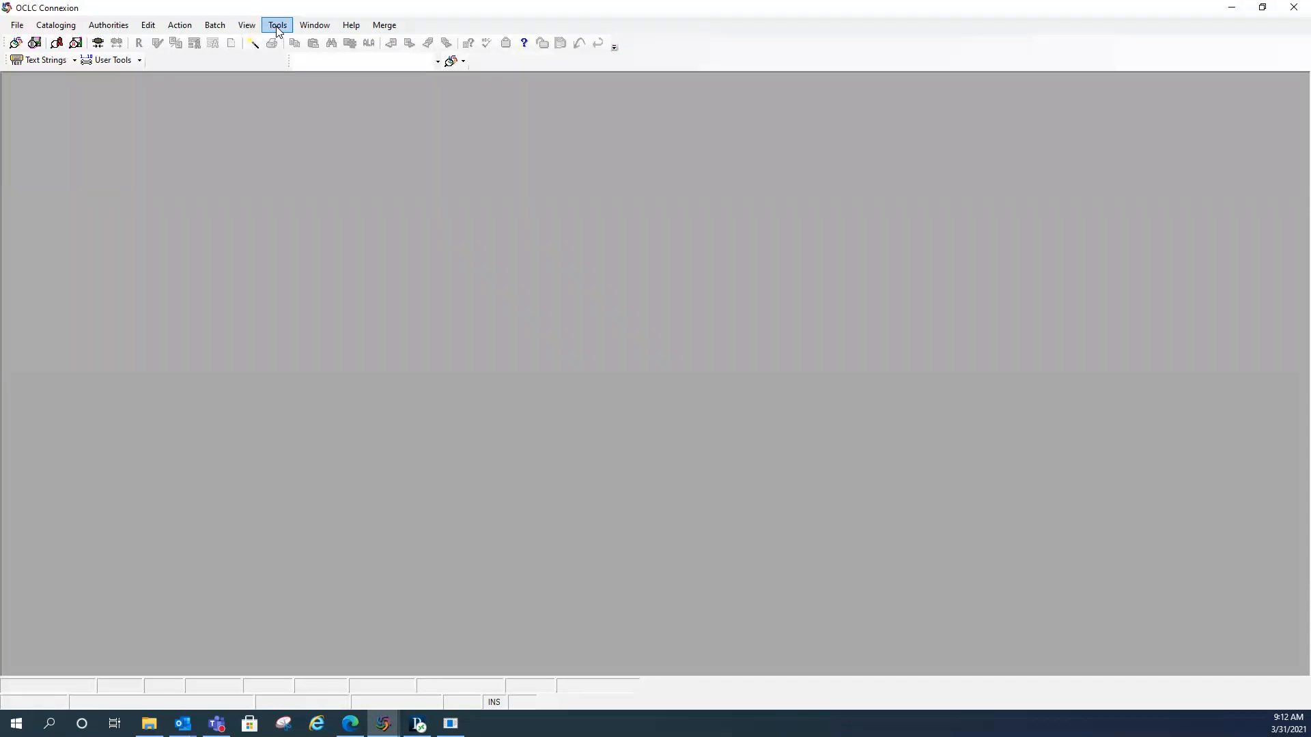
{"action": "left_click", "coordinate": [314, 26]}
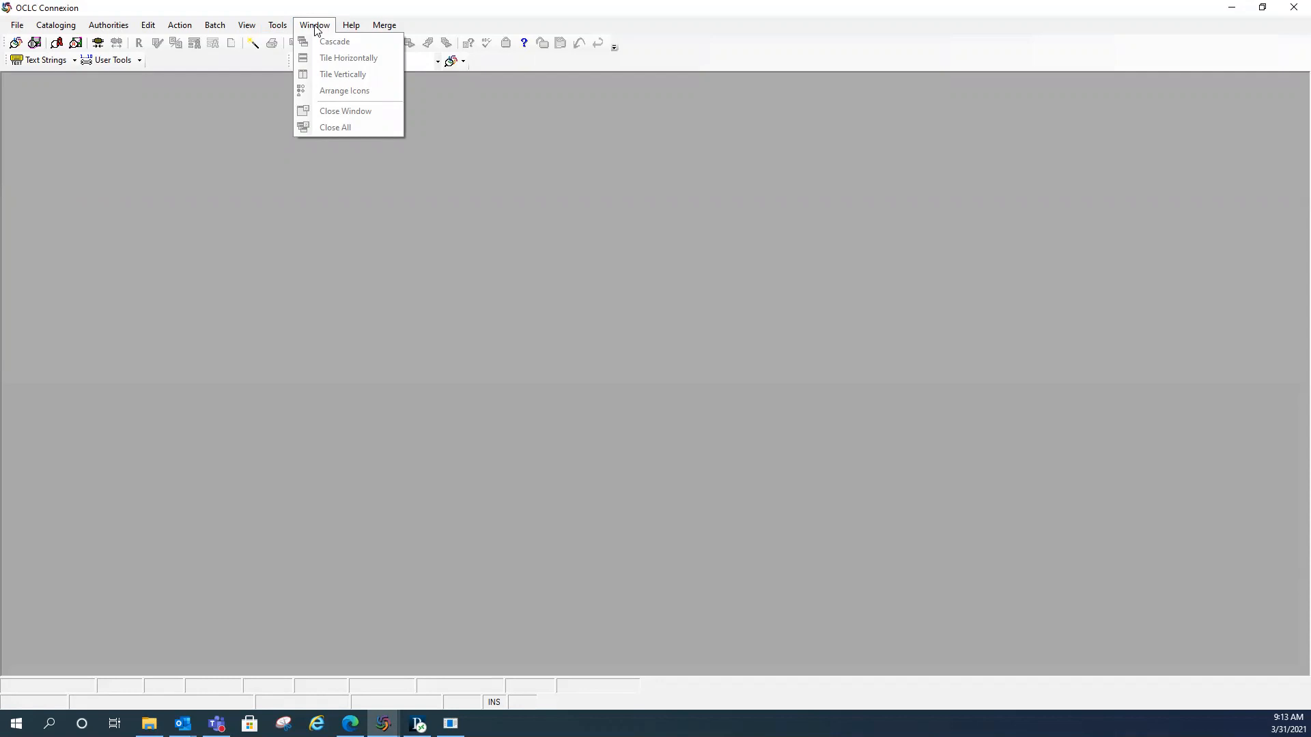
Step: View the version and system information about the OCLC Connexion client, and close it
{"action": "left_click", "coordinate": [353, 27]}
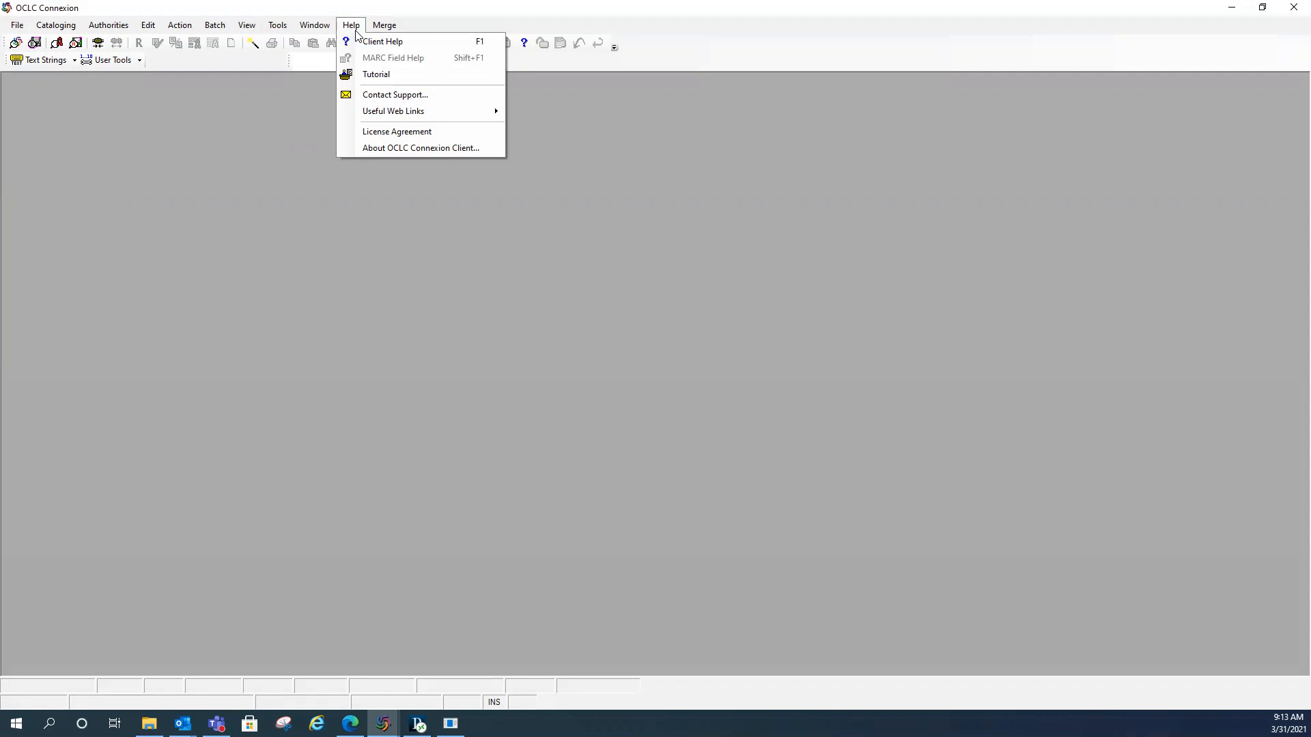
{"action": "left_click", "coordinate": [388, 148]}
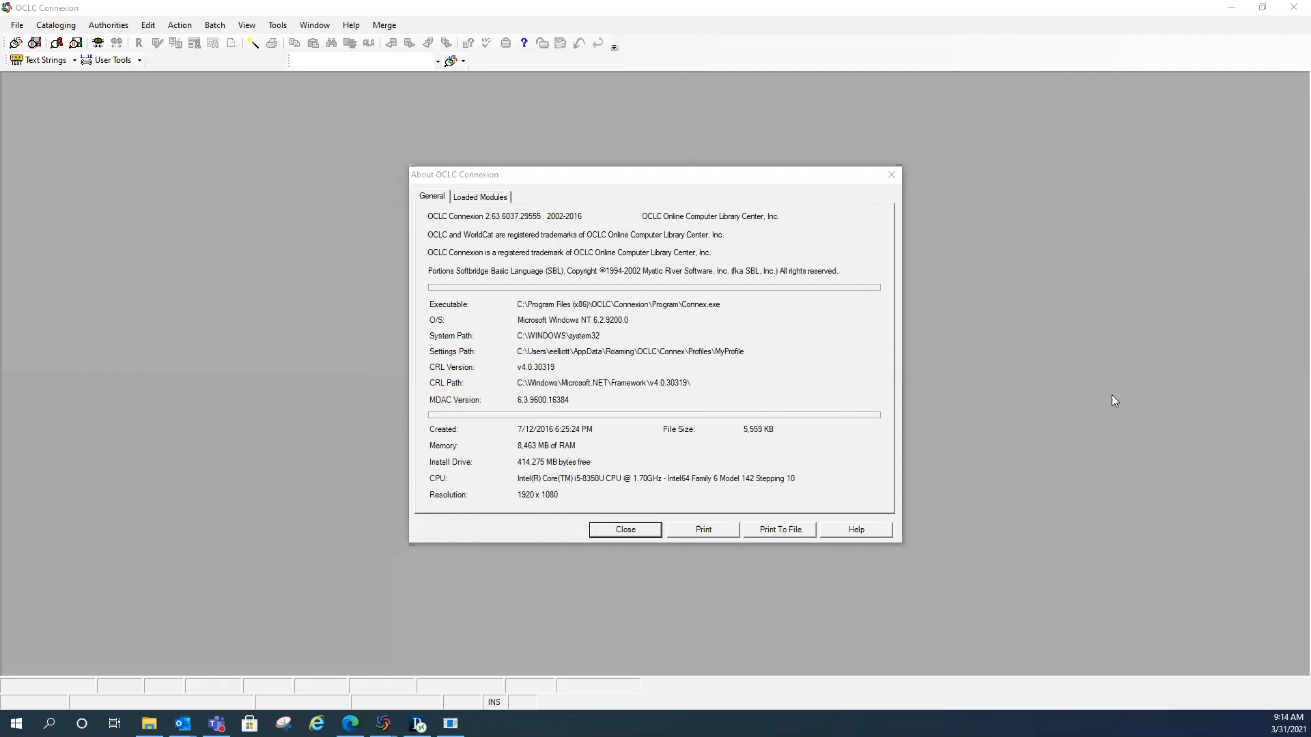
{"action": "left_click", "coordinate": [624, 531]}
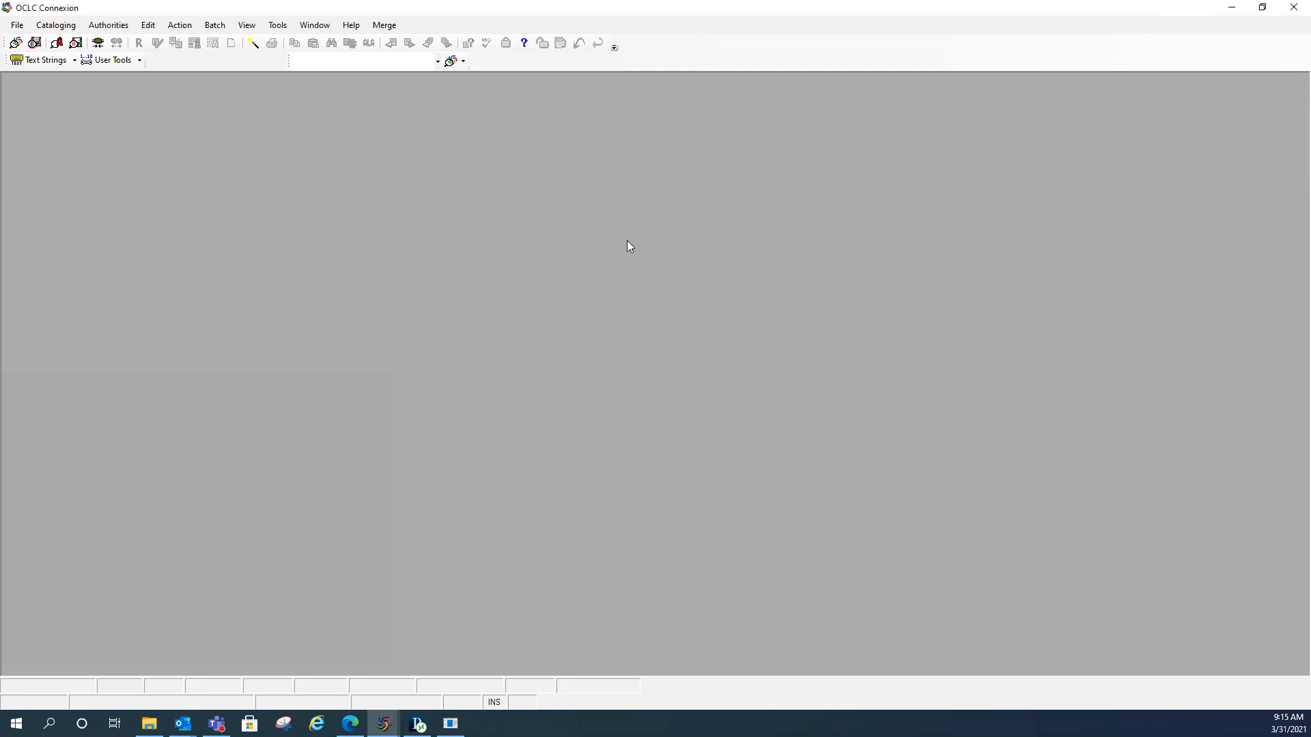
Step: Try to open the Client Documentation page from the client's useful web links
{"action": "left_click", "coordinate": [351, 26]}
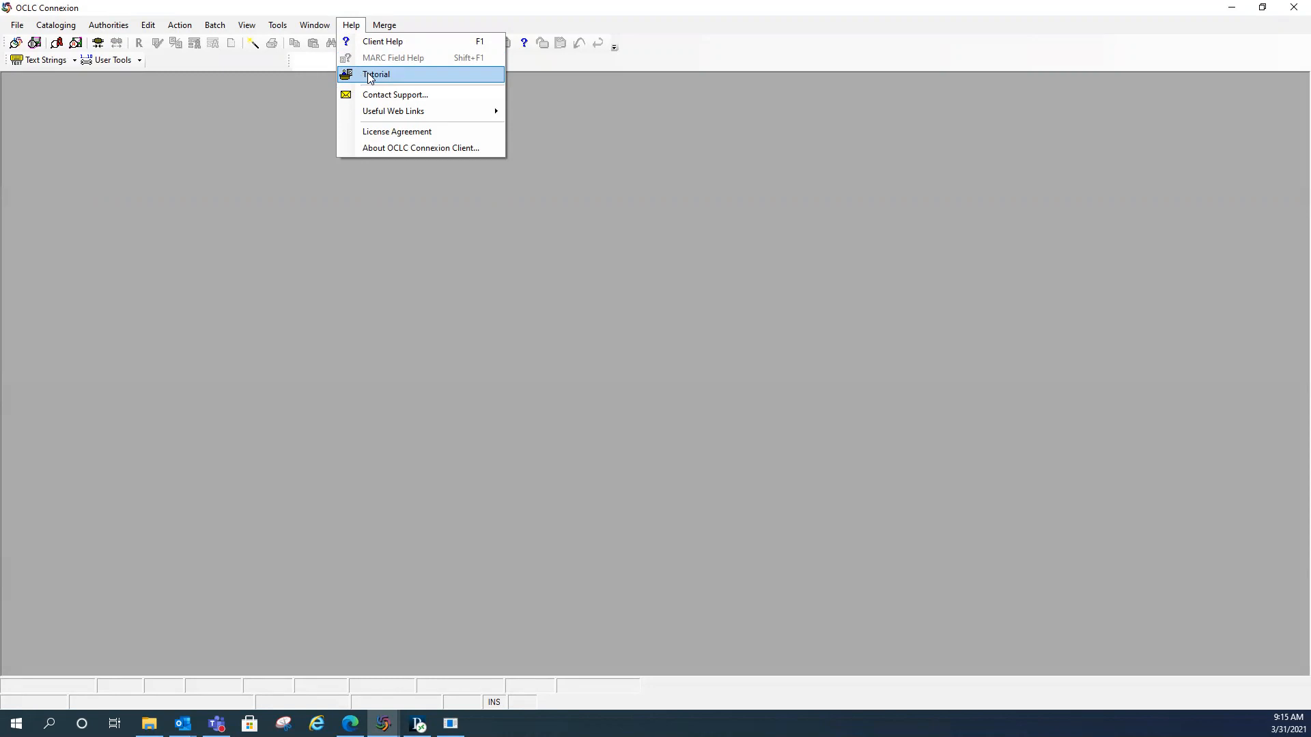
{"action": "mouse_move", "coordinate": [379, 114]}
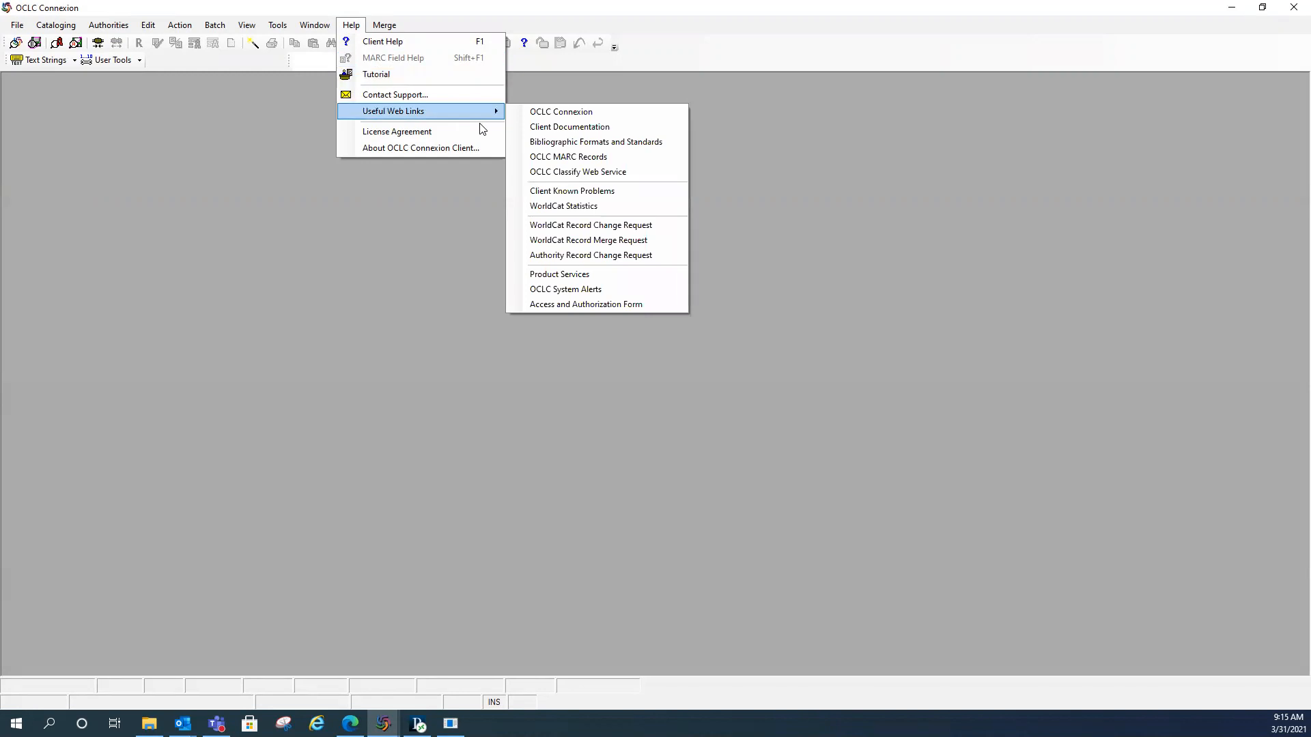
{"action": "left_click", "coordinate": [574, 128]}
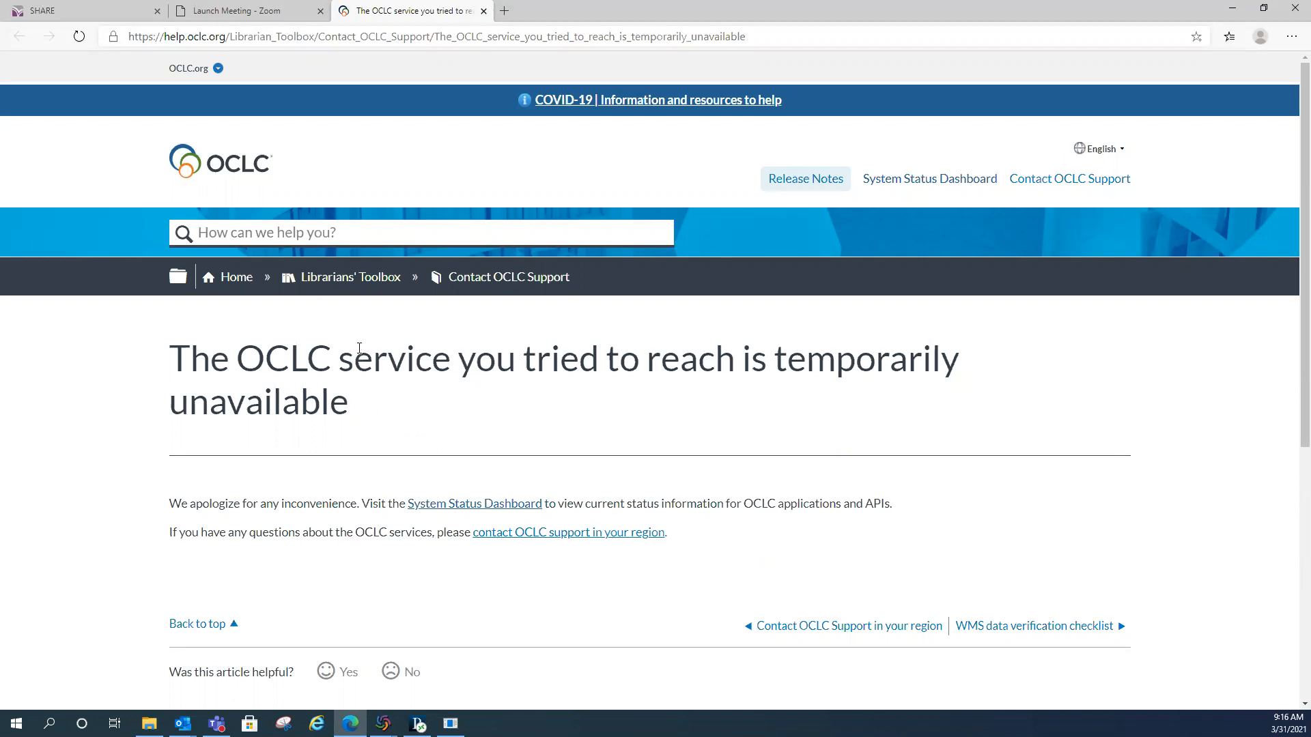
Step: Go through the Librarians' Toolbox and Cataloging documentation to the Connexion client documentation and look over its list of guides
{"action": "left_click", "coordinate": [349, 278]}
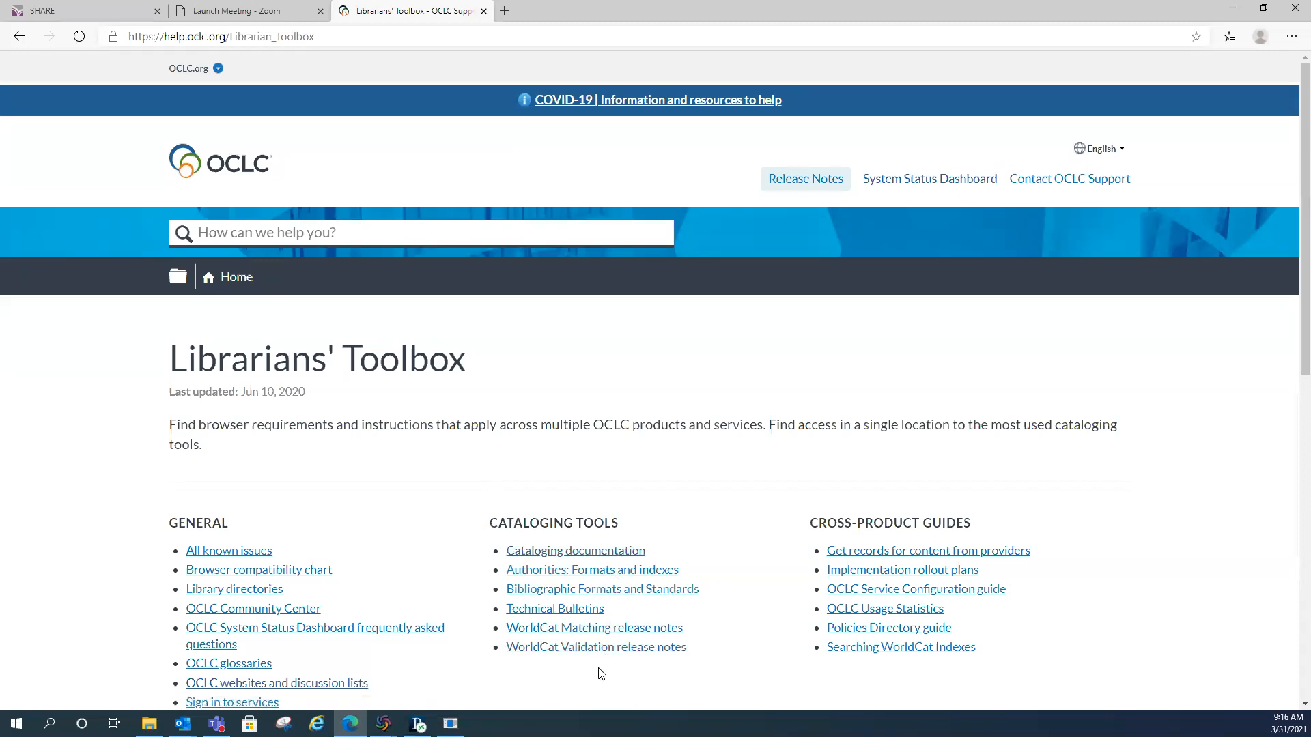
{"action": "left_click", "coordinate": [561, 555]}
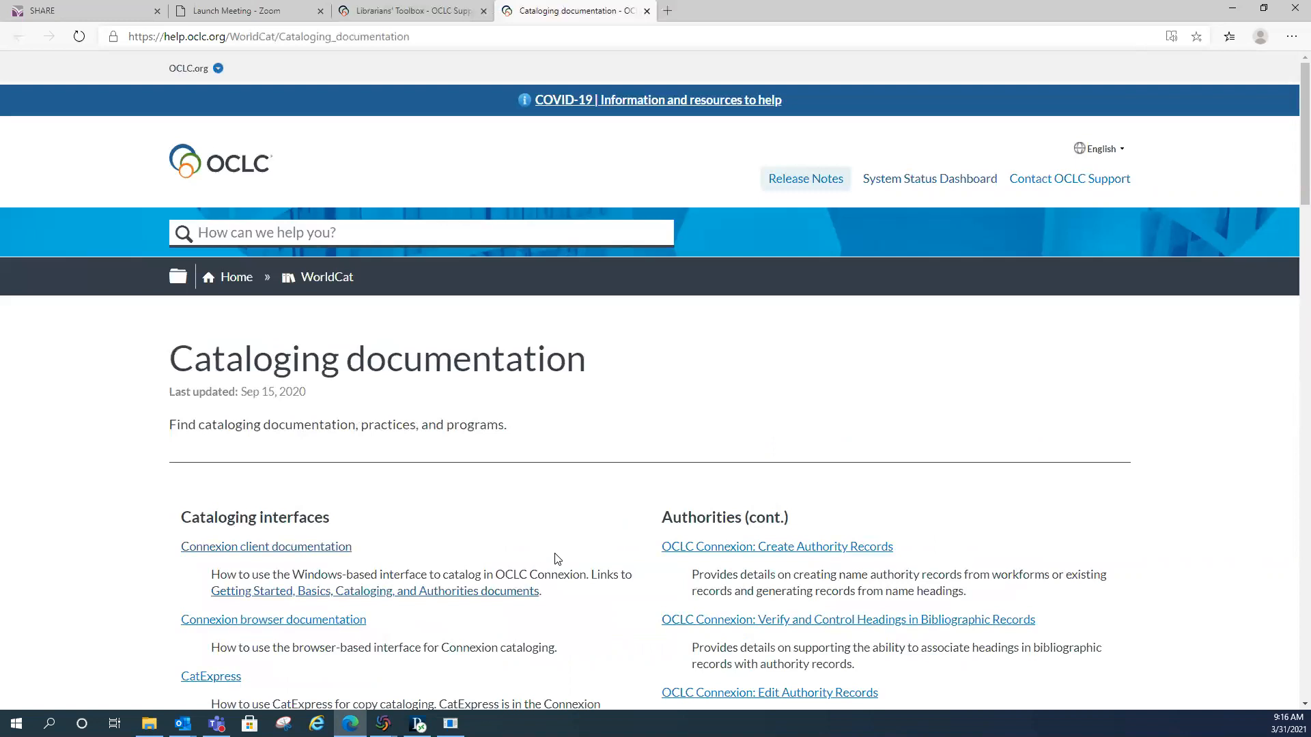
{"action": "scroll", "coordinate": [557, 558], "scroll_direction": "down", "scroll_amount": 1}
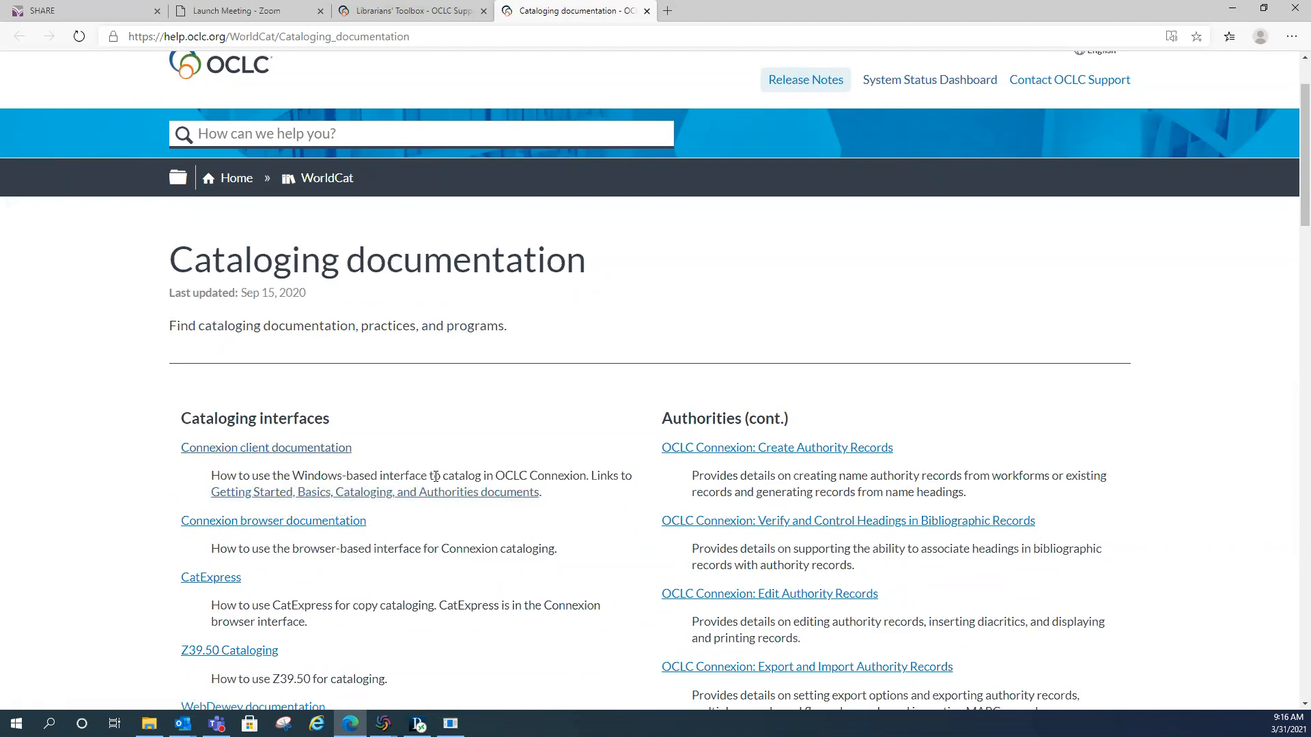
{"action": "left_click", "coordinate": [281, 495]}
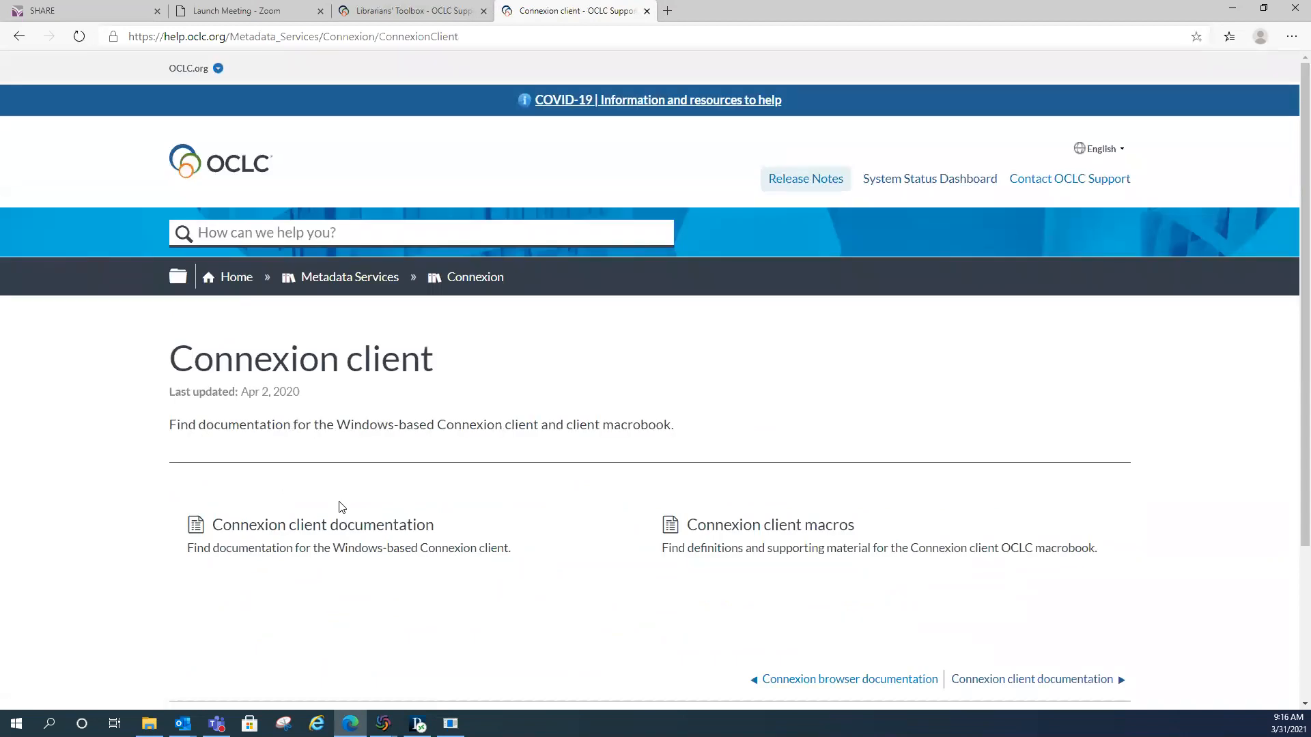
{"action": "left_click", "coordinate": [340, 532]}
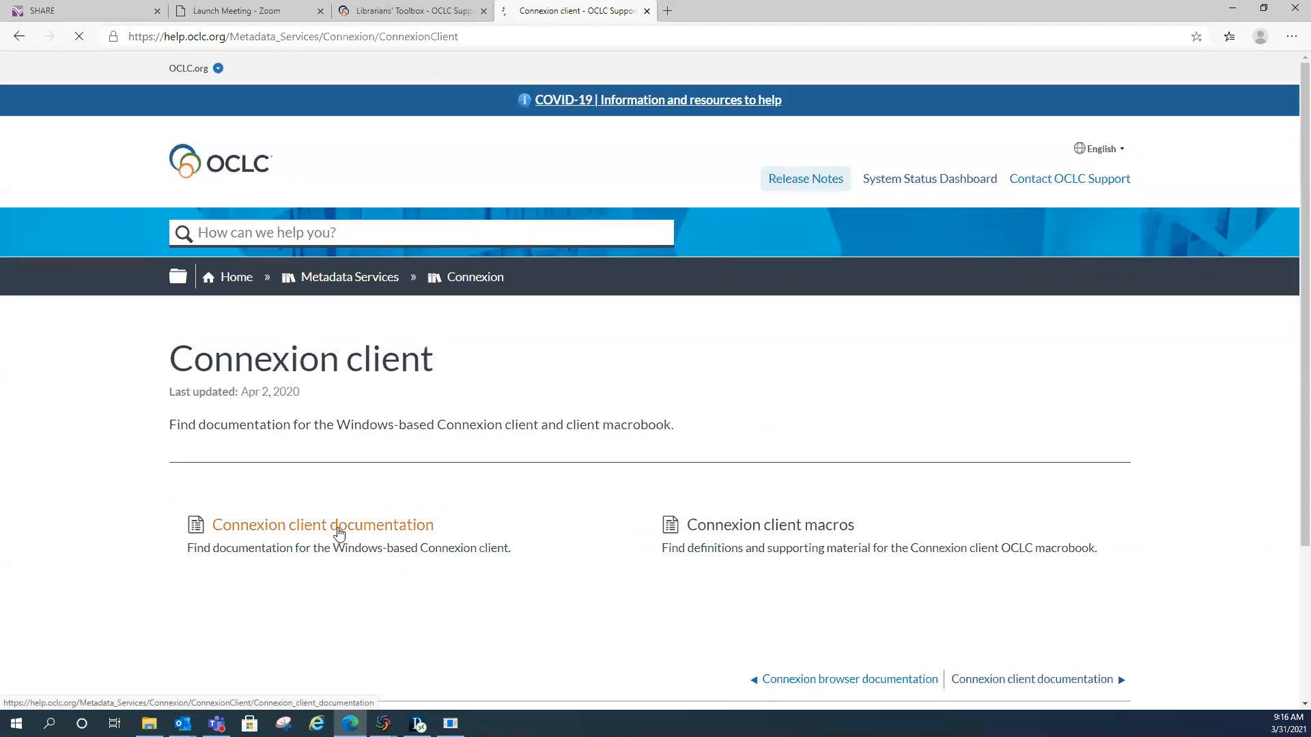
{"action": "scroll", "coordinate": [345, 527], "scroll_direction": "down", "scroll_amount": 5}
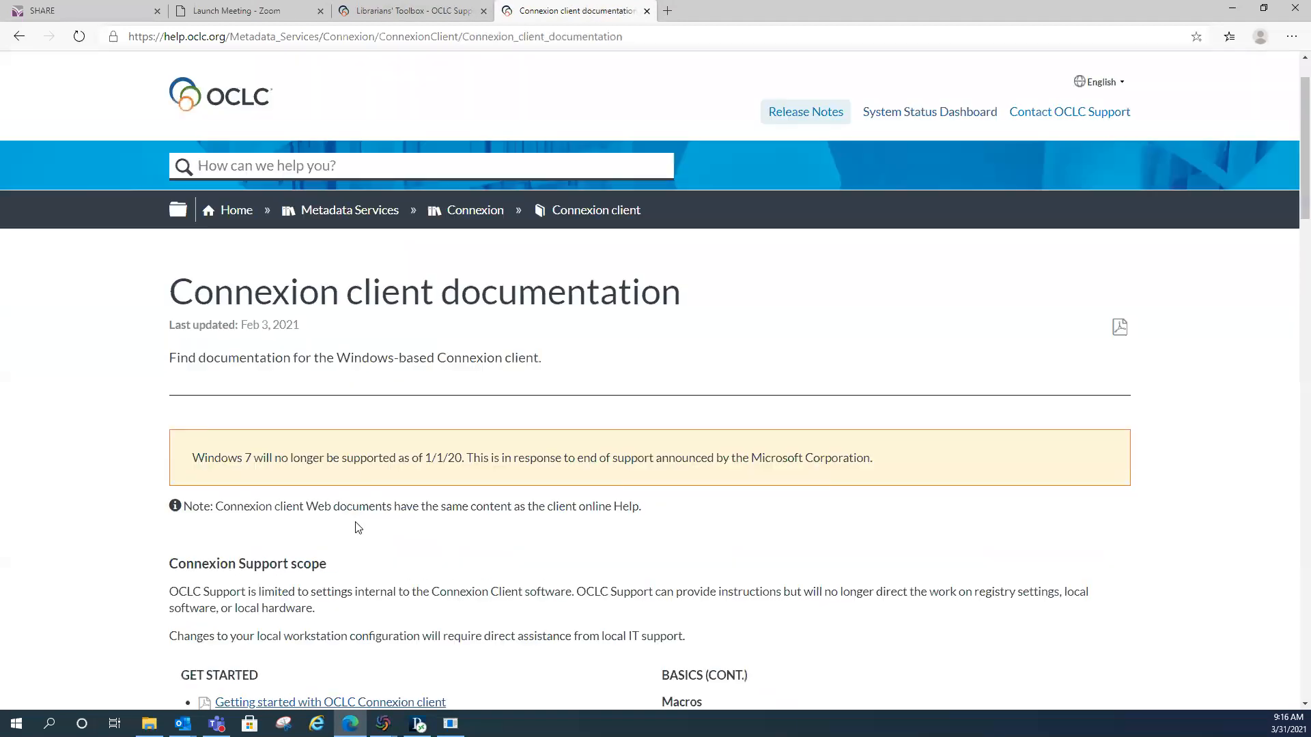
{"action": "scroll", "coordinate": [958, 430], "scroll_direction": "down", "scroll_amount": 2}
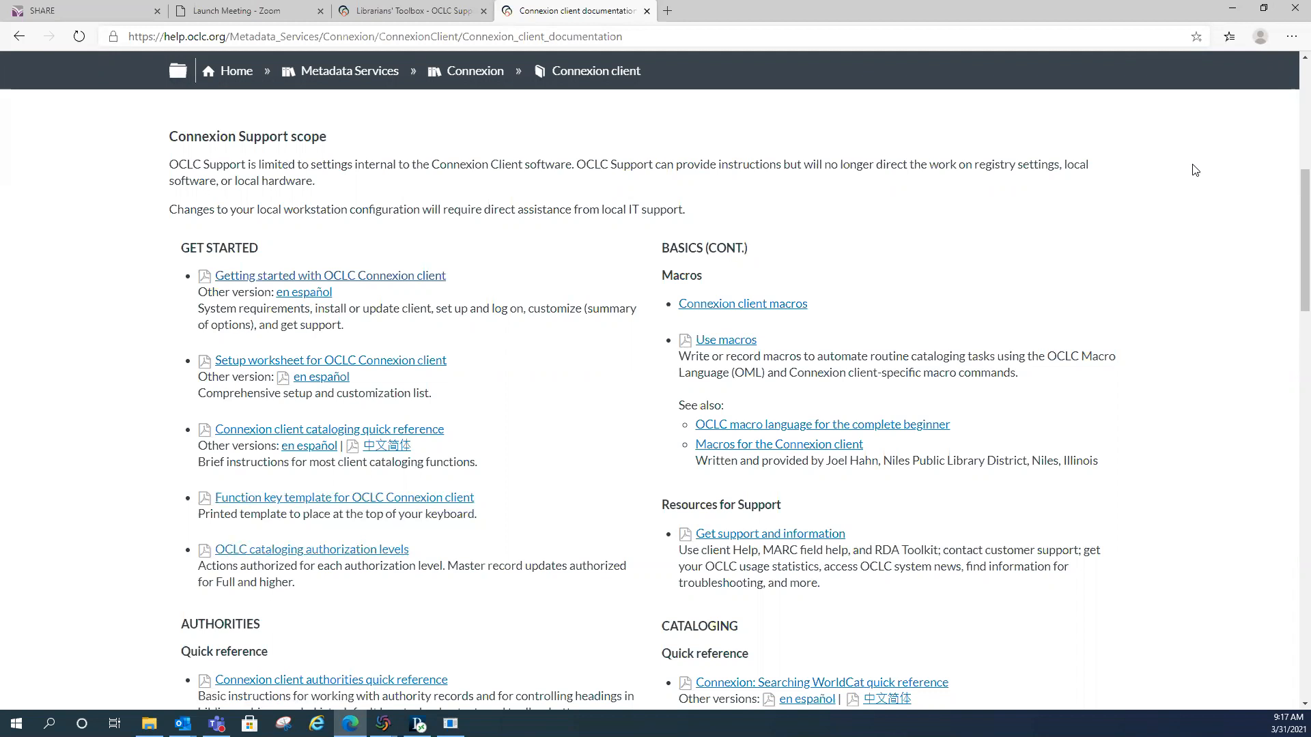
Step: Switch back to OCLC Connexion, open its Bibliographic Formats and Standards web link, and look through the table of contents
{"action": "left_click", "coordinate": [1233, 13]}
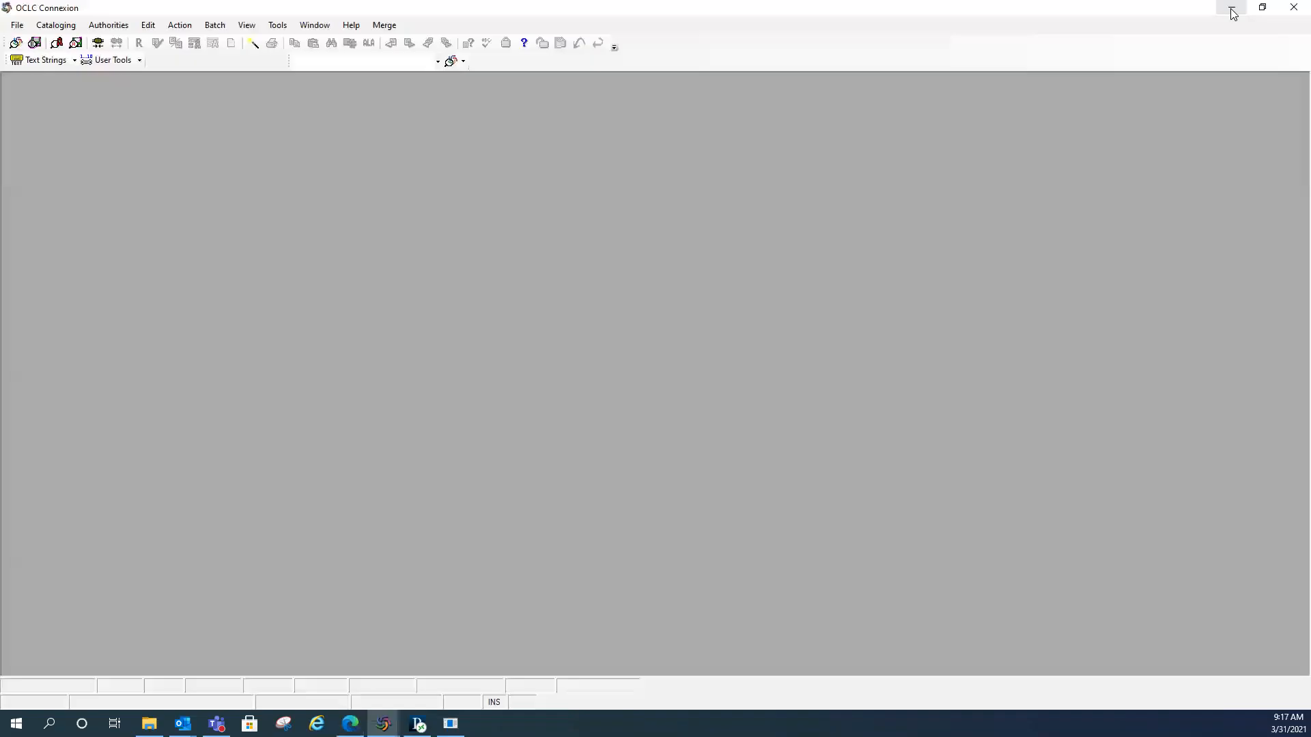
{"action": "left_click", "coordinate": [354, 28]}
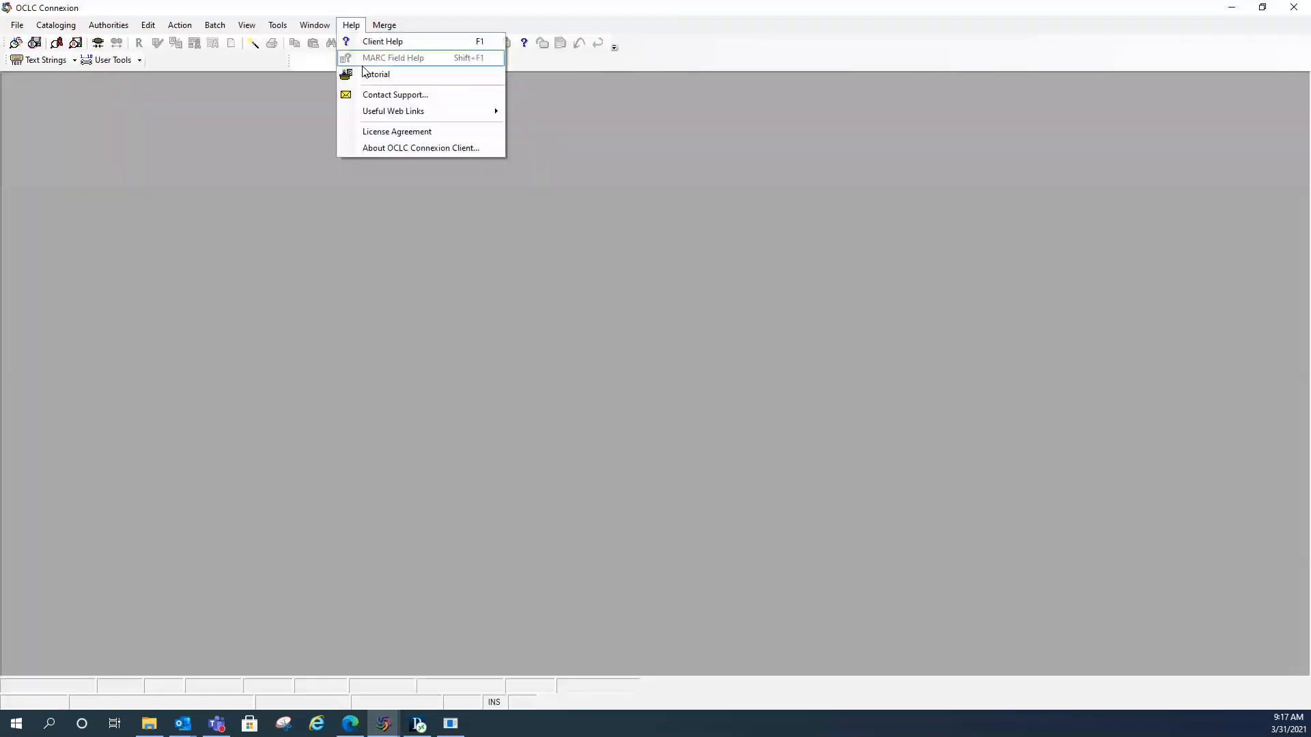
{"action": "mouse_move", "coordinate": [377, 113]}
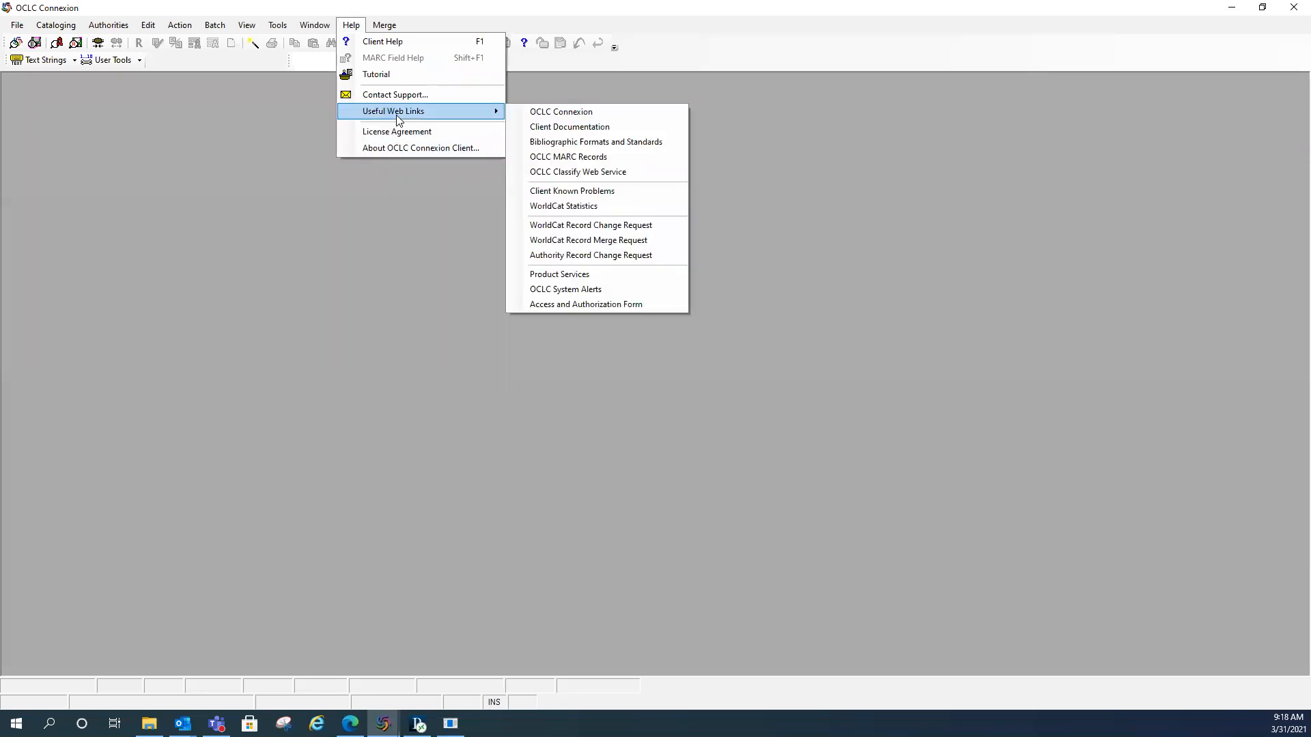
{"action": "left_click", "coordinate": [558, 144]}
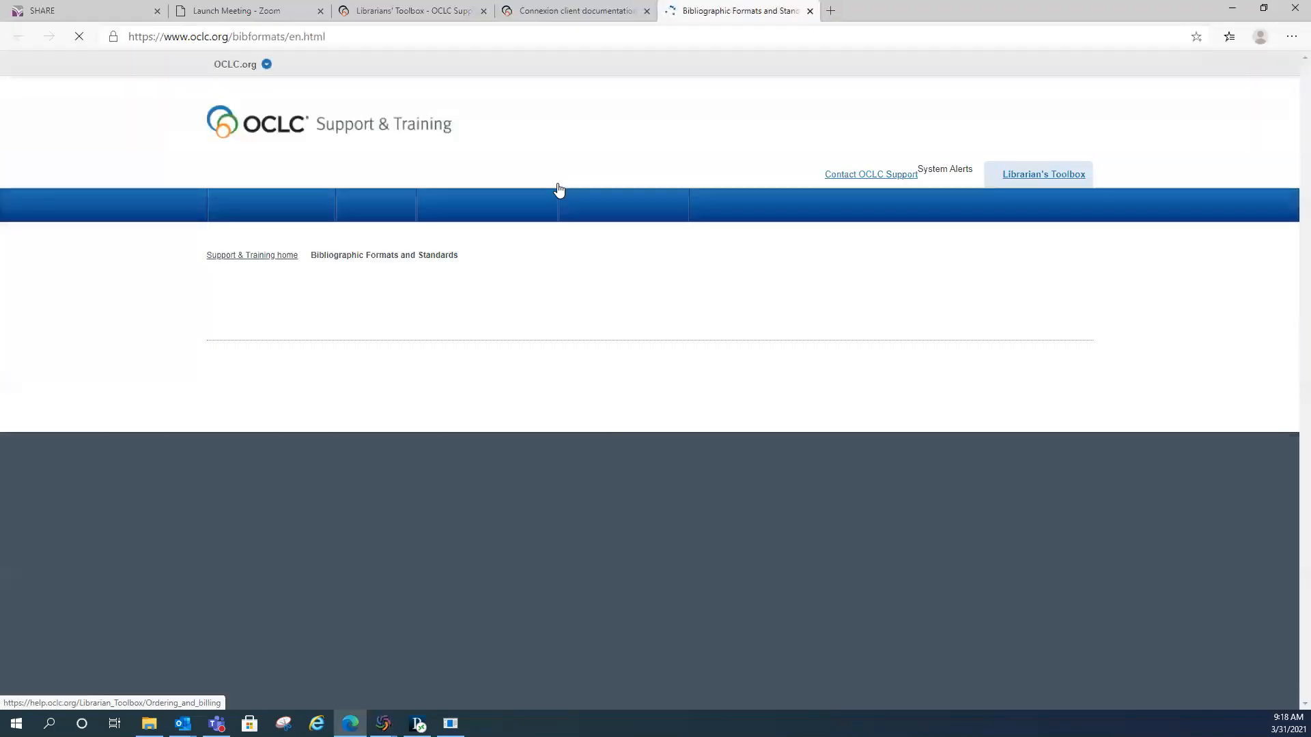
{"action": "scroll", "coordinate": [616, 361], "scroll_direction": "down", "scroll_amount": 4}
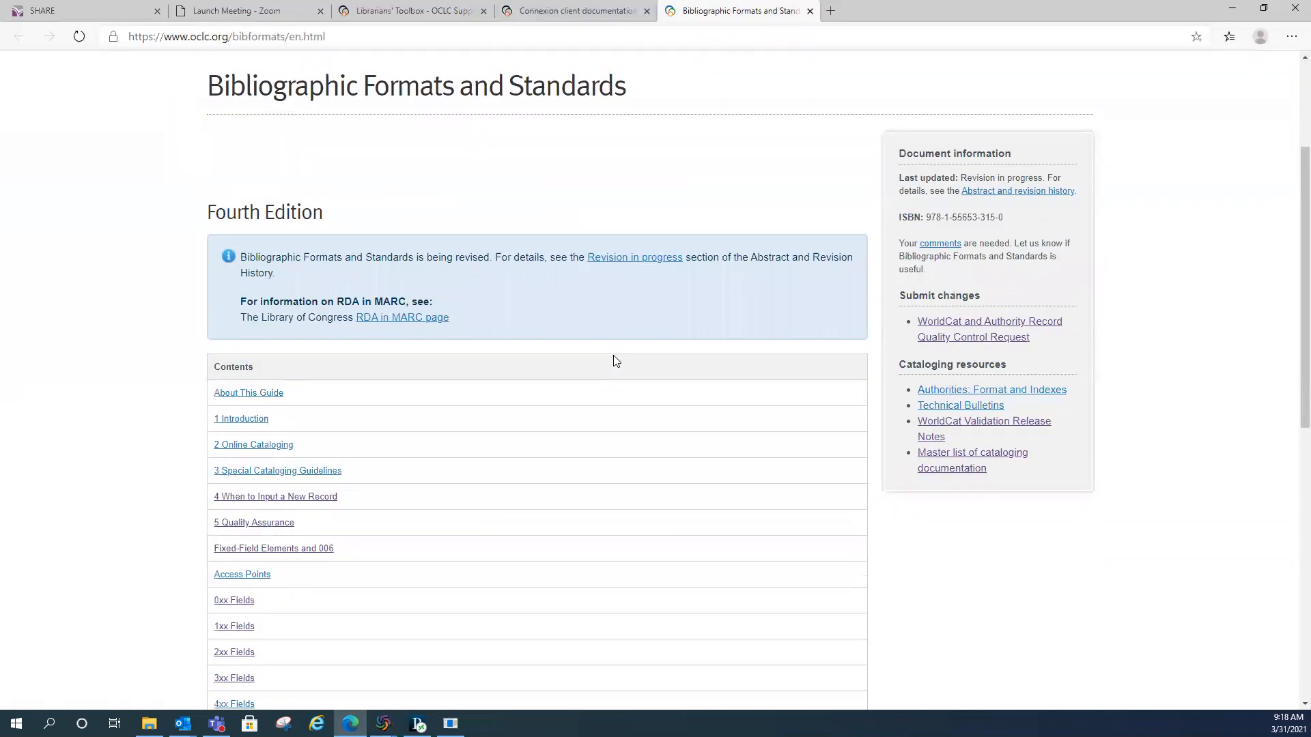
{"action": "scroll", "coordinate": [594, 394], "scroll_direction": "down", "scroll_amount": 1}
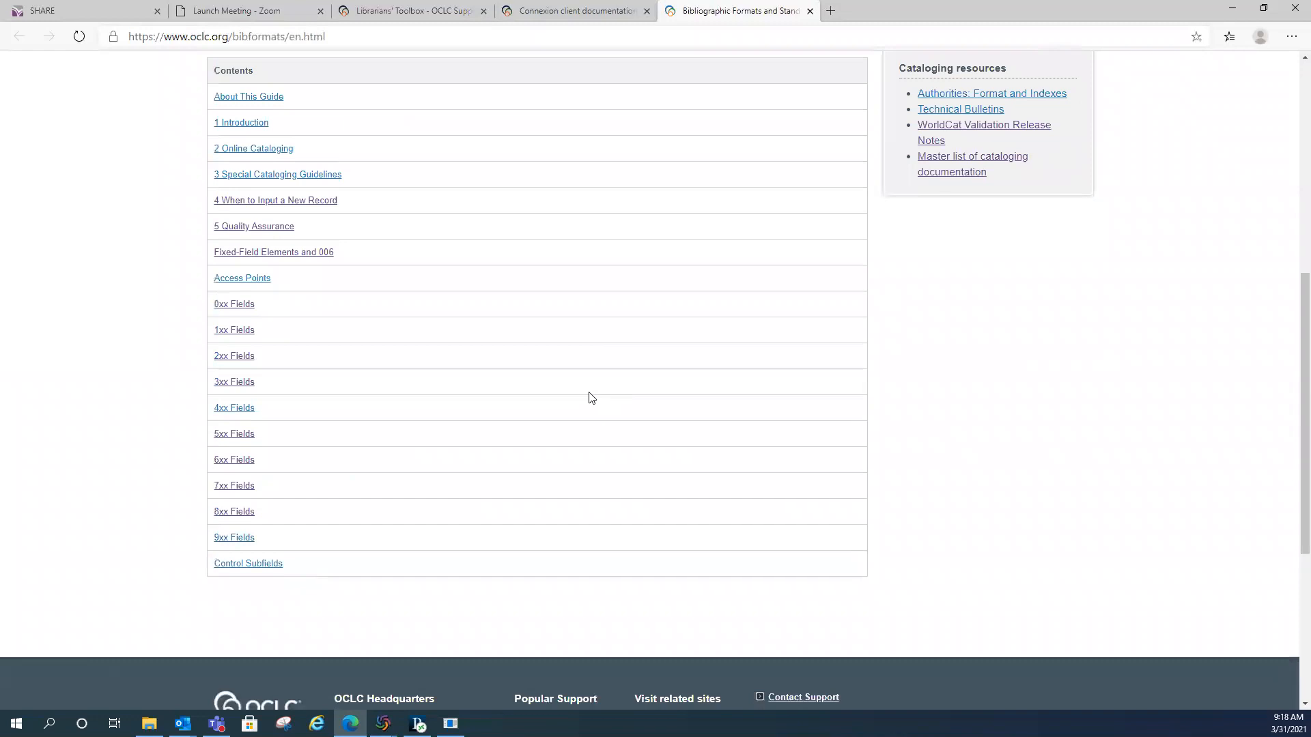
Step: Open the 245 Title Statement page under 2xx Fields and read its input standards and guidelines
{"action": "left_click", "coordinate": [248, 360]}
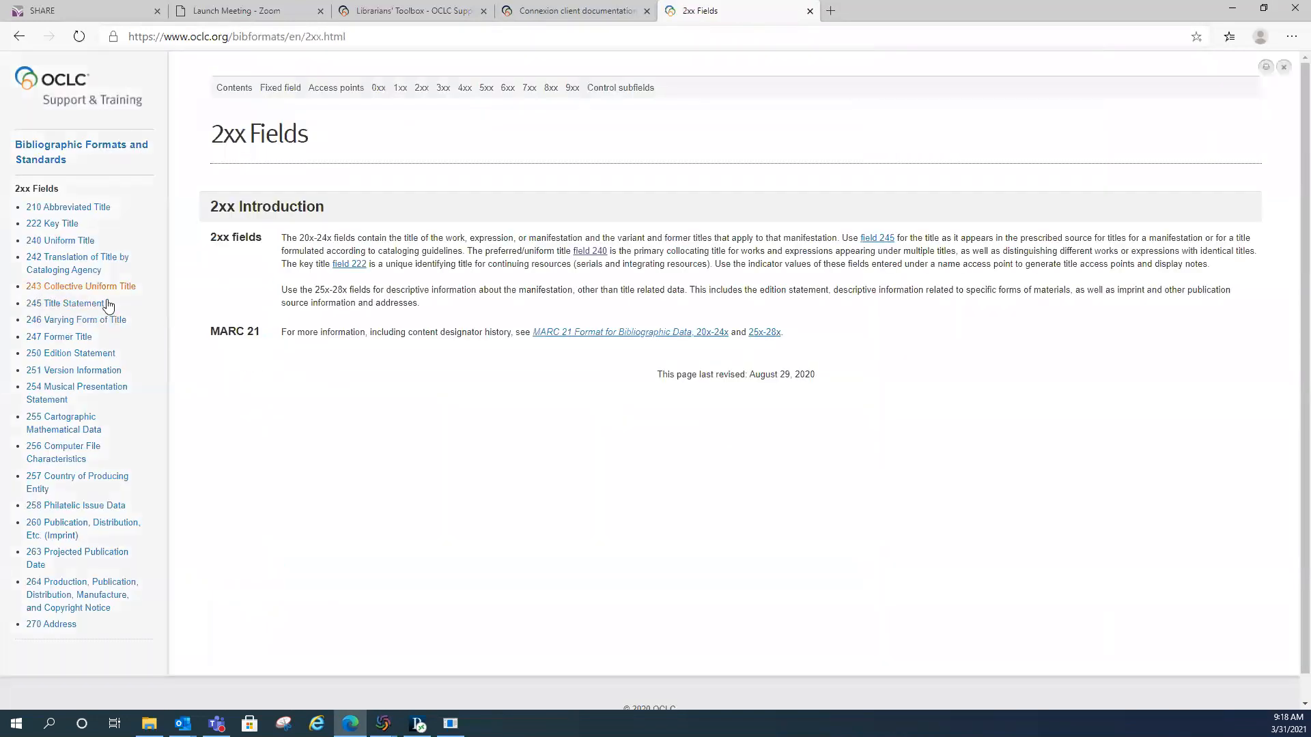
{"action": "left_click", "coordinate": [51, 305]}
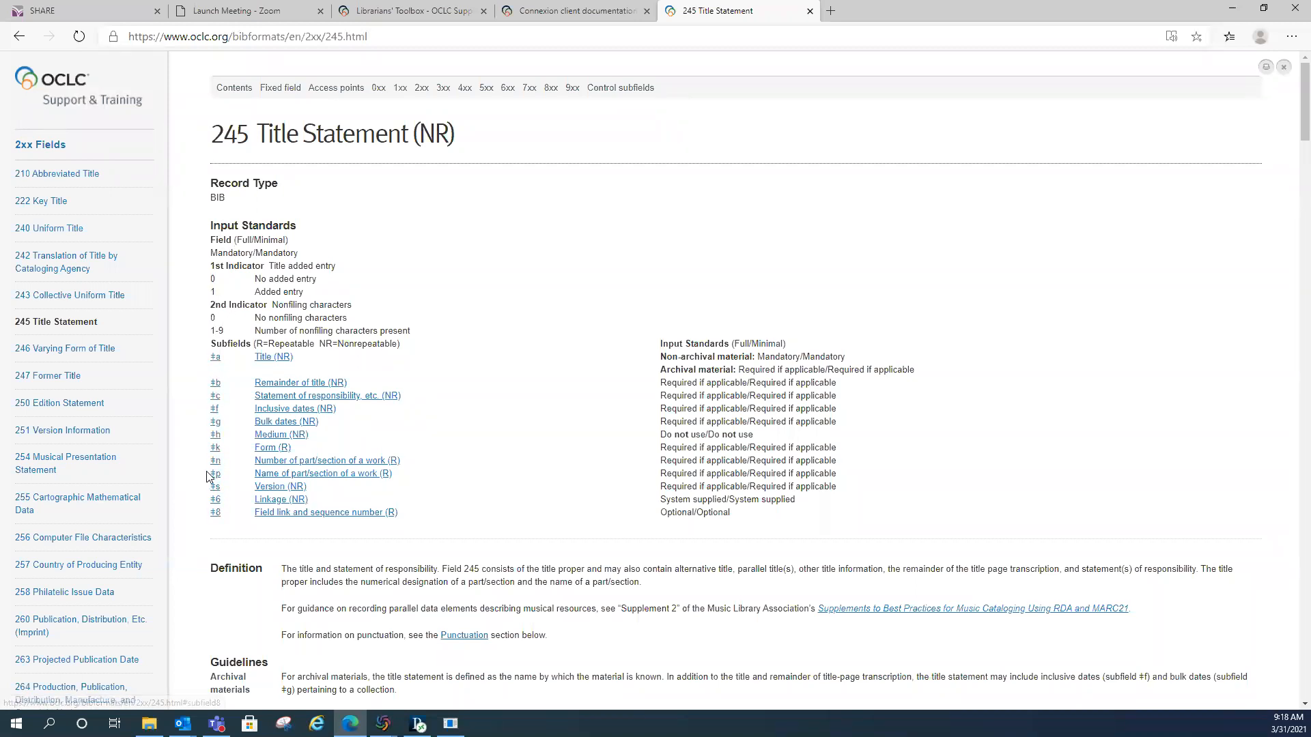
{"action": "scroll", "coordinate": [485, 392], "scroll_direction": "down", "scroll_amount": 1}
{"action": "scroll", "coordinate": [487, 393], "scroll_direction": "down", "scroll_amount": 10}
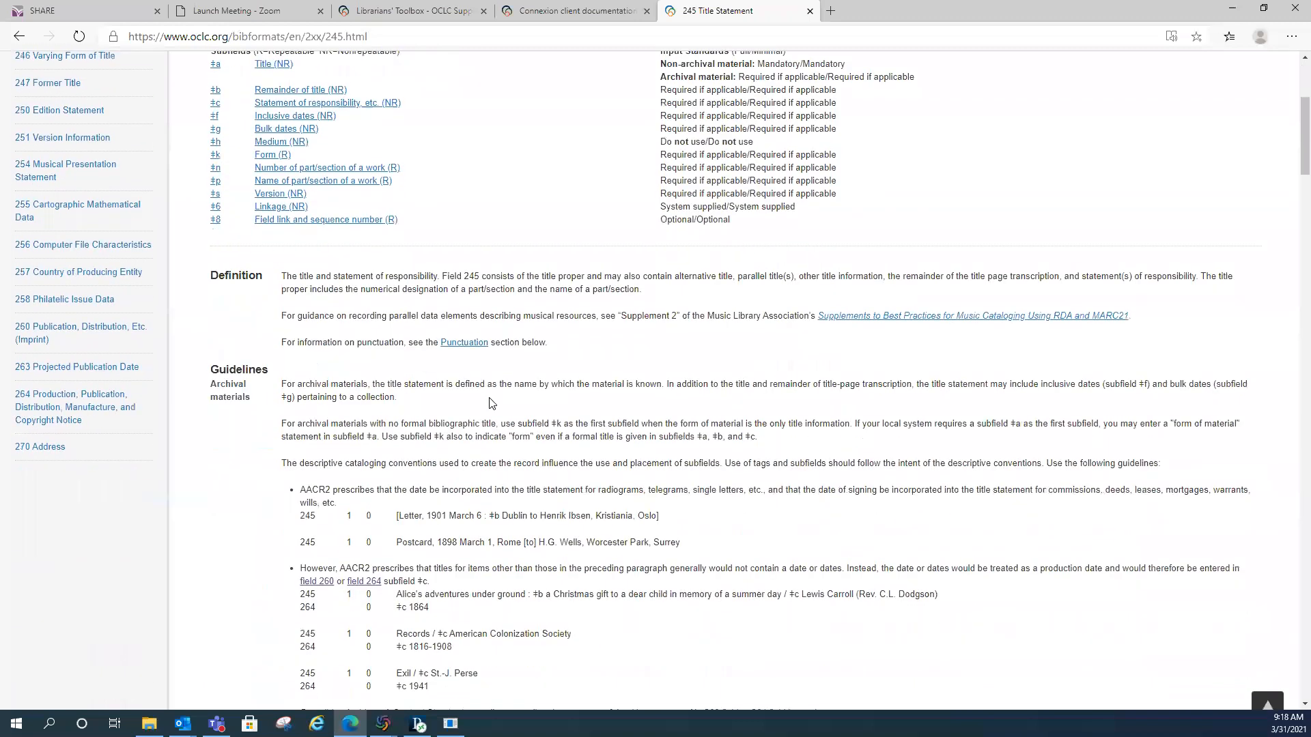
Step: Read the 245 page's archival guidelines, first and second indicator rules, and title subfield examples, and return to the beginning
{"action": "scroll", "coordinate": [476, 447], "scroll_direction": "down", "scroll_amount": 6}
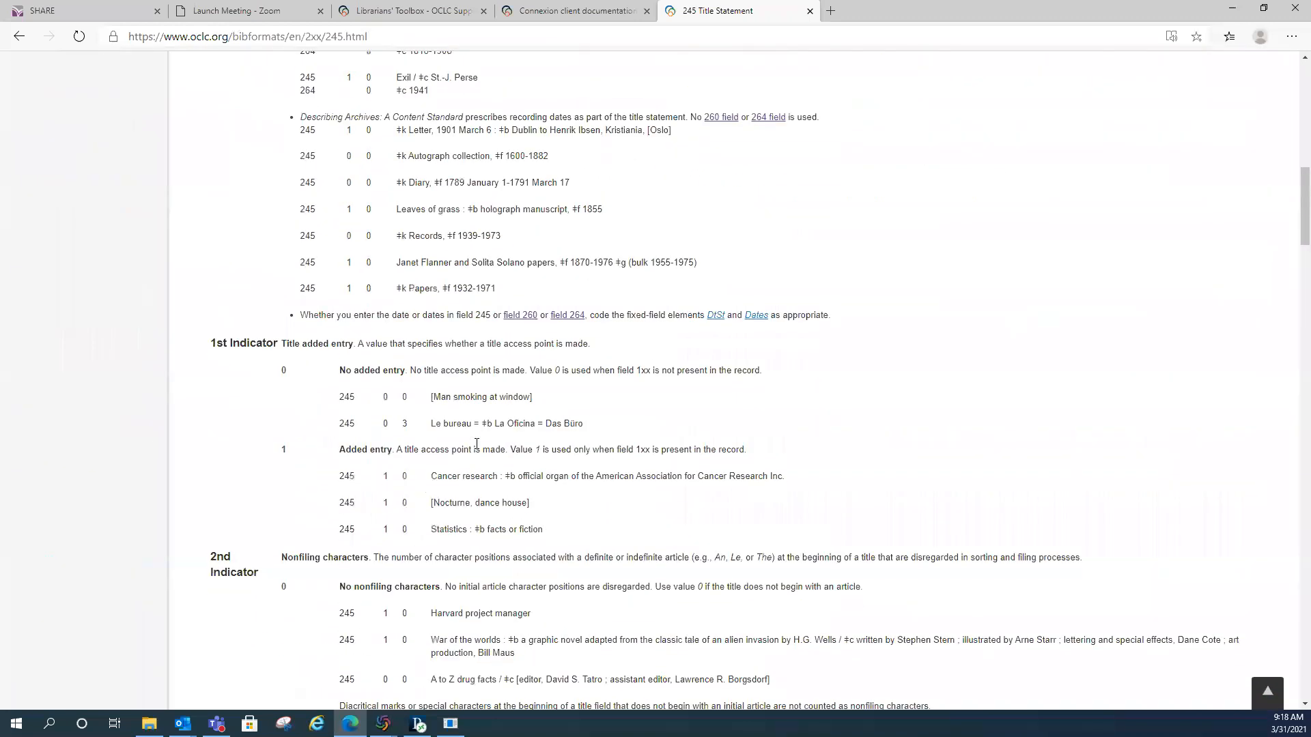
{"action": "scroll", "coordinate": [477, 444], "scroll_direction": "down", "scroll_amount": 5}
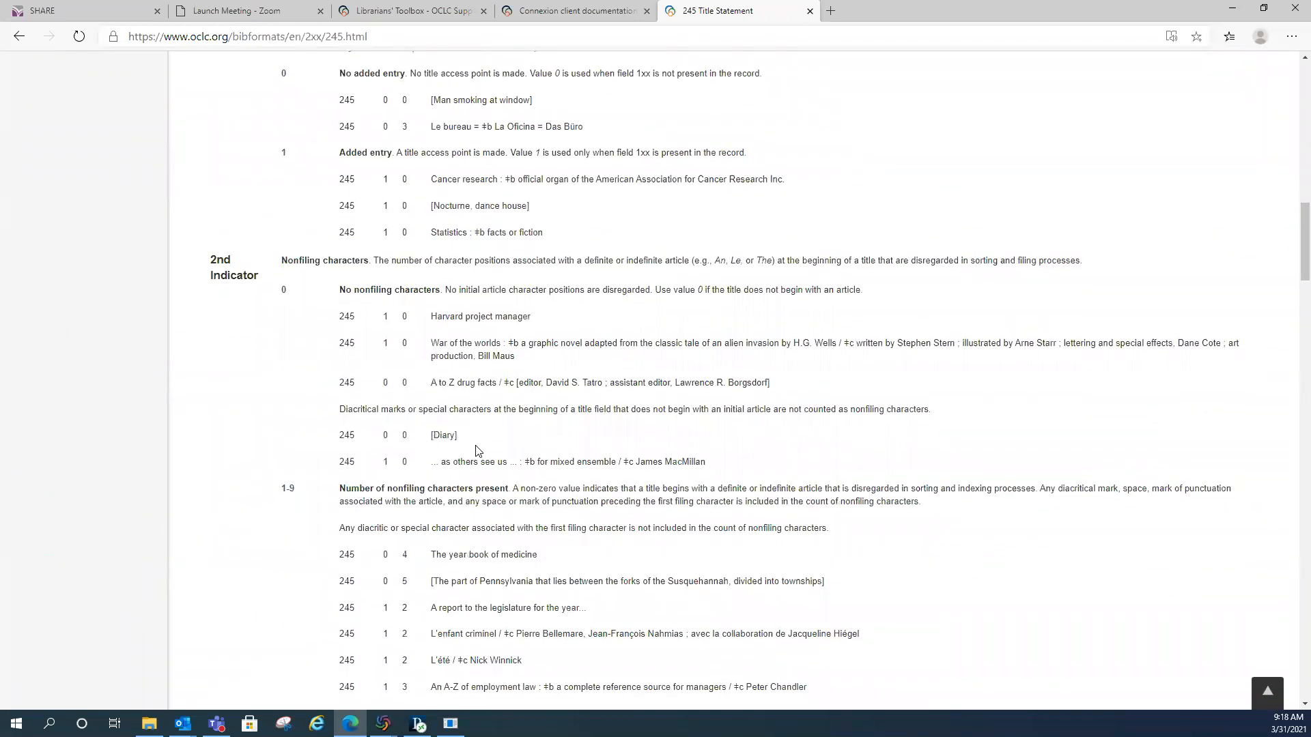
{"action": "scroll", "coordinate": [478, 454], "scroll_direction": "down", "scroll_amount": 3}
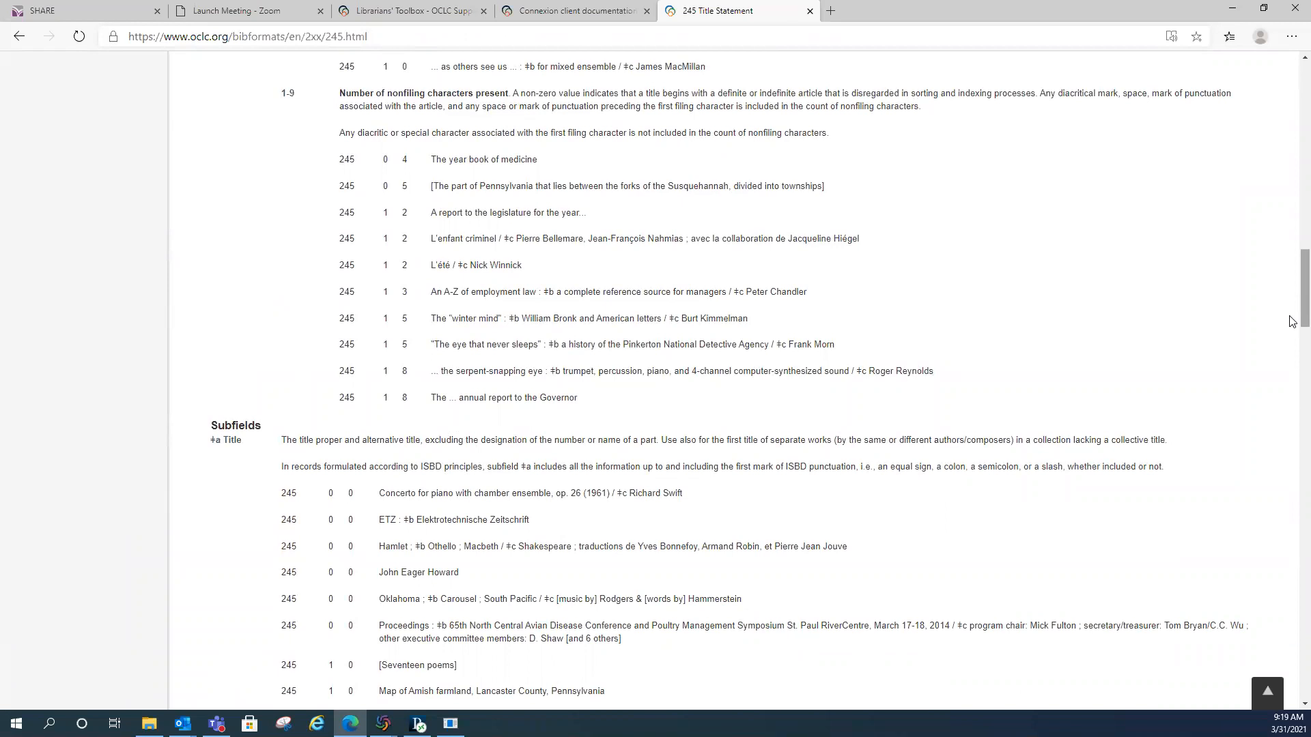
{"action": "scroll", "coordinate": [1292, 321], "scroll_direction": "up", "scroll_amount": 1}
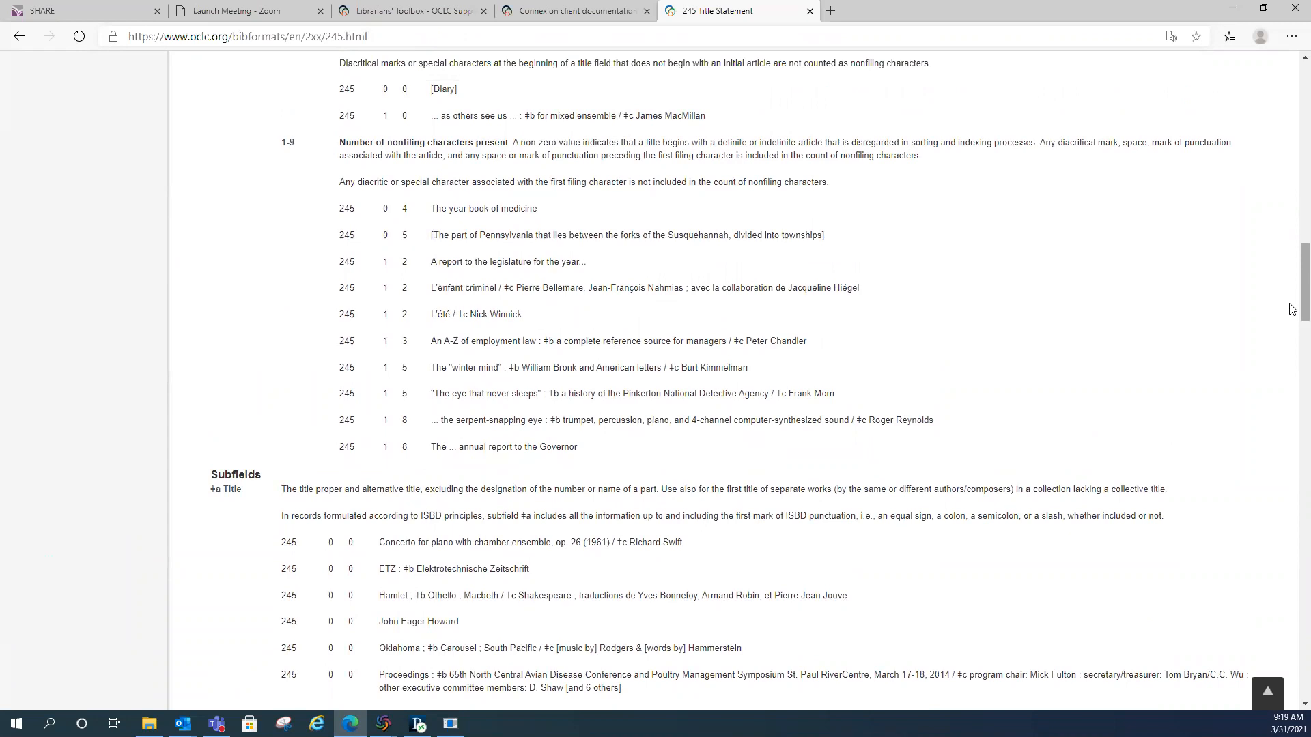
{"action": "scroll", "coordinate": [1292, 300], "scroll_direction": "up", "scroll_amount": 15}
{"action": "scroll", "coordinate": [1292, 179], "scroll_direction": "up", "scroll_amount": 12}
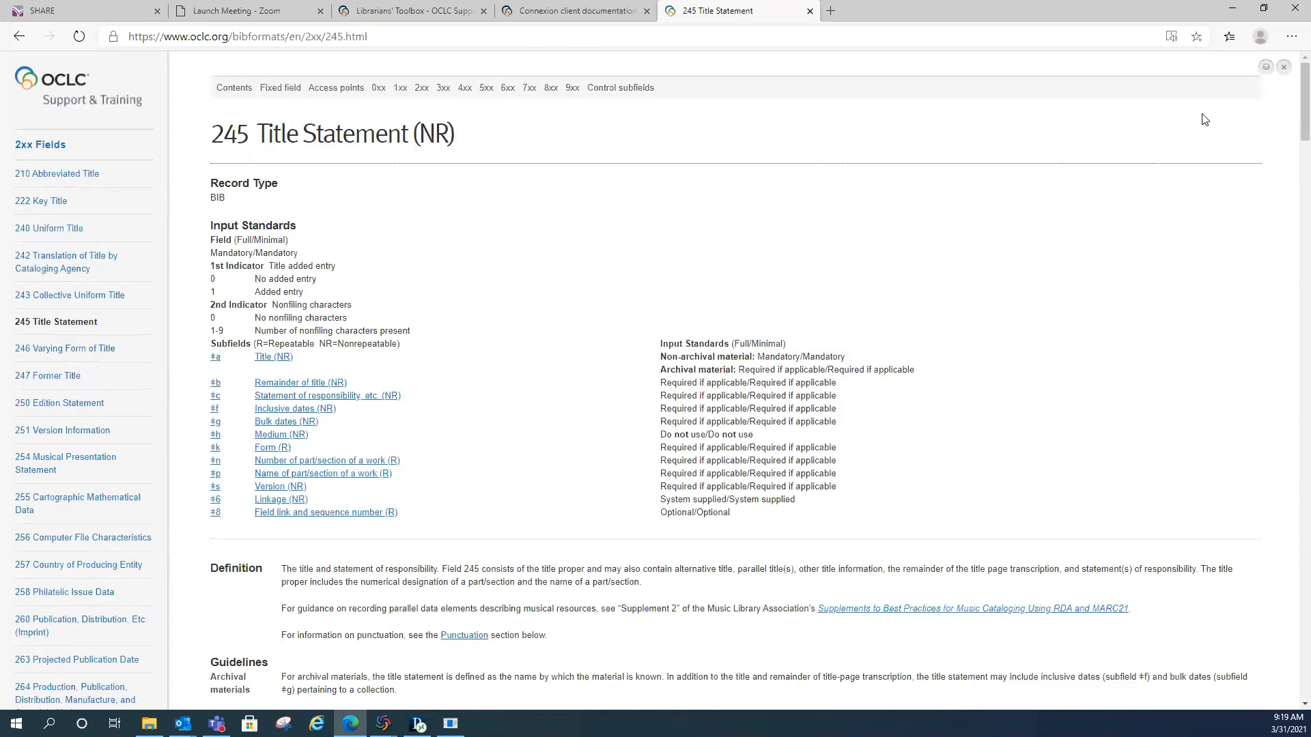
Step: Switch back to OCLC Connexion and open the OCLC System Alerts page from its useful web links
{"action": "left_click", "coordinate": [1233, 9]}
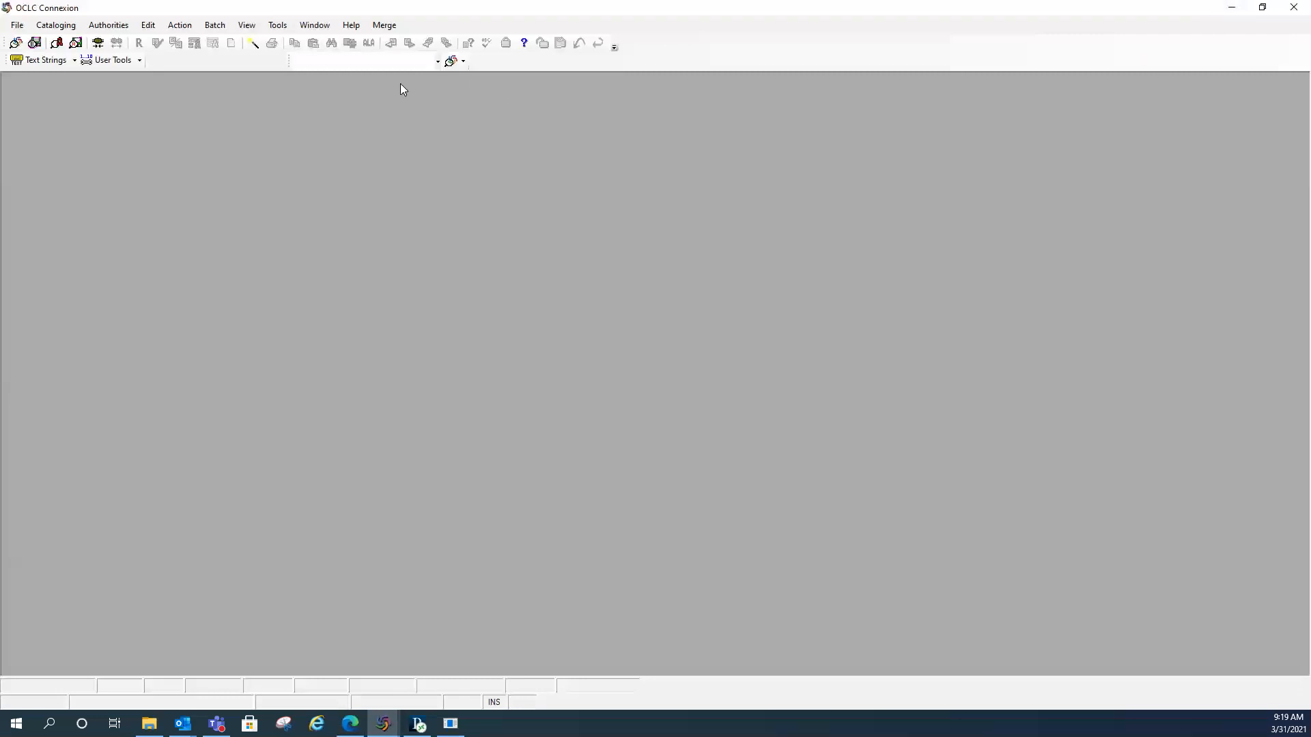
{"action": "left_click", "coordinate": [351, 25]}
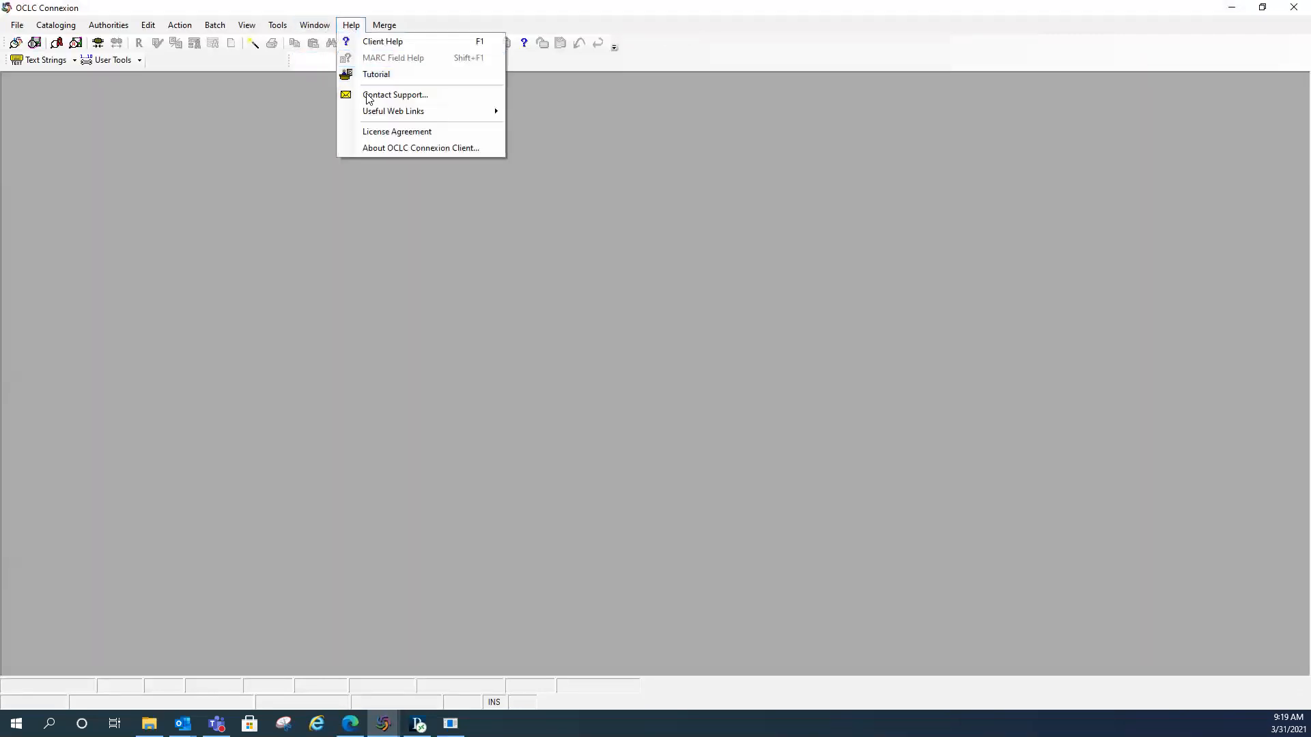
{"action": "mouse_move", "coordinate": [374, 112]}
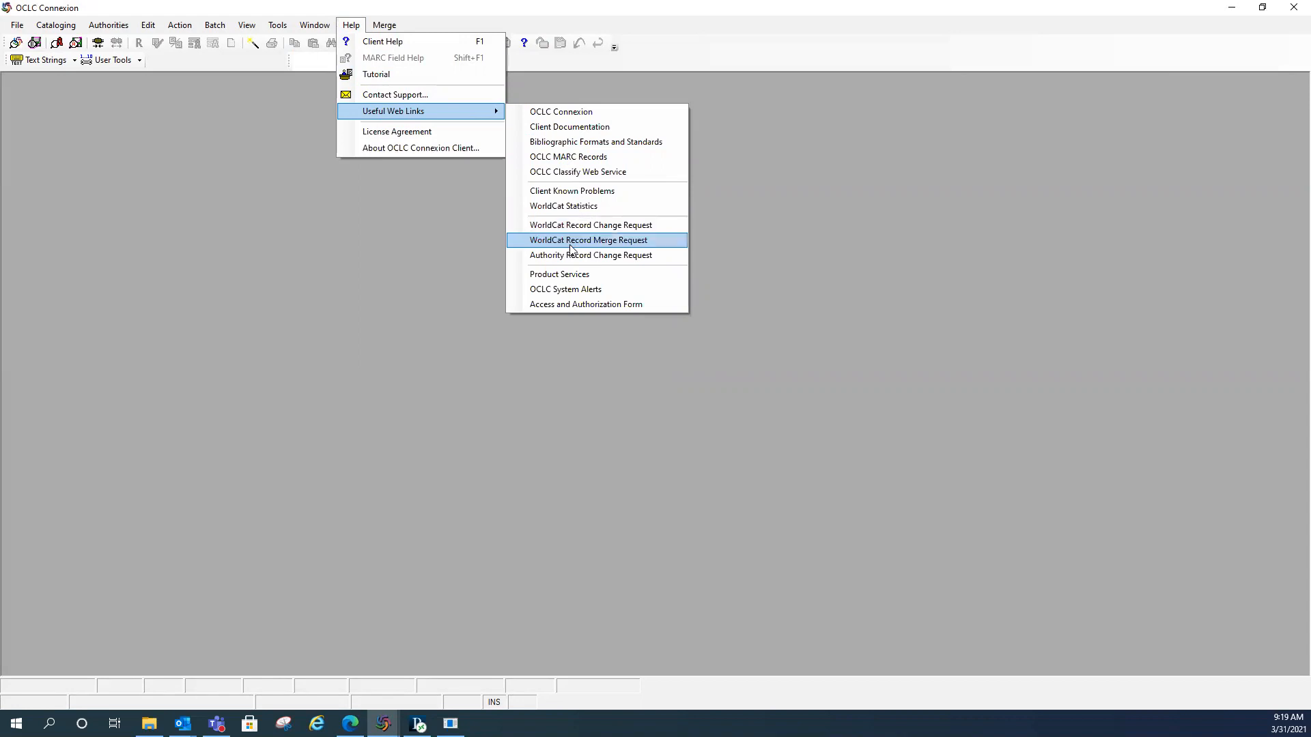
{"action": "left_click", "coordinate": [562, 289]}
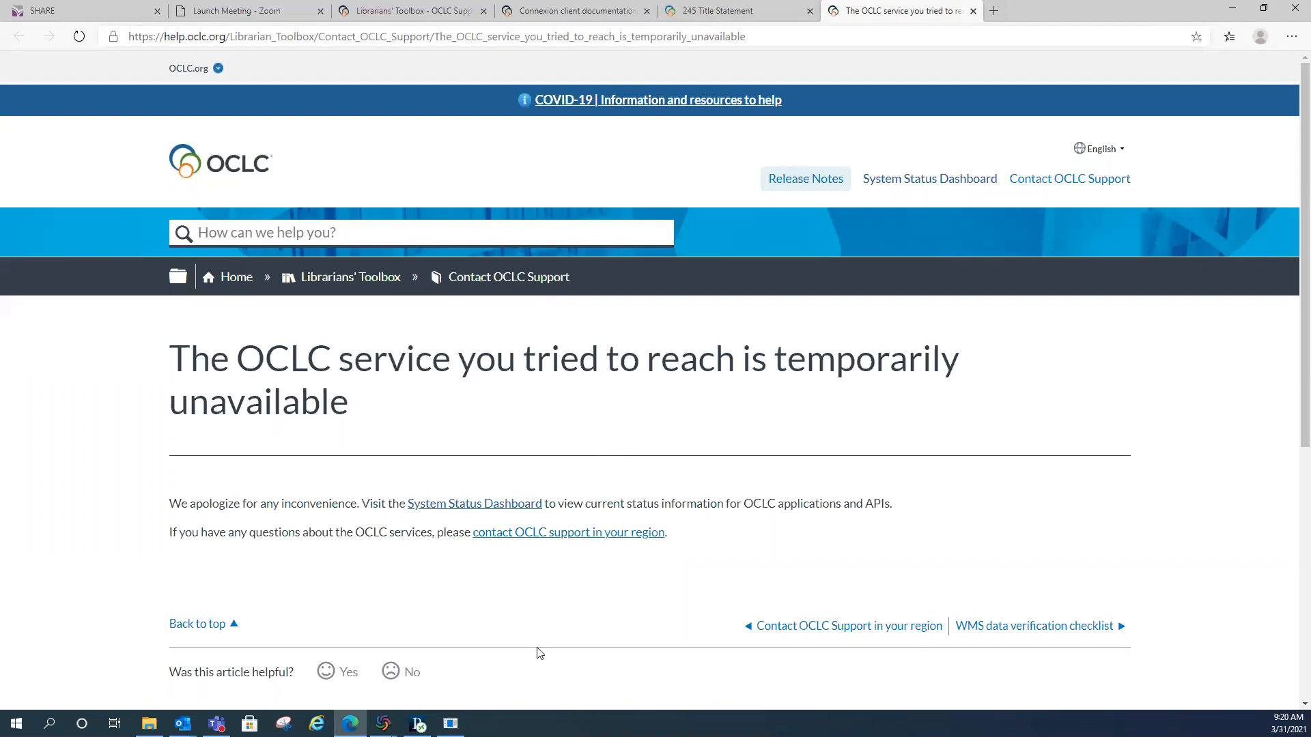
Step: Follow the System Status Dashboard link, look over the application statuses, close the dashboard, and return to OCLC Connexion
{"action": "left_click", "coordinate": [458, 508]}
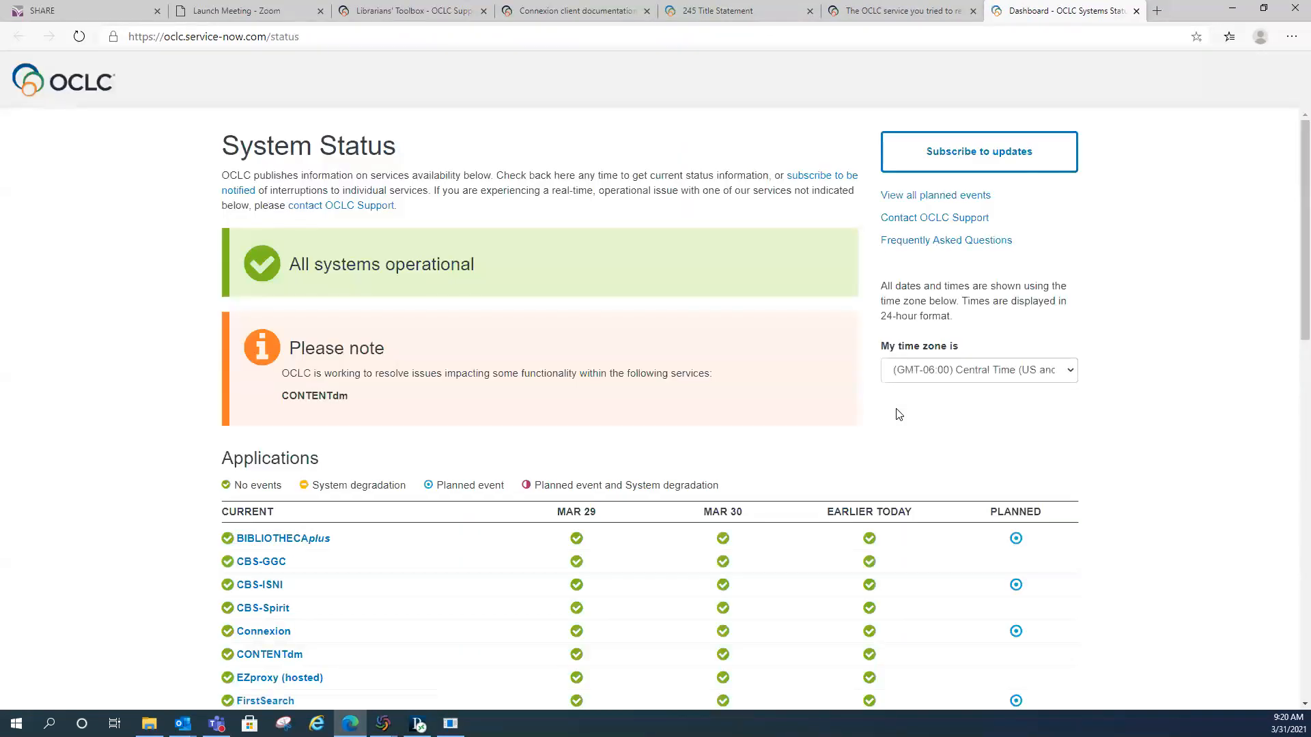
{"action": "scroll", "coordinate": [770, 530], "scroll_direction": "down", "scroll_amount": 1}
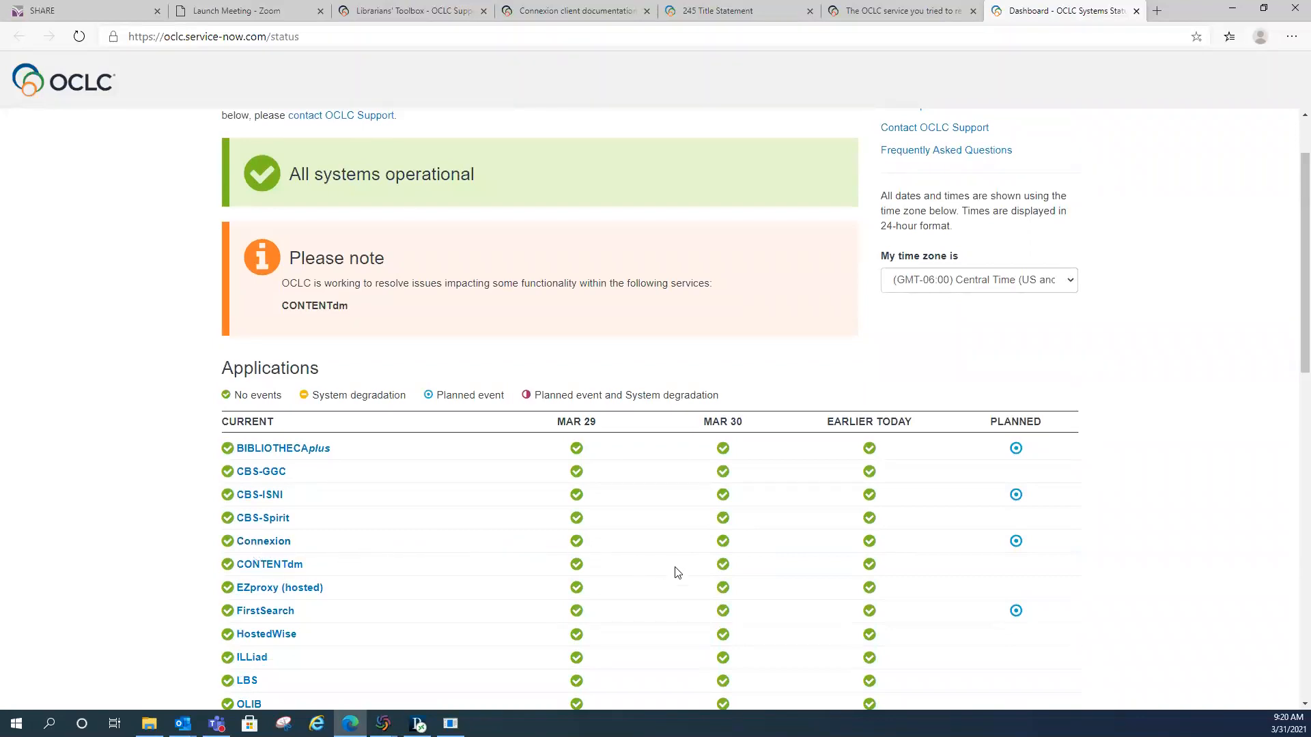
{"action": "left_click", "coordinate": [1137, 15]}
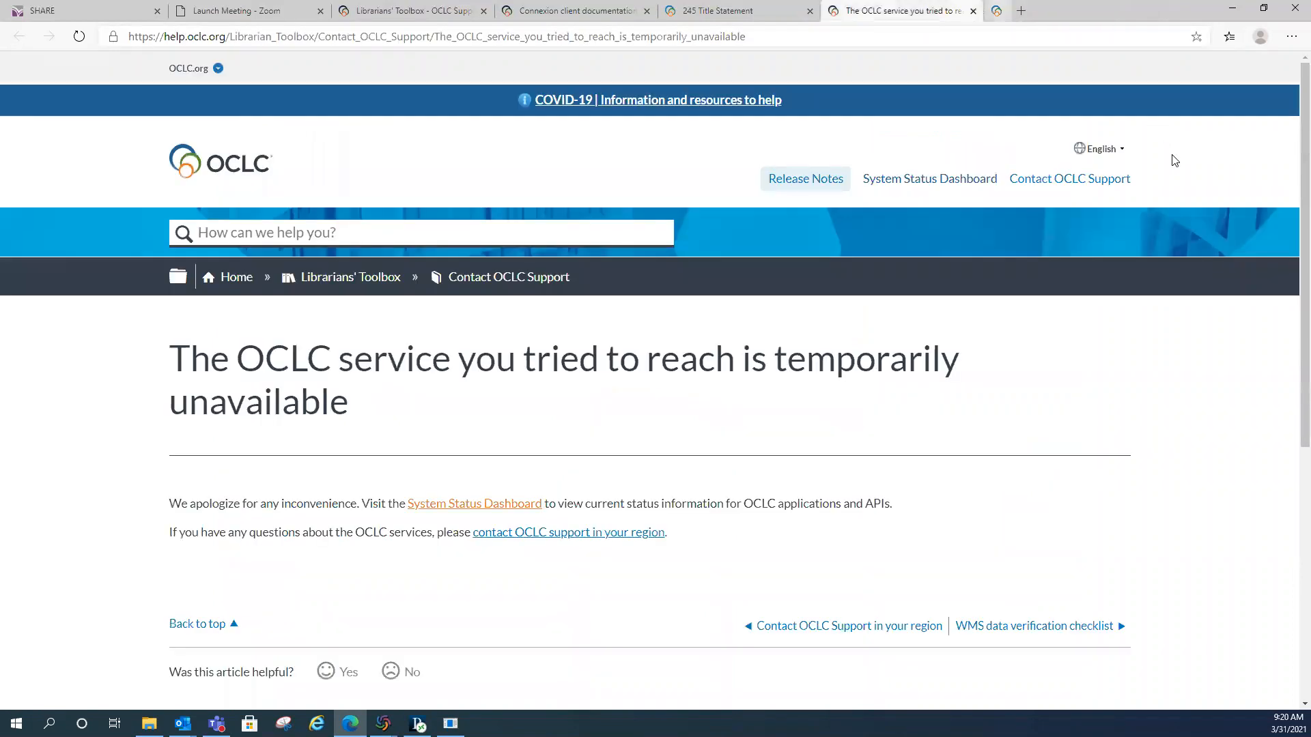
{"action": "left_click", "coordinate": [1232, 8]}
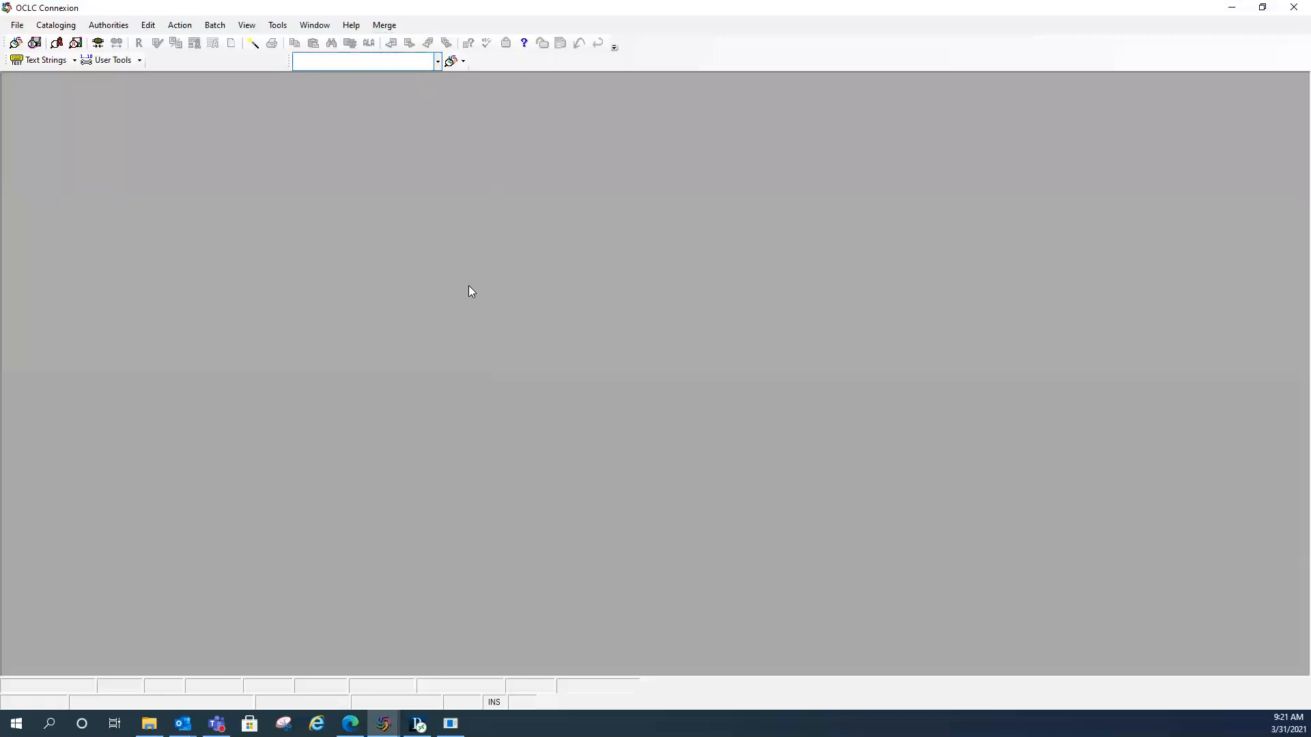
Step: Open the Toolbar Editor and add the ActionExport command to the toolbar
{"action": "left_click", "coordinate": [279, 29]}
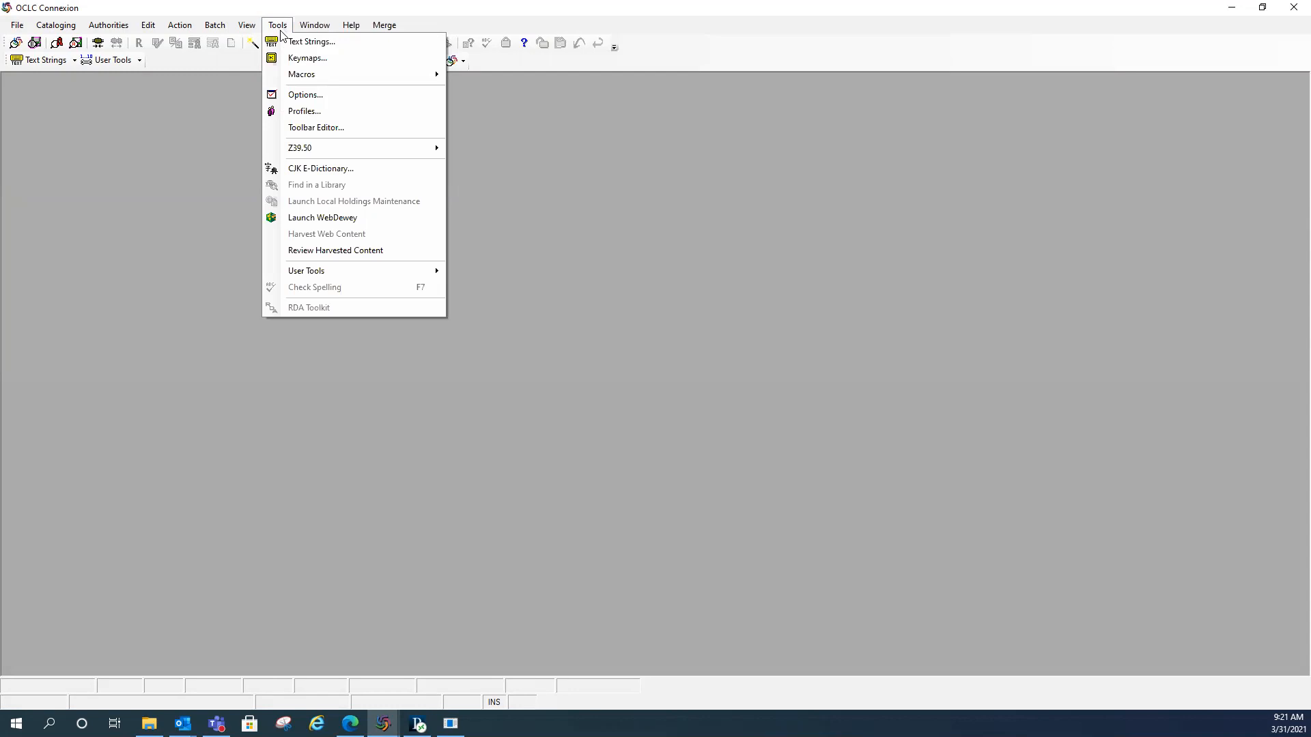
{"action": "left_click", "coordinate": [318, 129]}
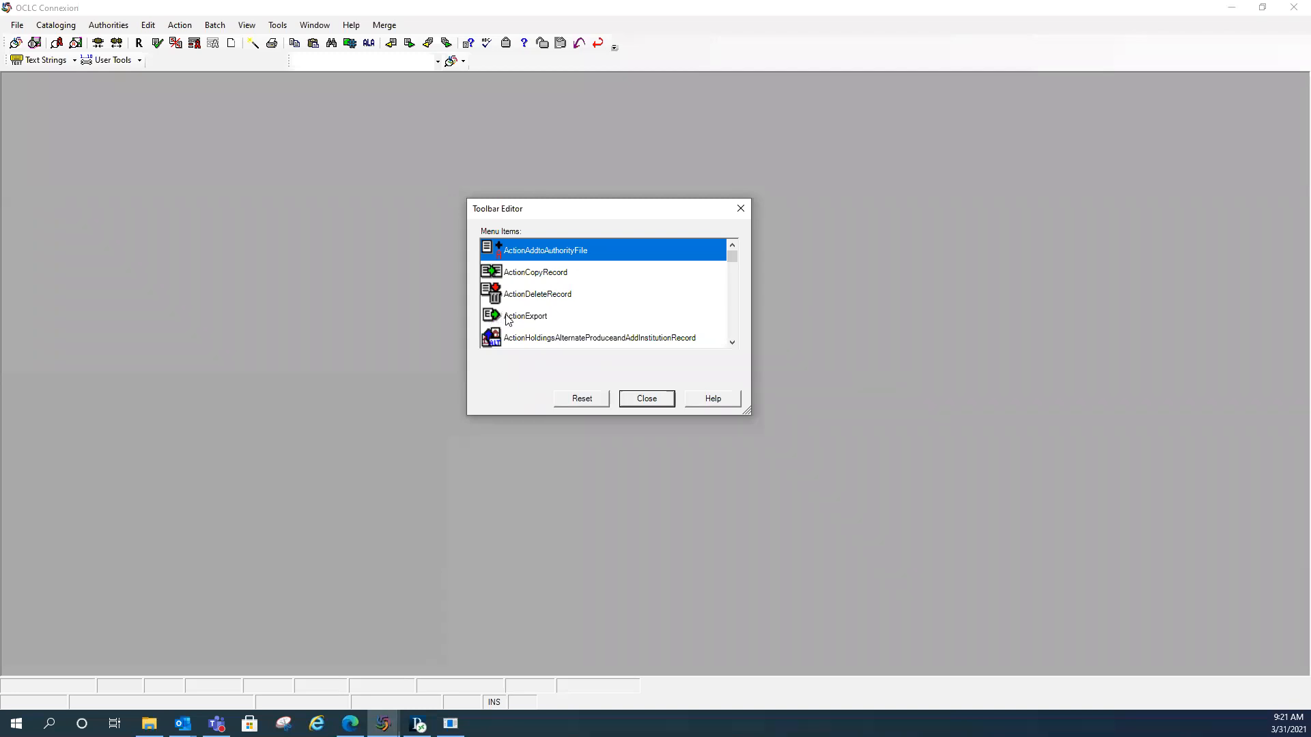
{"action": "left_click_drag", "start_coordinate": [509, 319], "coordinate": [454, 40]}
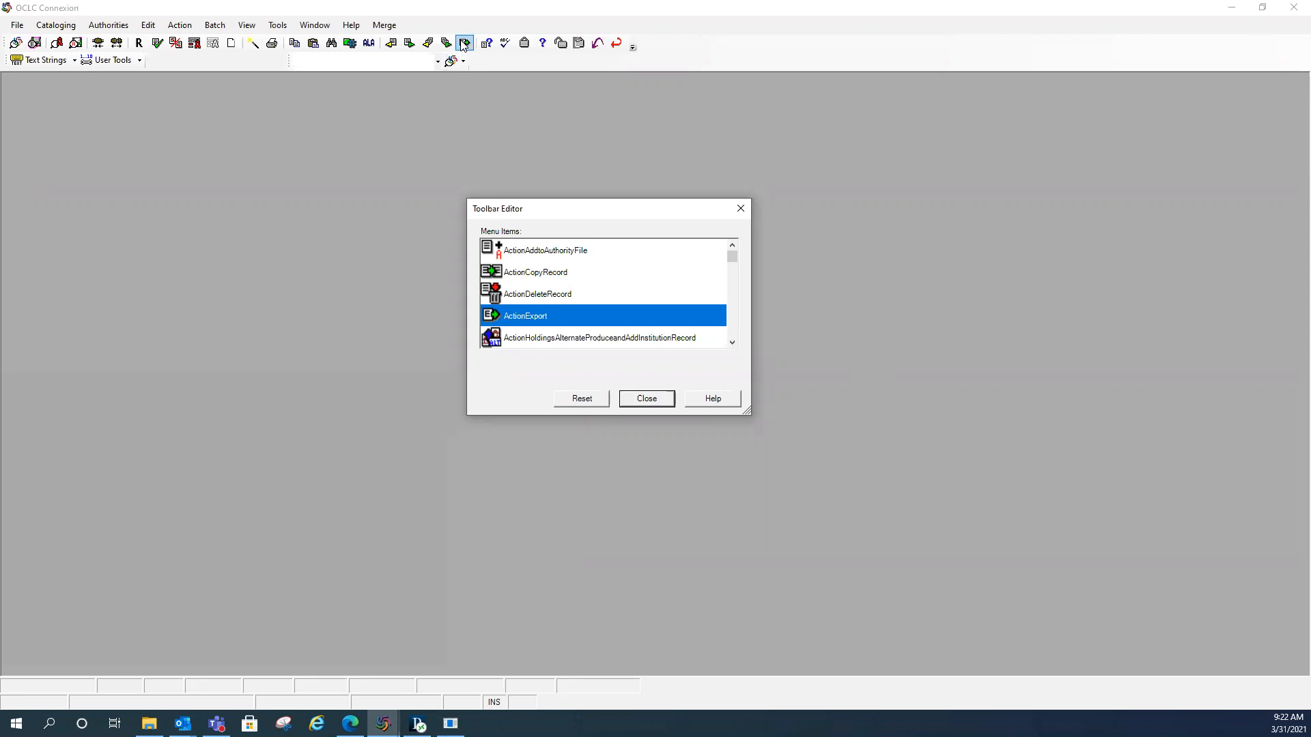
Step: Remove the added export command from the toolbar and close the Toolbar Editor
{"action": "left_click", "coordinate": [463, 43]}
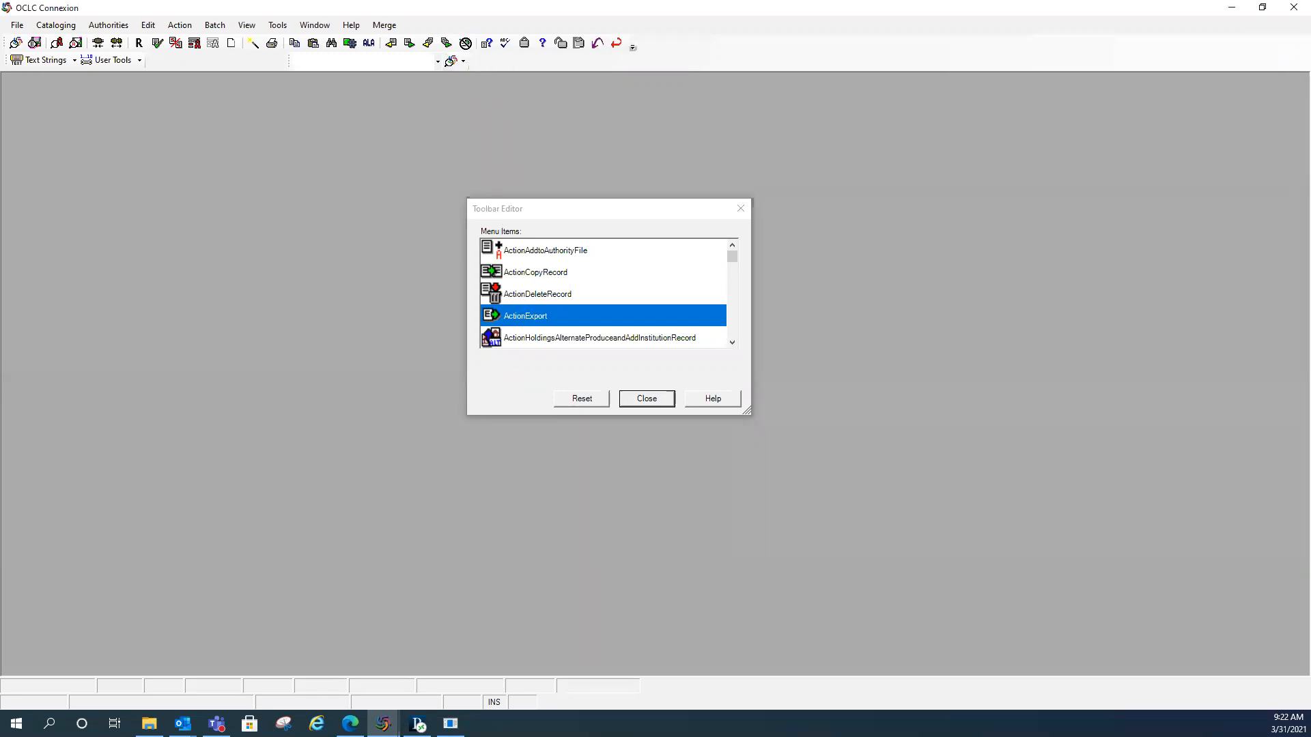
{"action": "left_click_drag", "start_coordinate": [514, 190], "coordinate": [551, 308]}
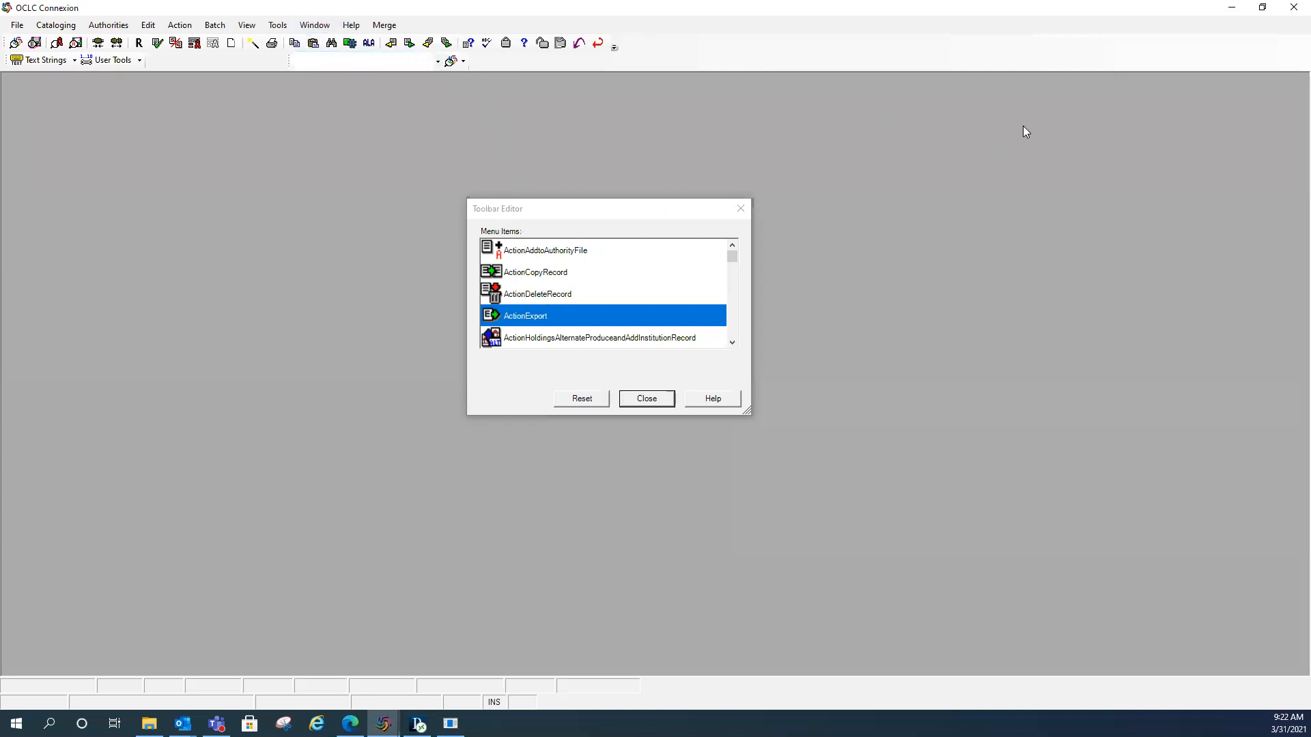
{"action": "left_click", "coordinate": [741, 209]}
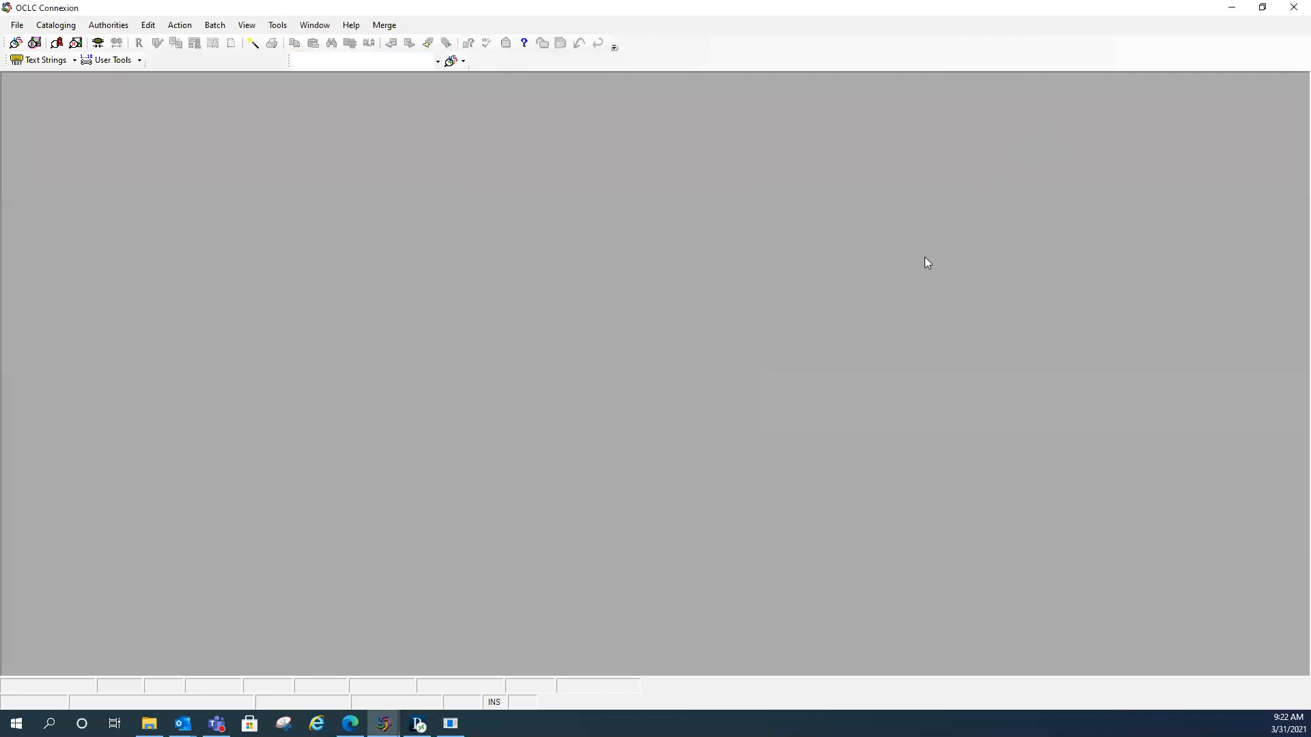
Step: Open the client's Options and review the Access settings and the Authorizations, including the default authorization
{"action": "left_click", "coordinate": [278, 27]}
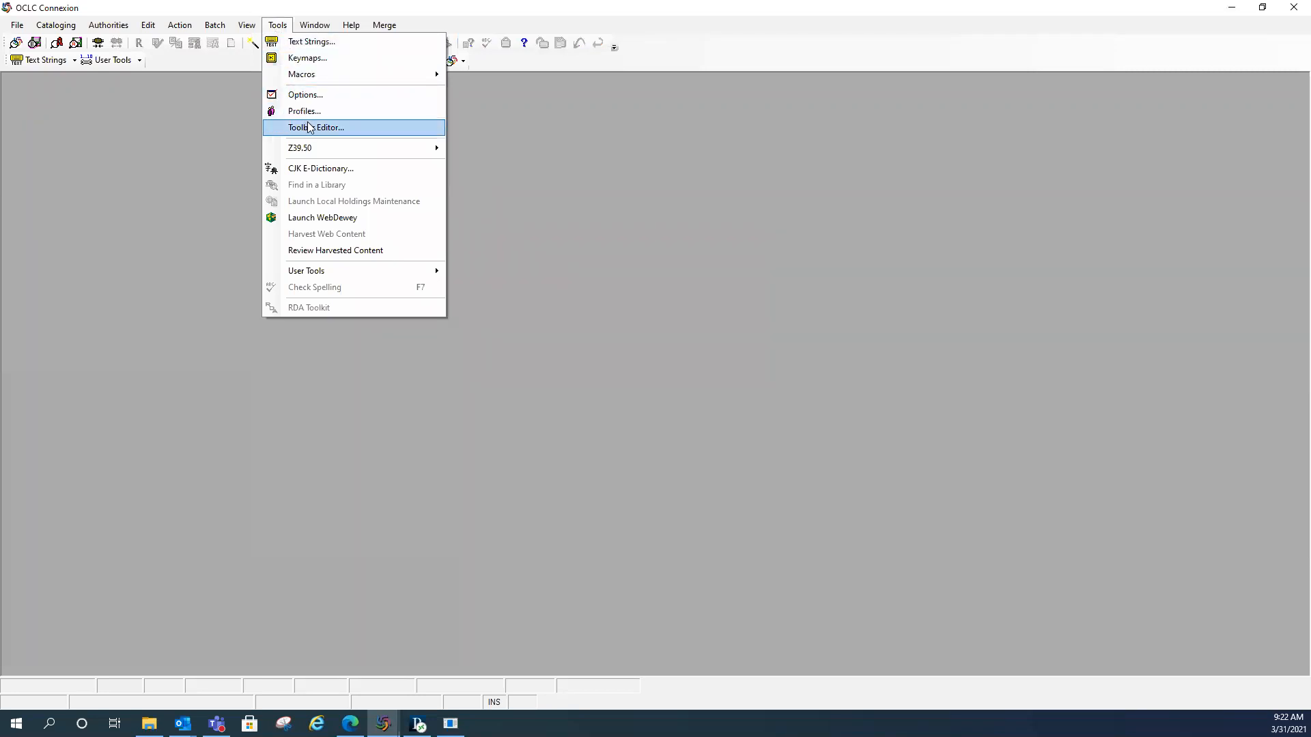
{"action": "left_click", "coordinate": [305, 95]}
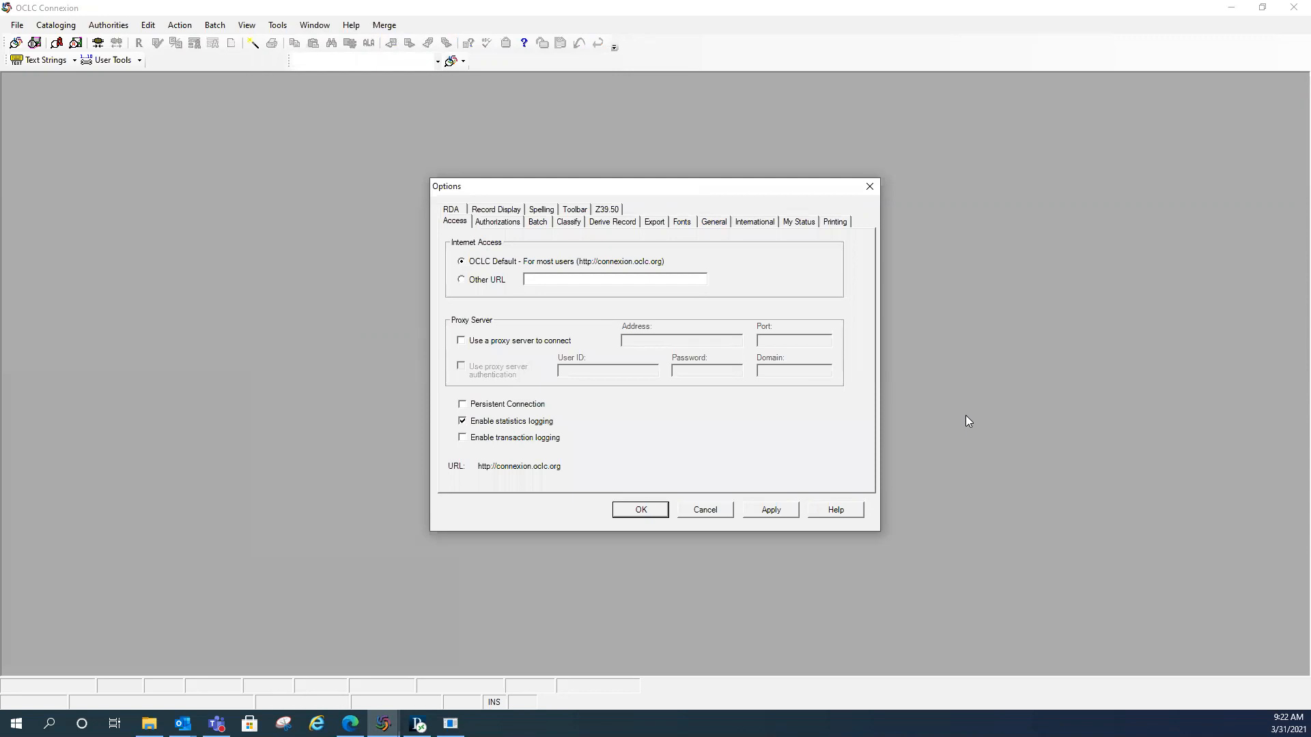
{"action": "left_click", "coordinate": [498, 225]}
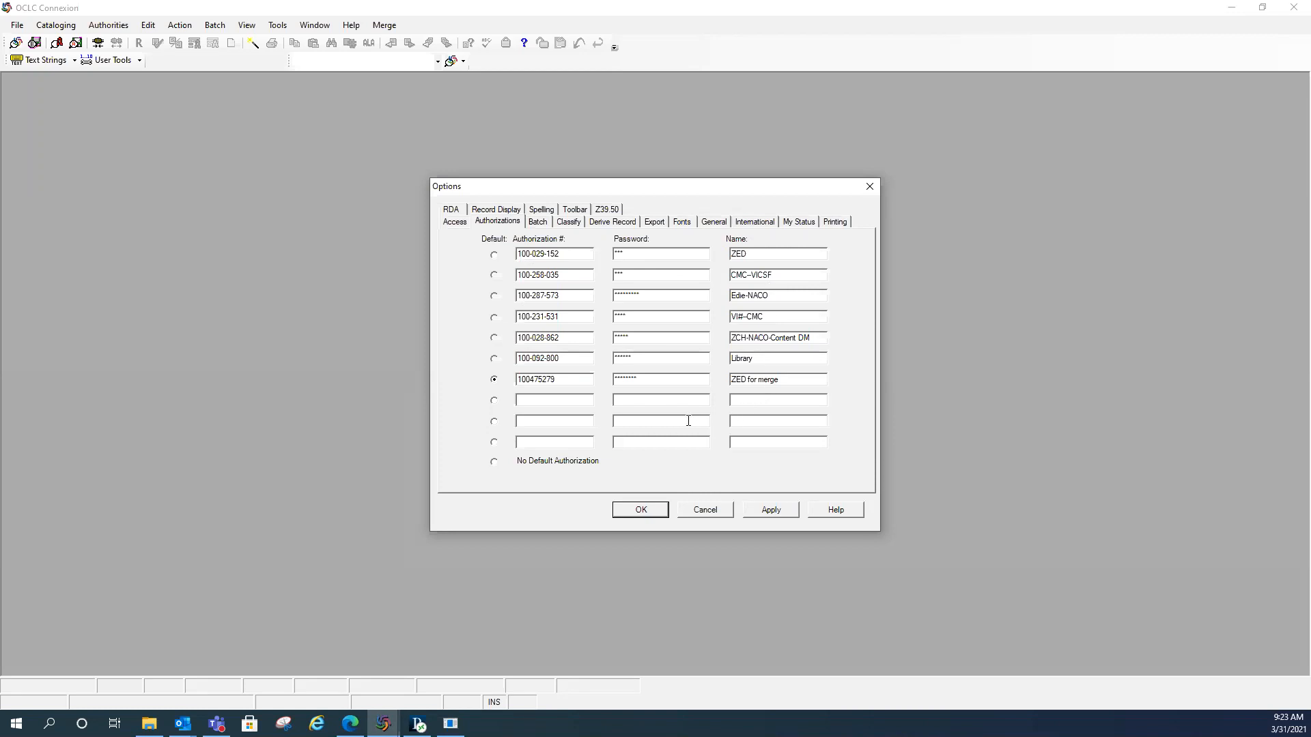
{"action": "left_click", "coordinate": [494, 380]}
Step: Review the Classify, Derive Record, Export and Fonts settings in the Options
{"action": "left_click", "coordinate": [565, 225]}
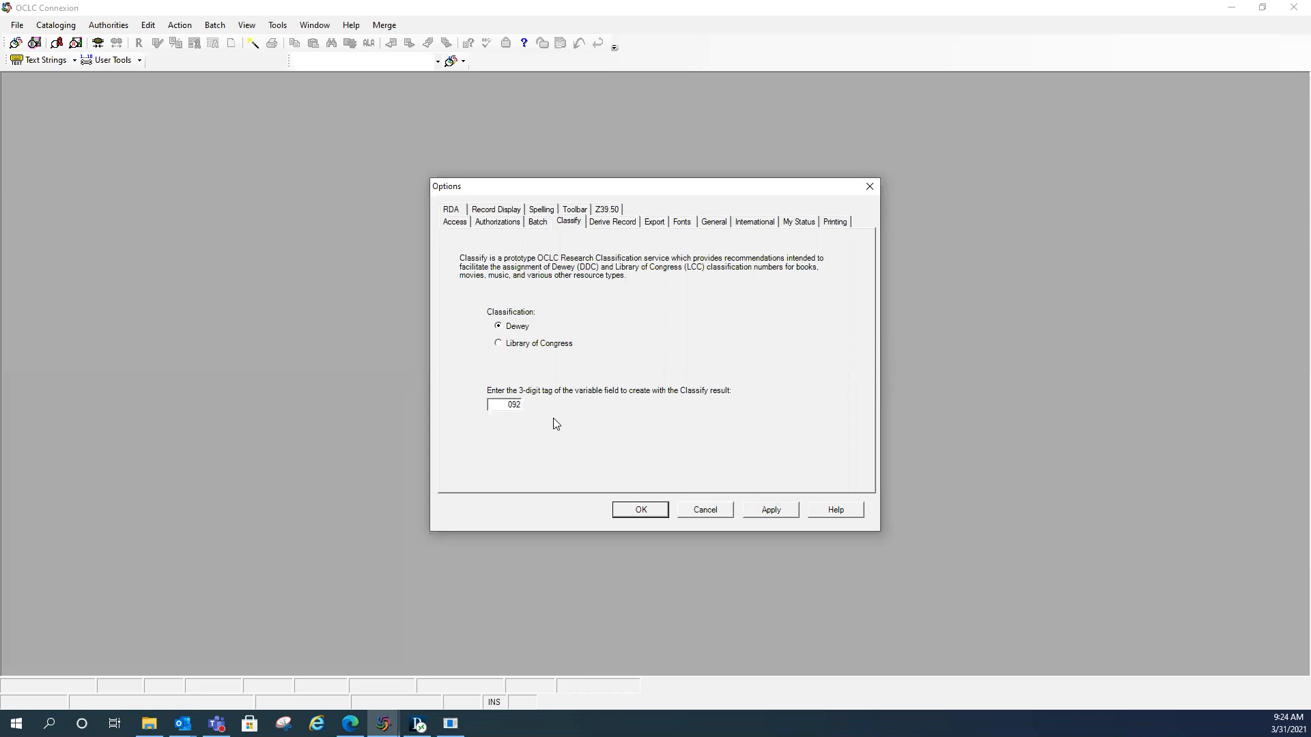
{"action": "left_click", "coordinate": [617, 223]}
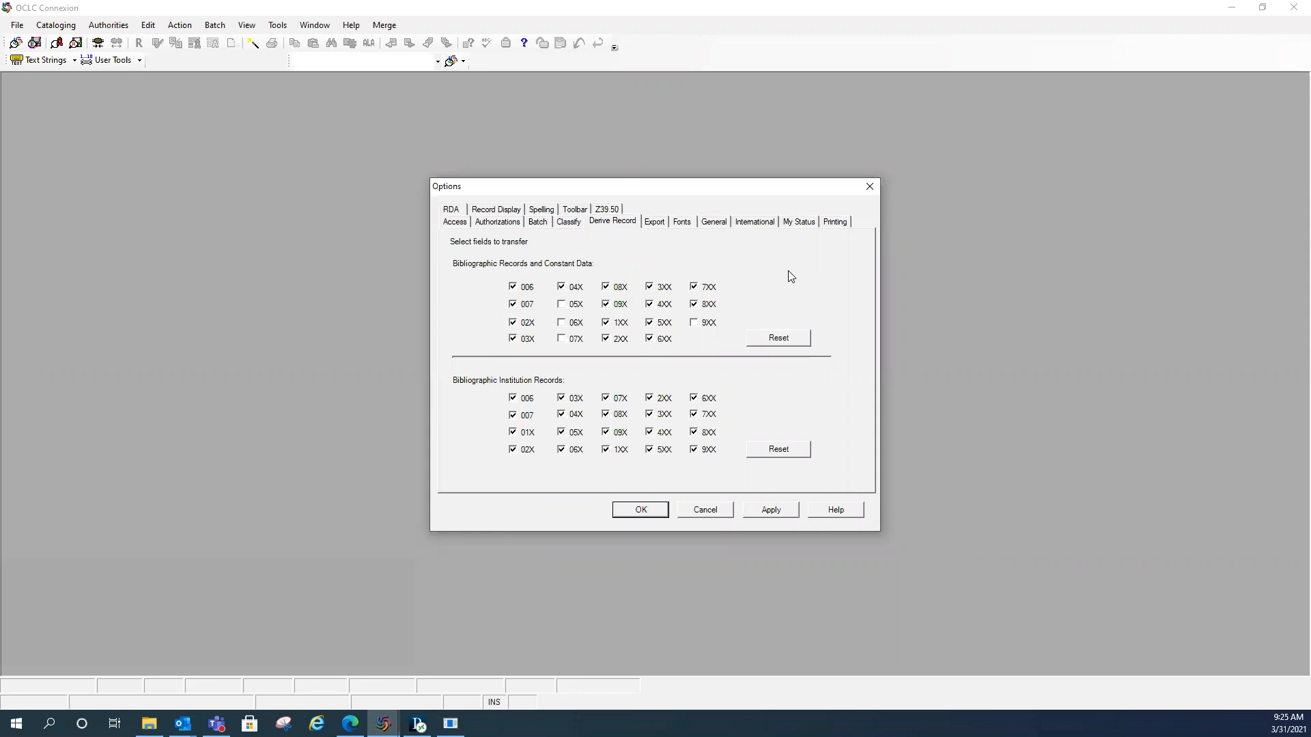
{"action": "left_click", "coordinate": [654, 223]}
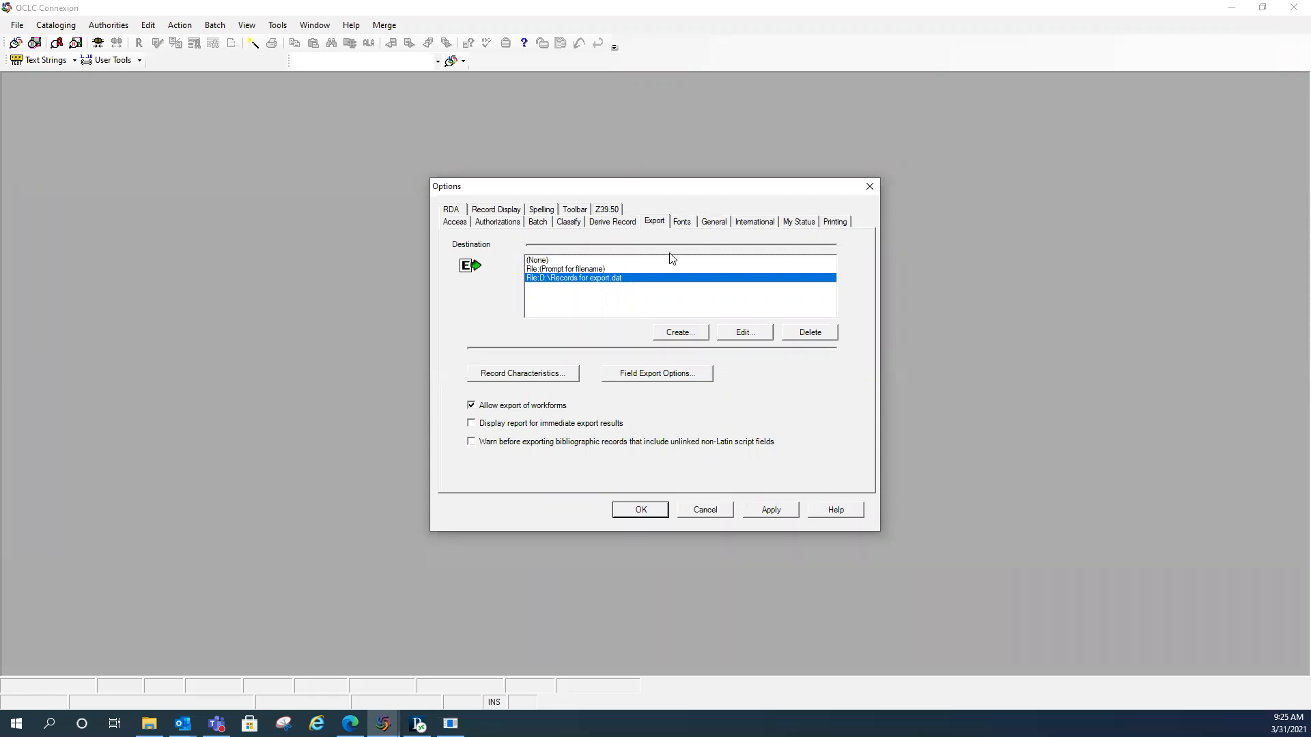
{"action": "left_click", "coordinate": [682, 223]}
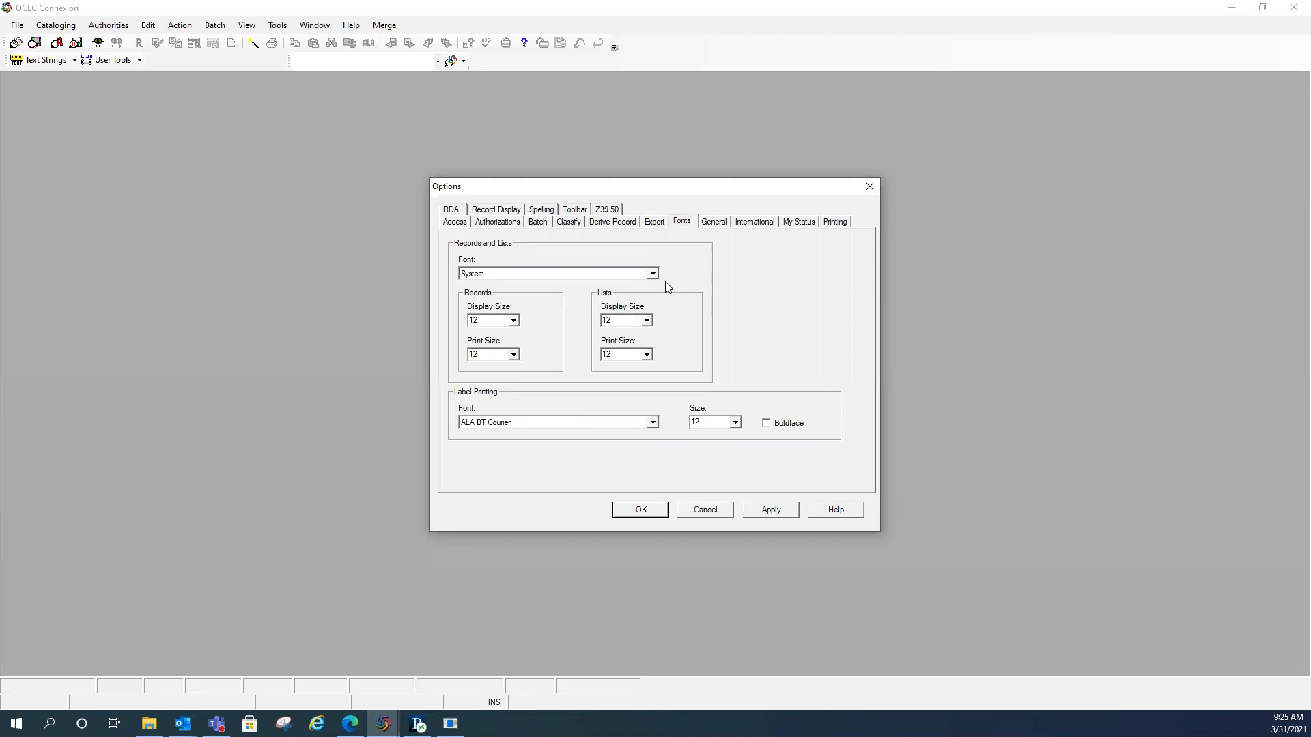
Step: In the General startup options, try the client function Logon + Search WorldCat, and return the startup action to None
{"action": "left_click", "coordinate": [721, 228]}
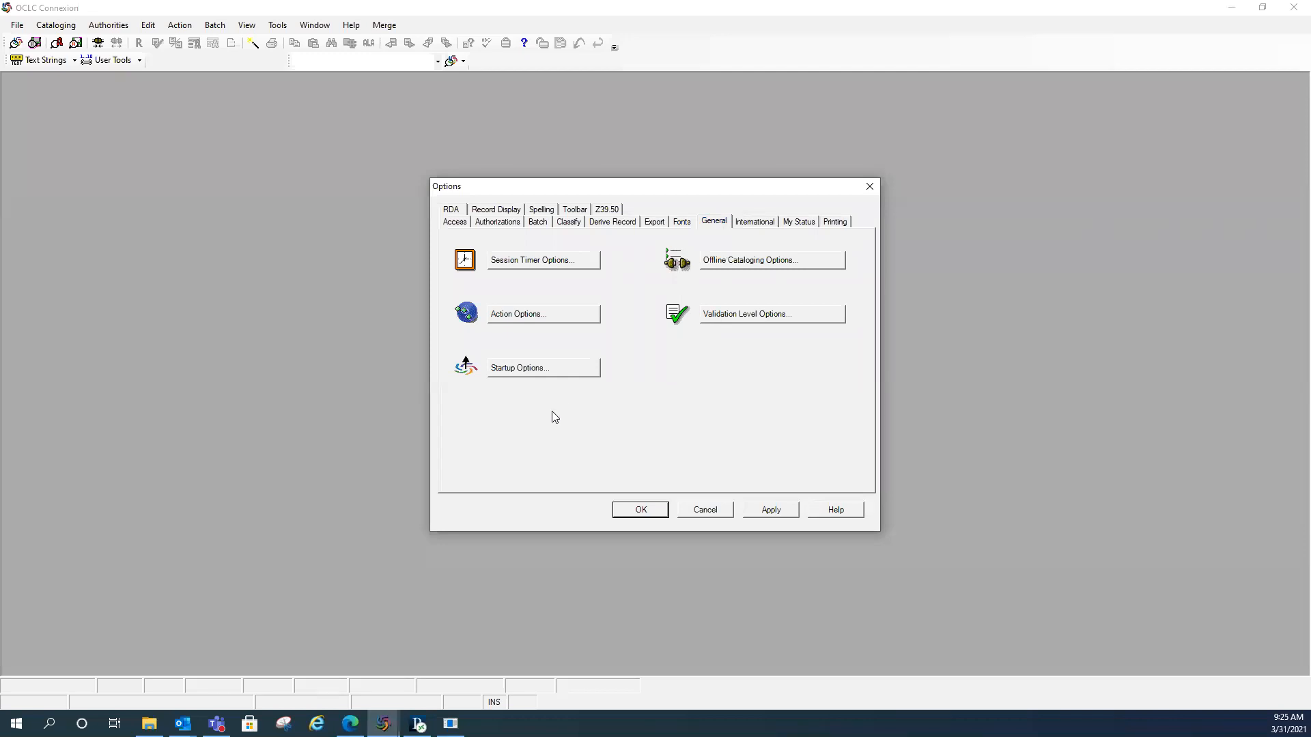
{"action": "left_click", "coordinate": [515, 370]}
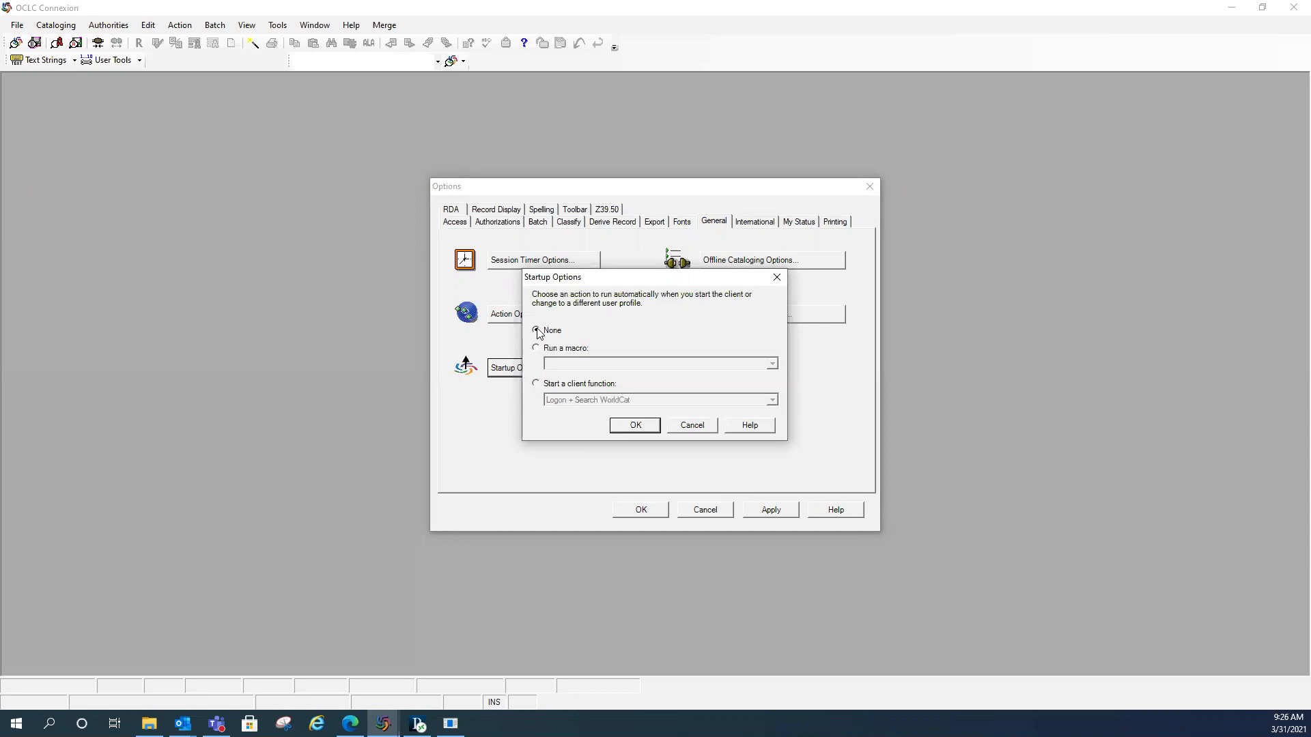
{"action": "left_click", "coordinate": [535, 384]}
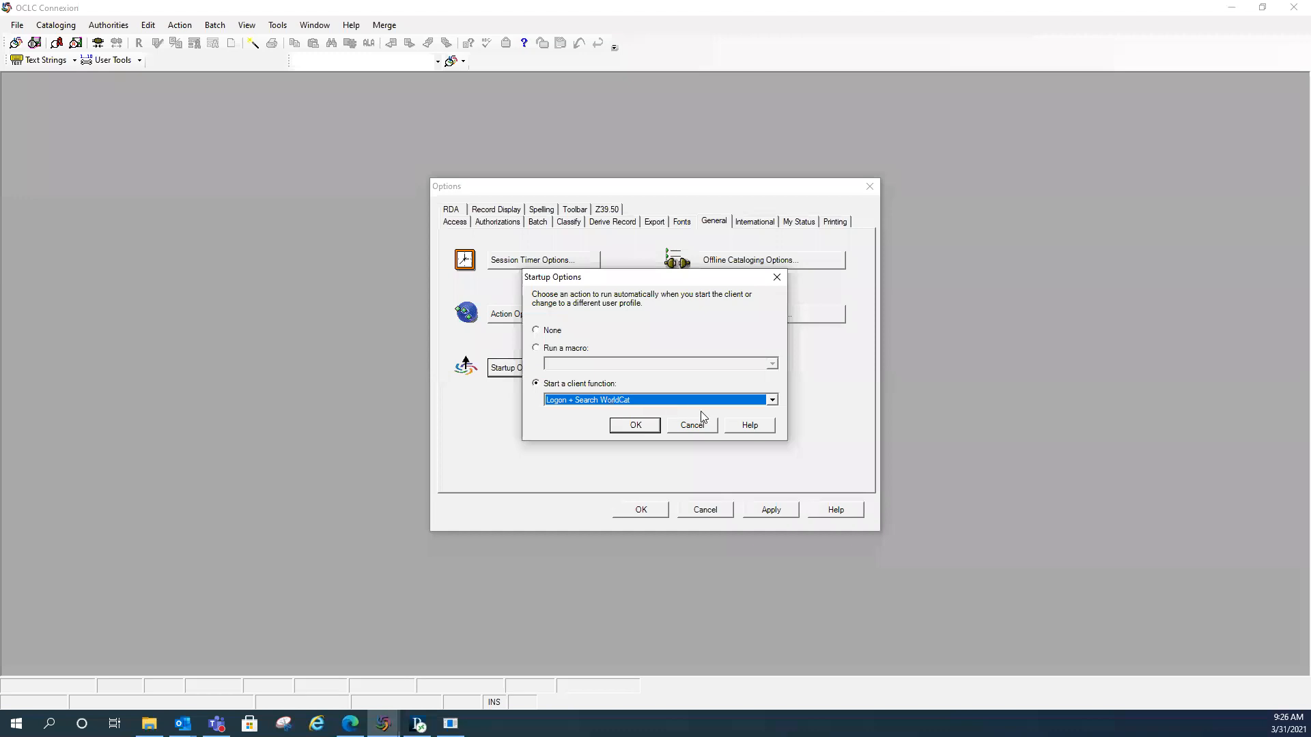
{"action": "left_click", "coordinate": [773, 400]}
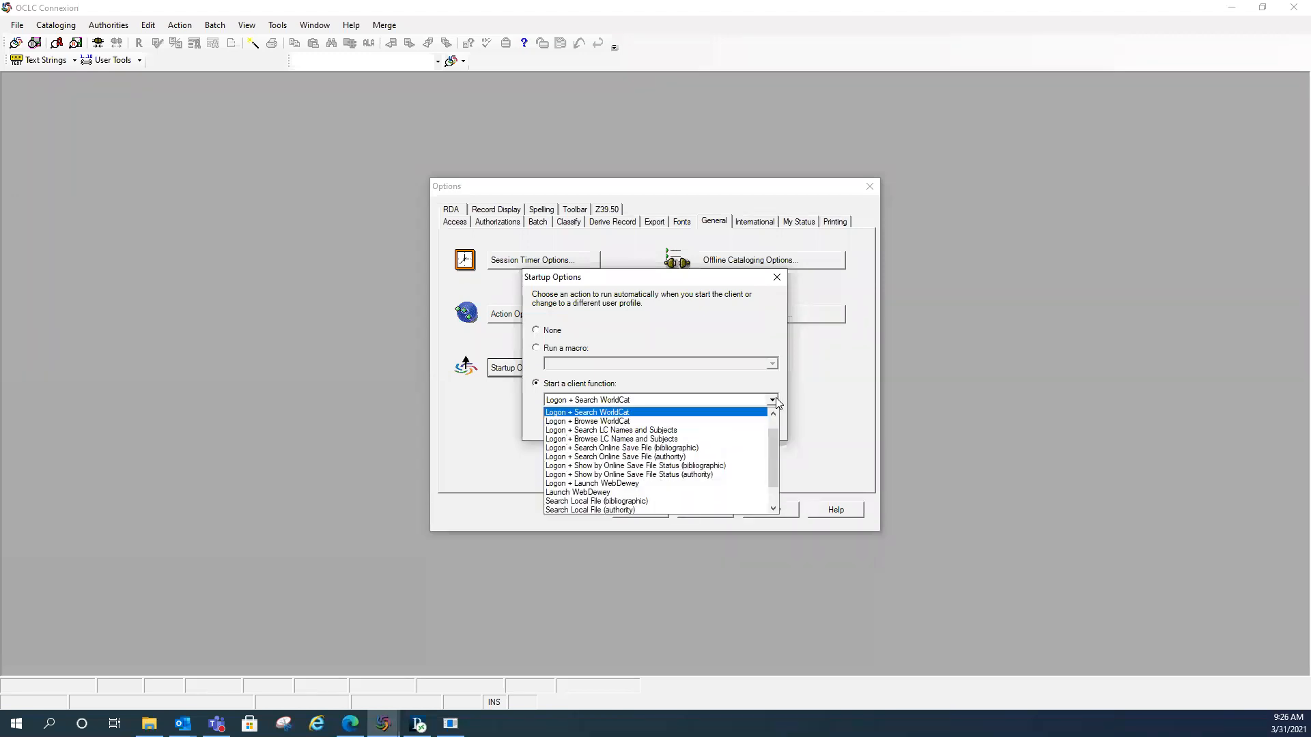
{"action": "left_click", "coordinate": [608, 413]}
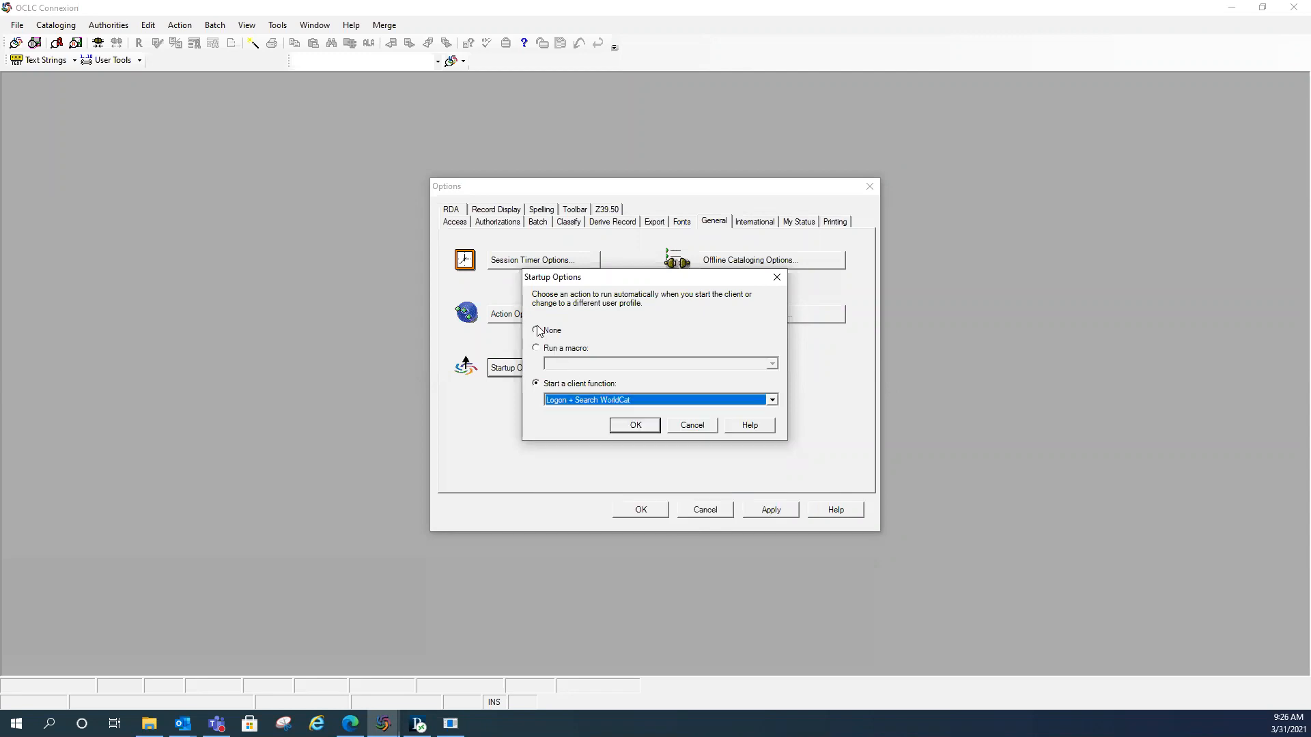
{"action": "left_click", "coordinate": [537, 331]}
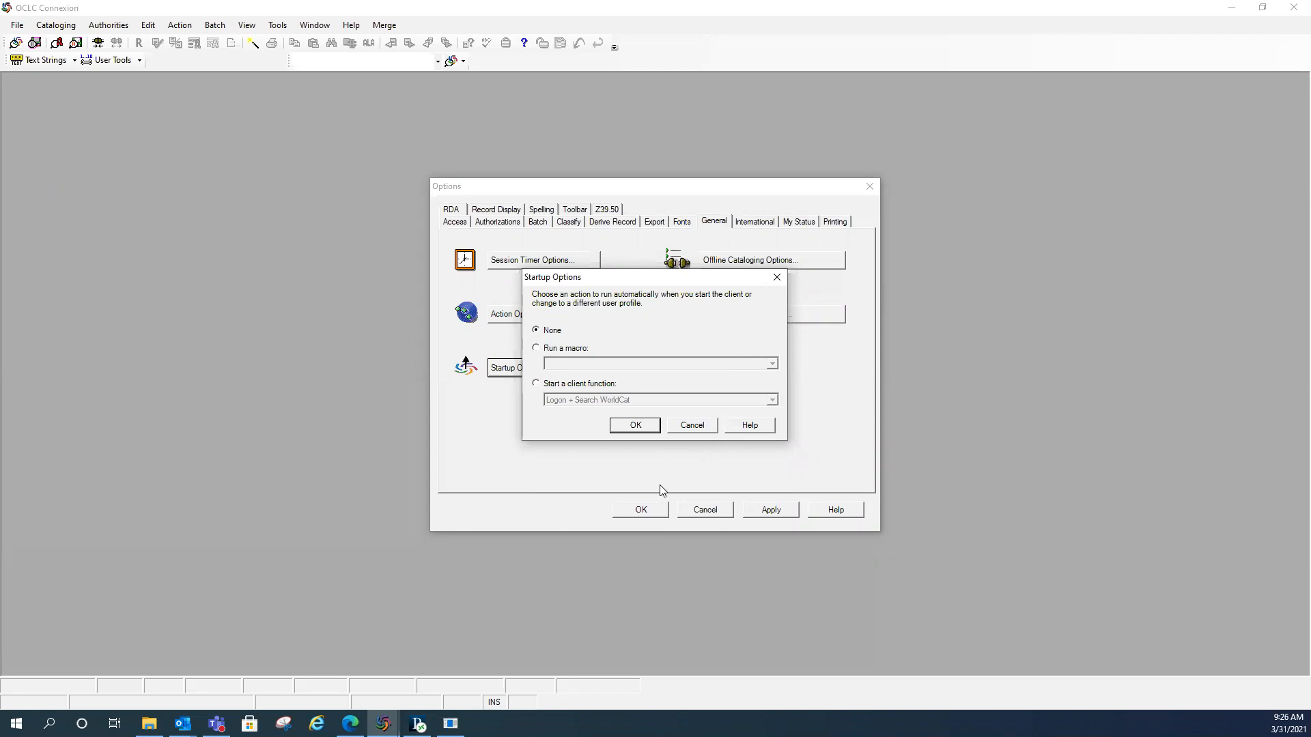
{"action": "left_click", "coordinate": [636, 426]}
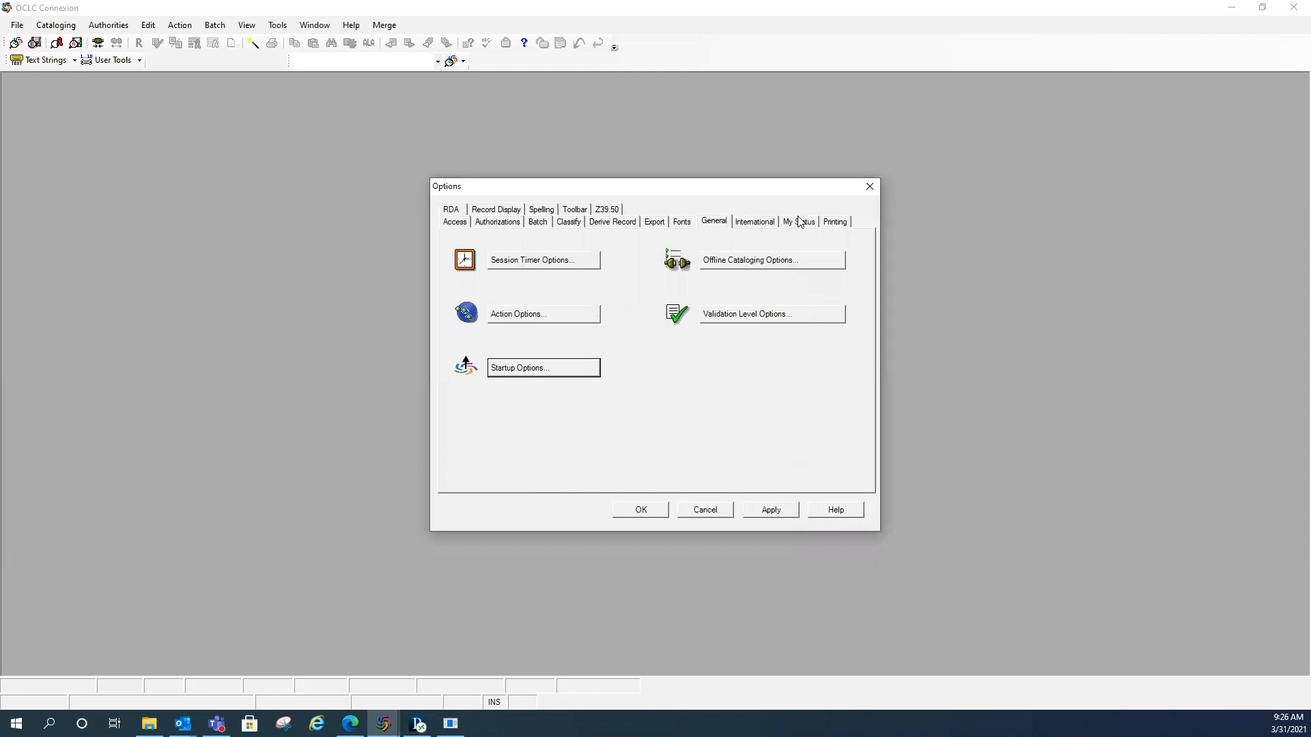
Step: Review the Printing, RDA and Record Display settings in the Options
{"action": "left_click", "coordinate": [837, 223]}
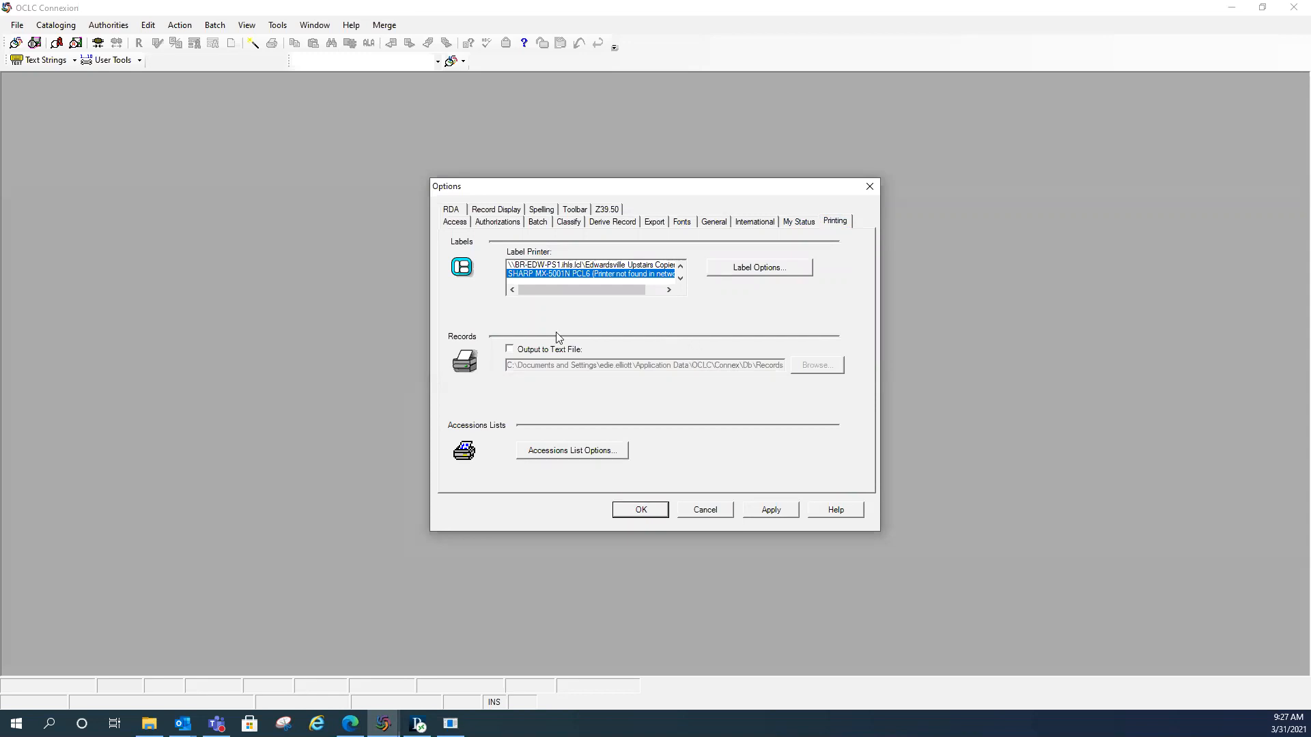
{"action": "left_click", "coordinate": [450, 209]}
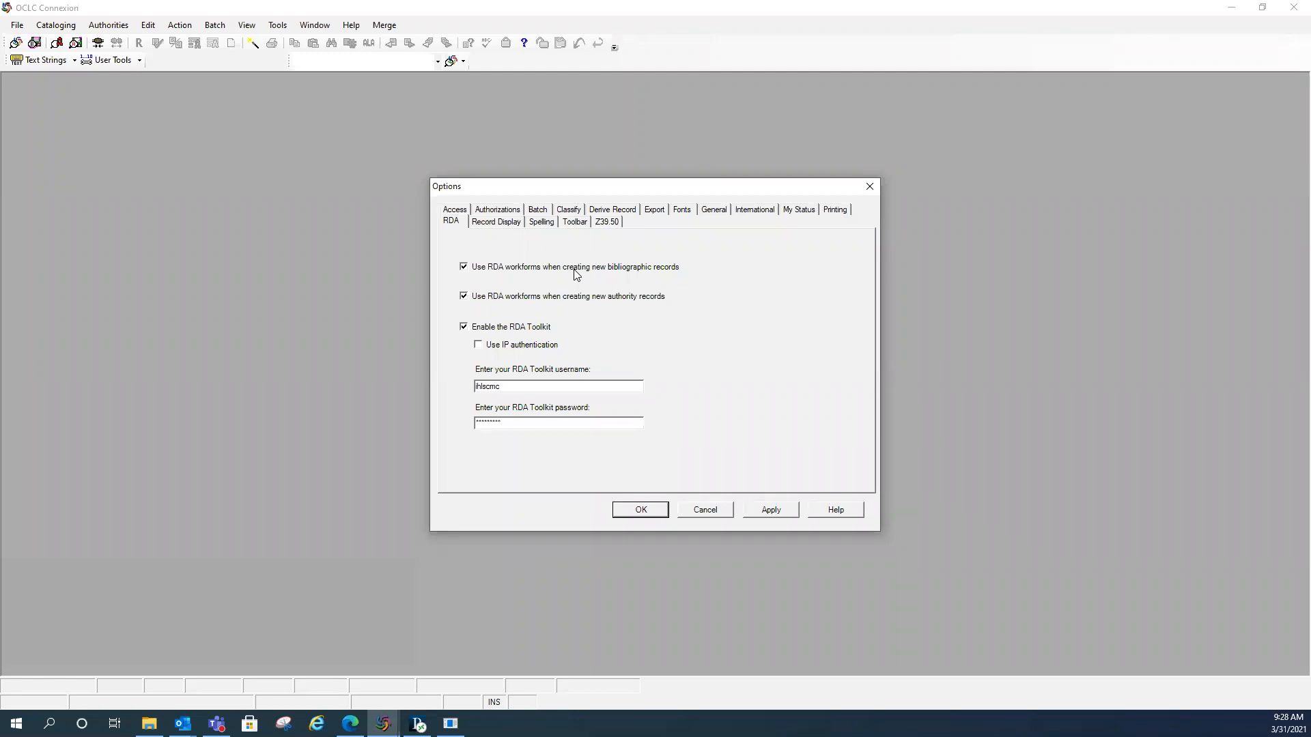
{"action": "left_click", "coordinate": [493, 224]}
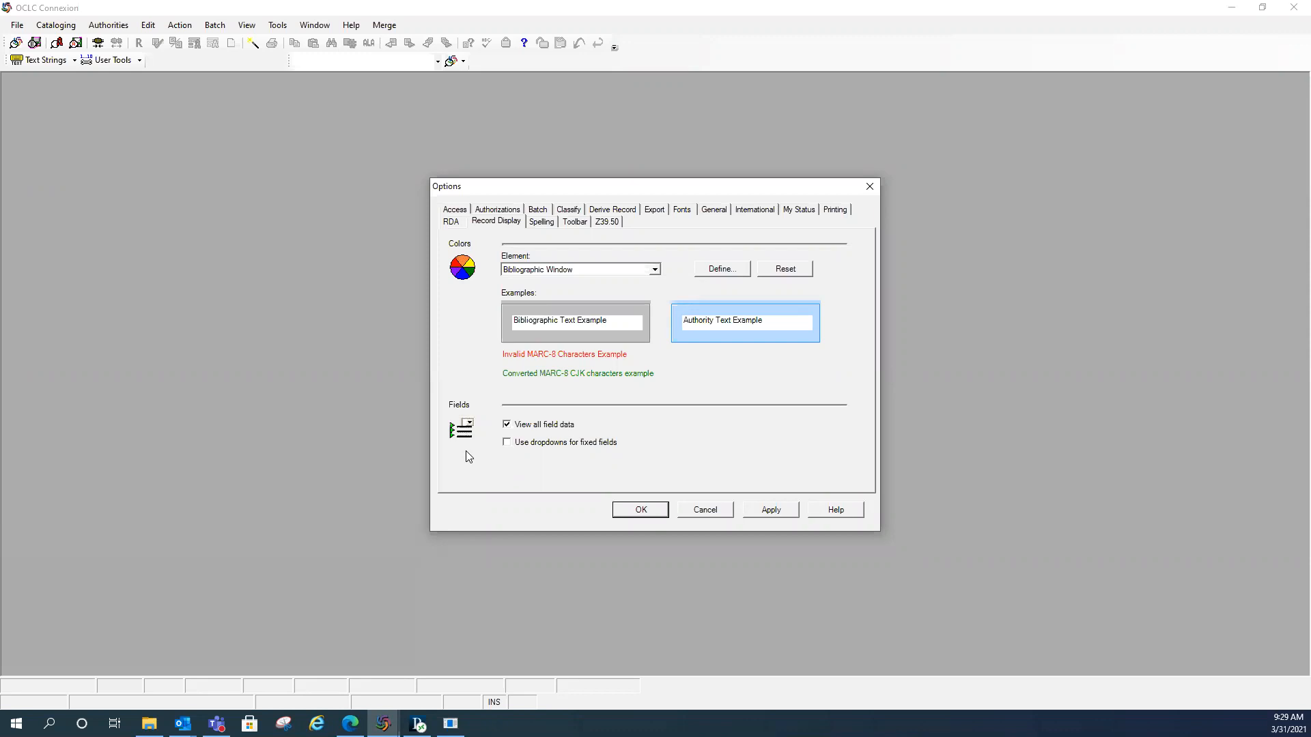
Step: Review the Spelling options, including the fields to check and the general spell checker options, and the Toolbar button size setting
{"action": "left_click", "coordinate": [540, 221]}
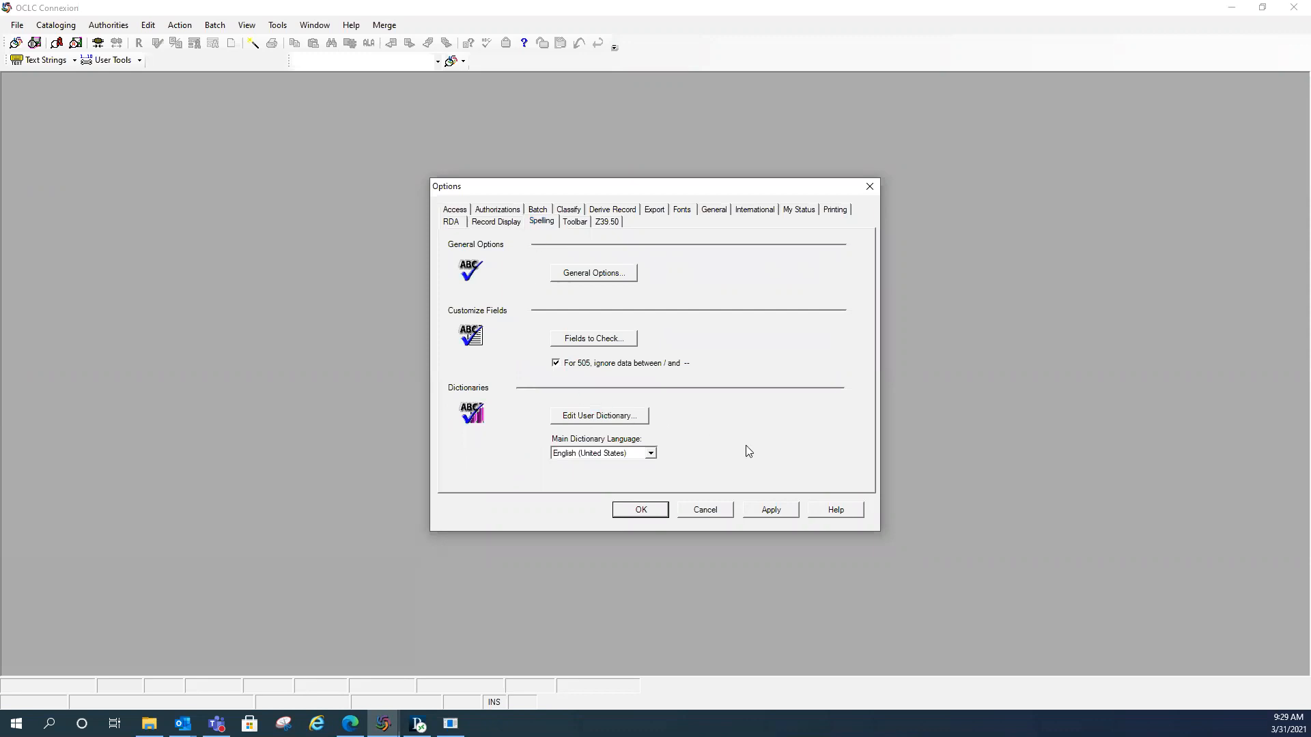
{"action": "left_click", "coordinate": [596, 343]}
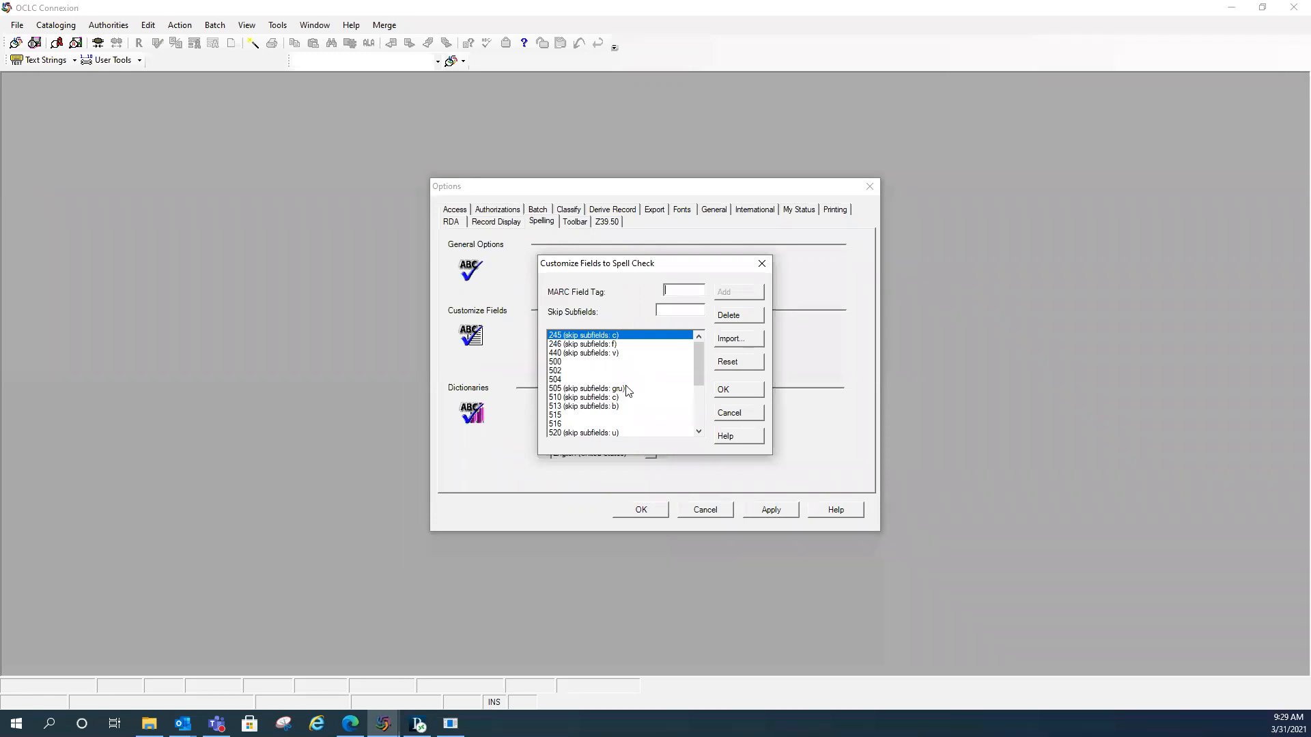
{"action": "left_click", "coordinate": [760, 265]}
{"action": "left_click", "coordinate": [591, 274]}
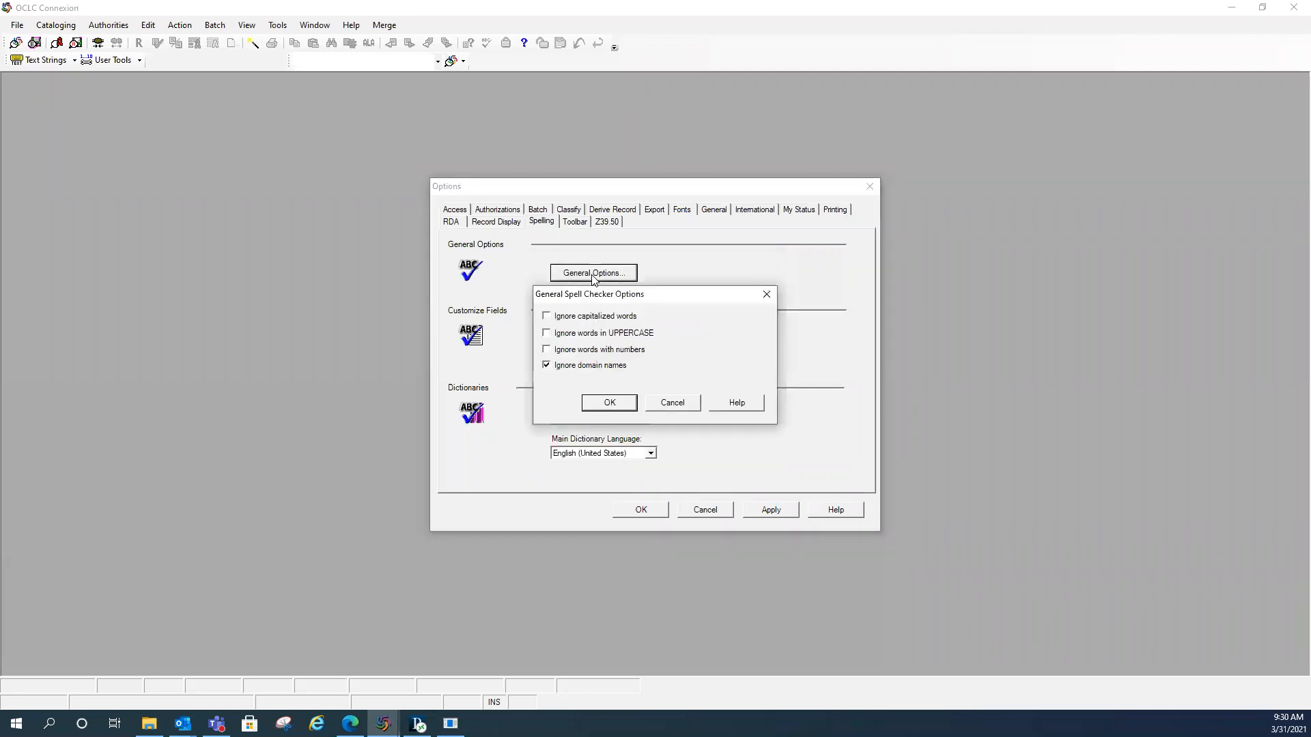
{"action": "left_click", "coordinate": [767, 297]}
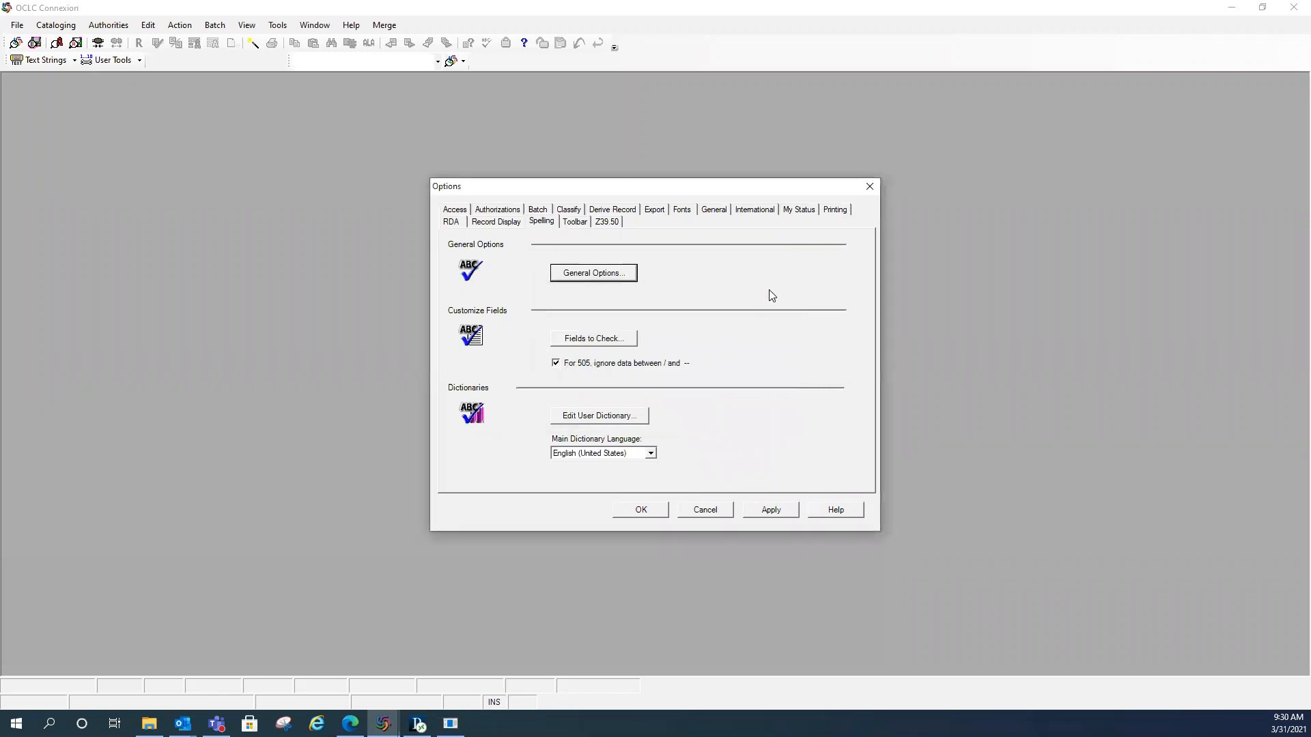
{"action": "left_click", "coordinate": [575, 222]}
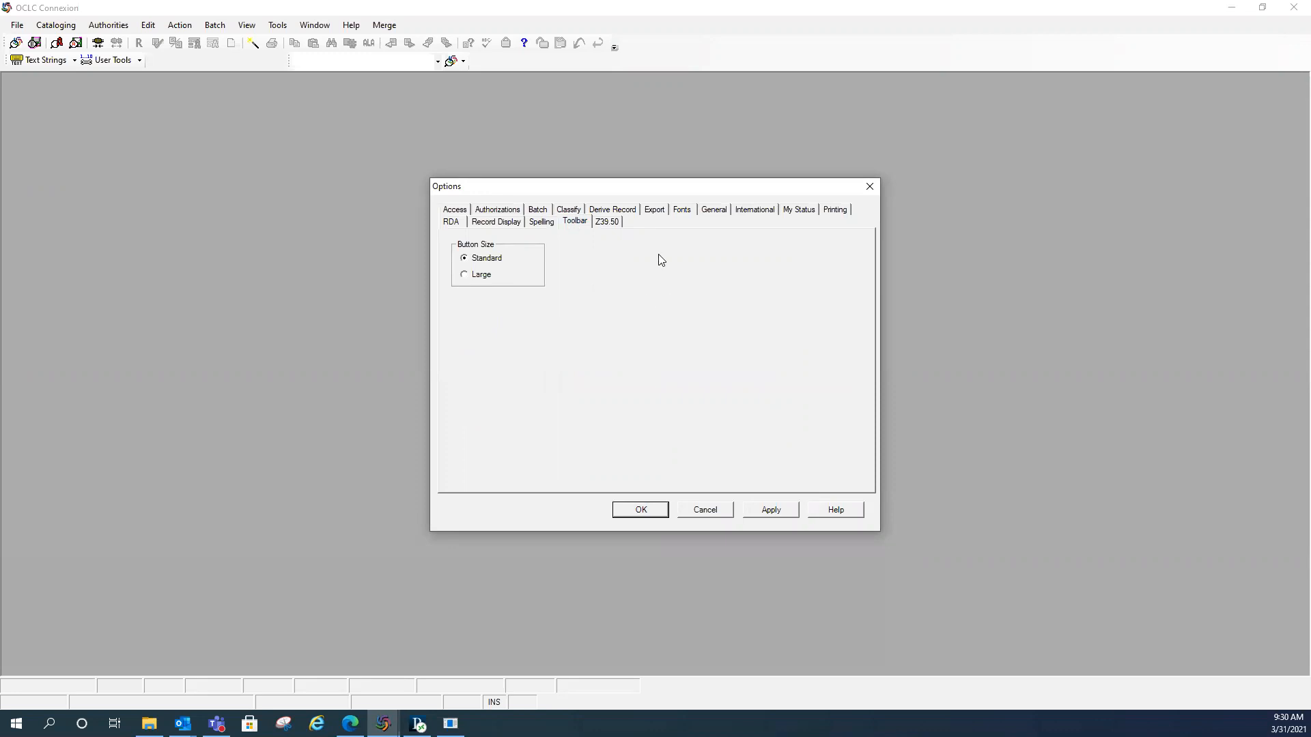
Step: In the Export options, create a new file export destination named My records on the D: drive, accepting the supplied destination name
{"action": "left_click", "coordinate": [653, 210]}
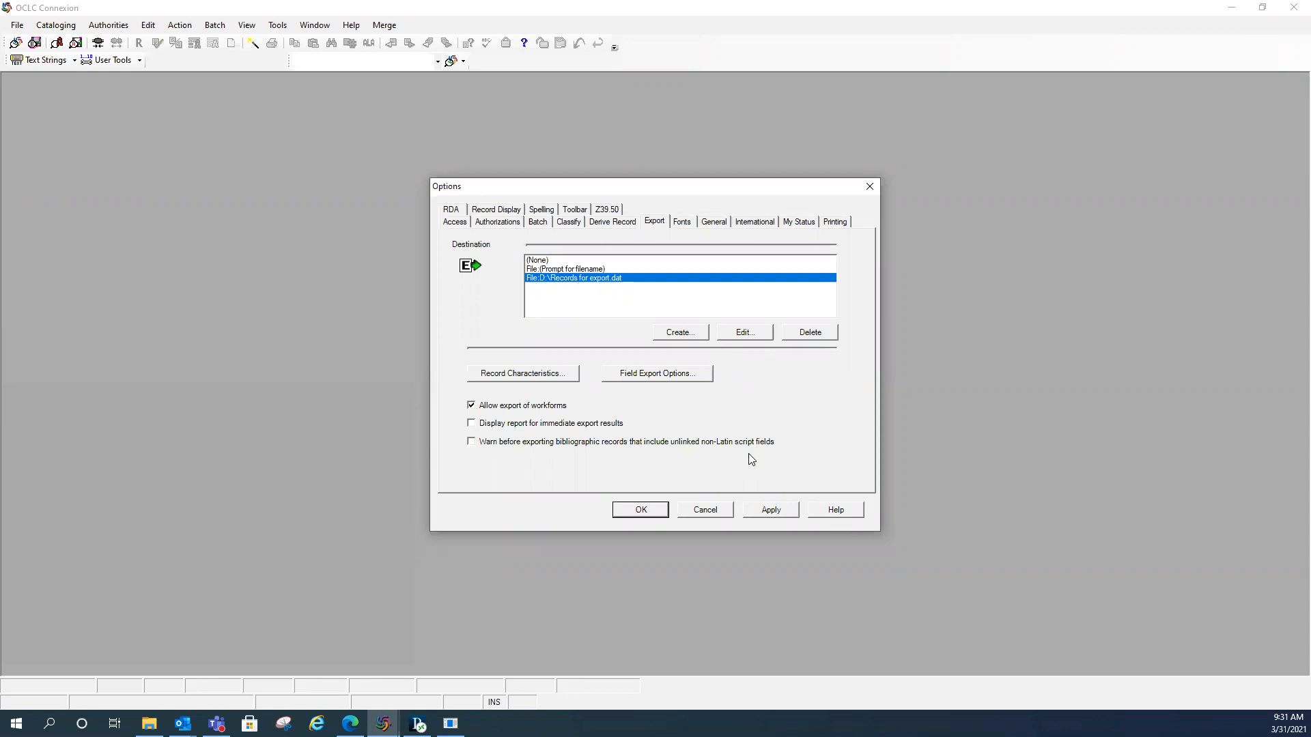
{"action": "left_click", "coordinate": [673, 335]}
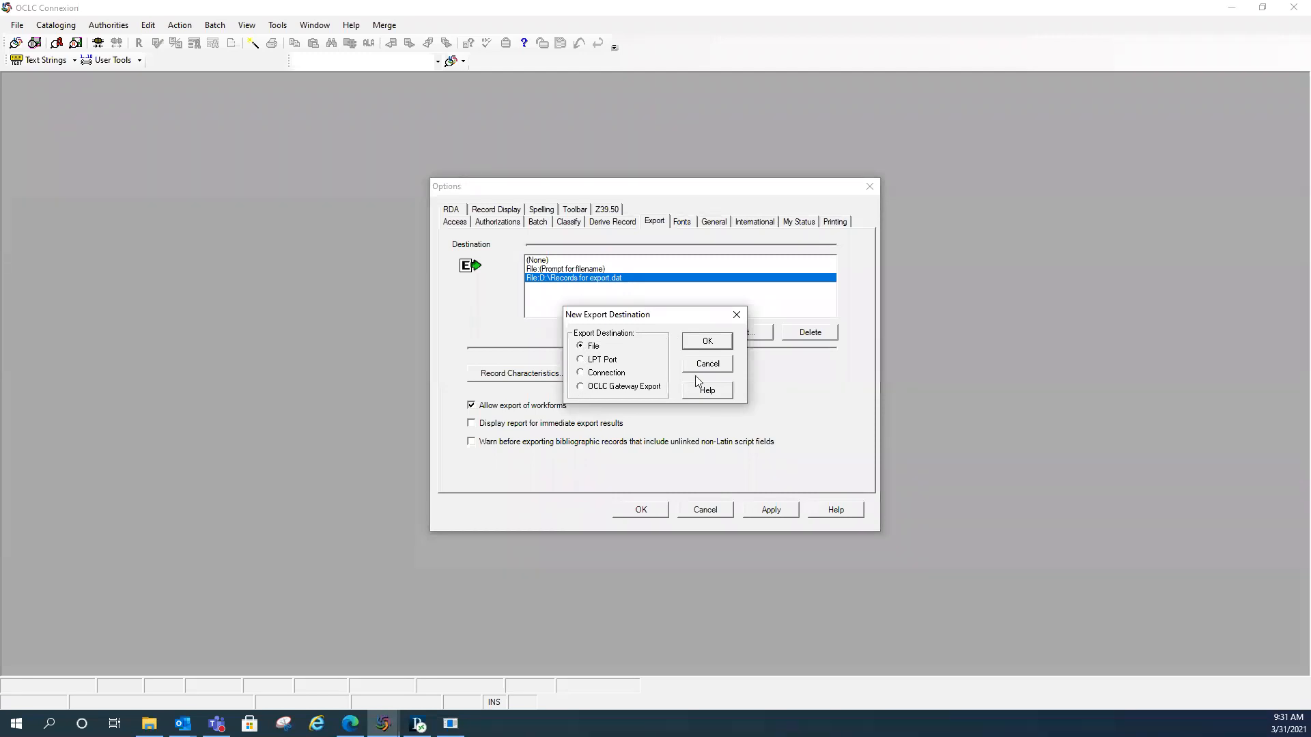
{"action": "left_click", "coordinate": [707, 341]}
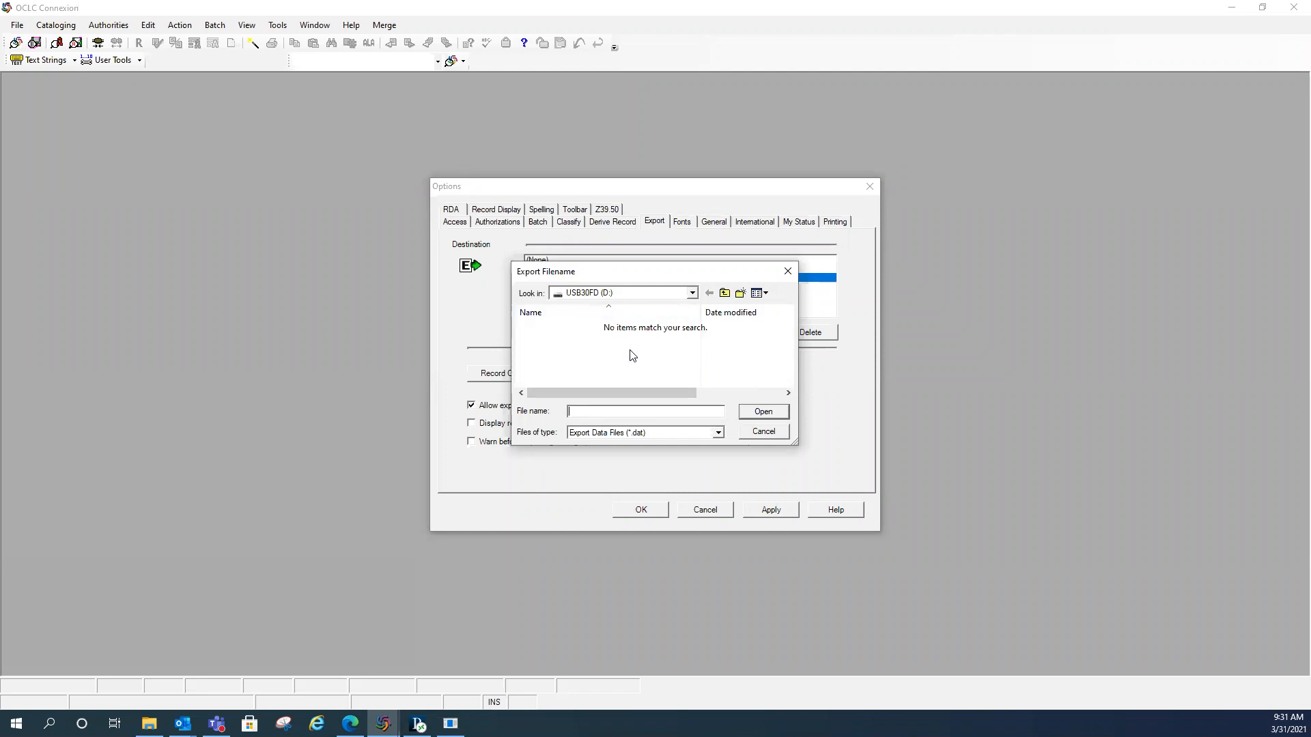
{"action": "type", "text": "My records"}
{"action": "left_click", "coordinate": [774, 414]}
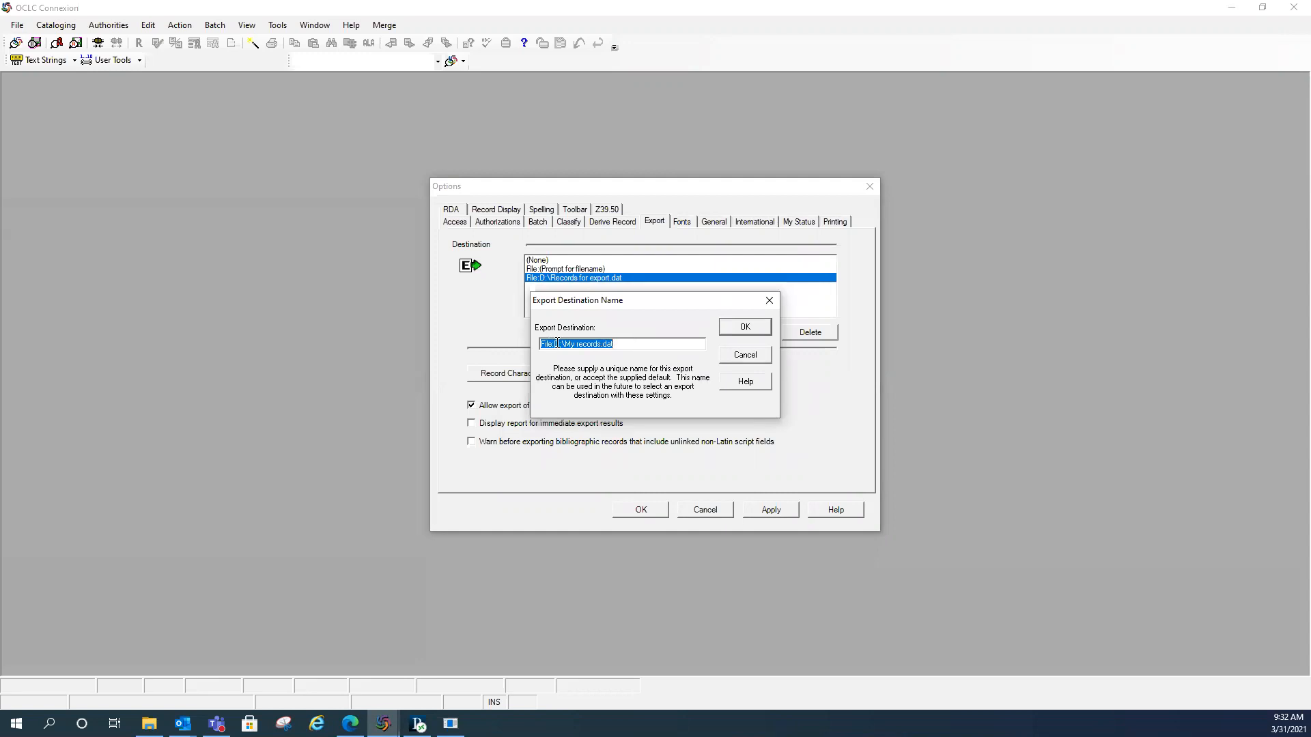
{"action": "left_click", "coordinate": [745, 330]}
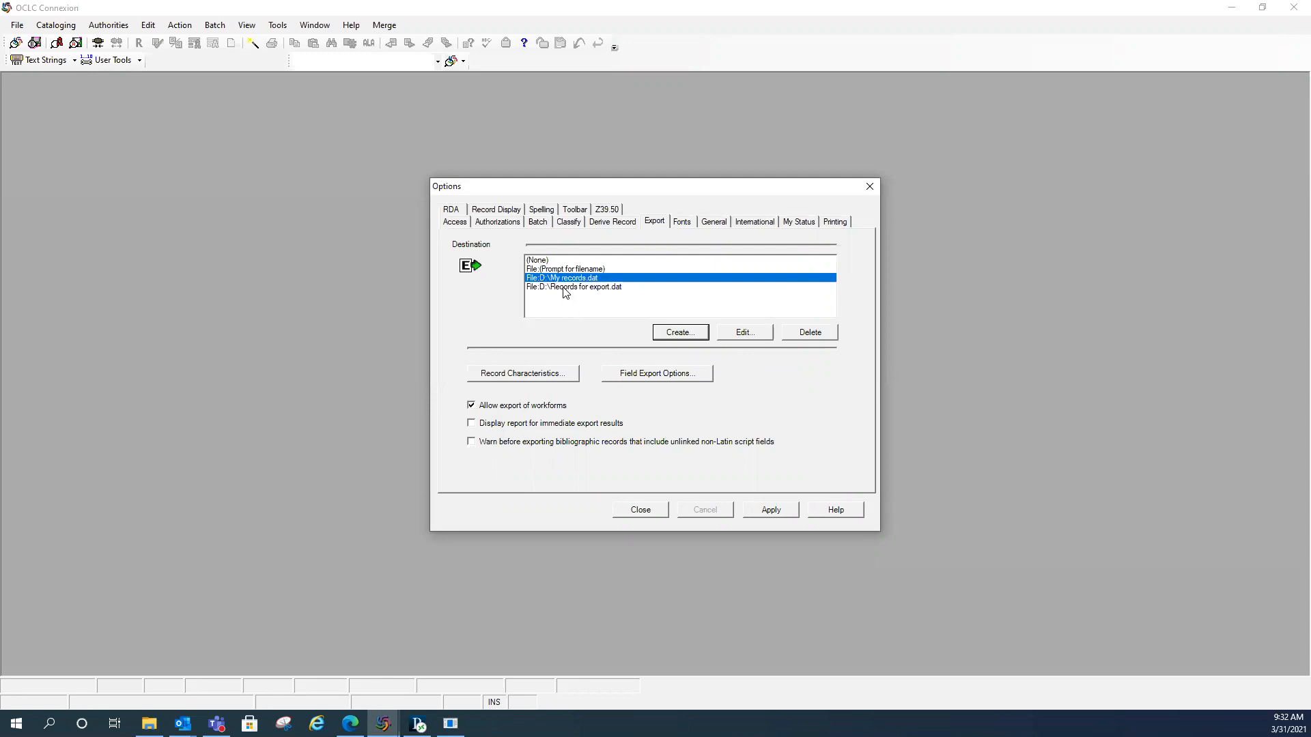
Step: Make File:D:\Records for export.dat the export destination, apply the change and close the Options
{"action": "left_click", "coordinate": [564, 291]}
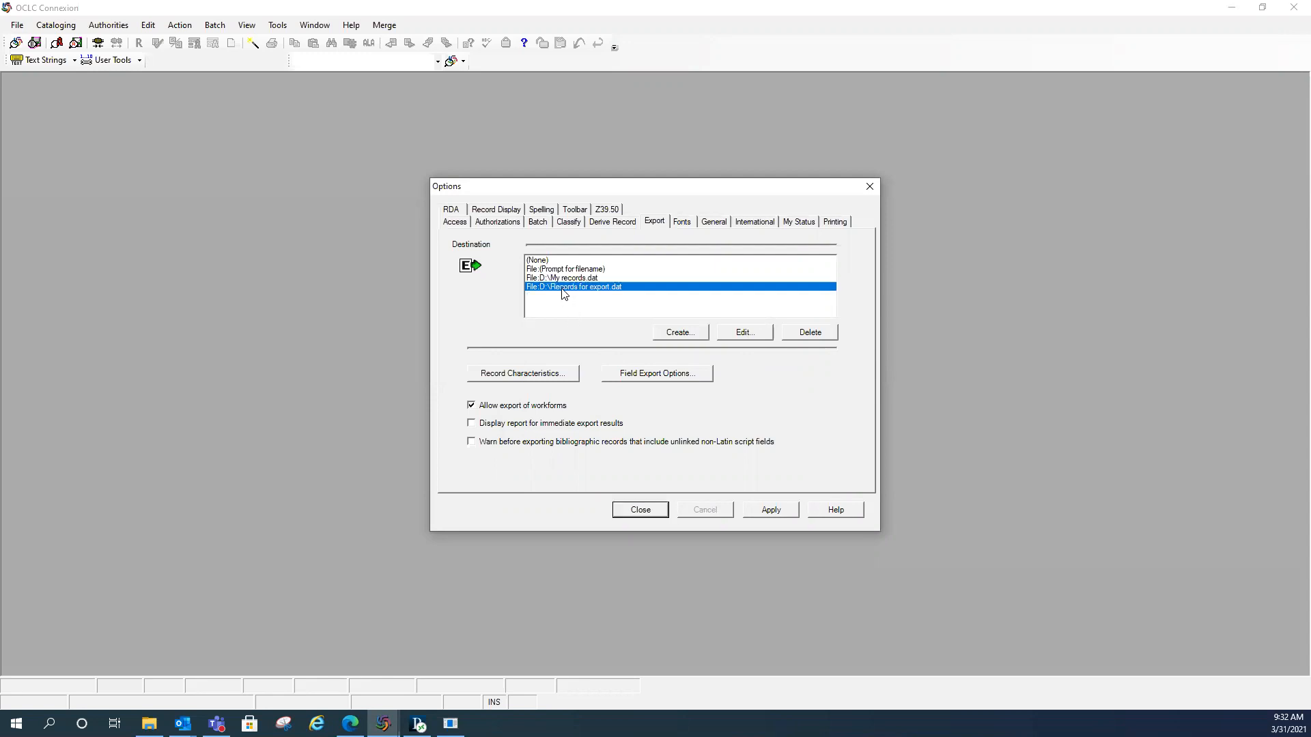
{"action": "left_click", "coordinate": [769, 513]}
{"action": "left_click", "coordinate": [869, 187]}
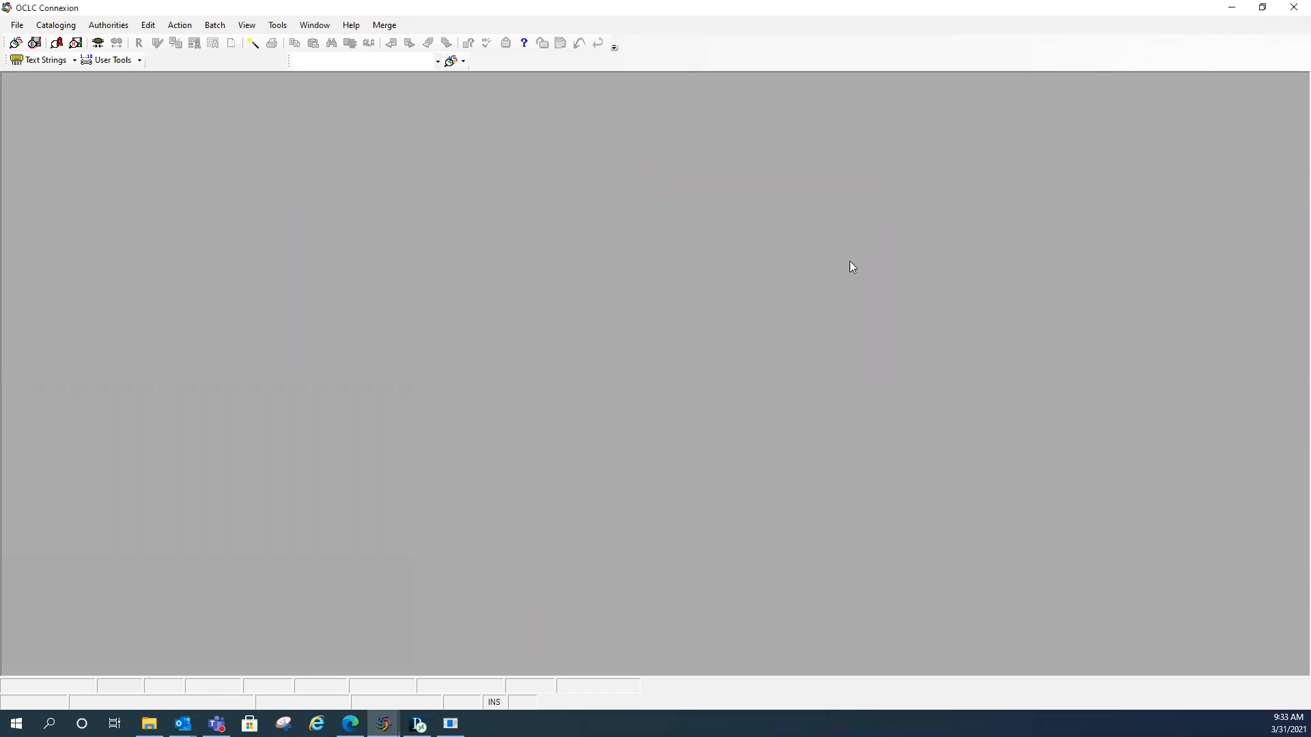
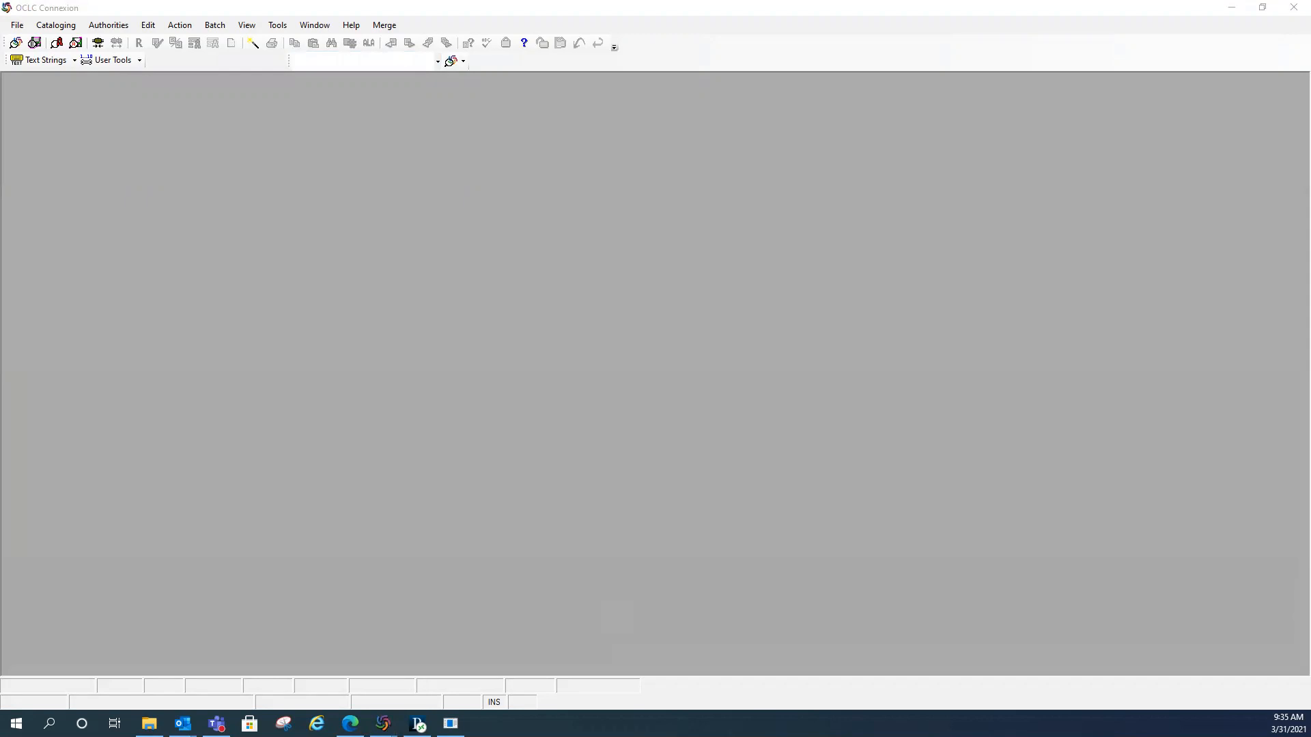
{"action": "left_click", "coordinate": [321, 62]}
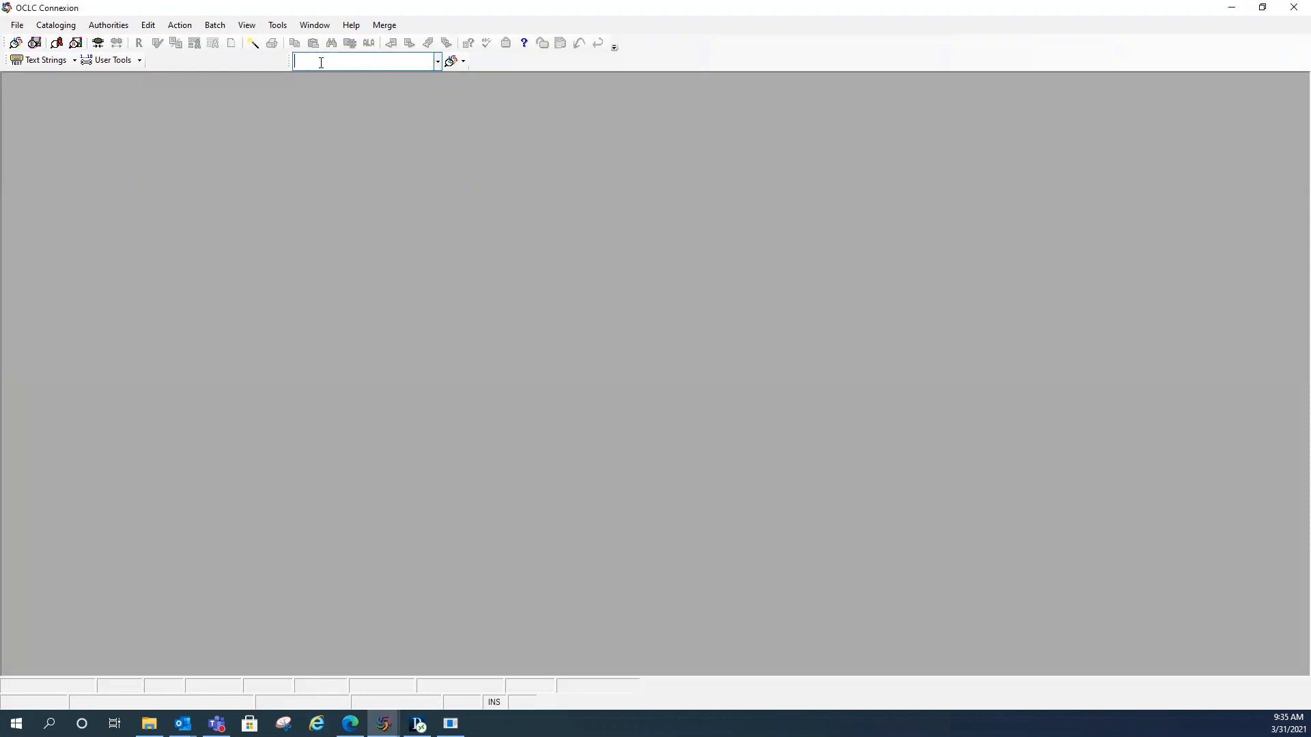
{"action": "type", "text": "9780817246594"}
{"action": "key", "text": "Return"}
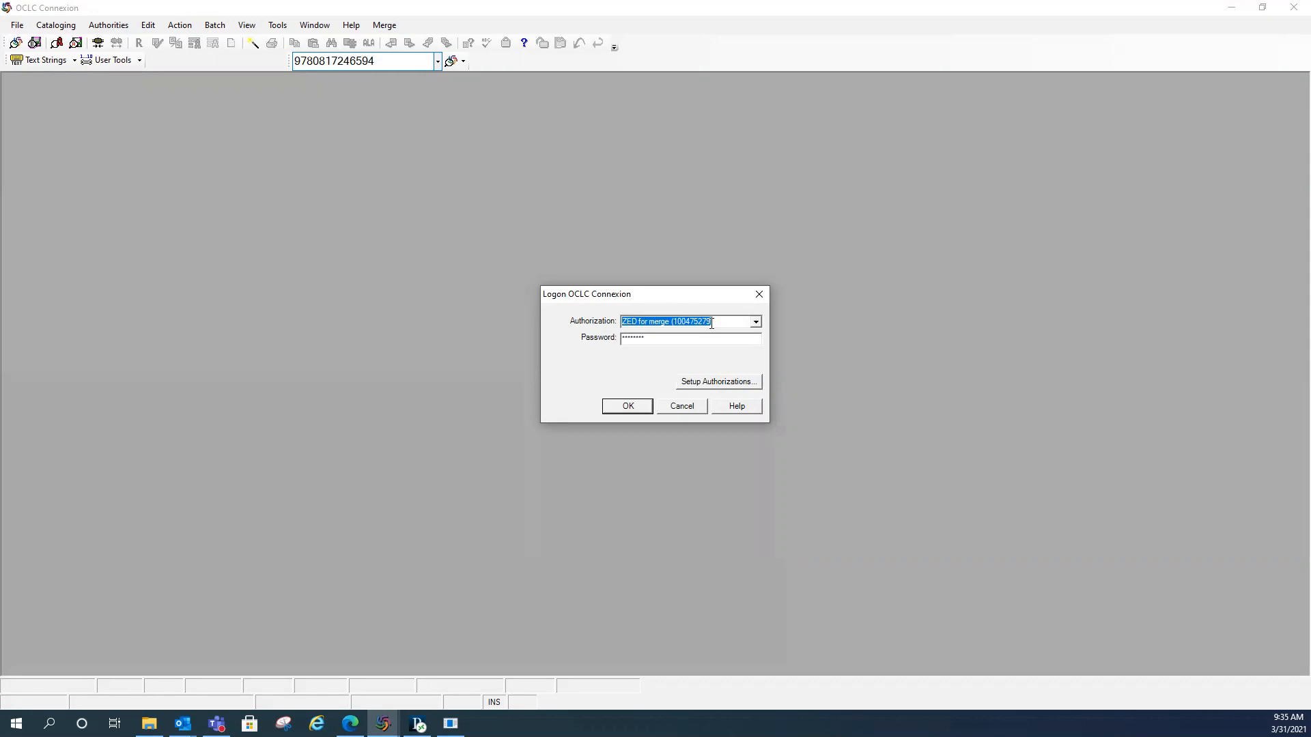
{"action": "left_click", "coordinate": [631, 407]}
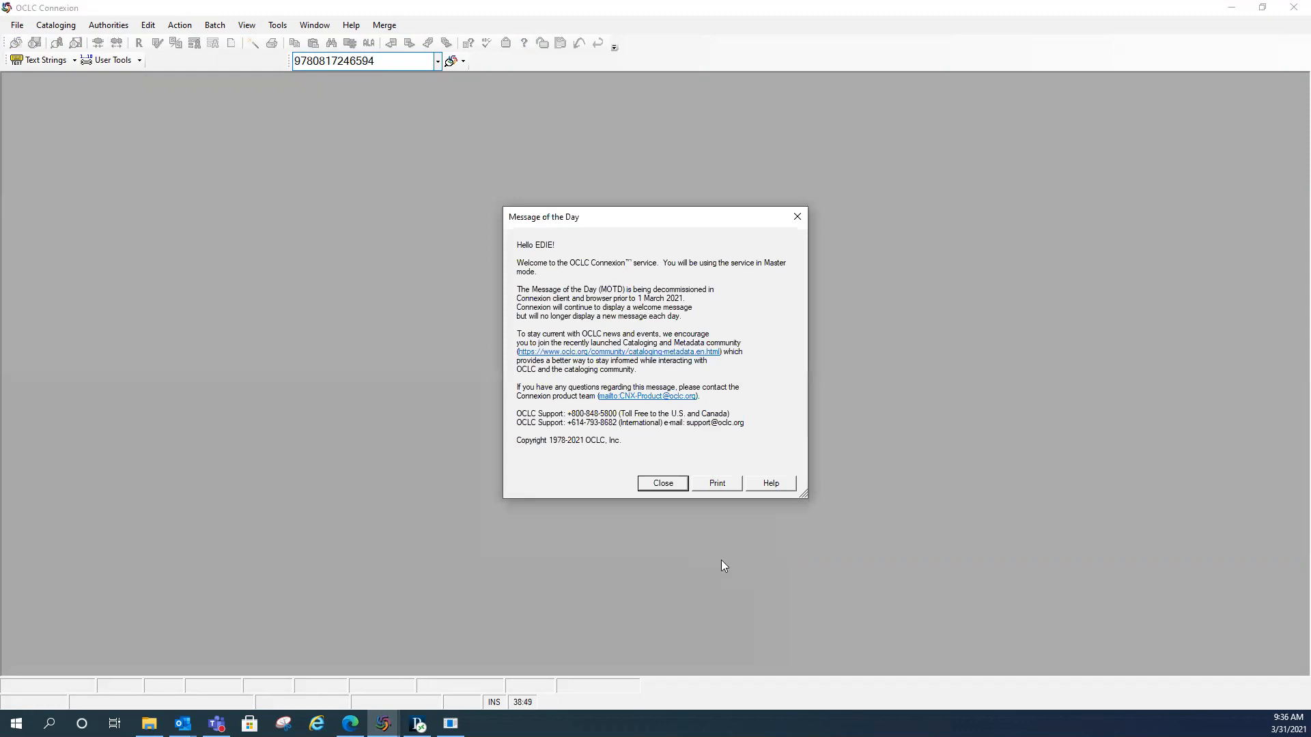
{"action": "left_click", "coordinate": [656, 484]}
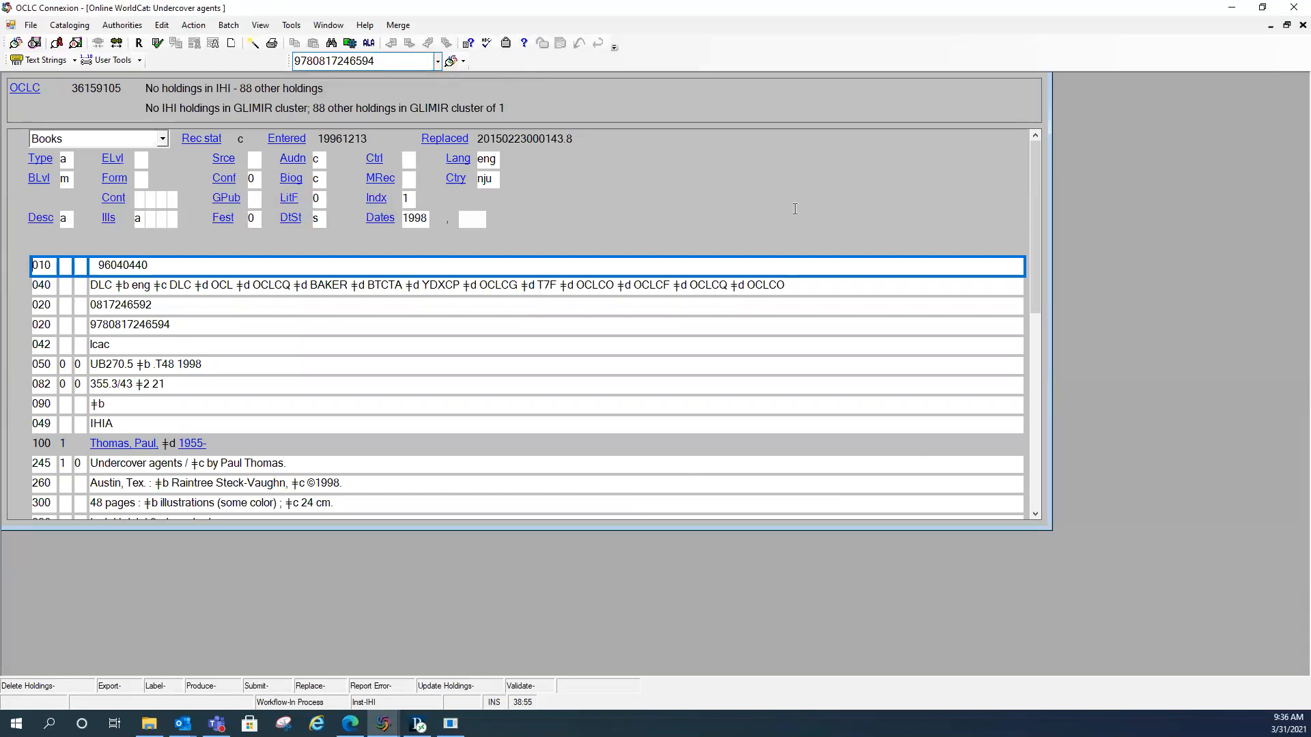
{"action": "left_click", "coordinate": [1287, 25]}
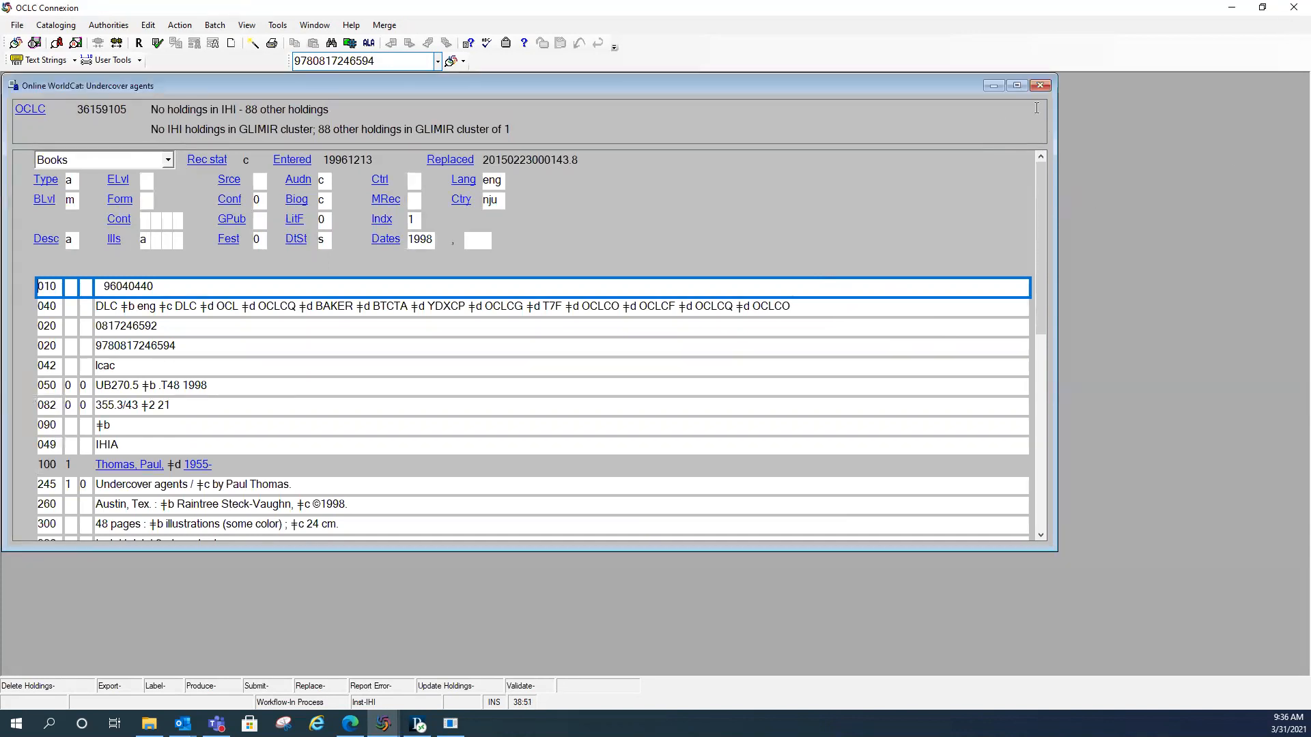
{"action": "left_click", "coordinate": [1016, 85]}
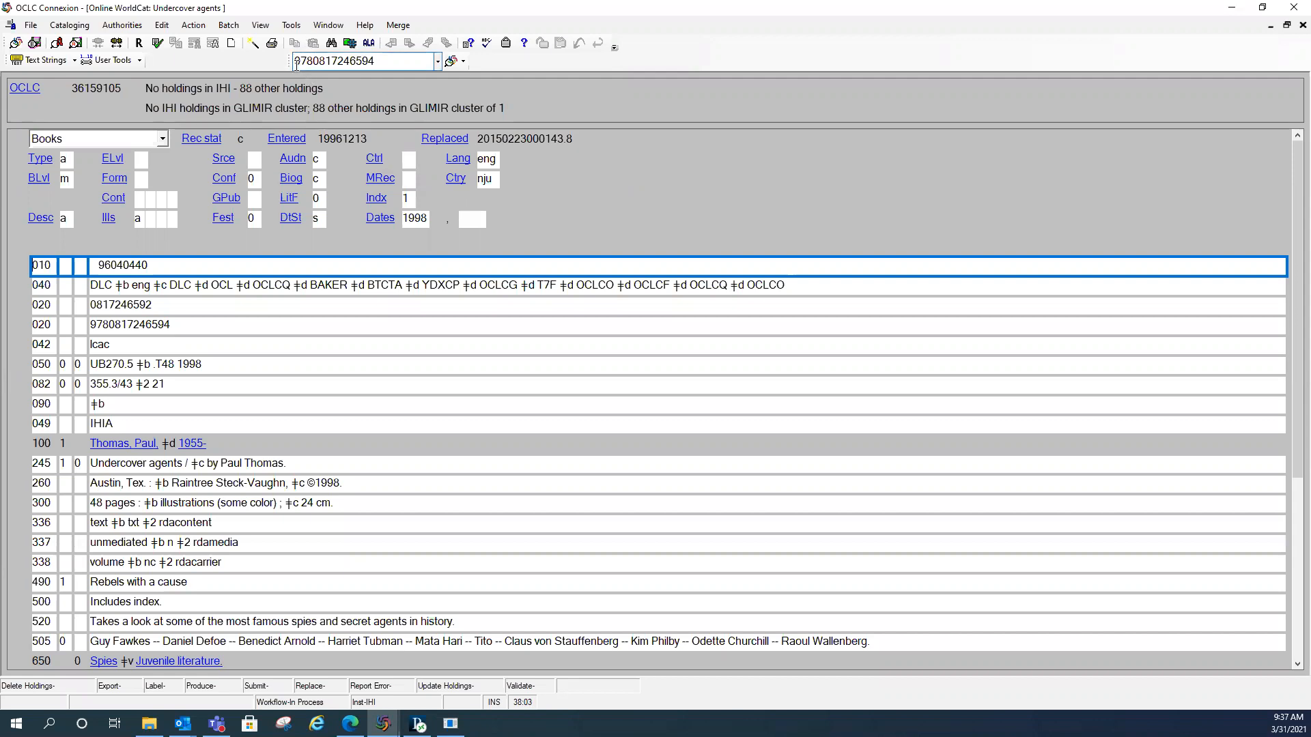
Step: Search WorldCat by OCLC number with the command line query no:499083125, and close the retrieved record
{"action": "double_click", "coordinate": [296, 61]}
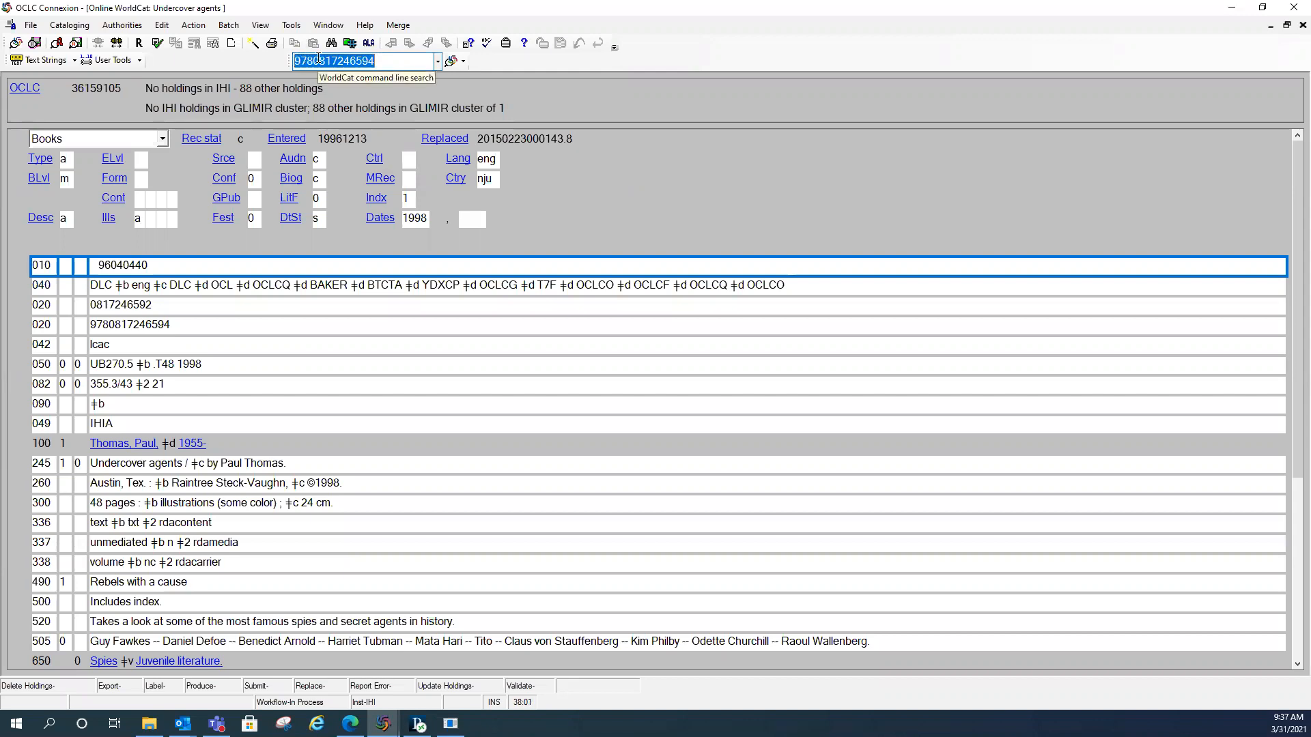
{"action": "type", "text": "no:"}
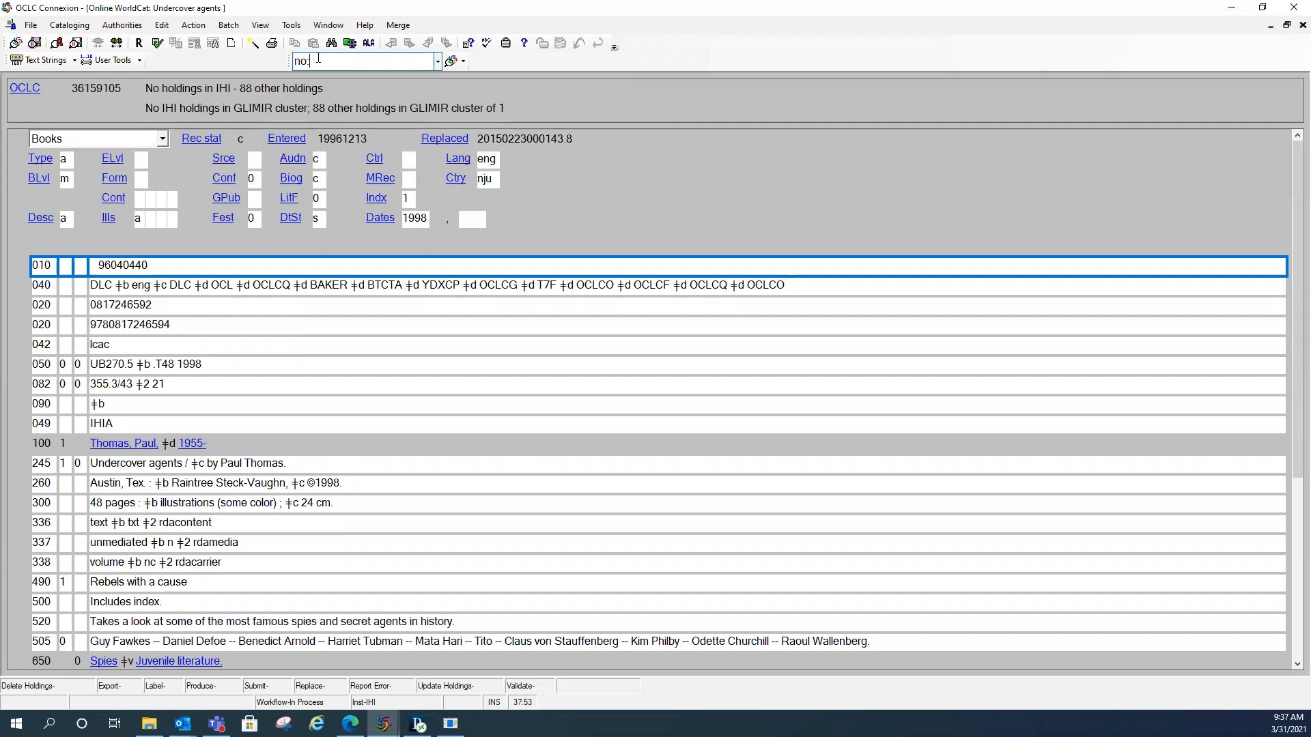
{"action": "type", "text": "499083125"}
{"action": "key", "text": "Return"}
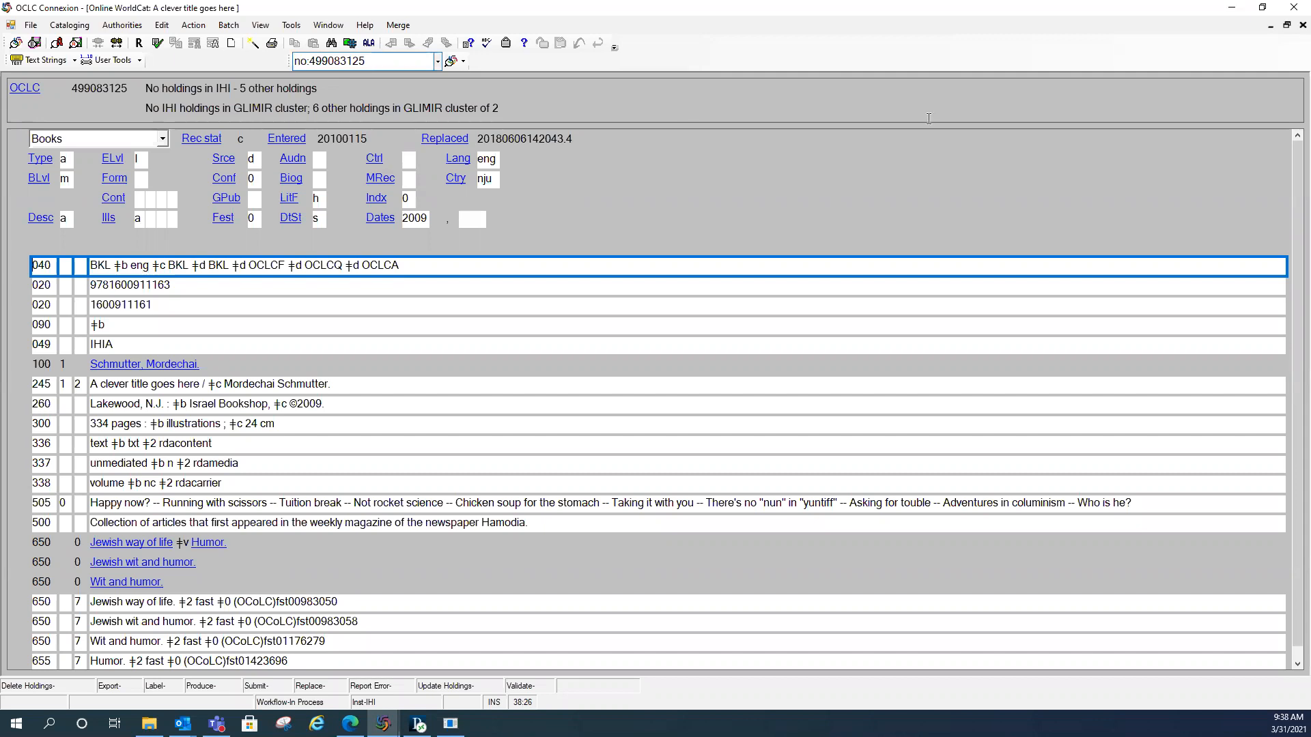
{"action": "left_click", "coordinate": [1297, 26]}
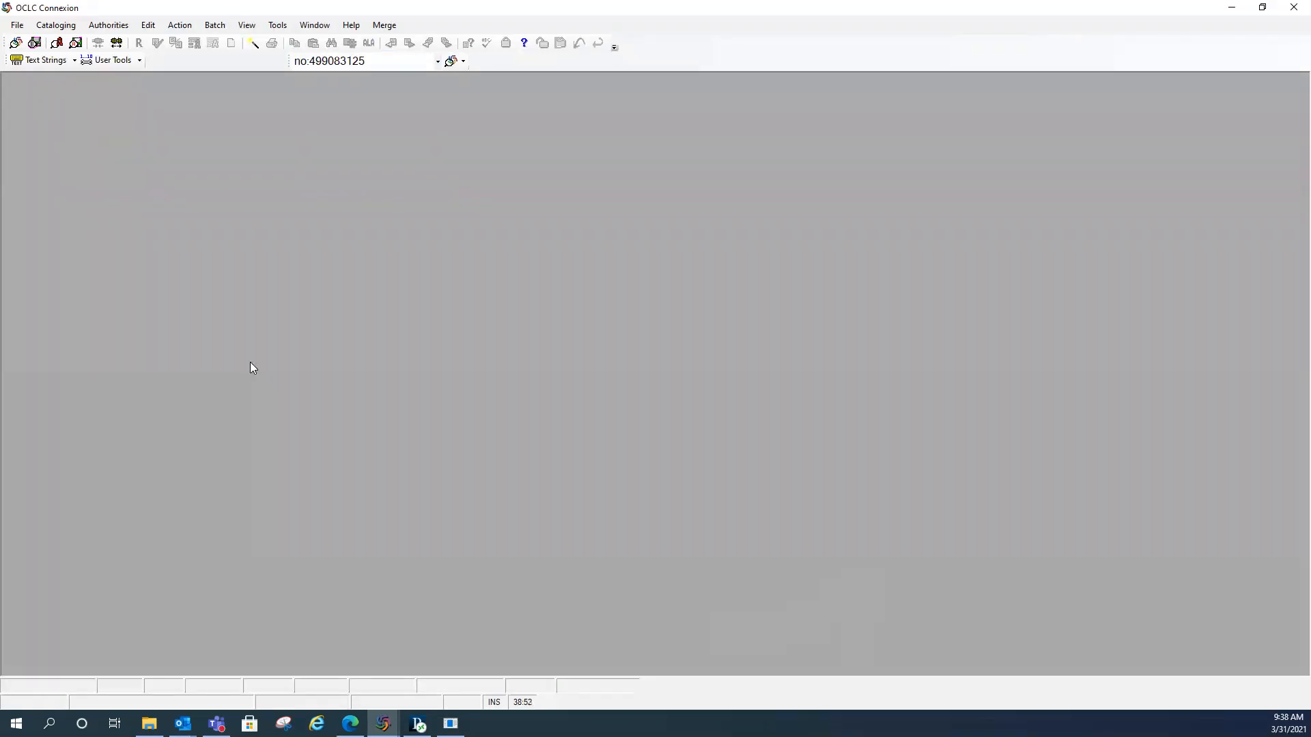
Step: Open the full Search WorldCat dialog, run the command line title search ti:shadow recruit, and close the results list
{"action": "left_click", "coordinate": [56, 26]}
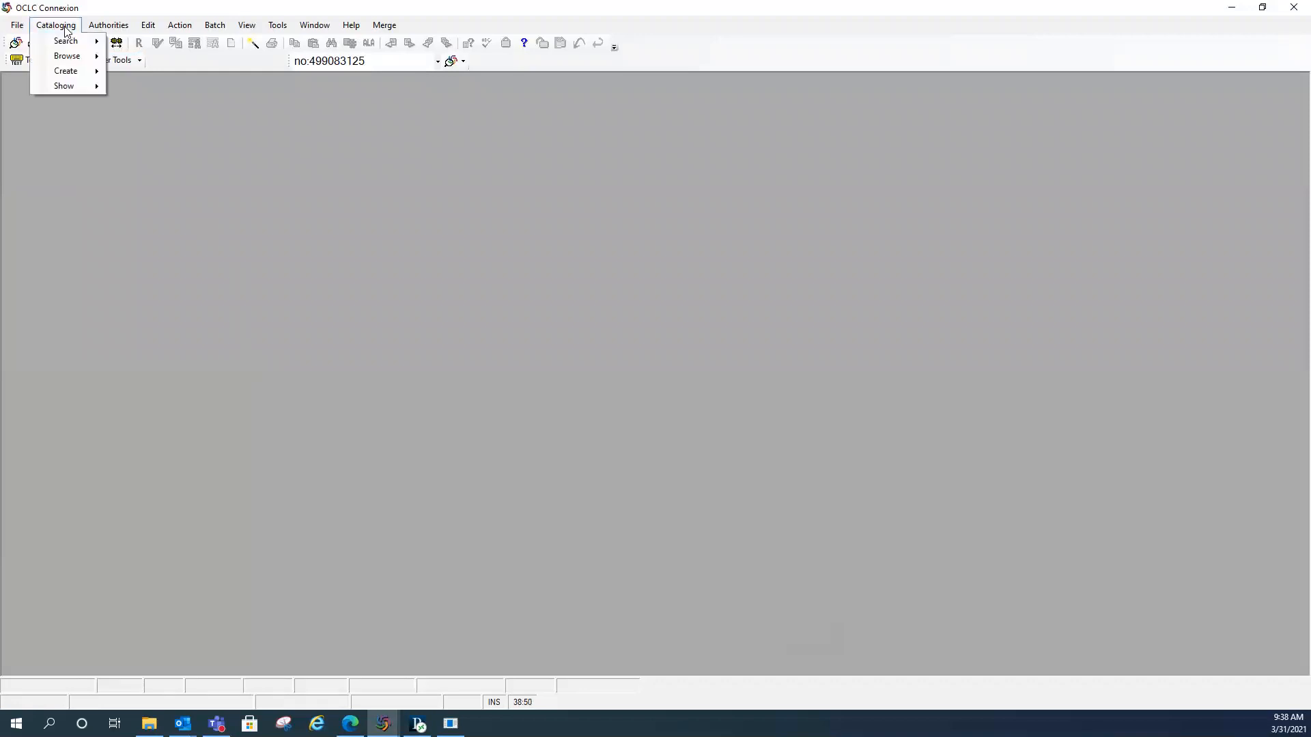
{"action": "mouse_move", "coordinate": [66, 45]}
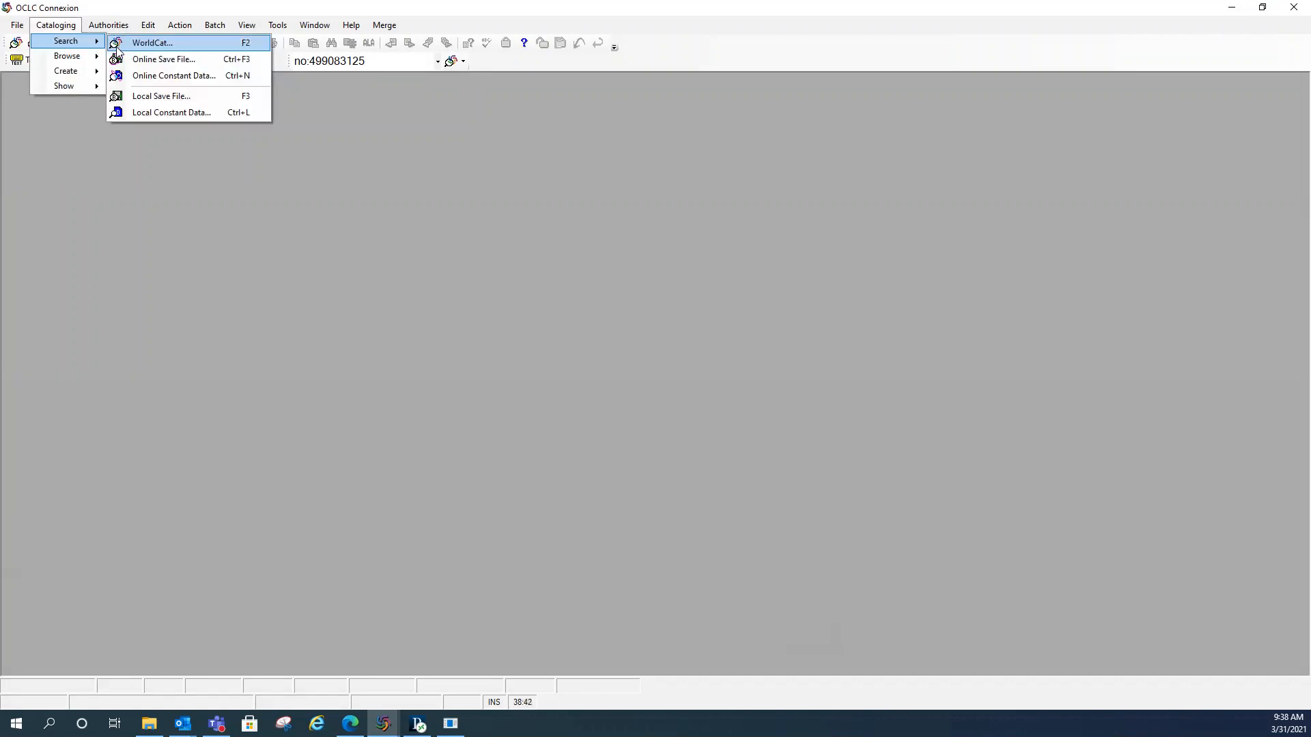
{"action": "left_click", "coordinate": [243, 45]}
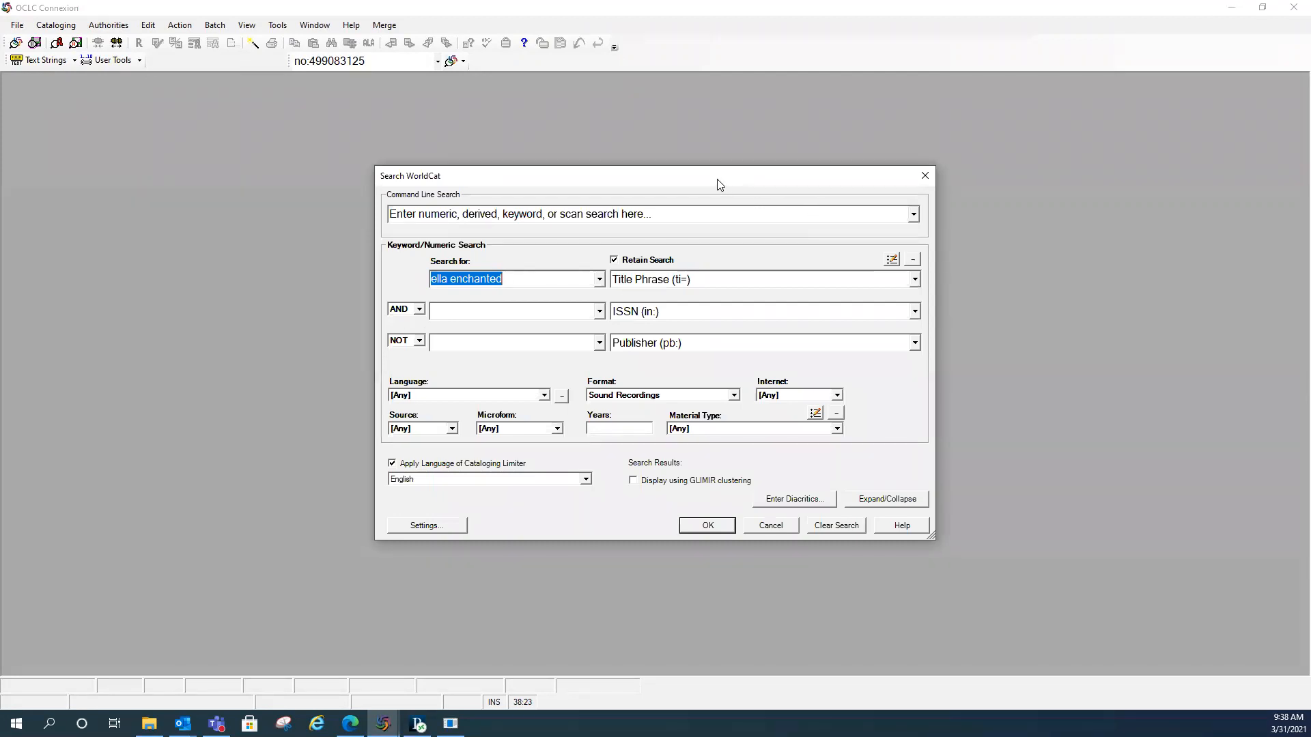
{"action": "left_click_drag", "start_coordinate": [716, 185], "coordinate": [719, 180]}
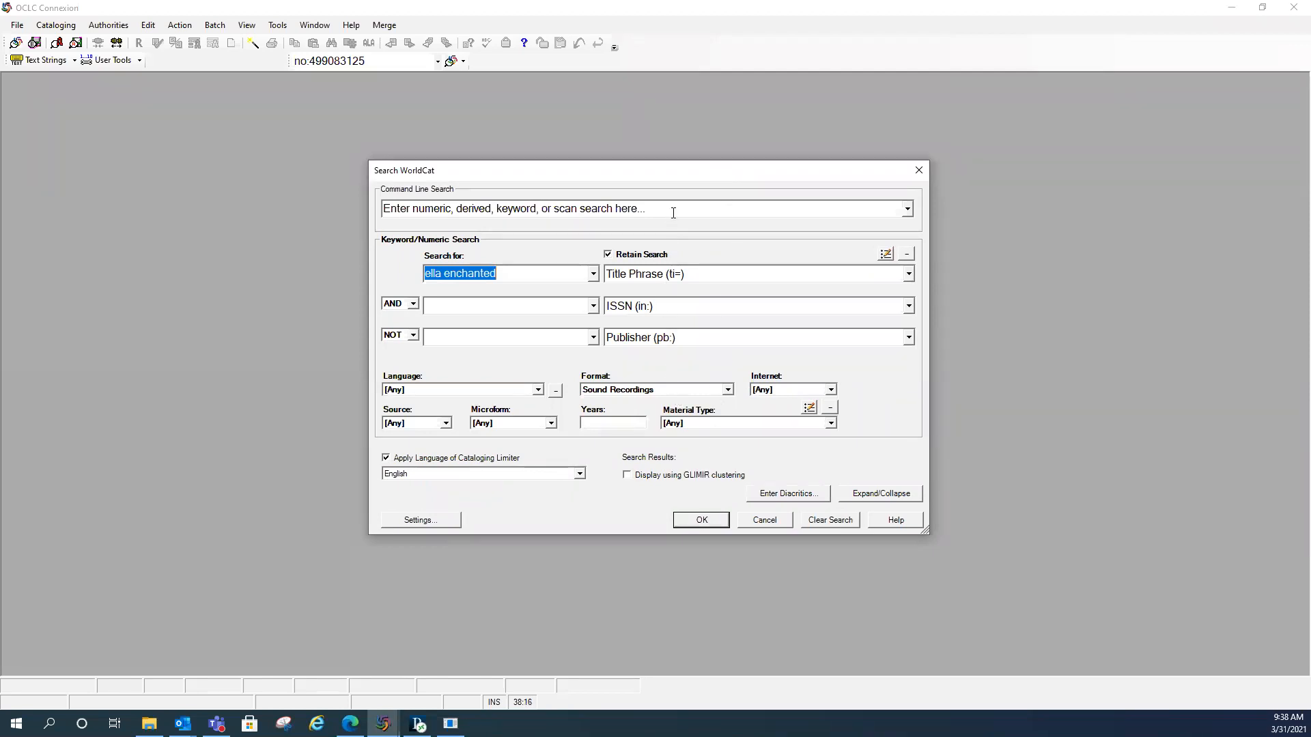
{"action": "left_click", "coordinate": [470, 209]}
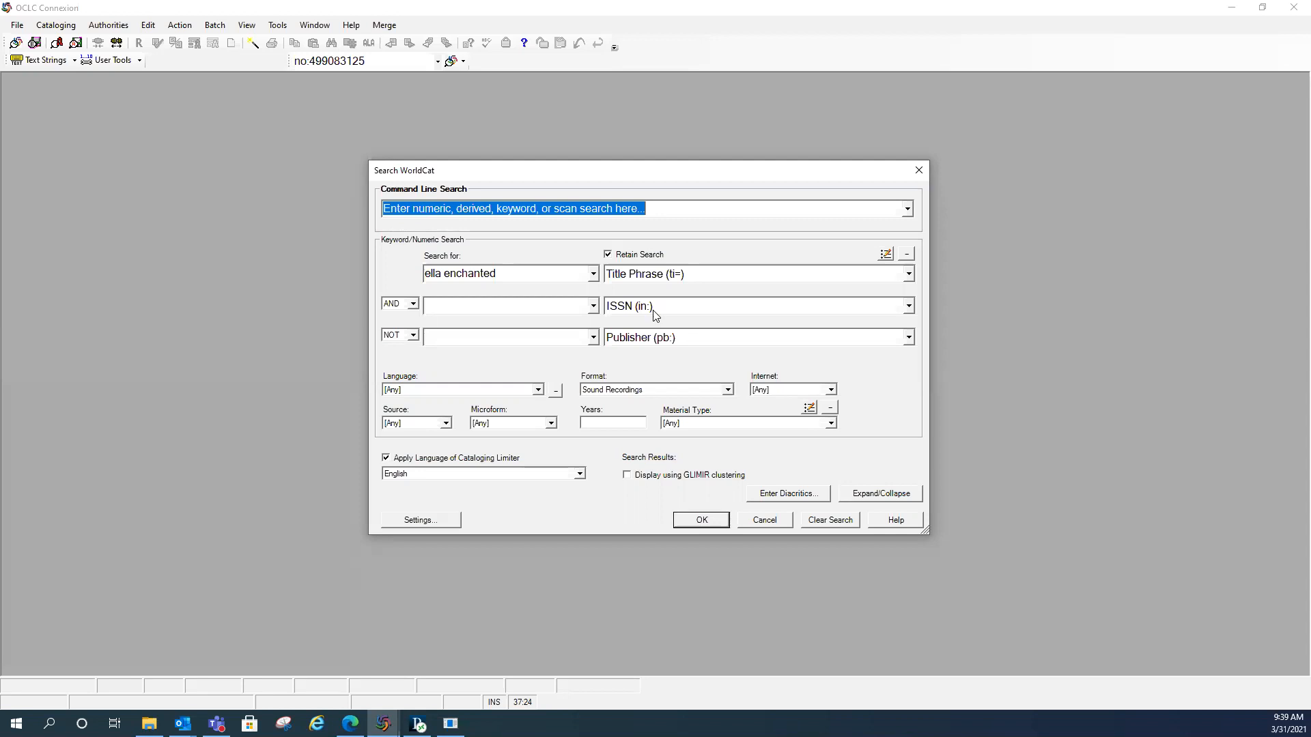
{"action": "left_click", "coordinate": [440, 206]}
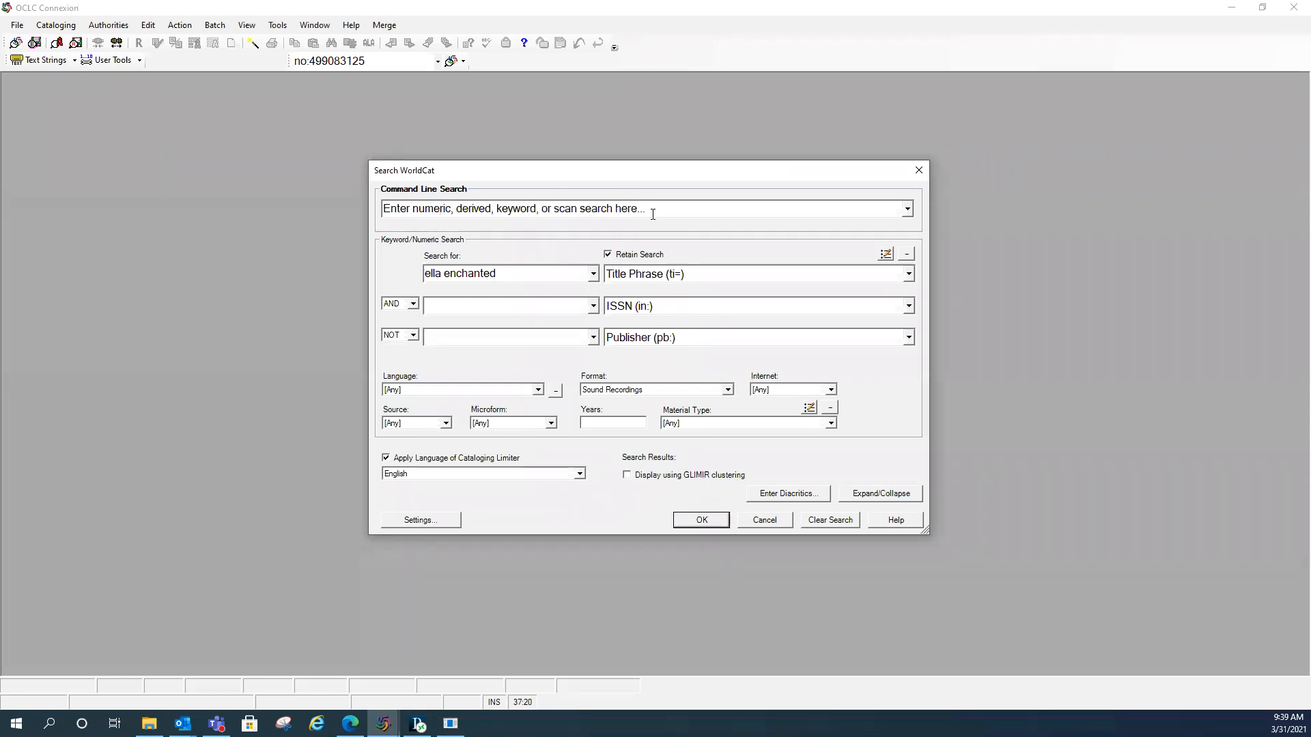
{"action": "left_click_drag", "start_coordinate": [647, 209], "coordinate": [336, 204]}
{"action": "type", "text": "ti"}
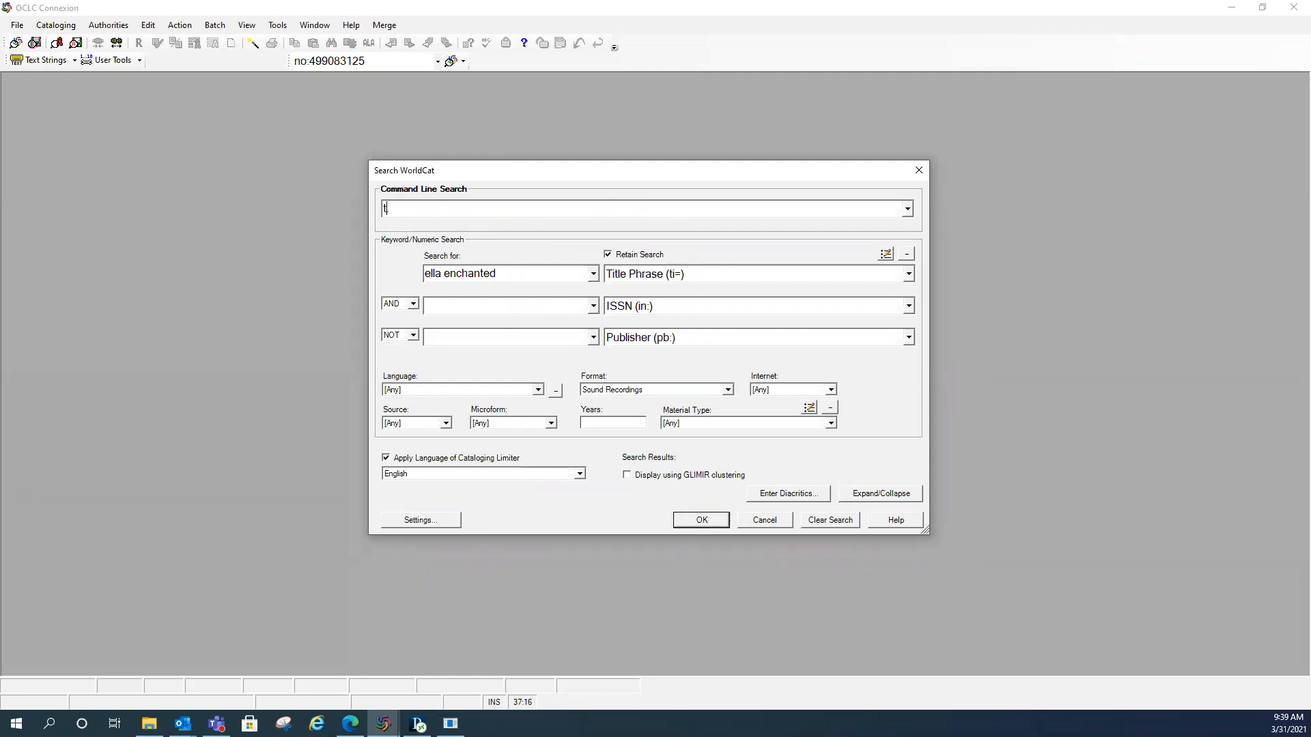
{"action": "type", "text": ":shadow recruit"}
{"action": "key", "text": "BackSpace"}
{"action": "key", "text": "Return"}
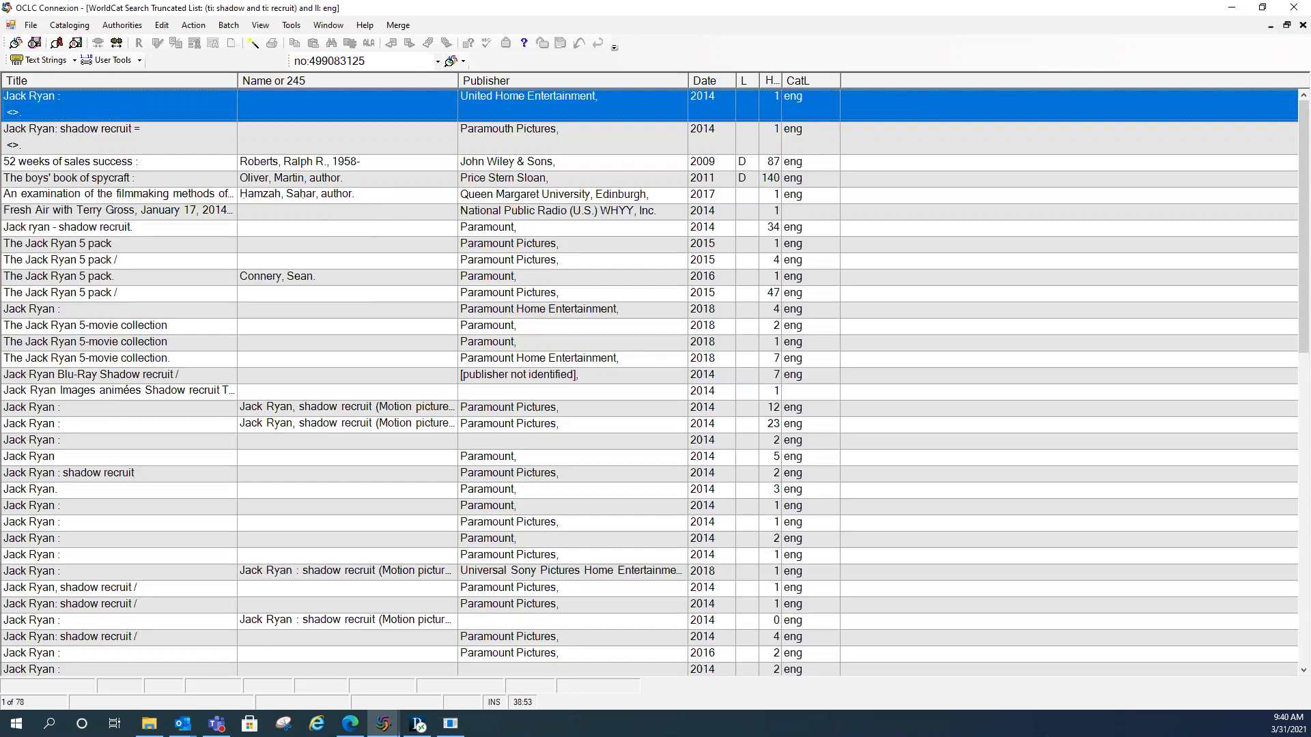
{"action": "left_click", "coordinate": [1302, 25]}
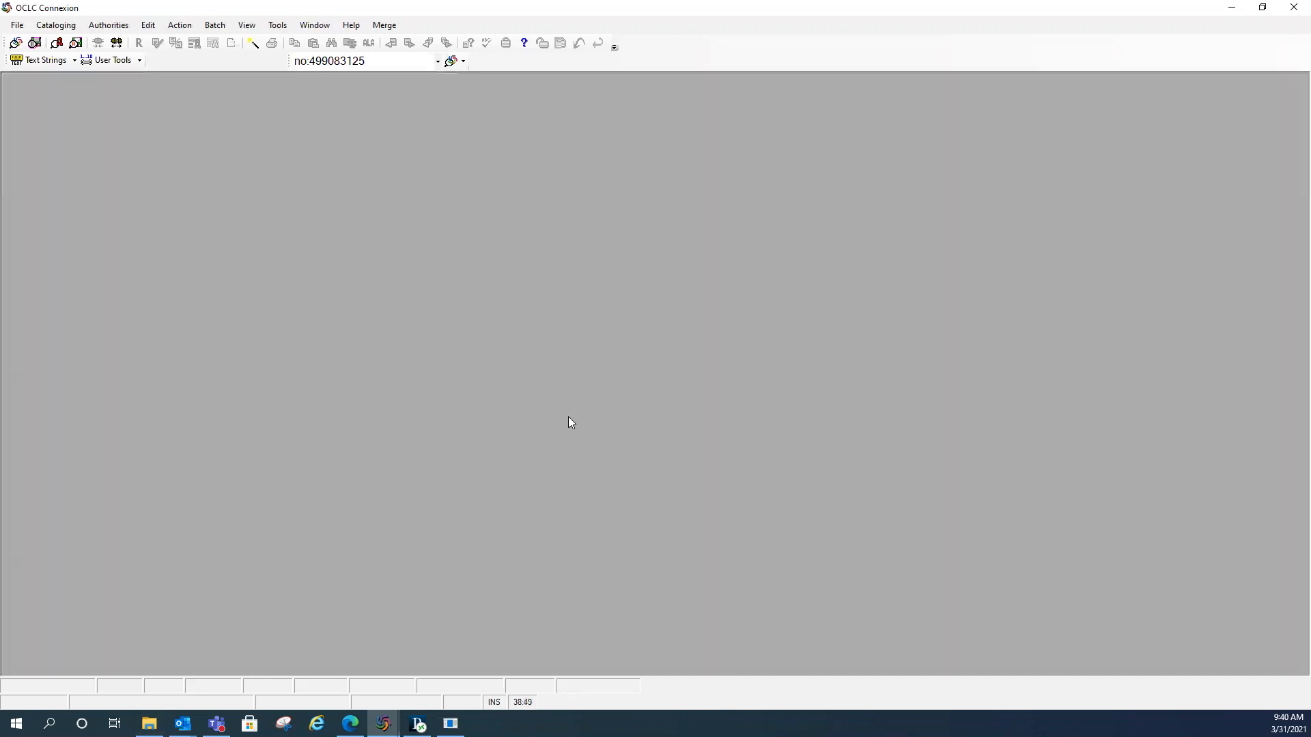
Step: Open the full Search WorldCat dialog, clear all previous search entries and turn off Retain Search
{"action": "key", "text": "F2"}
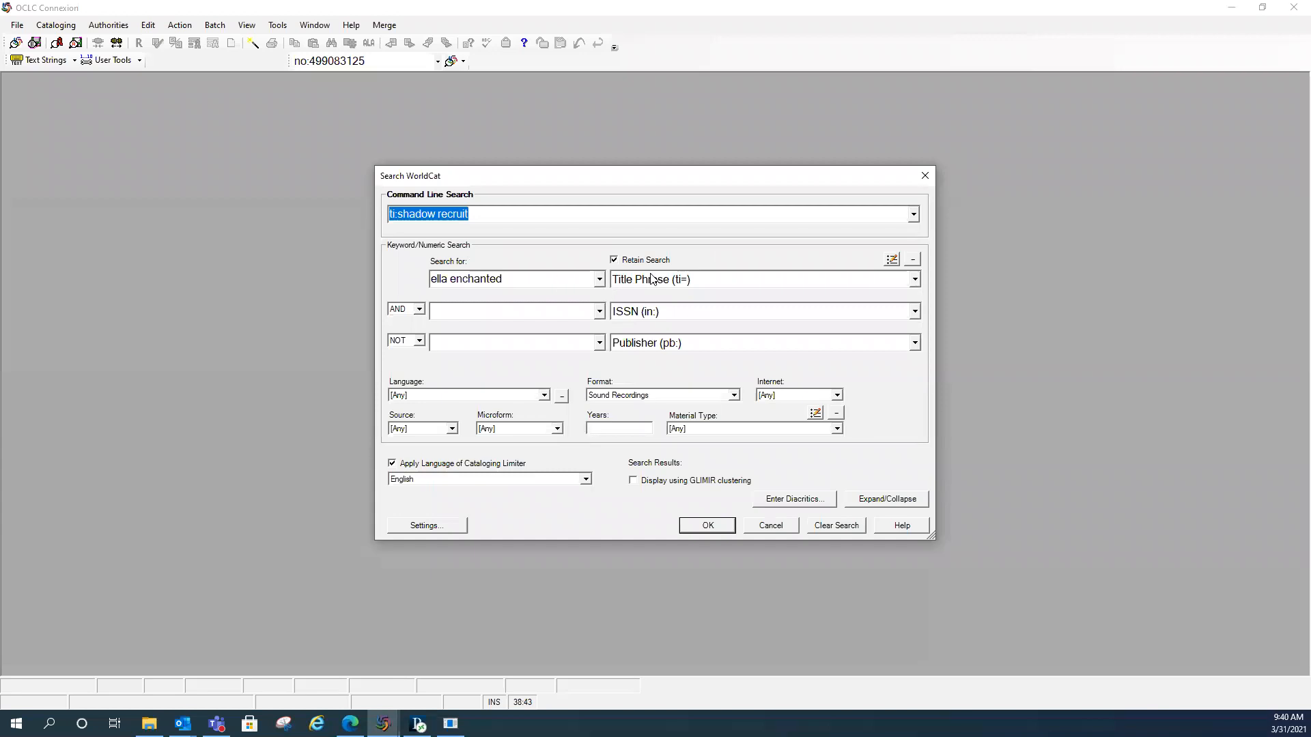
{"action": "left_click", "coordinate": [512, 216]}
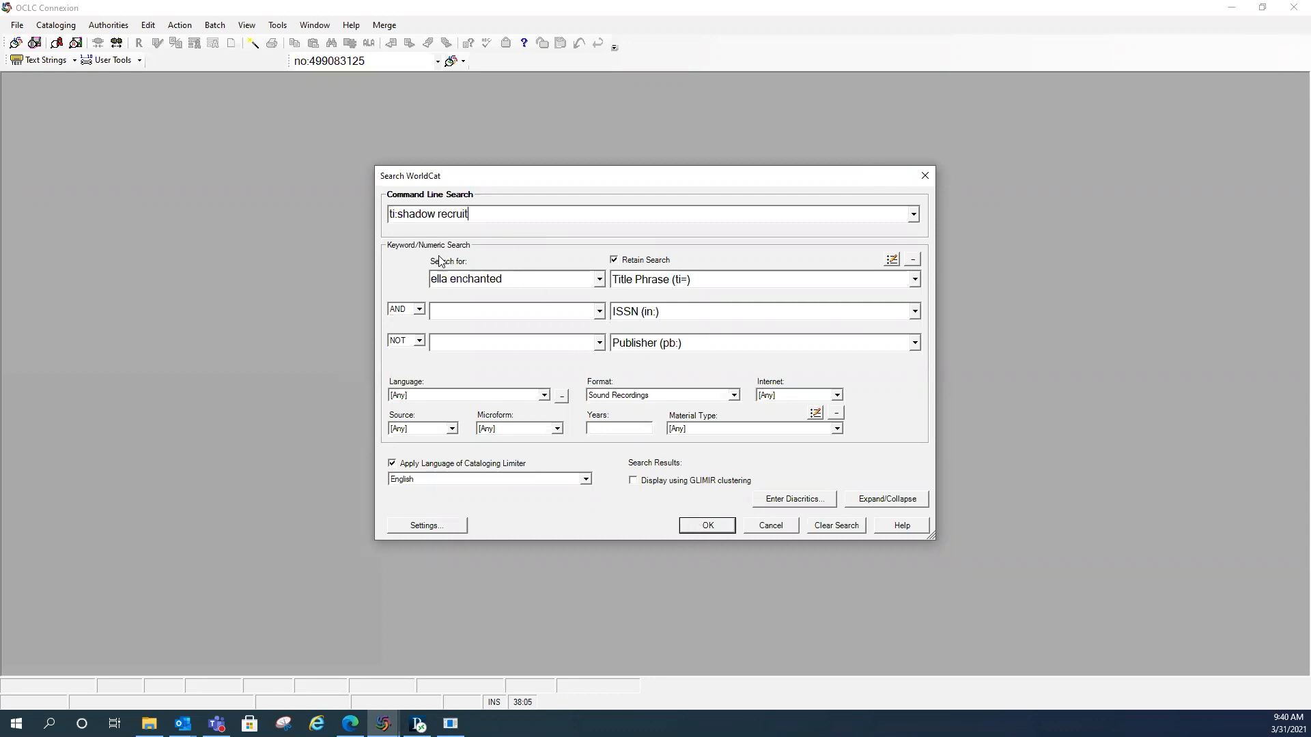
{"action": "left_click", "coordinate": [522, 277]}
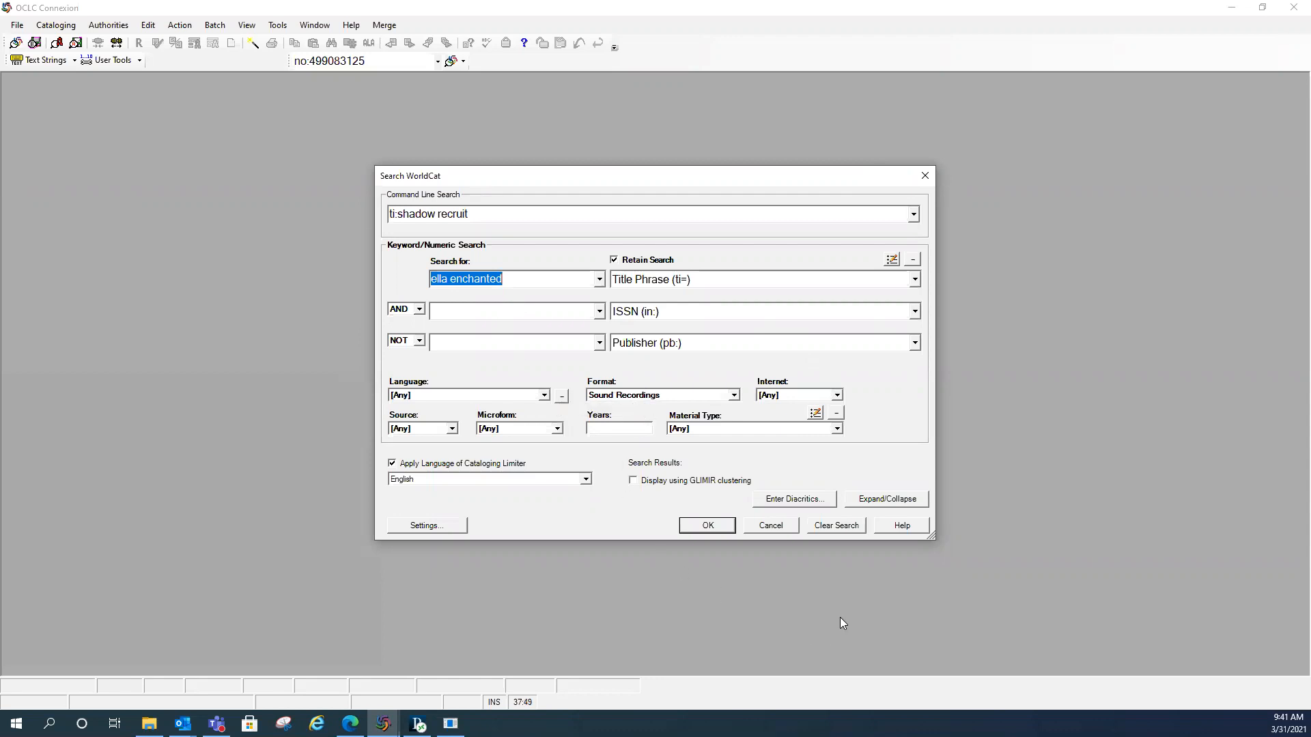
{"action": "left_click", "coordinate": [830, 530]}
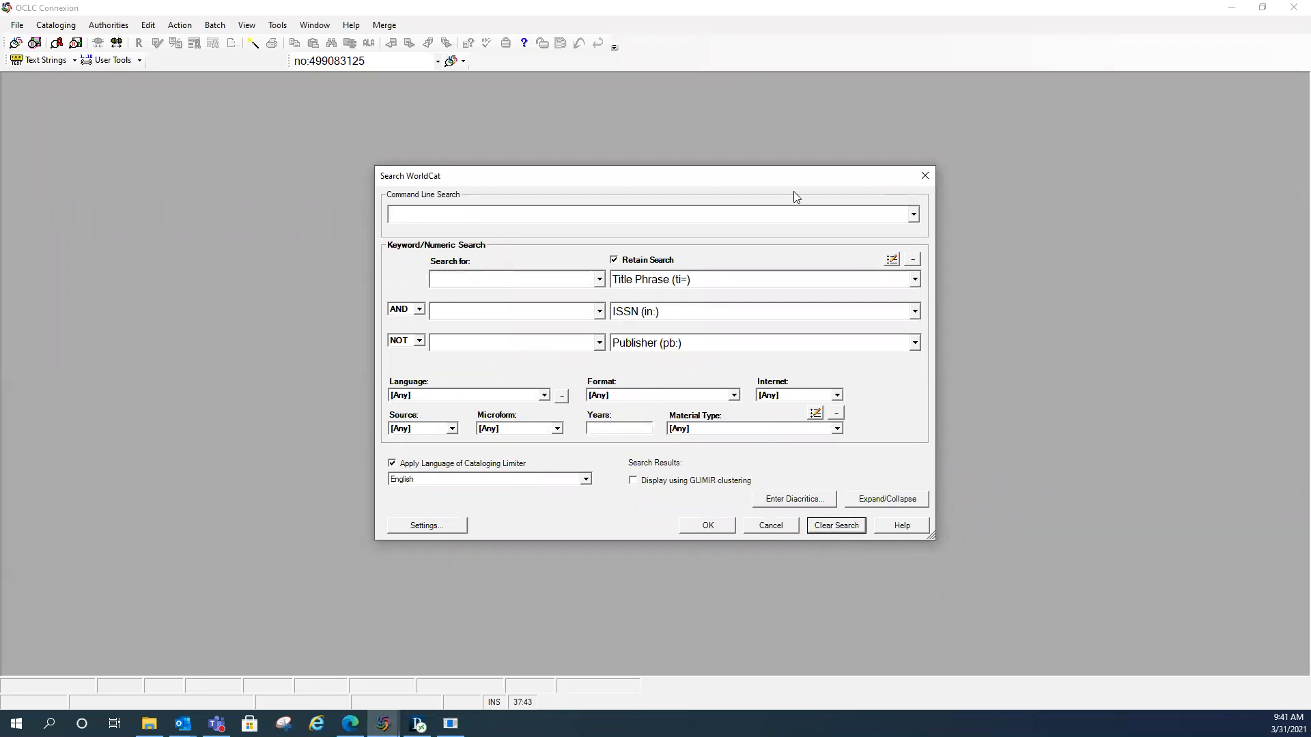
{"action": "left_click", "coordinate": [615, 260]}
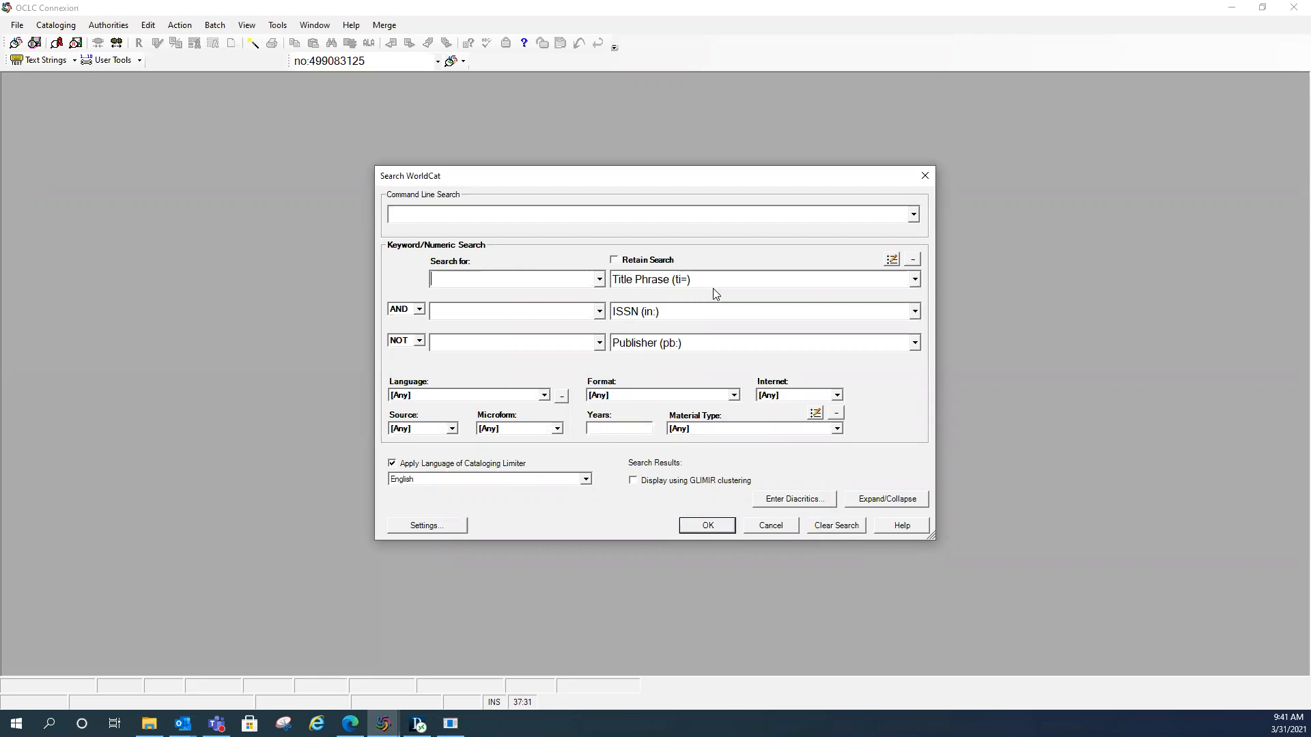
Step: Look through the full lists of search indexes available for the first and second keyword rows
{"action": "left_click", "coordinate": [913, 279]}
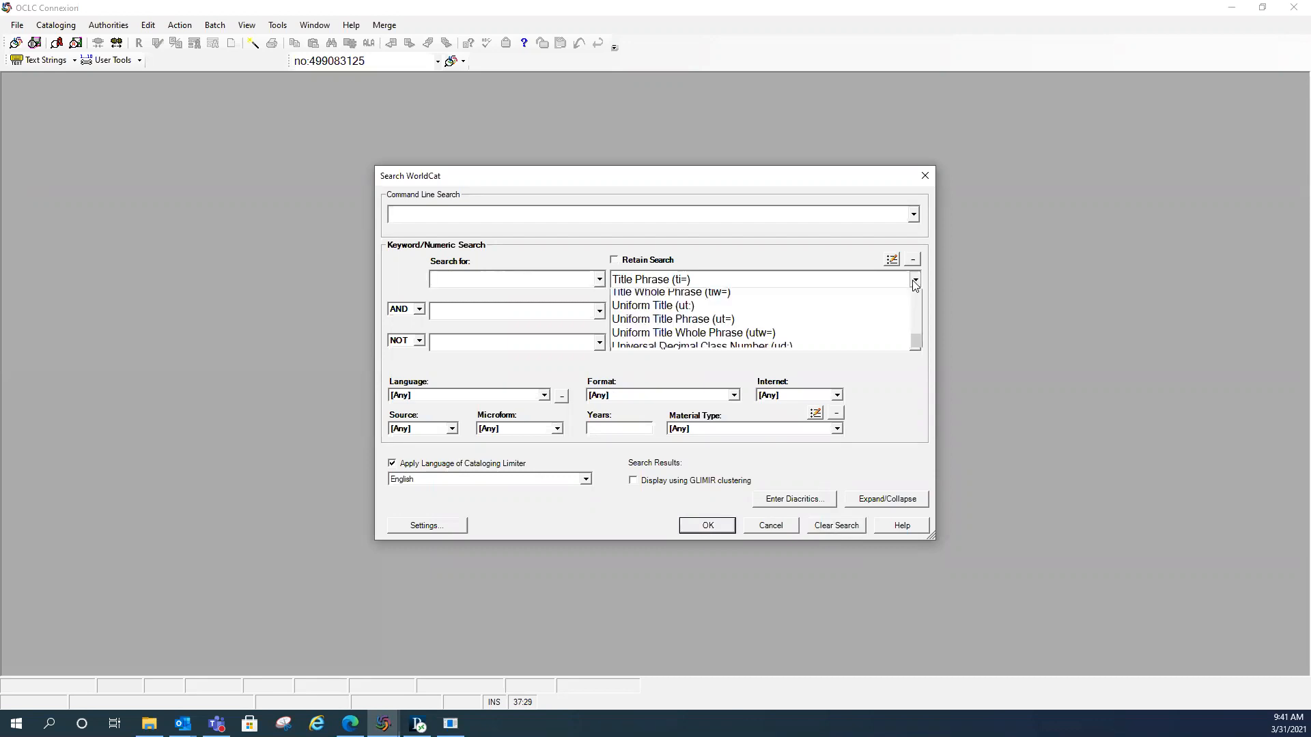
{"action": "left_click_drag", "start_coordinate": [914, 474], "coordinate": [906, 302]}
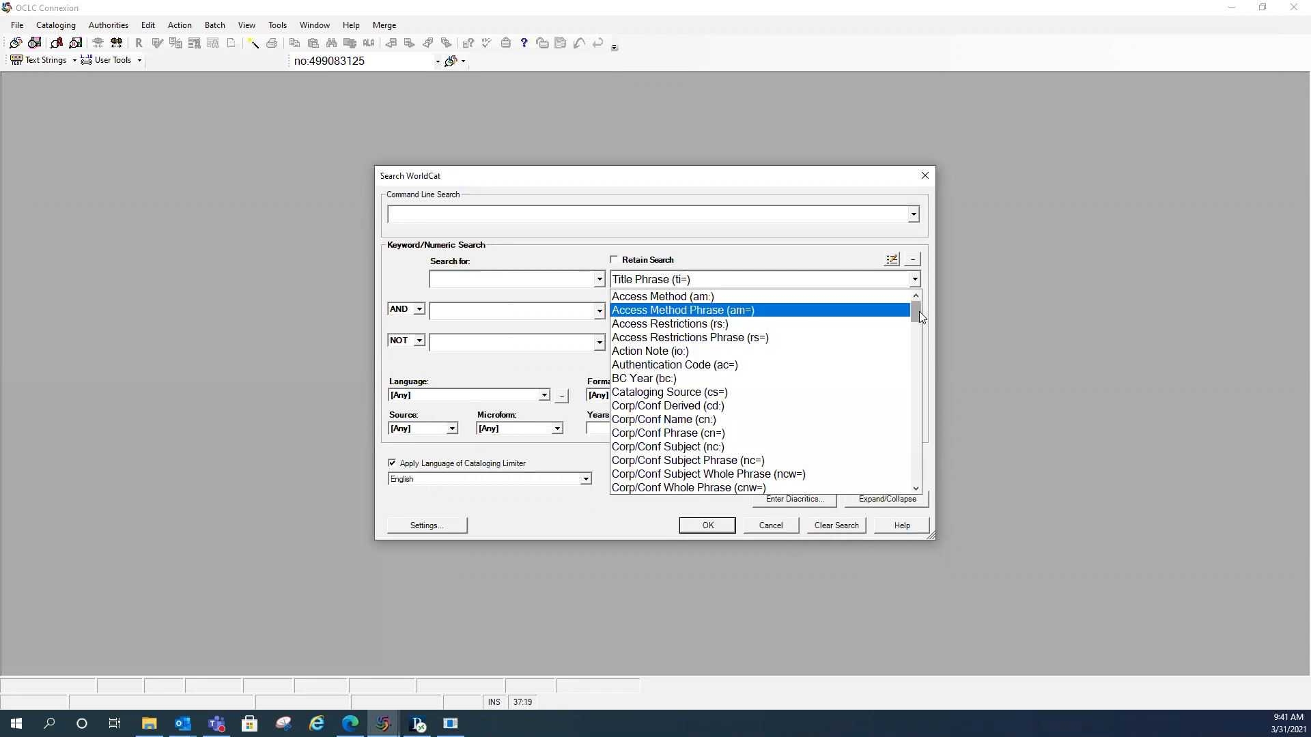
{"action": "left_click_drag", "start_coordinate": [917, 311], "coordinate": [919, 405]}
{"action": "left_click_drag", "start_coordinate": [919, 417], "coordinate": [919, 488]}
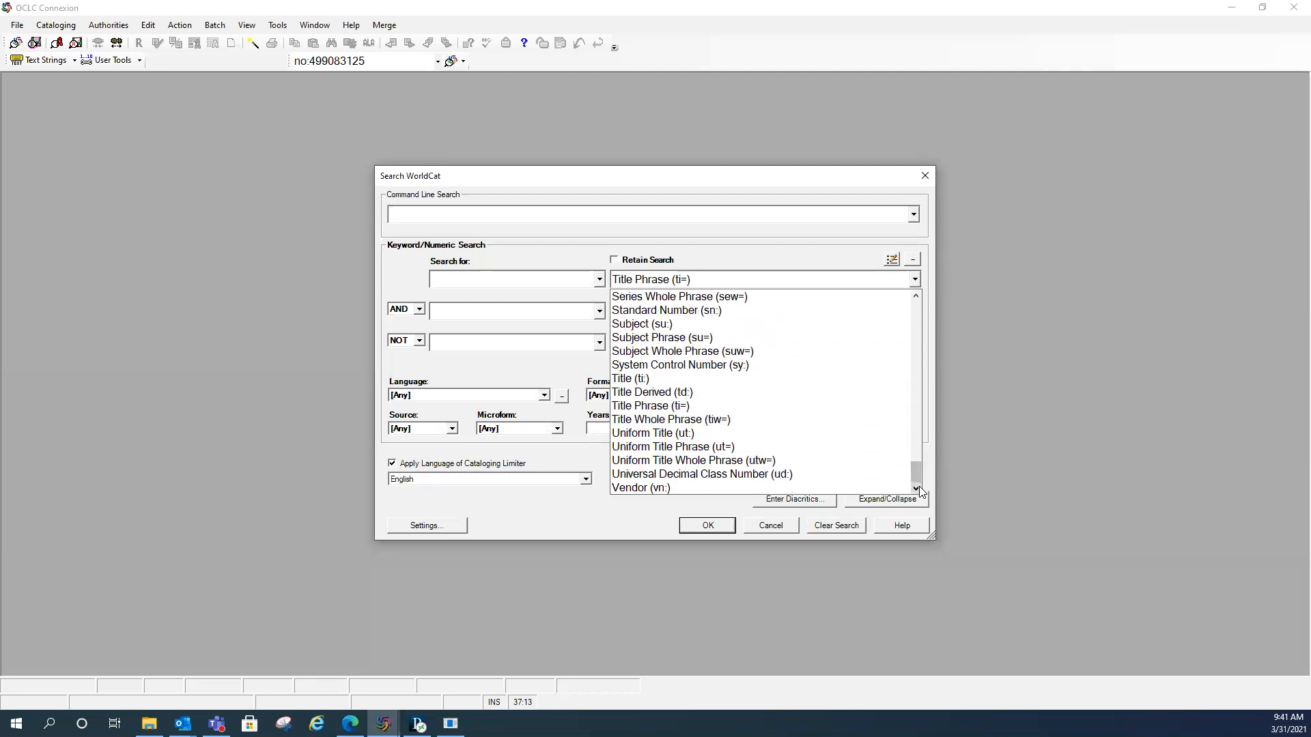
{"action": "left_click", "coordinate": [1003, 400]}
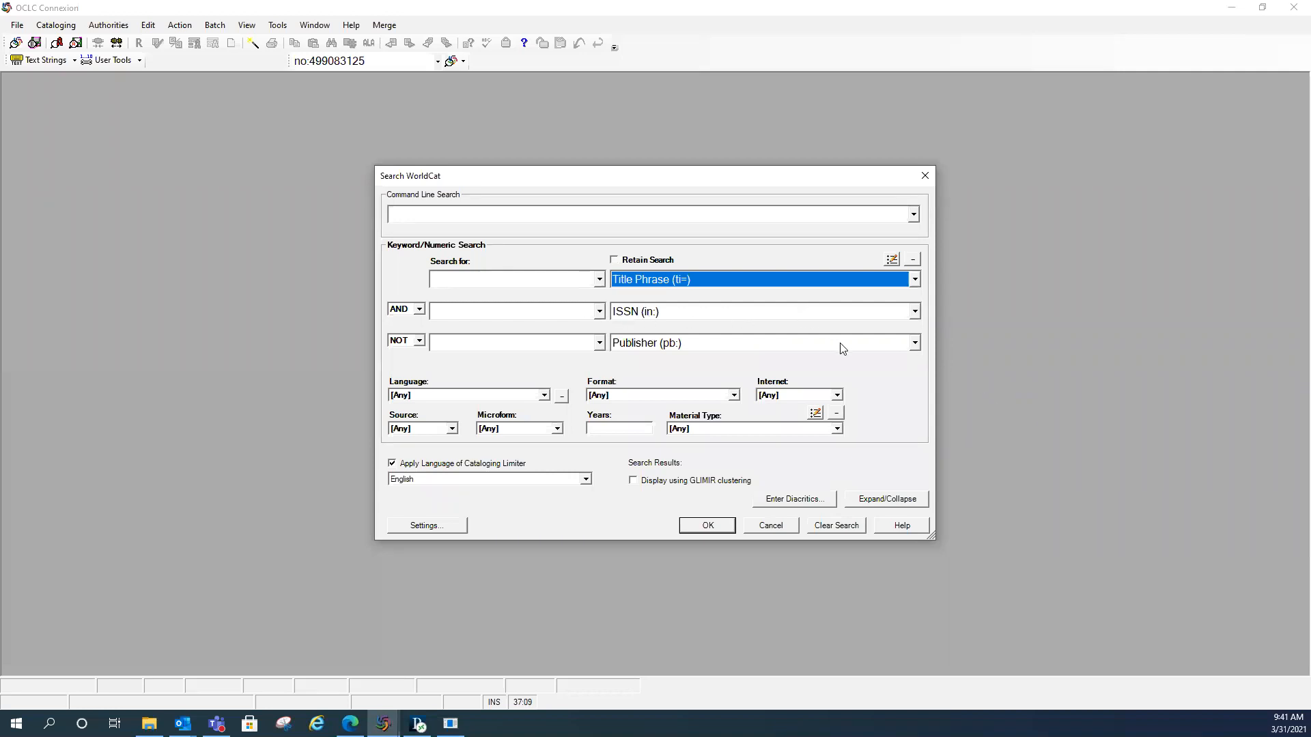
{"action": "left_click", "coordinate": [915, 312]}
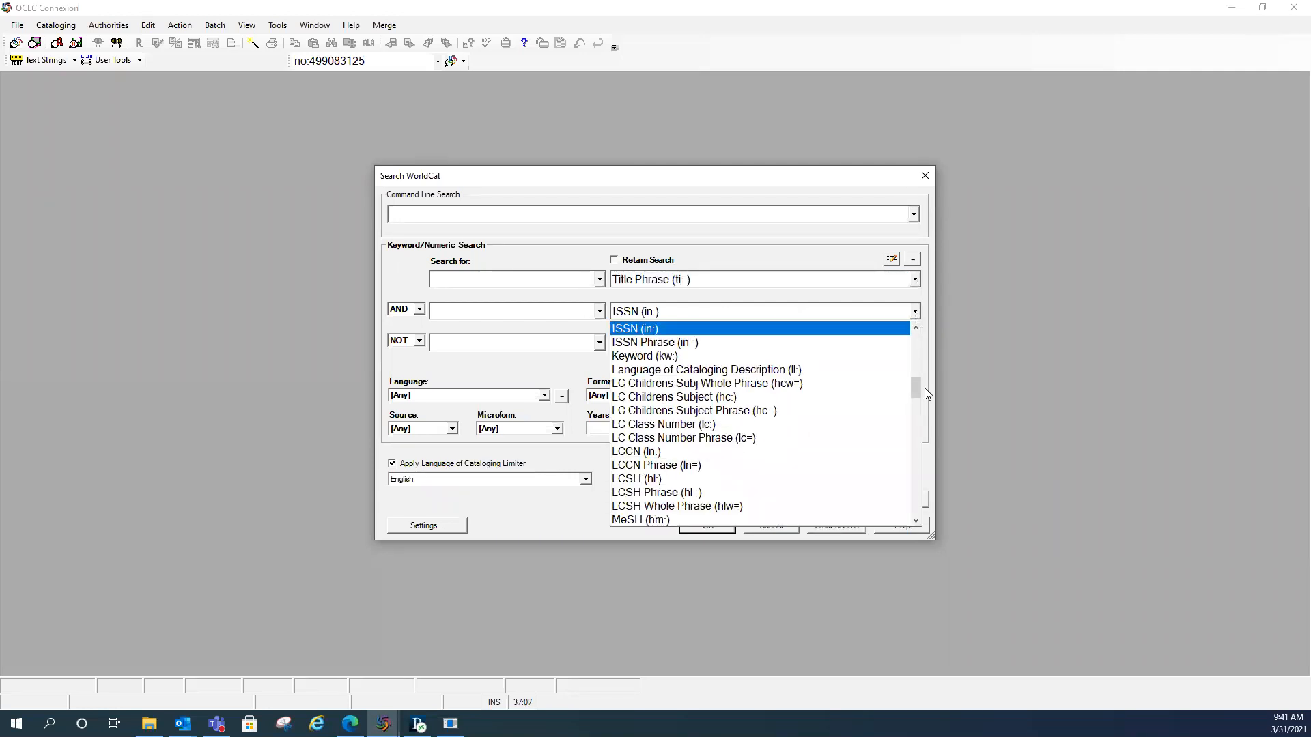
{"action": "scroll", "coordinate": [916, 387], "scroll_direction": "up", "scroll_amount": 1}
{"action": "left_click", "coordinate": [916, 312]}
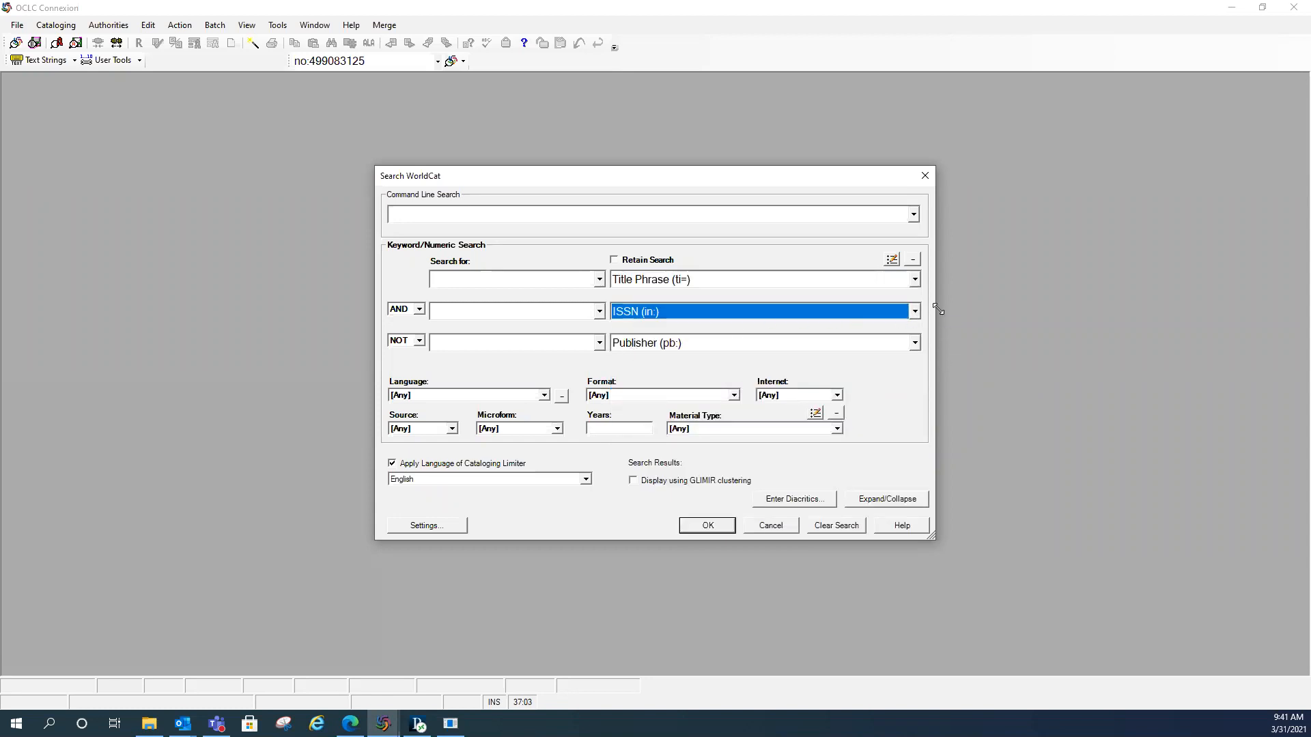
Step: Switch the keyword search indexes to the short list and review the indexes it offers in the first row
{"action": "left_click", "coordinate": [913, 263]}
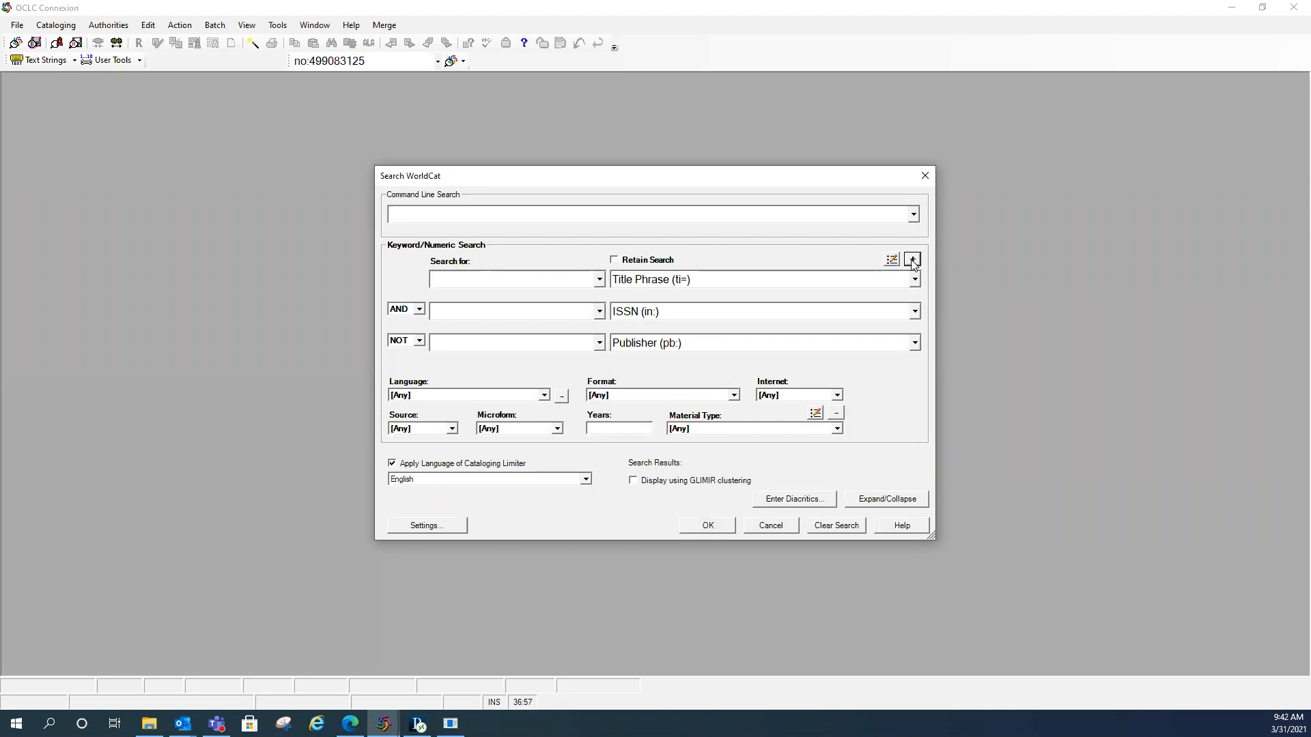
{"action": "left_click", "coordinate": [914, 281]}
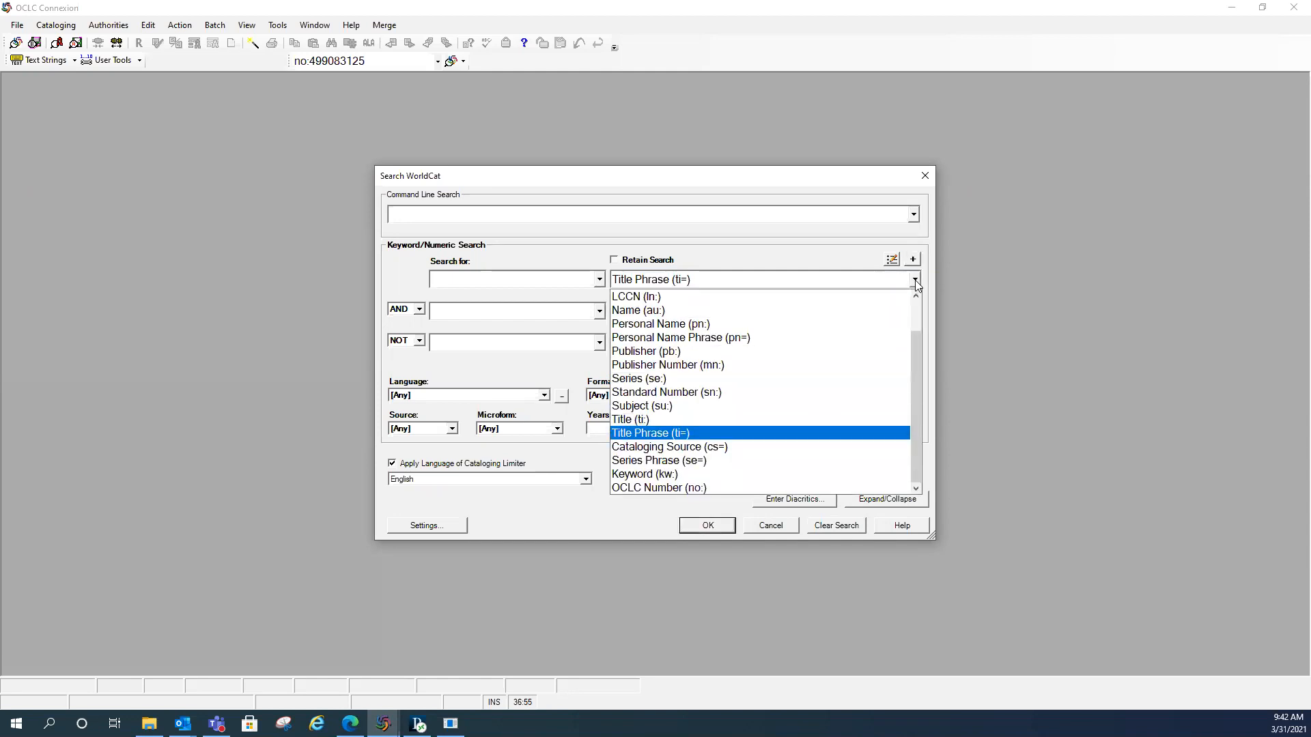
{"action": "left_click_drag", "start_coordinate": [914, 394], "coordinate": [916, 342]}
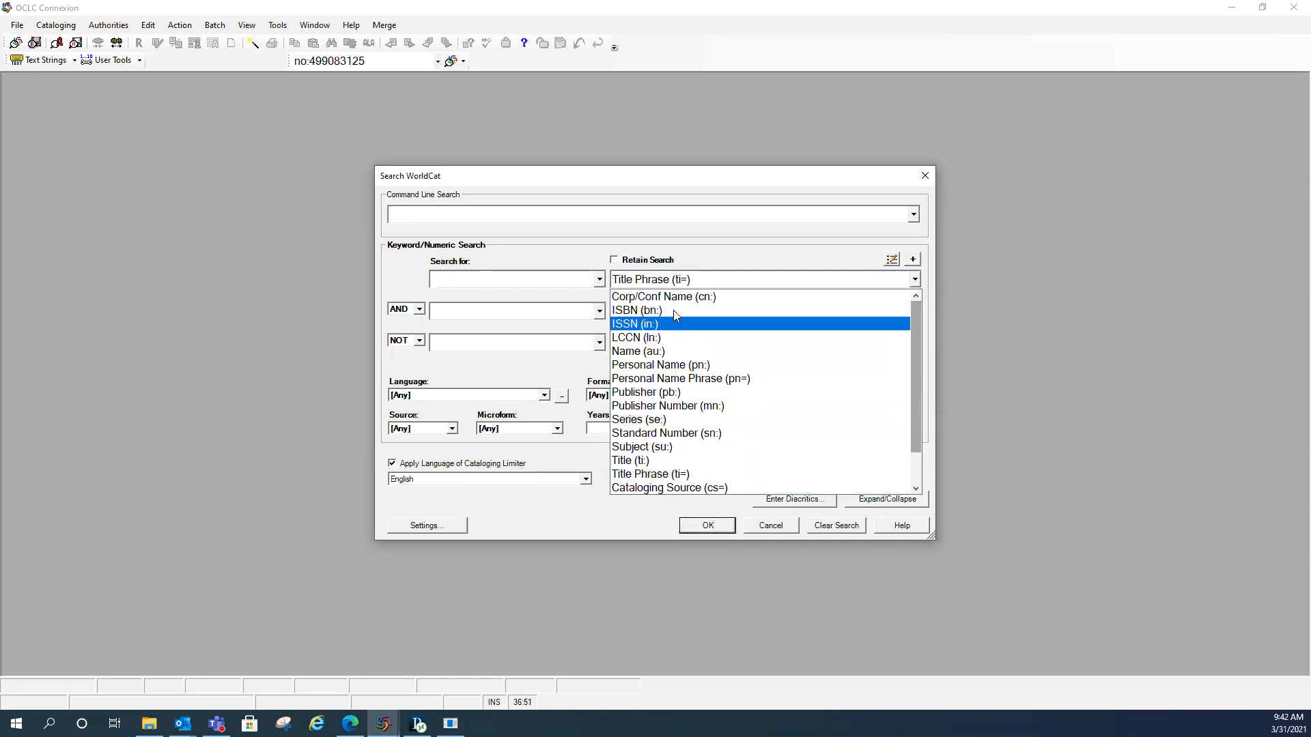
{"action": "left_click", "coordinate": [915, 283]}
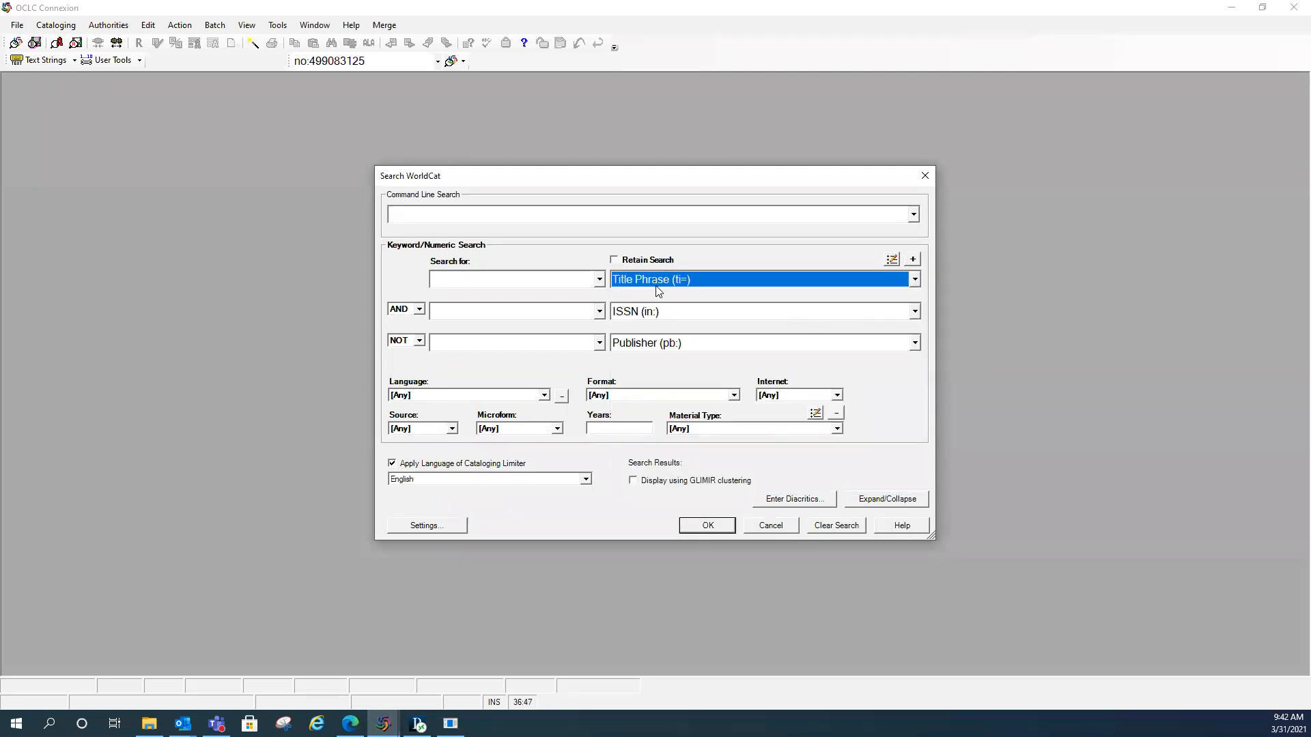
Step: Try adding Genre/Form (ge:) to the short list of indexes, and close the customization without saving it
{"action": "left_click", "coordinate": [893, 260]}
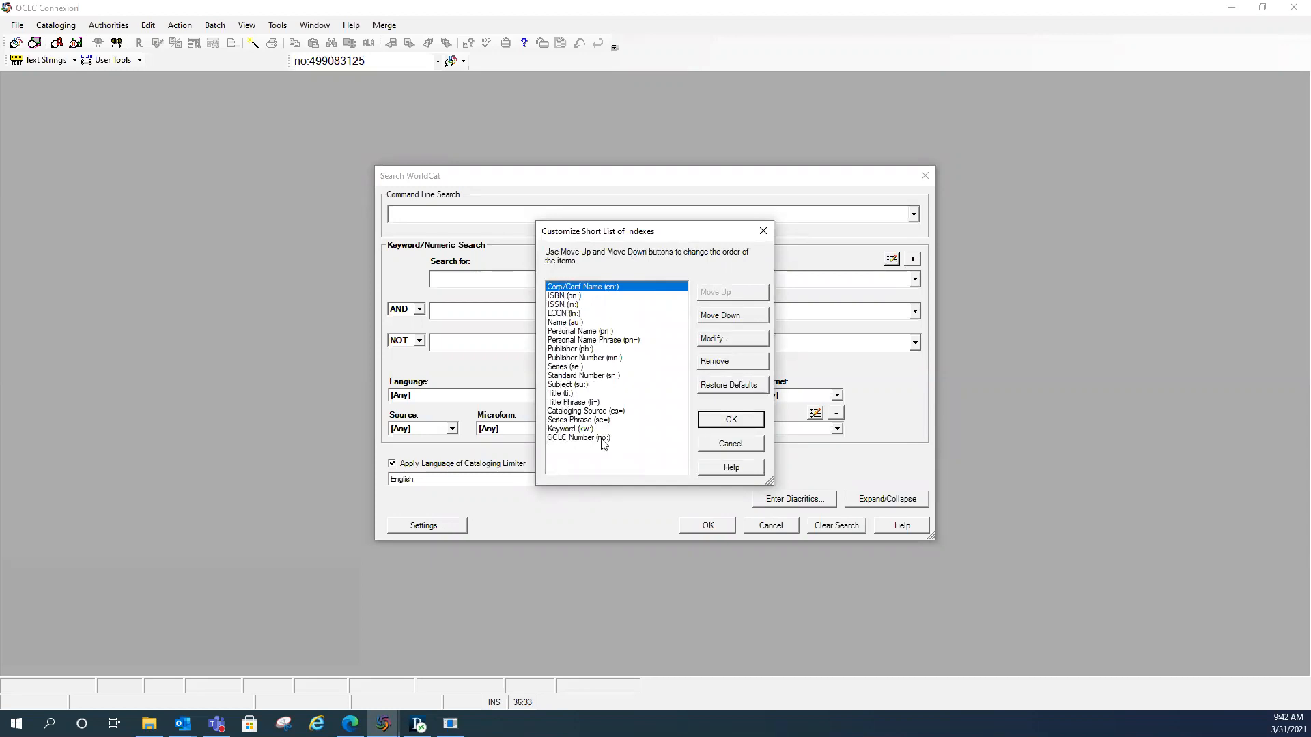
{"action": "left_click", "coordinate": [716, 339]}
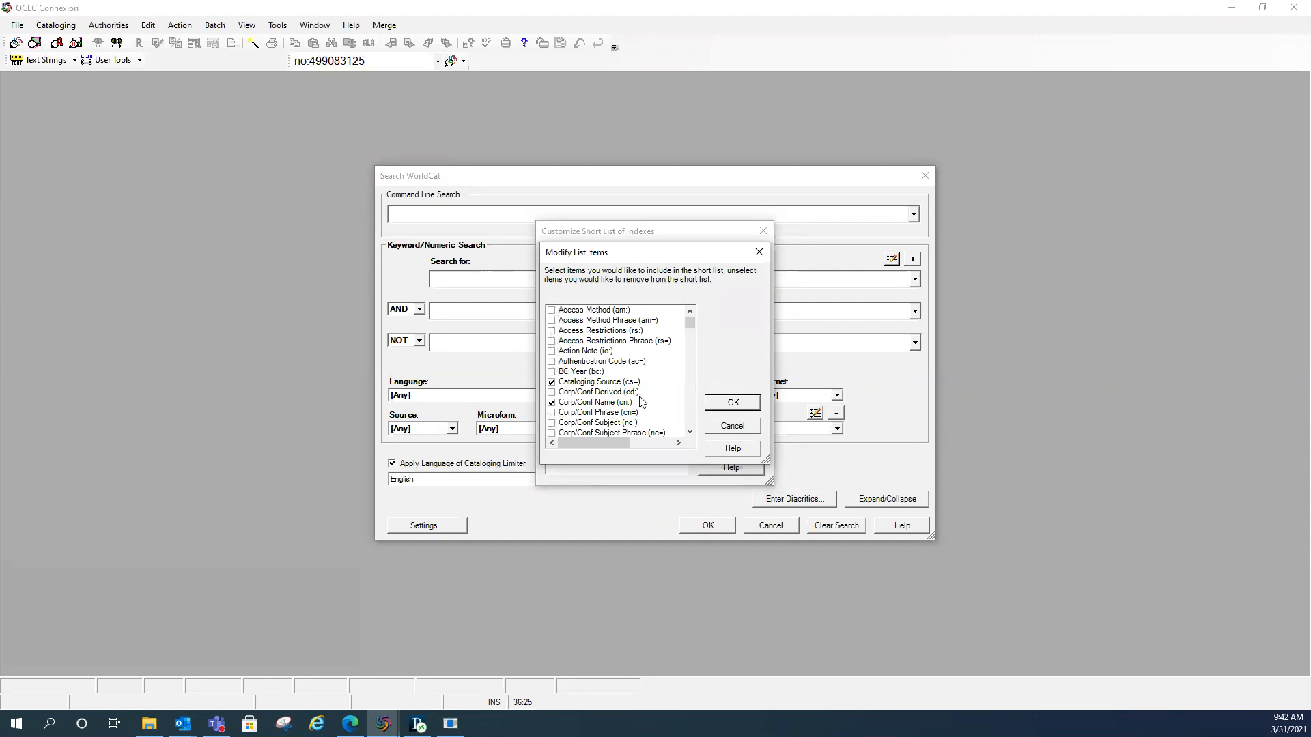
{"action": "scroll", "coordinate": [631, 402], "scroll_direction": "down", "scroll_amount": 2}
{"action": "scroll", "coordinate": [629, 403], "scroll_direction": "down", "scroll_amount": 2}
{"action": "scroll", "coordinate": [629, 404], "scroll_direction": "down", "scroll_amount": 1}
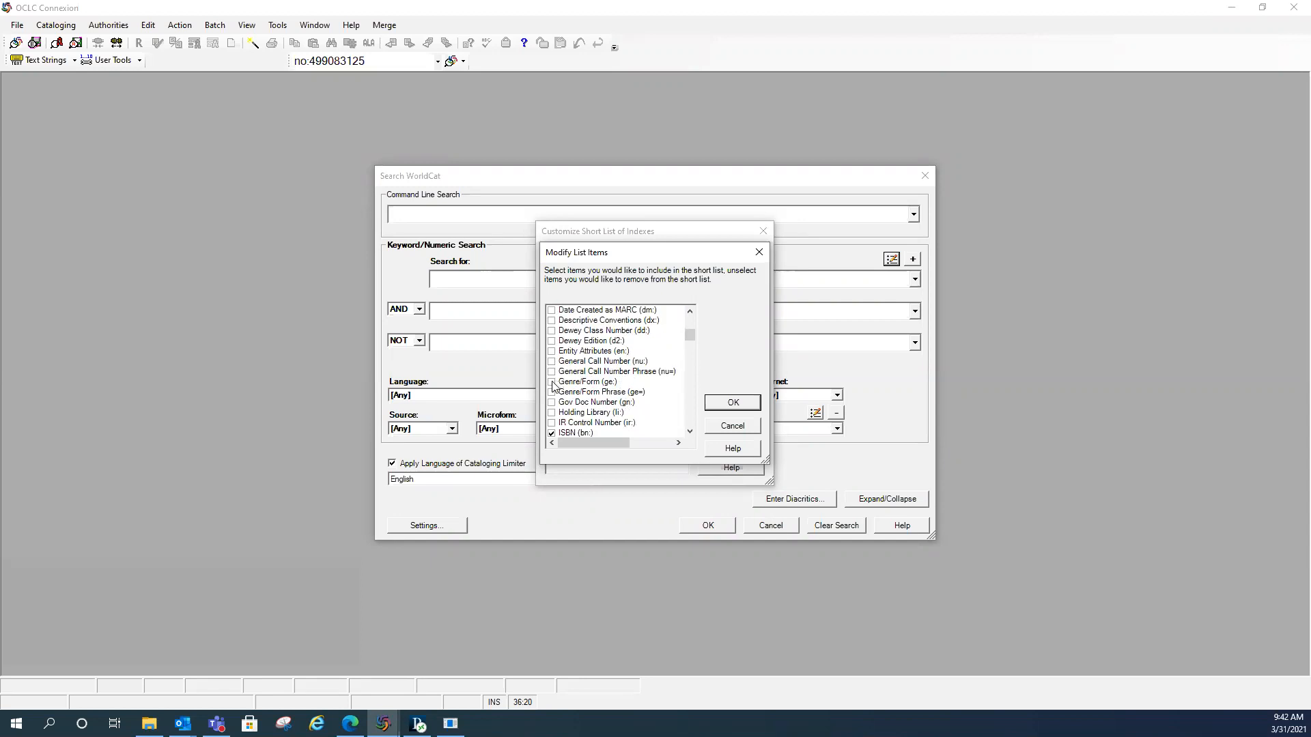
{"action": "left_click", "coordinate": [552, 382]}
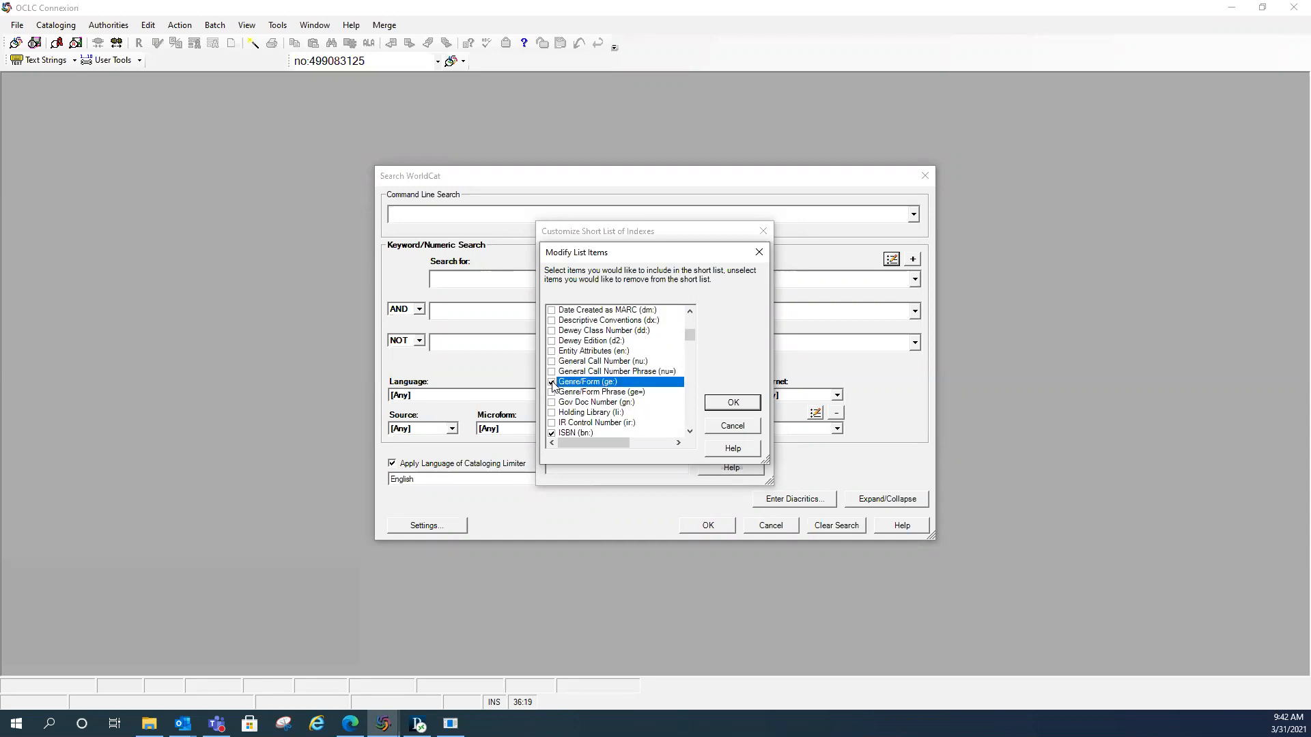
{"action": "left_click", "coordinate": [732, 409]}
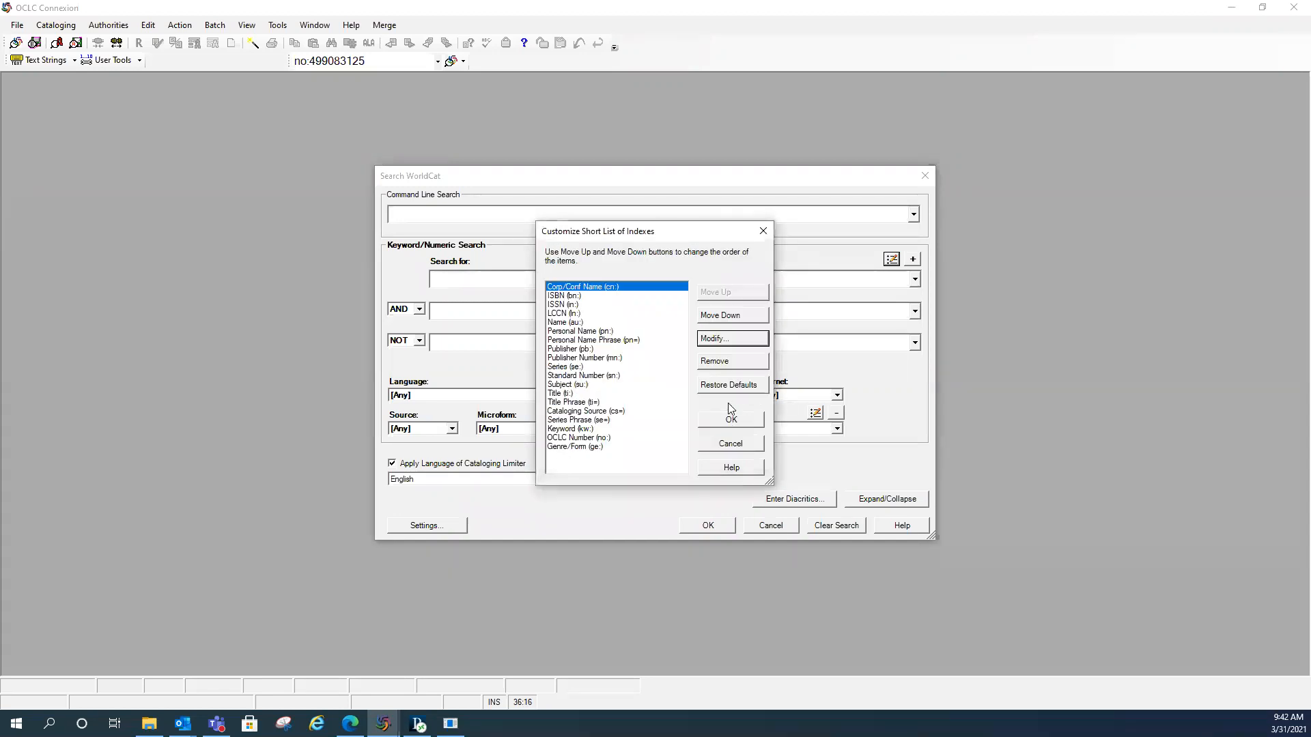
{"action": "left_click", "coordinate": [576, 448]}
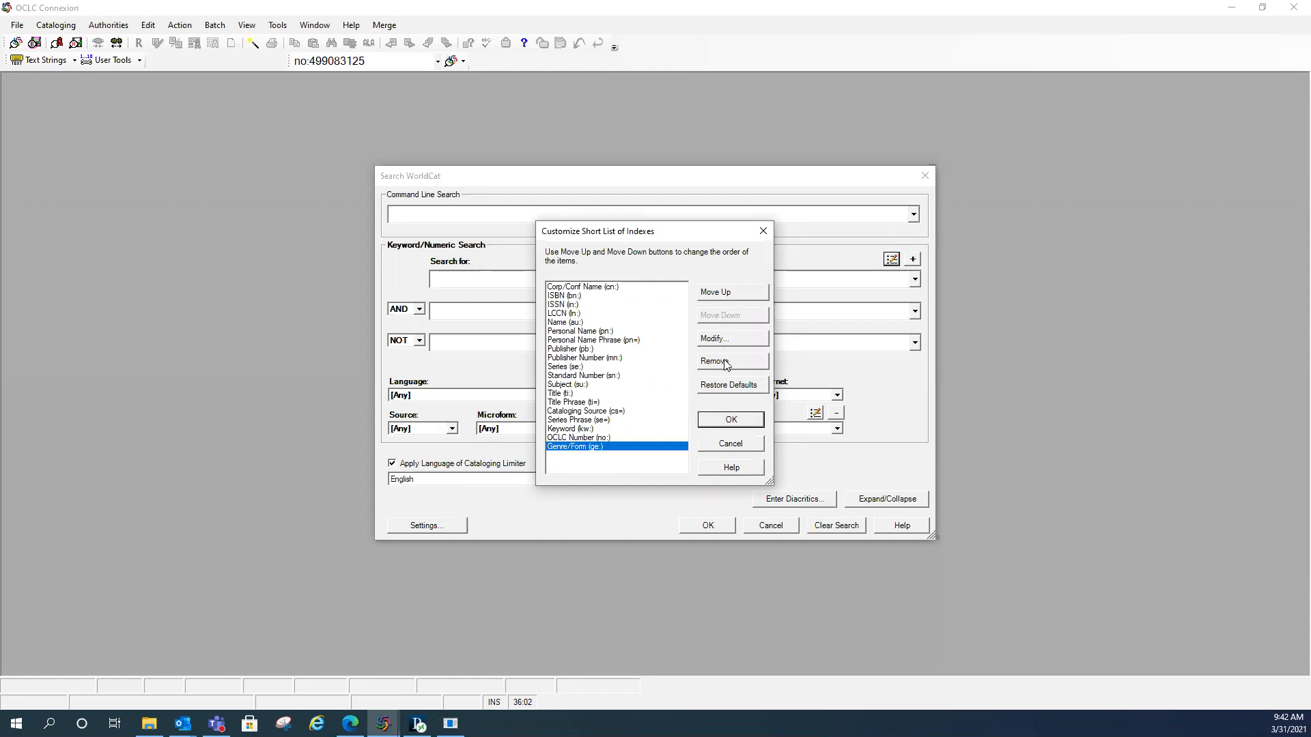
{"action": "left_click", "coordinate": [567, 377]}
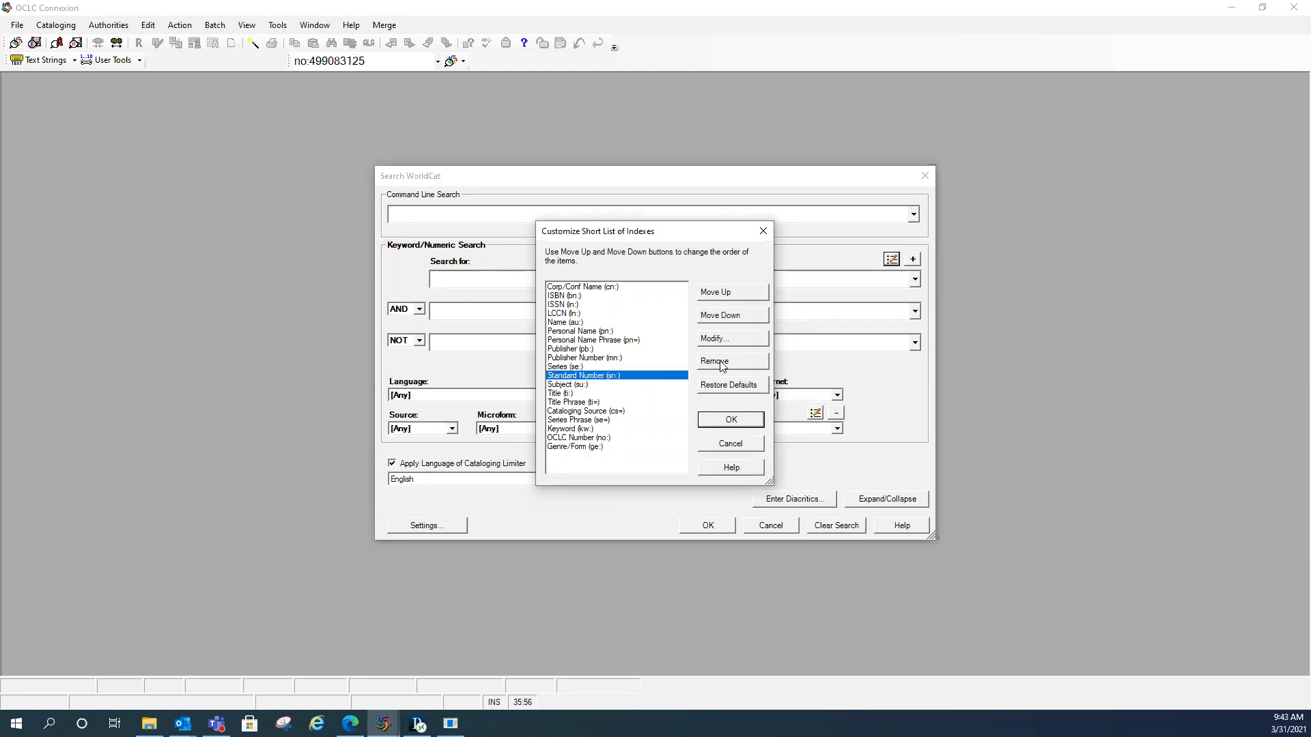
{"action": "left_click", "coordinate": [762, 232]}
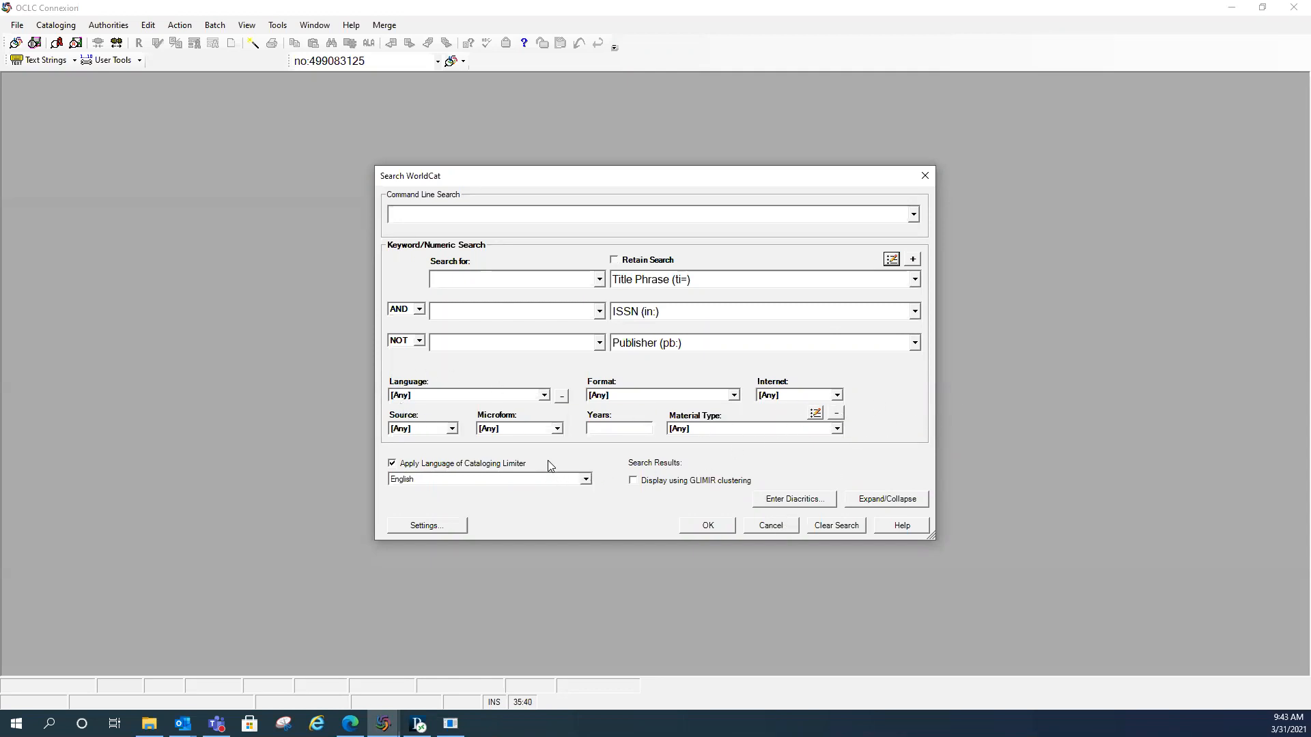
Step: Compare the full and short language lists of the Language limiter, choosing [Any] in both, and return to the full list
{"action": "left_click", "coordinate": [545, 396]}
{"action": "mouse_move", "coordinate": [546, 431]}
{"action": "left_mouse_down"}
{"action": "mouse_move", "coordinate": [547, 467]}
{"action": "mouse_move", "coordinate": [548, 423]}
{"action": "left_mouse_up"}
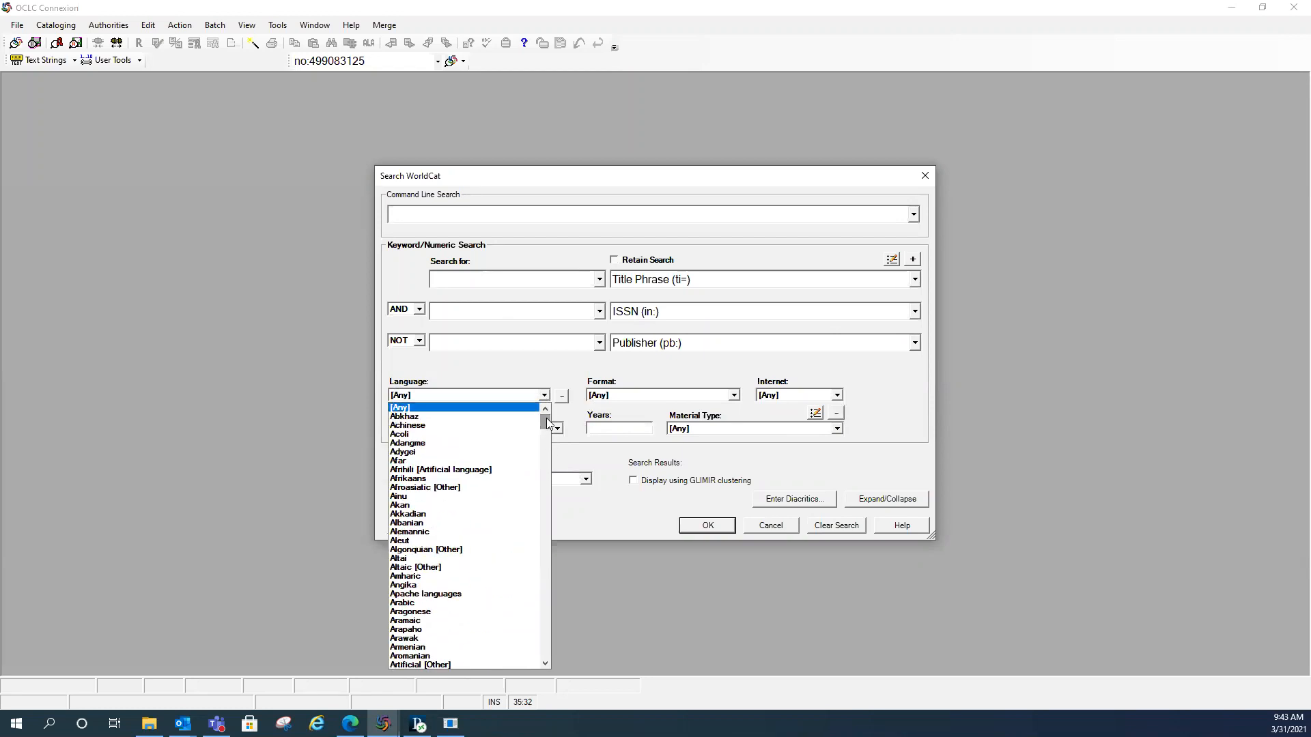
{"action": "left_click", "coordinate": [403, 411]}
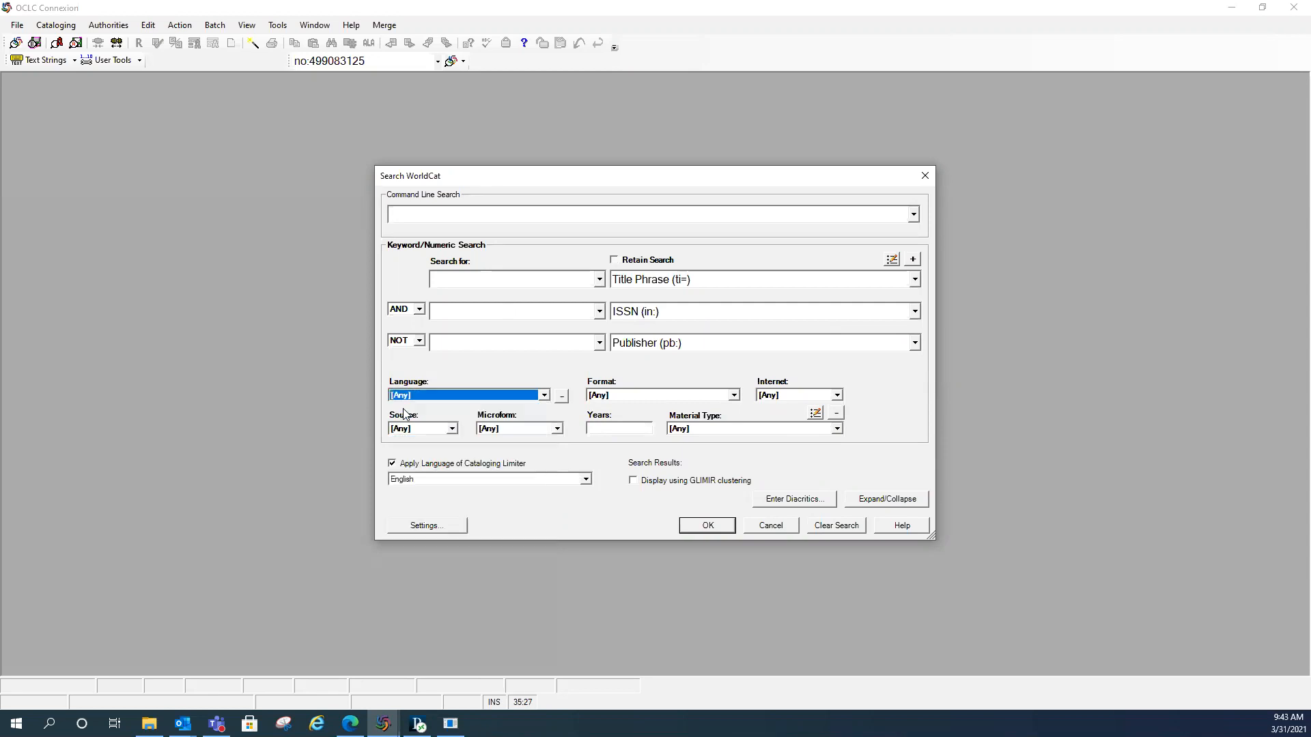
{"action": "left_click", "coordinate": [561, 399]}
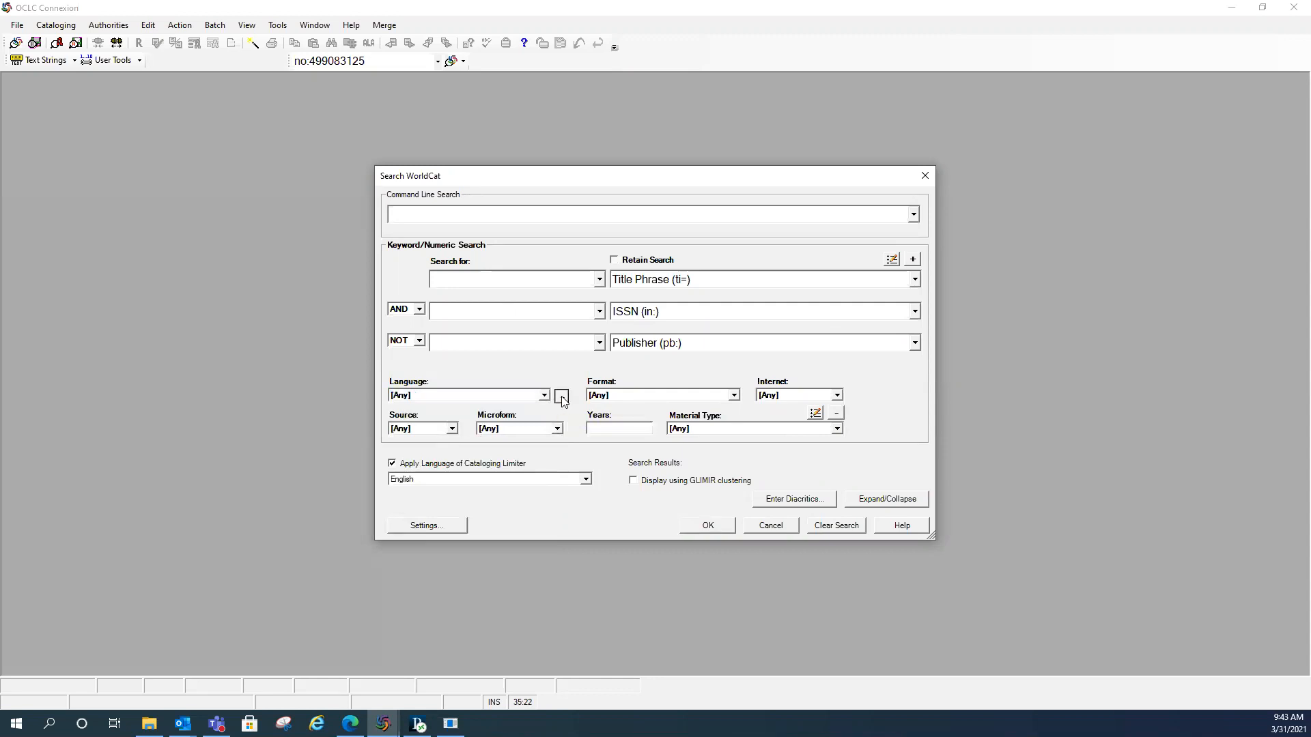
{"action": "left_click", "coordinate": [544, 395]}
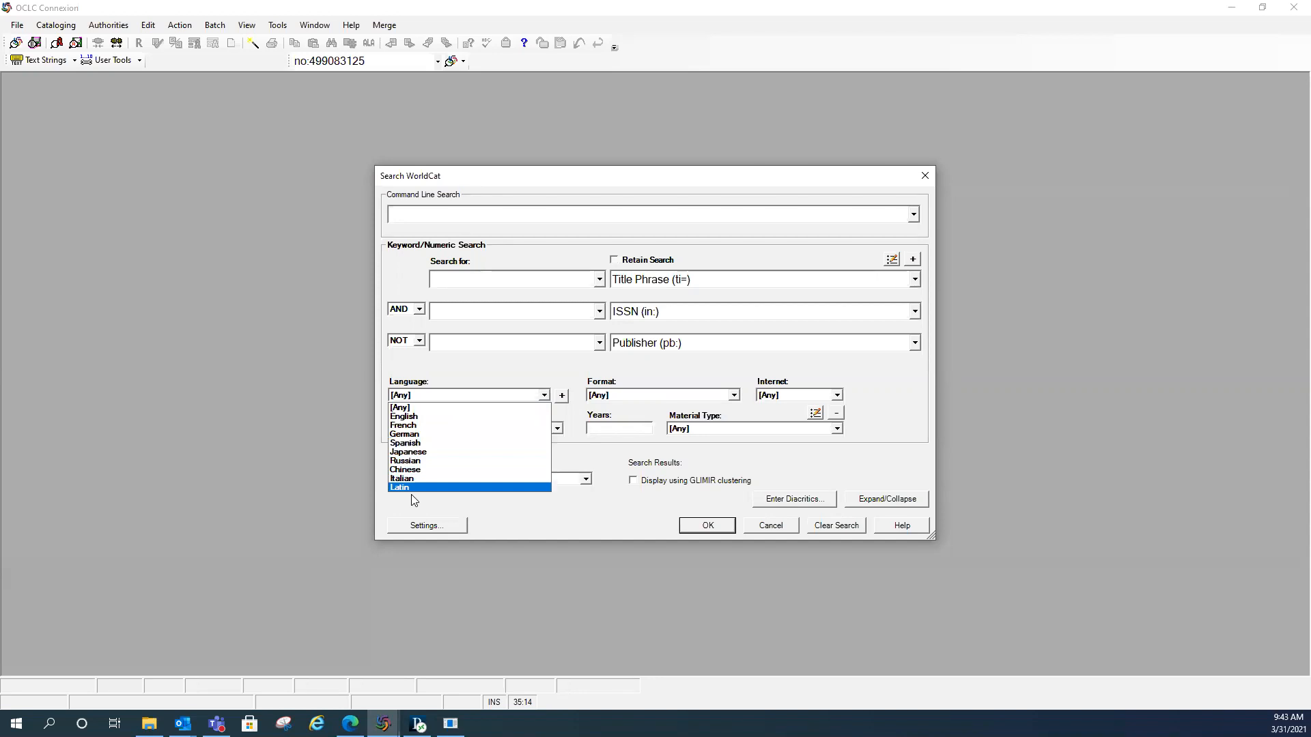
{"action": "left_click", "coordinate": [409, 408]}
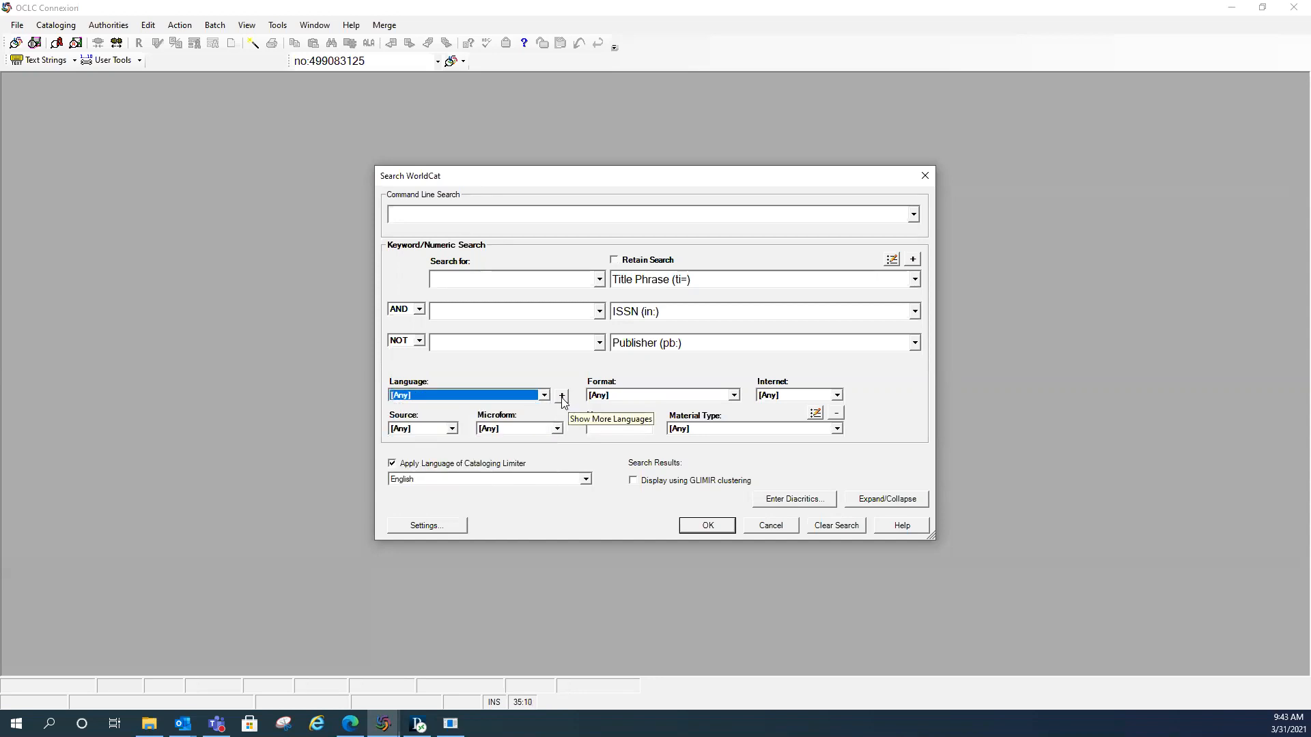
{"action": "left_click", "coordinate": [562, 397]}
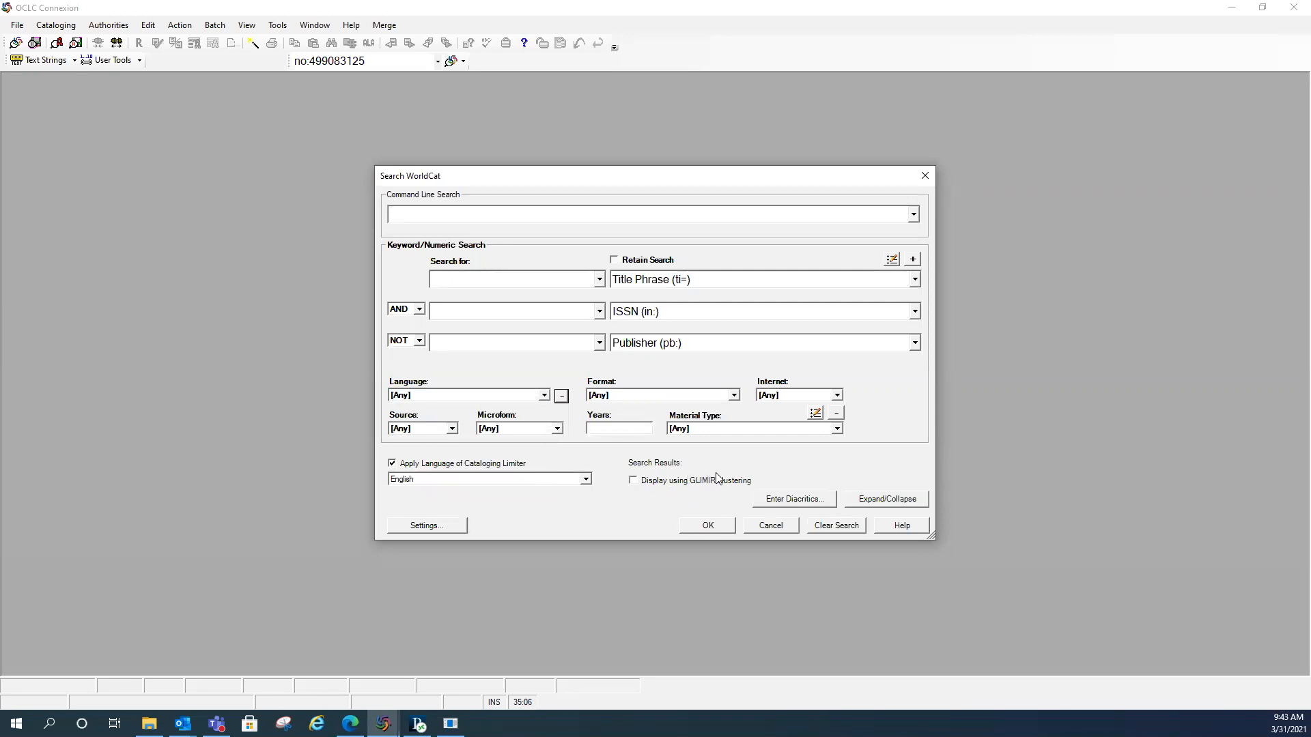
Step: Review the Format and Internet limiter choices, keeping [Any] for both, and set the Source limiter to DLC
{"action": "left_click", "coordinate": [734, 396]}
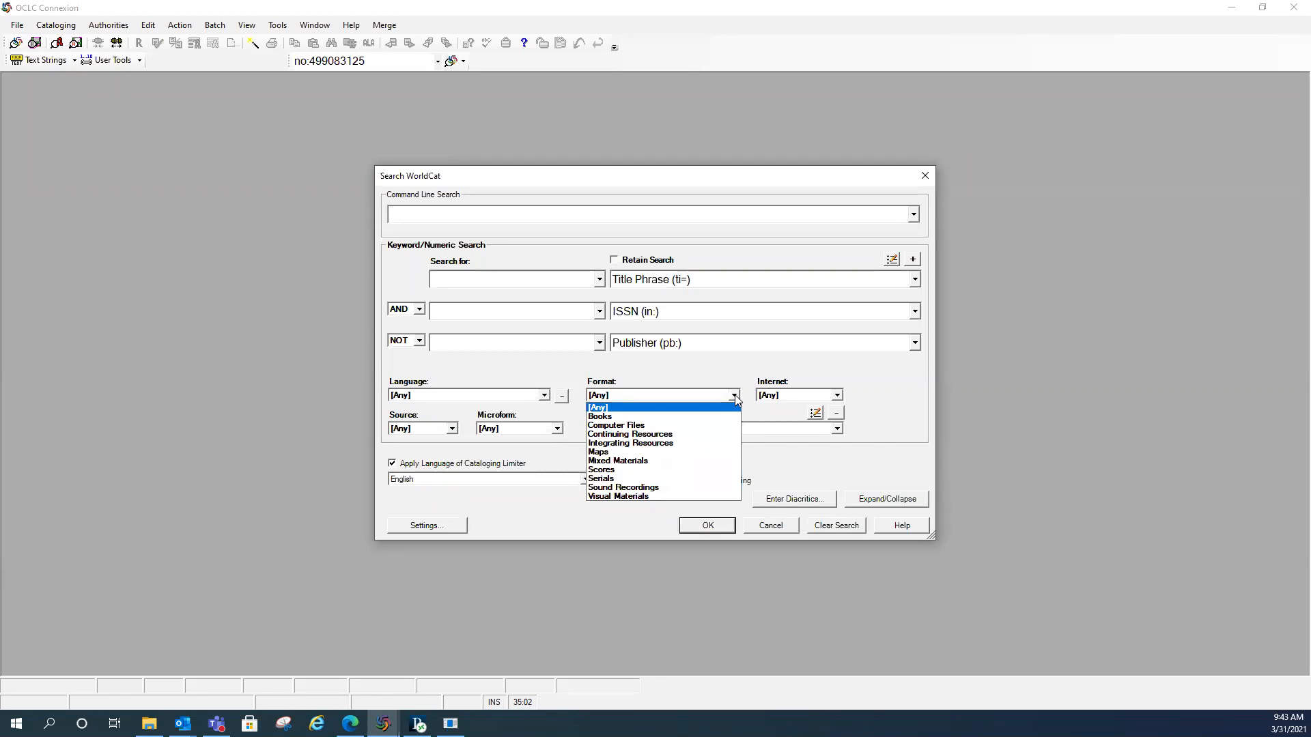
{"action": "left_click", "coordinate": [735, 400]}
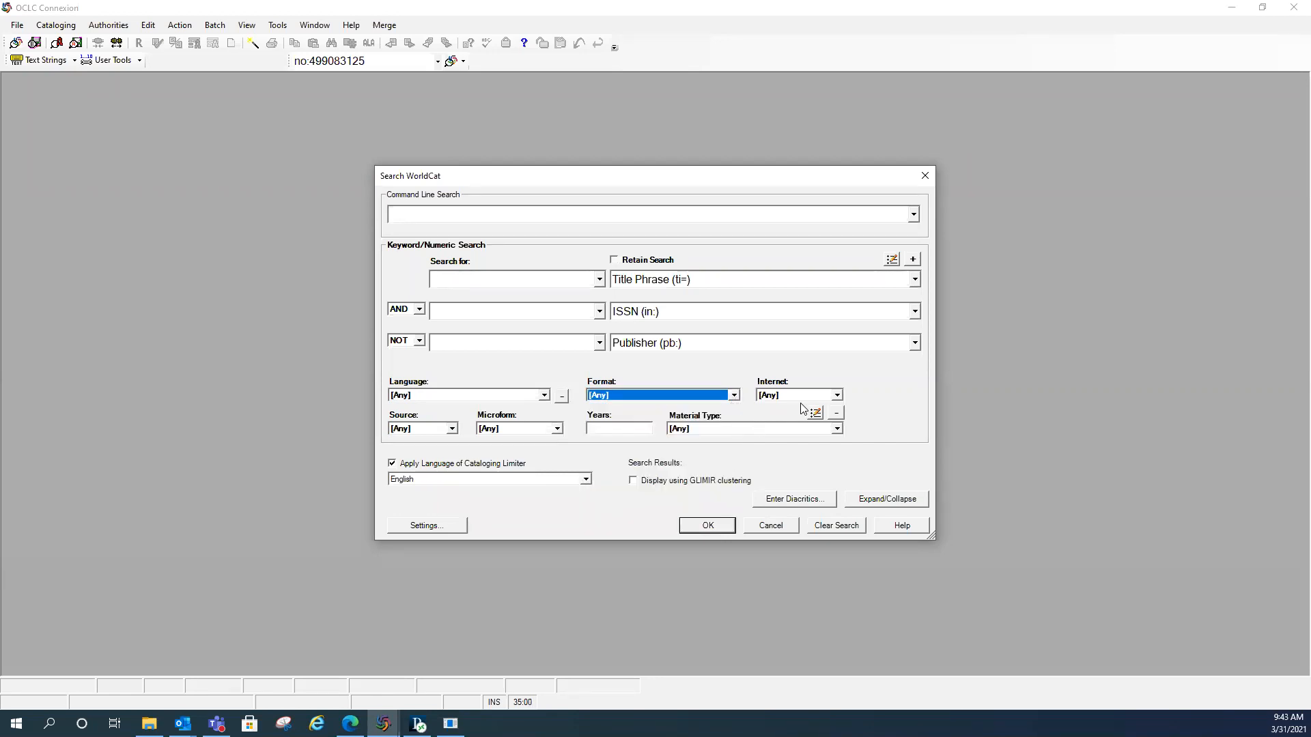
{"action": "left_click", "coordinate": [836, 396]}
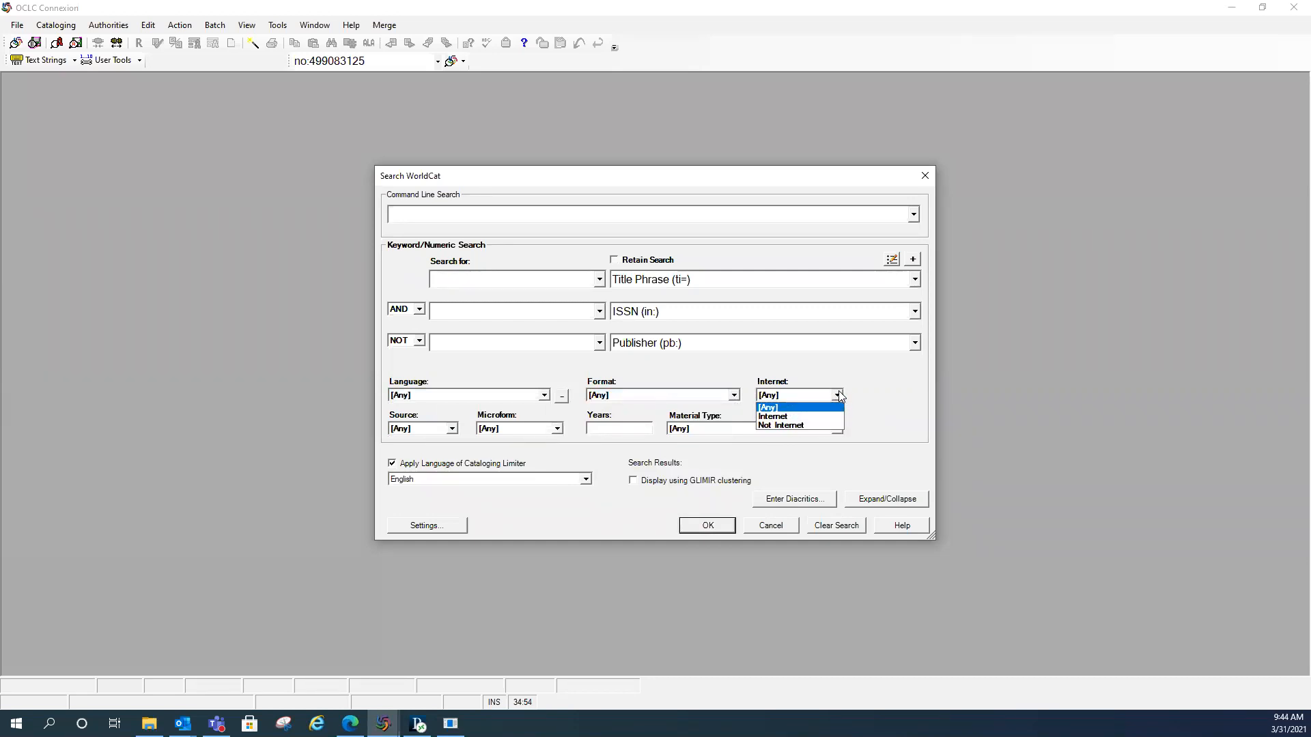
{"action": "left_click", "coordinate": [769, 408]}
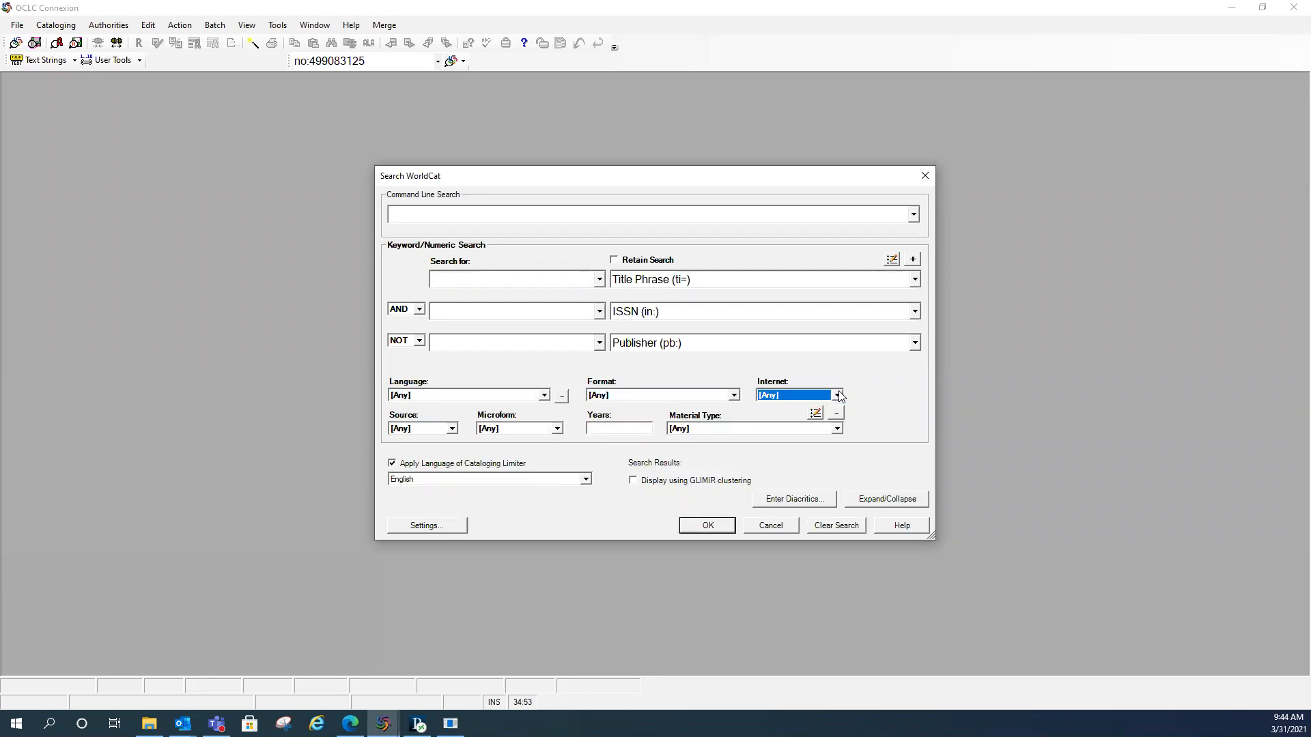
{"action": "left_click", "coordinate": [451, 430]}
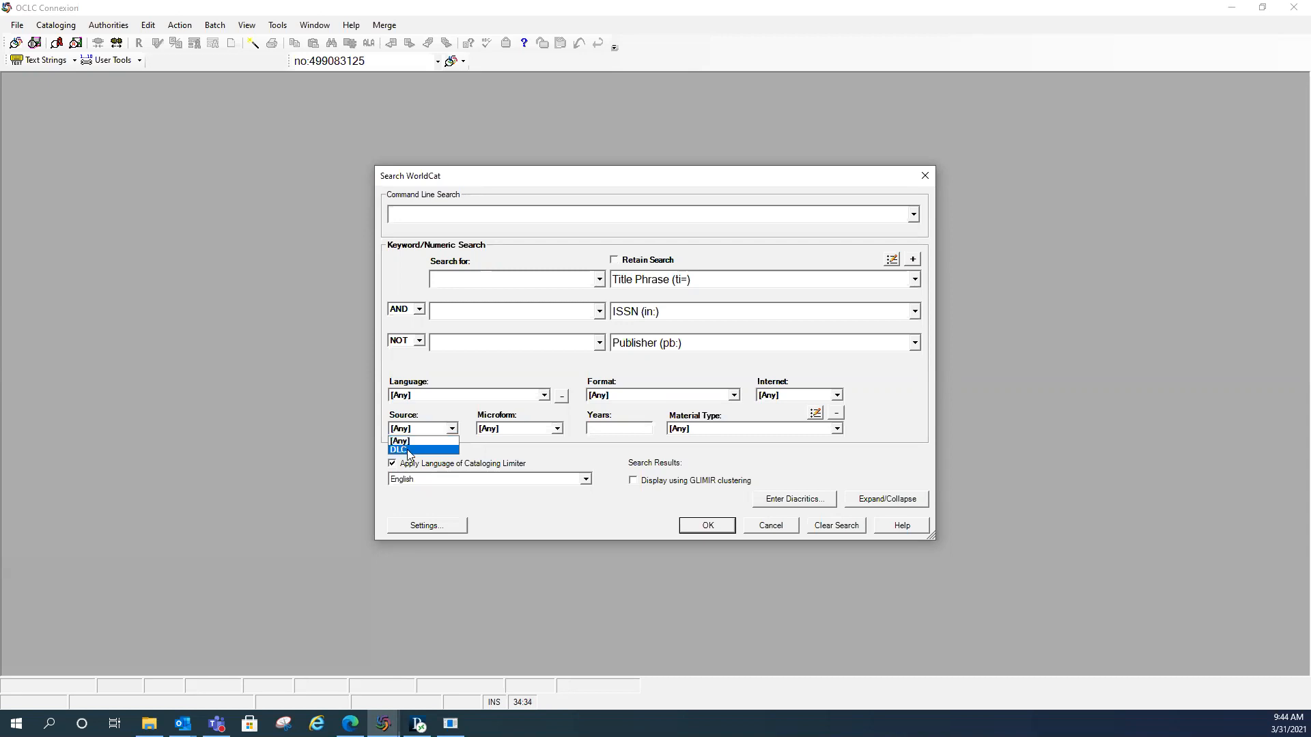
{"action": "left_click", "coordinate": [409, 450]}
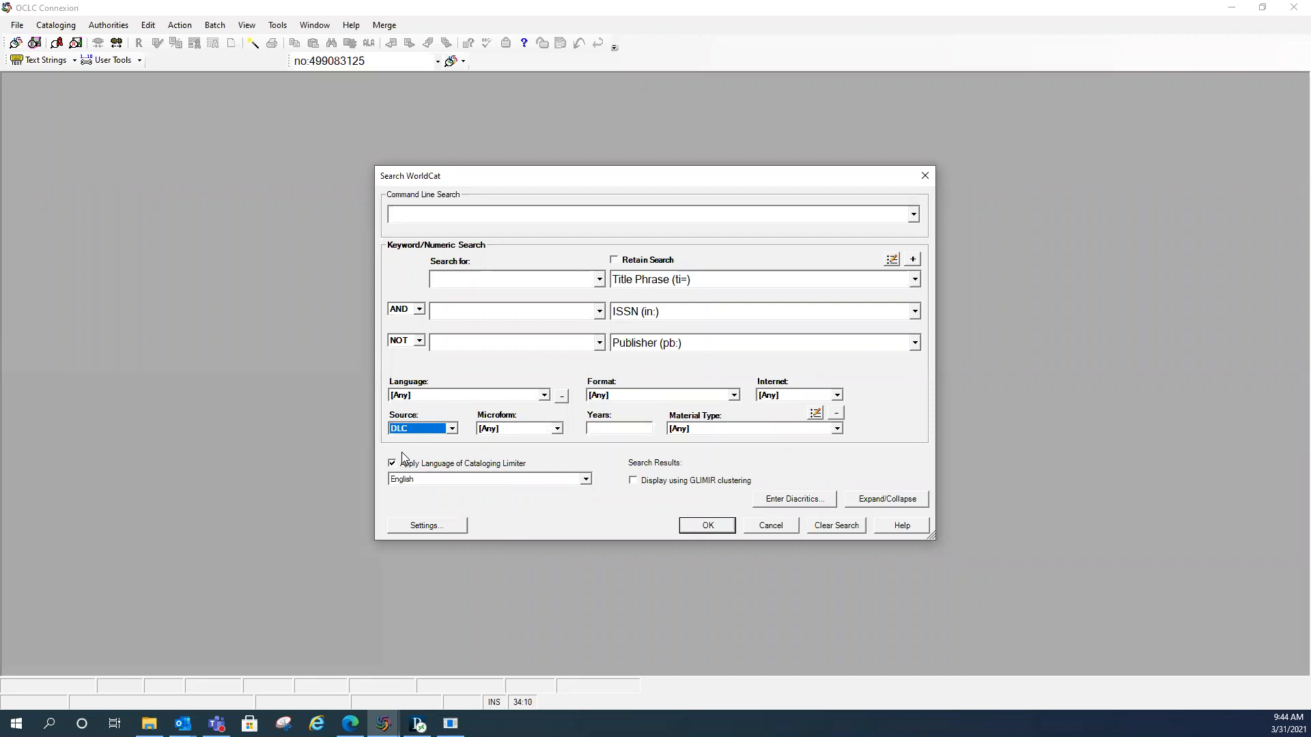
Step: Reset the Source limiter to [Any], review the Microform limiter choices keeping [Any], and go to the Years limiter
{"action": "left_click", "coordinate": [453, 430]}
{"action": "left_click", "coordinate": [406, 441]}
{"action": "left_click", "coordinate": [557, 429]}
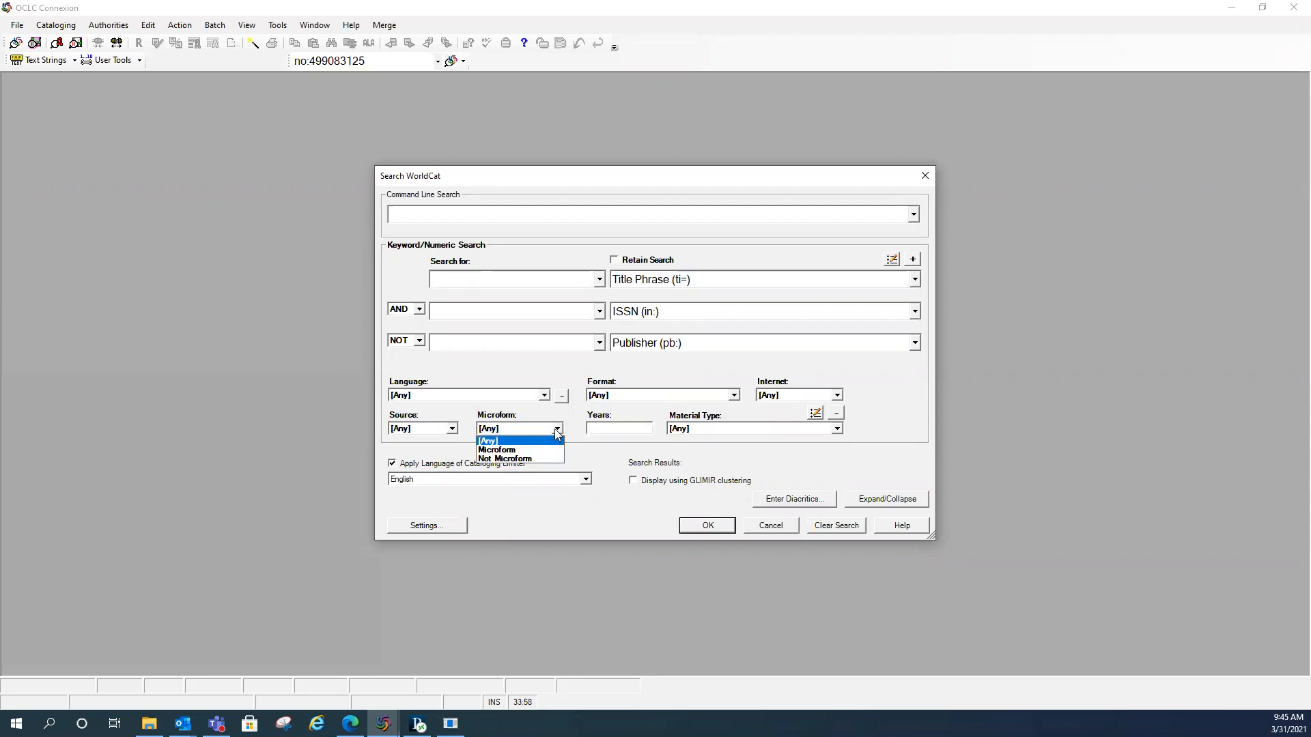
{"action": "left_click", "coordinate": [557, 431]}
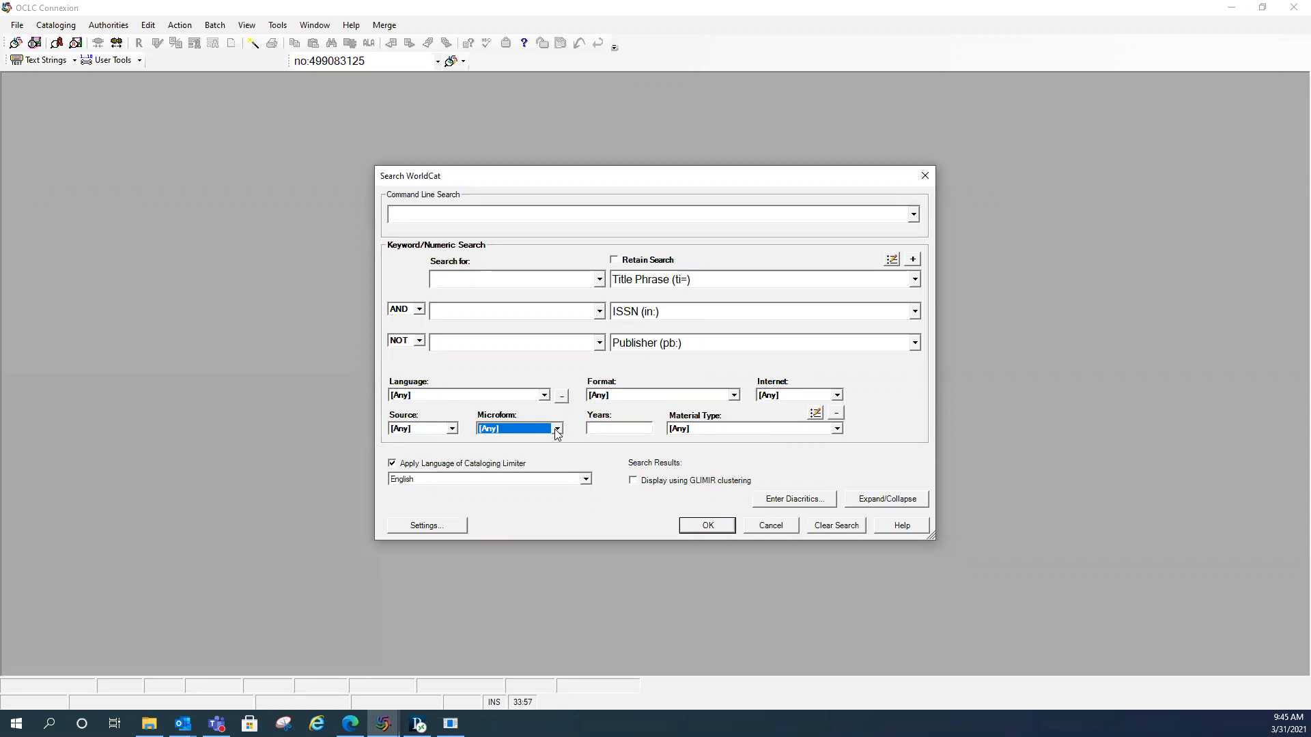
{"action": "left_click", "coordinate": [601, 423]}
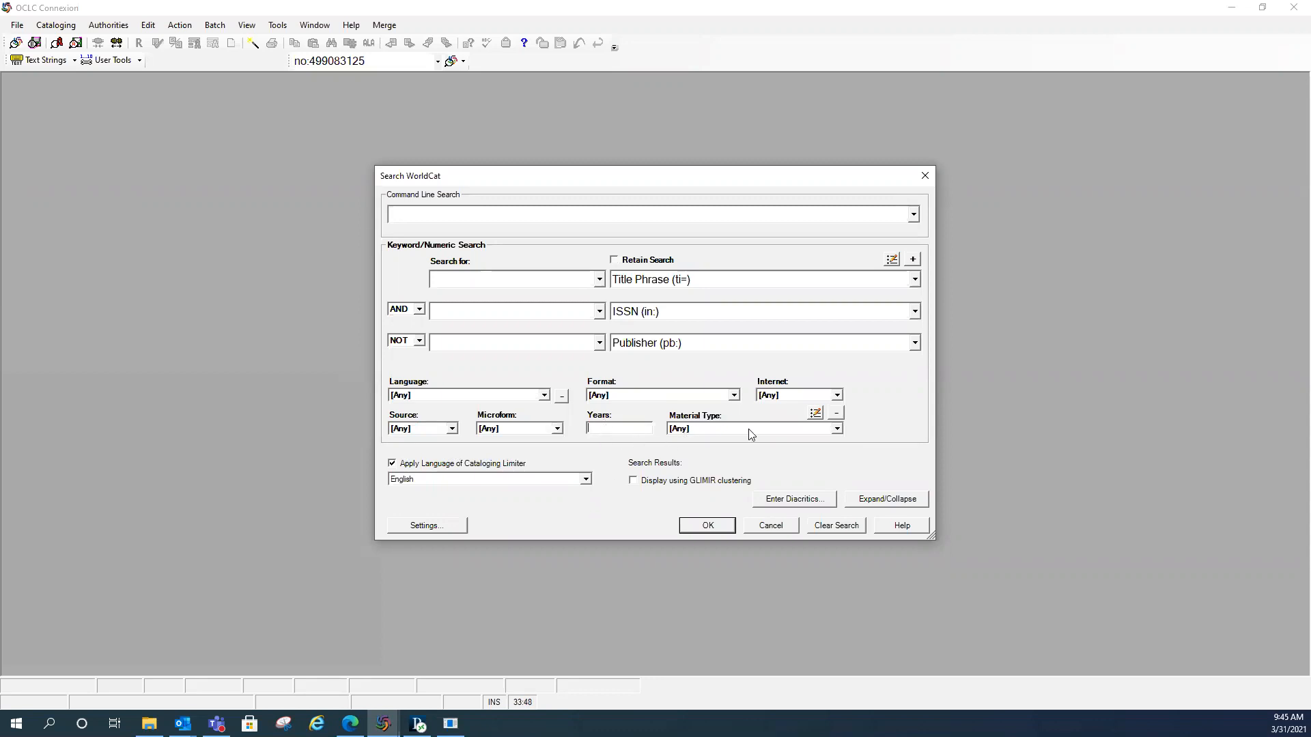
Step: Compare the full and short lists of material types offered by the Material Type limiter
{"action": "left_click", "coordinate": [836, 429]}
{"action": "mouse_move", "coordinate": [838, 460]}
{"action": "left_mouse_down"}
{"action": "mouse_move", "coordinate": [840, 523]}
{"action": "mouse_move", "coordinate": [843, 447]}
{"action": "left_mouse_up"}
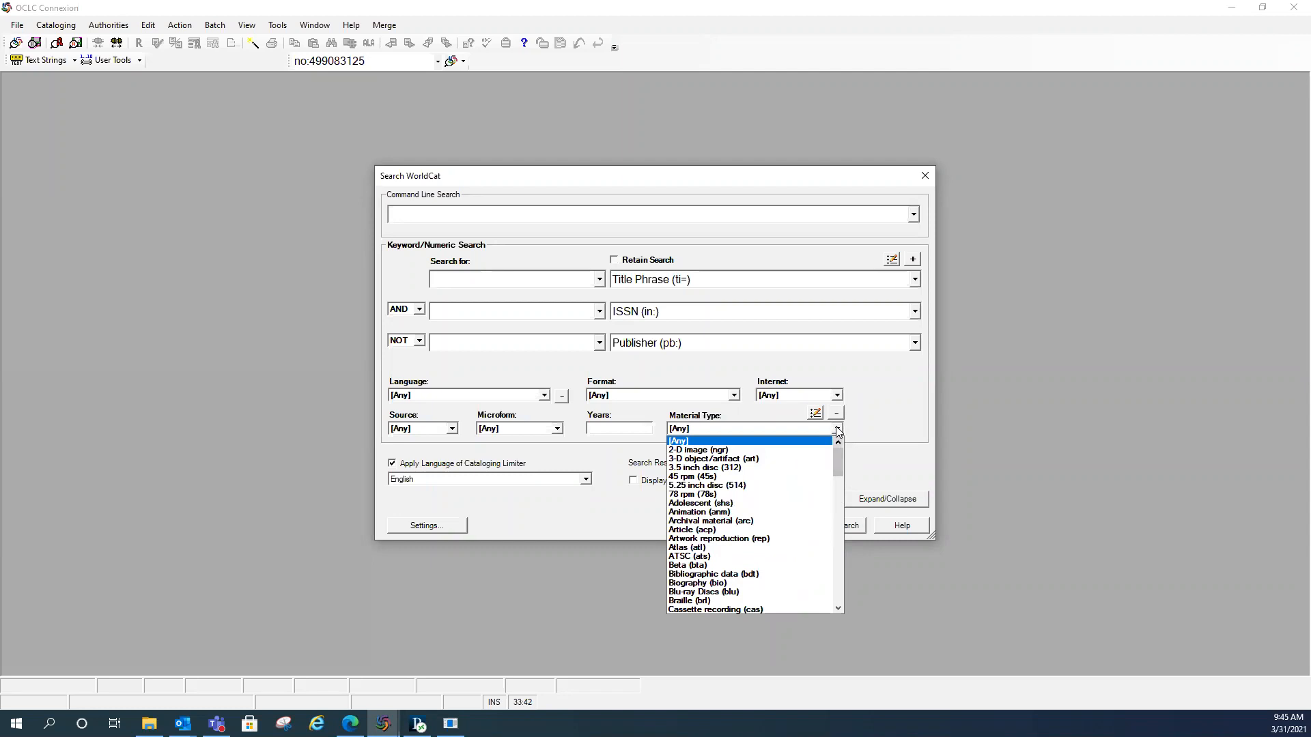
{"action": "left_click", "coordinate": [837, 429]}
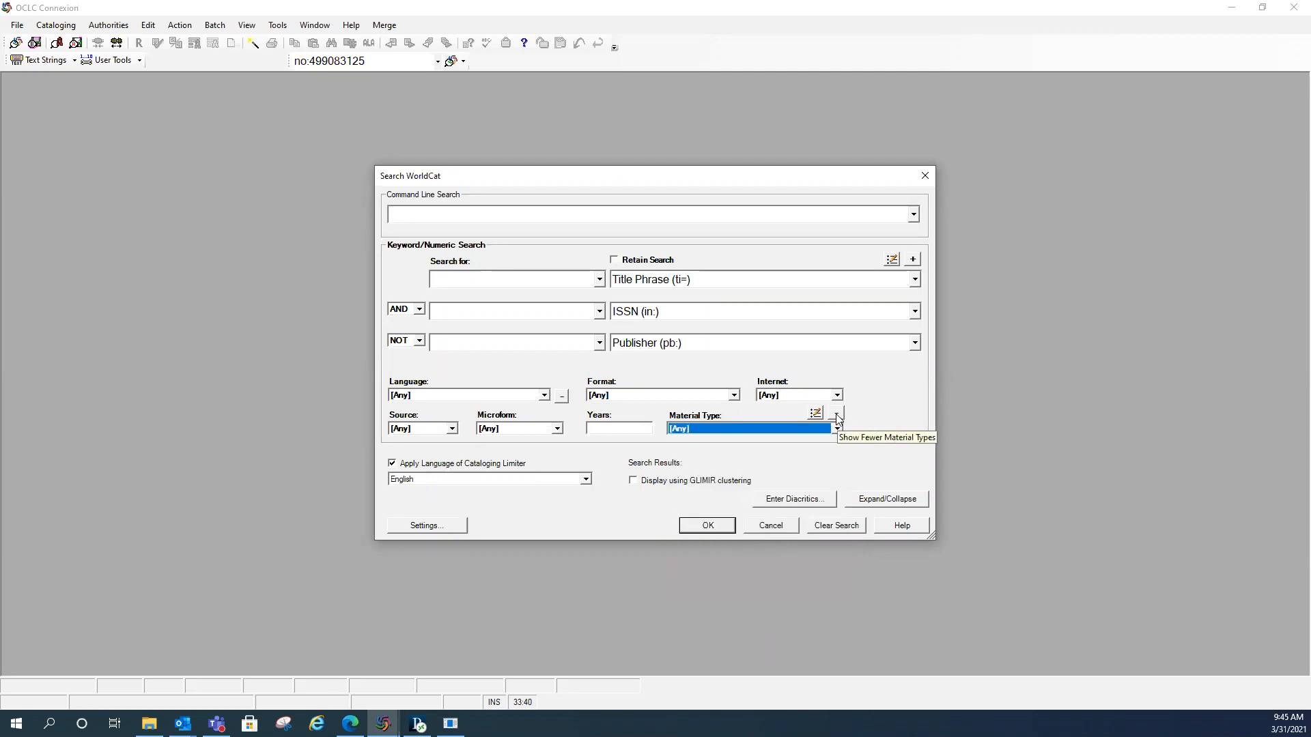
{"action": "left_click", "coordinate": [838, 415]}
{"action": "left_click", "coordinate": [837, 428]}
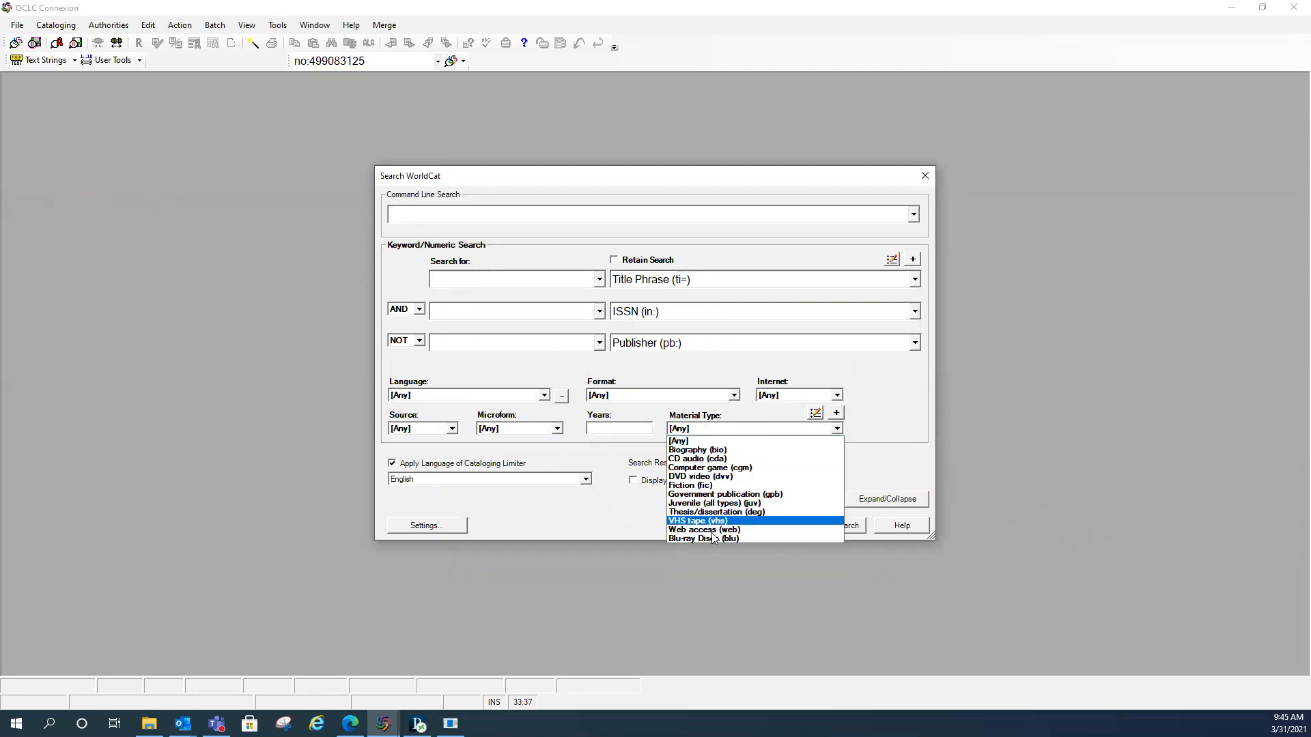
Step: Examine how the short list of material types can be customized without saving changes, and return the Material Type limiter to its full list
{"action": "left_click", "coordinate": [817, 414]}
{"action": "left_click", "coordinate": [817, 414]}
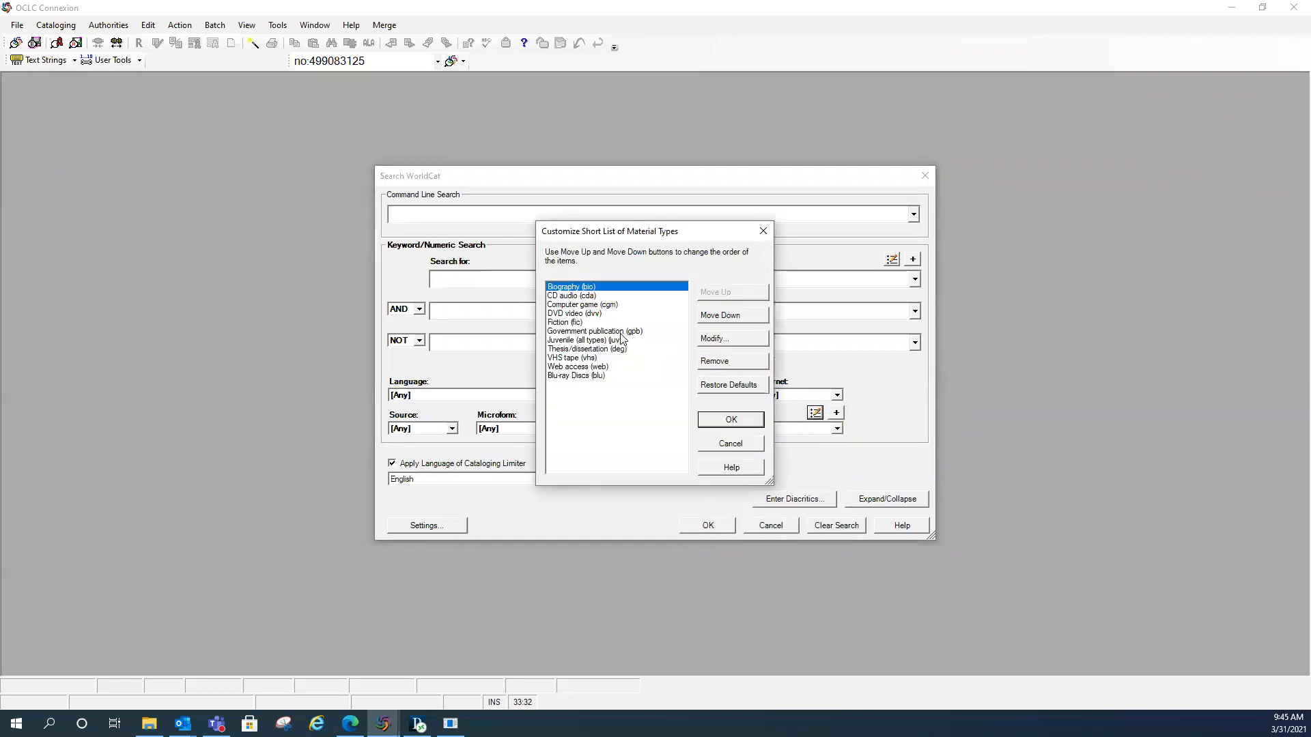
{"action": "left_click", "coordinate": [710, 340]}
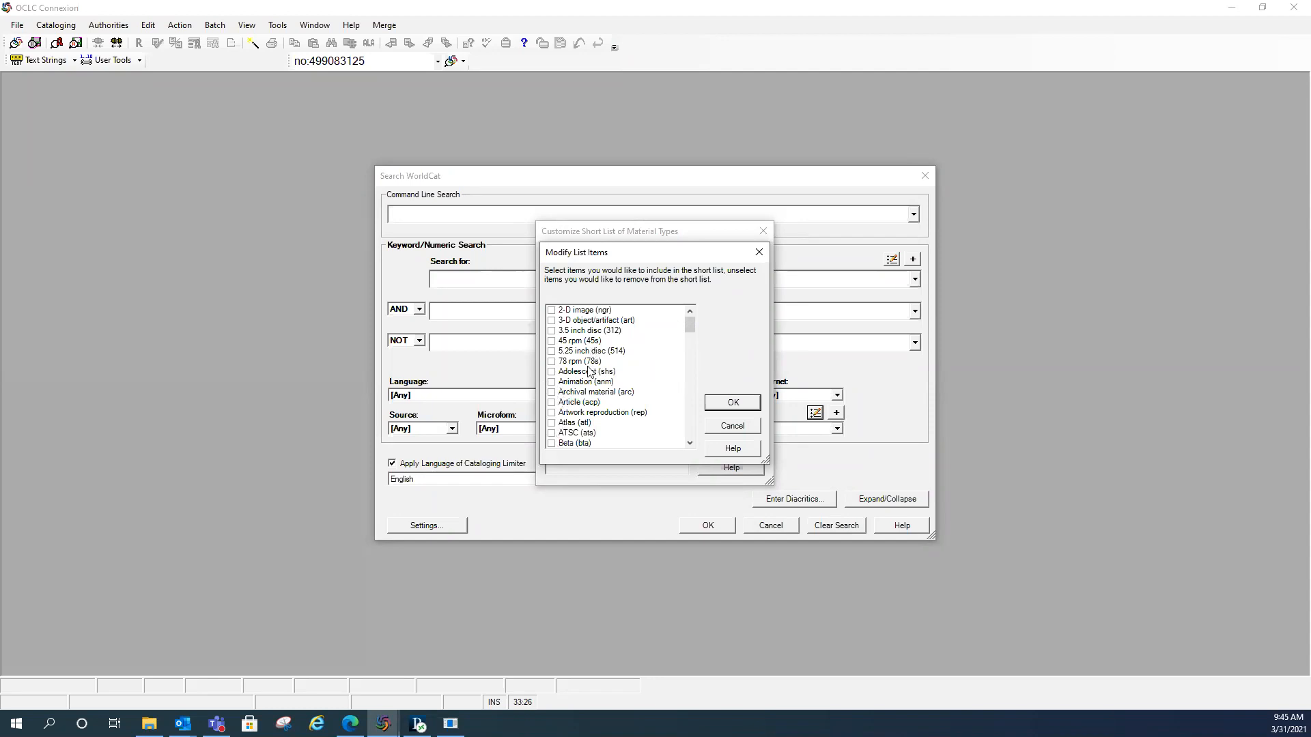
{"action": "left_click", "coordinate": [759, 252]}
{"action": "left_click", "coordinate": [764, 231]}
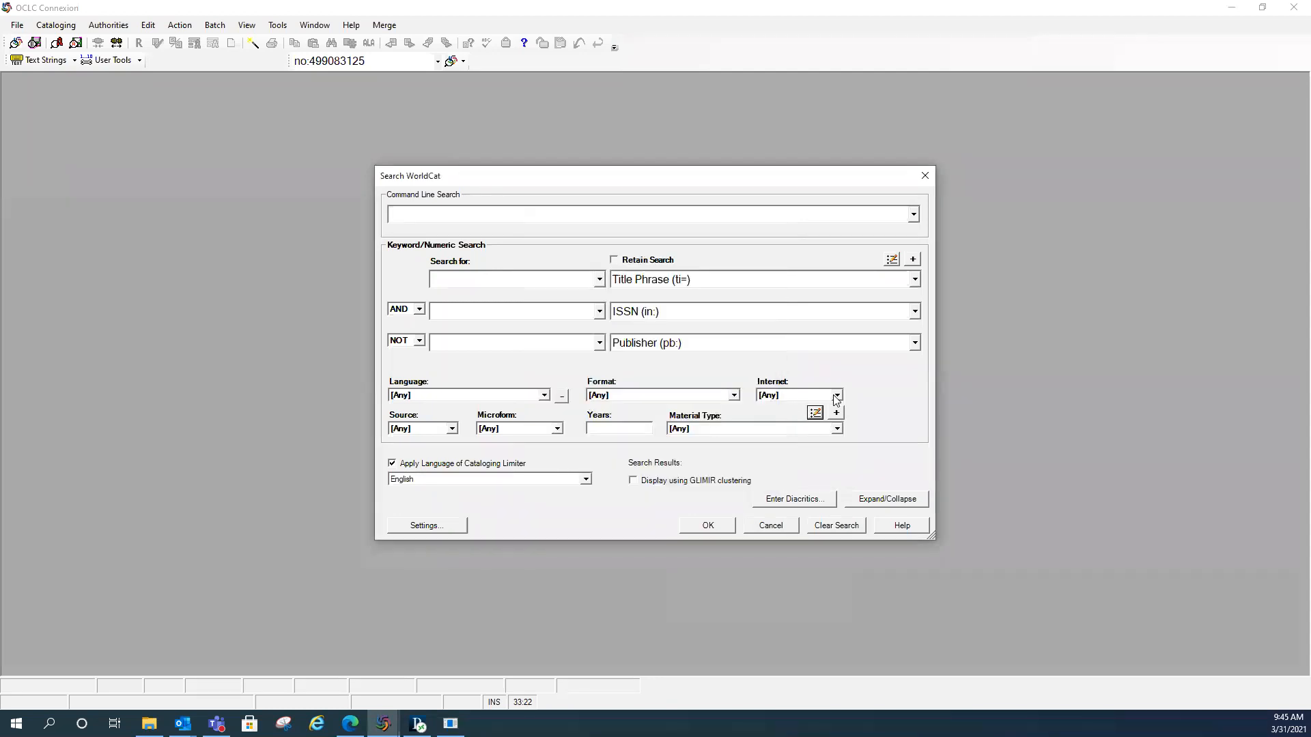
{"action": "left_click", "coordinate": [837, 414]}
Step: Examine the diacritics and special characters available for searches, and collapse and re-expand the keyword search section
{"action": "left_click", "coordinate": [792, 500]}
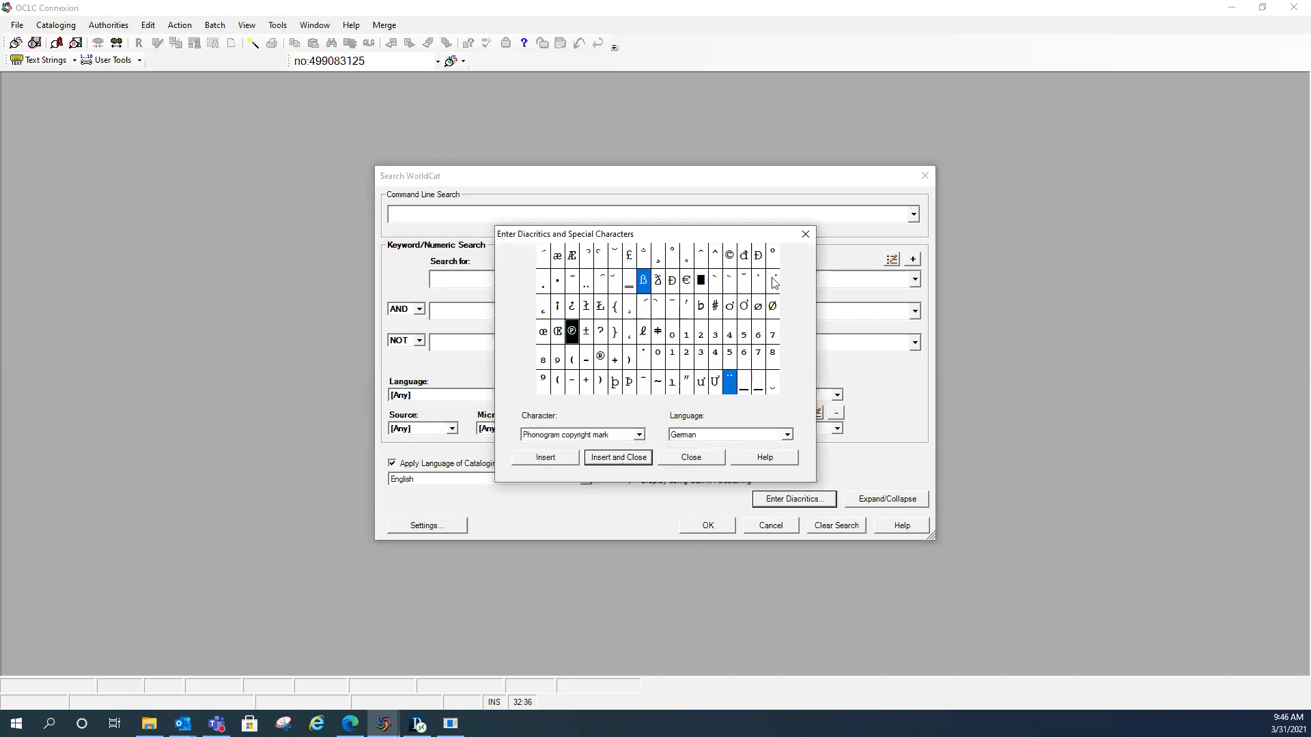
{"action": "left_click", "coordinate": [805, 235]}
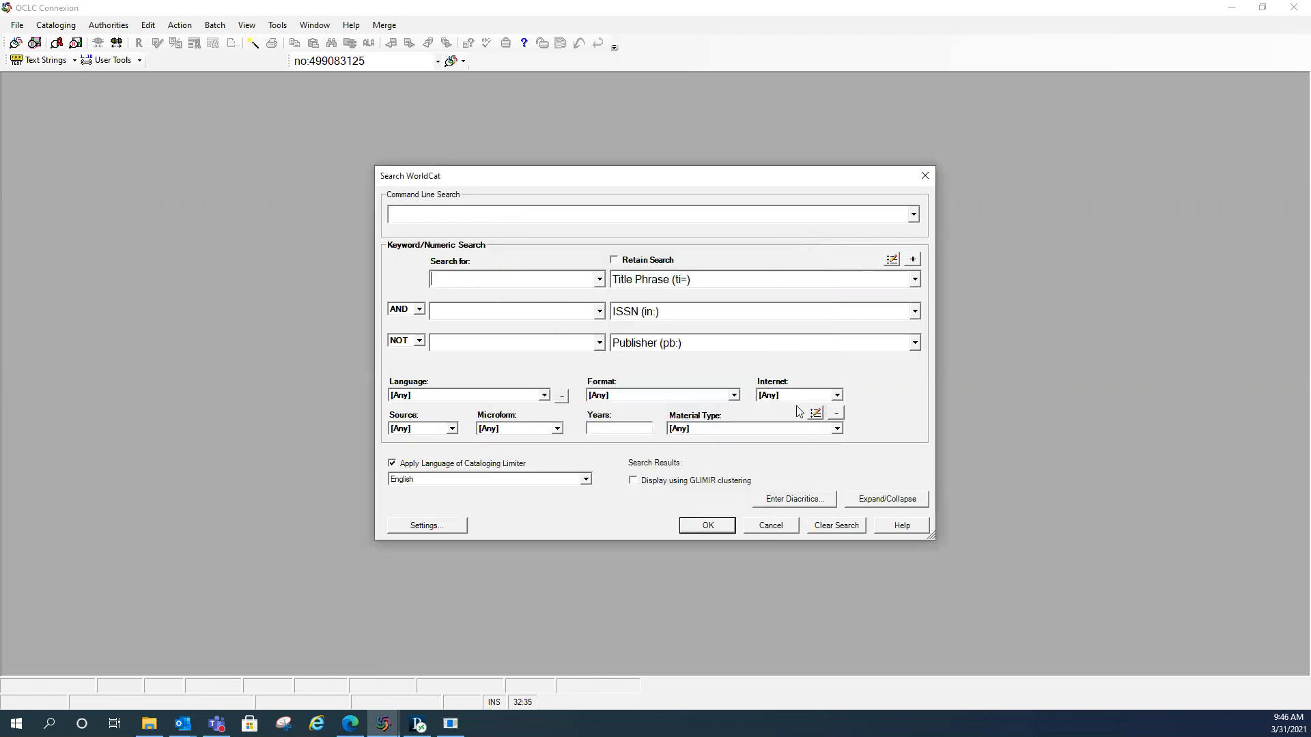
{"action": "left_click", "coordinate": [889, 500]}
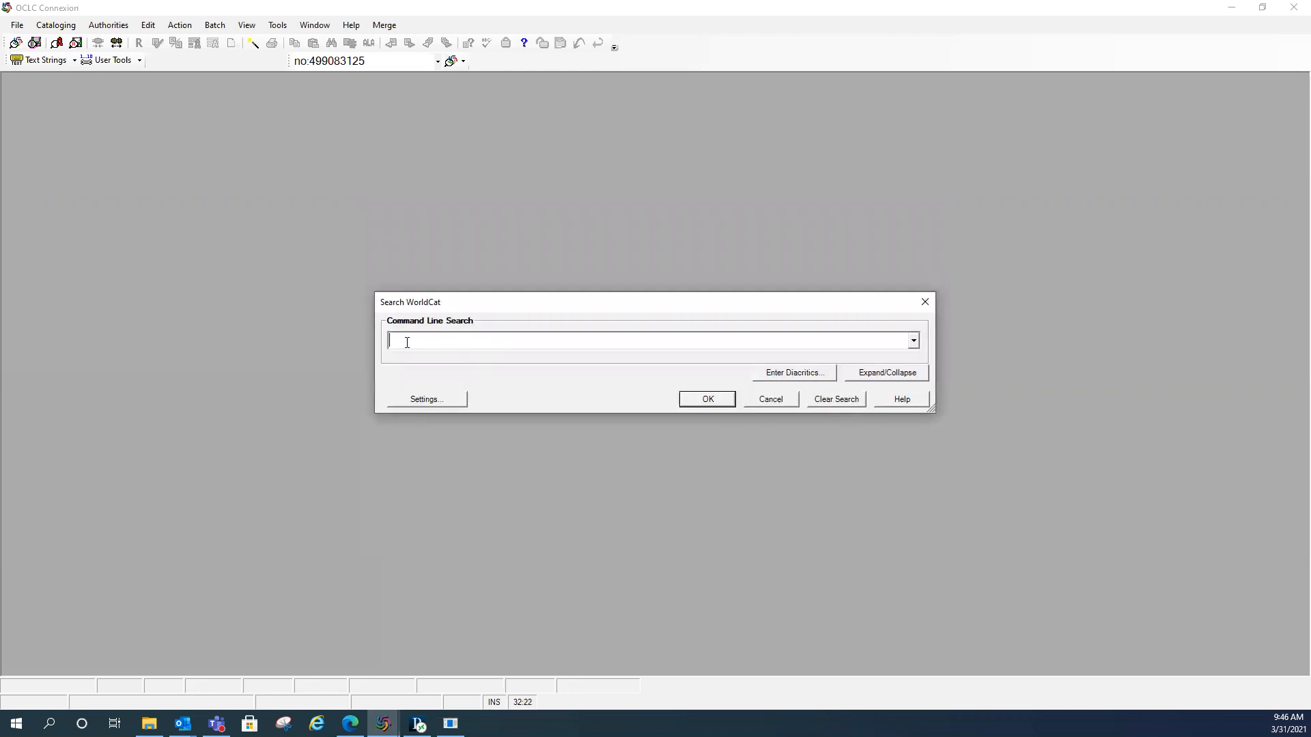
{"action": "left_click", "coordinate": [888, 375]}
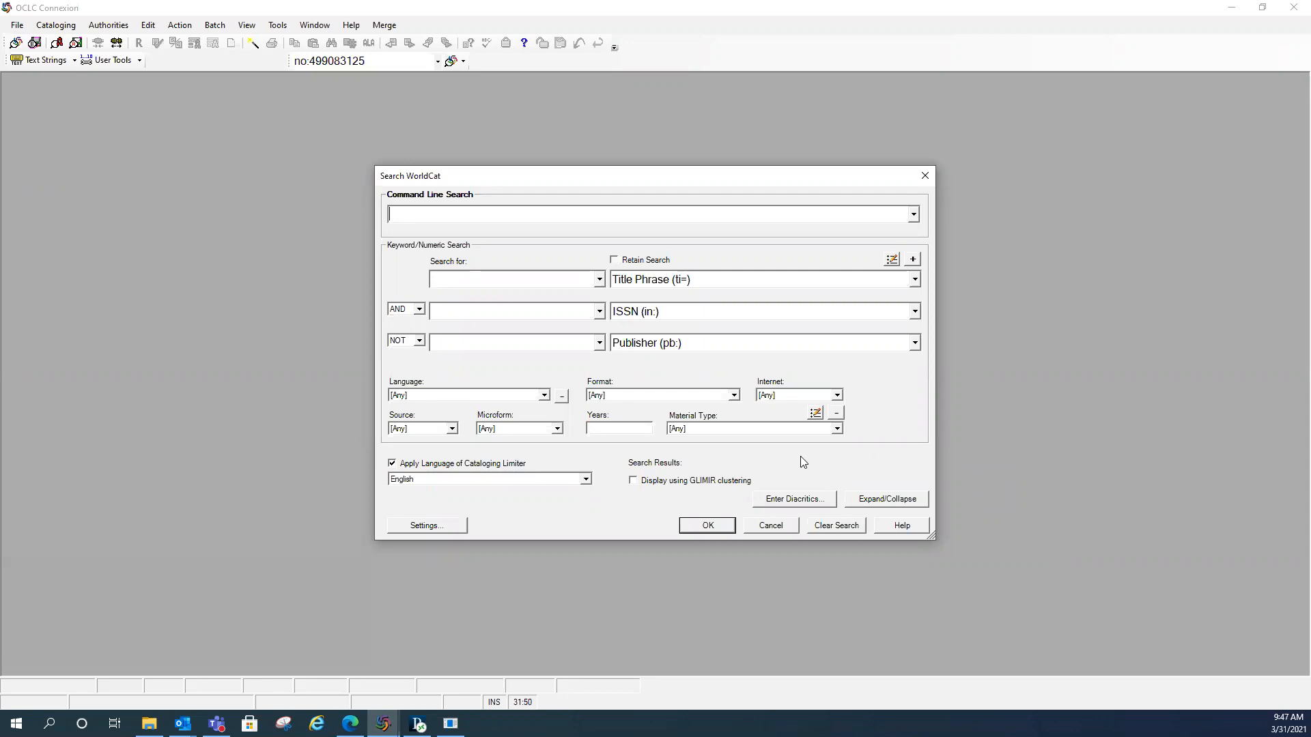
Step: Enter "sleeper" as the first keyword search term with the Title (ti:) index
{"action": "left_click", "coordinate": [485, 282]}
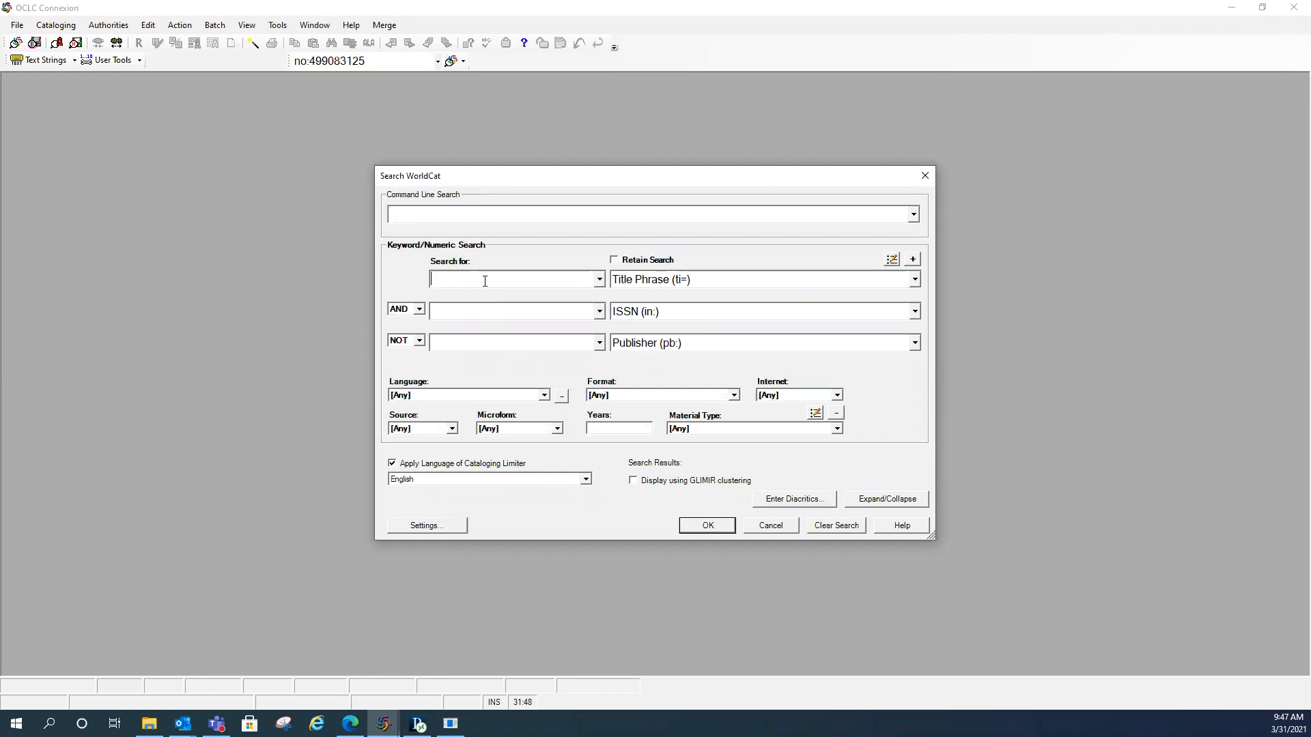
{"action": "type", "text": "sleeper"}
{"action": "left_click", "coordinate": [686, 285]}
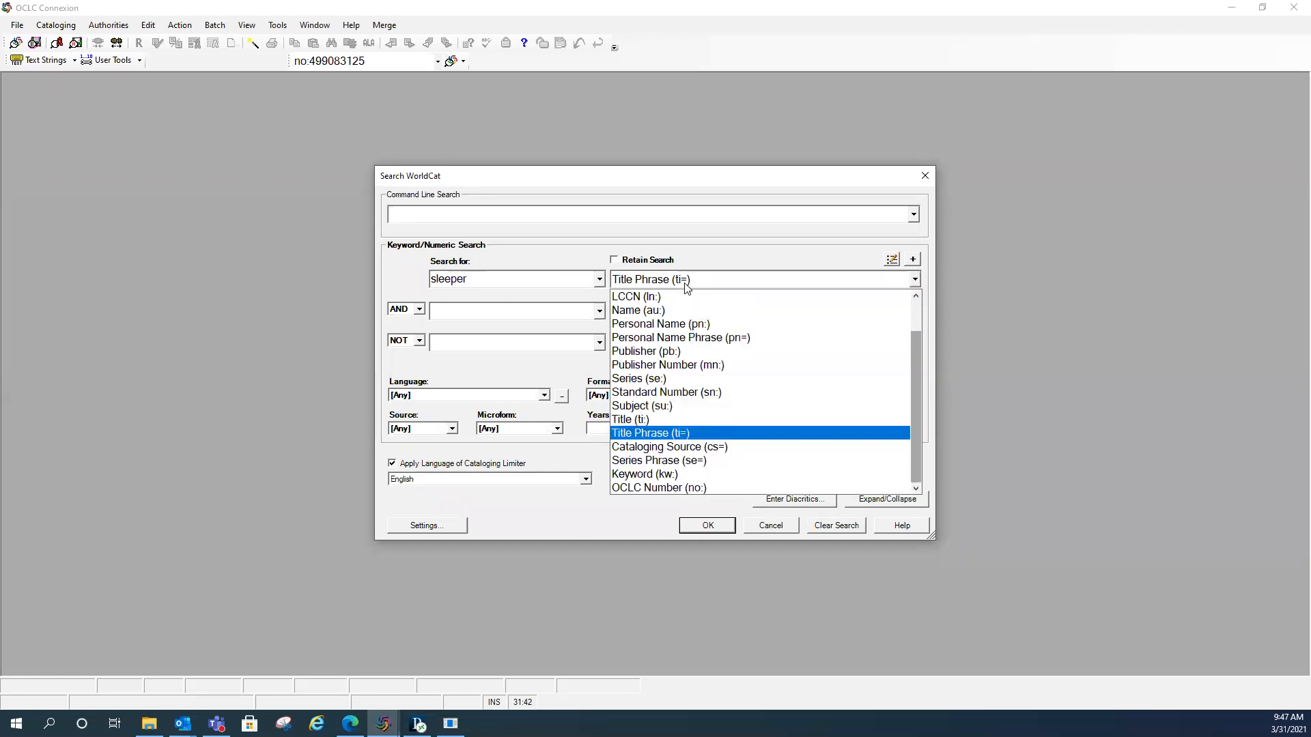
{"action": "left_click", "coordinate": [649, 421]}
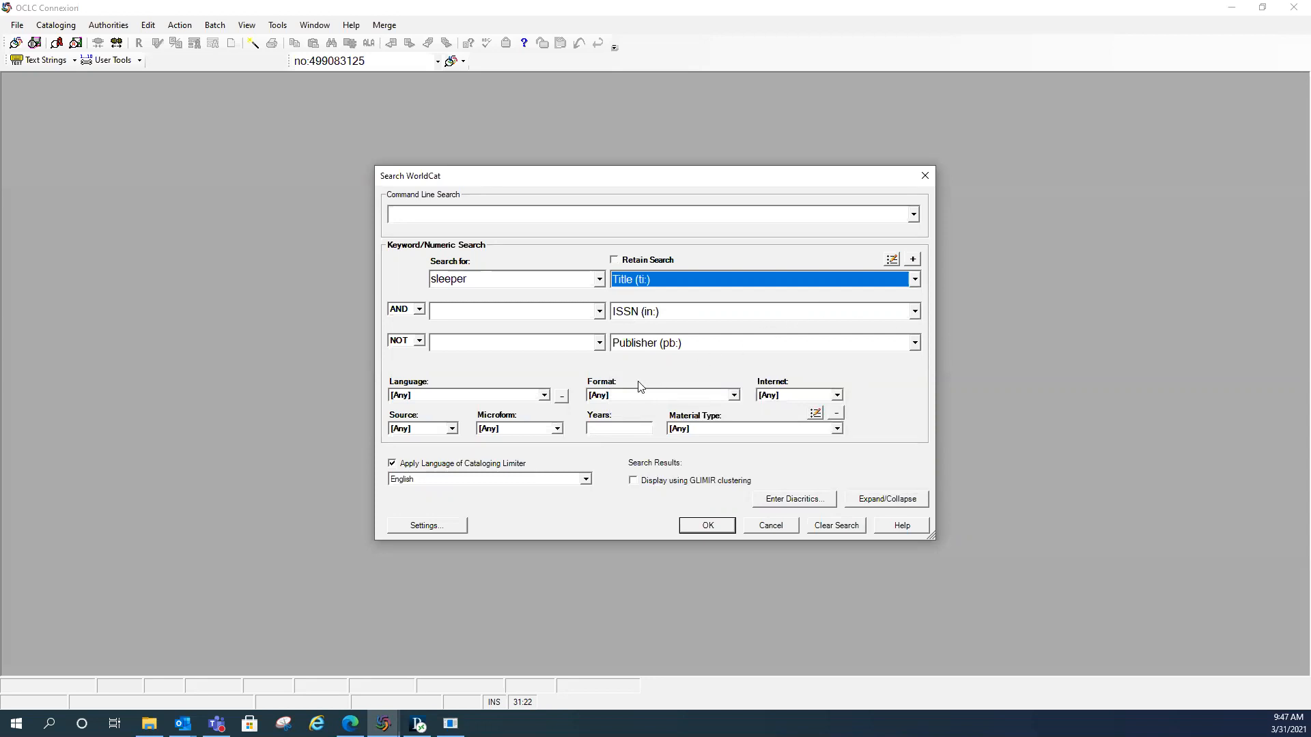
Step: Add "allen" as the second search term, combined with AND and using the Personal Name (pn:) index
{"action": "left_click", "coordinate": [419, 311]}
{"action": "left_click", "coordinate": [419, 312]}
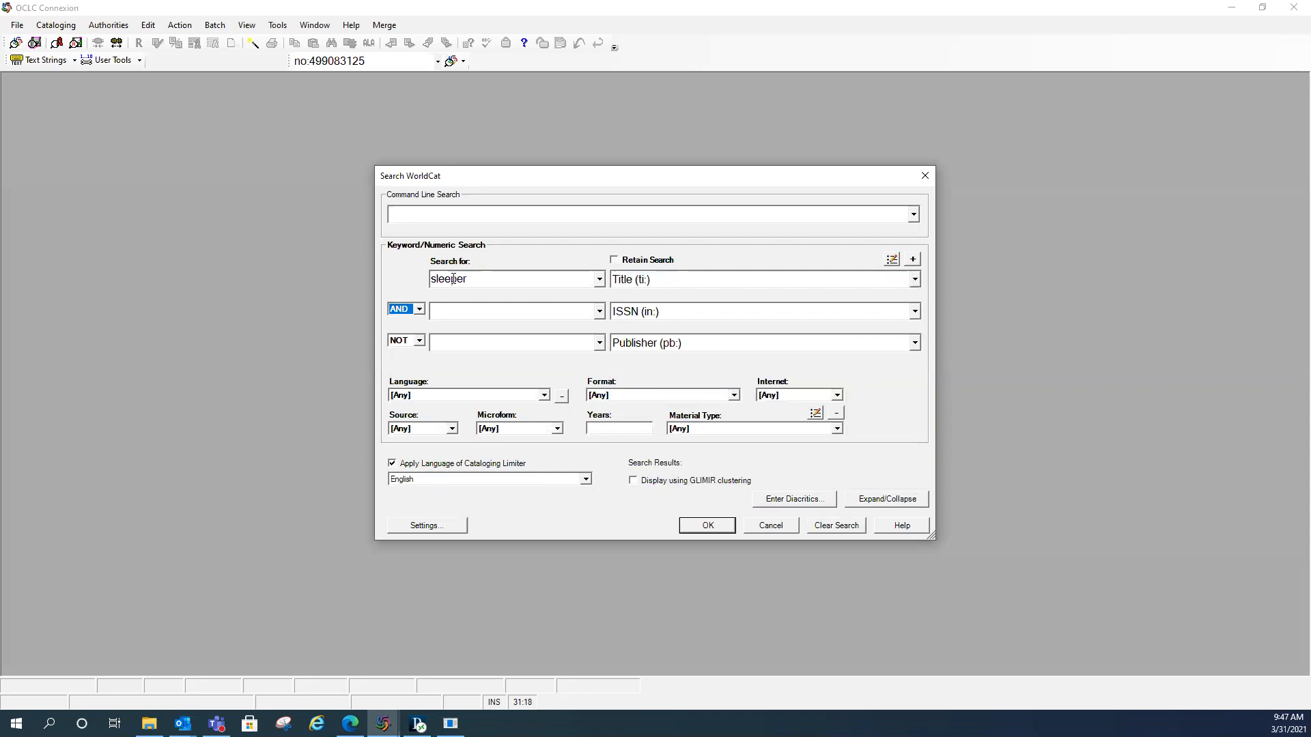
{"action": "left_click", "coordinate": [453, 312]}
{"action": "type", "text": "allen"}
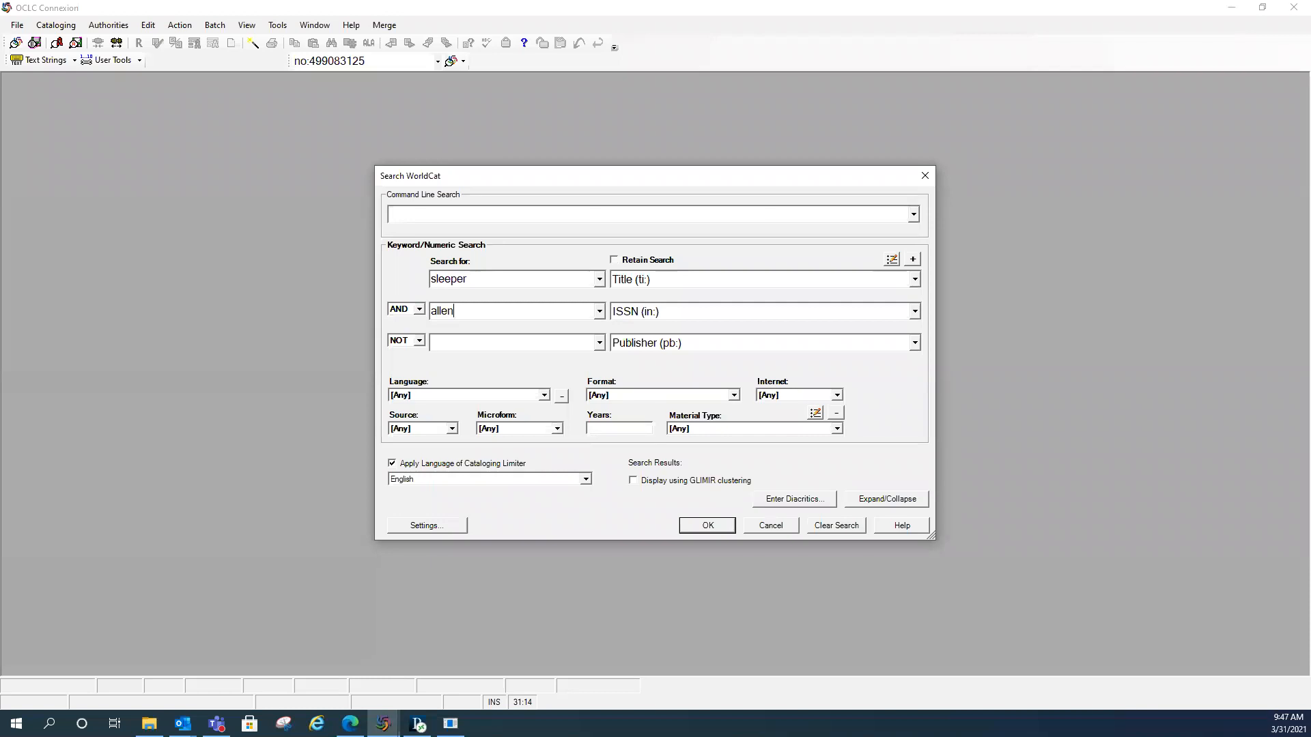
{"action": "left_click", "coordinate": [915, 312]}
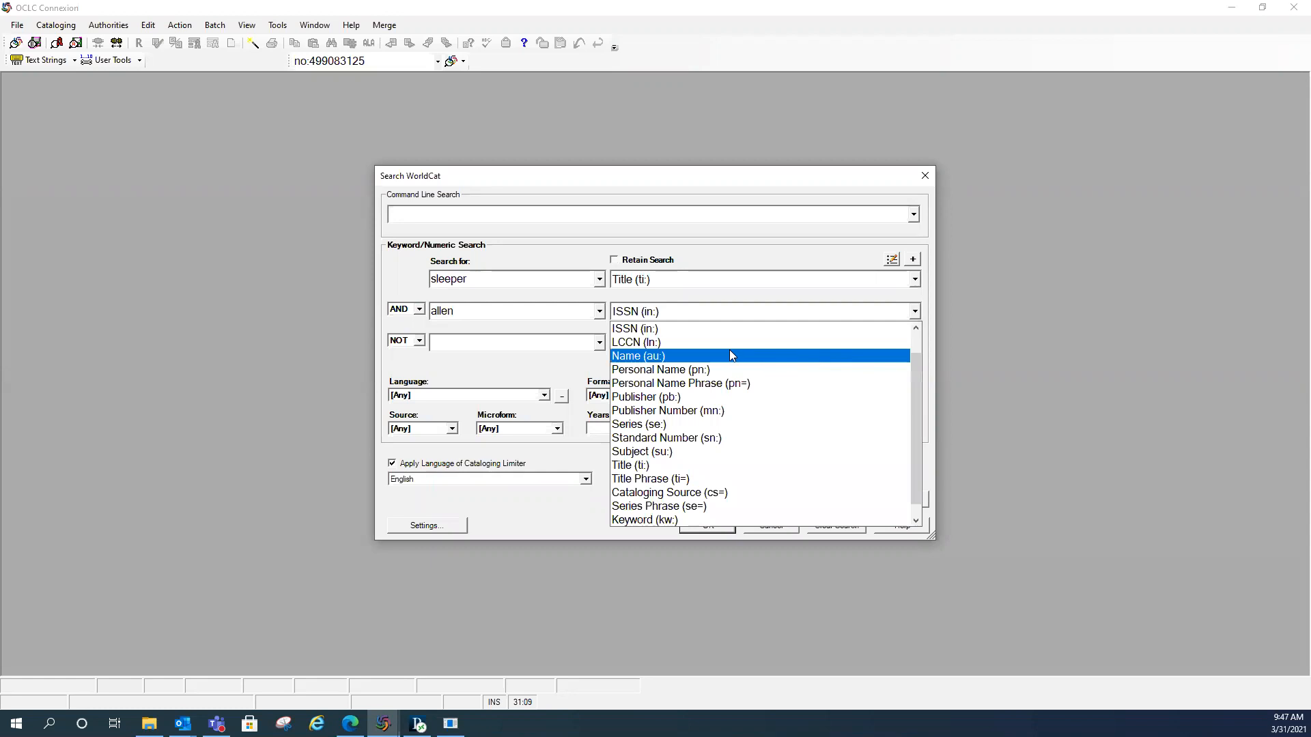
{"action": "left_click", "coordinate": [697, 372]}
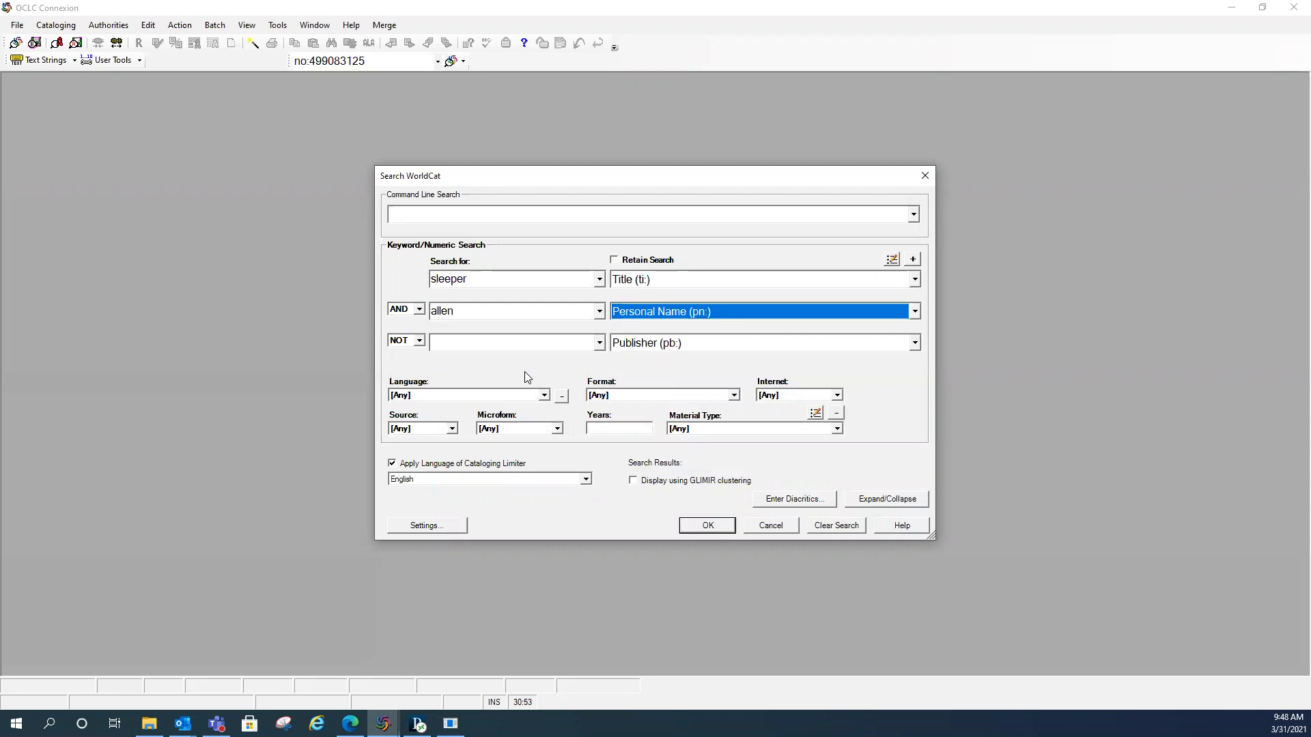
Step: Exclude "mgm" in the Publisher (pb:) index by using it as the third search term with the NOT operator
{"action": "left_click", "coordinate": [419, 342]}
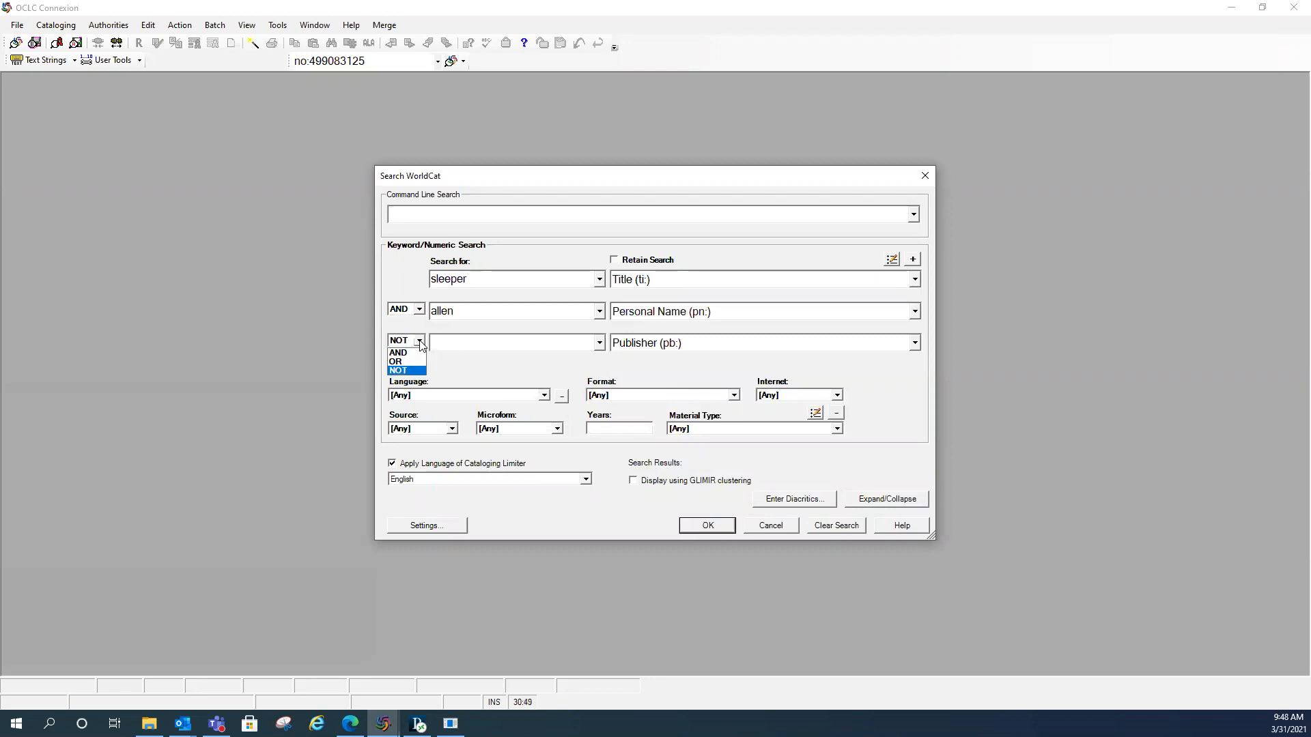
{"action": "left_click", "coordinate": [402, 372]}
{"action": "left_click", "coordinate": [455, 342]}
{"action": "type", "text": "mgm"}
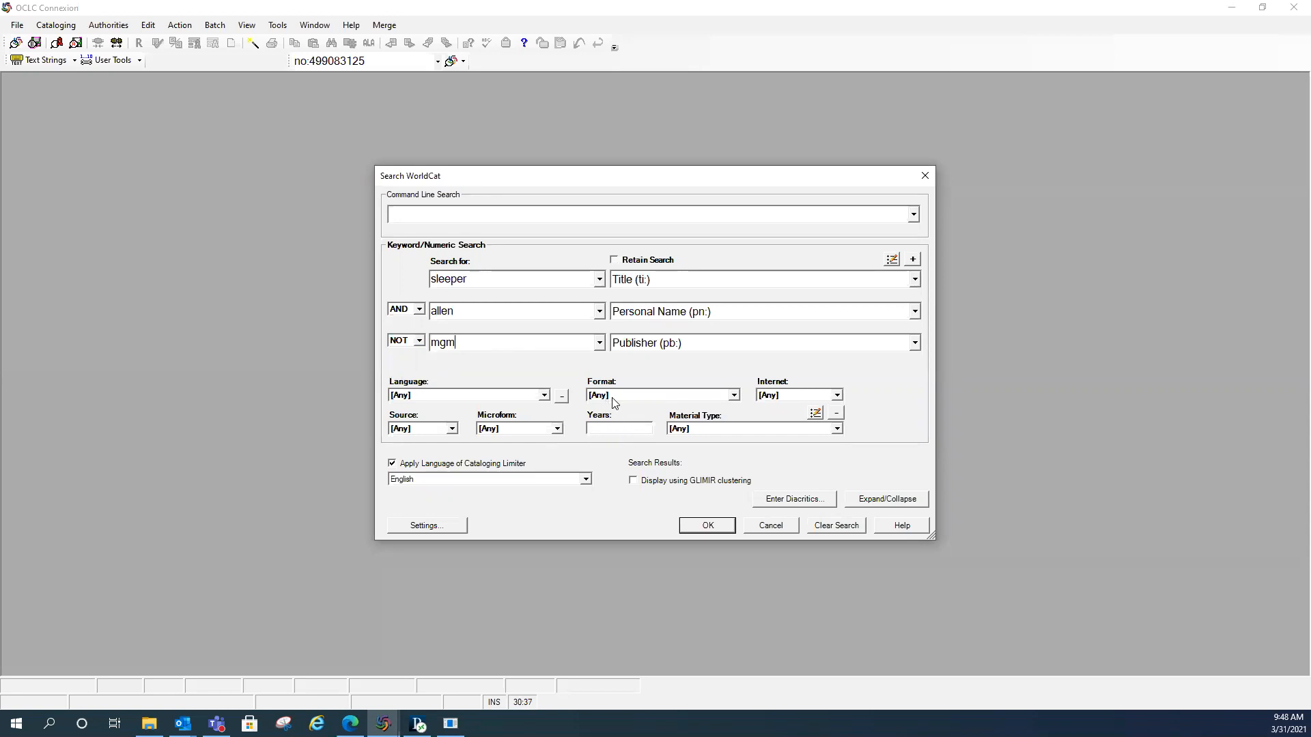
Step: Limit the search to the Visual Materials format and the DVD video (dvv) material type
{"action": "left_click", "coordinate": [732, 396]}
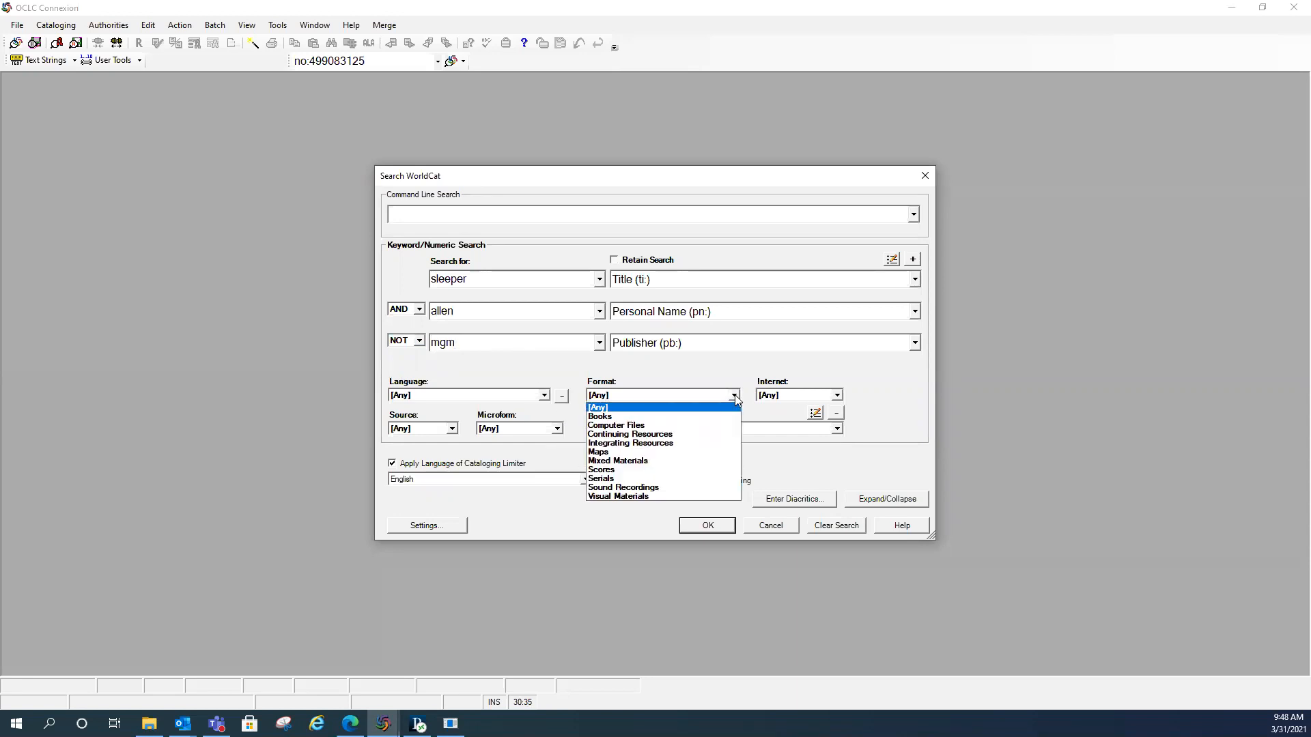
{"action": "left_click", "coordinate": [634, 497]}
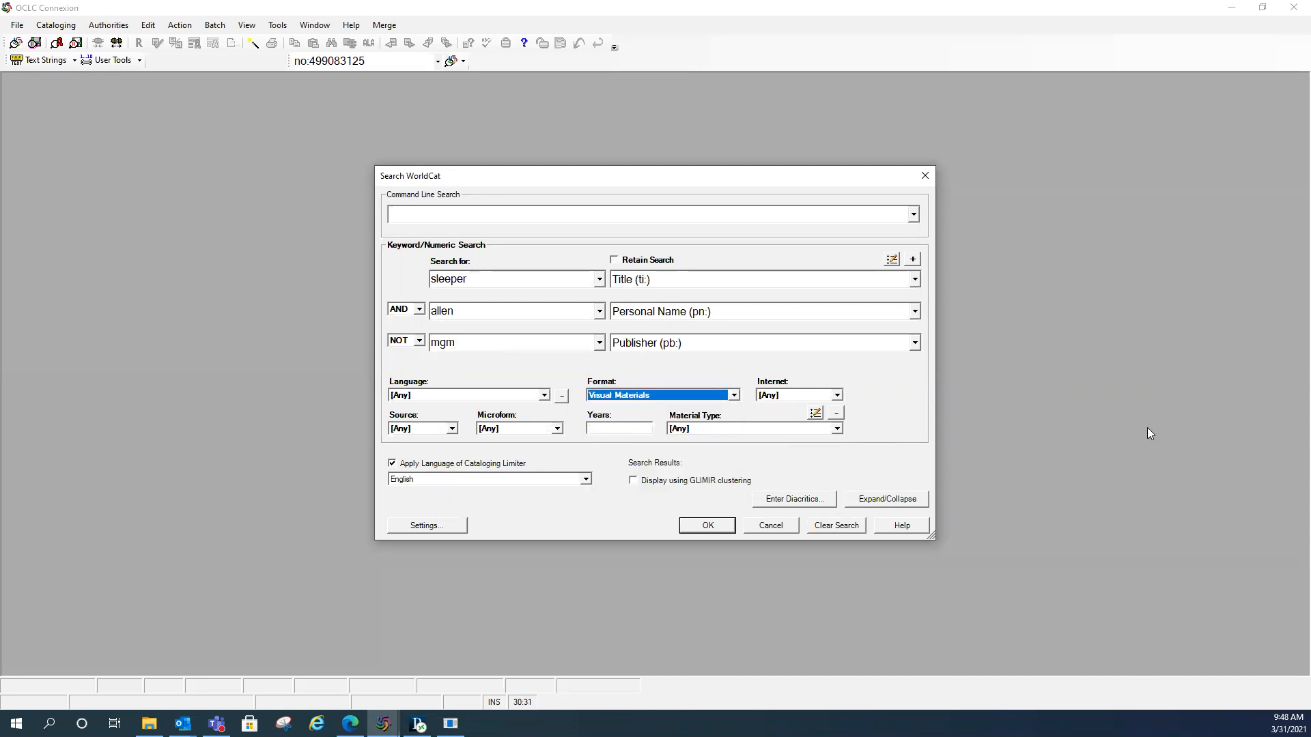
{"action": "left_click", "coordinate": [837, 430]}
{"action": "left_click_drag", "start_coordinate": [838, 453], "coordinate": [837, 478]}
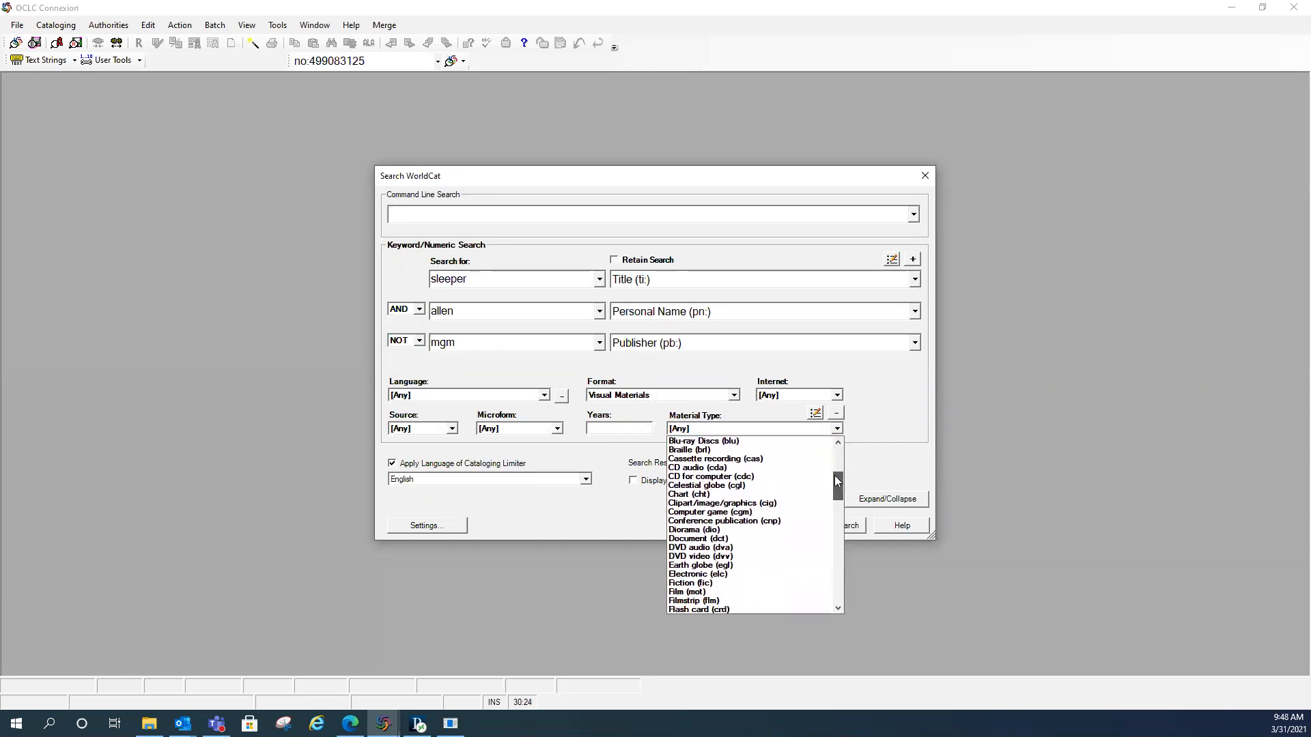
{"action": "left_click", "coordinate": [720, 557]}
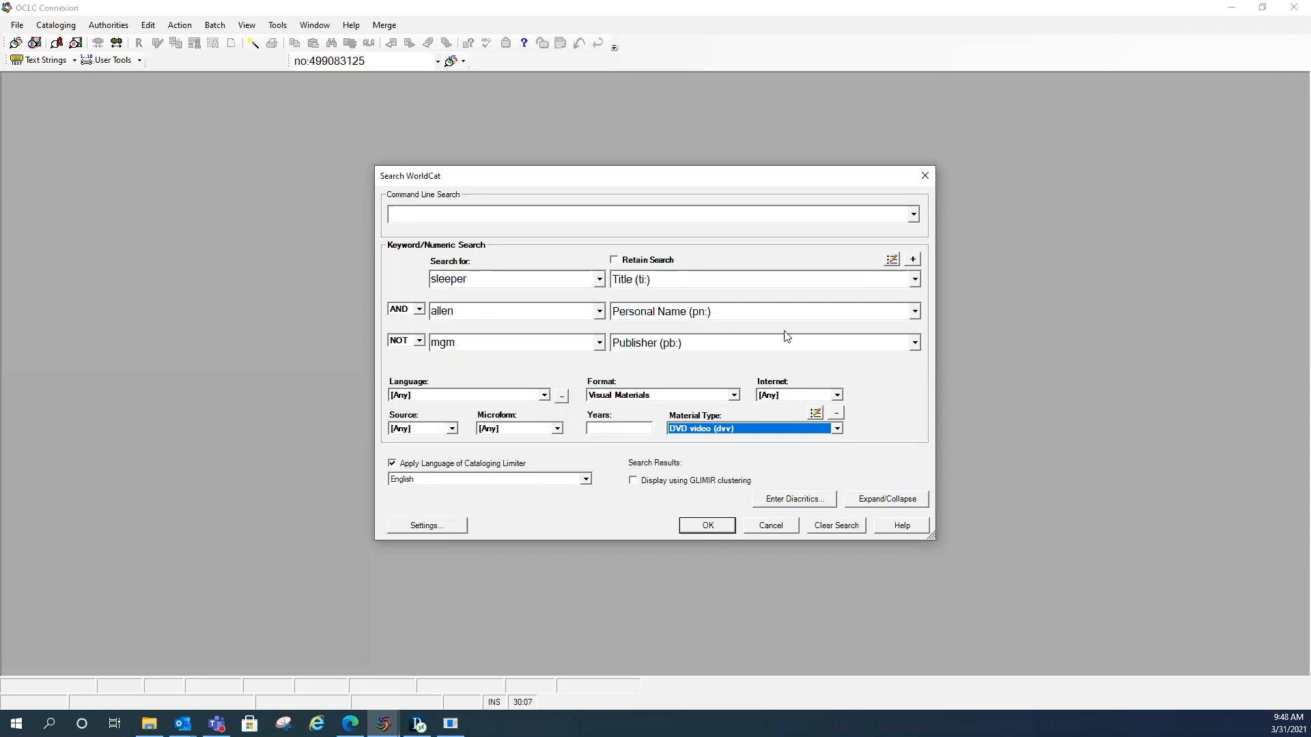
Step: Run the WorldCat search with Retain Search enabled, and close the results list
{"action": "left_click", "coordinate": [616, 260]}
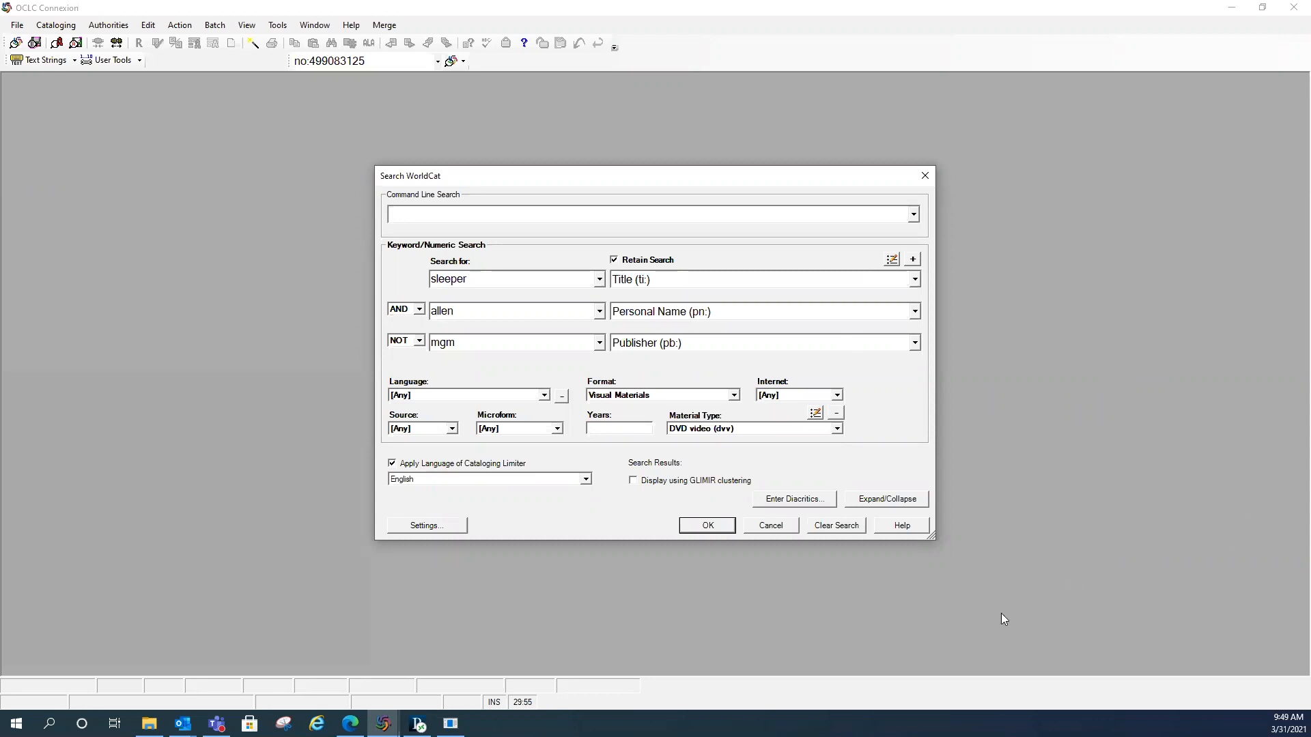
{"action": "left_click", "coordinate": [713, 525]}
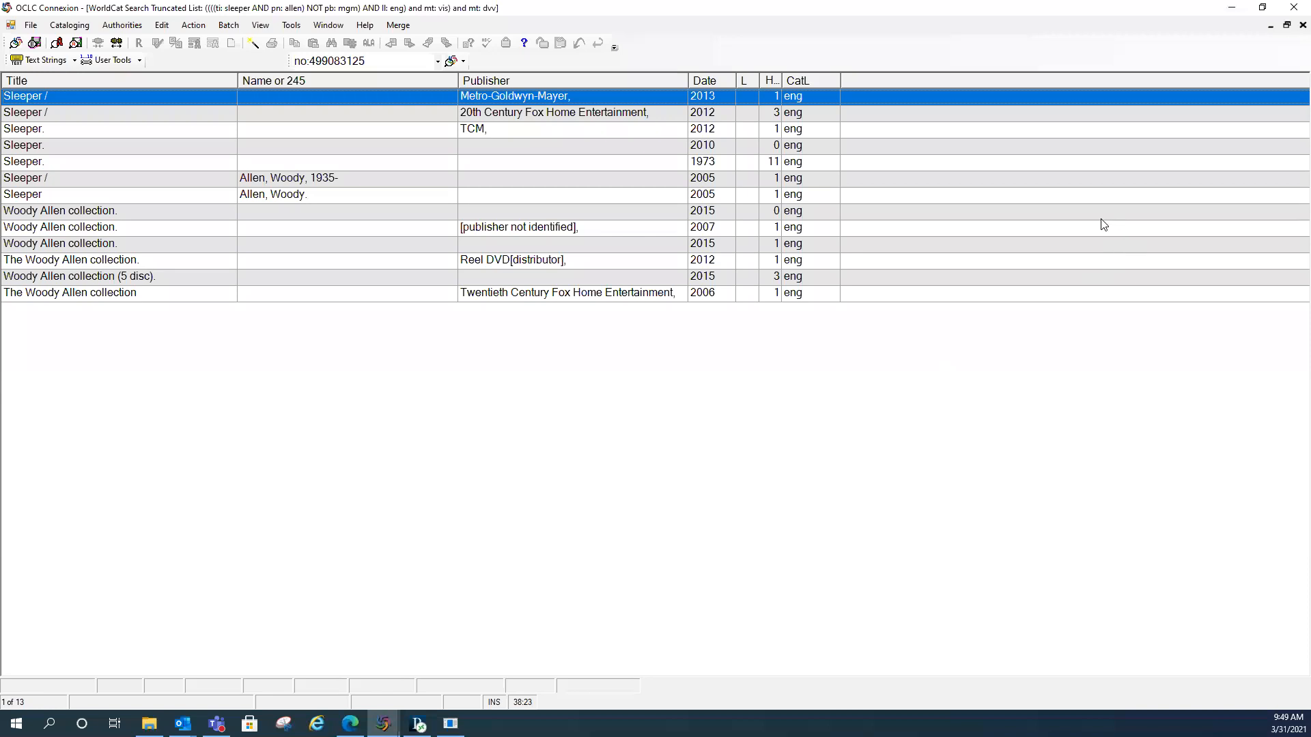
{"action": "left_click", "coordinate": [1303, 25]}
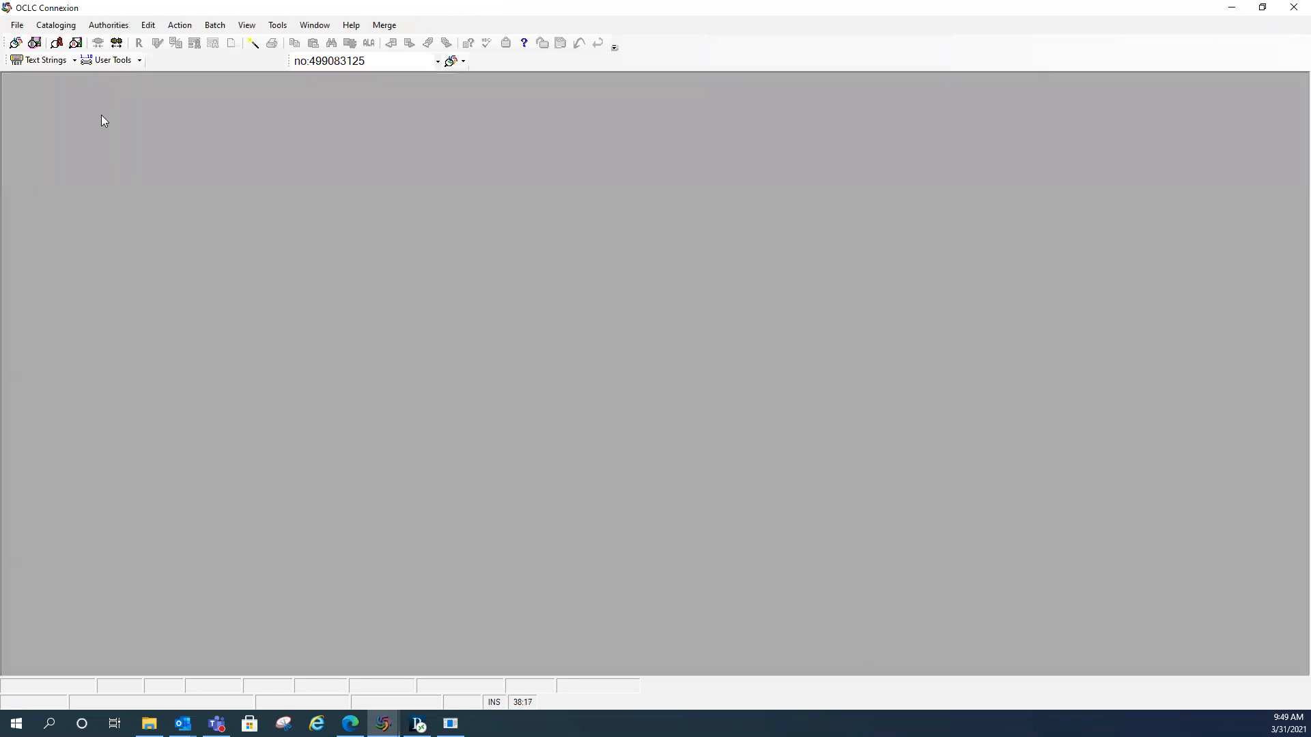
Step: Reopen the WorldCat search, clear the retained terms and limiters, and turn off Retain Search
{"action": "left_click", "coordinate": [15, 43]}
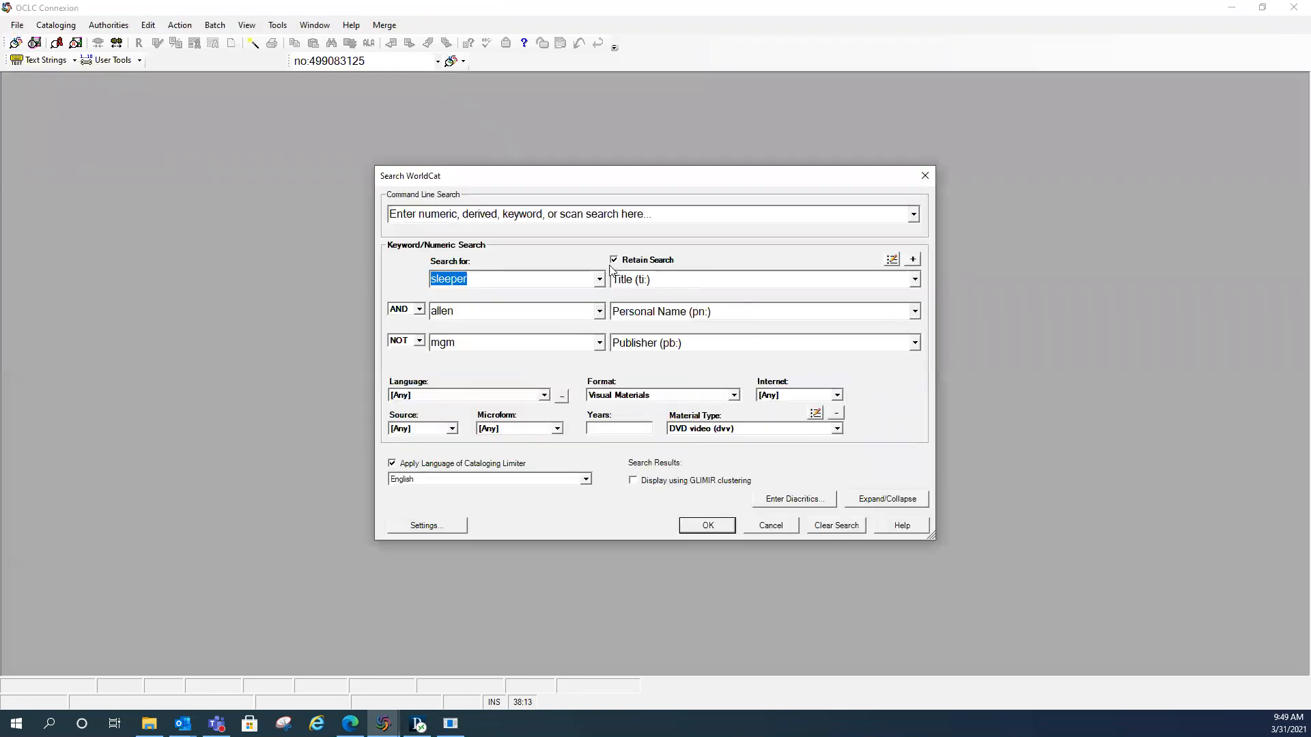
{"action": "left_click", "coordinate": [614, 260]}
{"action": "left_click", "coordinate": [832, 528]}
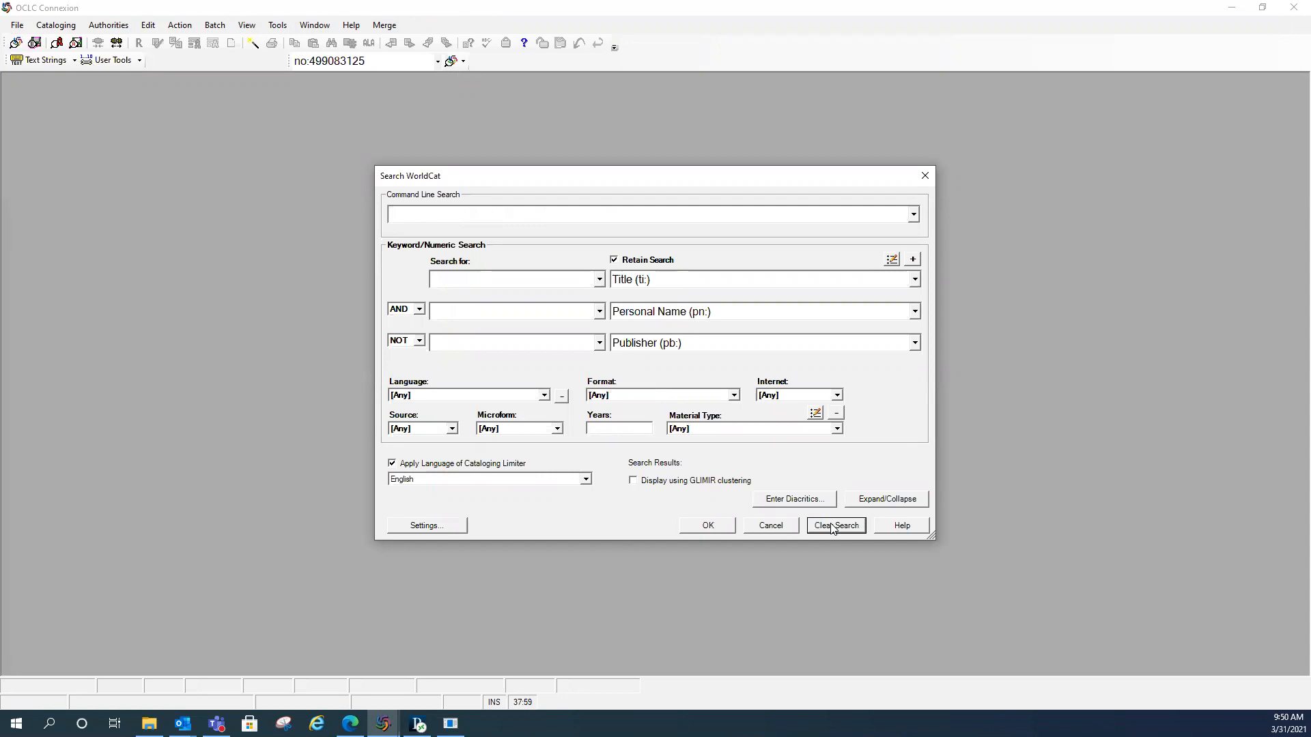
{"action": "left_click", "coordinate": [614, 261]}
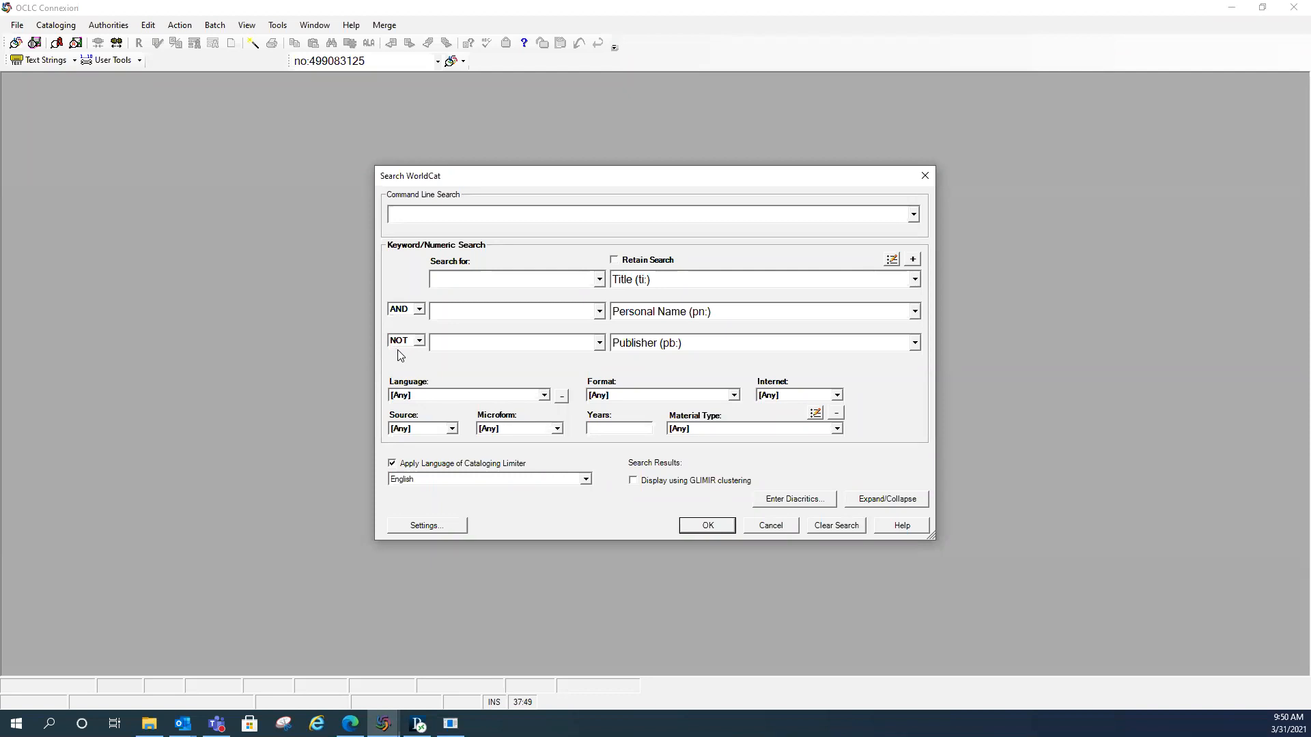
Step: Set the third search row's operator to AND and turn off the Language of Cataloging limiter
{"action": "left_click", "coordinate": [420, 343]}
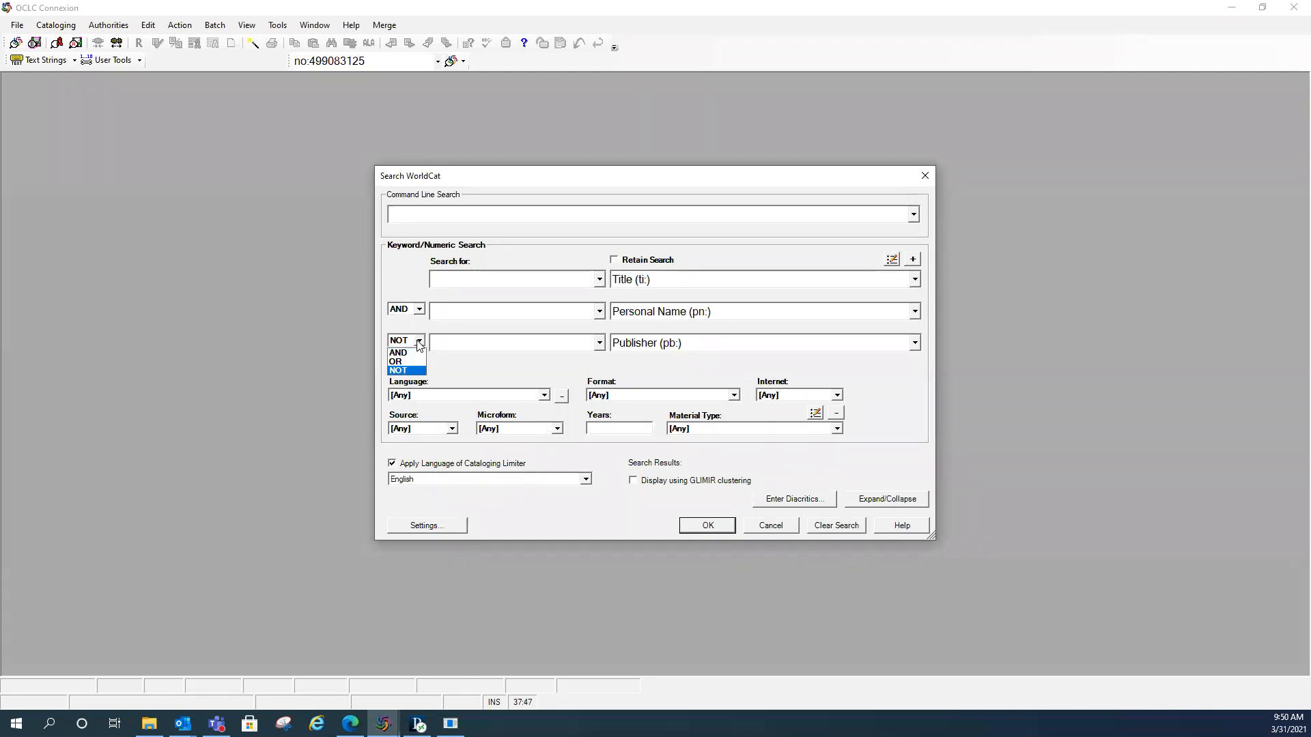
{"action": "left_click", "coordinate": [410, 353]}
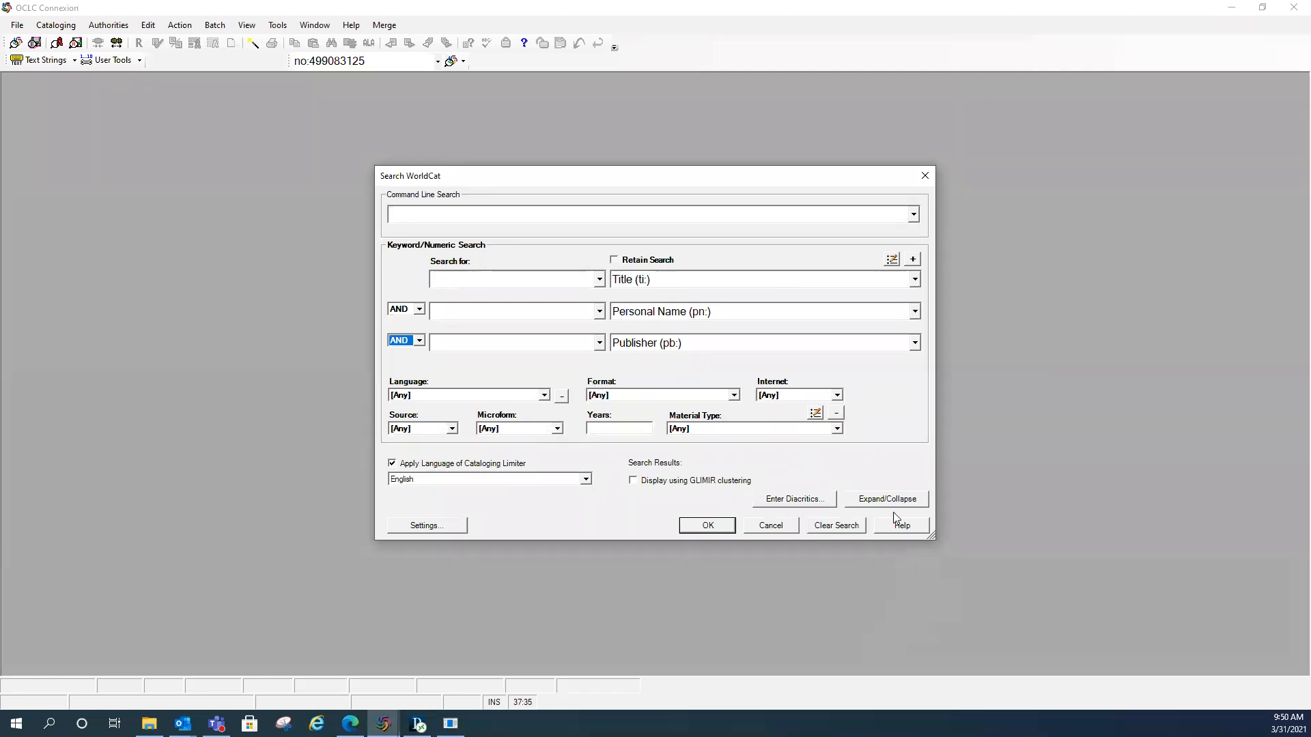
{"action": "left_click", "coordinate": [393, 465]}
Step: Search WorldCat for the title "cat n the hat" and personal name "seuss", limited to Books from 2008-2011
{"action": "type", "text": "cat n th"}
{"action": "type", "text": "e hat"}
{"action": "type", "text": "seuss"}
{"action": "left_click", "coordinate": [734, 395]}
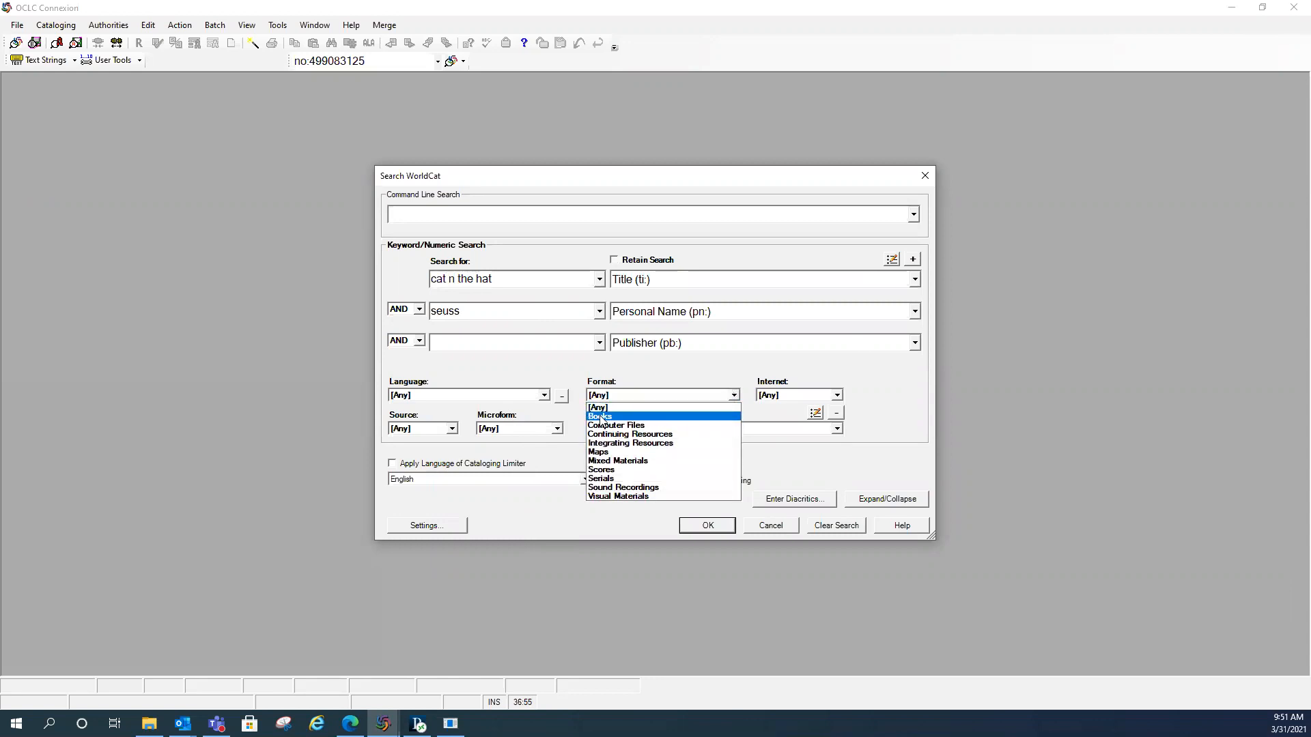
{"action": "left_click", "coordinate": [600, 418]}
{"action": "left_click", "coordinate": [602, 429]}
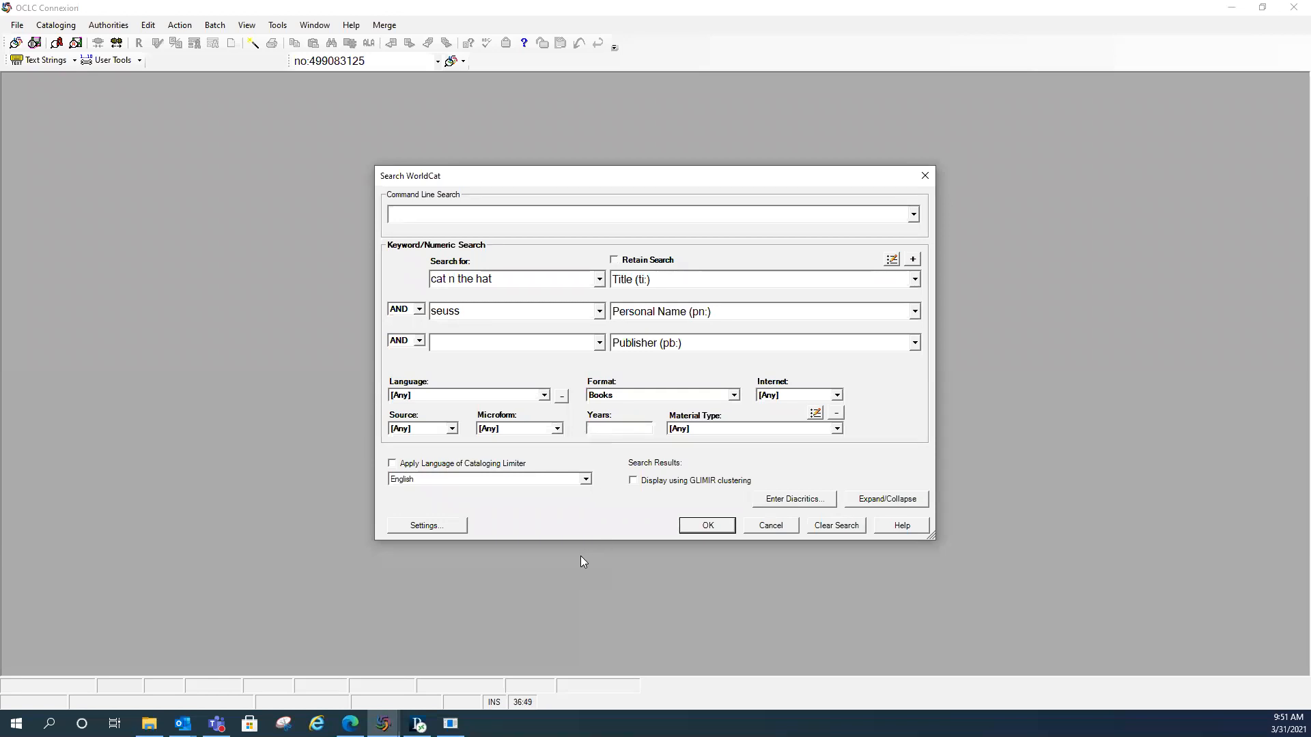
{"action": "type", "text": "2008-2011"}
{"action": "left_click", "coordinate": [705, 527]}
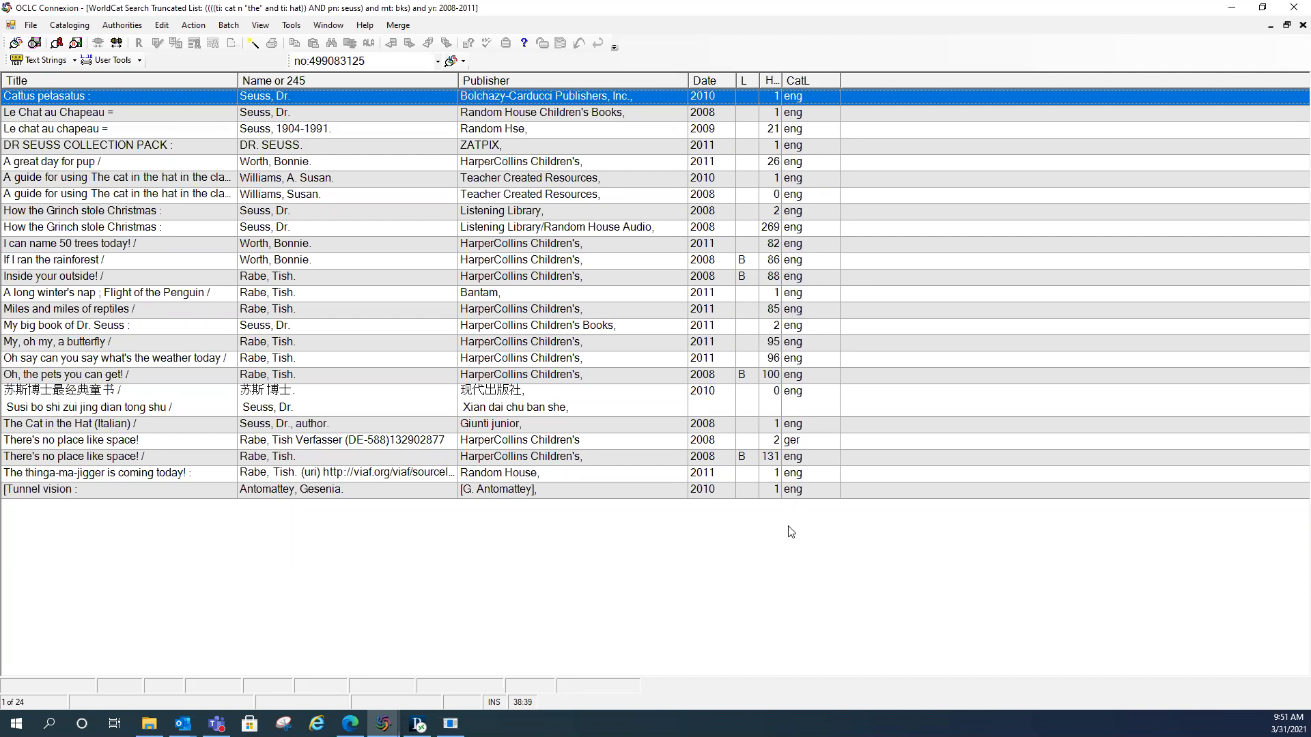
Step: Open the German-cataloged record for "There's no place like space!", examine its 245, 040 and 300 fields, and close it
{"action": "double_click", "coordinate": [791, 445]}
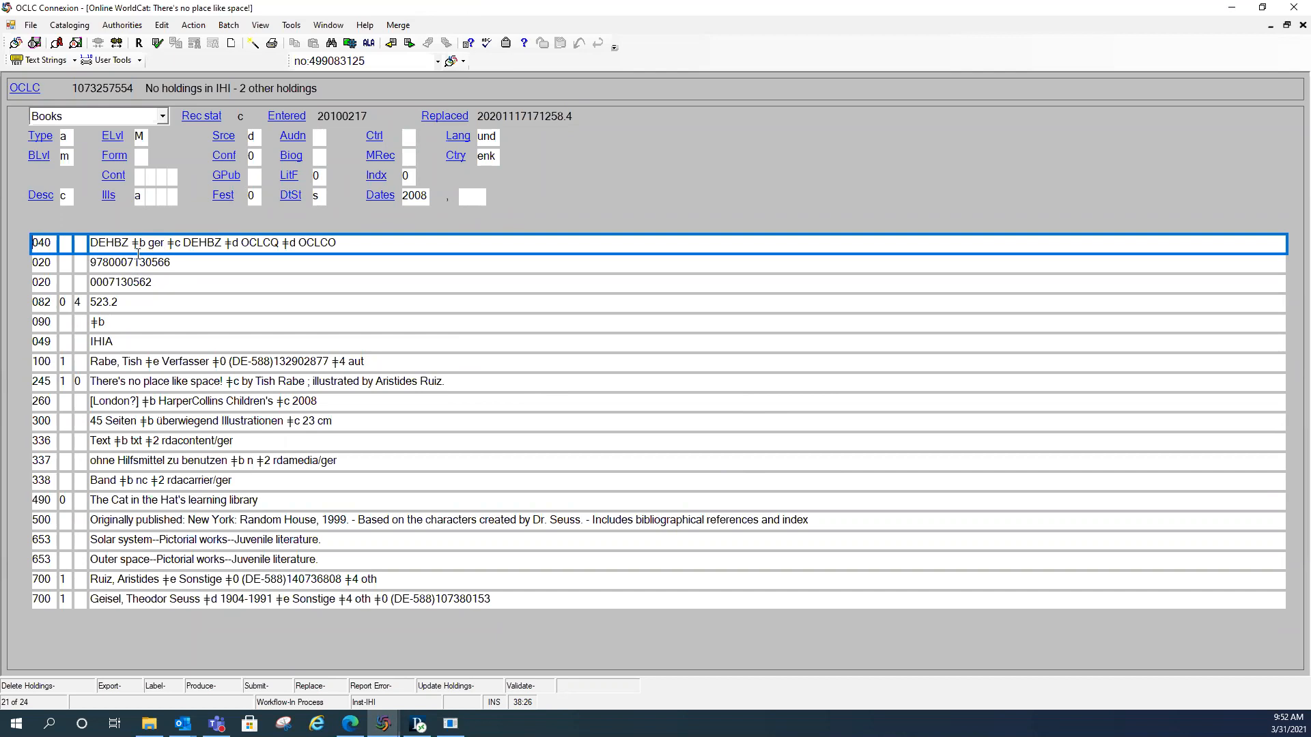
{"action": "left_click_drag", "start_coordinate": [91, 381], "coordinate": [219, 378]}
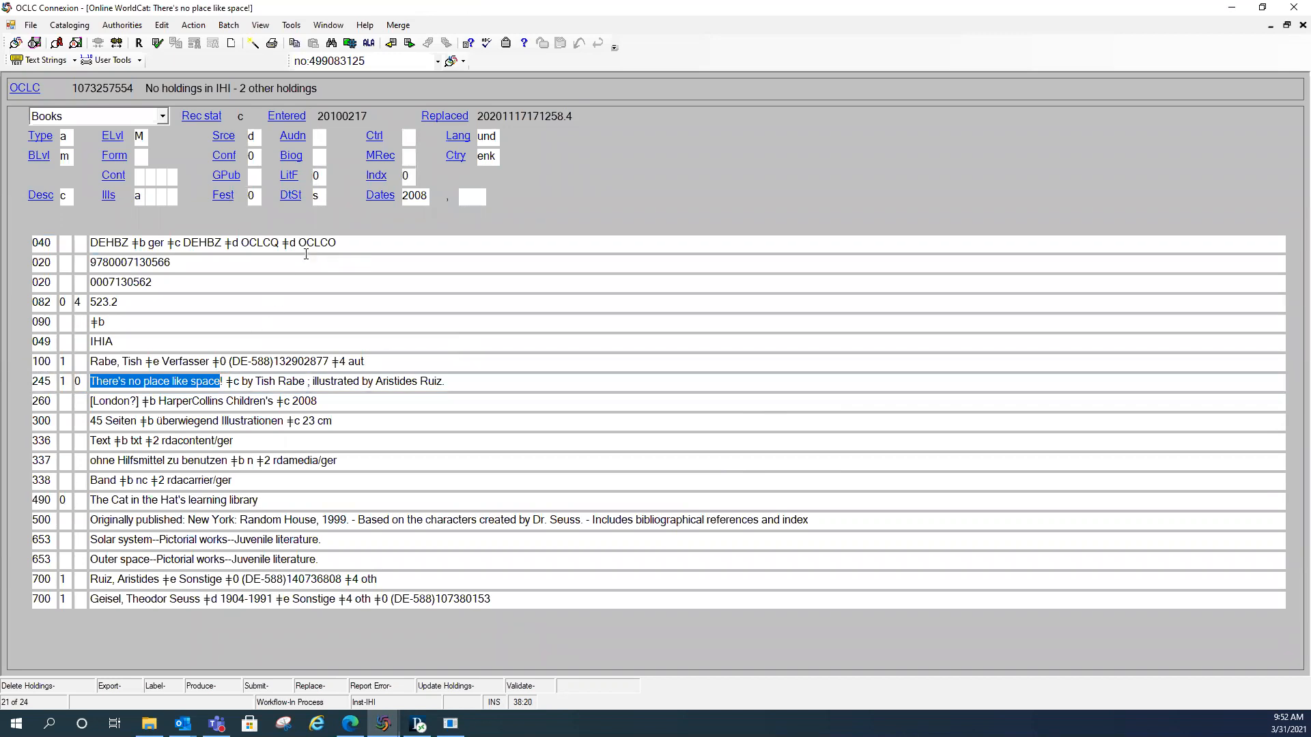
{"action": "left_click", "coordinate": [151, 243]}
{"action": "left_click_drag", "start_coordinate": [155, 242], "coordinate": [162, 243]}
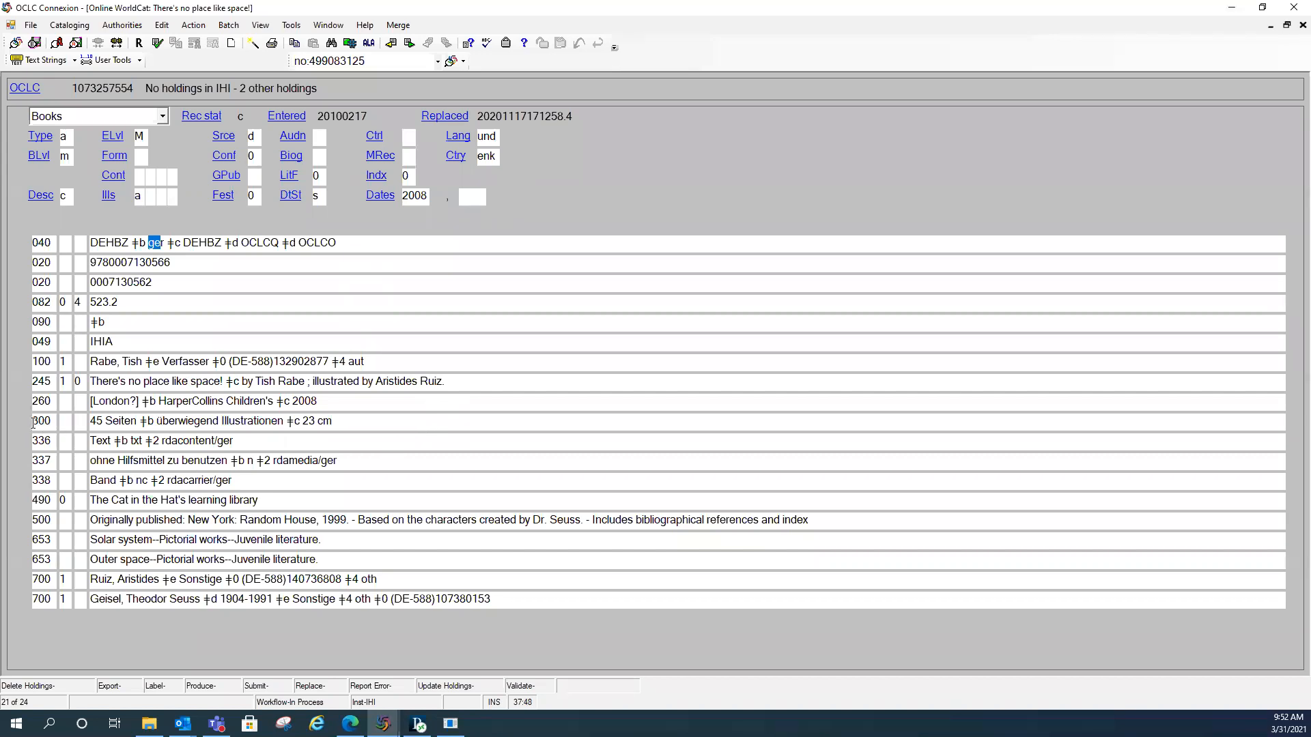
{"action": "left_click_drag", "start_coordinate": [105, 420], "coordinate": [283, 421]}
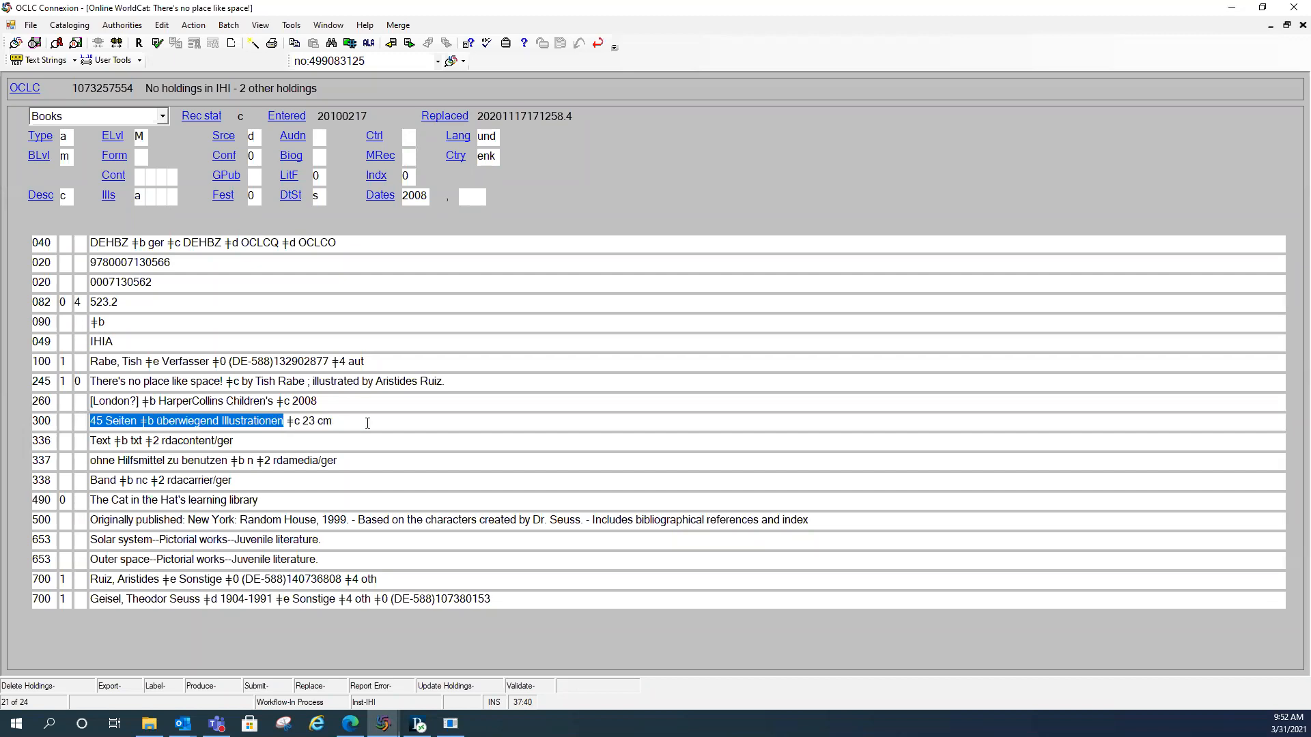
{"action": "left_click", "coordinate": [366, 418]}
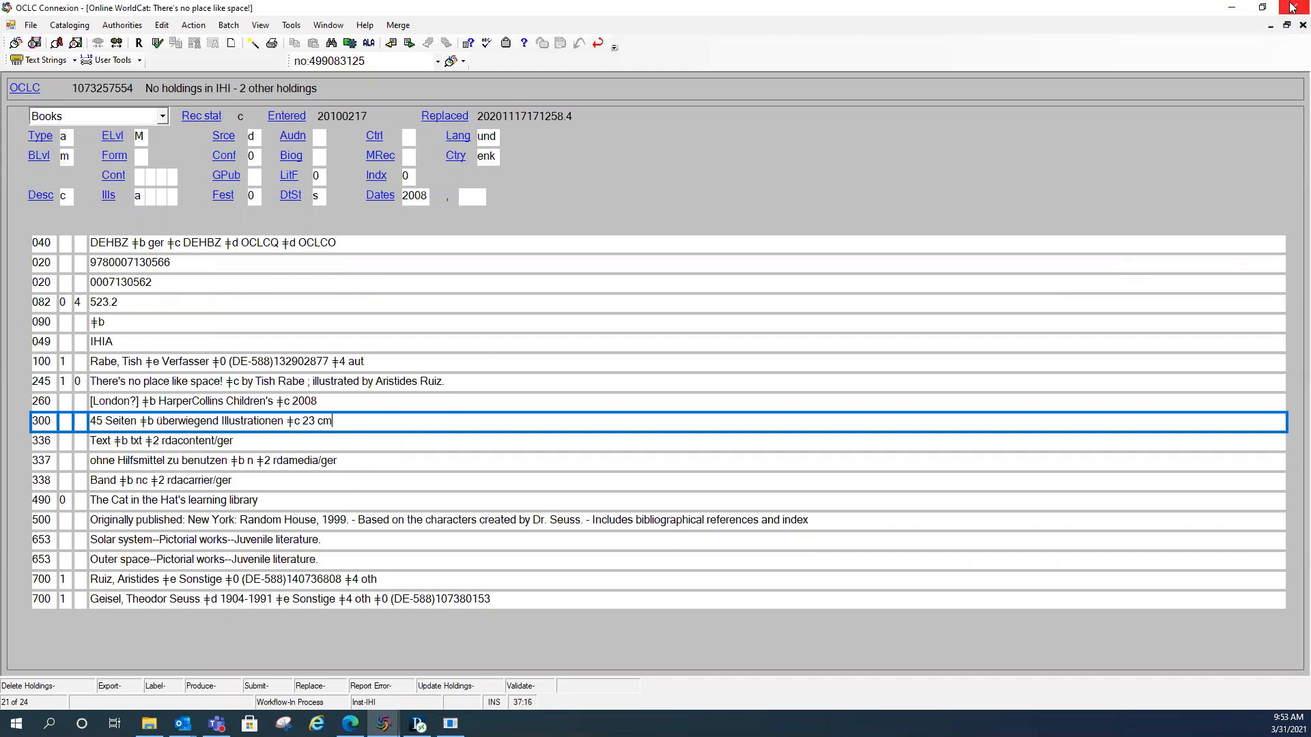
{"action": "left_click", "coordinate": [1301, 25]}
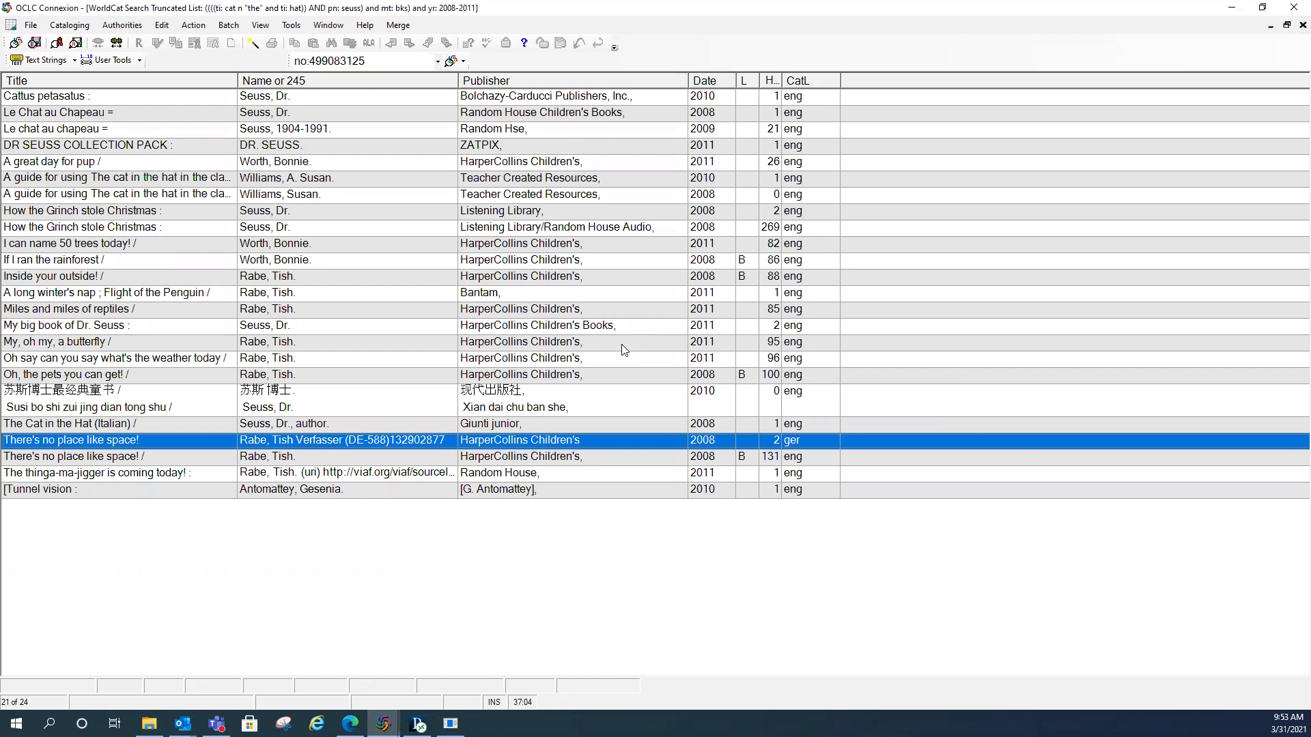
Step: Enter the title "cat in the hat" in a new WorldCat search and turn off the Language of Cataloging limiter
{"action": "key", "text": "F2"}
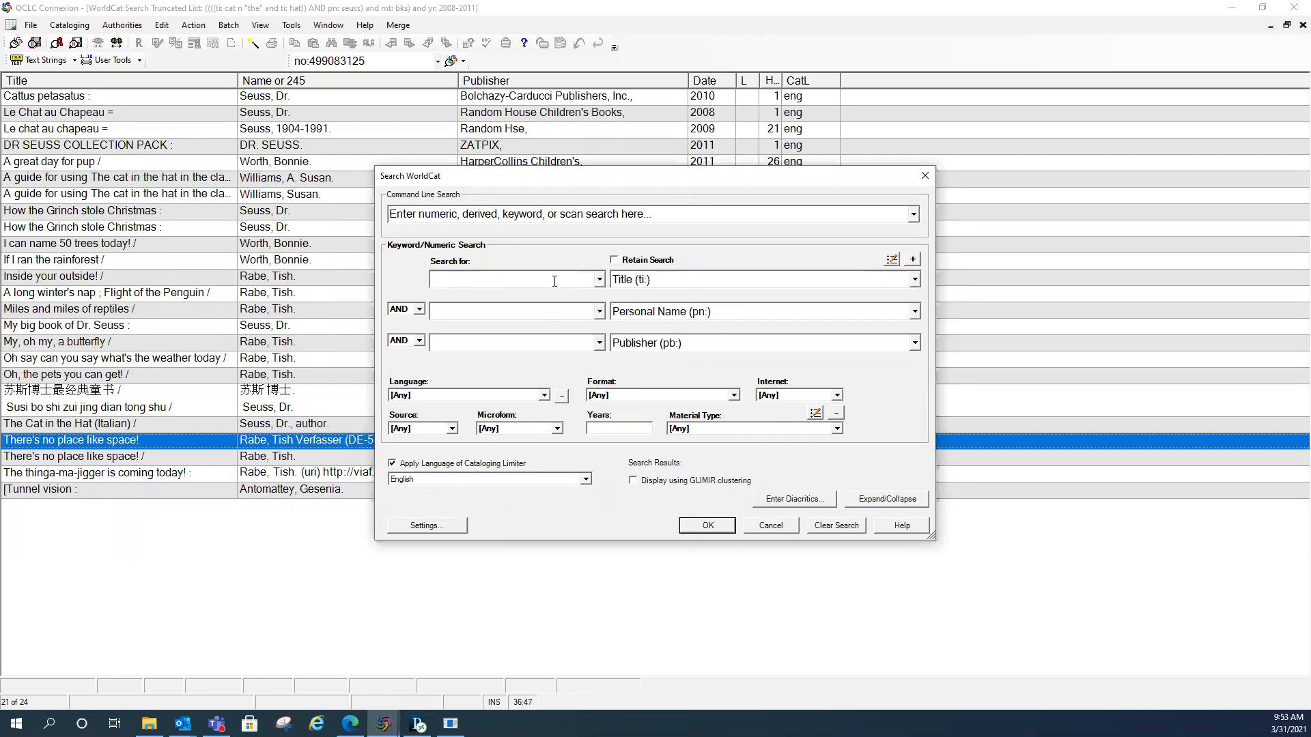
{"action": "left_click", "coordinate": [600, 281]}
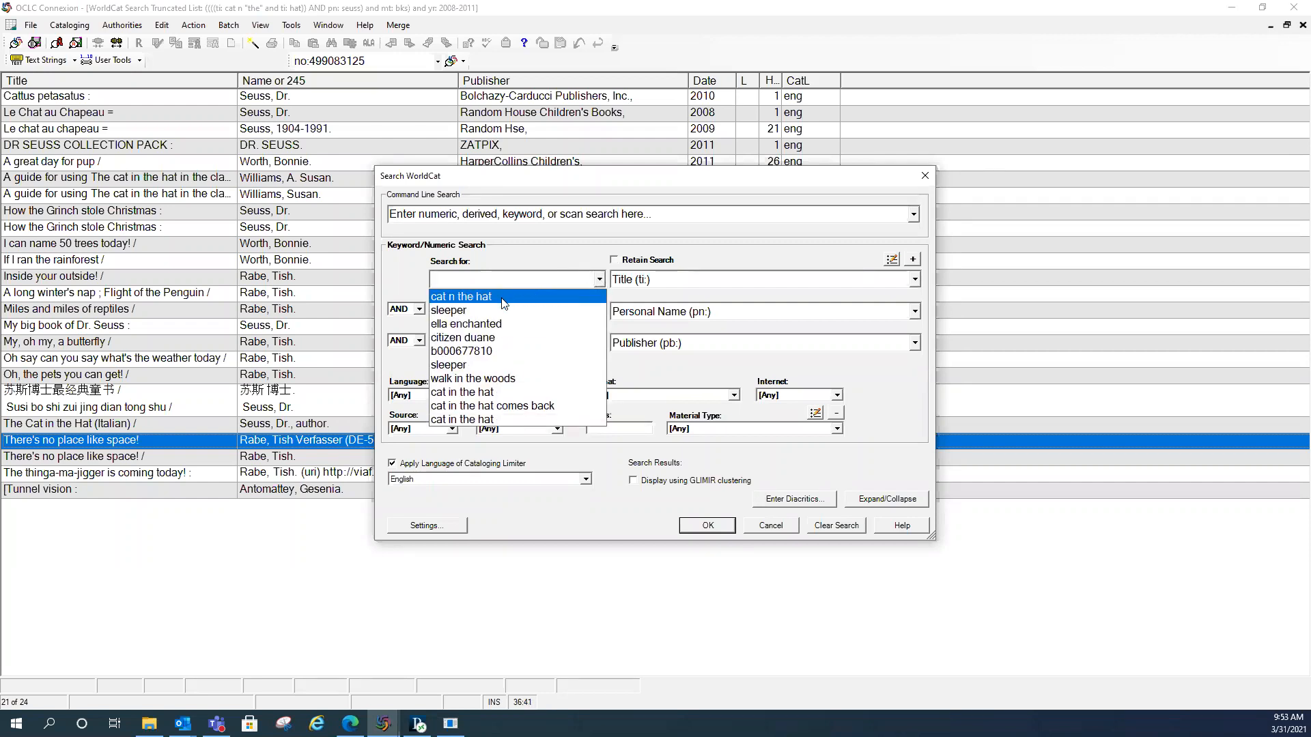
{"action": "left_click", "coordinate": [505, 303]}
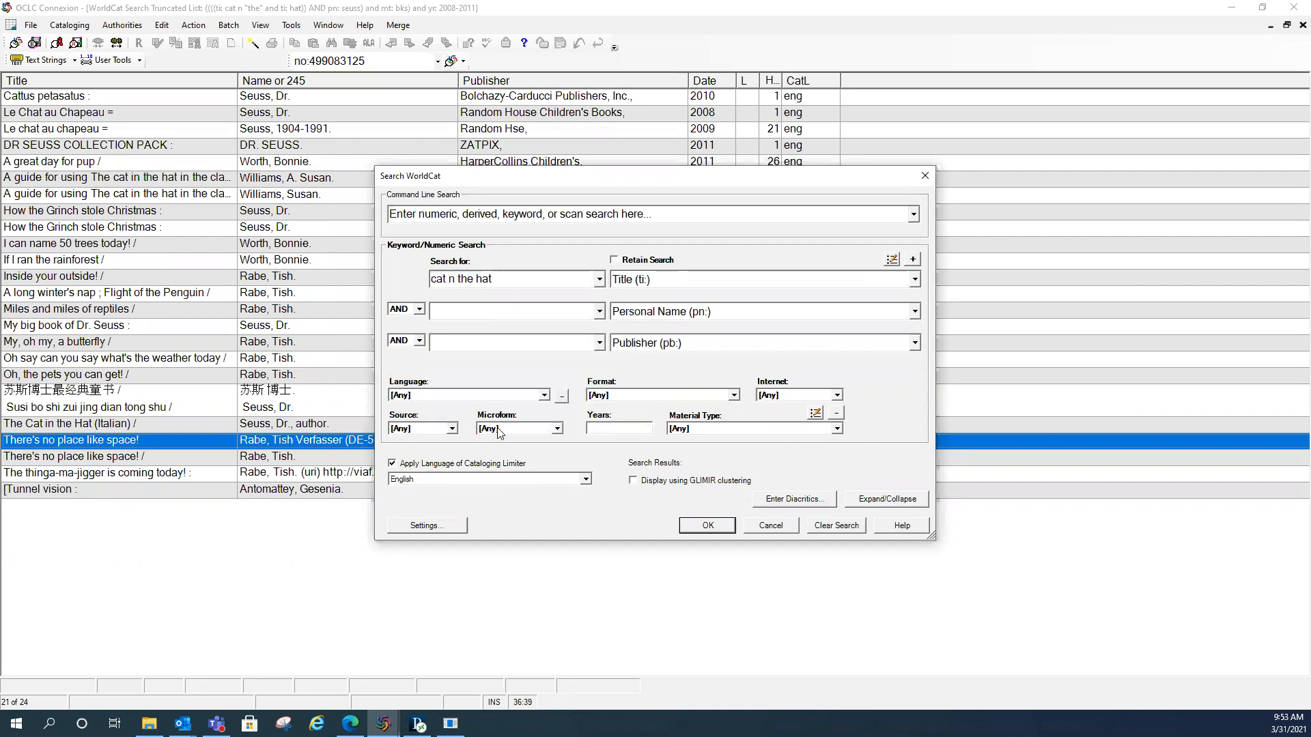
{"action": "type", "text": "i"}
{"action": "left_click", "coordinate": [392, 463]}
{"action": "left_click", "coordinate": [599, 279]}
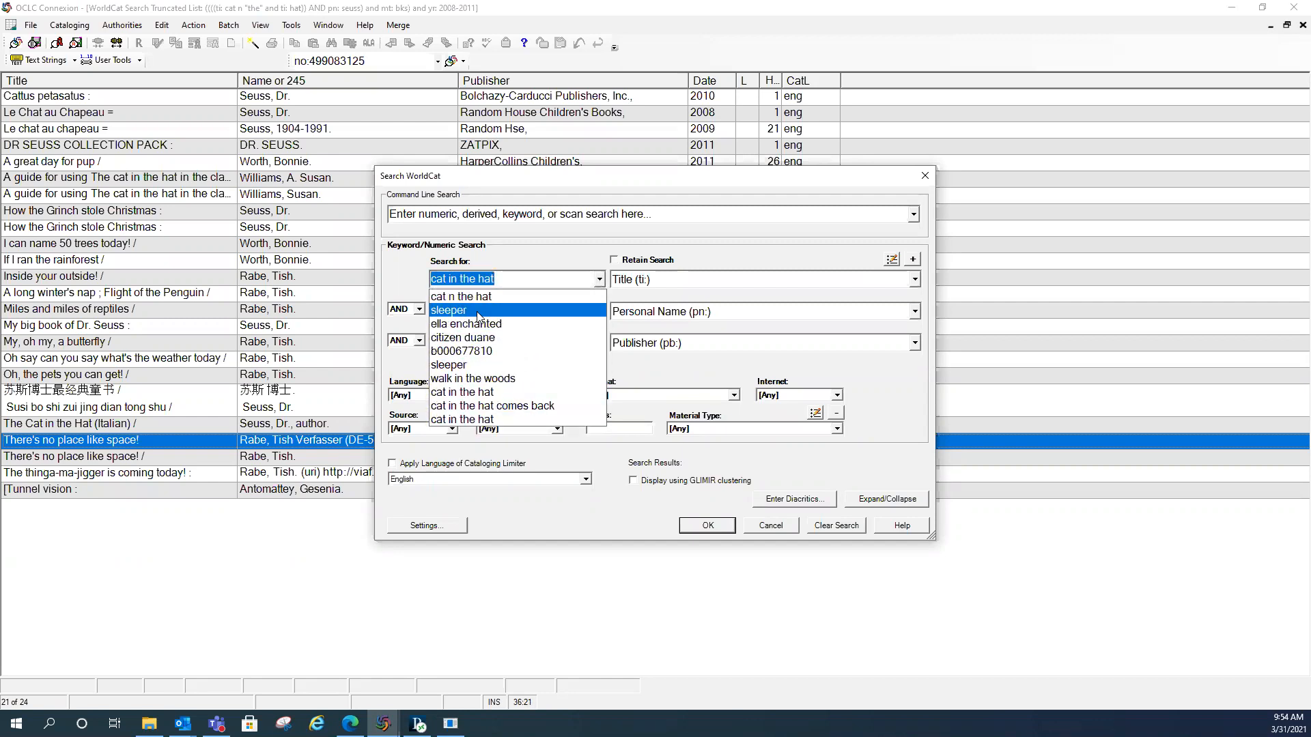
{"action": "left_click", "coordinate": [476, 281]}
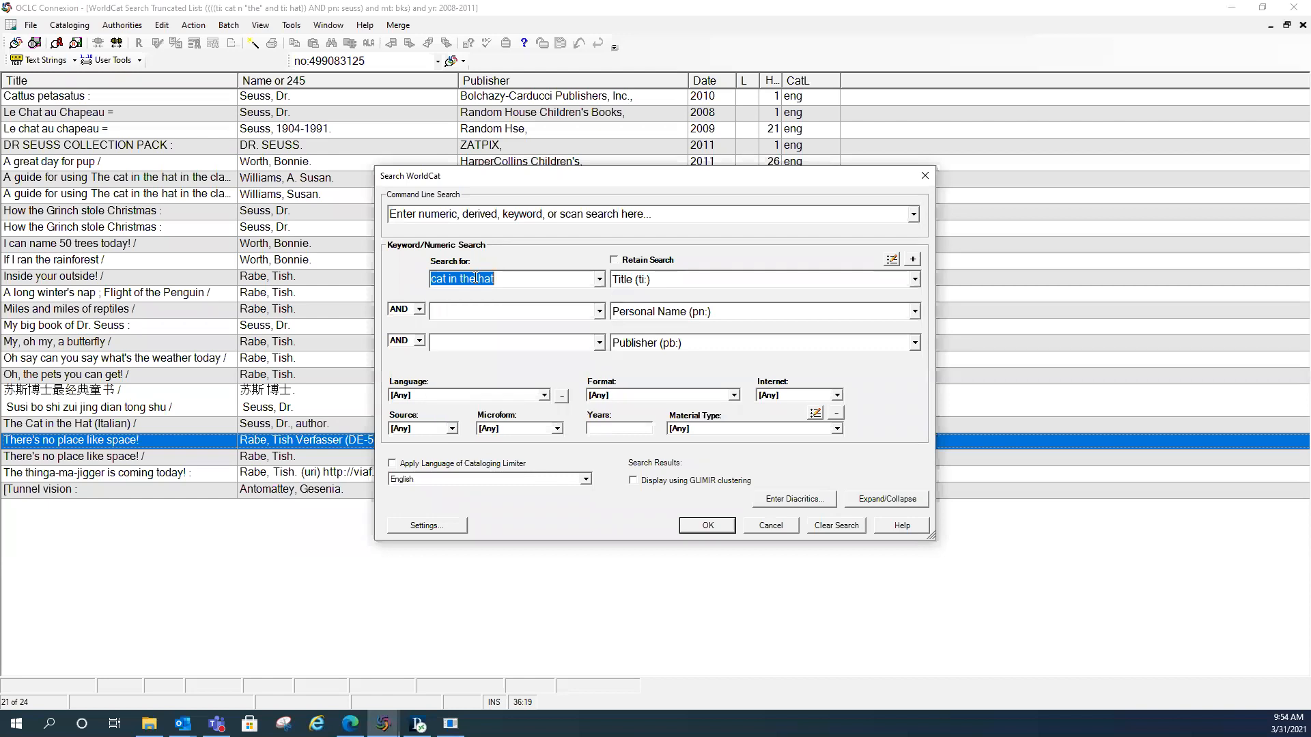
Step: Run the search with the personal name "seuss", Books format and years 2008-2011, and close the results list
{"action": "left_click", "coordinate": [471, 310]}
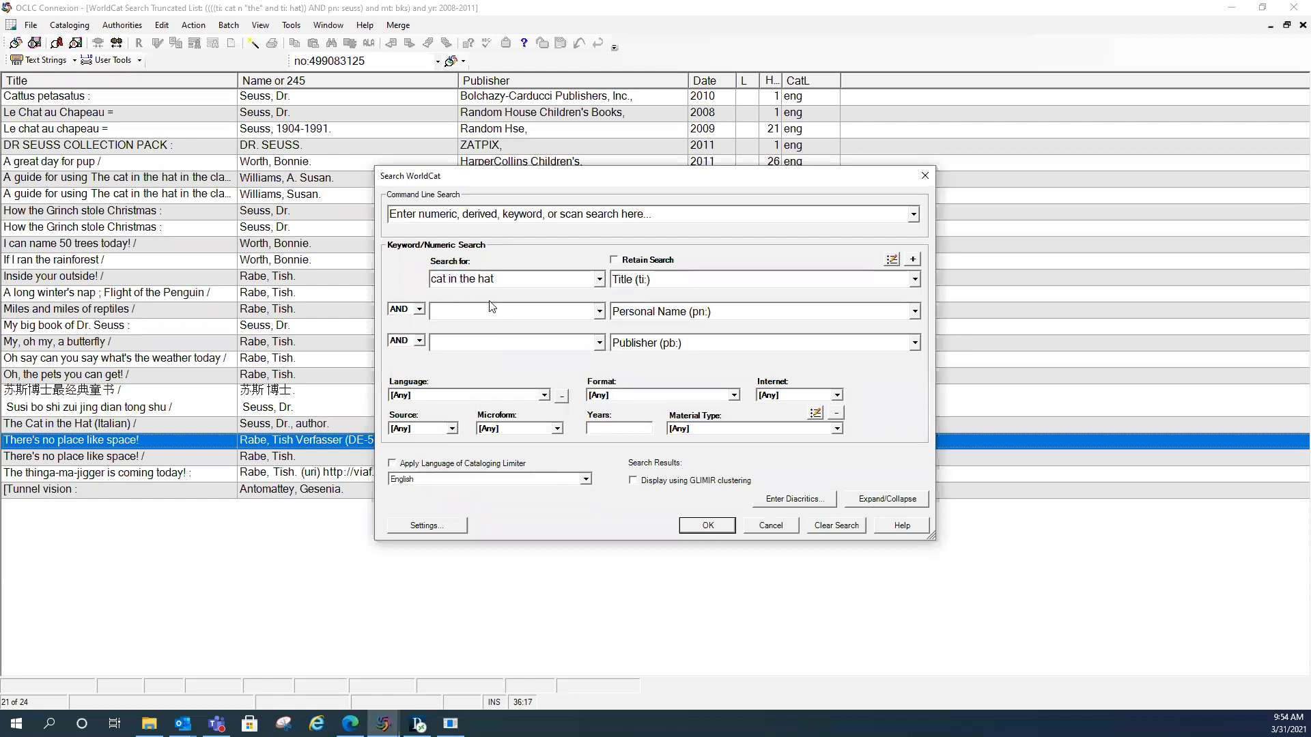
{"action": "key", "text": "Down"}
{"action": "left_click", "coordinate": [614, 396]}
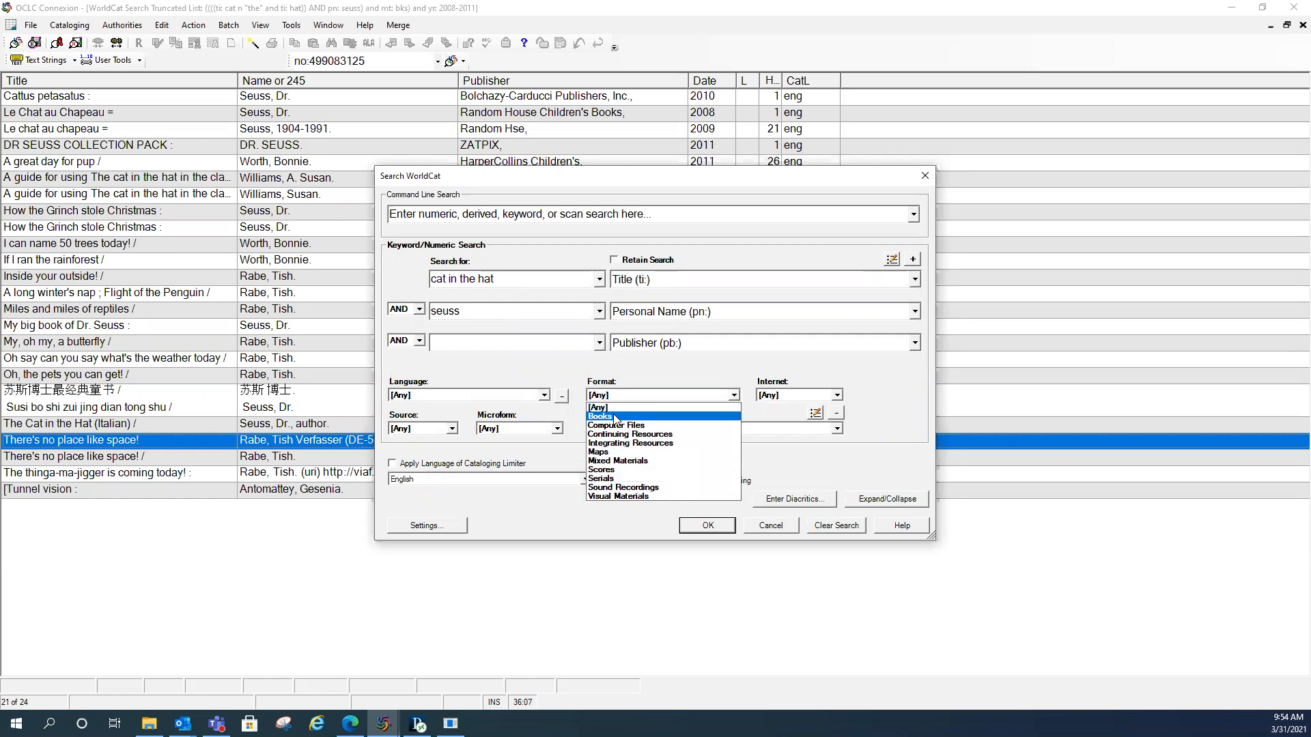
{"action": "left_click", "coordinate": [618, 414]}
{"action": "left_click", "coordinate": [619, 430]}
{"action": "type", "text": "2008-200"}
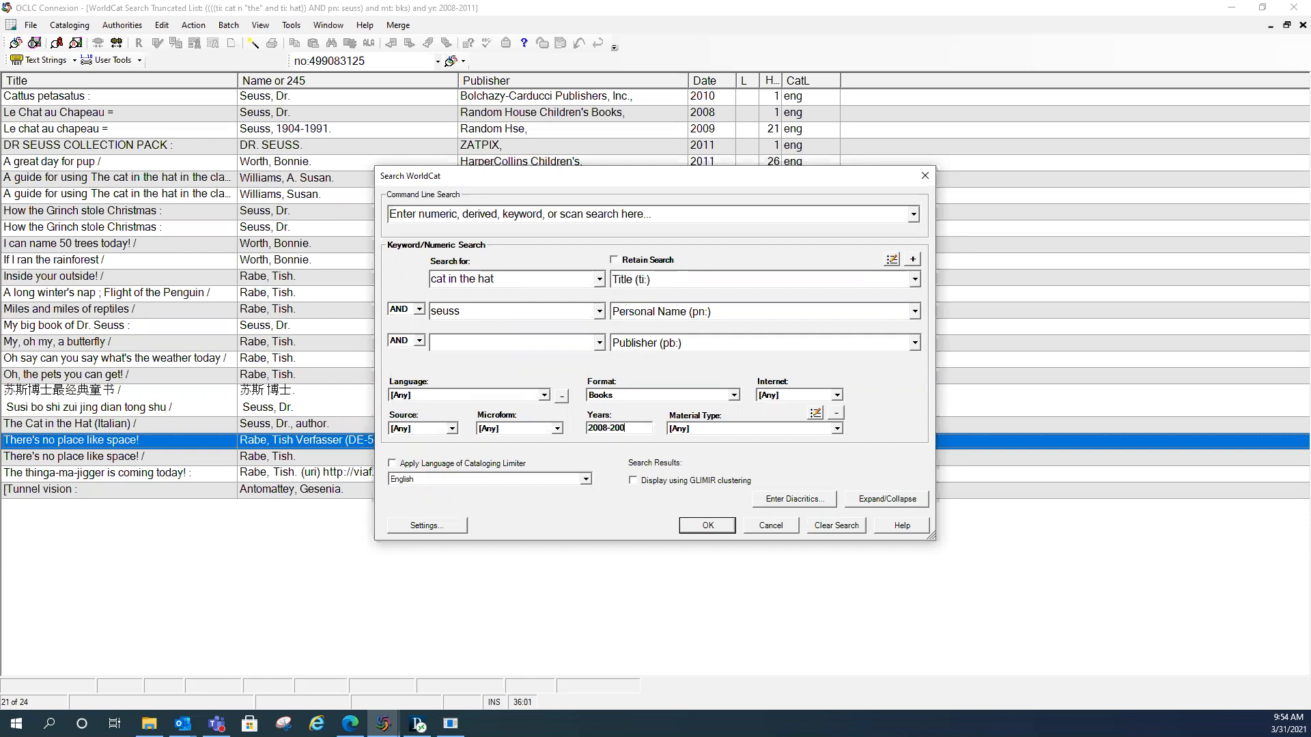
{"action": "type", "text": "11"}
{"action": "left_click", "coordinate": [714, 526]}
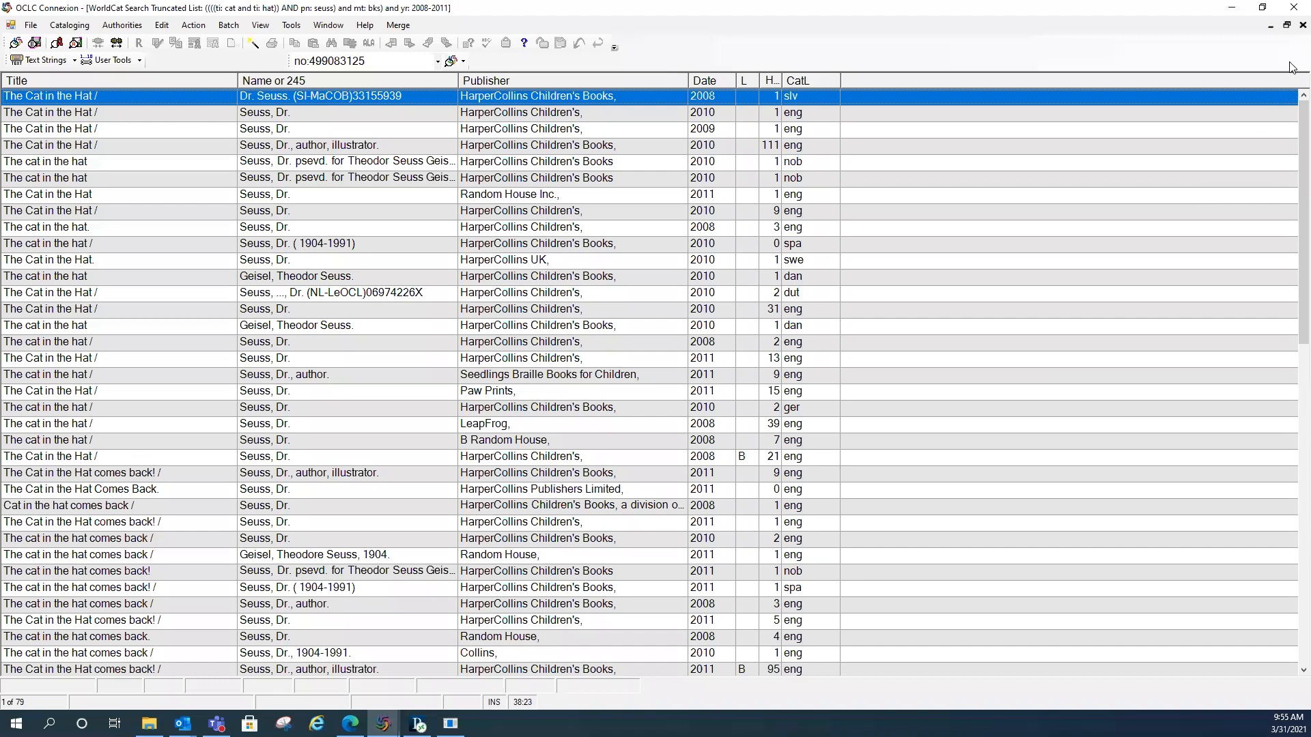
{"action": "left_click", "coordinate": [1301, 25]}
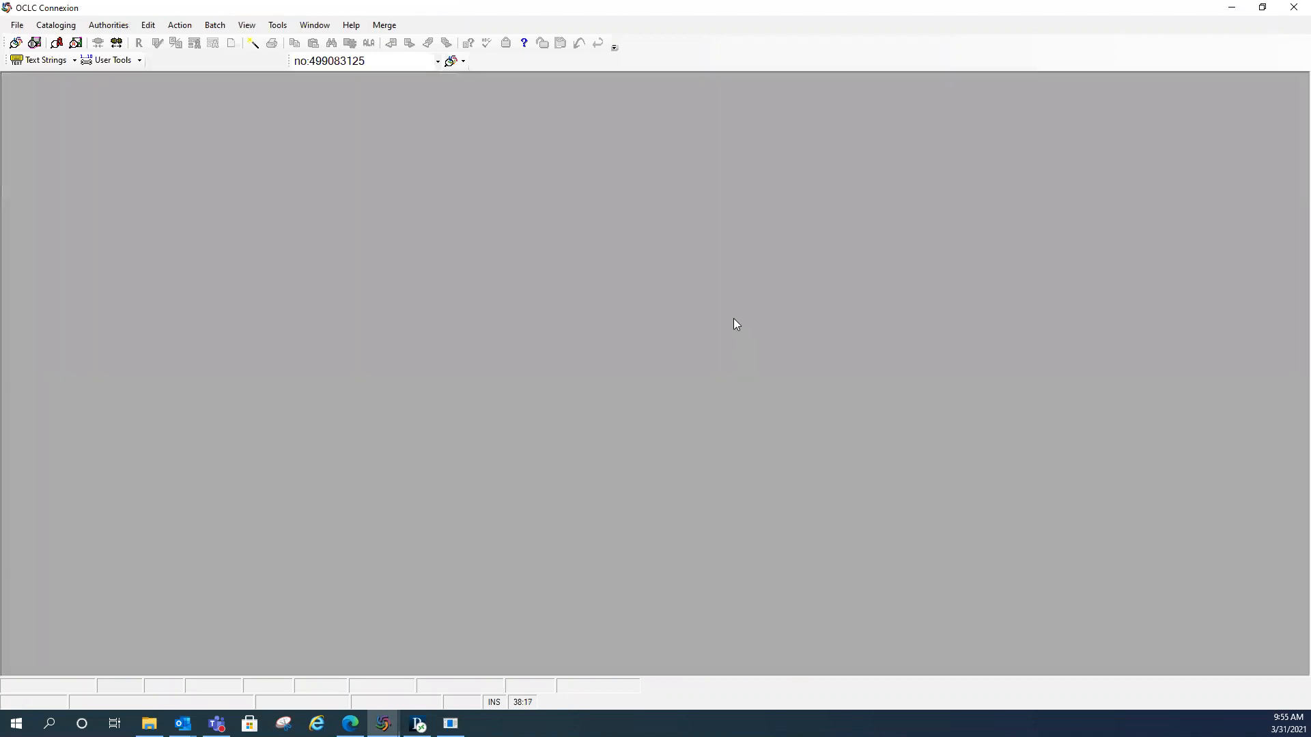
Step: Fill a new WorldCat search with the title "cat in the hat" and the personal name "seuss"
{"action": "left_click", "coordinate": [15, 43]}
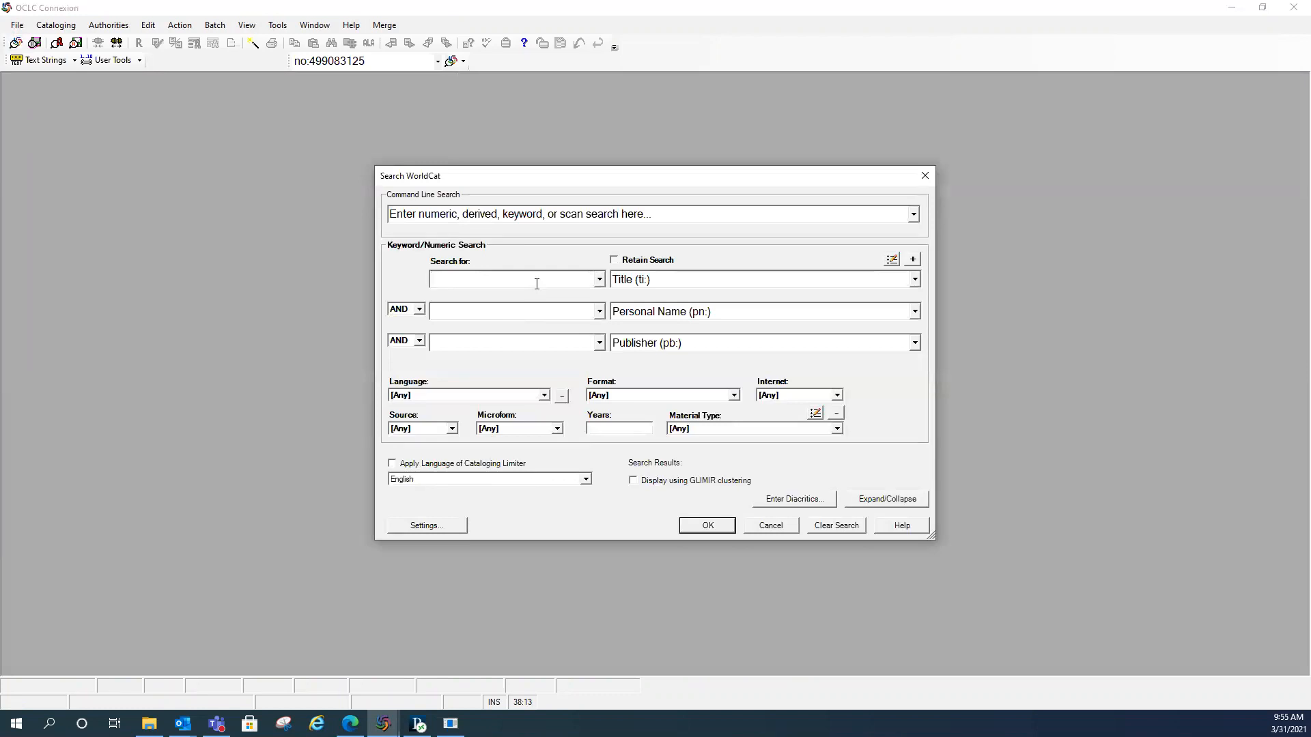
{"action": "key", "text": "Down"}
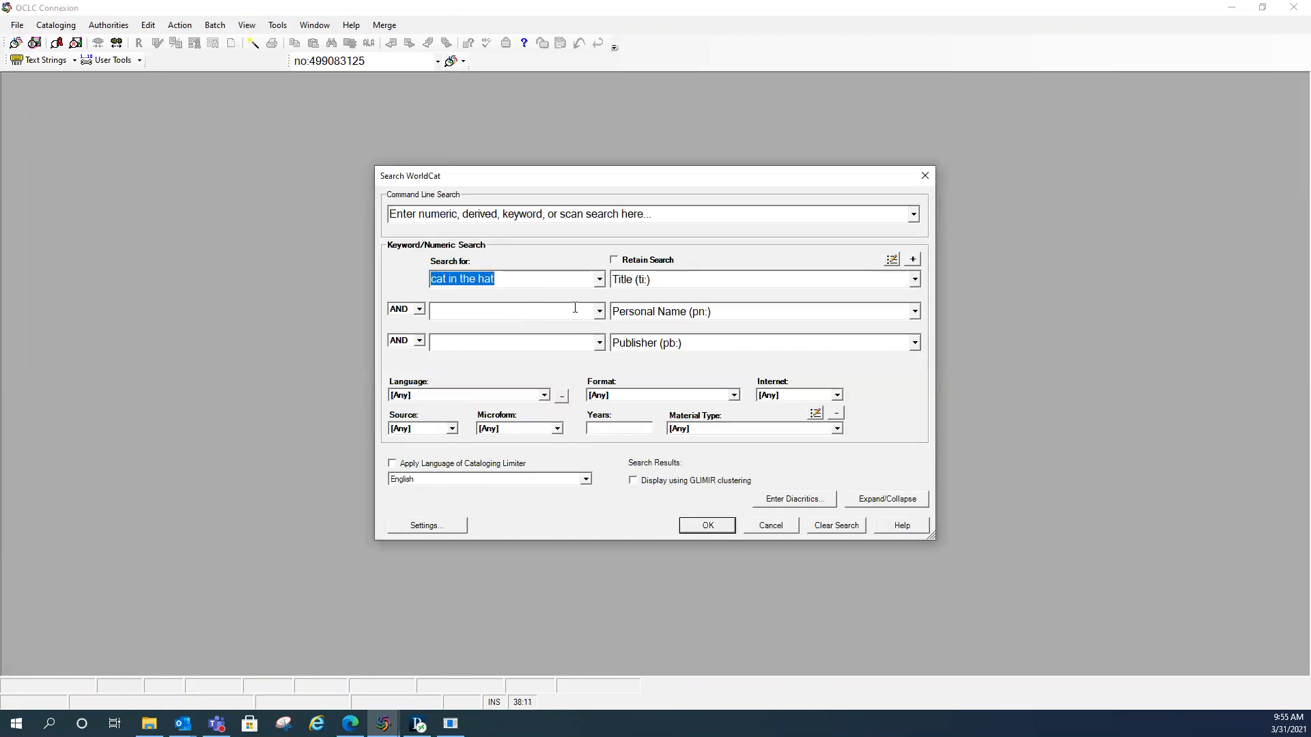
{"action": "left_click", "coordinate": [521, 311]}
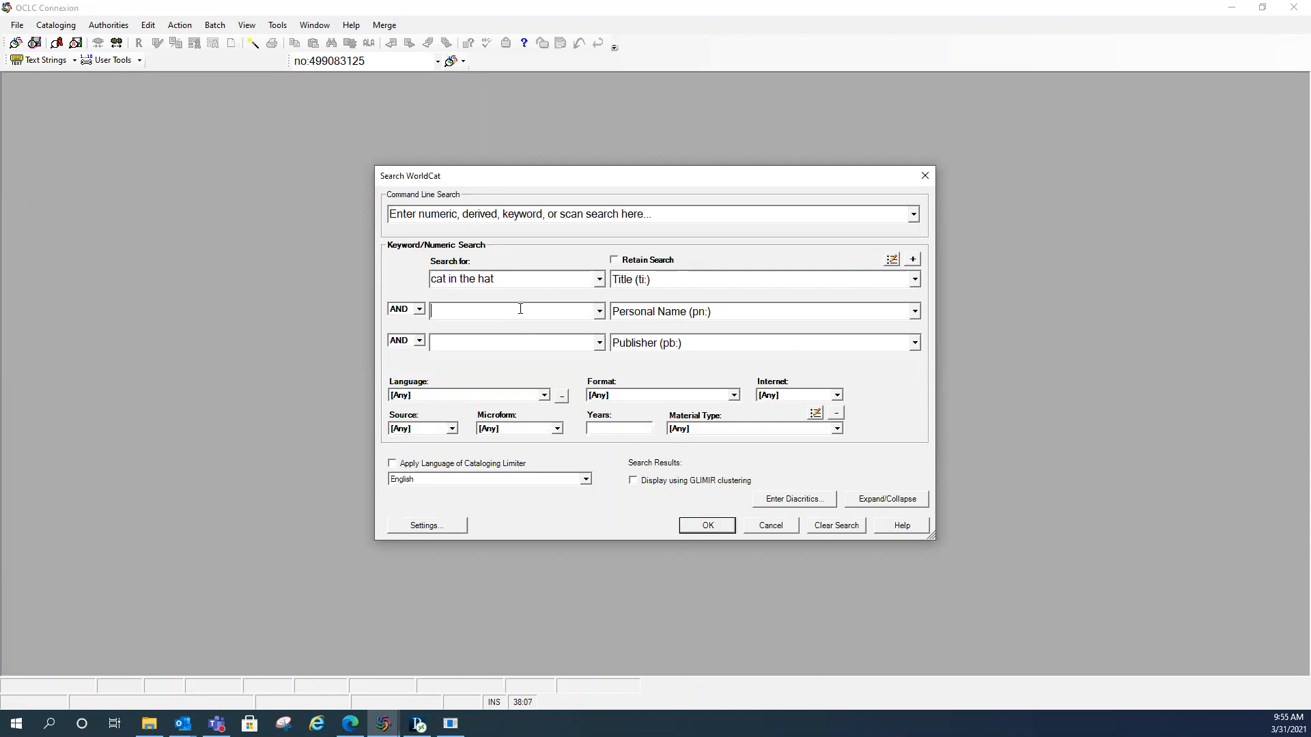
{"action": "key", "text": "Down"}
Step: Limit the search to Books, years 2008-2011 and English language of cataloging, and run it
{"action": "left_click", "coordinate": [647, 396]}
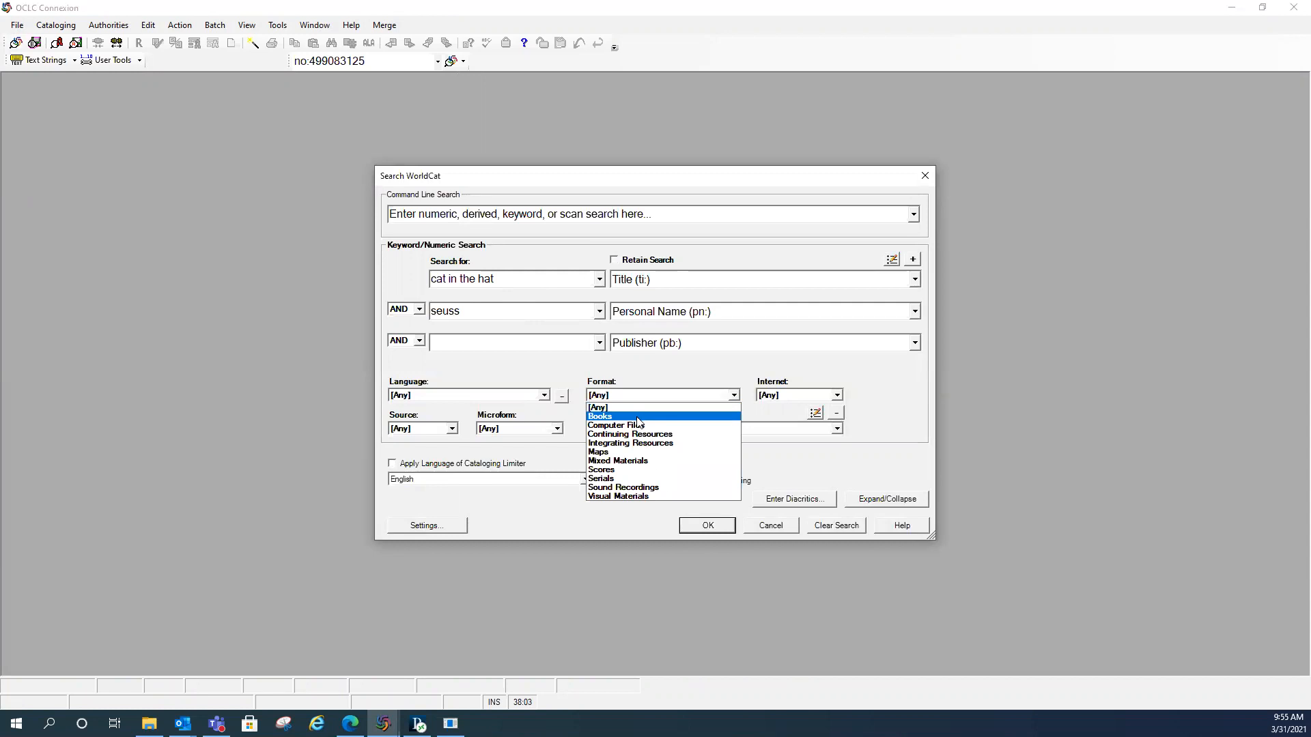
{"action": "left_click", "coordinate": [640, 417]}
{"action": "left_click", "coordinate": [642, 427]}
{"action": "type", "text": "2"}
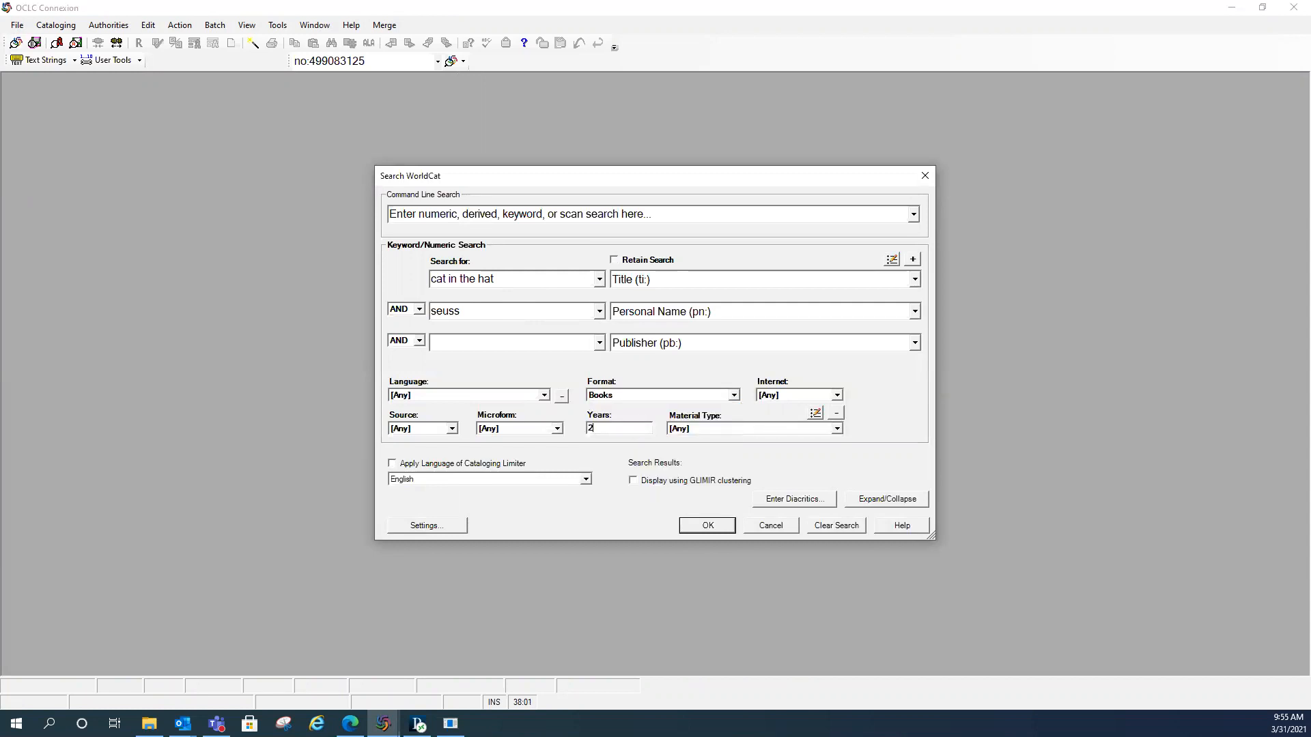
{"action": "type", "text": "008-2011"}
{"action": "left_click", "coordinate": [393, 464]}
{"action": "left_click", "coordinate": [707, 525]}
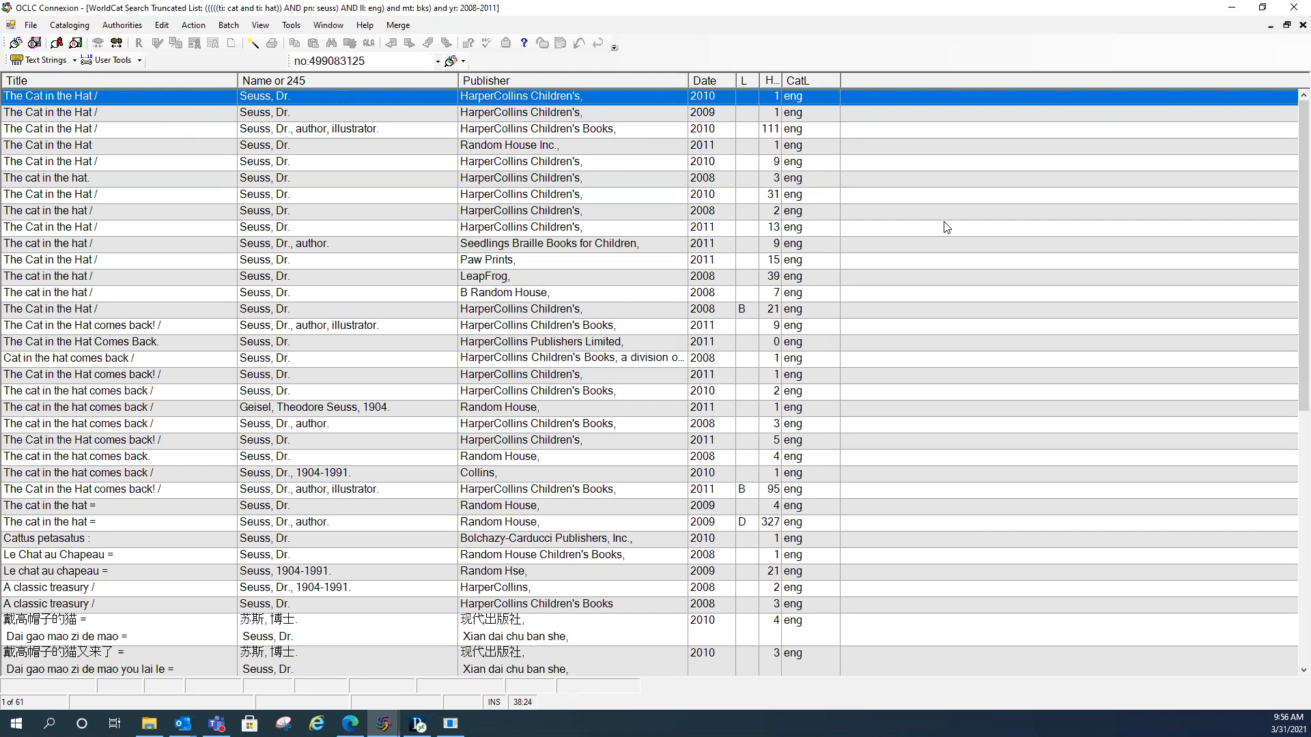
Step: Hide the CatL column in the results list through its column settings
{"action": "right_click", "coordinate": [954, 196]}
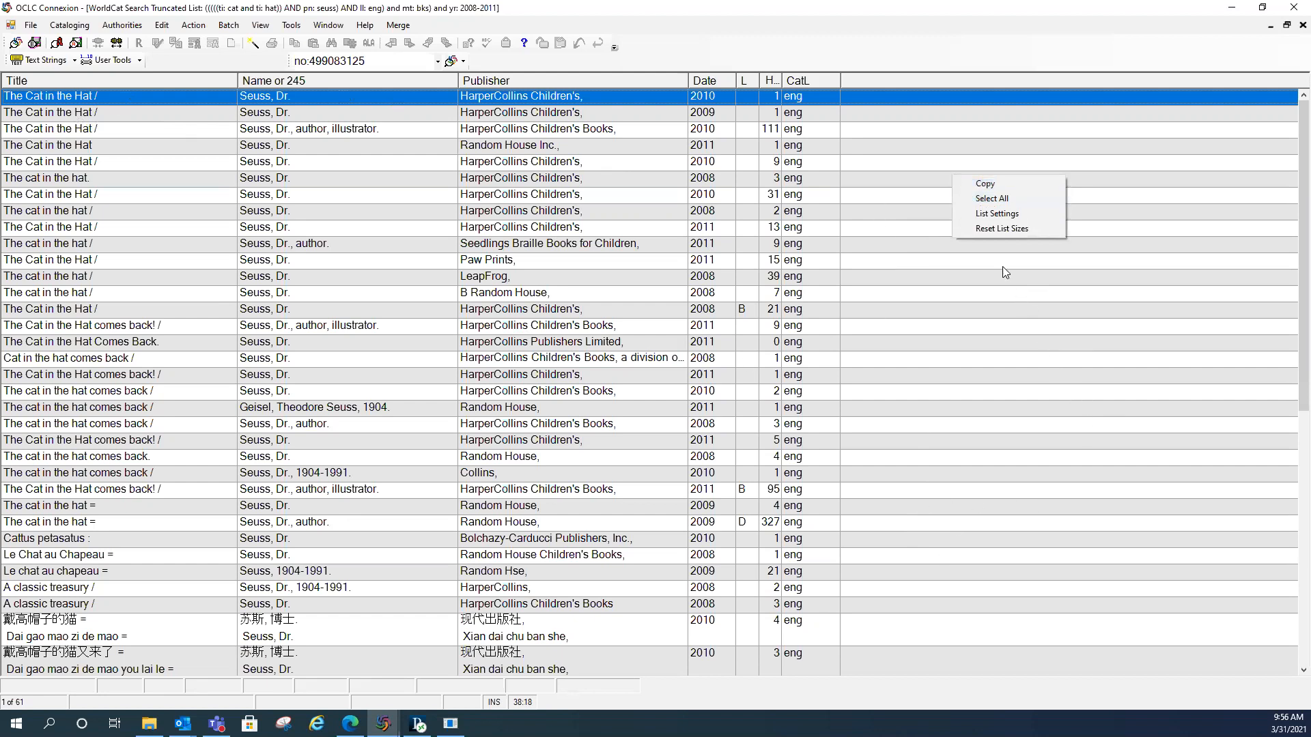
{"action": "left_click", "coordinate": [998, 215]}
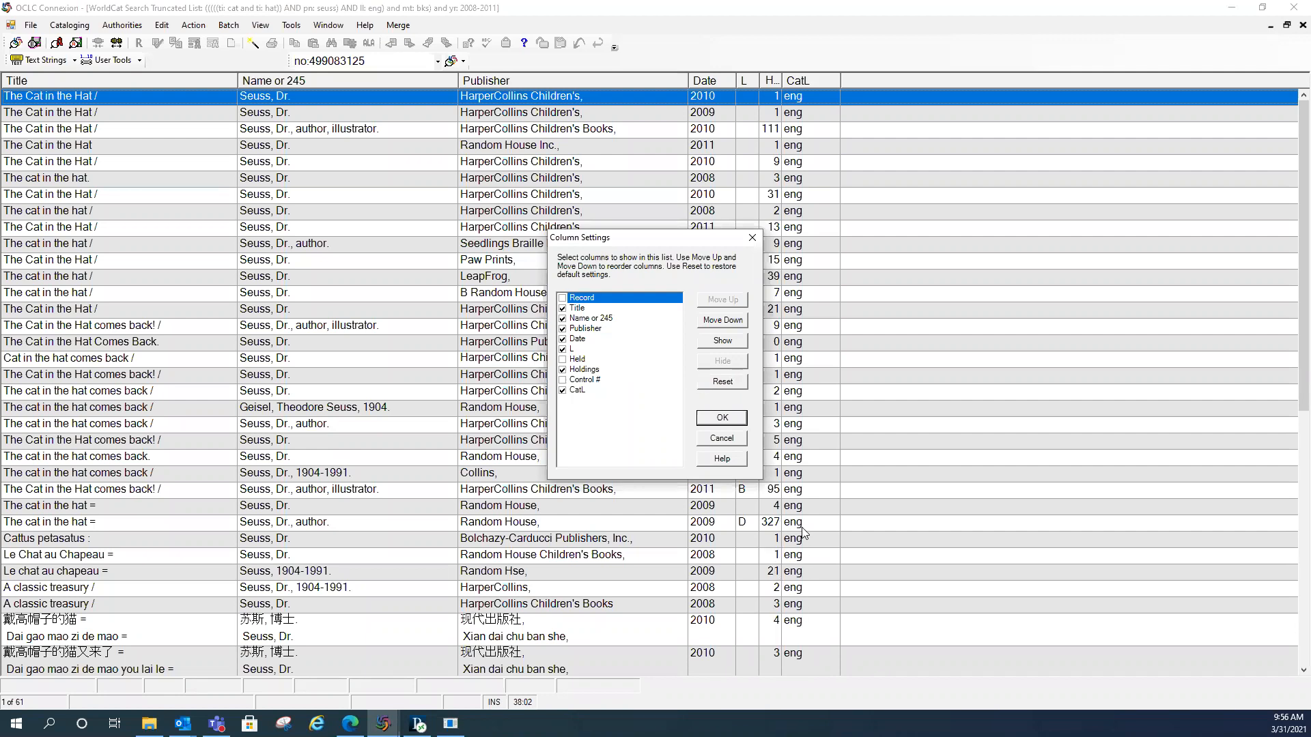
{"action": "left_click", "coordinate": [563, 392]}
{"action": "left_click", "coordinate": [562, 392]}
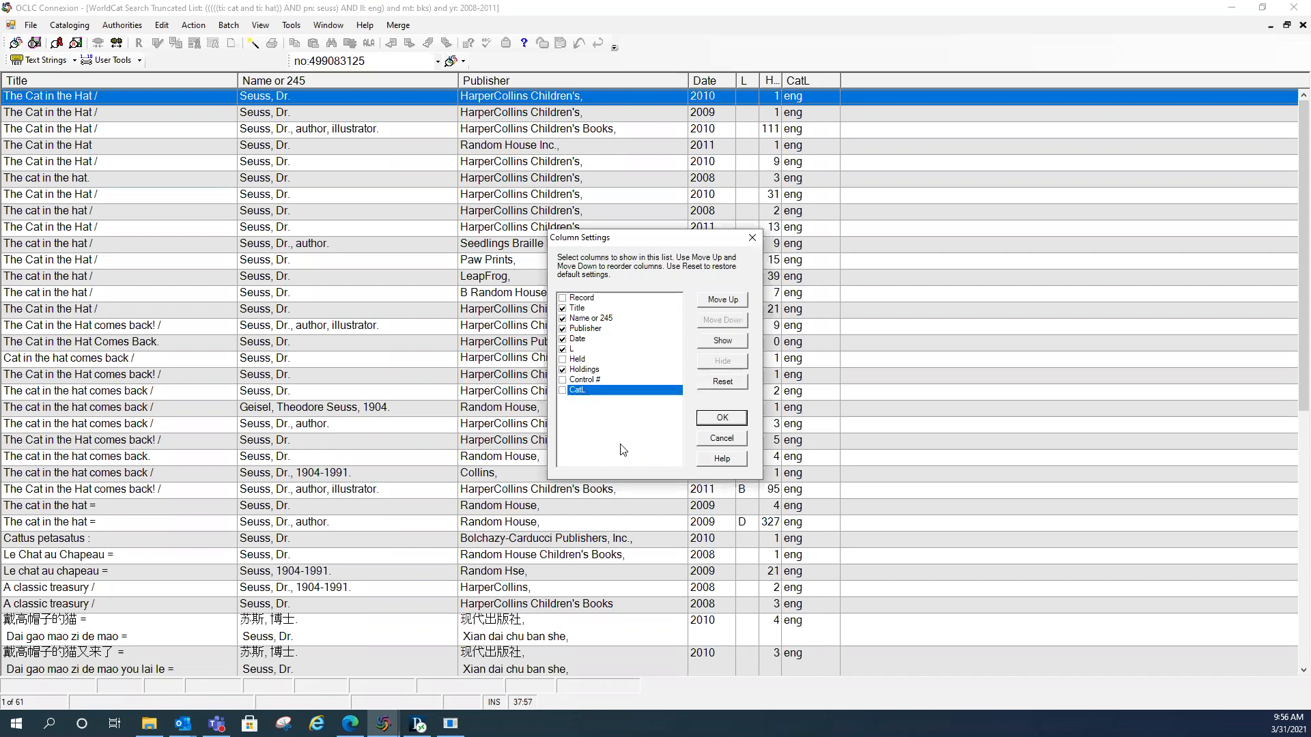
{"action": "left_click", "coordinate": [719, 420]}
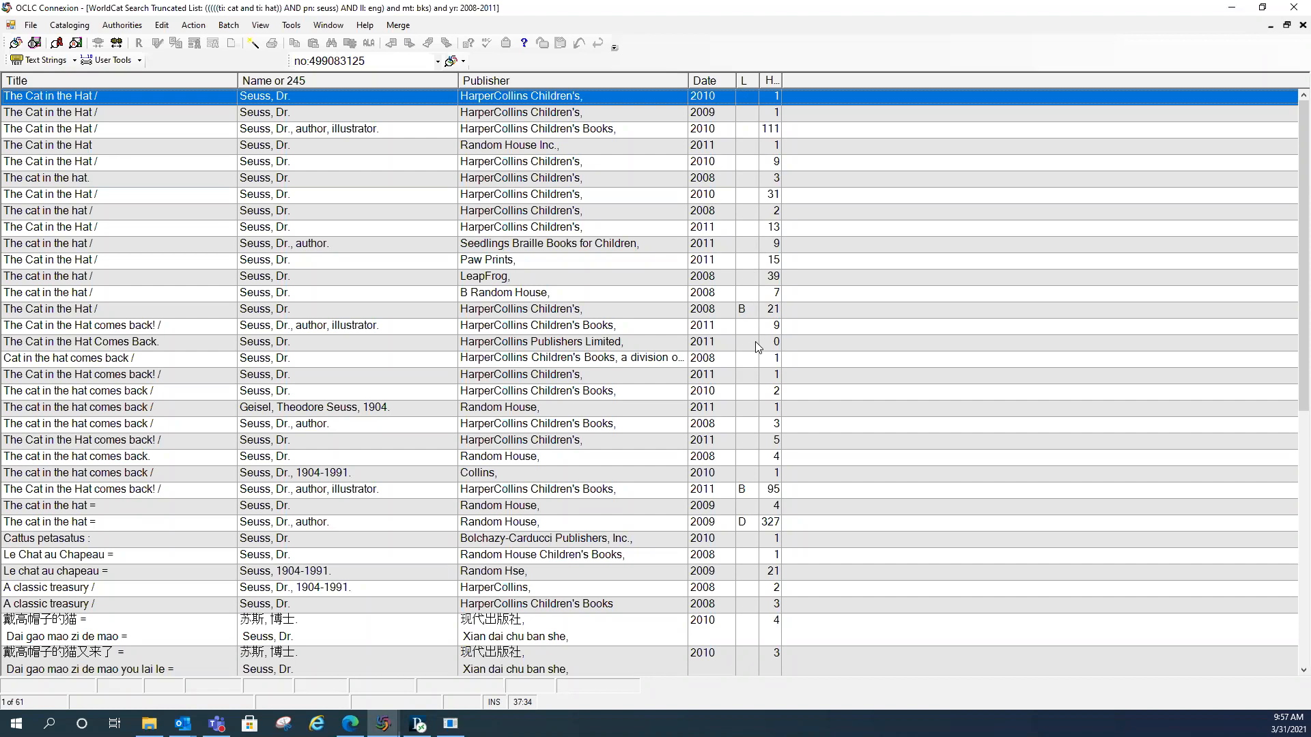
Step: Examine the 2009 Random House entry marked D and the results further down, and close the results list
{"action": "left_click", "coordinate": [753, 530]}
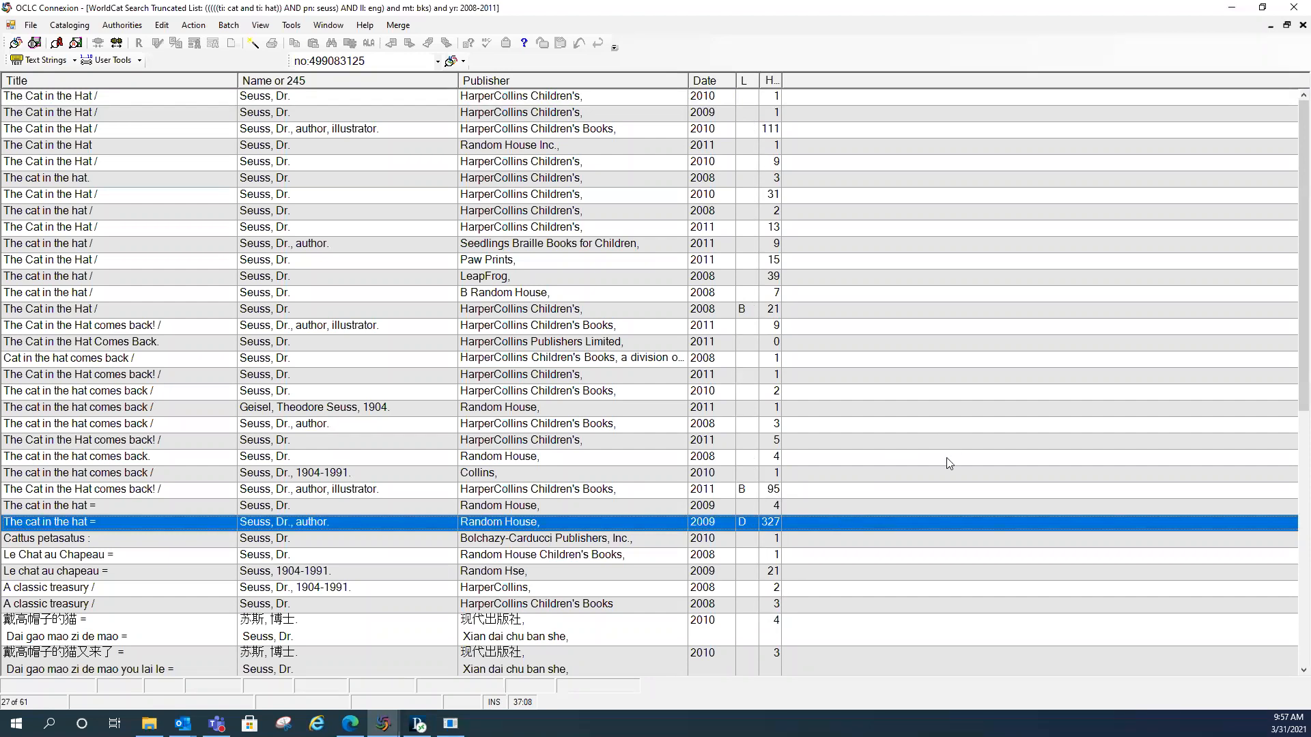
{"action": "scroll", "coordinate": [926, 519], "scroll_direction": "down", "scroll_amount": 2}
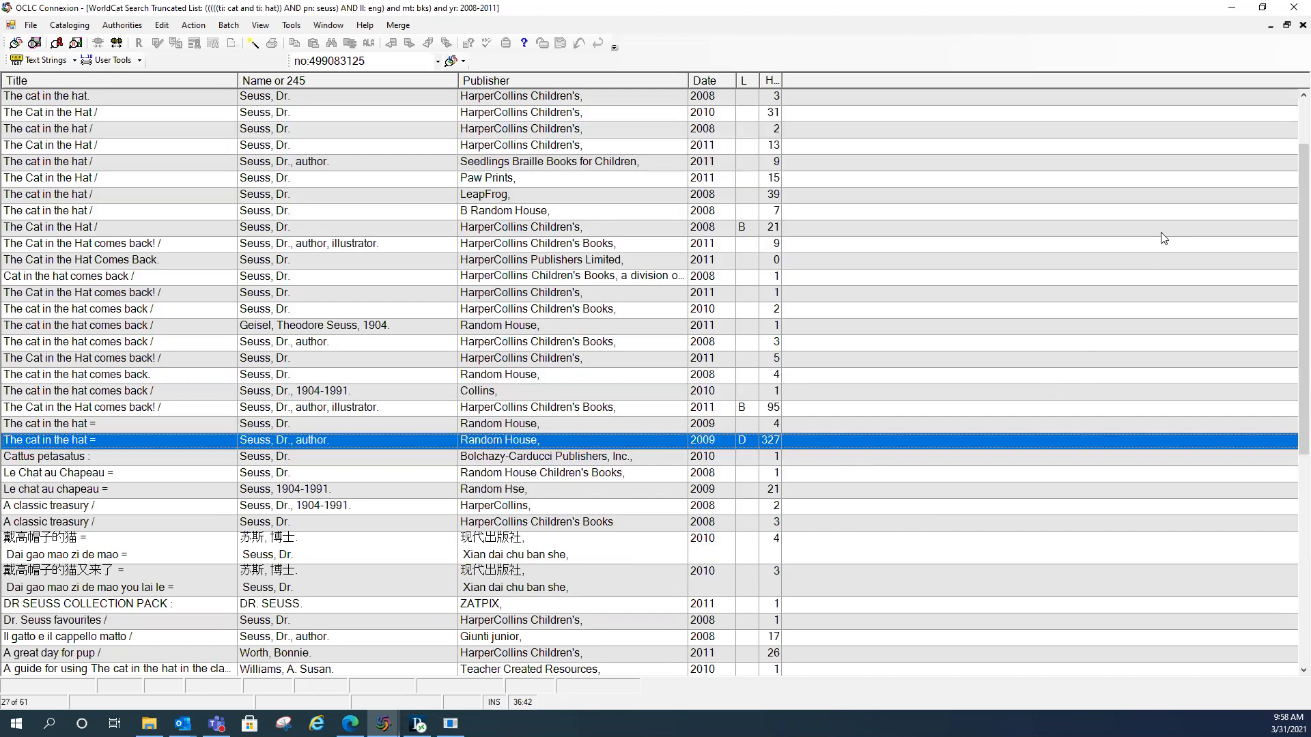
{"action": "left_click", "coordinate": [1302, 25]}
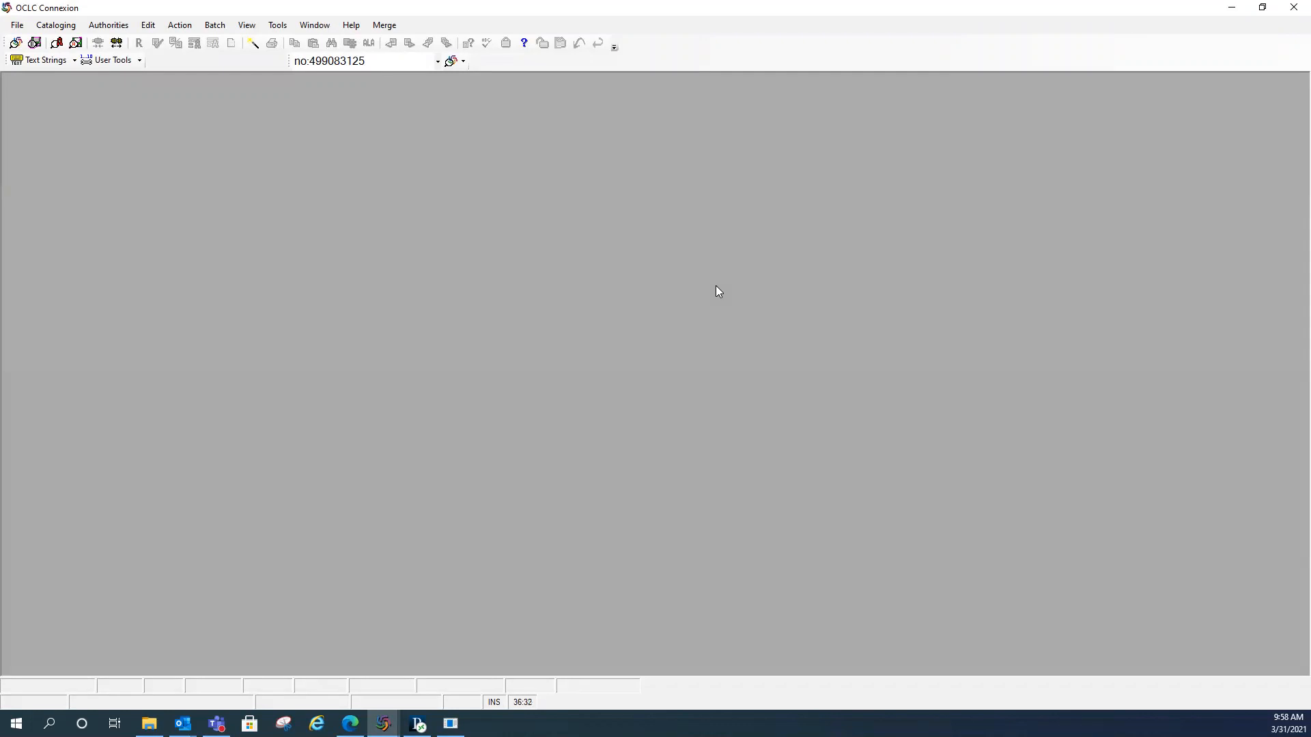
Step: Fill a new WorldCat search with the title "look homeward angel", personal name "wolfe" and publisher "Charles scribner"
{"action": "key", "text": "F2"}
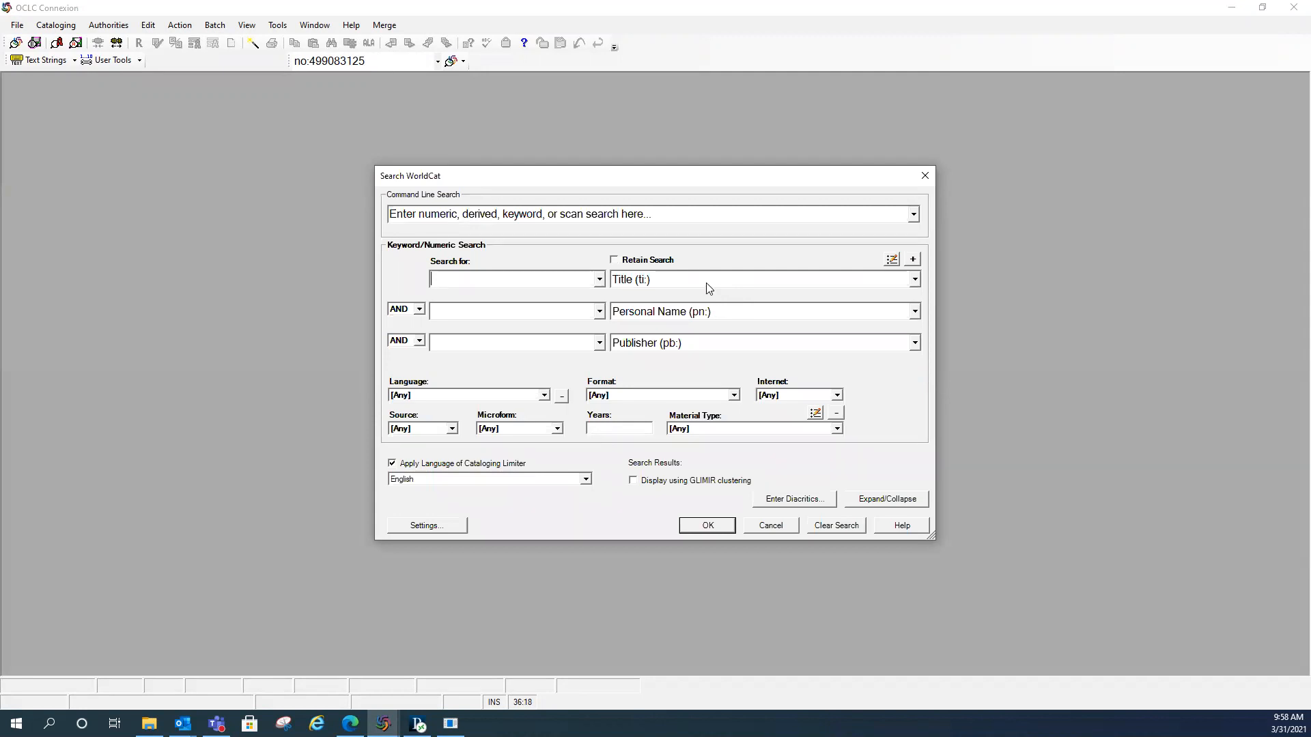
{"action": "type", "text": "look hoe"}
{"action": "key", "text": "BackSpace"}
{"action": "type", "text": "meward angel"}
{"action": "left_click", "coordinate": [554, 306]}
{"action": "type", "text": "wolfe"}
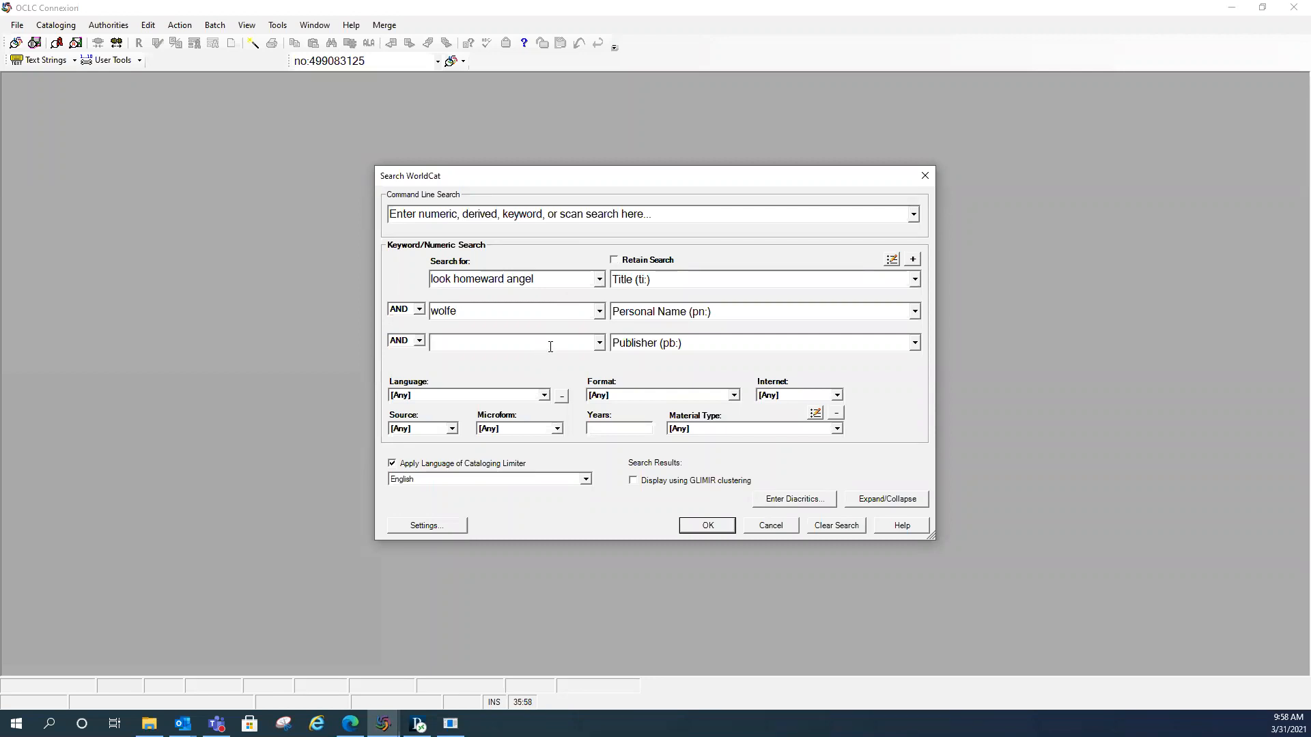
{"action": "type", "text": "Charles scribner"}
Step: Limit the search to the Books format, set it to be retained, and run it
{"action": "left_click", "coordinate": [621, 394]}
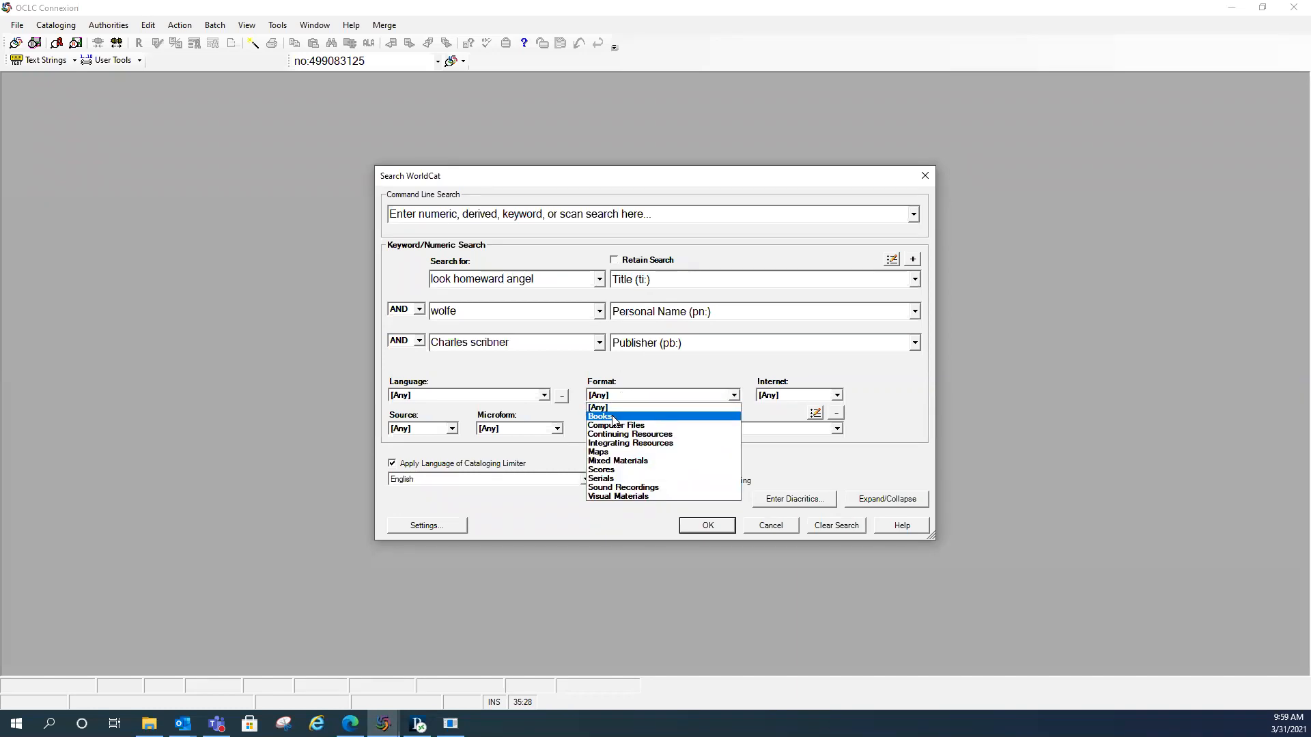
{"action": "left_click", "coordinate": [613, 416]}
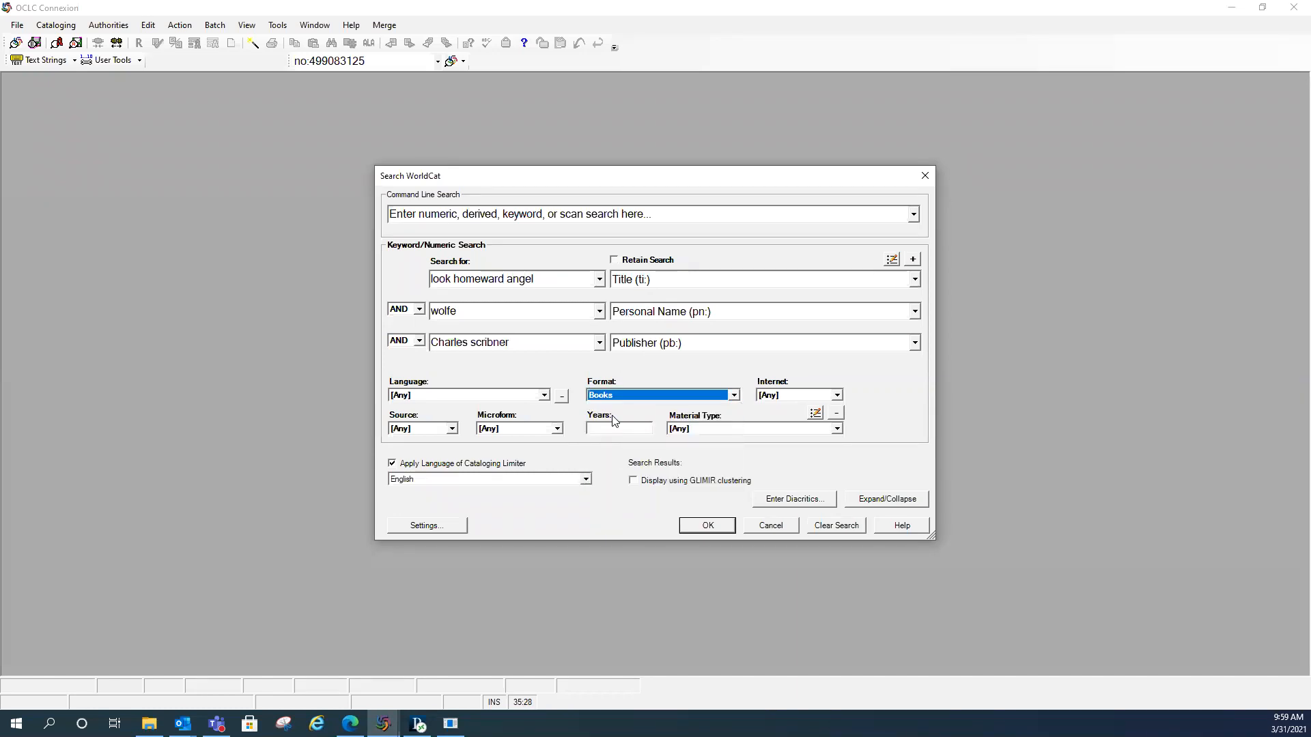
{"action": "left_click", "coordinate": [614, 260]}
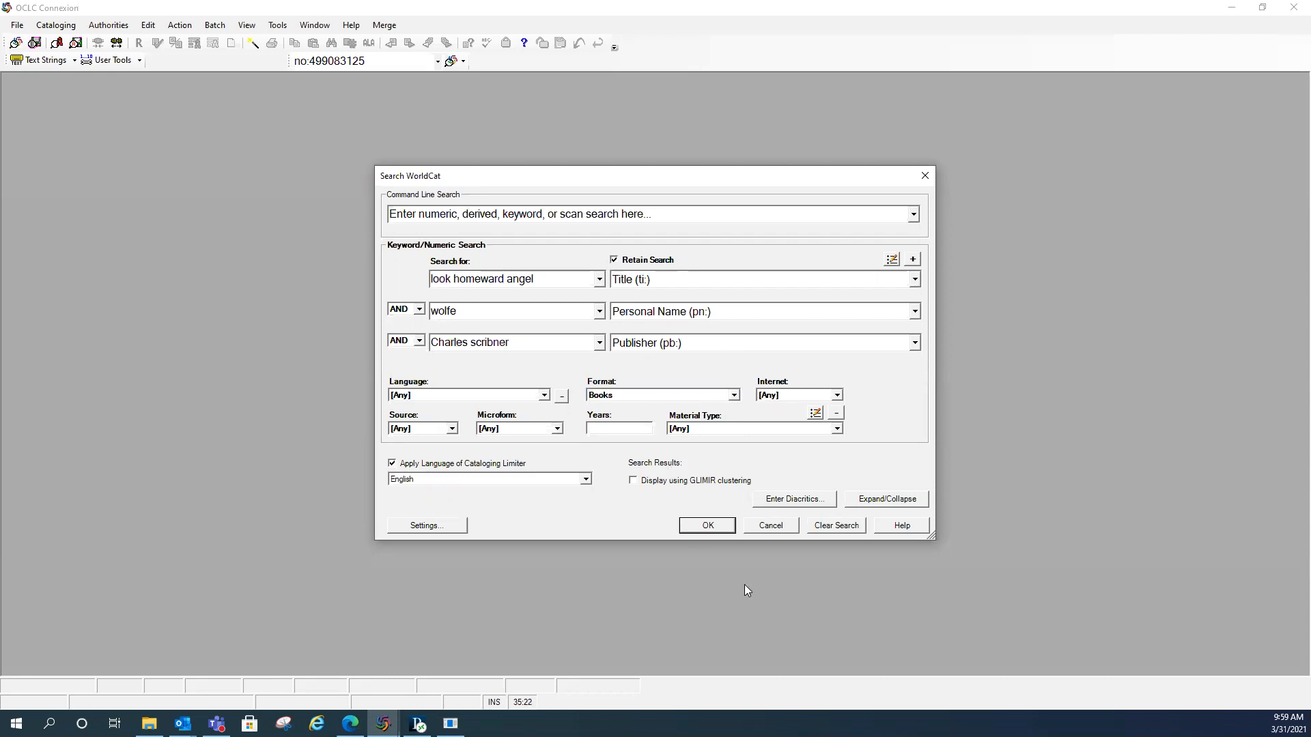
{"action": "left_click", "coordinate": [703, 527]}
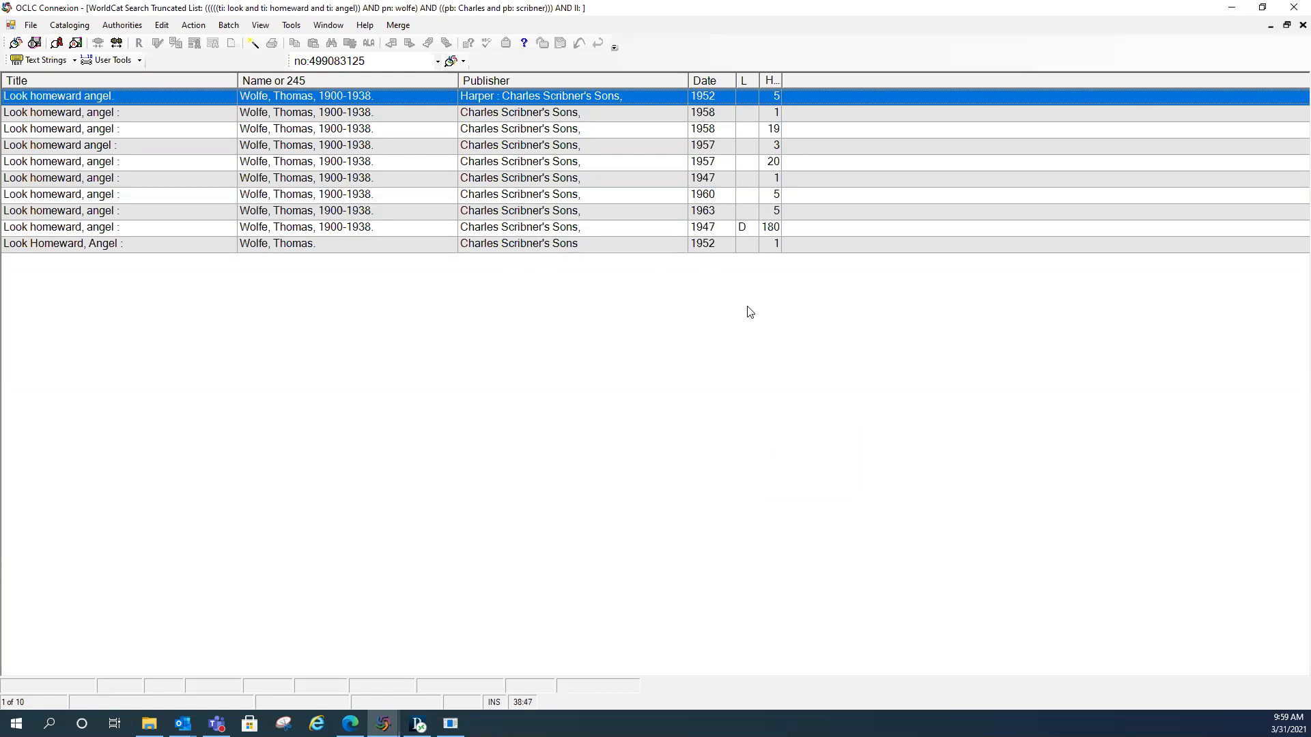
Step: Shorten the publisher term in the retained WorldCat search to "scribner" and run the search again
{"action": "key", "text": "F2"}
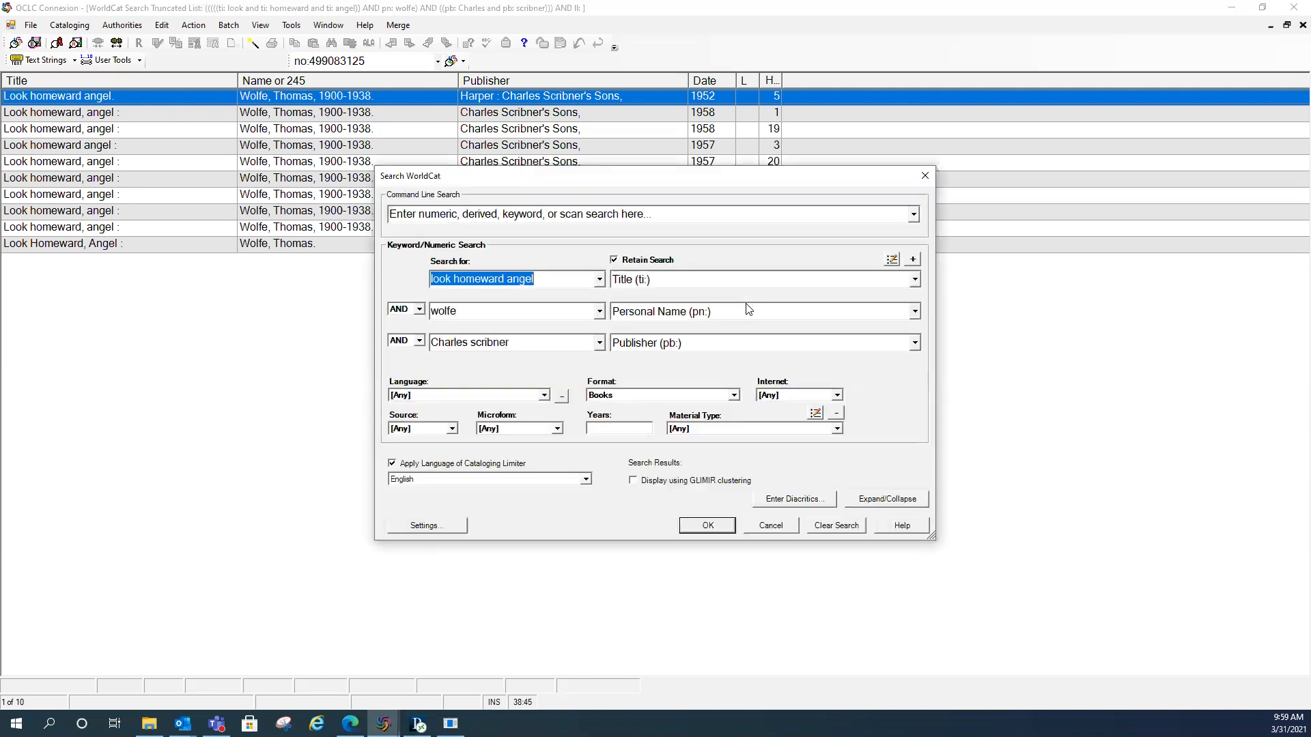
{"action": "left_click", "coordinate": [527, 342]}
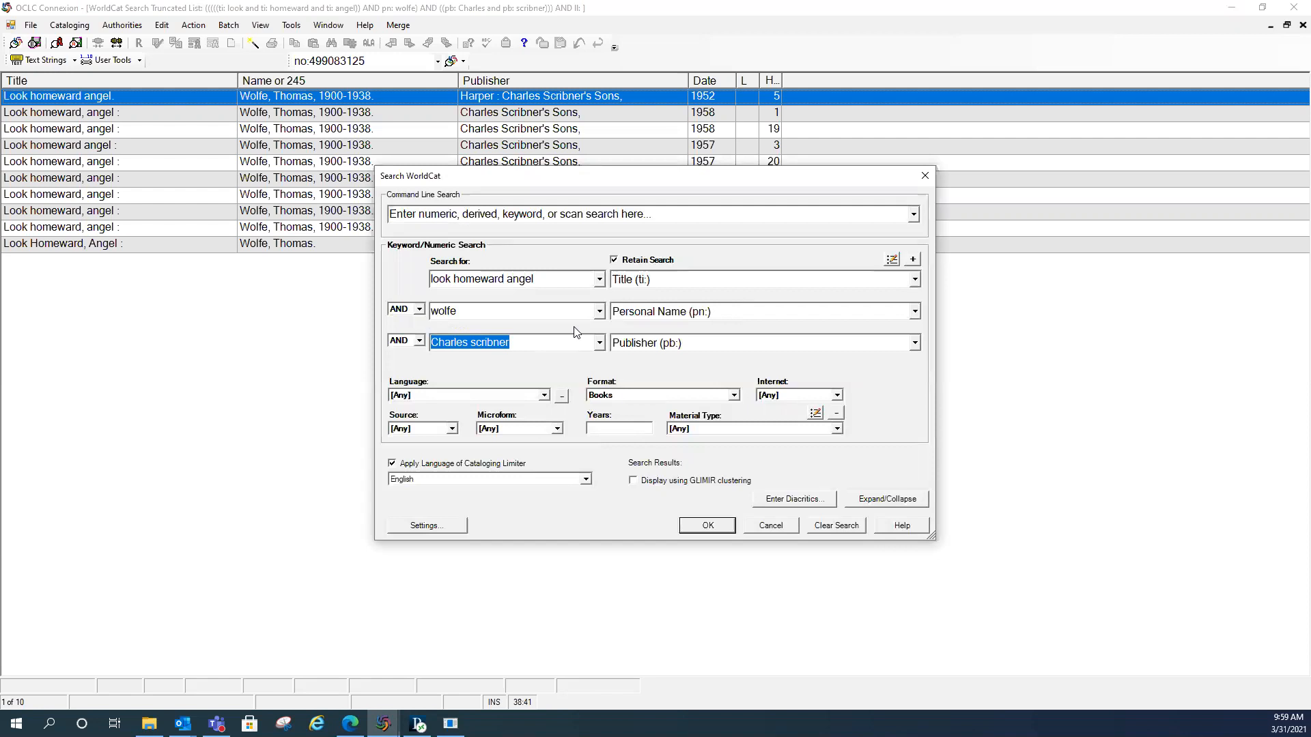
{"action": "type", "text": "scribner"}
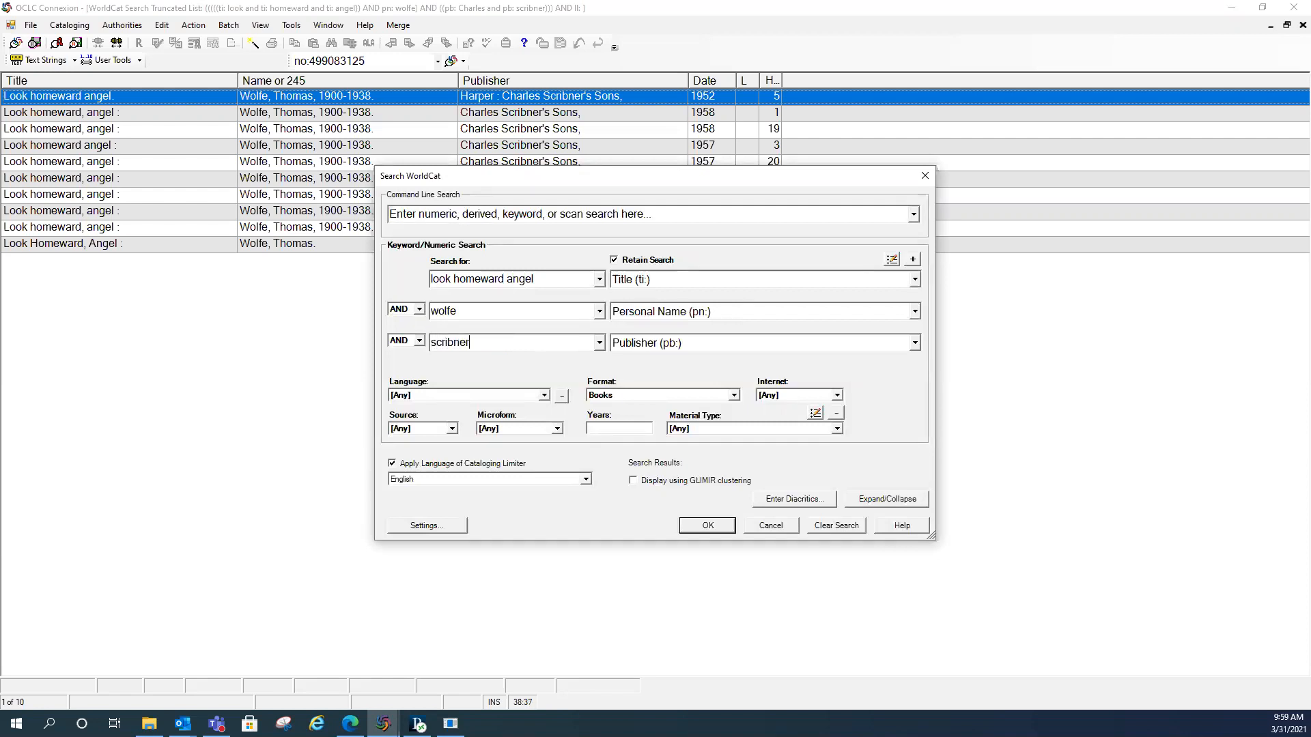
{"action": "left_click", "coordinate": [715, 531]}
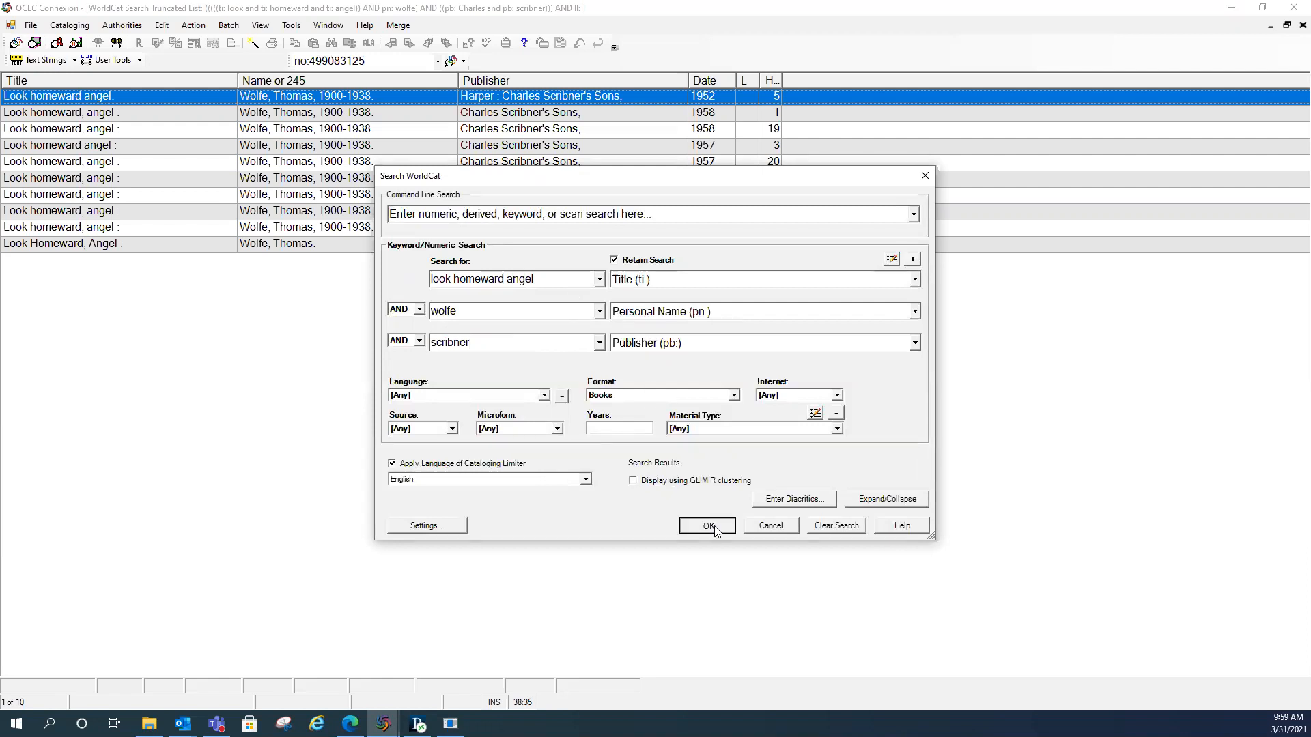
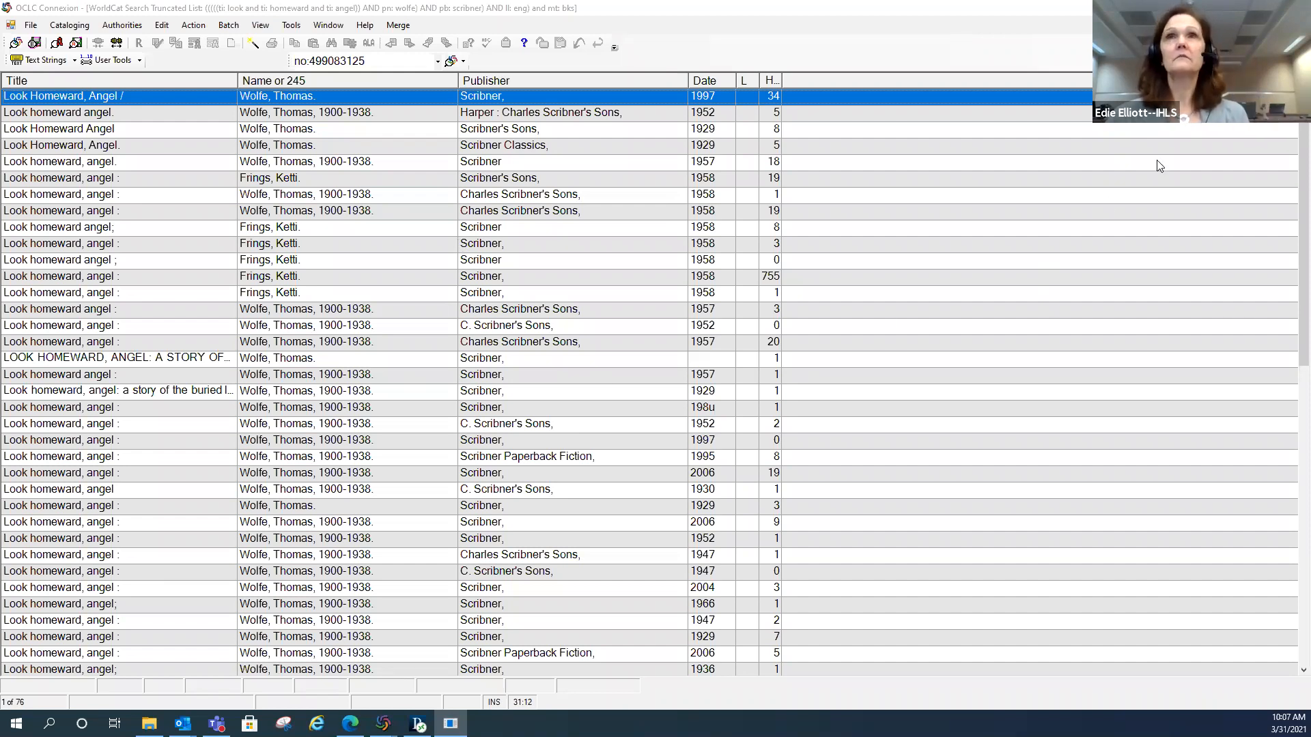
Step: Review the results list's column settings, pointing out the Holdings column, and close them without changes
{"action": "right_click", "coordinate": [830, 246]}
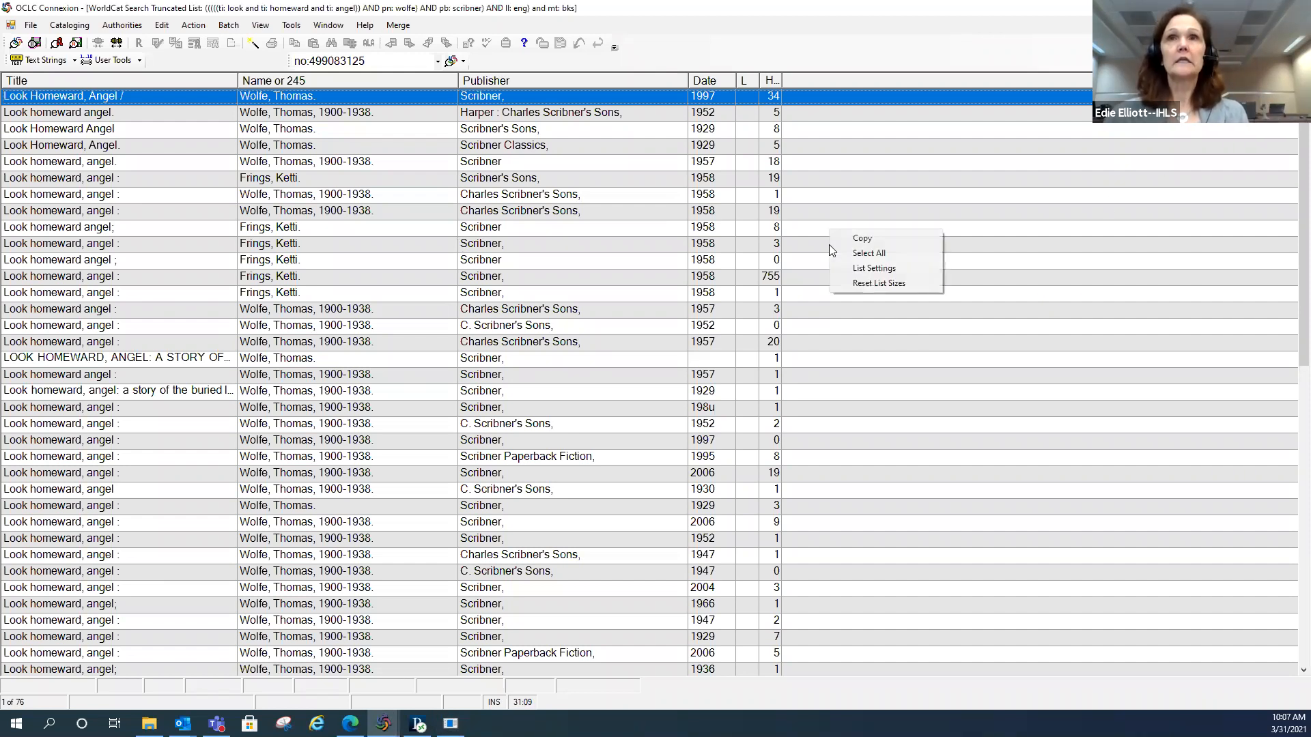
{"action": "left_click", "coordinate": [857, 269]}
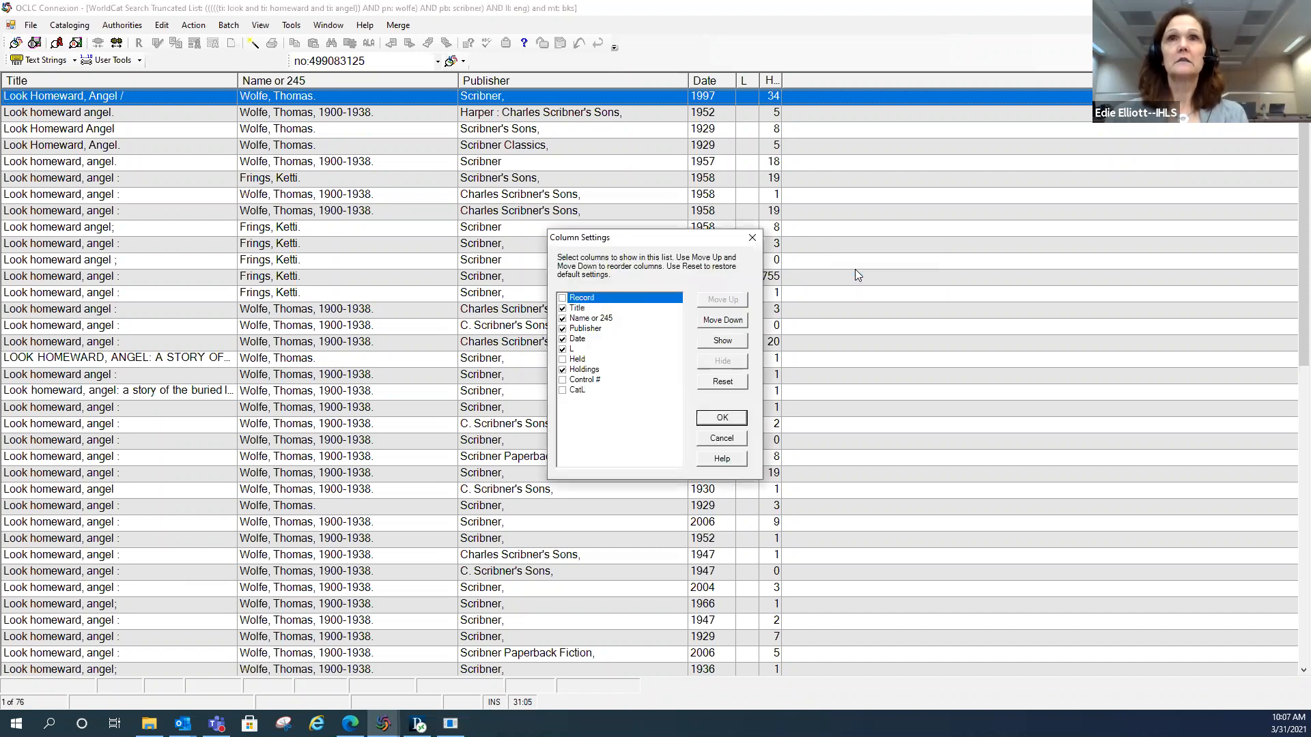
{"action": "left_click", "coordinate": [564, 370]}
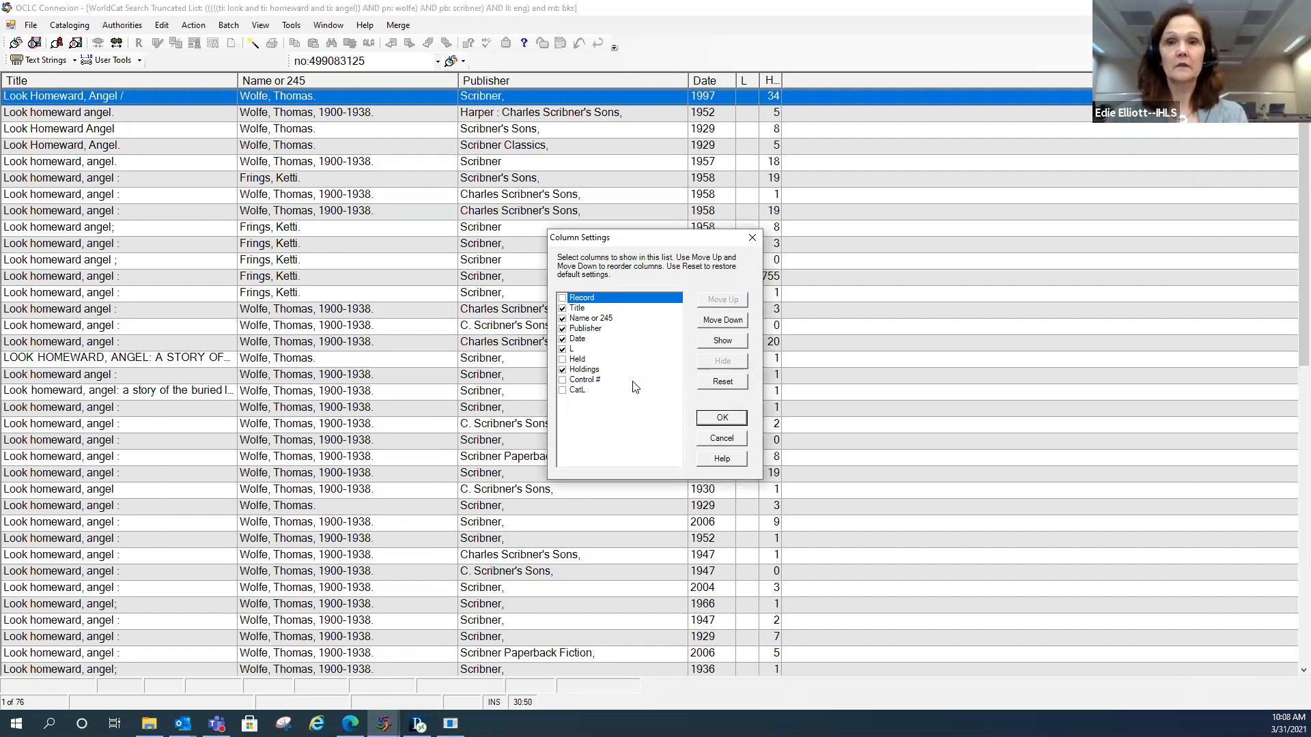
{"action": "left_click", "coordinate": [752, 237]}
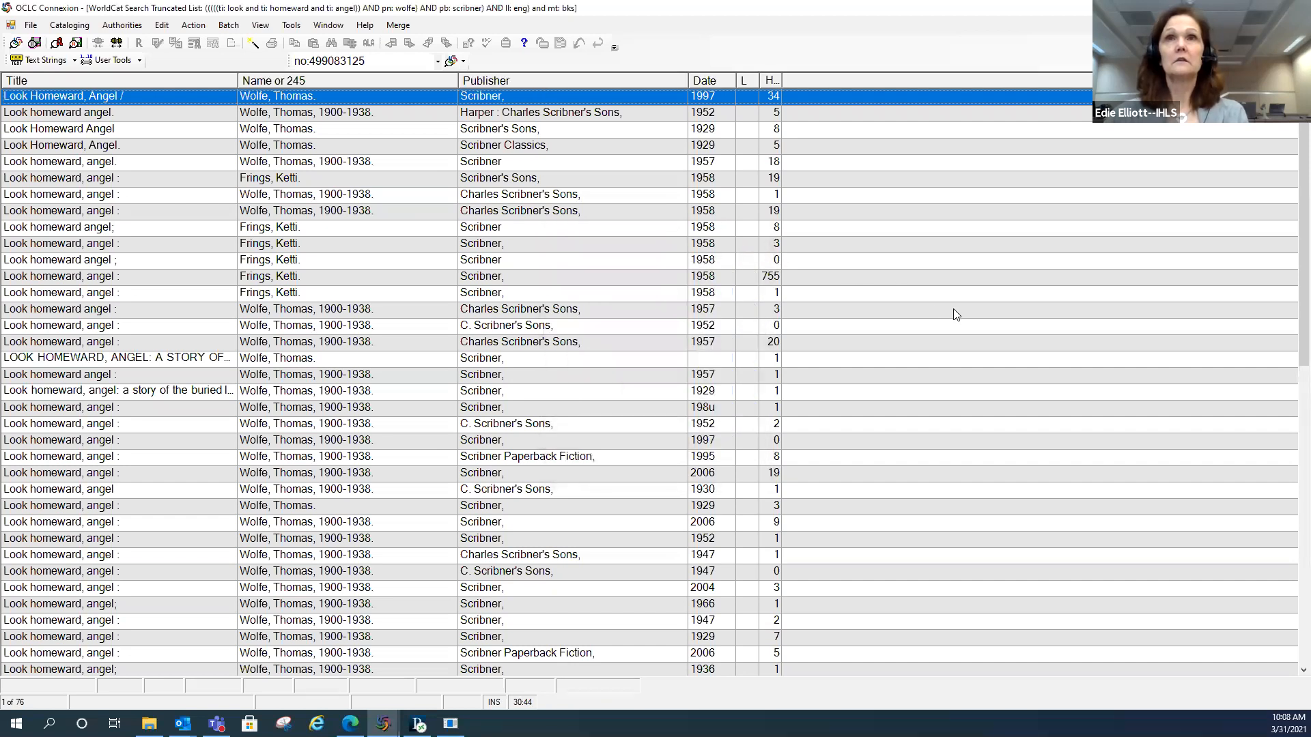
Step: Widen the Holdings column slightly in the results list
{"action": "right_click", "coordinate": [955, 308]}
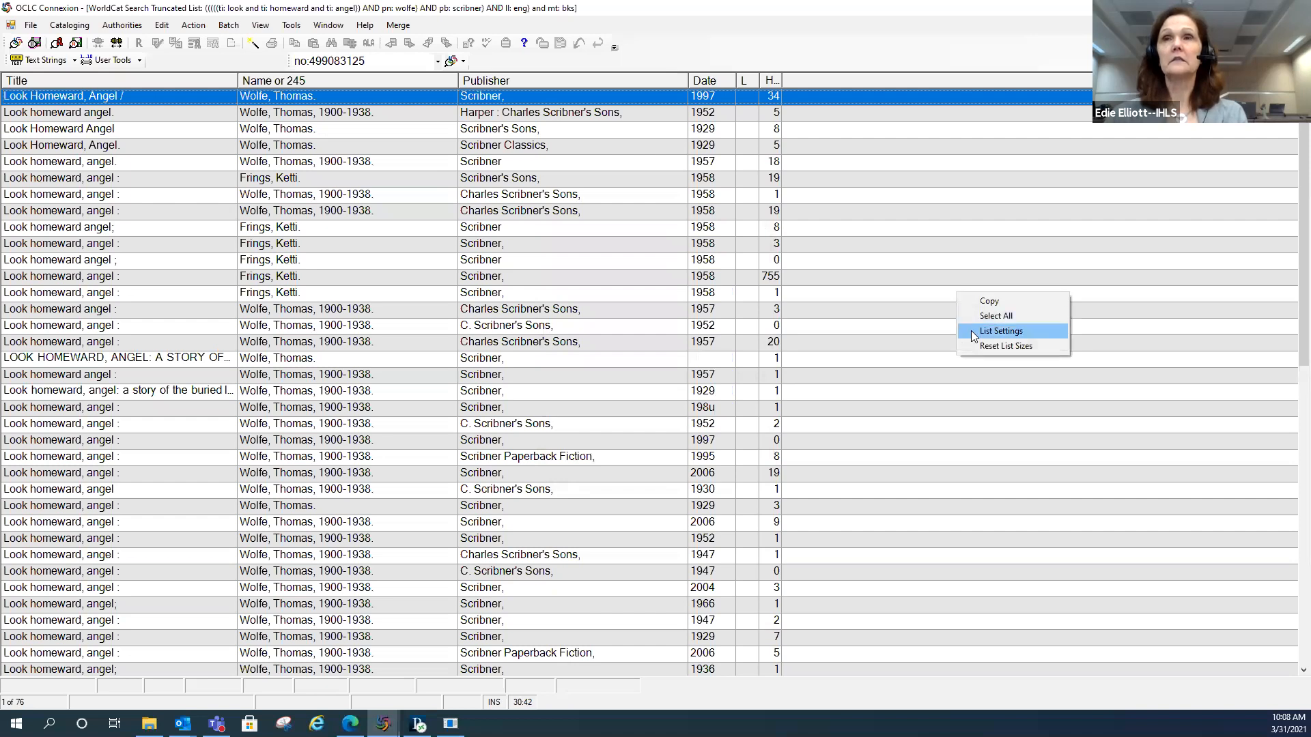
{"action": "left_click", "coordinate": [874, 326]}
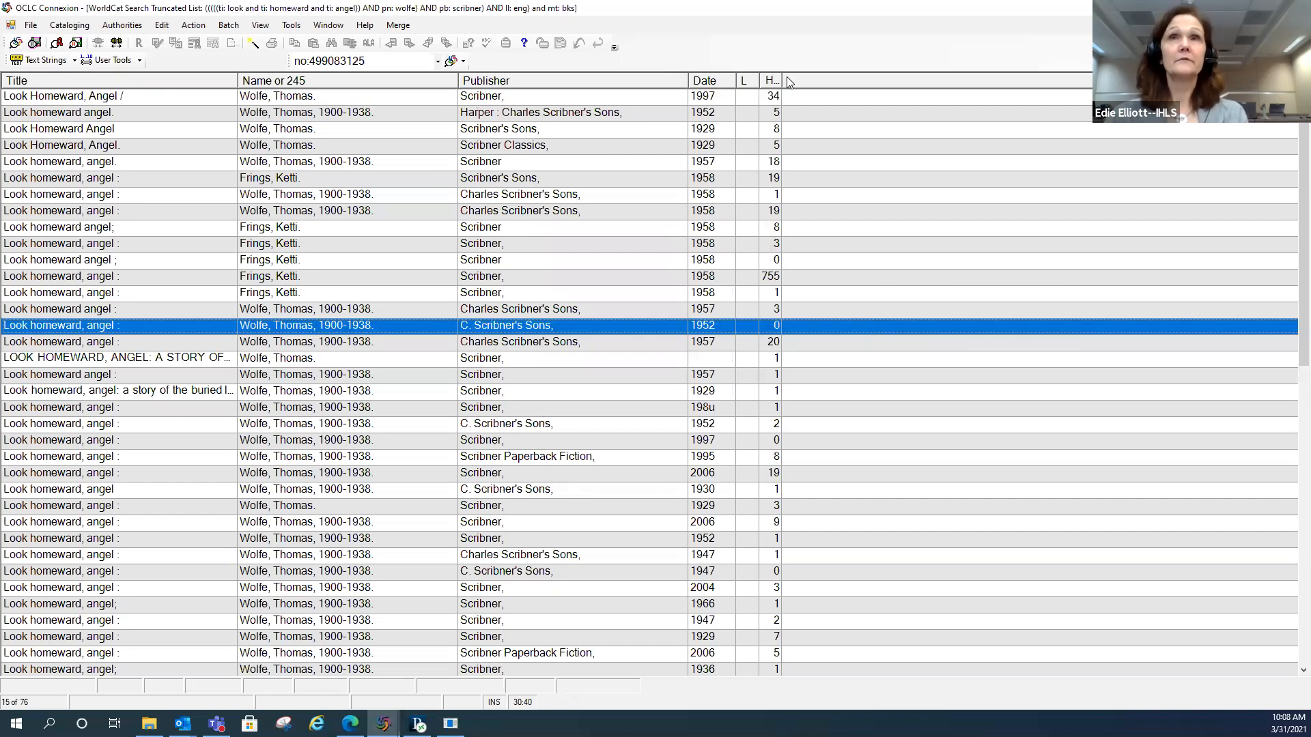
{"action": "left_click_drag", "start_coordinate": [782, 81], "coordinate": [794, 81]}
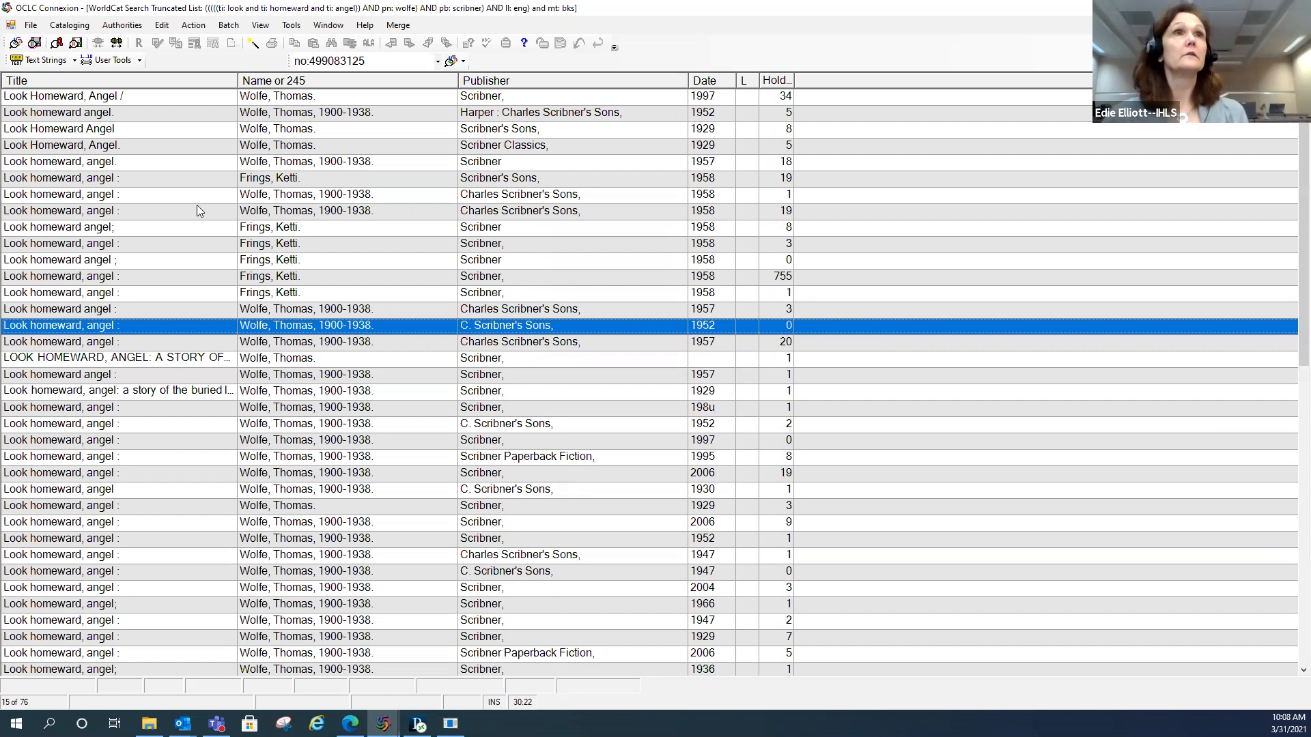
Step: Reopen the WorldCat search, turn off Retain Search and clear all search terms and limits
{"action": "left_click", "coordinate": [15, 45]}
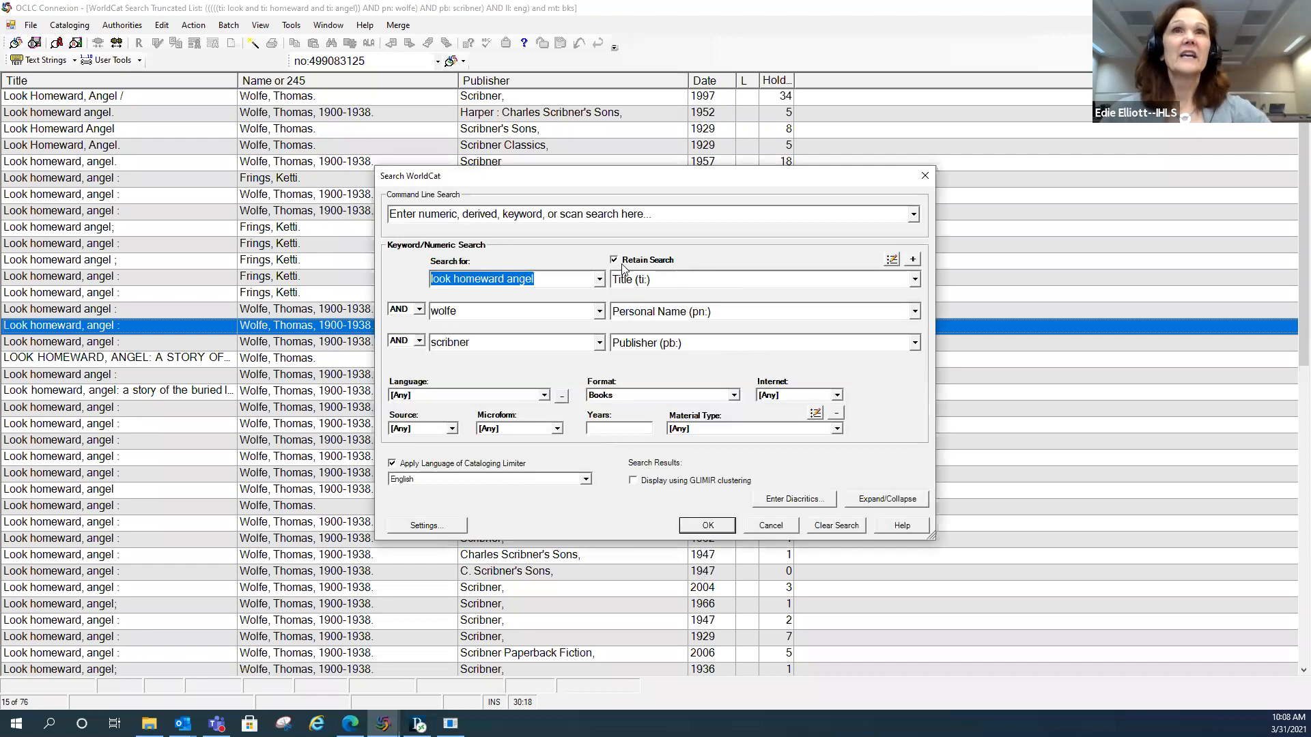
{"action": "left_click", "coordinate": [613, 260]}
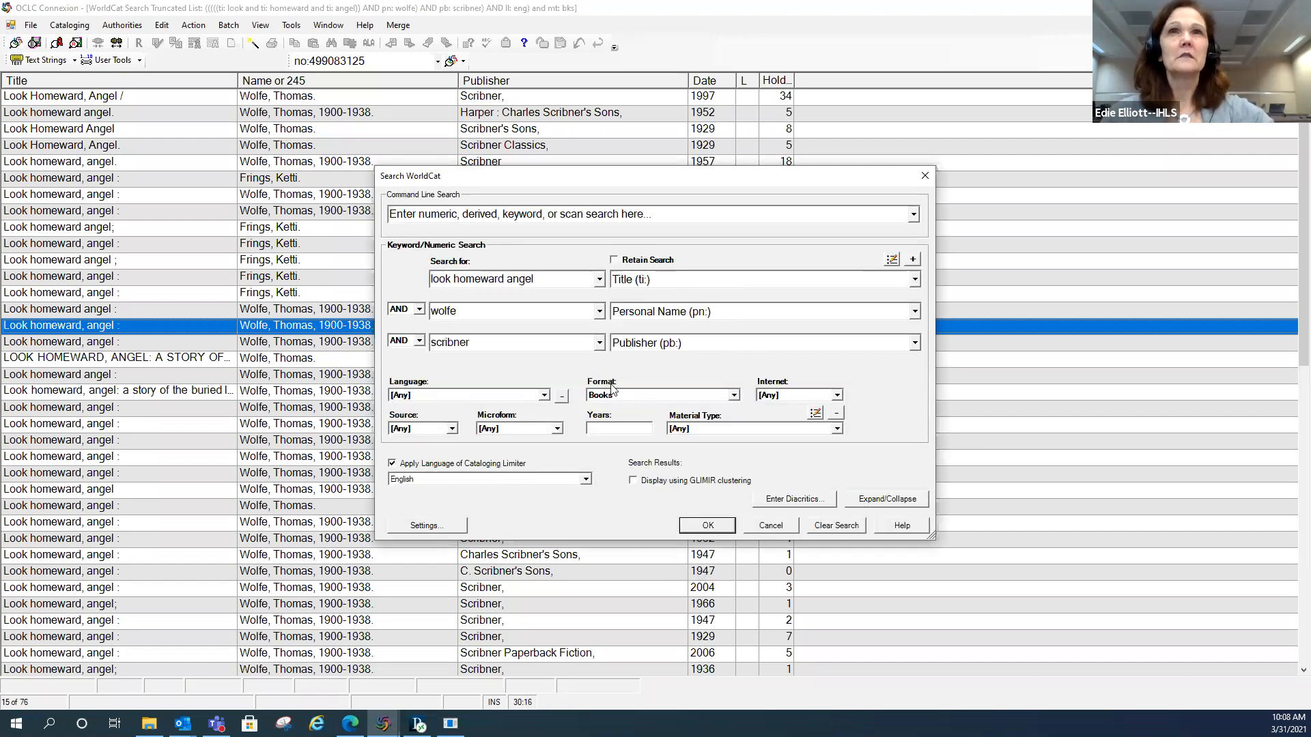
{"action": "left_click", "coordinate": [832, 527]}
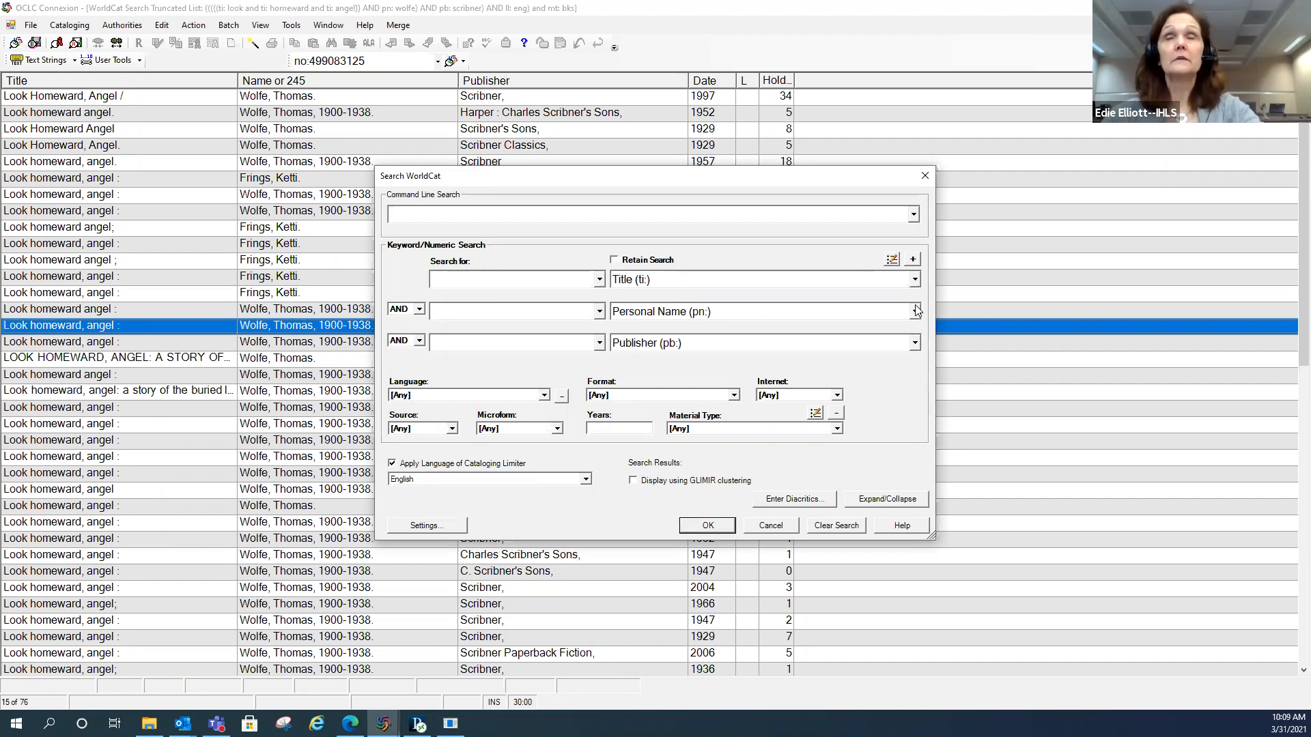
Step: Expand the search index choices to the full set and choose ISBN (bn:) as the first term's index
{"action": "left_click", "coordinate": [915, 279]}
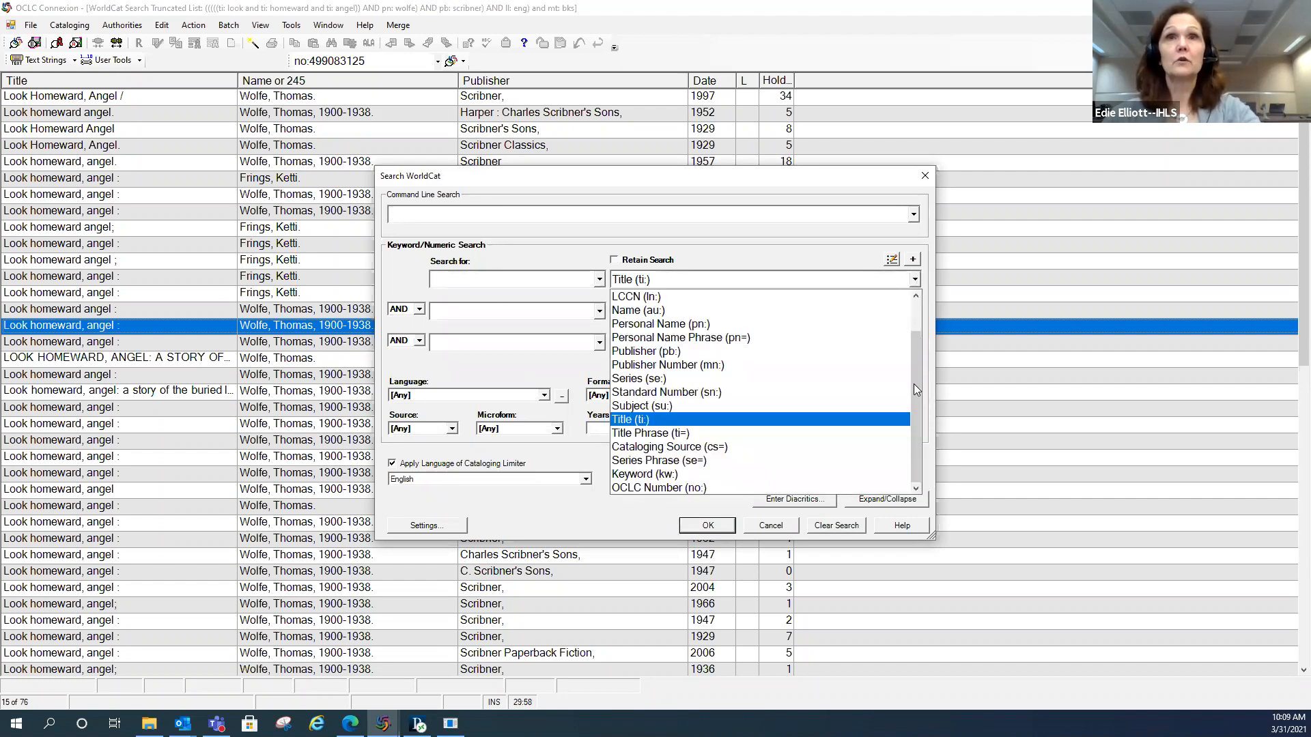
{"action": "left_click_drag", "start_coordinate": [914, 384], "coordinate": [914, 353]}
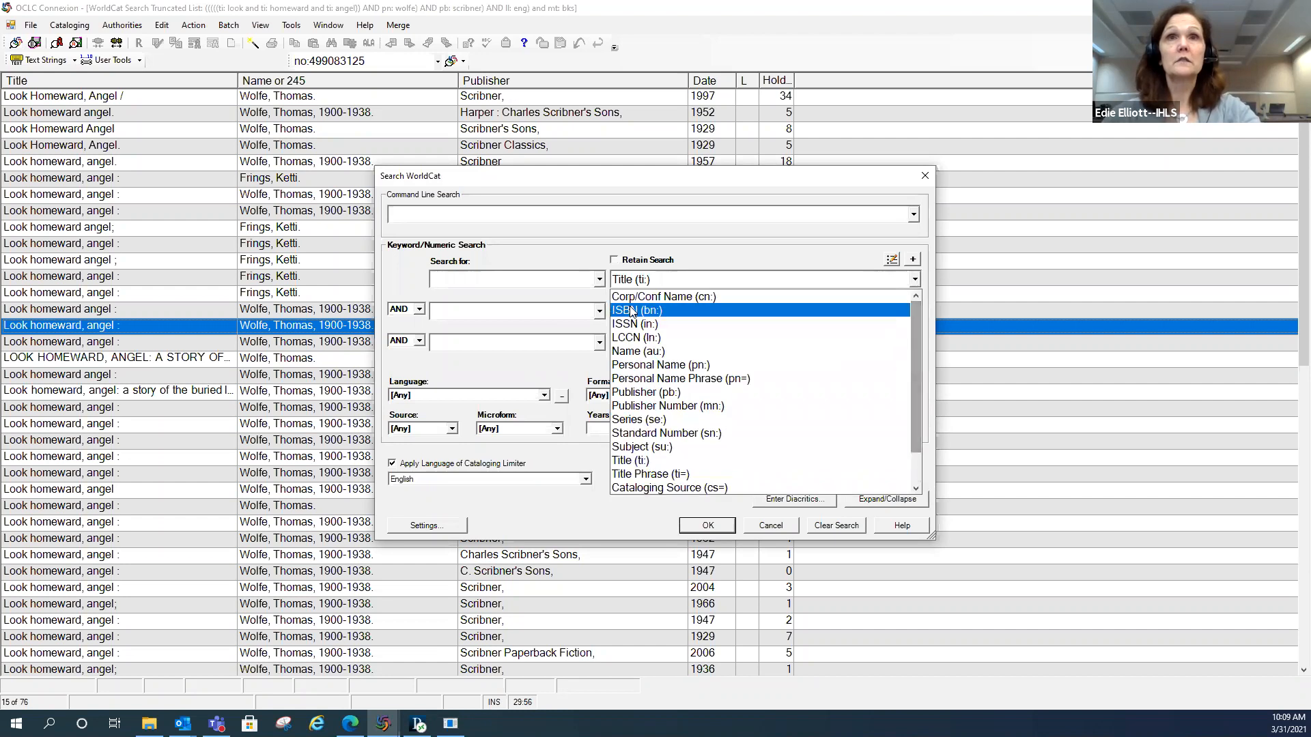
{"action": "left_click", "coordinate": [914, 260]}
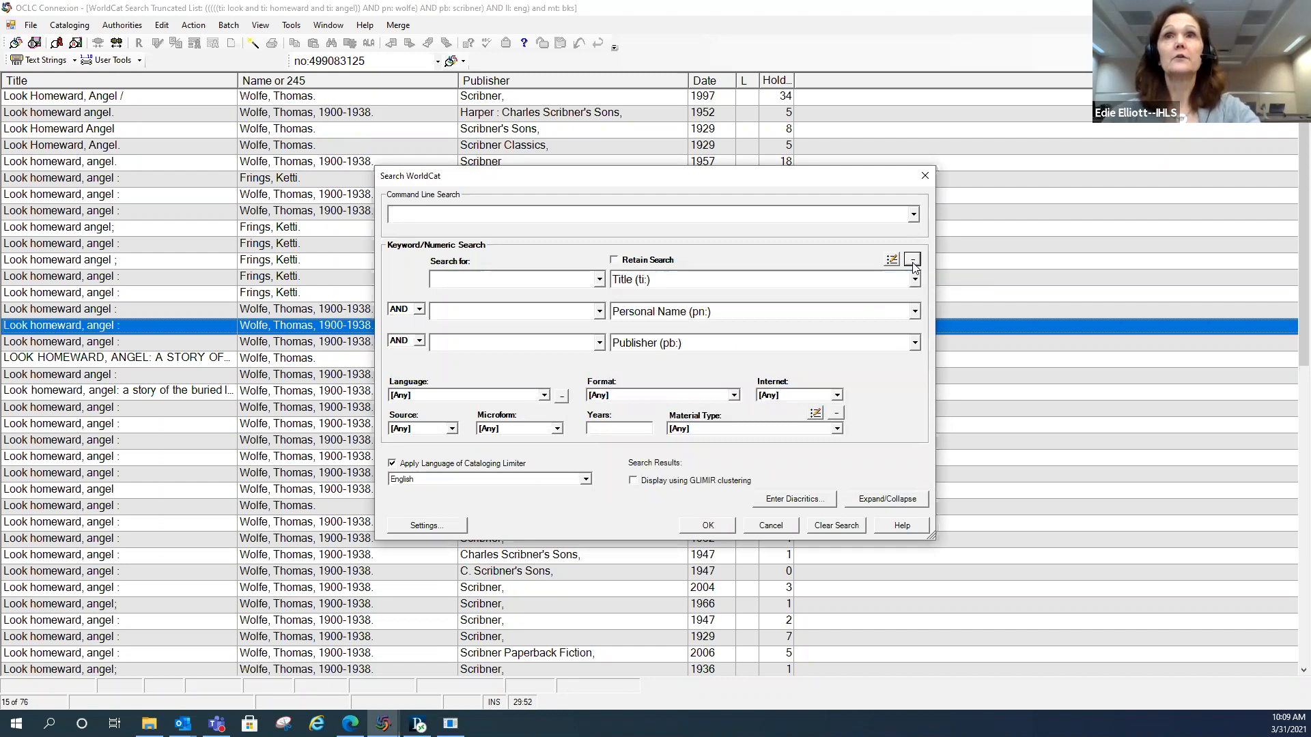
{"action": "left_click", "coordinate": [916, 279]}
{"action": "left_click_drag", "start_coordinate": [912, 474], "coordinate": [908, 355]}
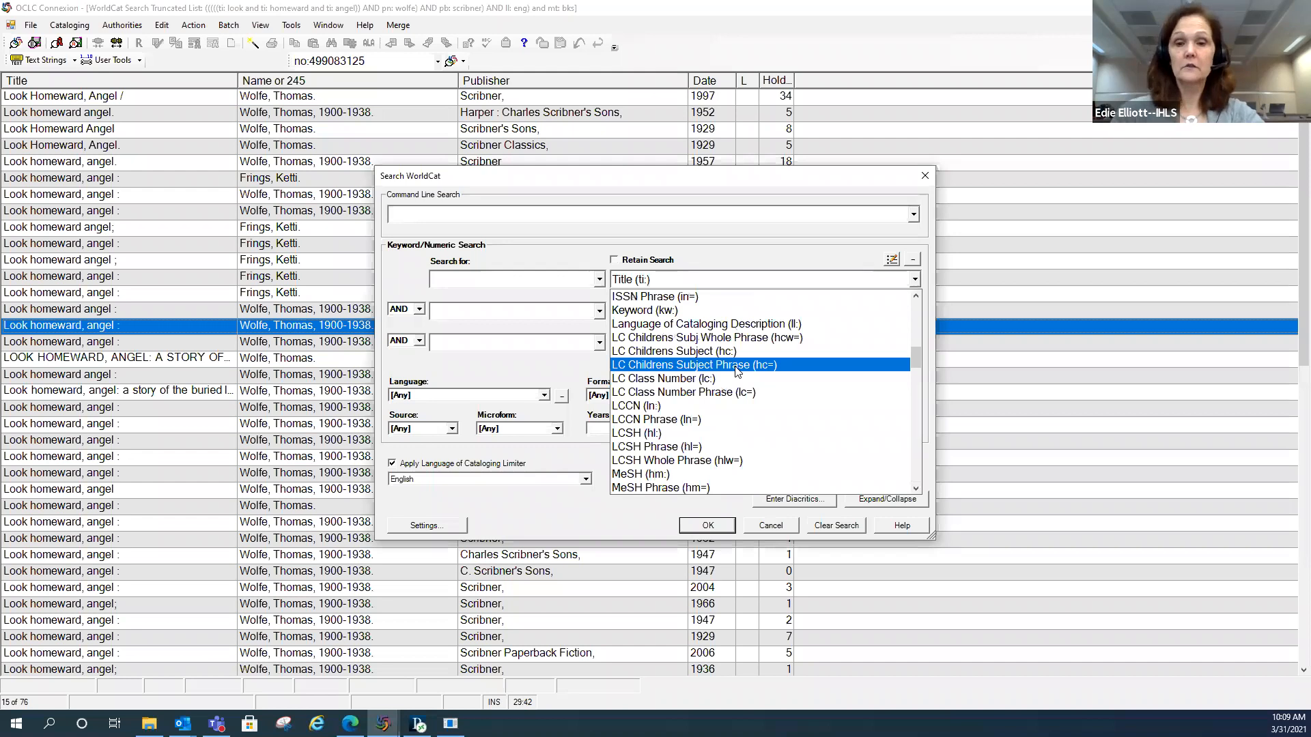
{"action": "key", "text": "k"}
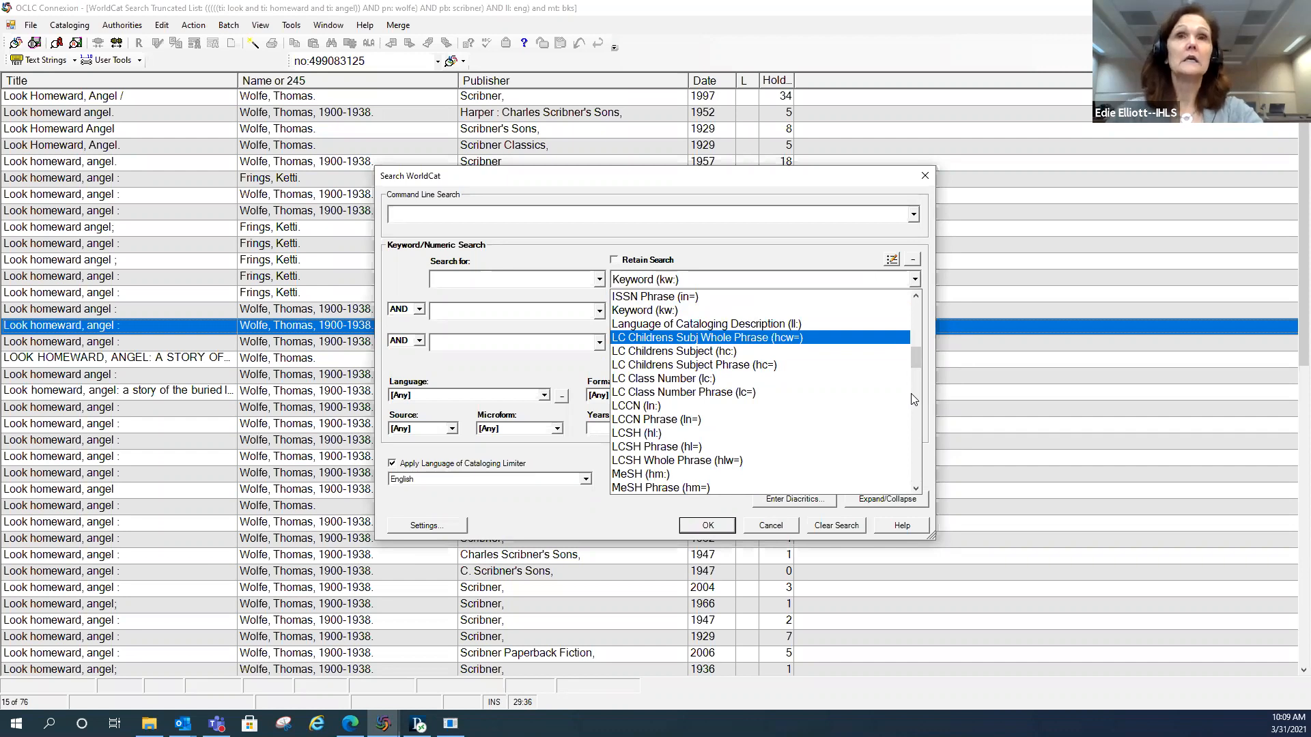
{"action": "scroll", "coordinate": [789, 393], "scroll_direction": "up", "scroll_amount": 2}
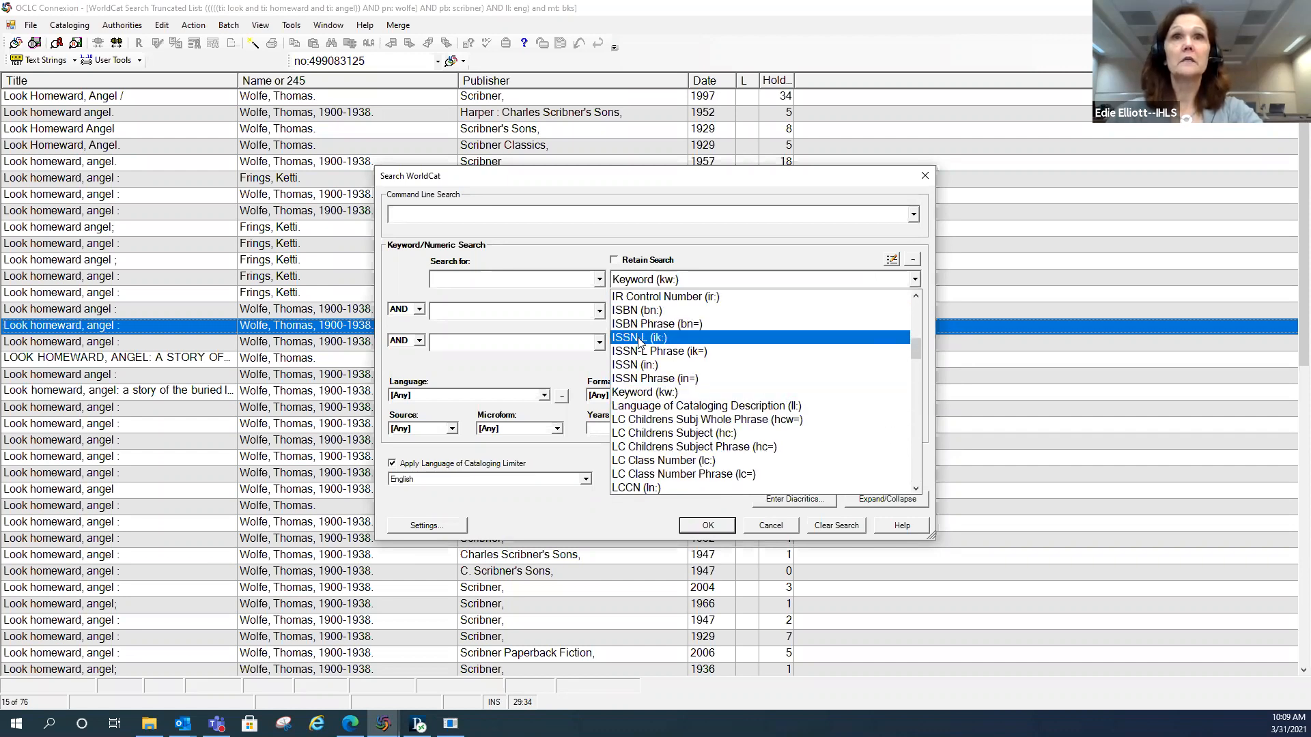
{"action": "scroll", "coordinate": [645, 362], "scroll_direction": "up", "scroll_amount": 1}
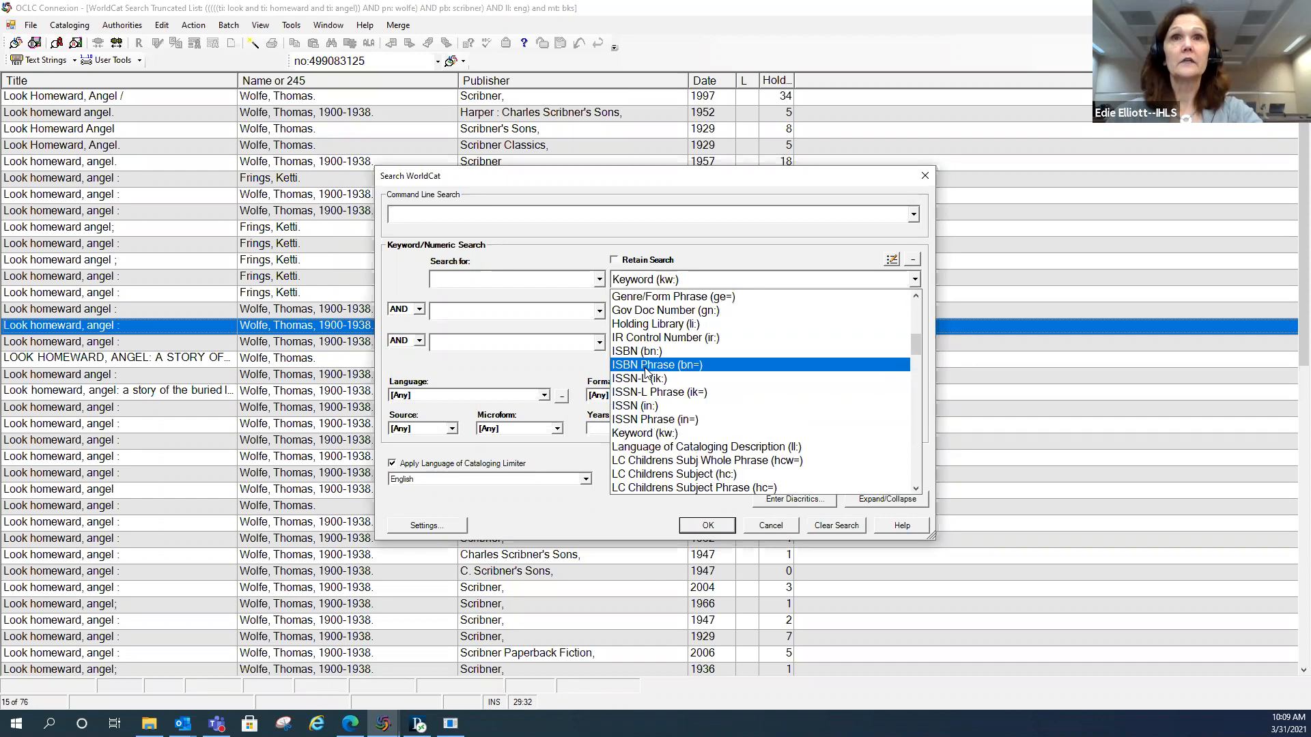
{"action": "left_click", "coordinate": [642, 351]}
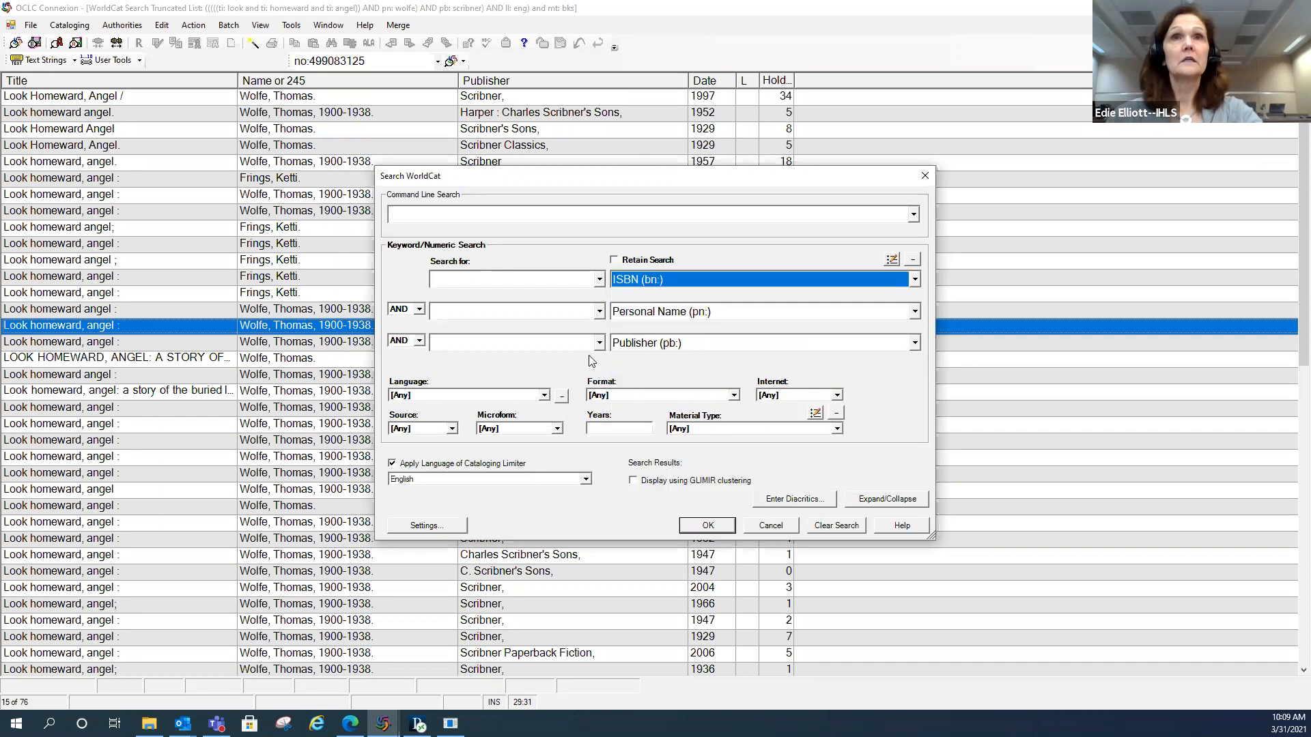
Step: Enter 0882-7370 as the first search term, change its index to ISSN (in:), and run the search
{"action": "left_click", "coordinate": [549, 280]}
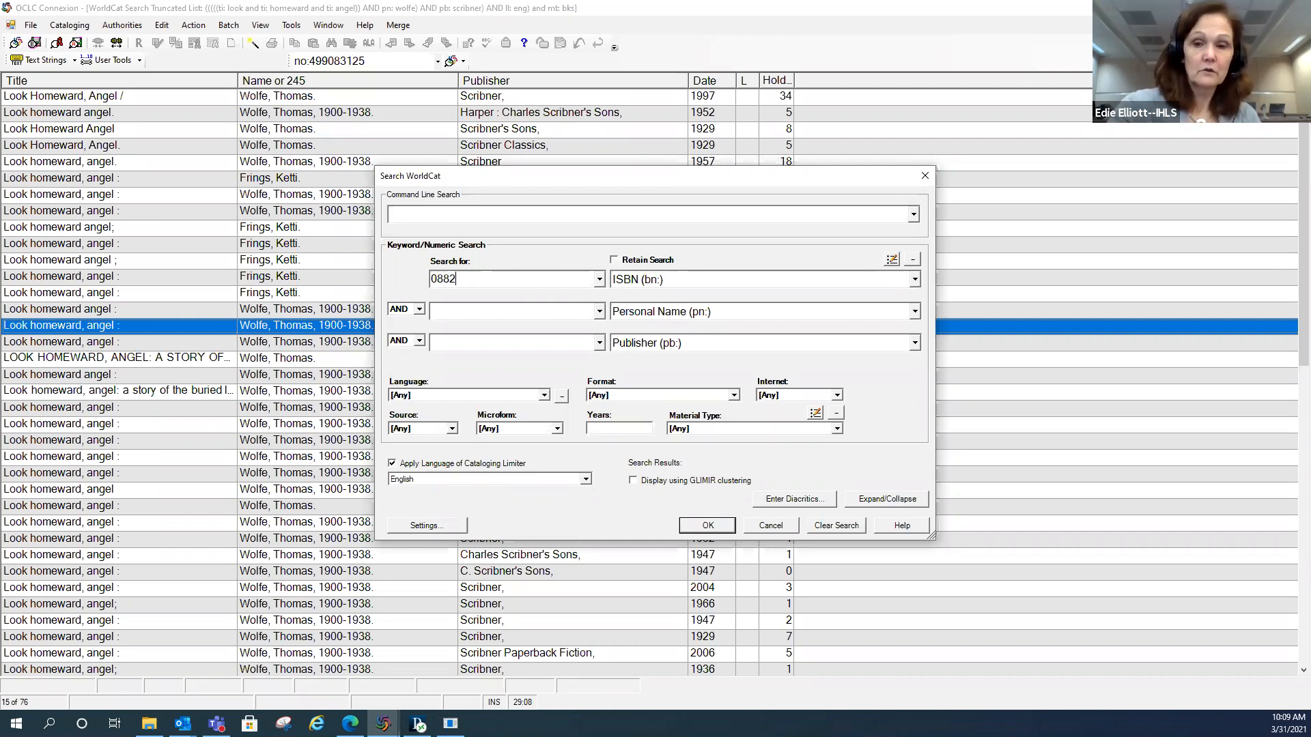
{"action": "type", "text": "0882-737"}
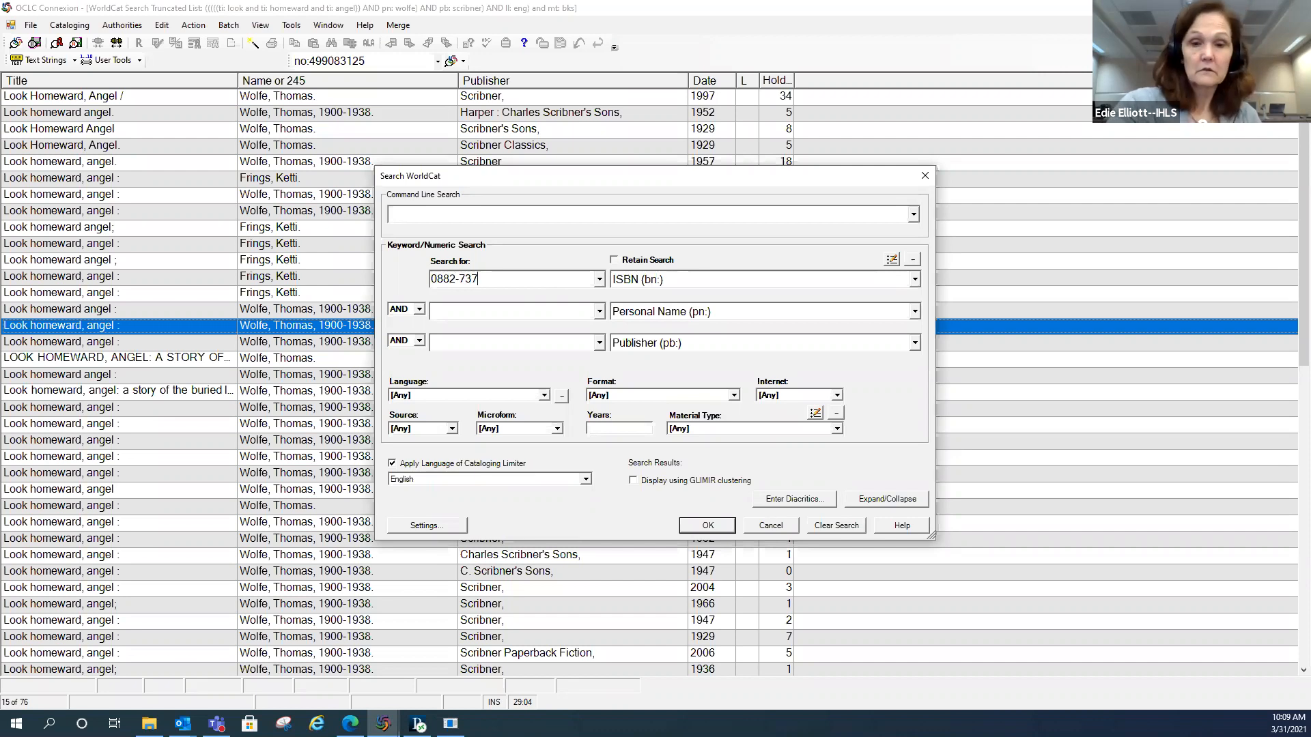
{"action": "type", "text": "0"}
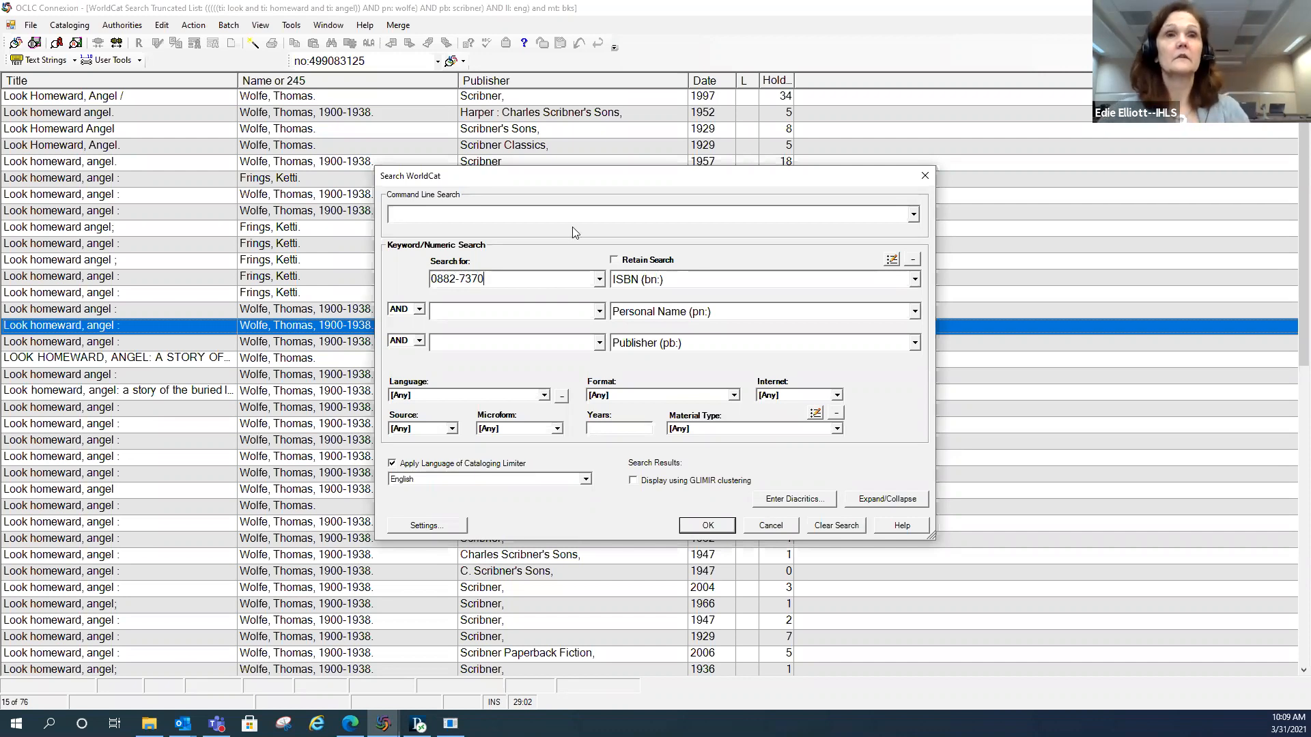
{"action": "left_click", "coordinate": [665, 280]}
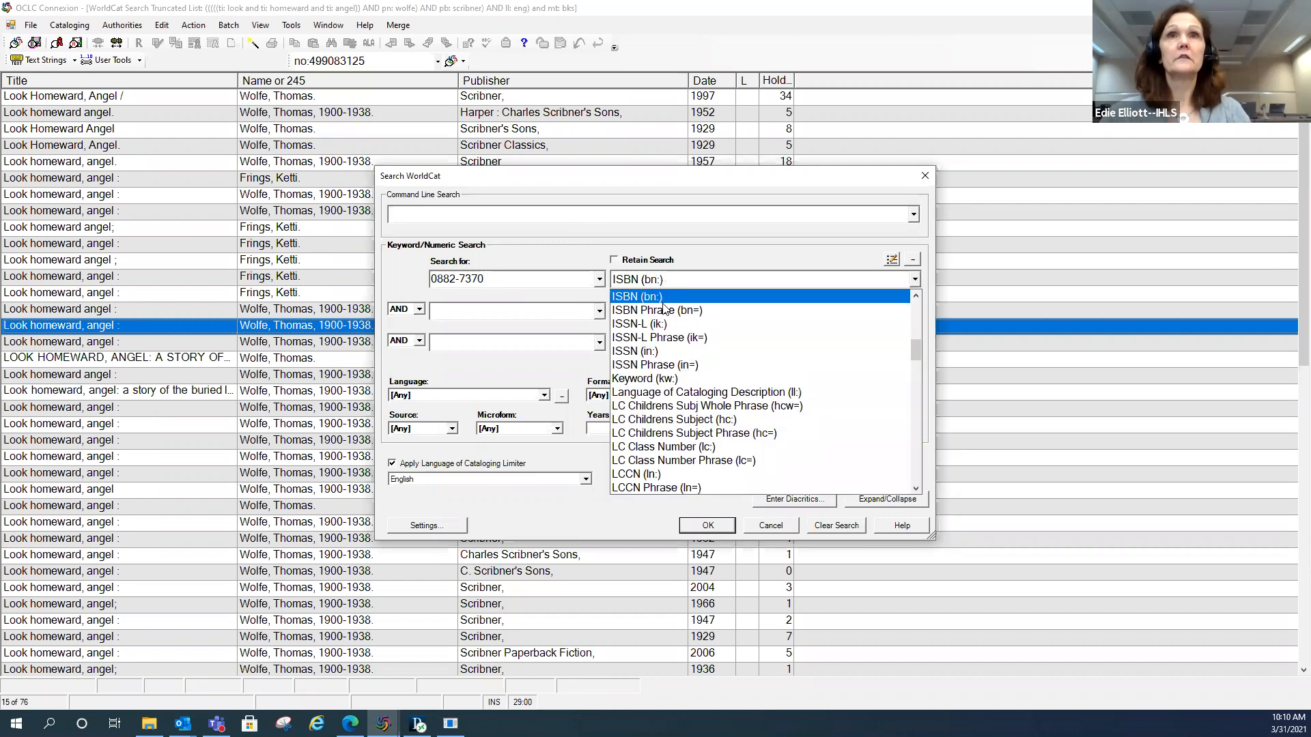
{"action": "left_click", "coordinate": [653, 350]}
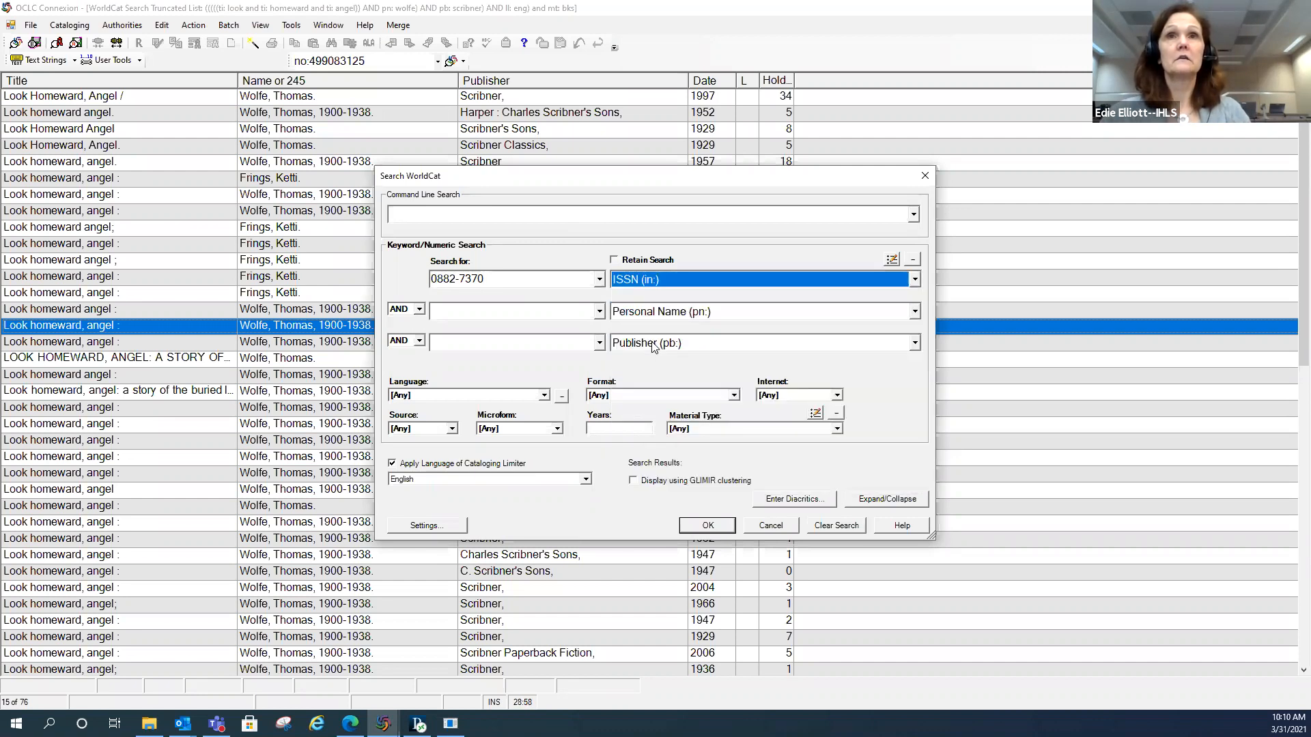
{"action": "left_click", "coordinate": [708, 527]}
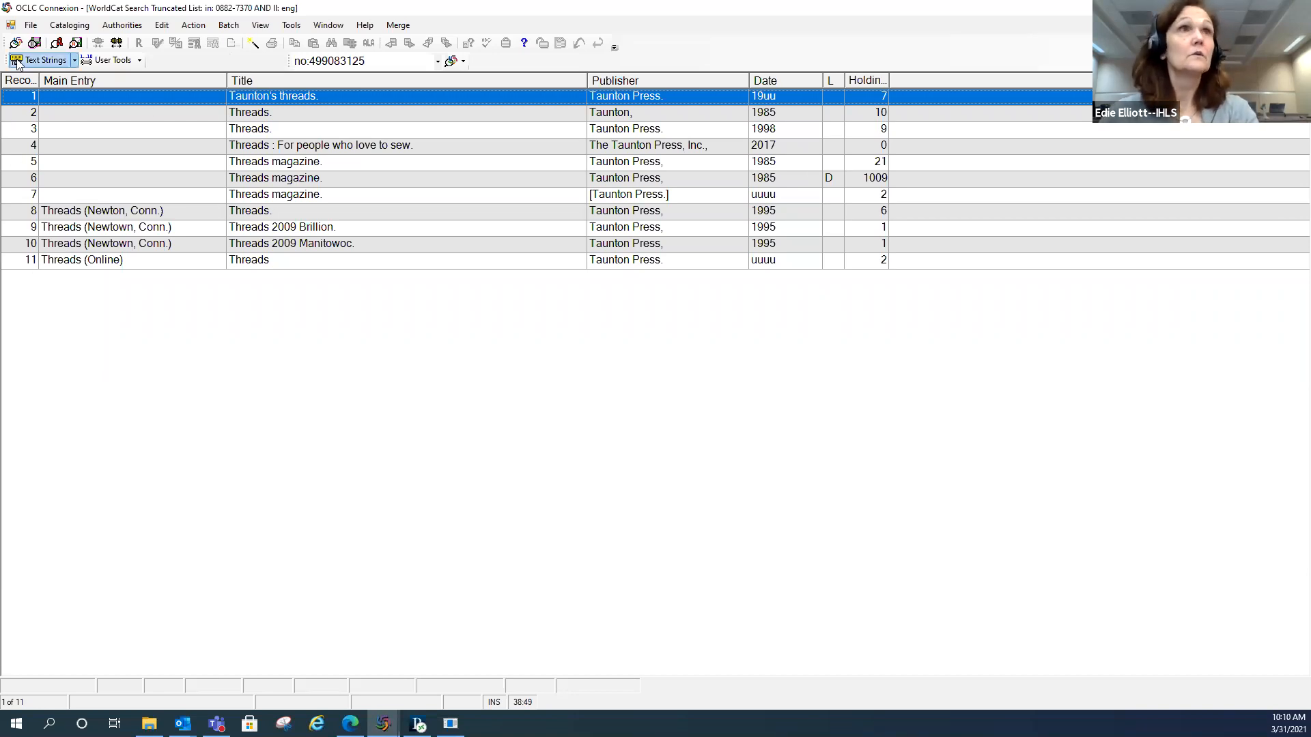
Step: Search WorldCat for b000677810 as the third search term, with its index set to Publisher Number (mn:)
{"action": "left_click", "coordinate": [15, 45]}
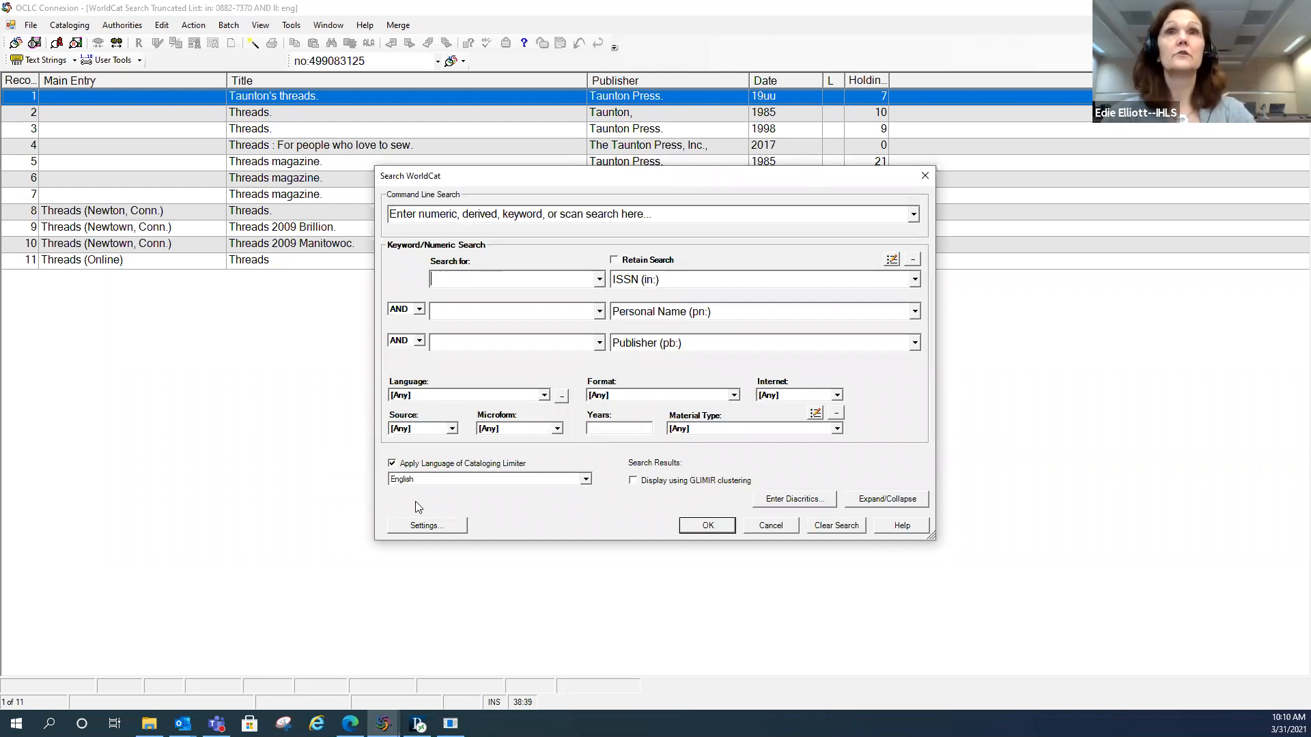
{"action": "left_click", "coordinate": [568, 344]}
{"action": "type", "text": "b000677810"}
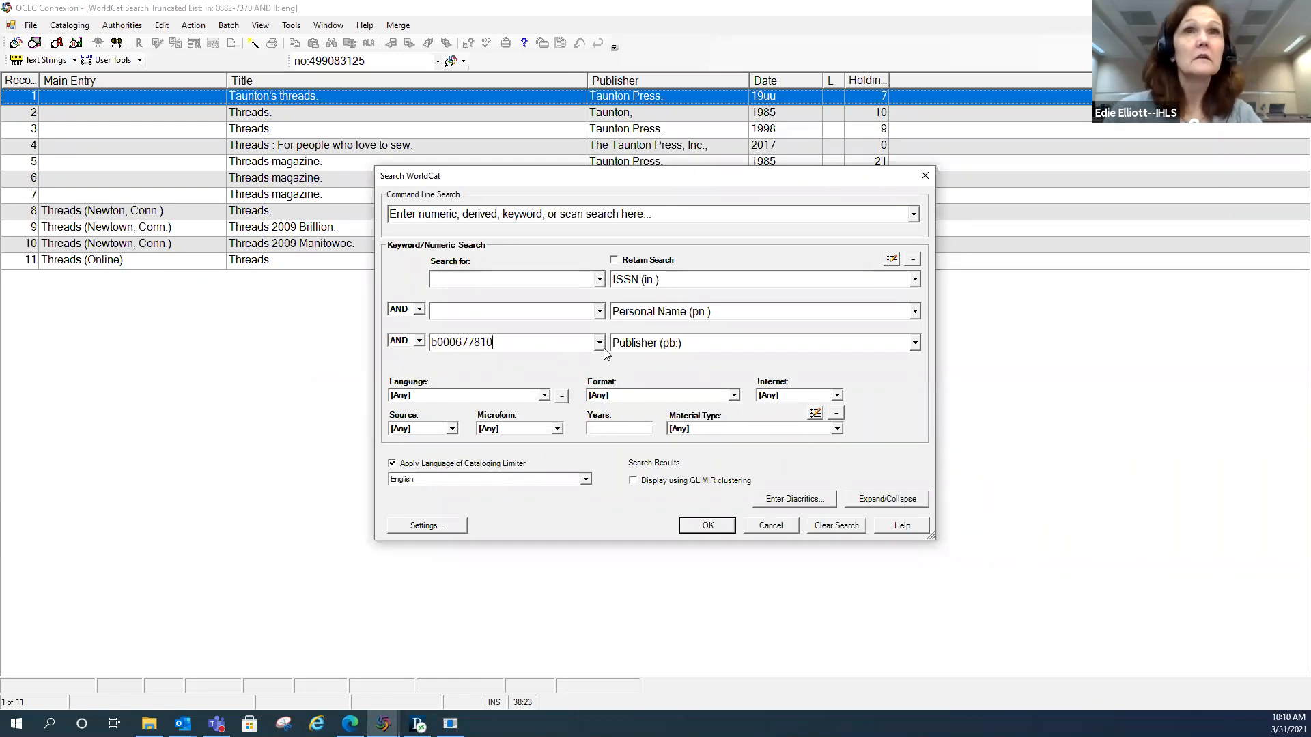
{"action": "left_click", "coordinate": [635, 343]}
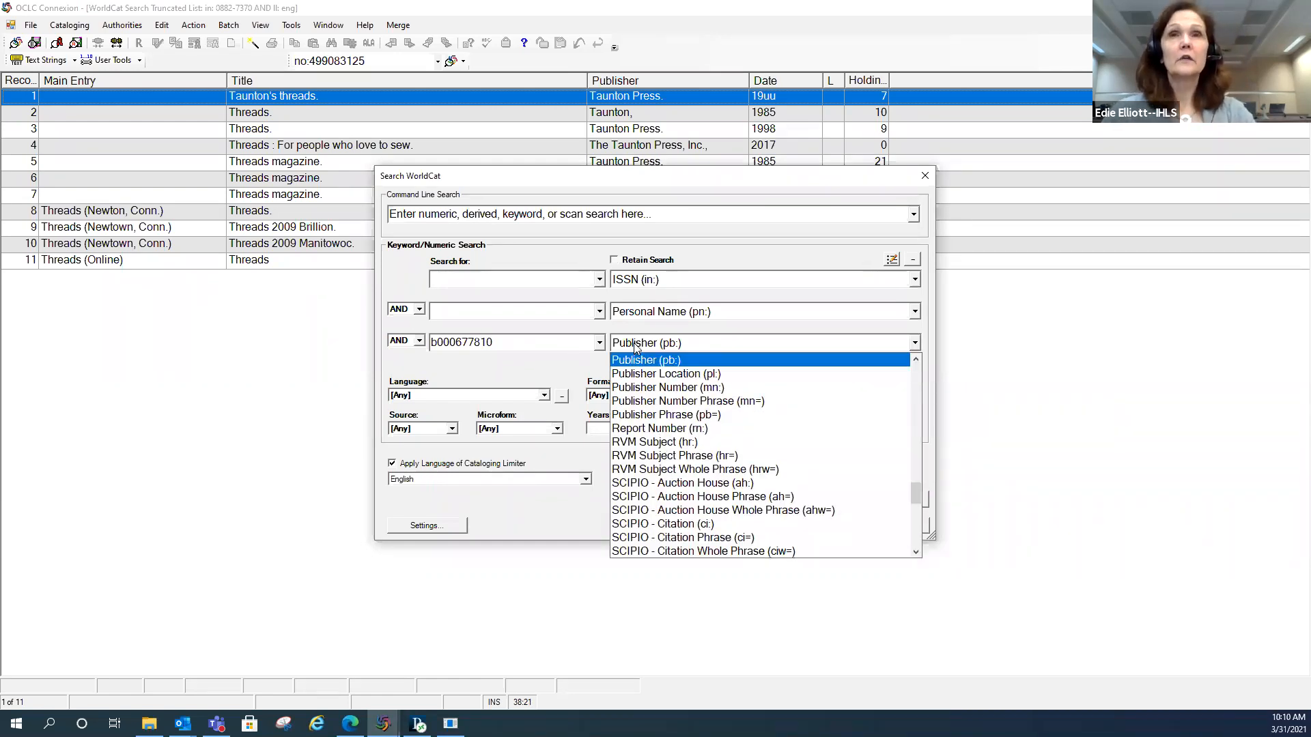
{"action": "left_click", "coordinate": [642, 388]}
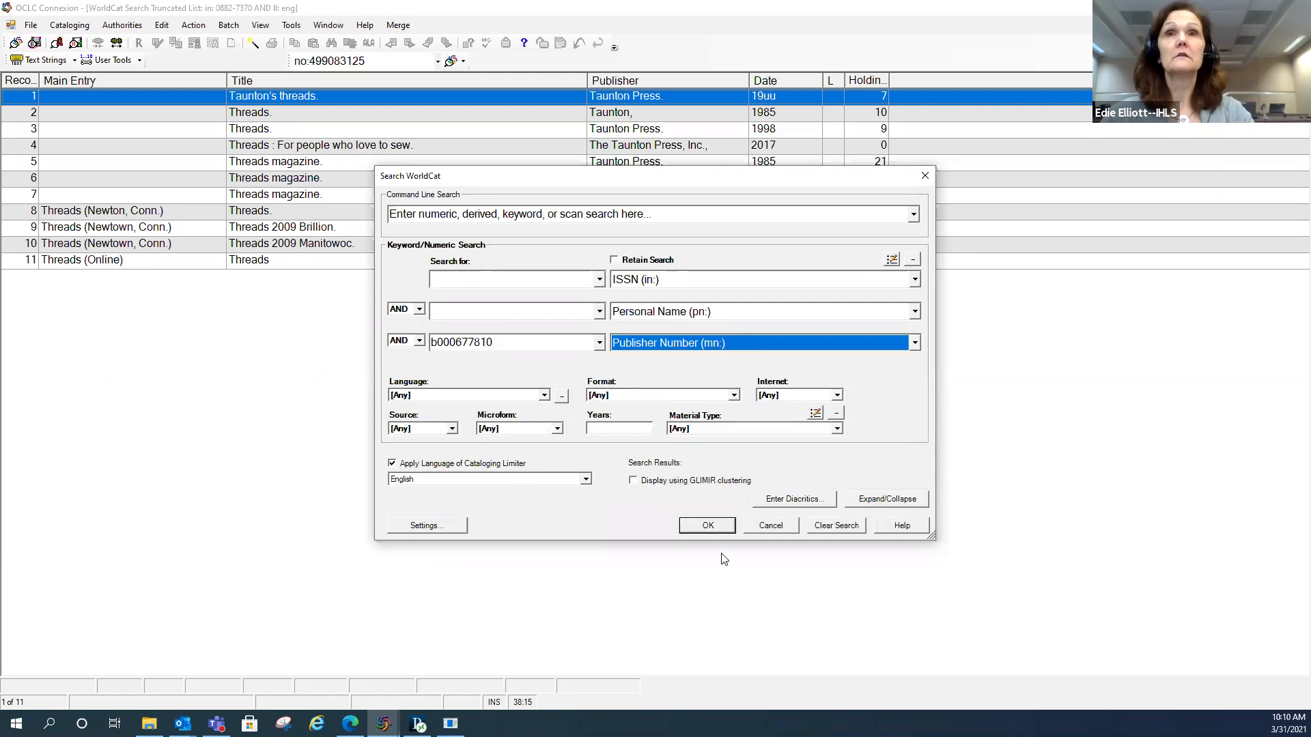
{"action": "left_click", "coordinate": [709, 525]}
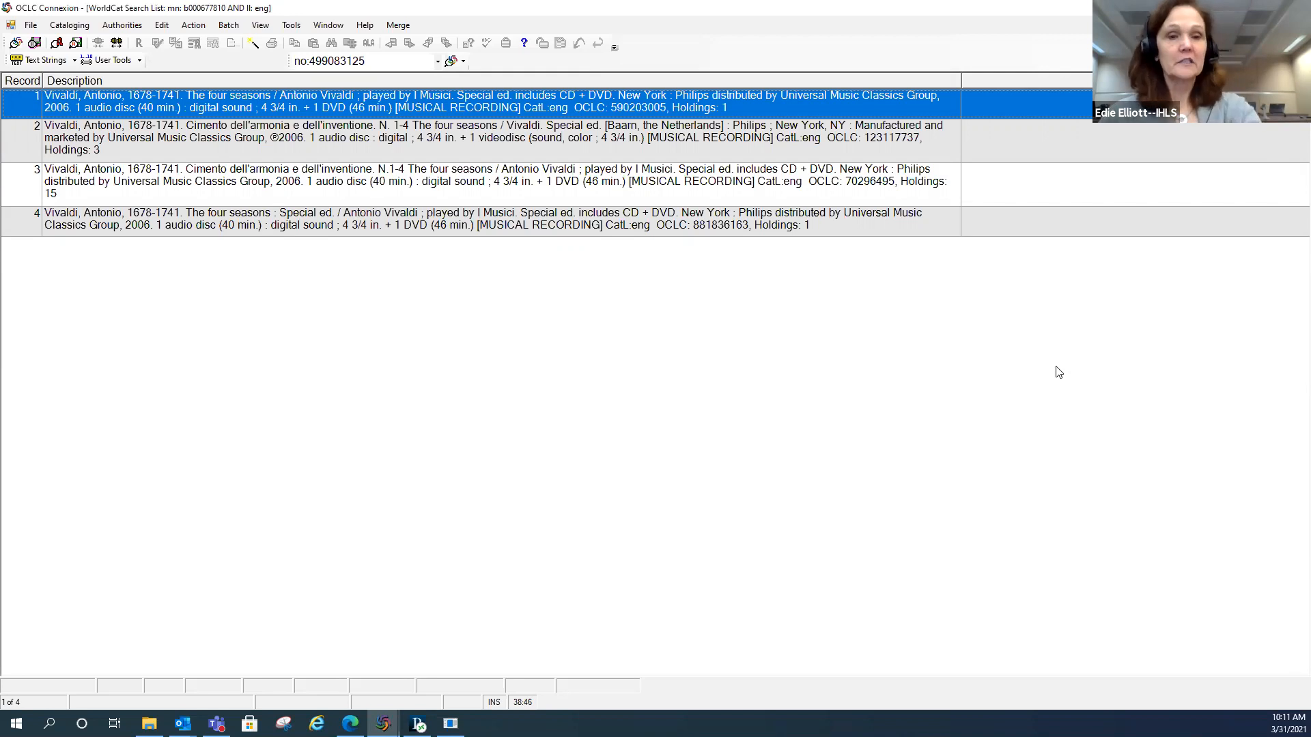
Step: Search WorldCat for citizen duane as the second search term, with its index set to Title (ti:)
{"action": "key", "text": "F2"}
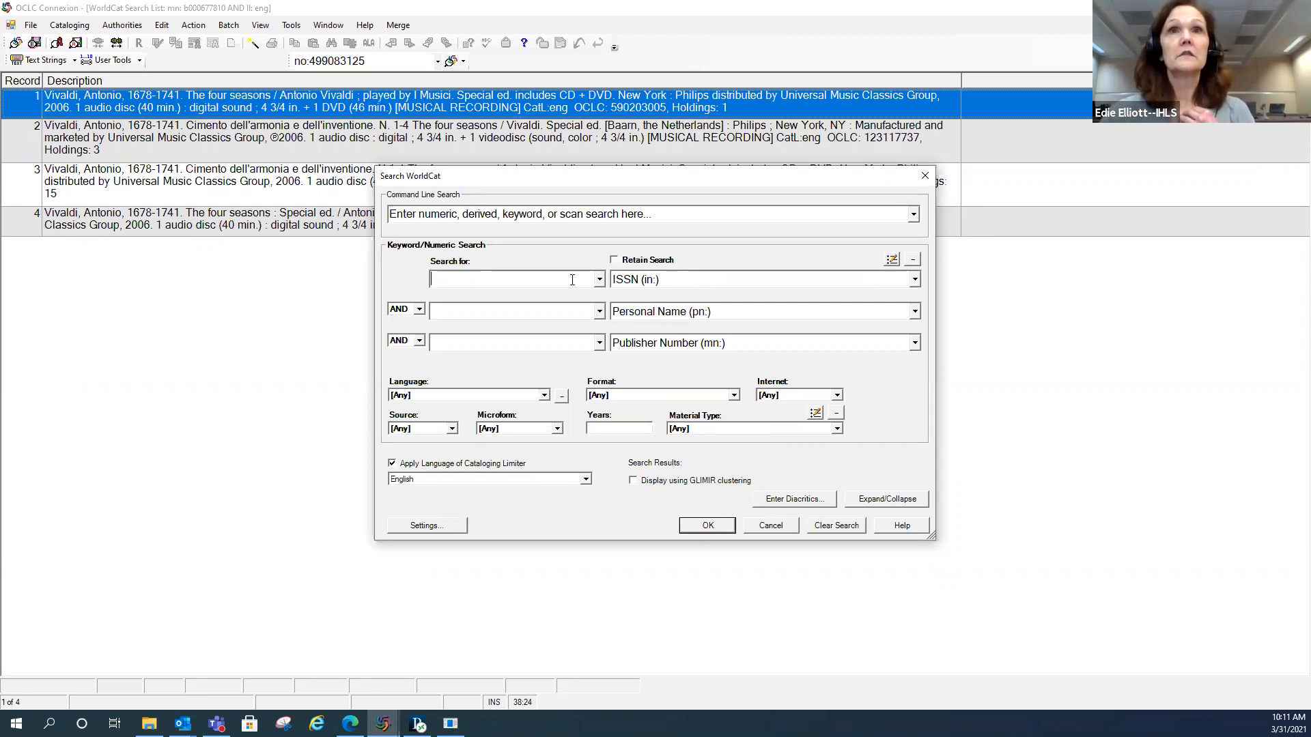
{"action": "left_click", "coordinate": [566, 314]}
{"action": "type", "text": "citizen duance"}
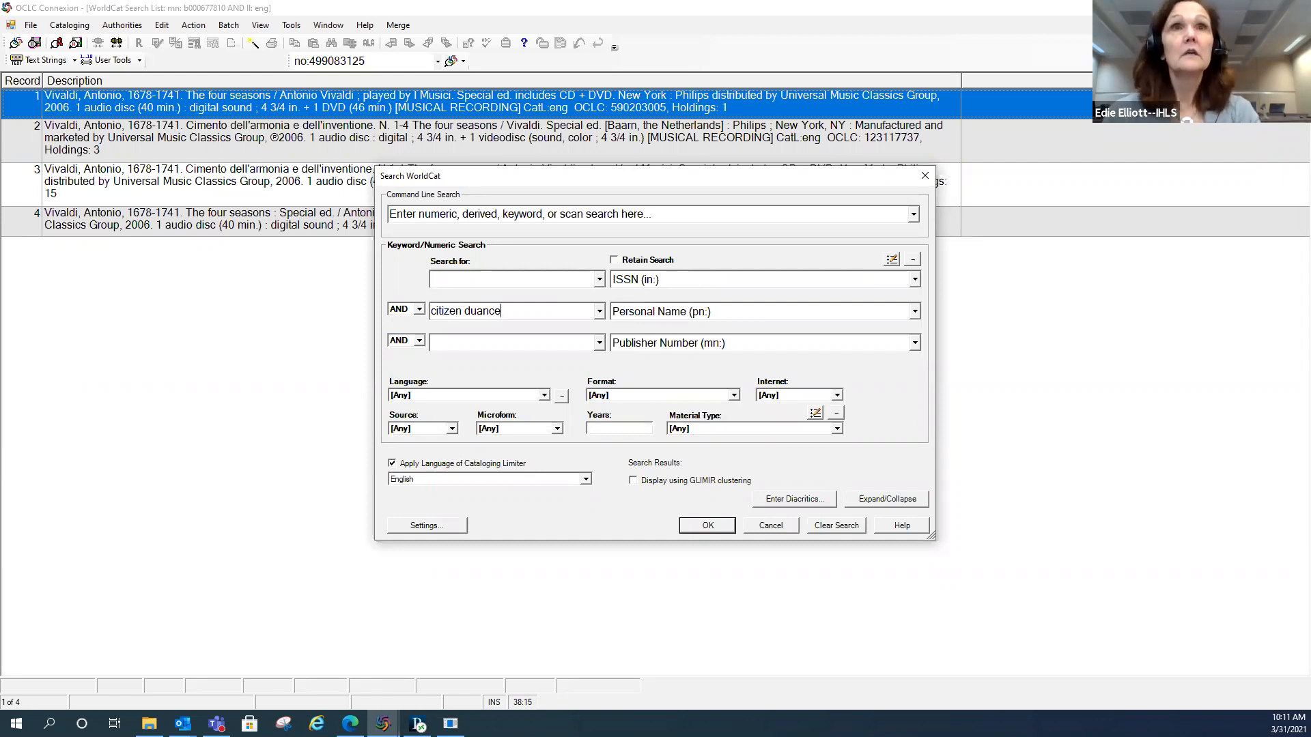
{"action": "key", "text": "BackSpace"}
{"action": "key", "text": "BackSpace"}
{"action": "type", "text": "e"}
{"action": "key", "text": "Tab"}
{"action": "key", "text": "t"}
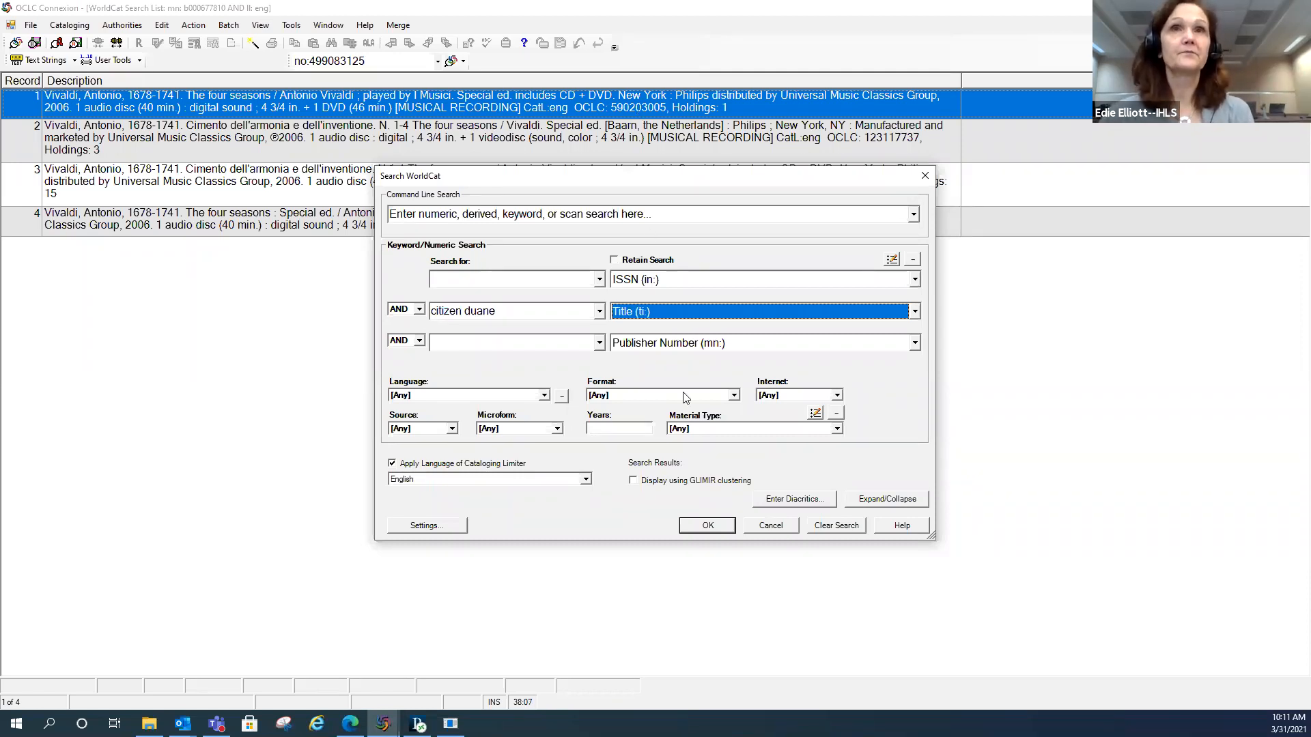
{"action": "left_click", "coordinate": [708, 526]}
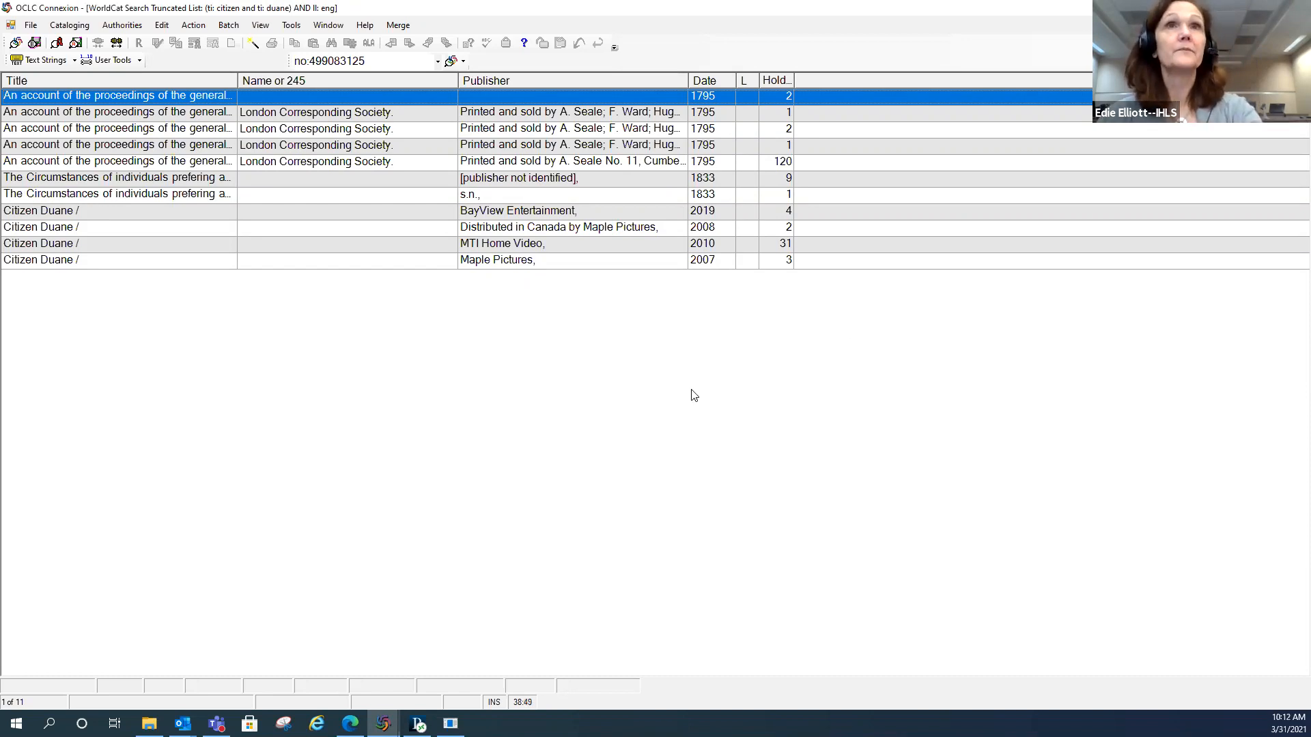
Step: Recall citizen duane as the second term in a new WorldCat search, limit the years to 2007-2019, and run it
{"action": "key", "text": "F2"}
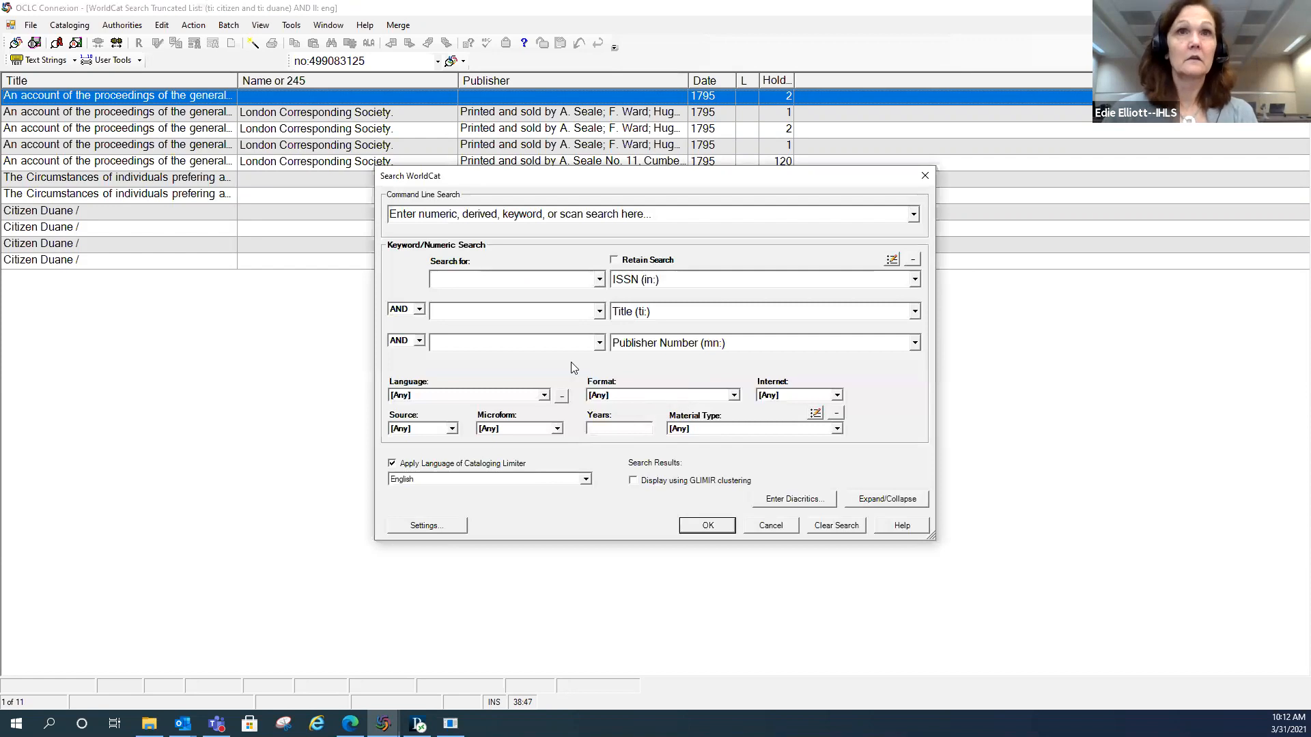
{"action": "left_click", "coordinate": [549, 314]}
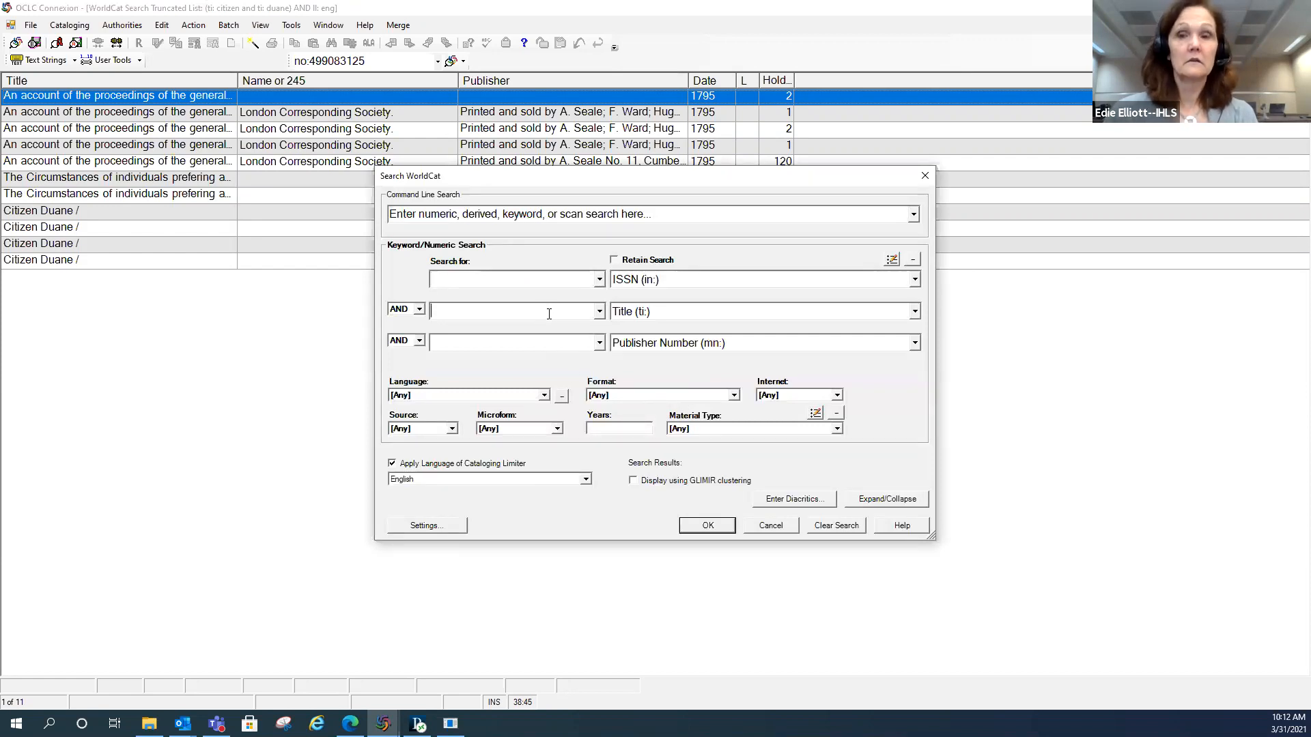
{"action": "key", "text": "Down"}
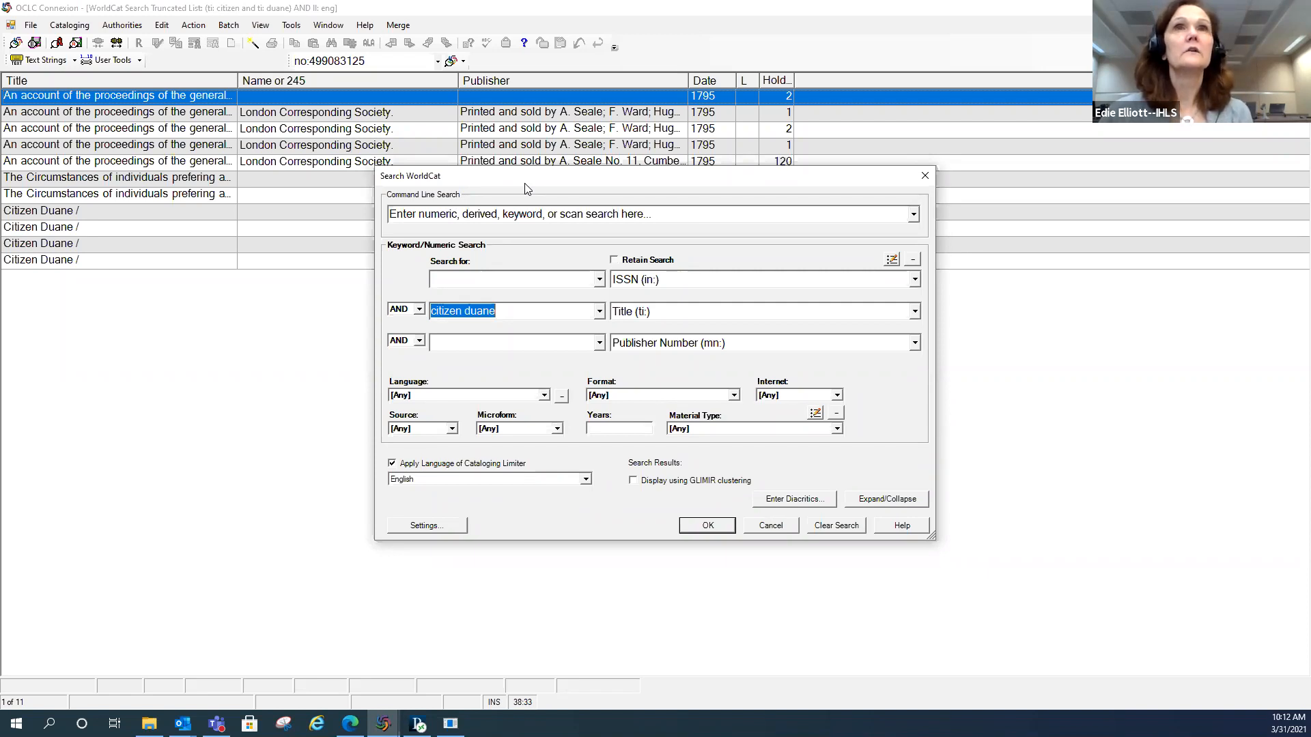
{"action": "left_click_drag", "start_coordinate": [526, 188], "coordinate": [481, 300]}
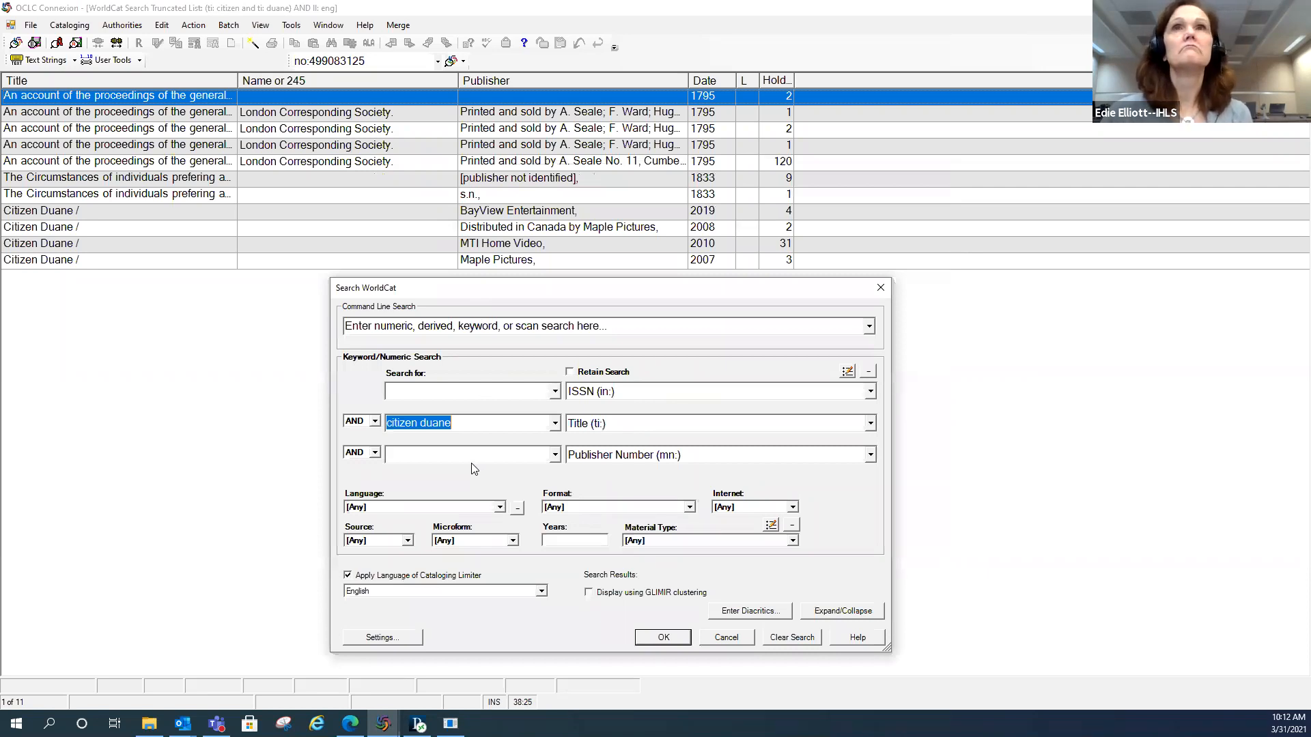
{"action": "left_click", "coordinate": [566, 540]}
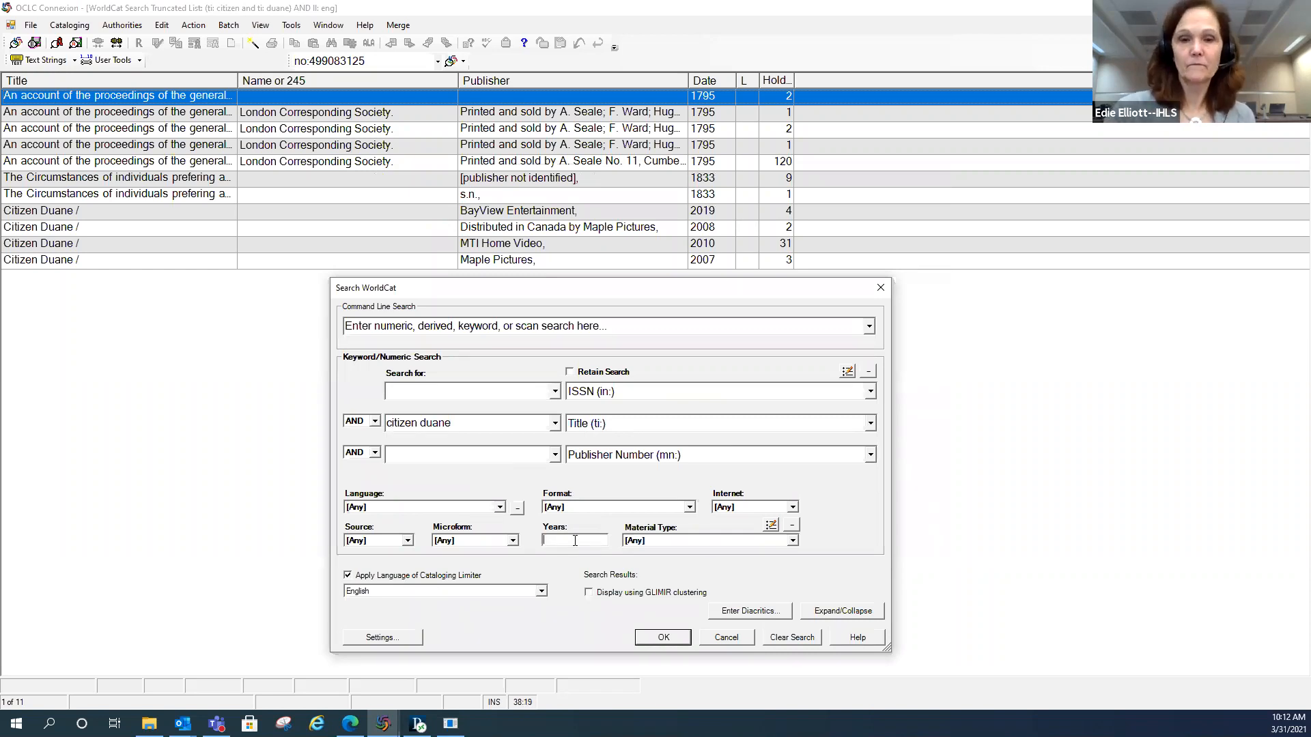
{"action": "type", "text": "200"}
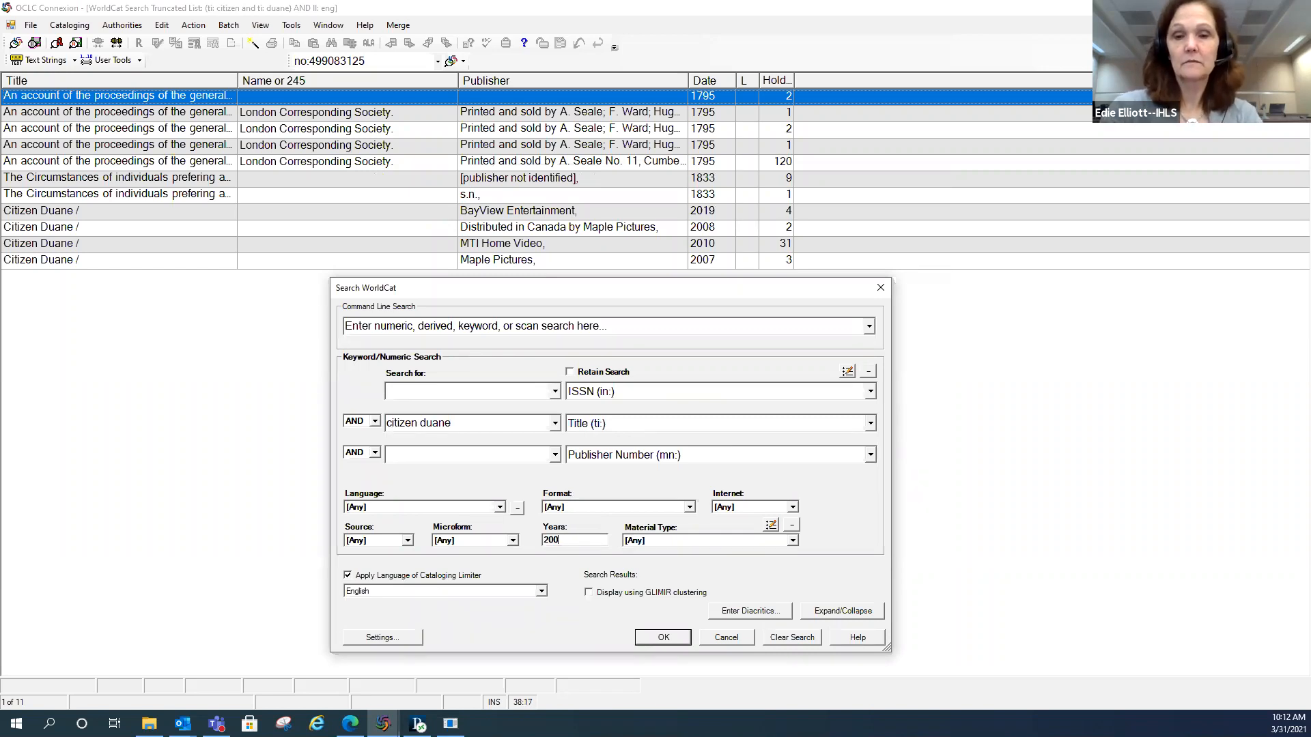
{"action": "type", "text": "7-2019"}
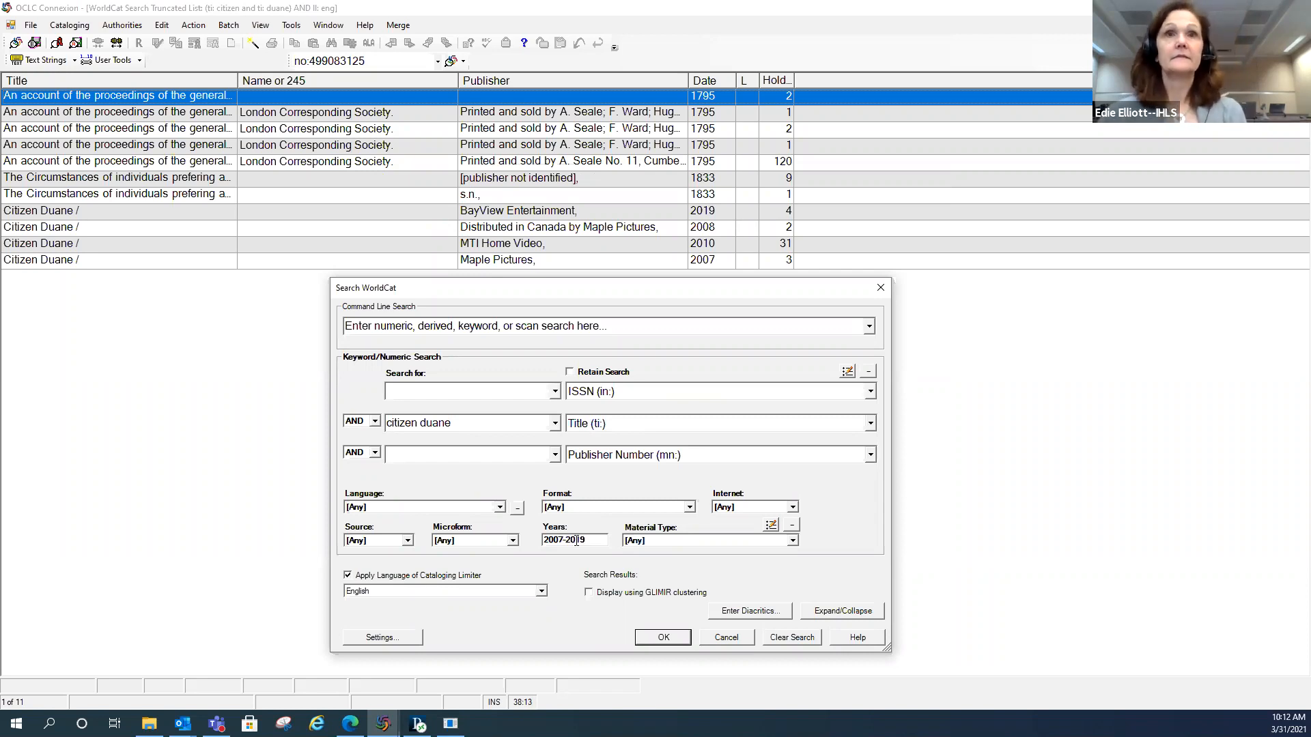
{"action": "left_click", "coordinate": [658, 639]}
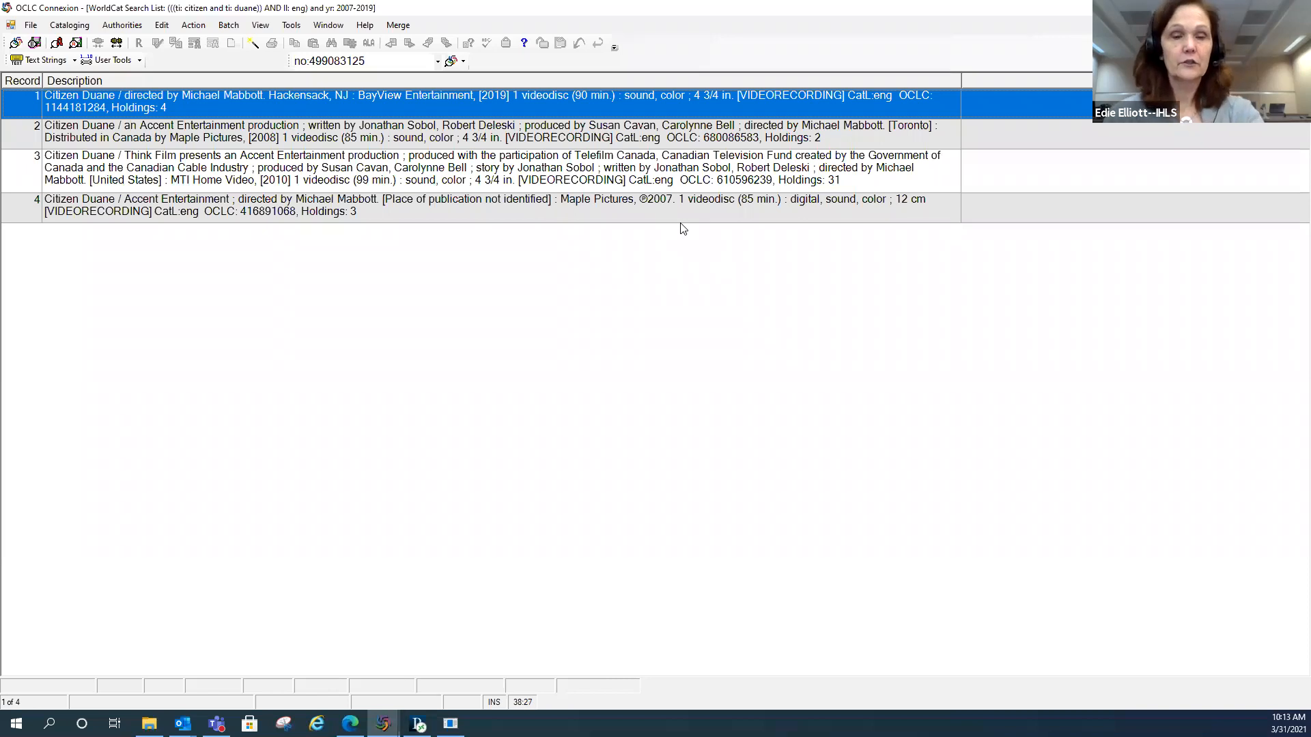
Step: Recall citizen duane as the second term and rerun the title search without a year limit
{"action": "key", "text": "F2"}
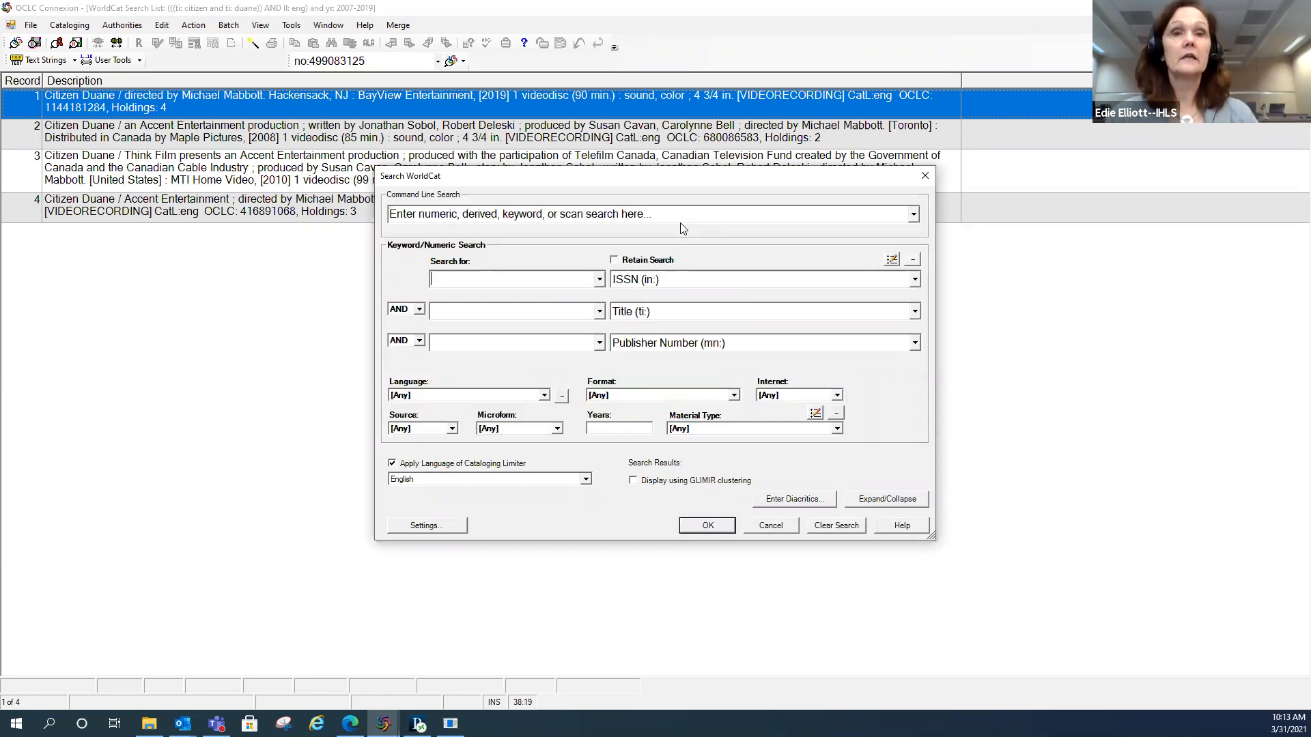
{"action": "left_click", "coordinate": [567, 312]}
{"action": "key", "text": "Down"}
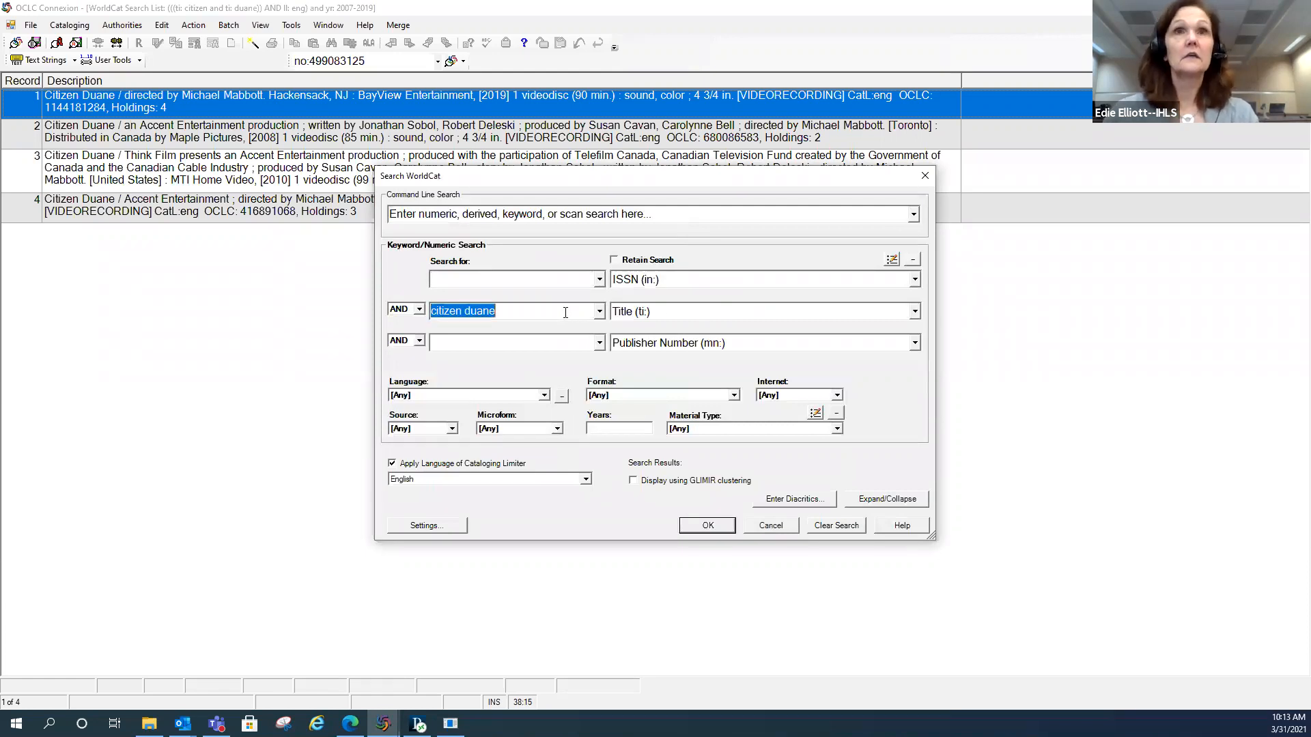
{"action": "left_click", "coordinate": [710, 525]}
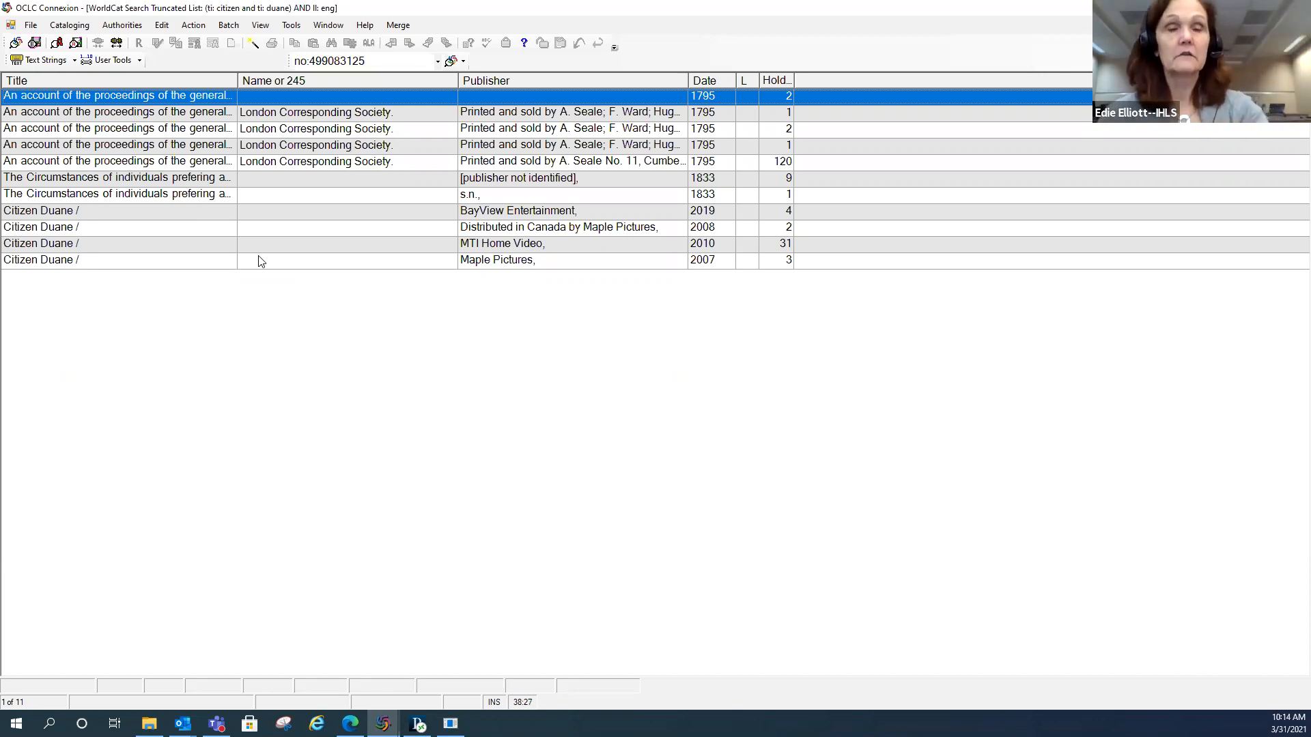
Step: Search WorldCat for ella enchanted as the first search term, with its index set to Title (ti:)
{"action": "key", "text": "F2"}
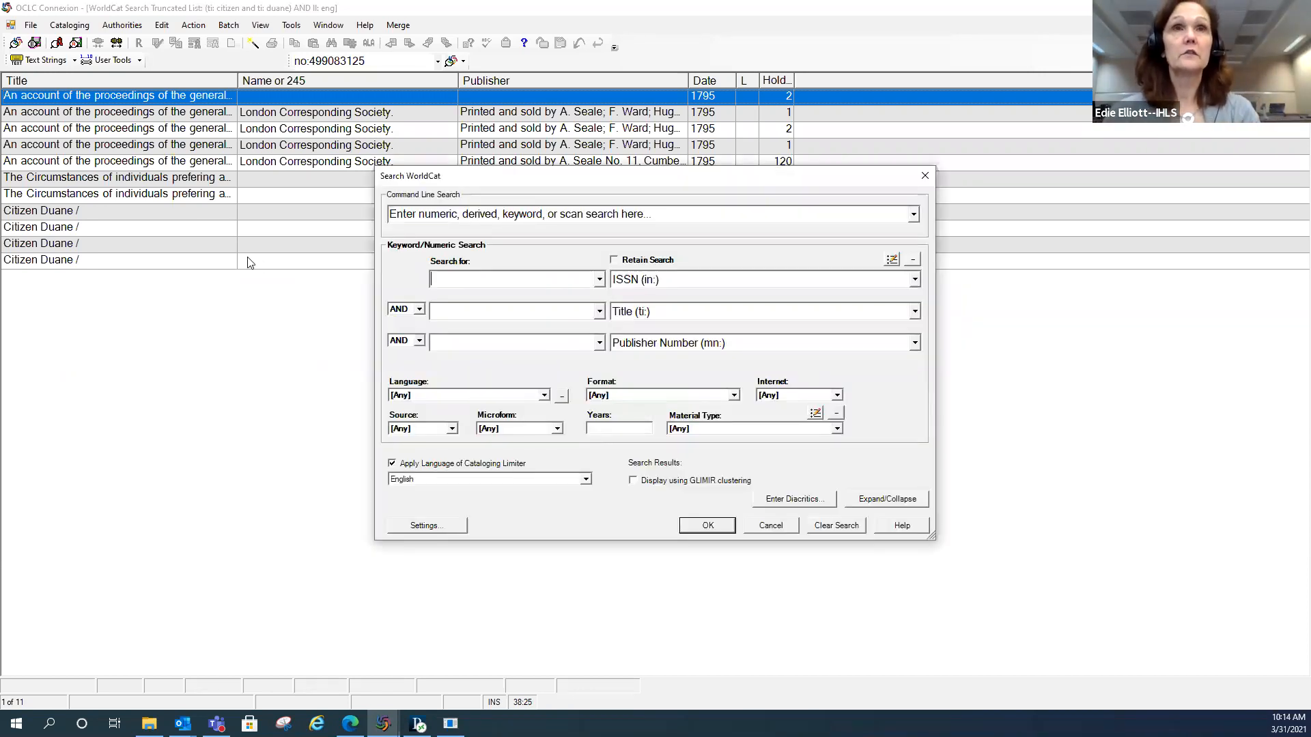
{"action": "type", "text": "e"}
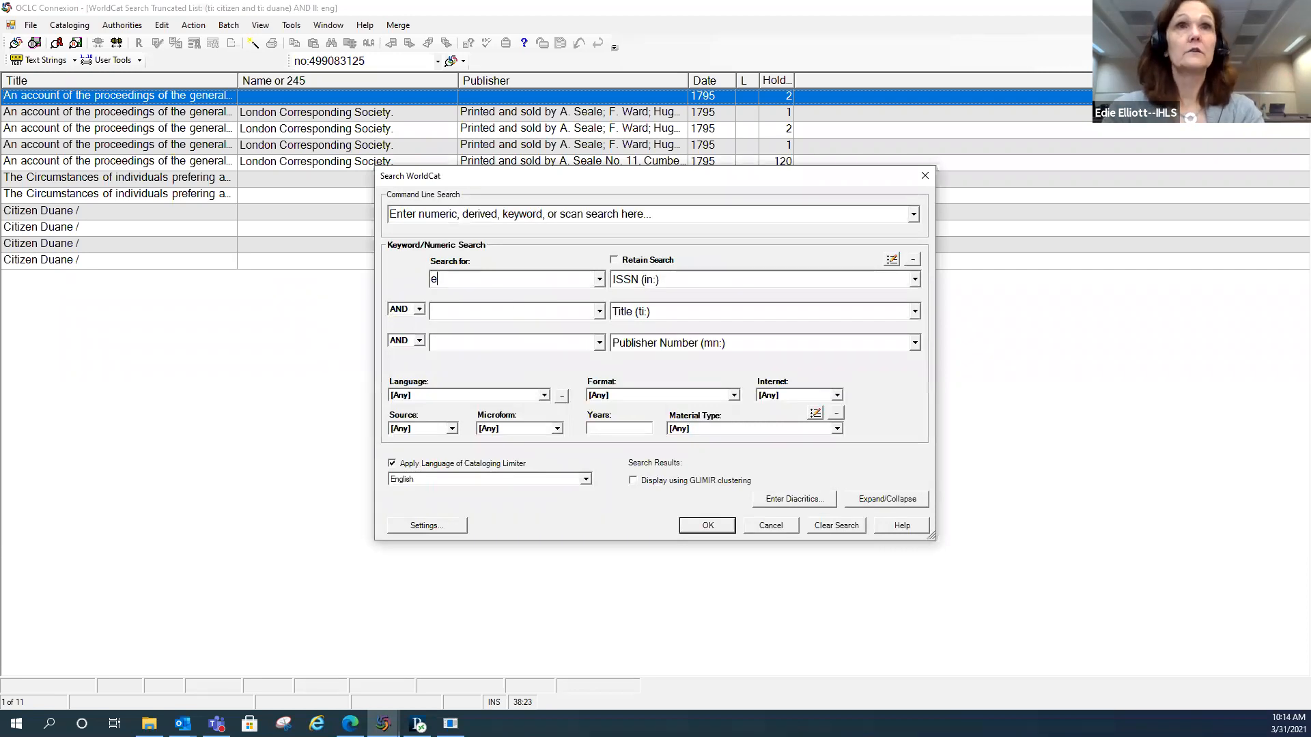
{"action": "type", "text": "lla enchanted"}
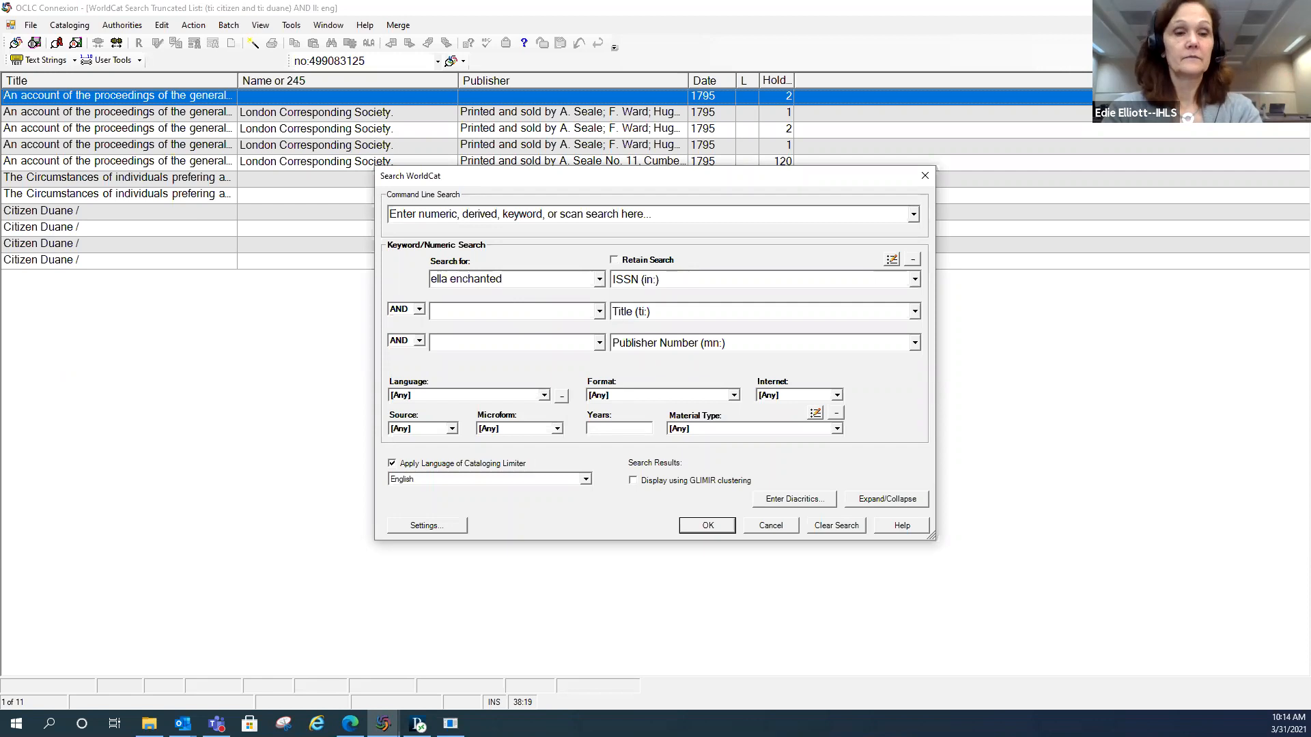
{"action": "key", "text": "Tab"}
{"action": "key", "text": "t"}
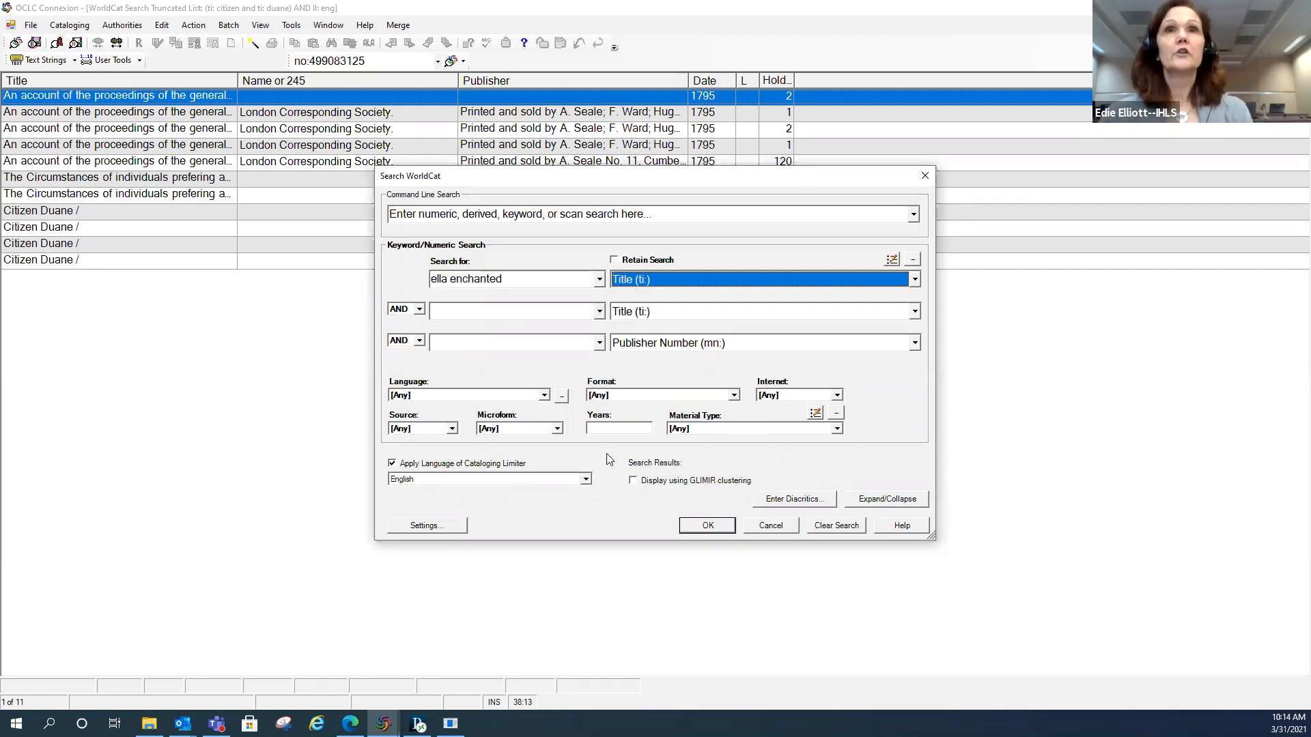
{"action": "left_click", "coordinate": [708, 526]}
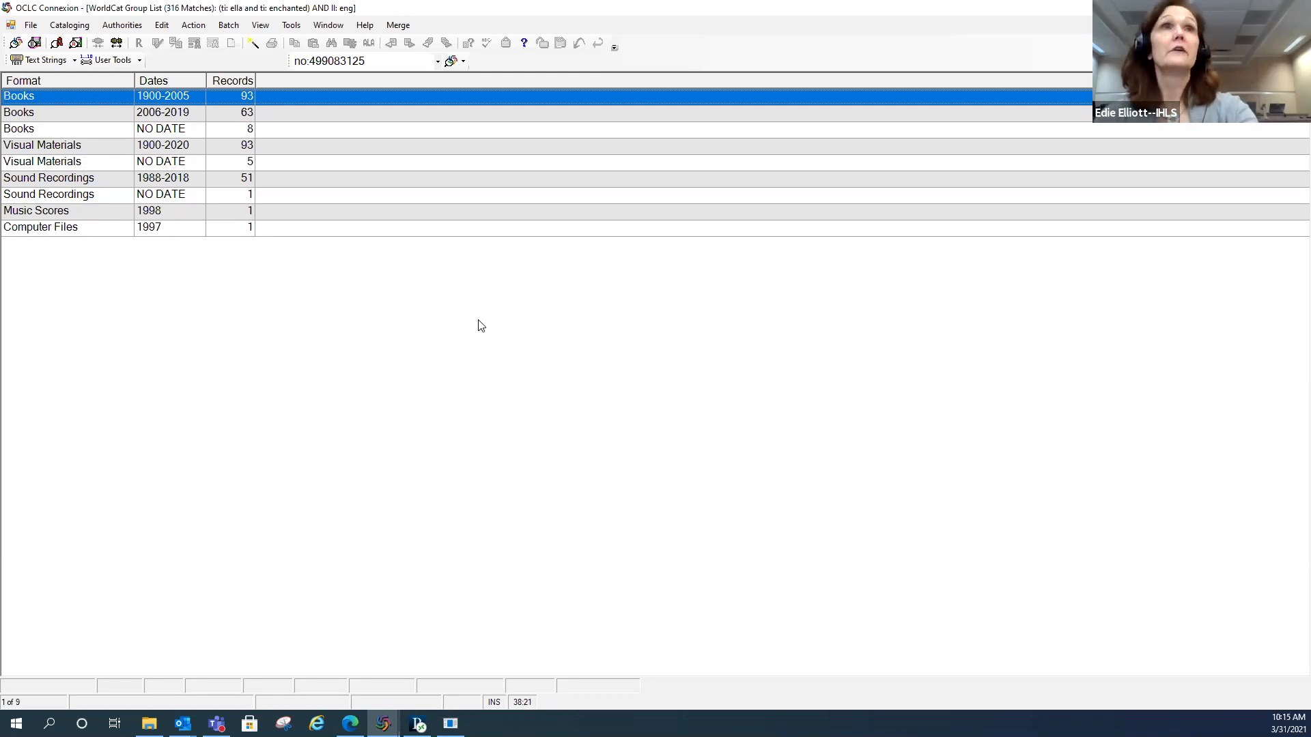
Step: Recall ella enchanted from the first term's search history, limit the format to Sound Recordings, and run the search
{"action": "key", "text": "F2"}
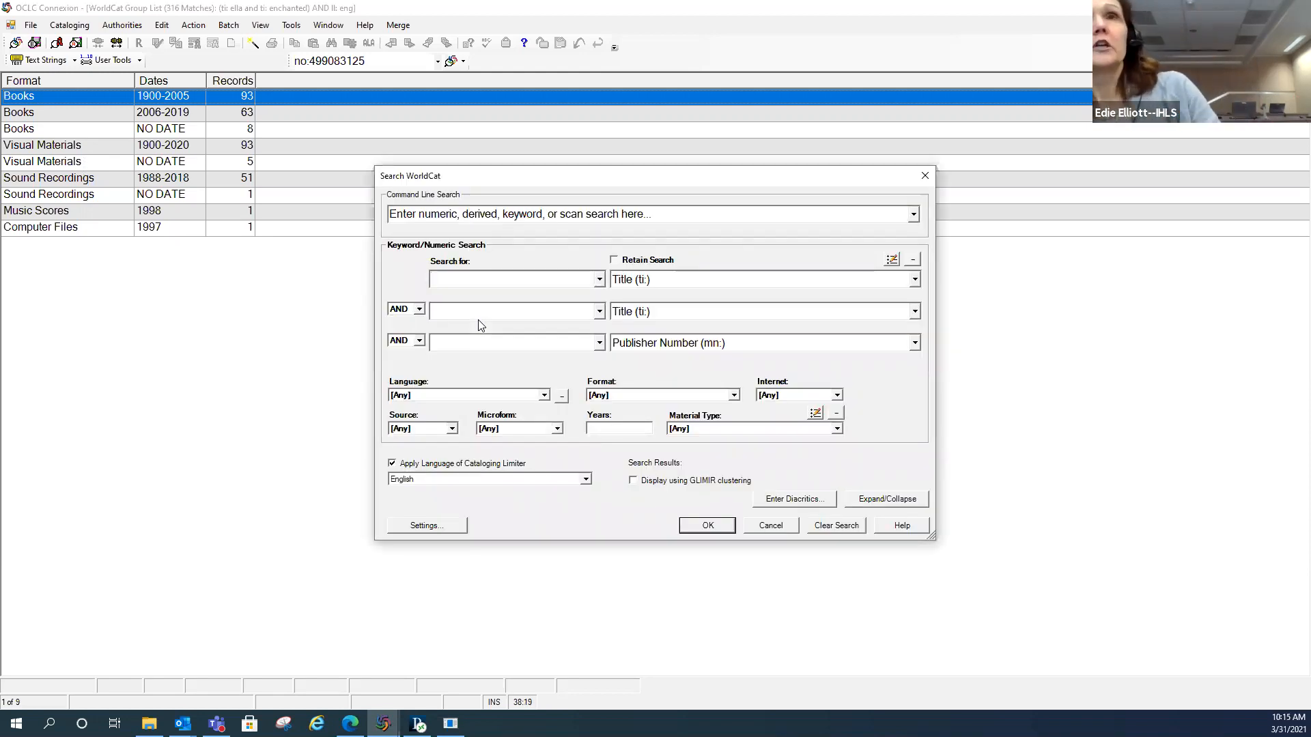
{"action": "key", "text": "Down"}
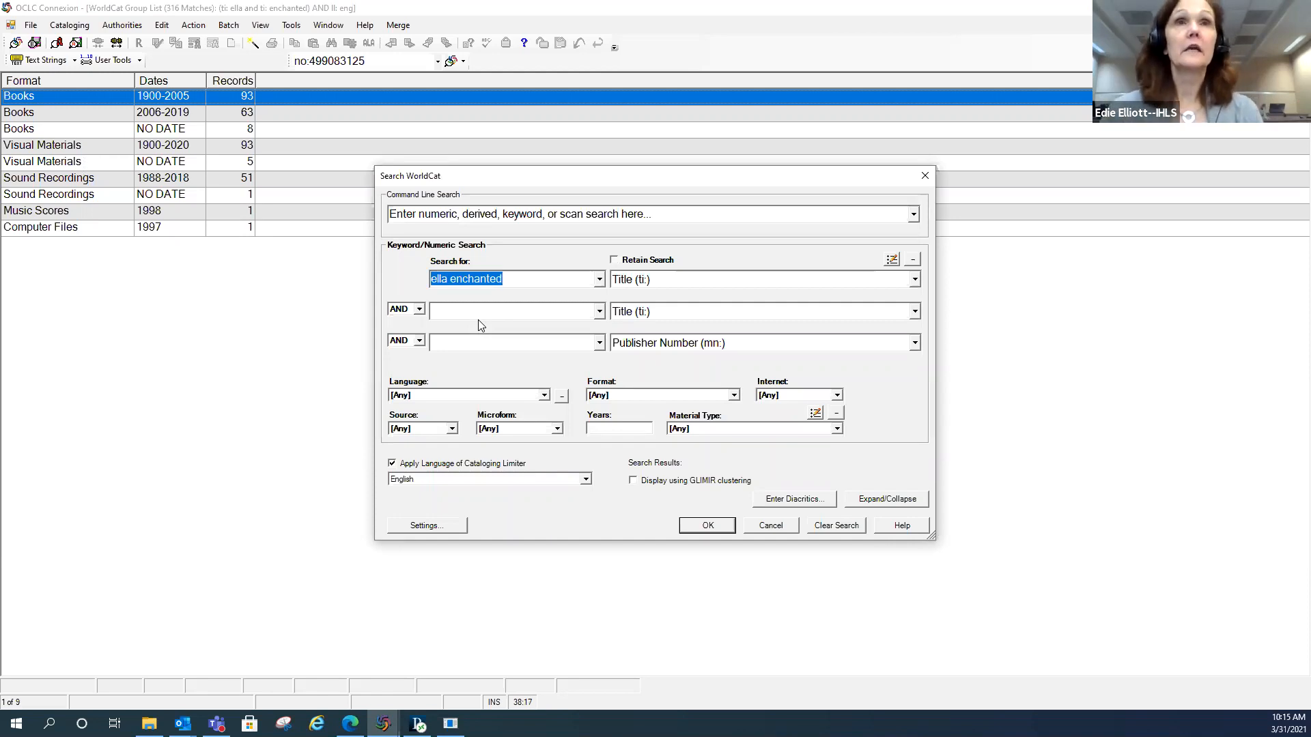
{"action": "left_click", "coordinate": [600, 280]}
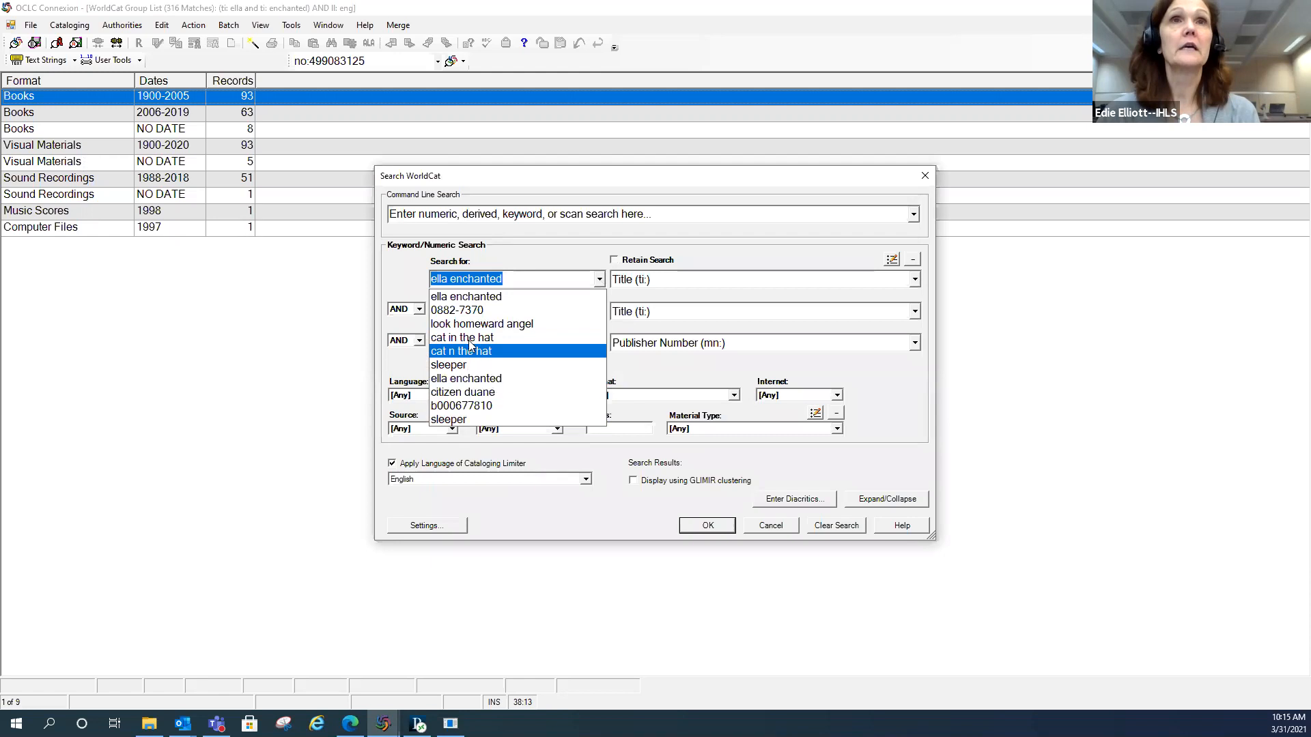
{"action": "left_click", "coordinate": [486, 300]}
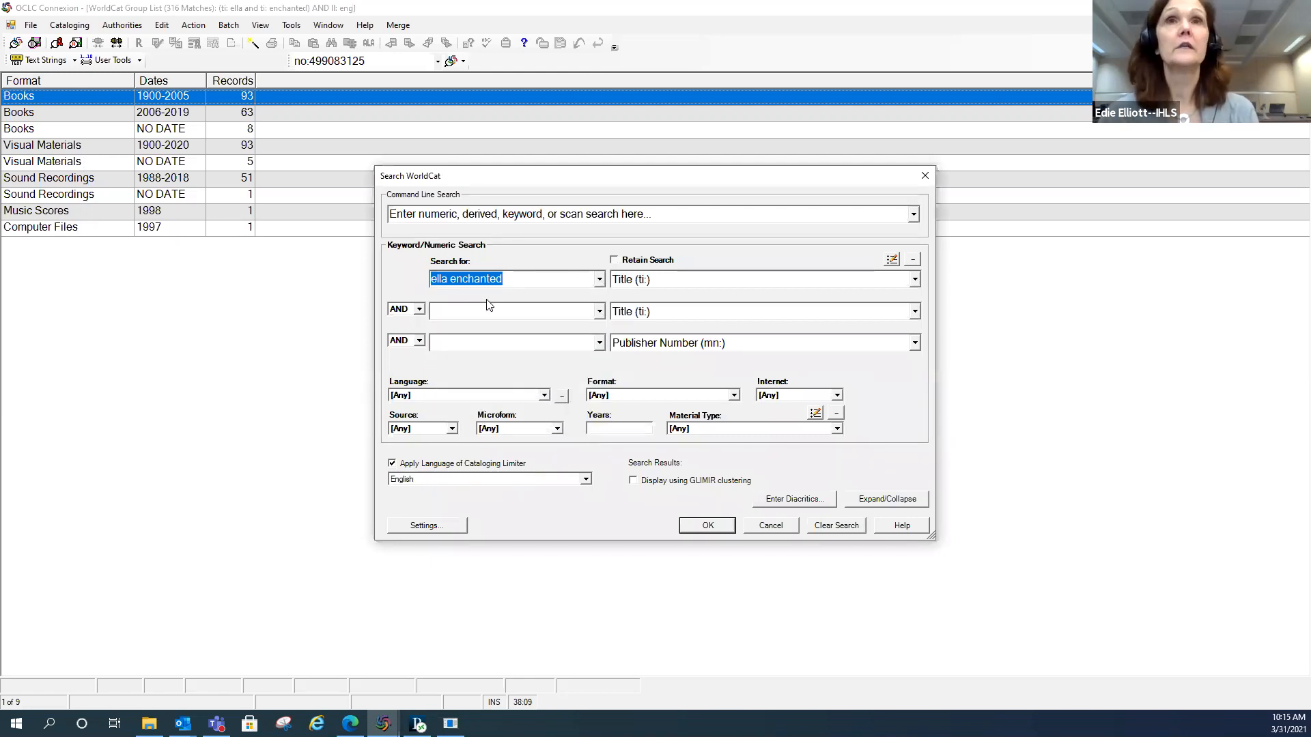
{"action": "left_click", "coordinate": [734, 396]}
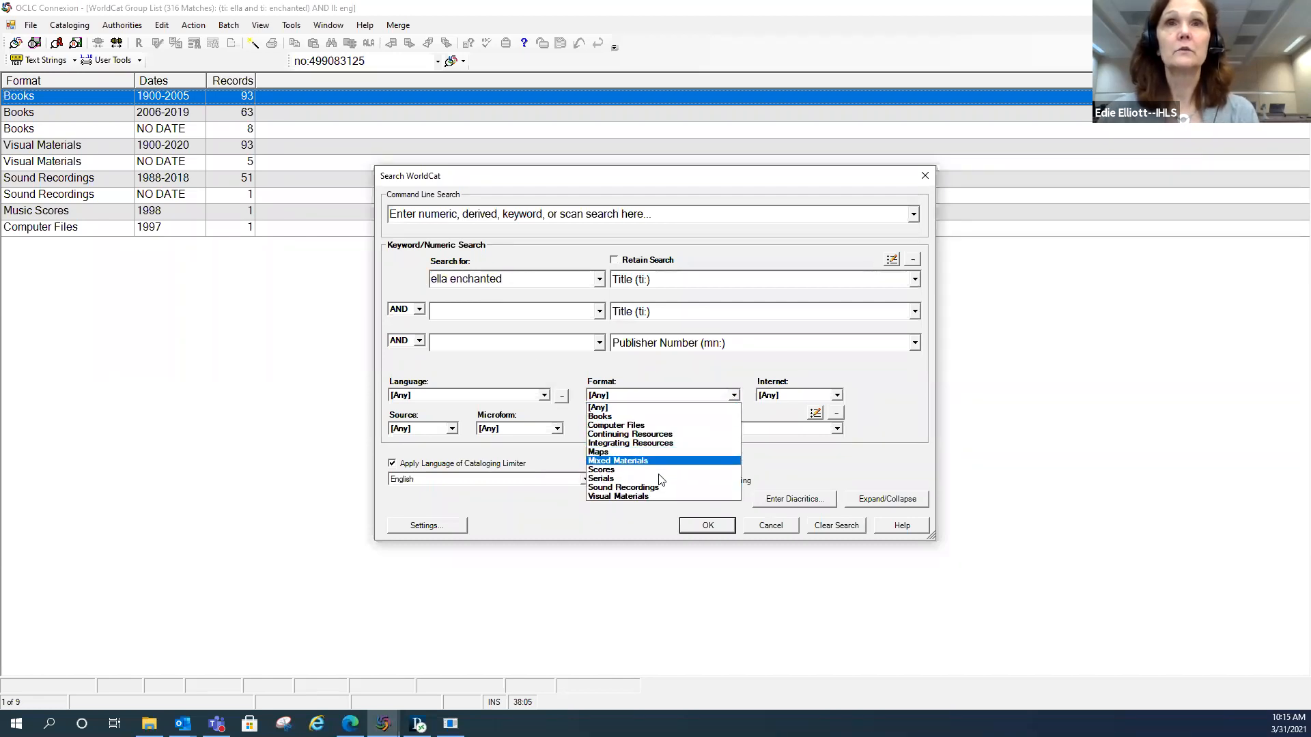
{"action": "left_click", "coordinate": [657, 488]}
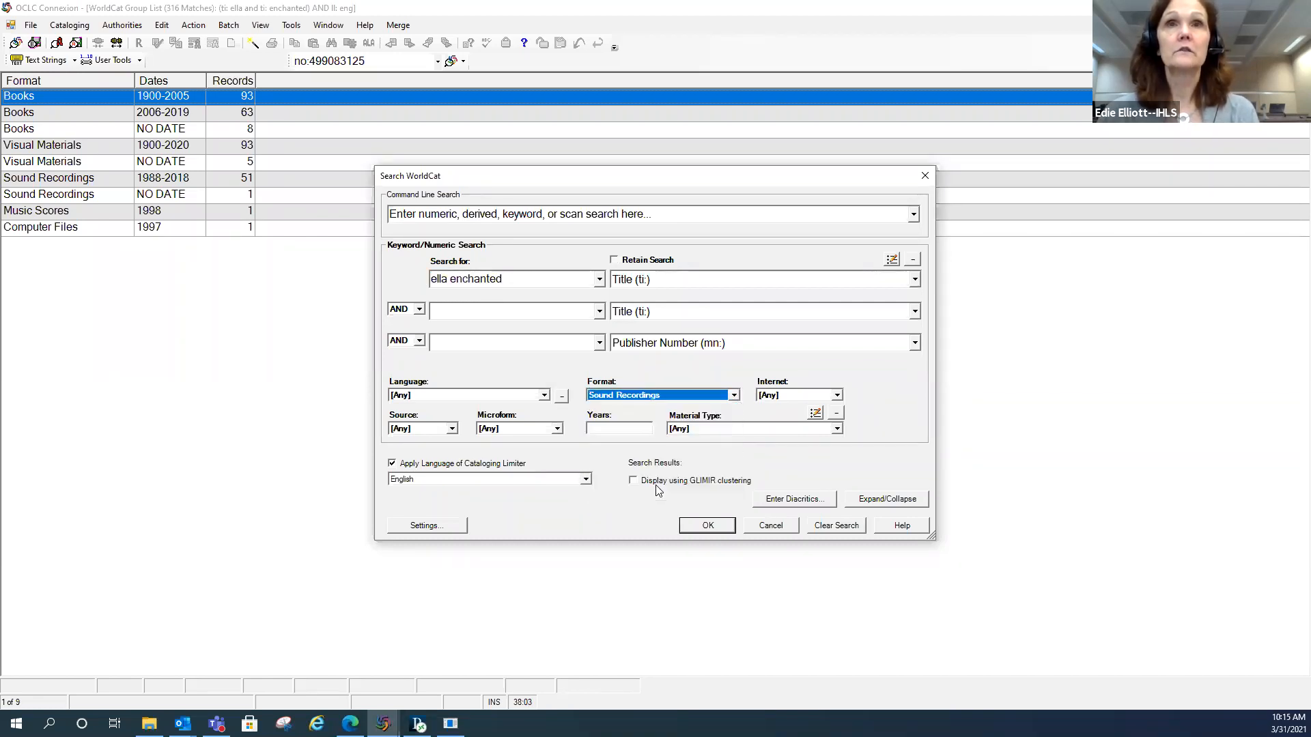
{"action": "left_click", "coordinate": [708, 529]}
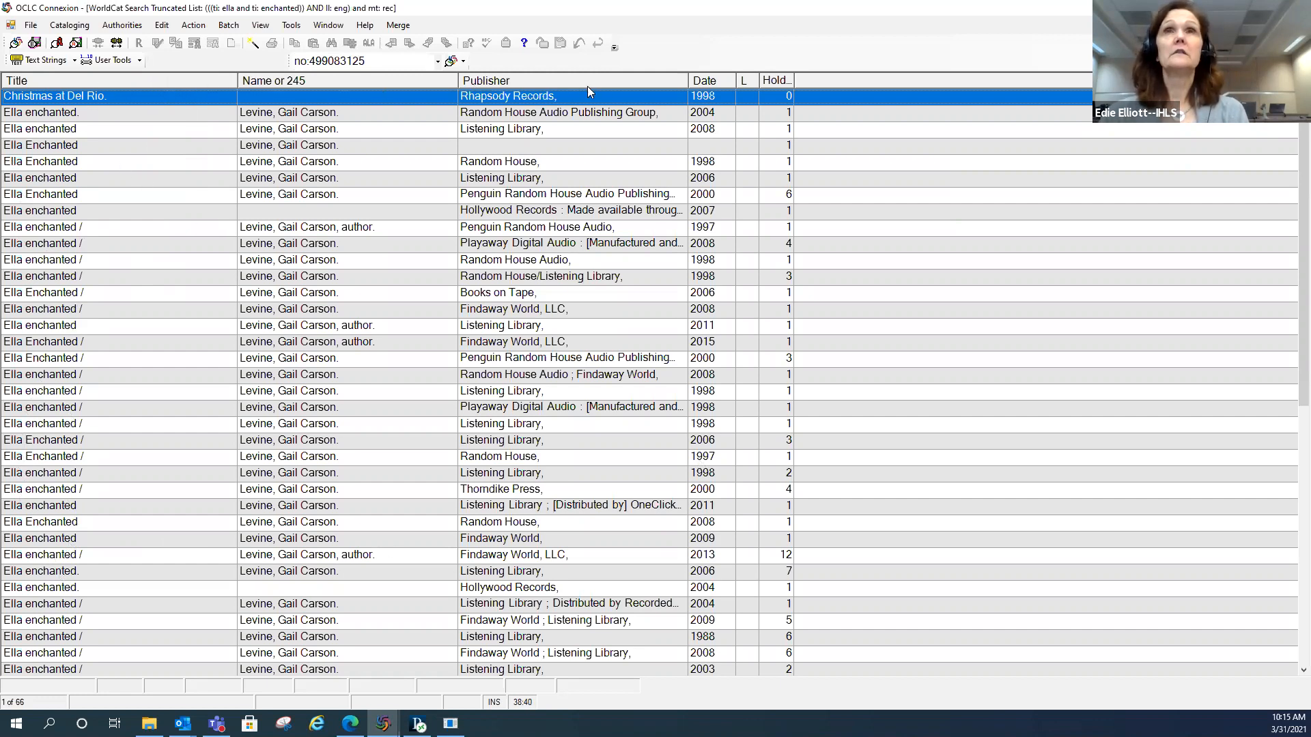
Step: Sort the results by publisher and again by date, and select the 1998 Random House/Listening Library record with 3 holdings
{"action": "left_click", "coordinate": [516, 79]}
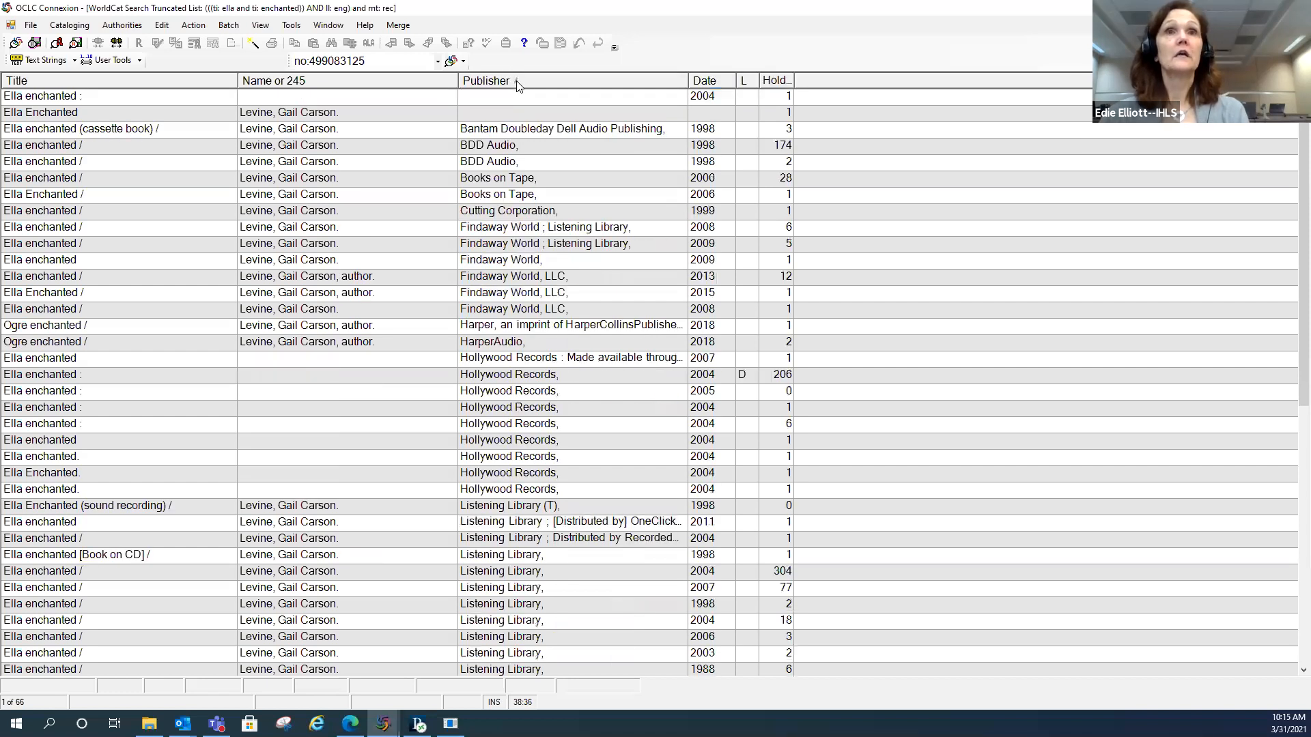
{"action": "left_click", "coordinate": [715, 86]}
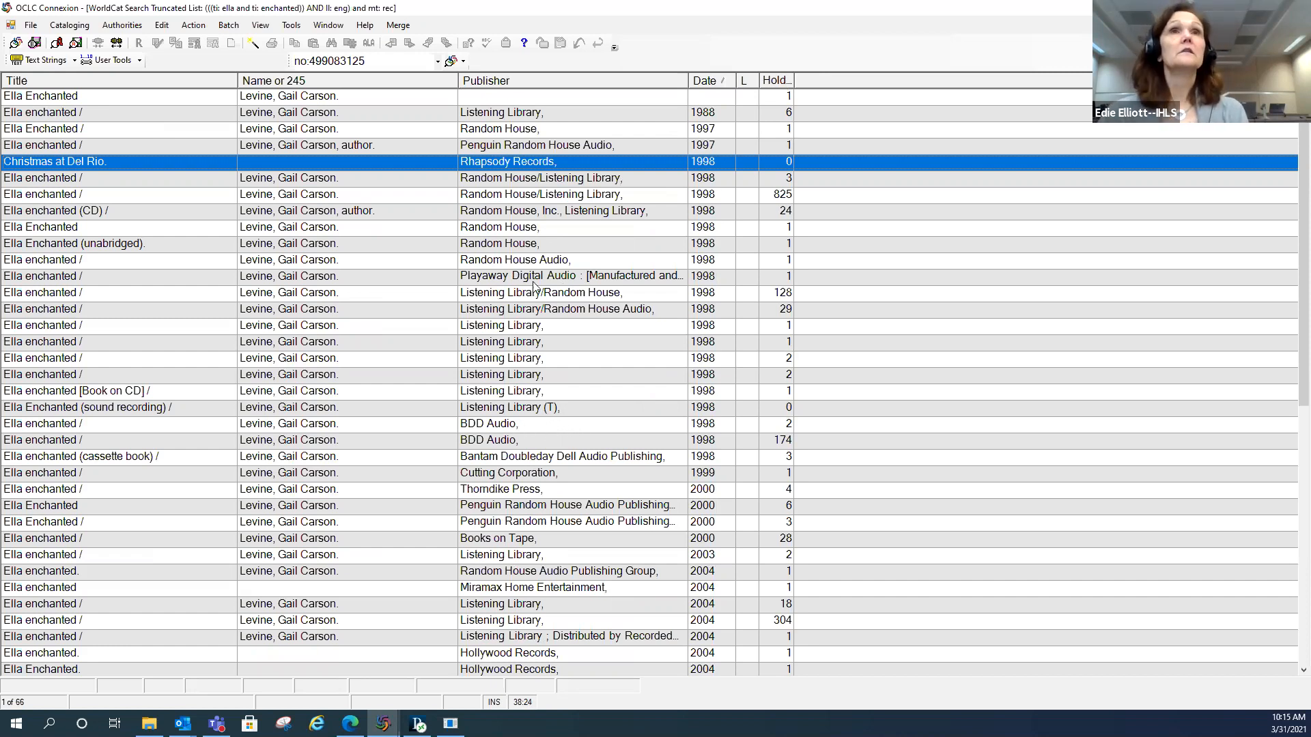
{"action": "left_click", "coordinate": [260, 180]}
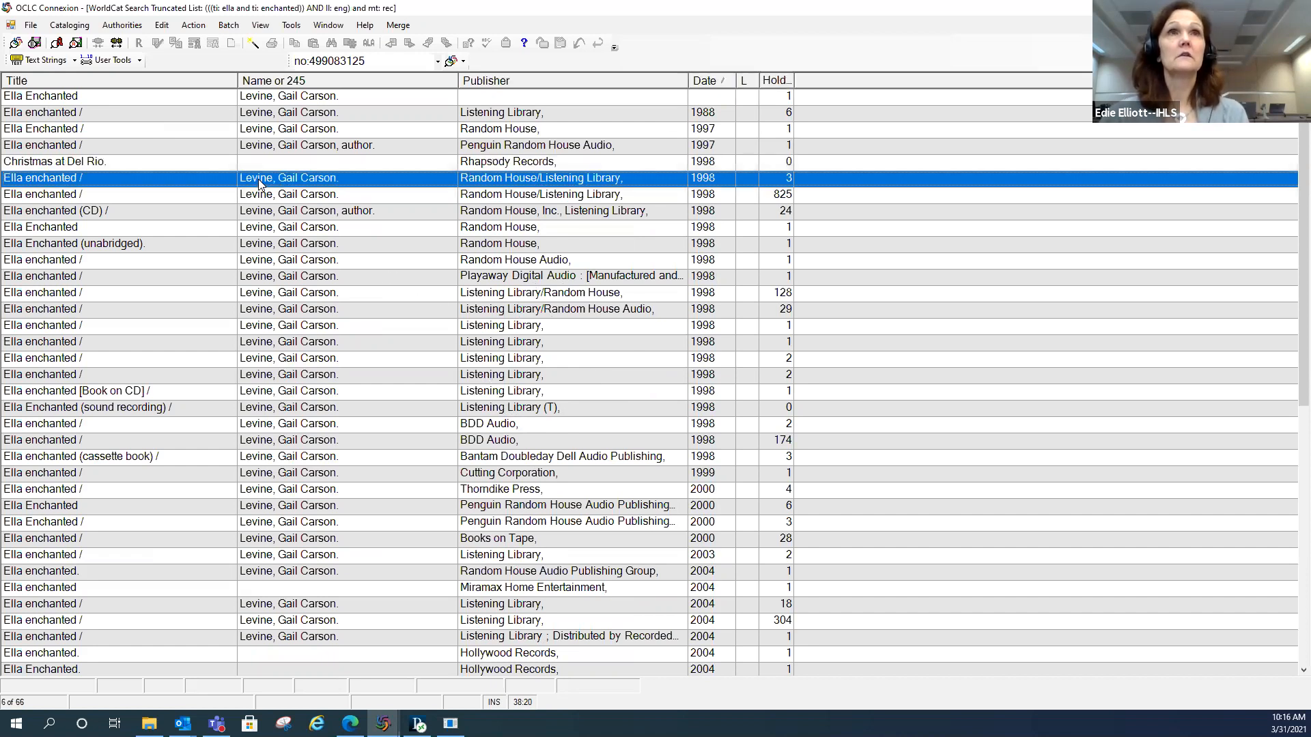
Step: Open the selected 1998 Ella enchanted record, browse forward through the next two records and back, and return to the result list
{"action": "double_click", "coordinate": [258, 179]}
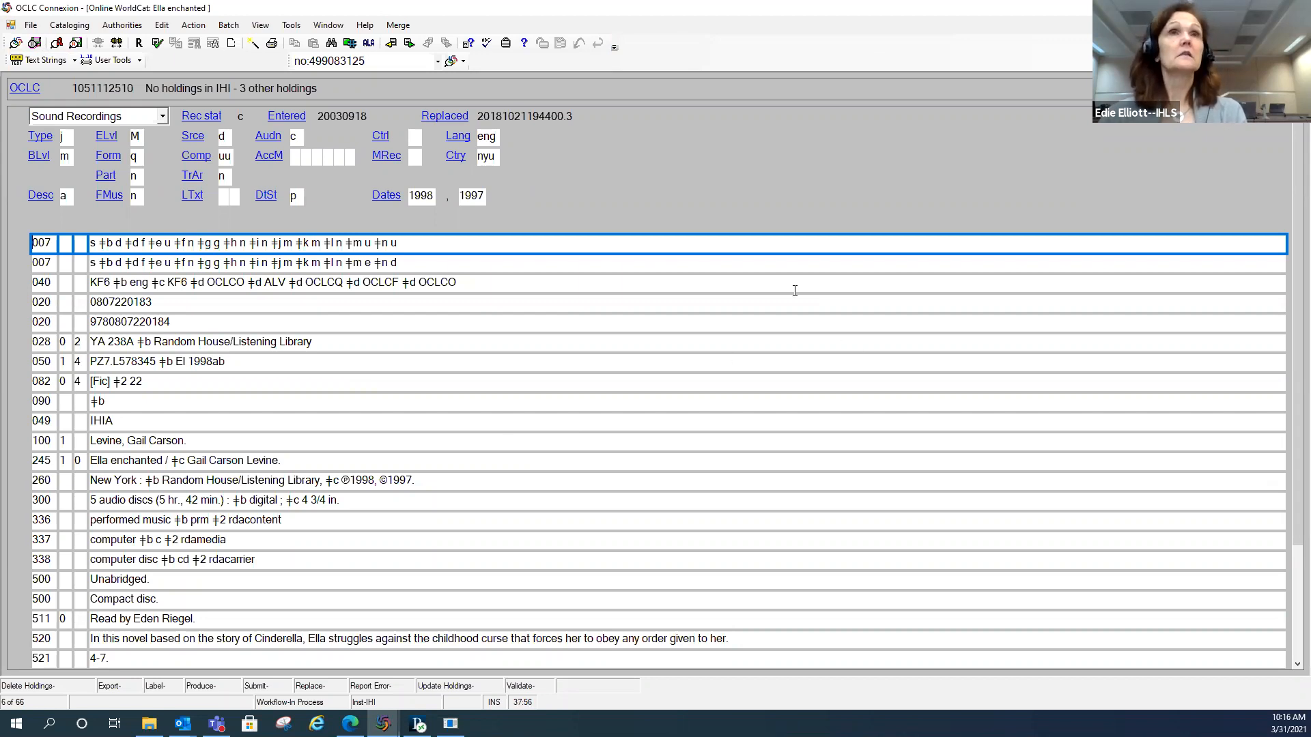
{"action": "left_click", "coordinate": [409, 44]}
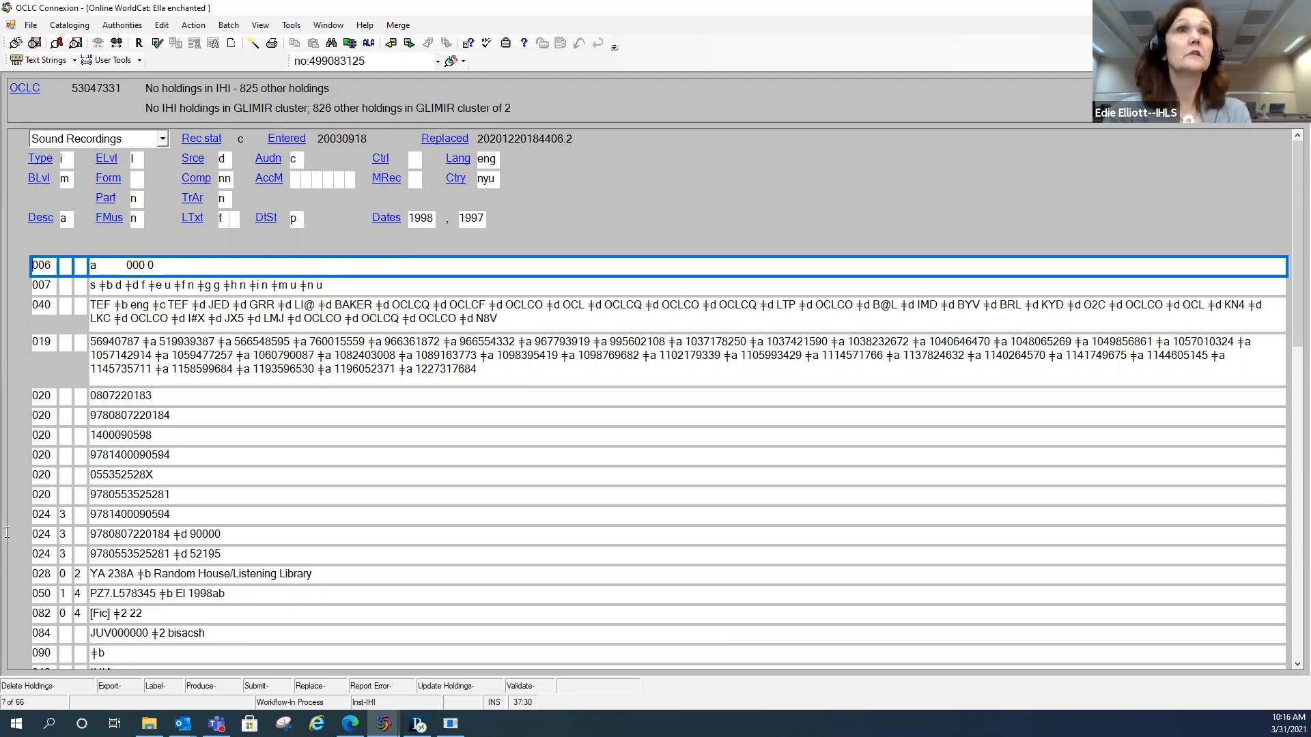
{"action": "key", "text": "ctrl+F4"}
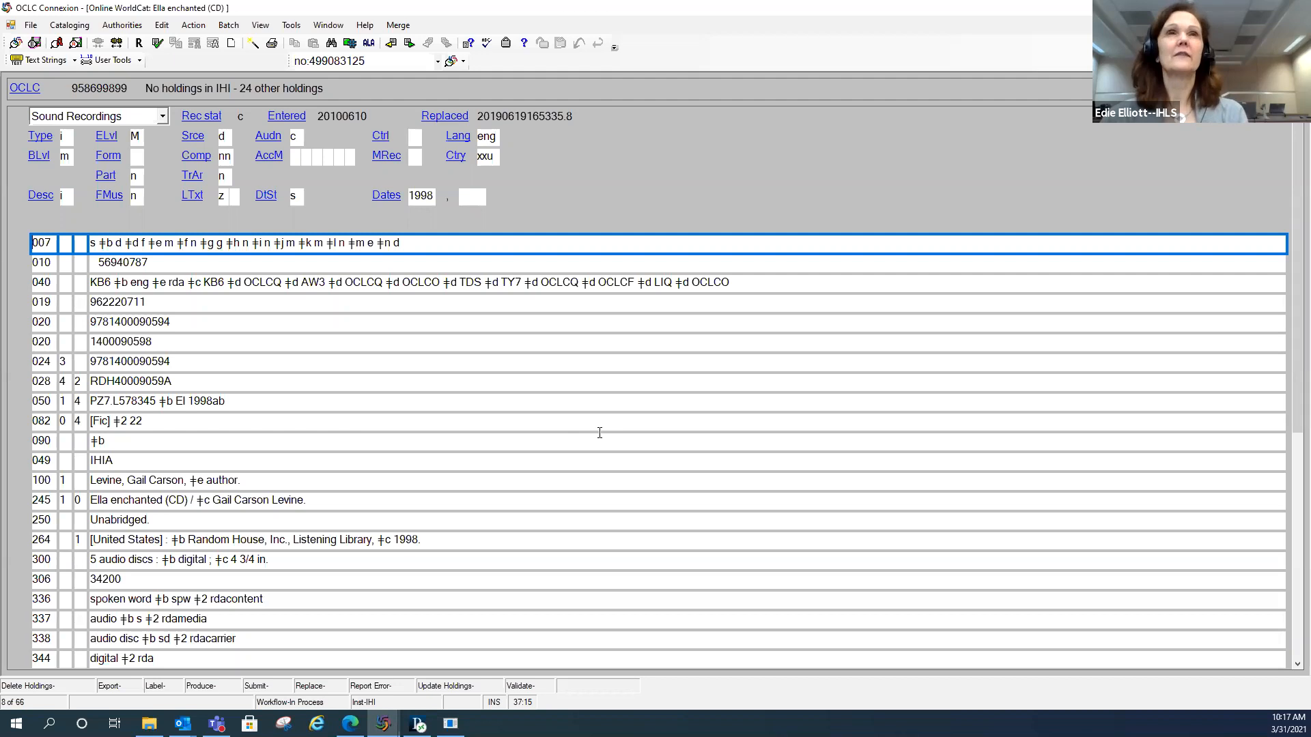
{"action": "left_click", "coordinate": [391, 44]}
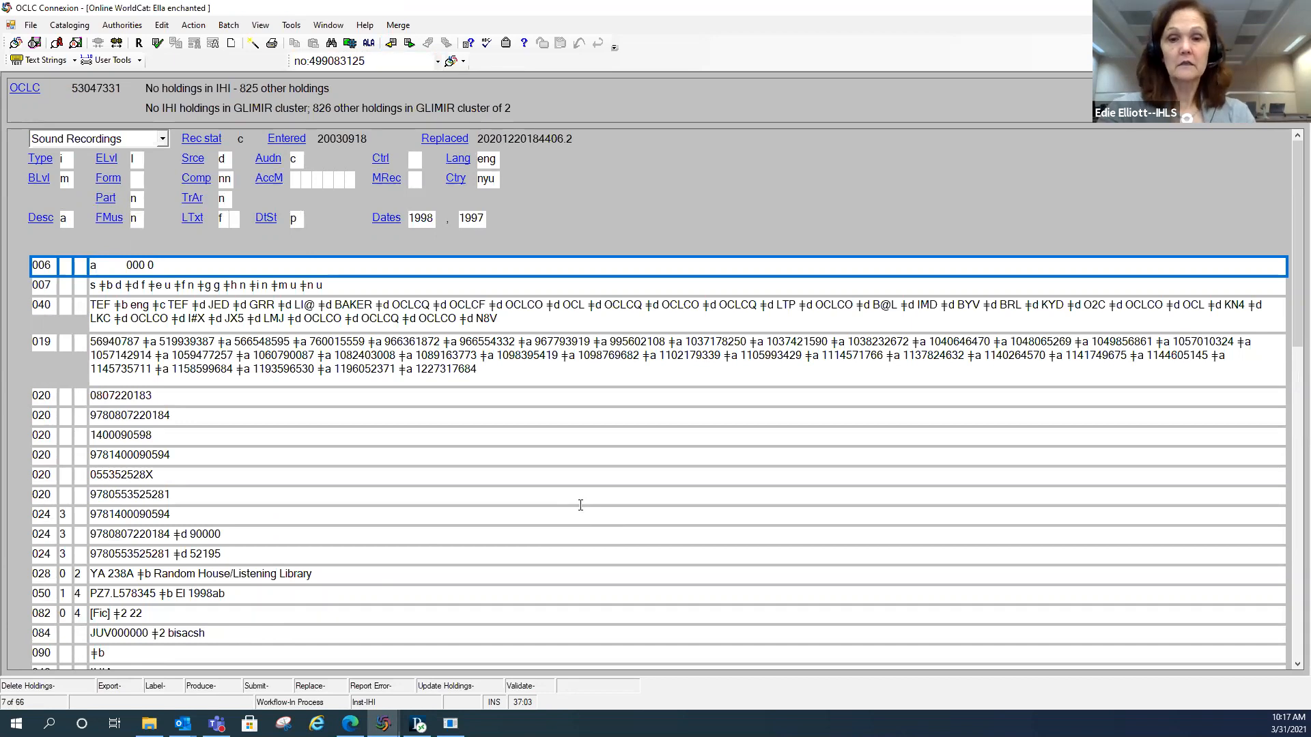
{"action": "key", "text": "ctrl+F4"}
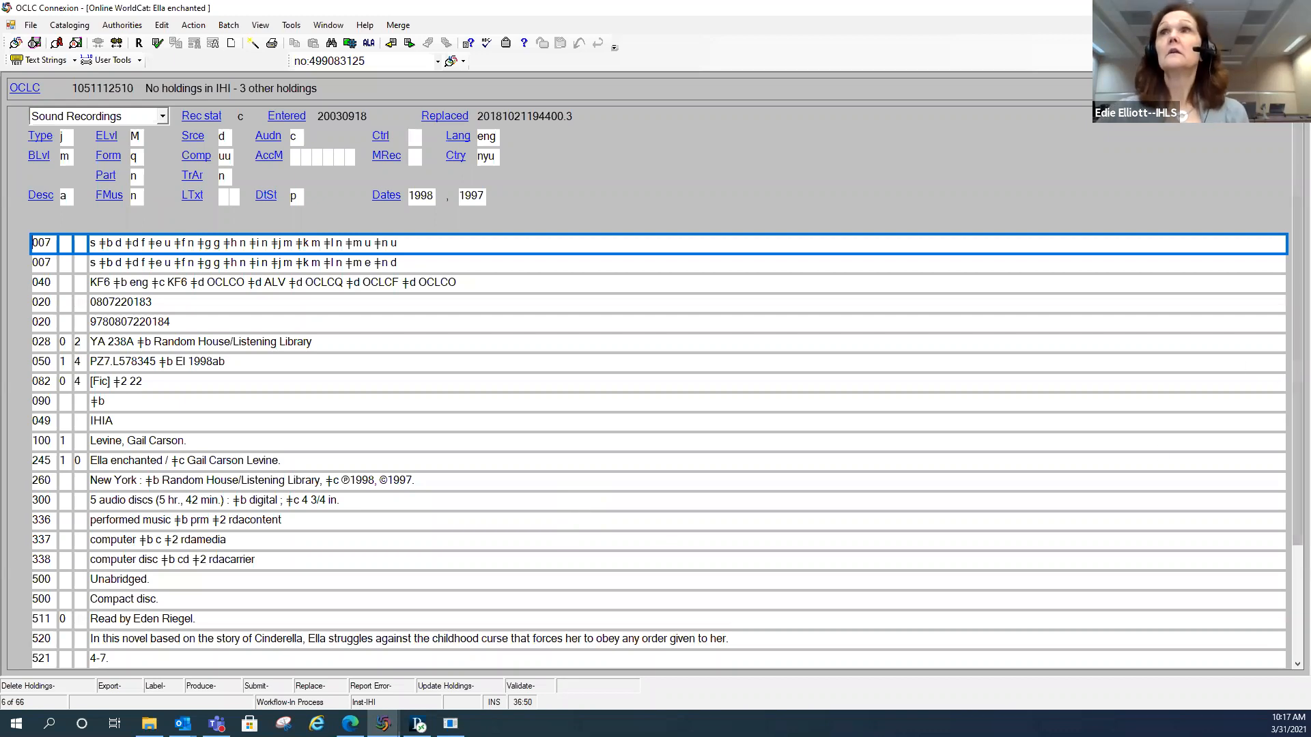
{"action": "key", "text": "ctrl+F4"}
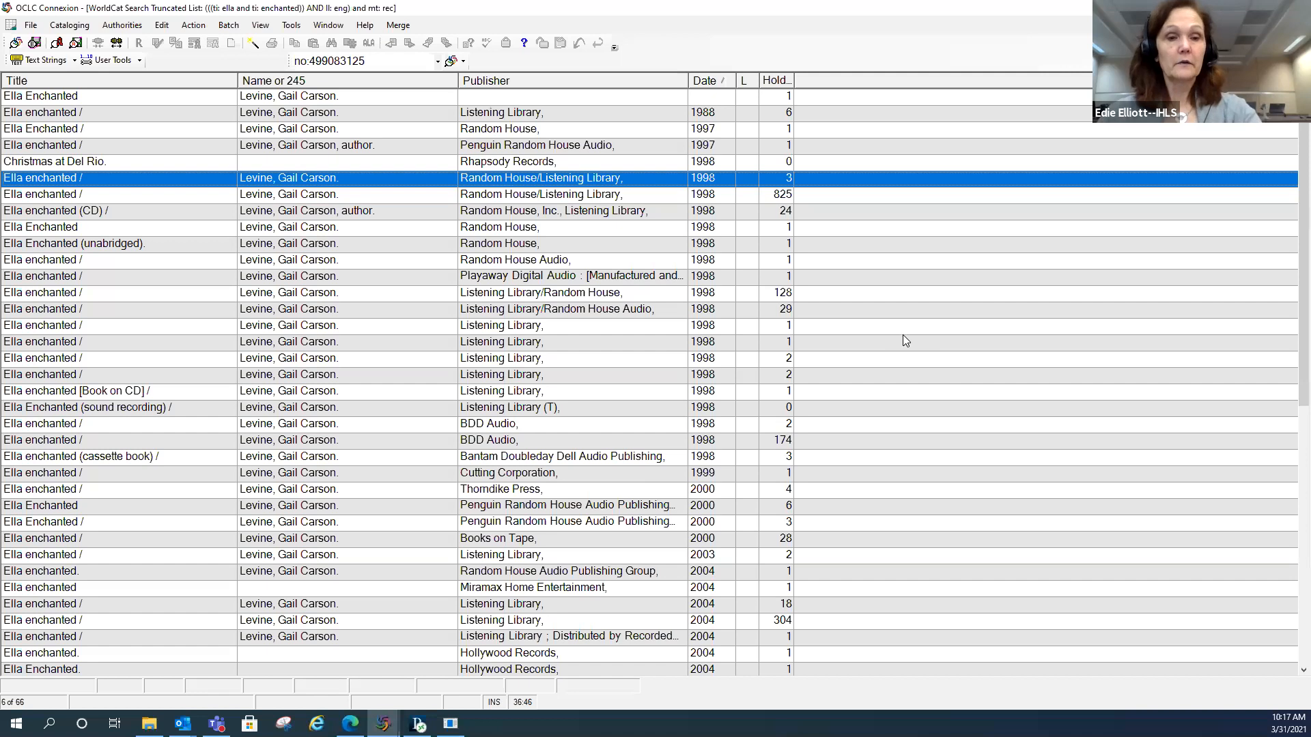
Step: Search WorldCat for jazz as a Title (ti:) term with no format limit
{"action": "key", "text": "F2"}
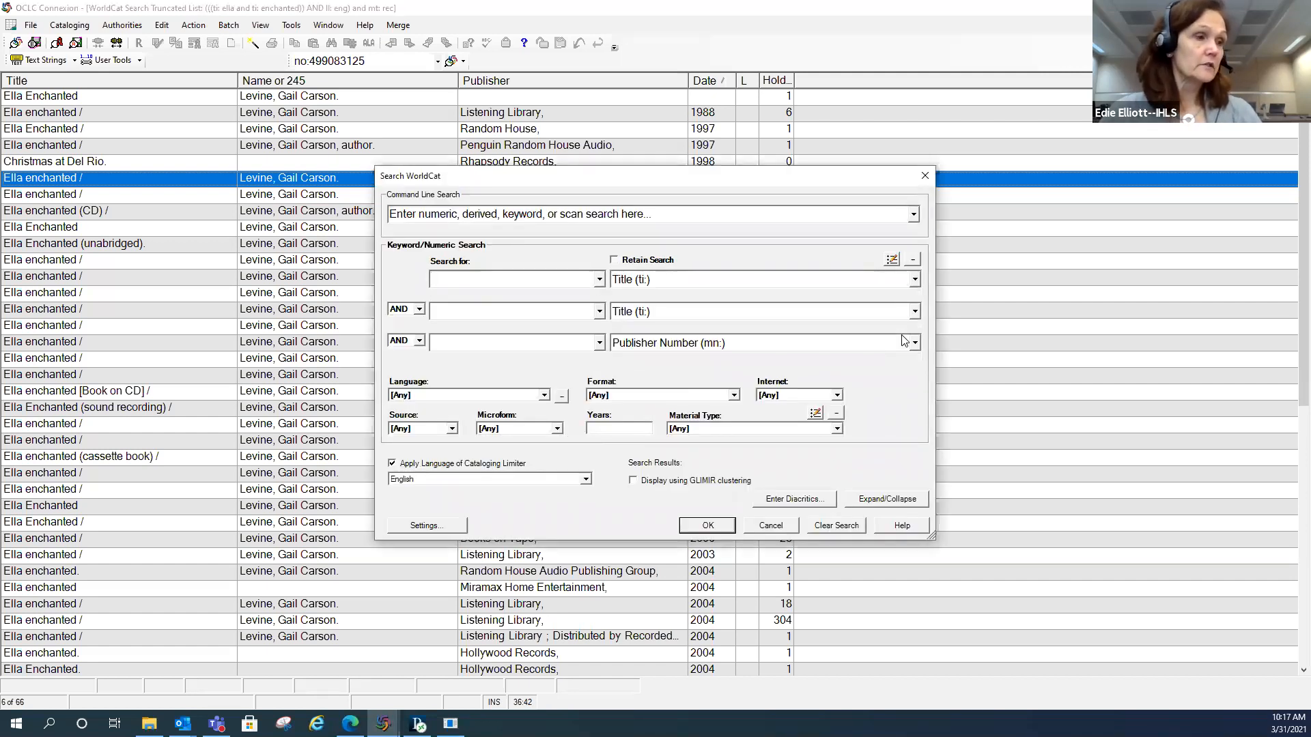
{"action": "type", "text": "jazz"}
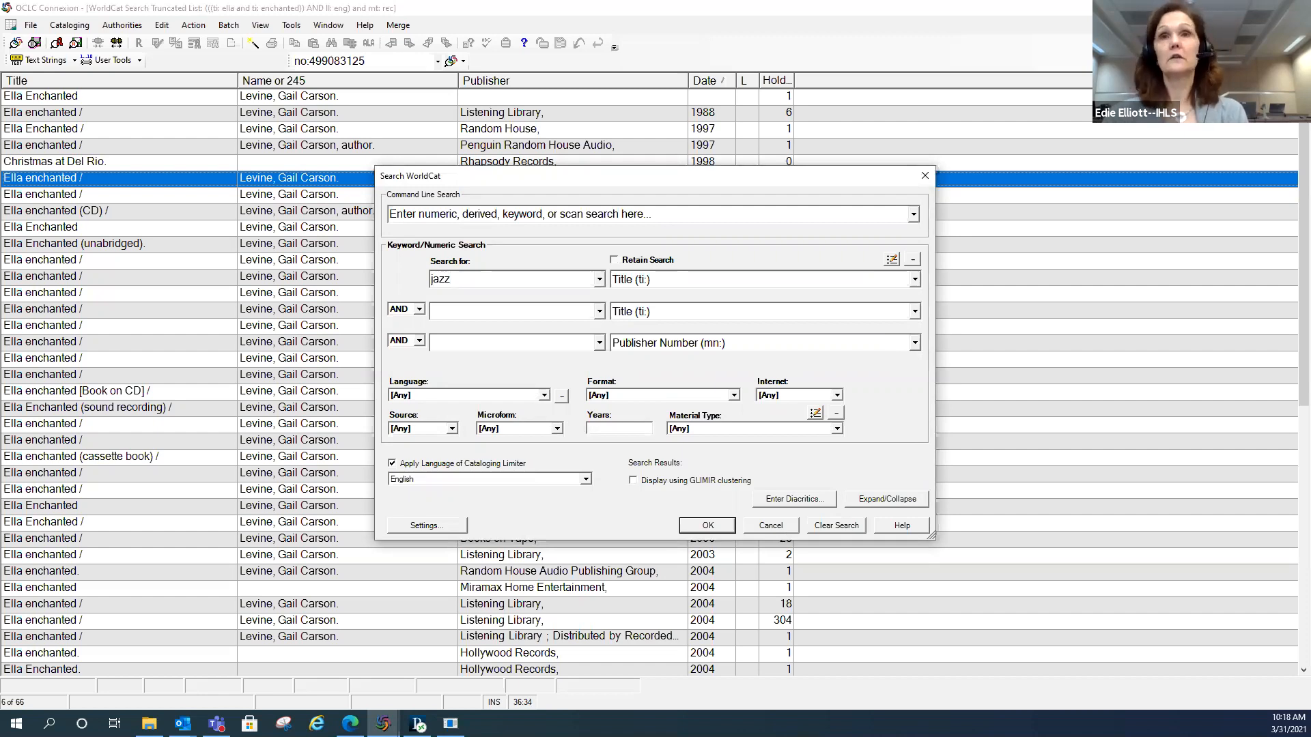
{"action": "key", "text": "Return"}
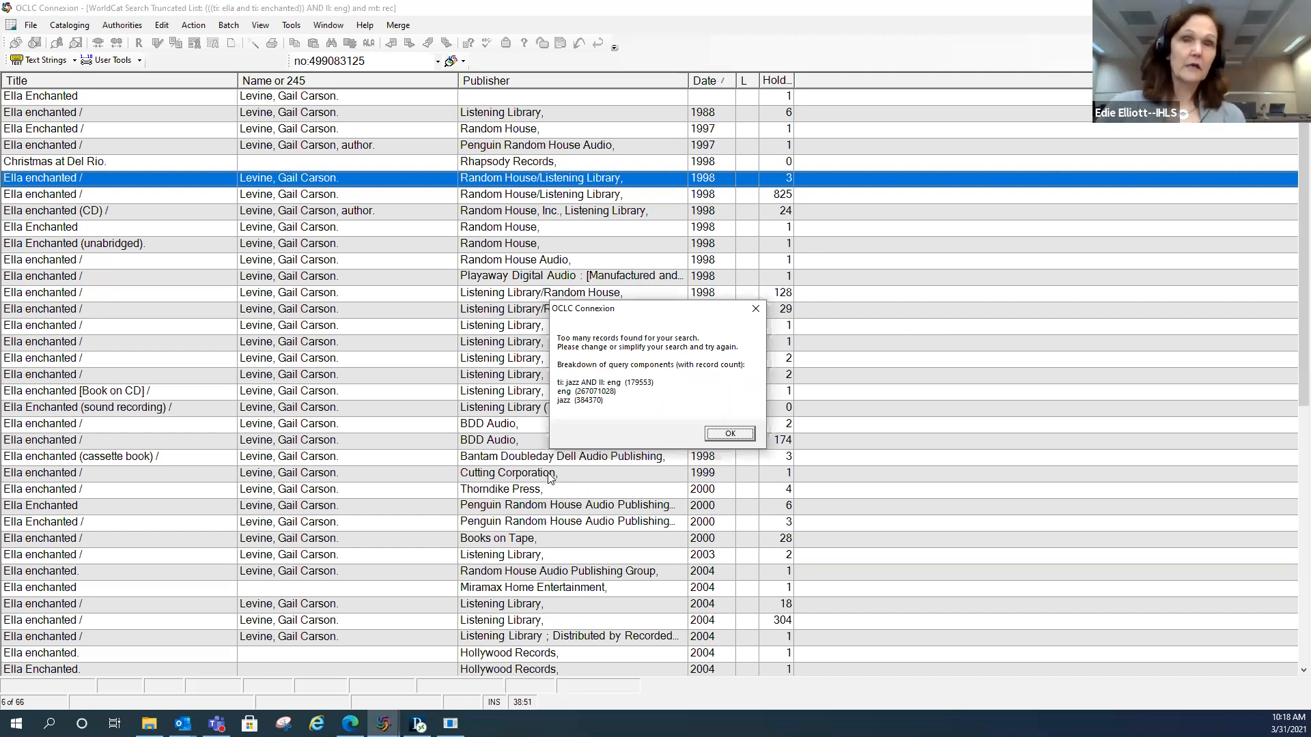
{"action": "left_click", "coordinate": [729, 437]}
Step: Limit the jazz title search to the Sound Recordings format and the CD audio (cda) material type
{"action": "key", "text": "F2"}
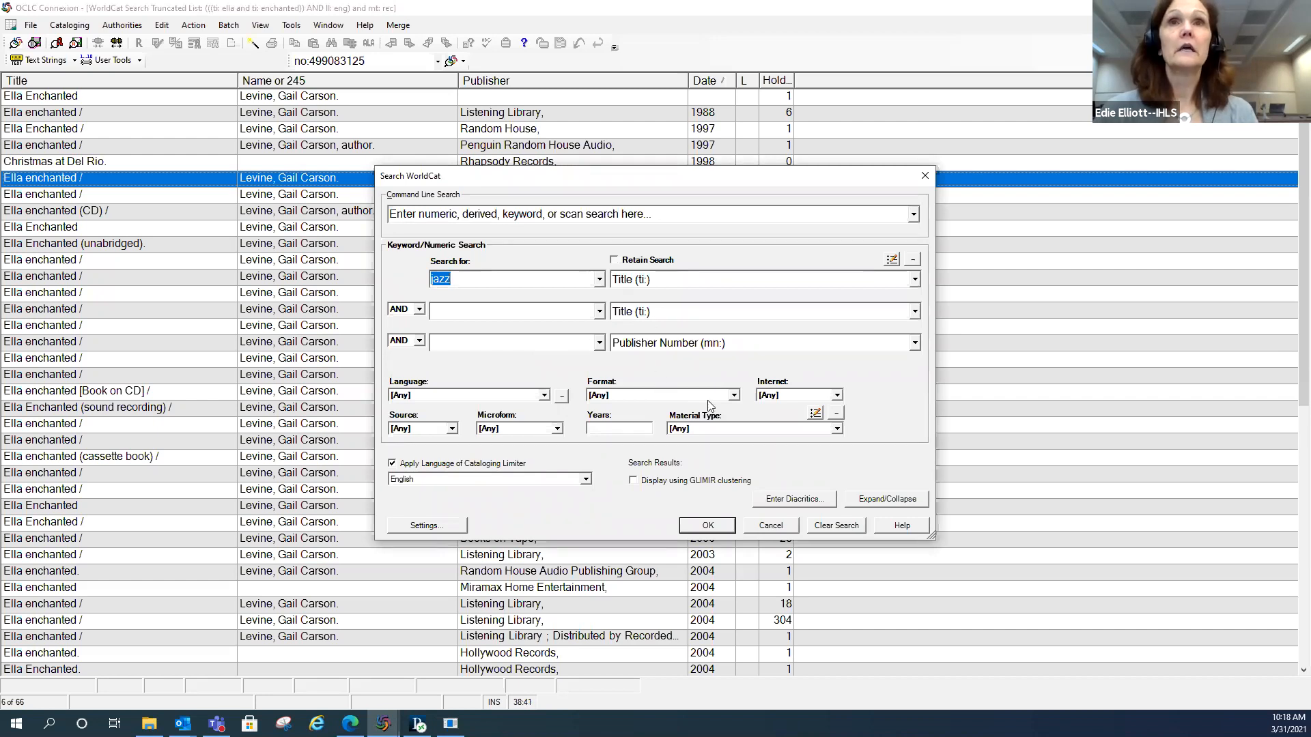
{"action": "left_click", "coordinate": [733, 396]}
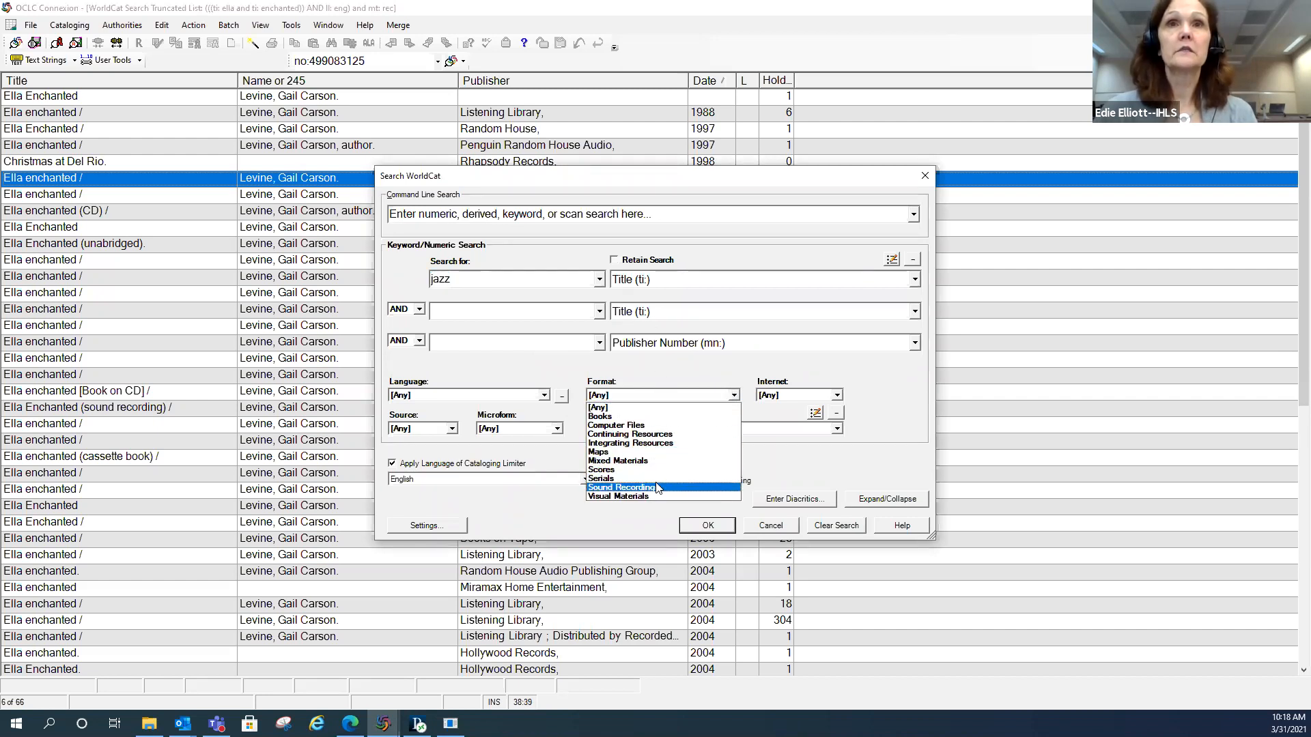
{"action": "left_click", "coordinate": [658, 488]}
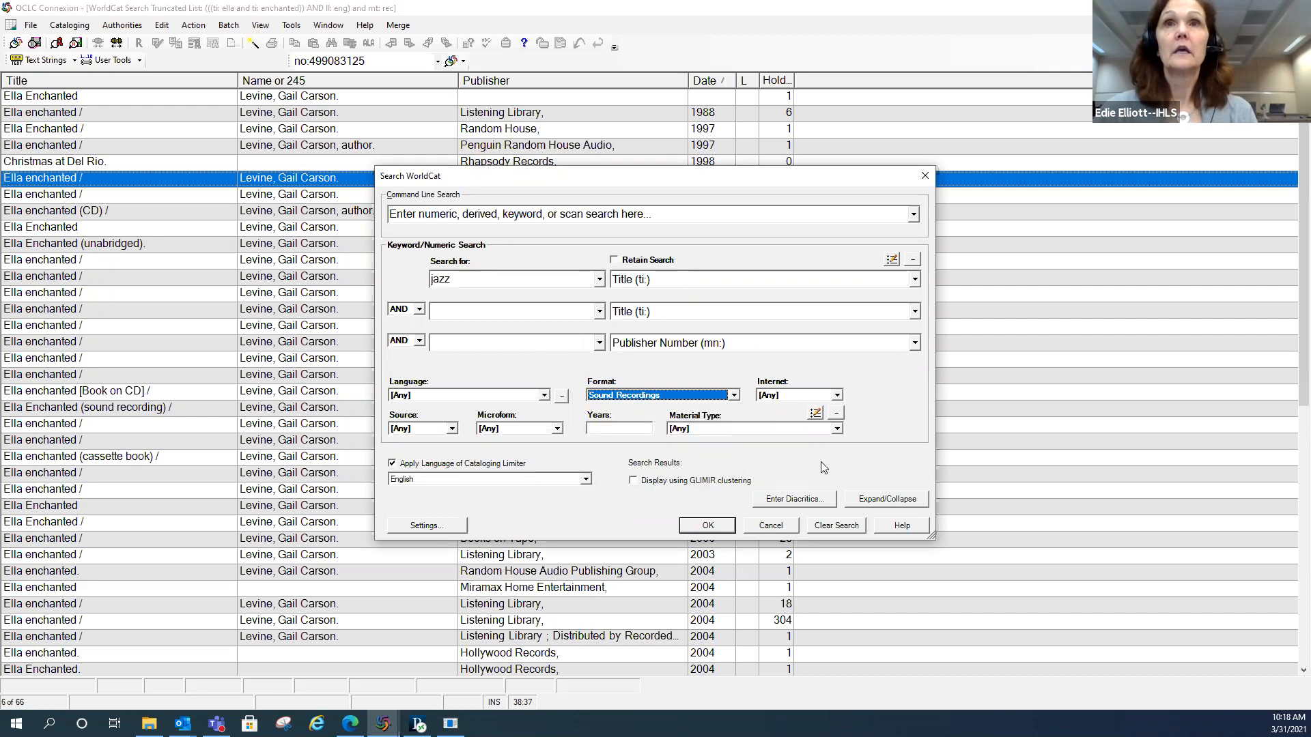
{"action": "left_click", "coordinate": [837, 429]}
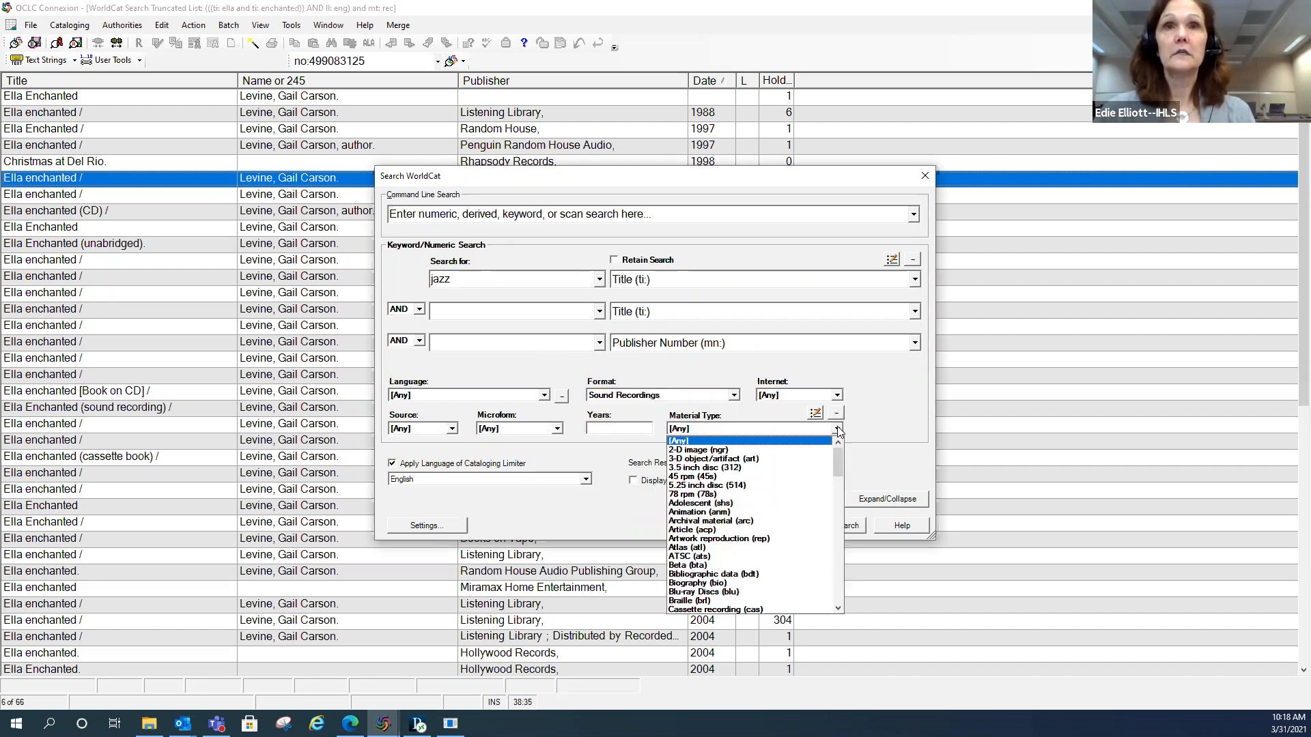
{"action": "left_click_drag", "start_coordinate": [838, 458], "coordinate": [836, 472]}
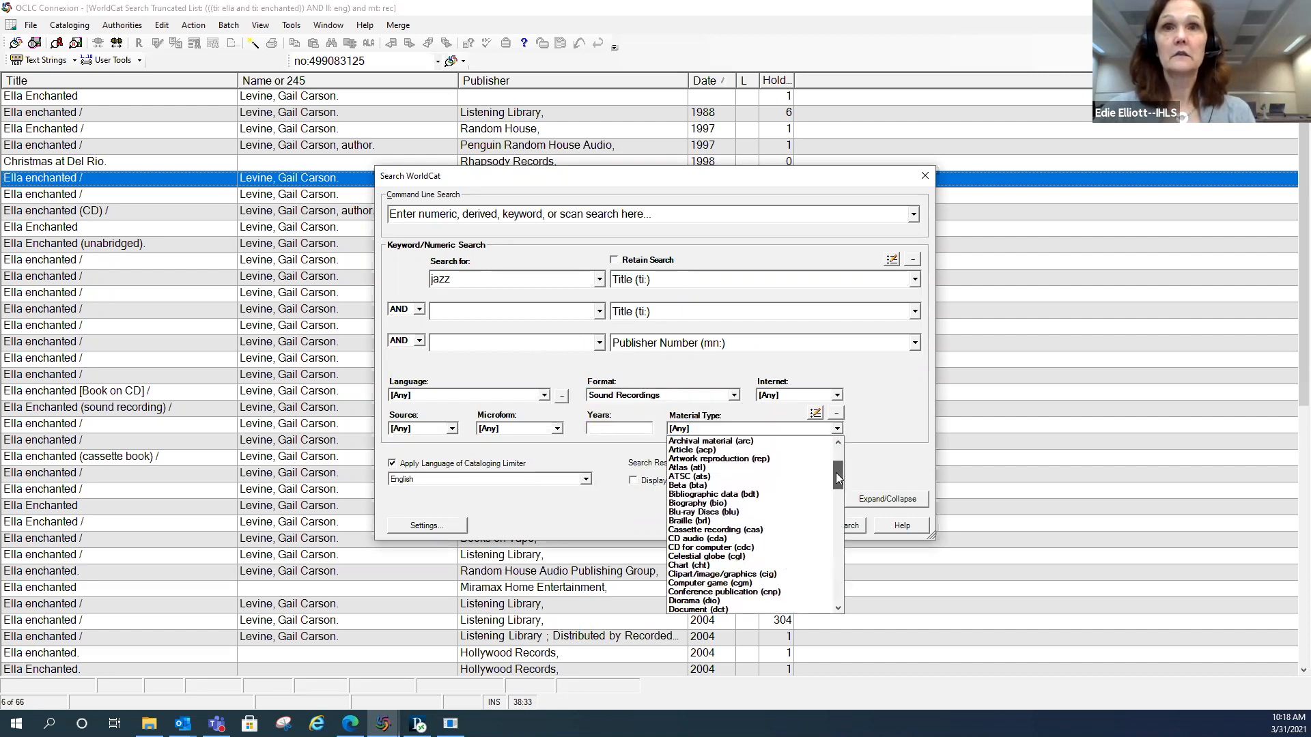
{"action": "left_click", "coordinate": [716, 539]}
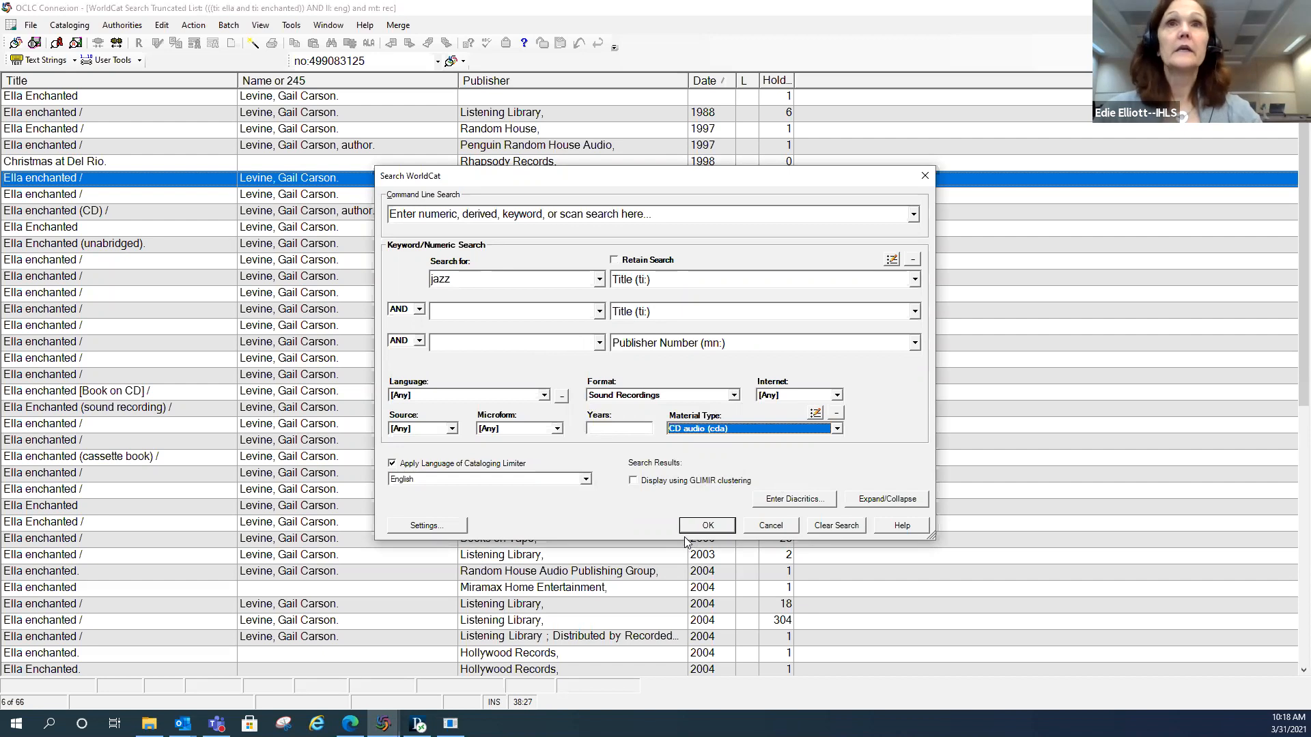
Step: Add sony as the third search term under the existing Publisher Number (mn:) index and run the search
{"action": "left_click", "coordinate": [513, 342]}
{"action": "type", "text": "sony"}
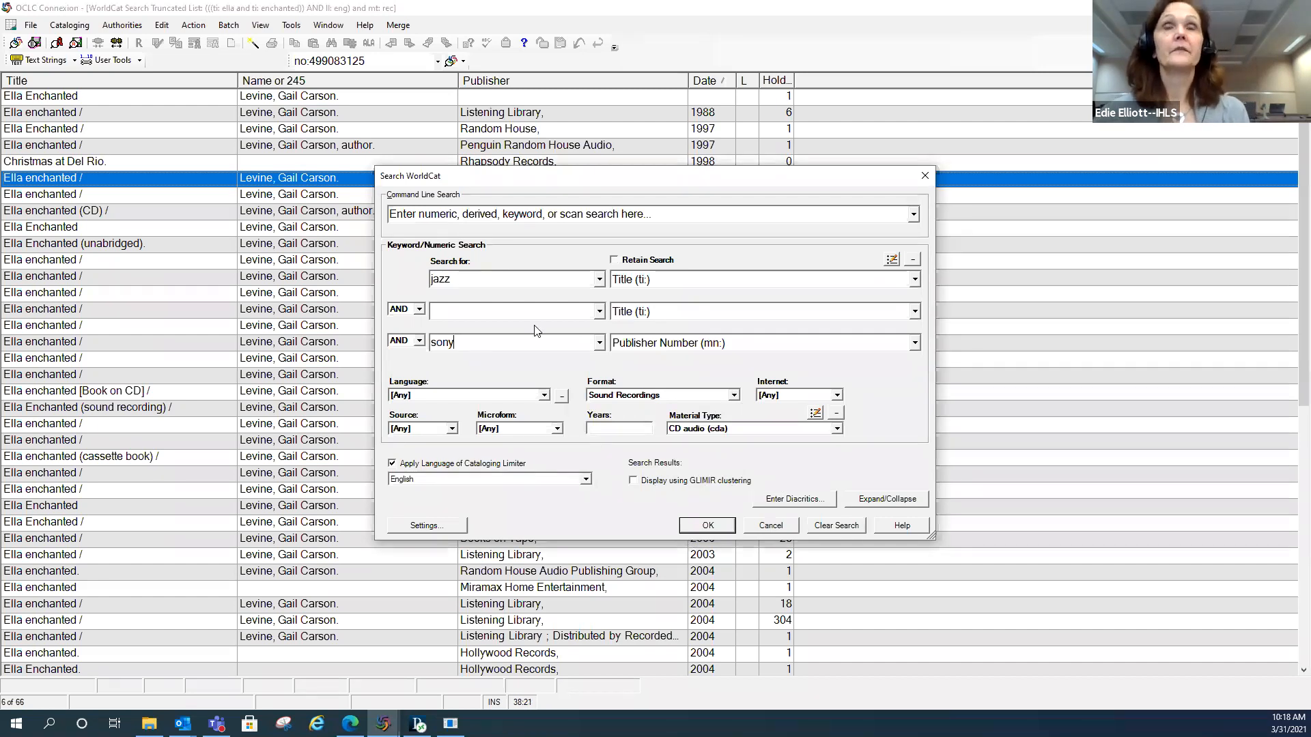
{"action": "left_click", "coordinate": [703, 526]}
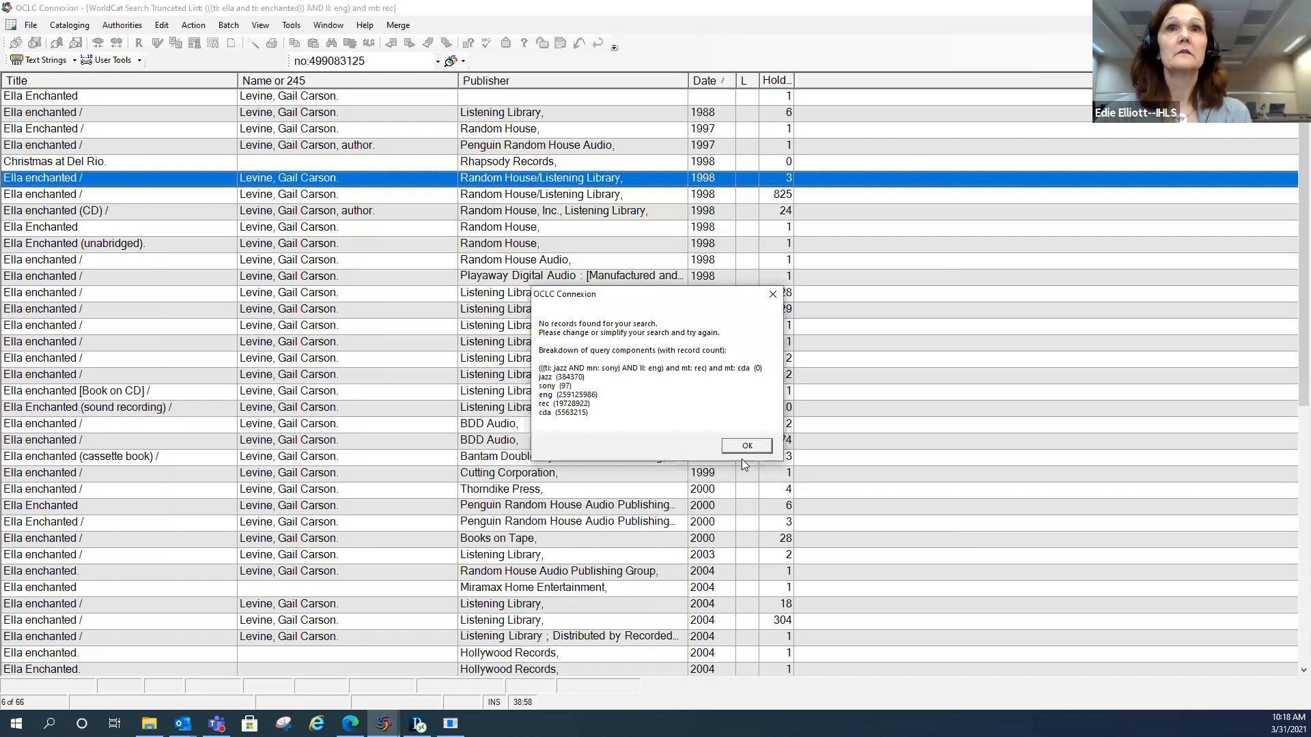
{"action": "left_click", "coordinate": [749, 445]}
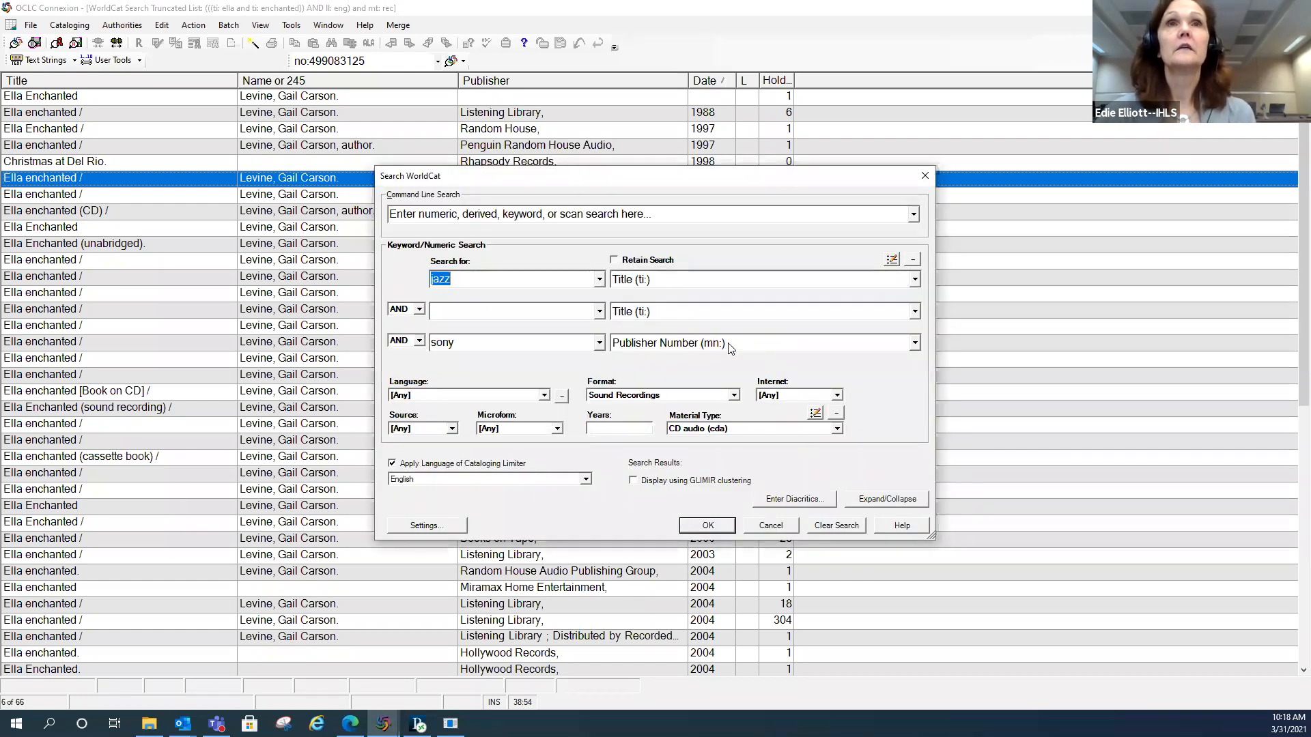
Step: Change the index for sony to Publisher (pb:) and rerun the jazz search
{"action": "left_click", "coordinate": [728, 344]}
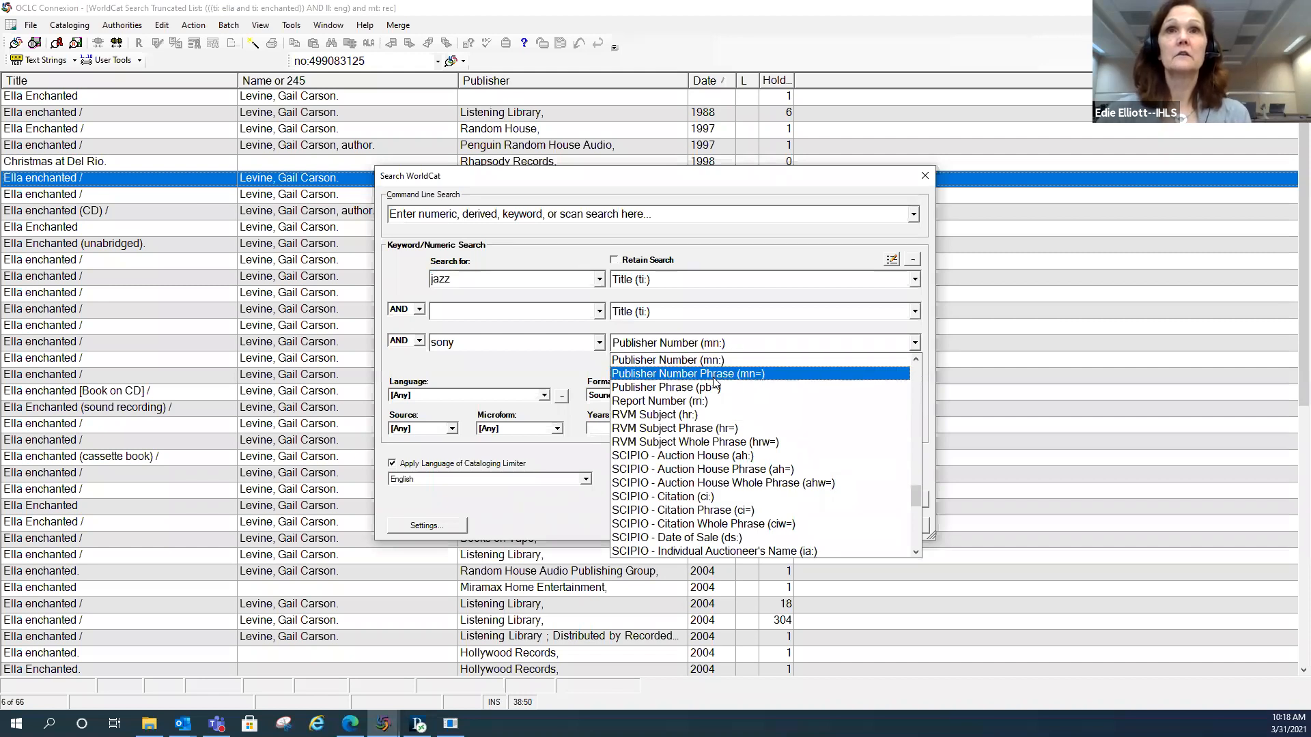
{"action": "scroll", "coordinate": [712, 394], "scroll_direction": "up", "scroll_amount": 1}
{"action": "scroll", "coordinate": [713, 394], "scroll_direction": "up", "scroll_amount": 1}
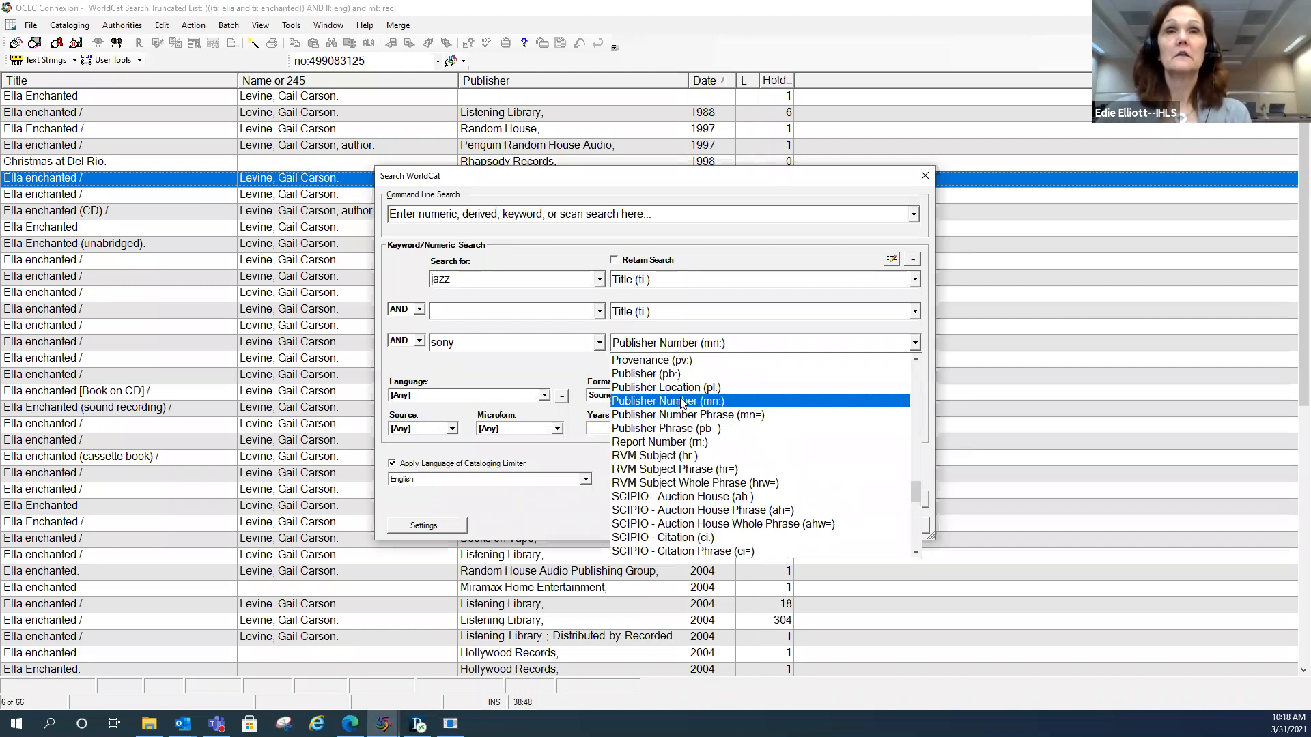
{"action": "left_click", "coordinate": [671, 376]}
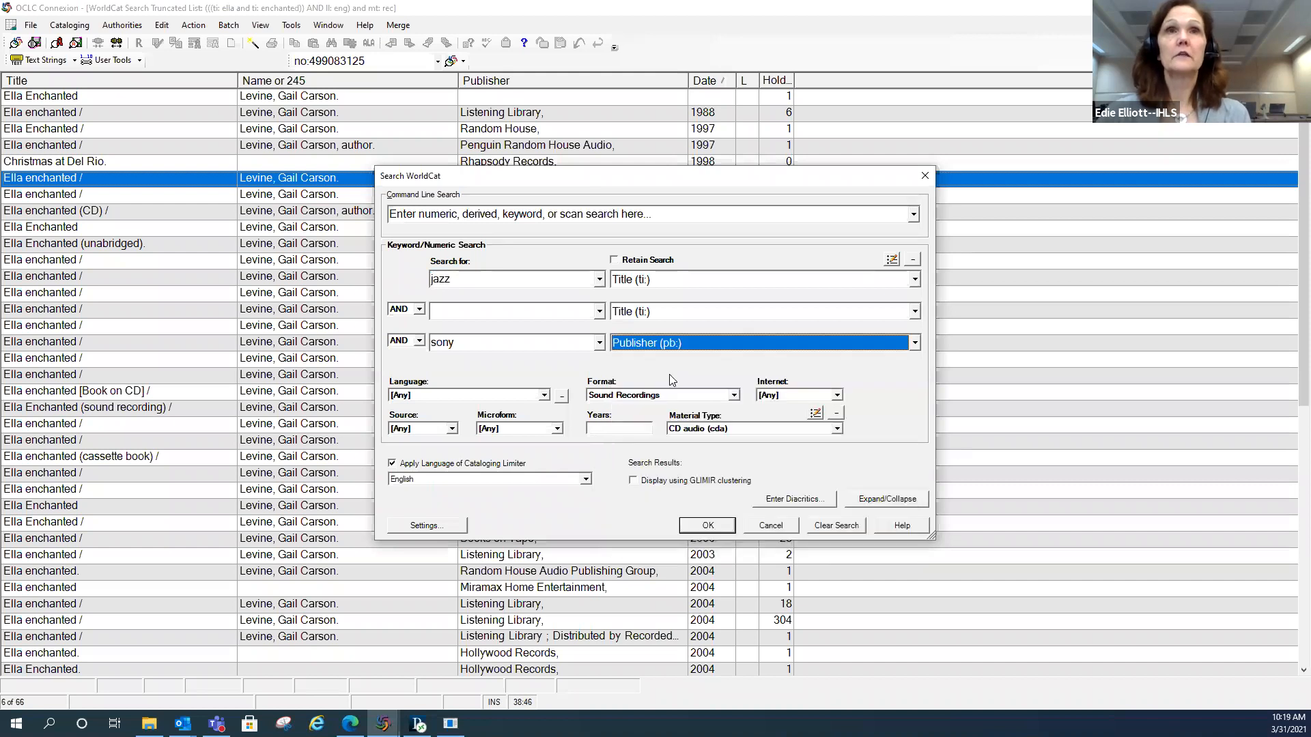
{"action": "left_click", "coordinate": [703, 527]}
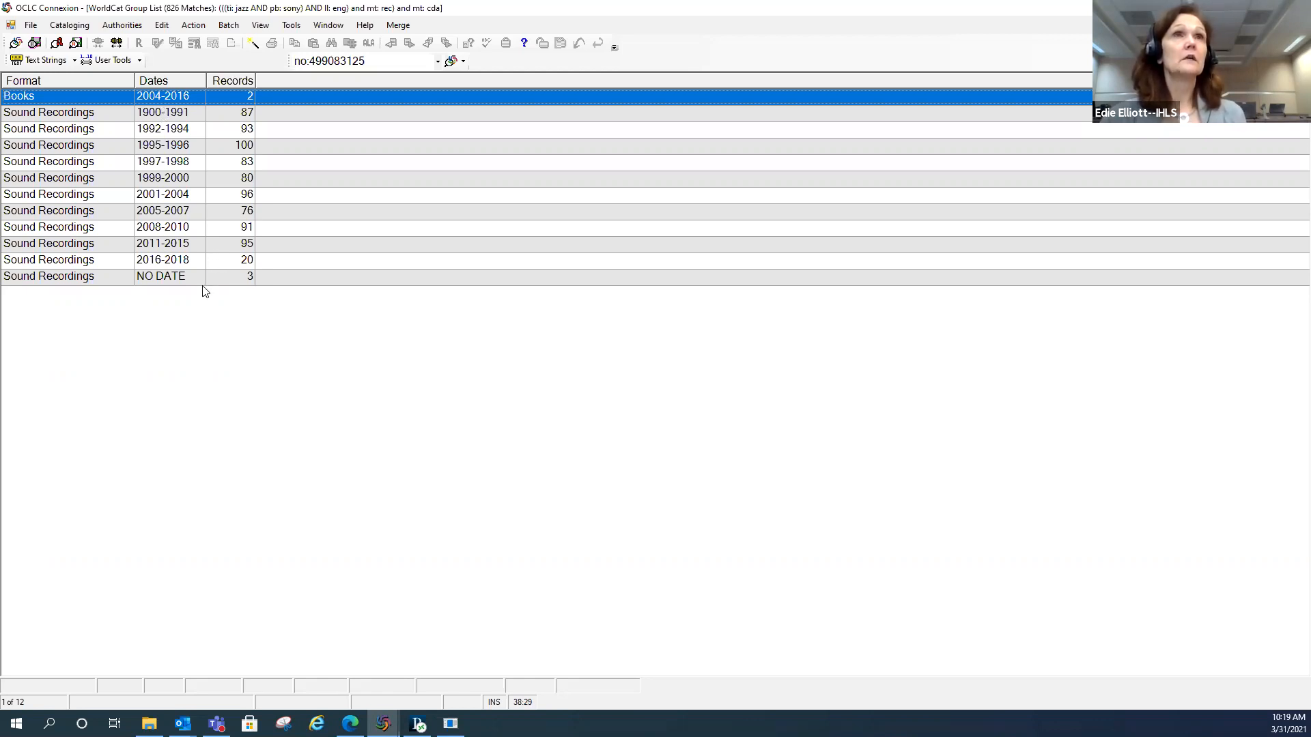
Step: Open the 1992-1994 Sound Recordings group and move down its list to the Billie Holiday record from Sony Music
{"action": "double_click", "coordinate": [164, 130]}
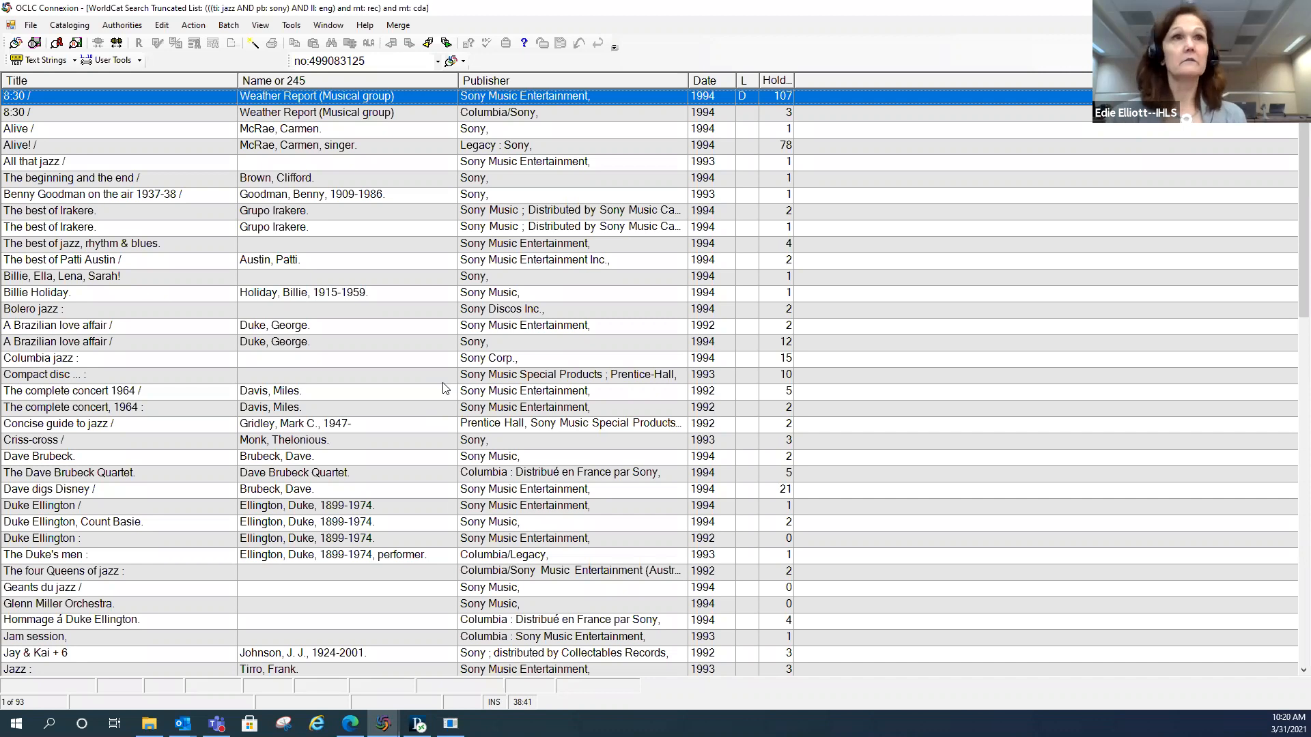
{"action": "key", "text": "Down"}
{"action": "key", "text": "Down"}
{"action": "key", "text": "Down"}
{"action": "key", "text": "Down"}
{"action": "key", "text": "Down"}
{"action": "key", "text": "Down"}
{"action": "key", "text": "Down"}
{"action": "key", "text": "Down"}
{"action": "key", "text": "Down"}
{"action": "key", "text": "Down"}
{"action": "key", "text": "Down"}
{"action": "key", "text": "Down"}
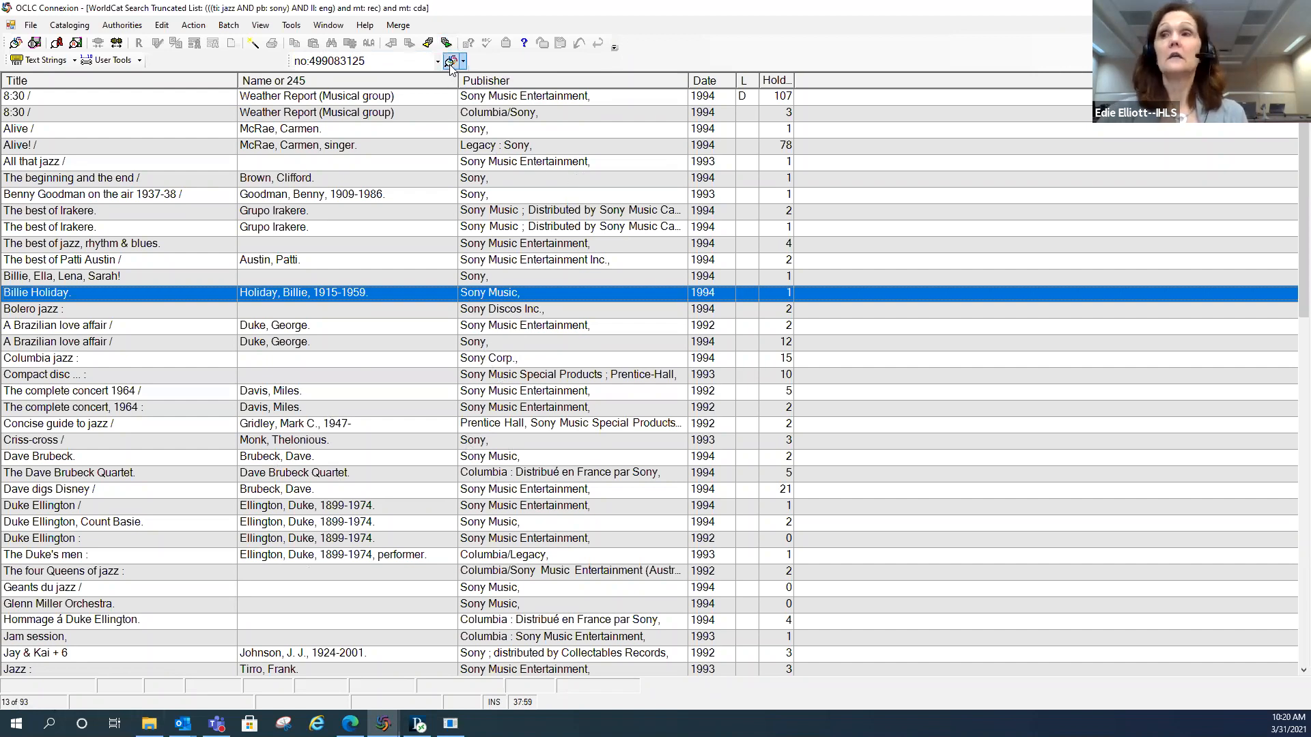
Step: View the next group's record list, Sound Recordings 1995-1996, and close both the record list and the group list
{"action": "left_click", "coordinate": [447, 44]}
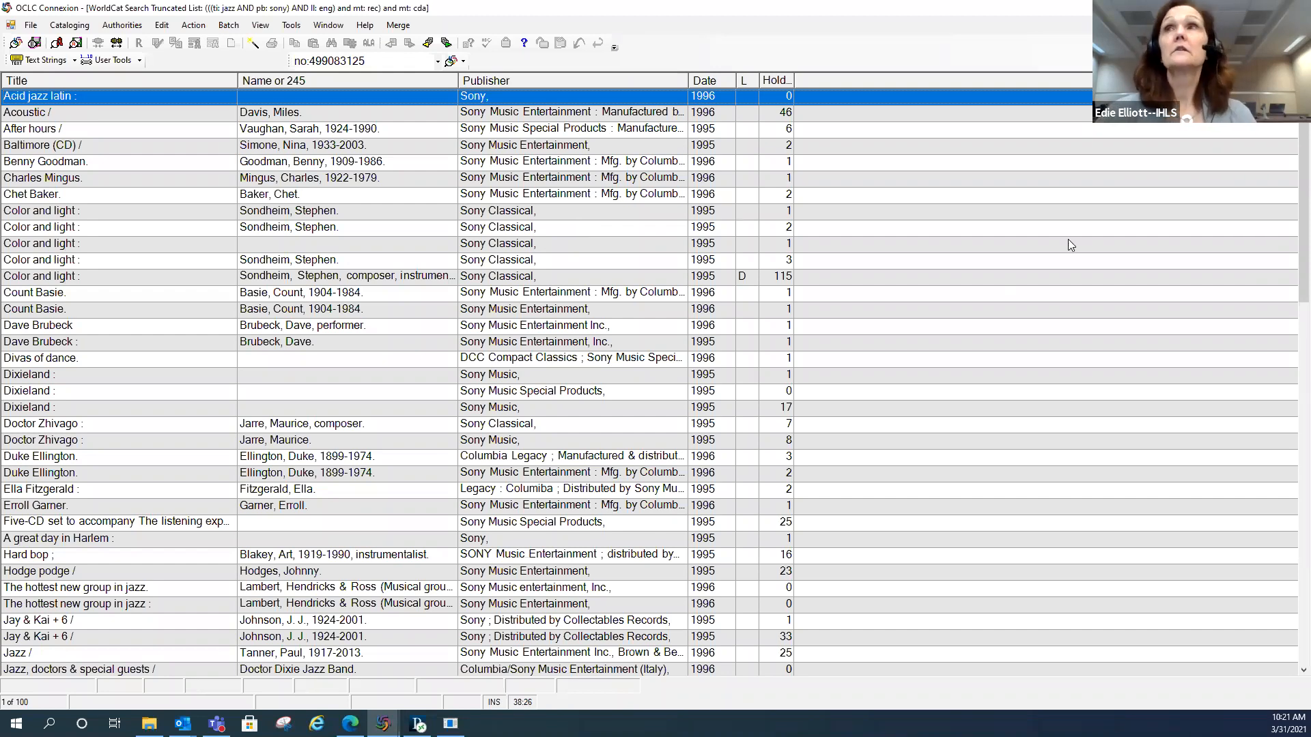
{"action": "key", "text": "ctrl+F4"}
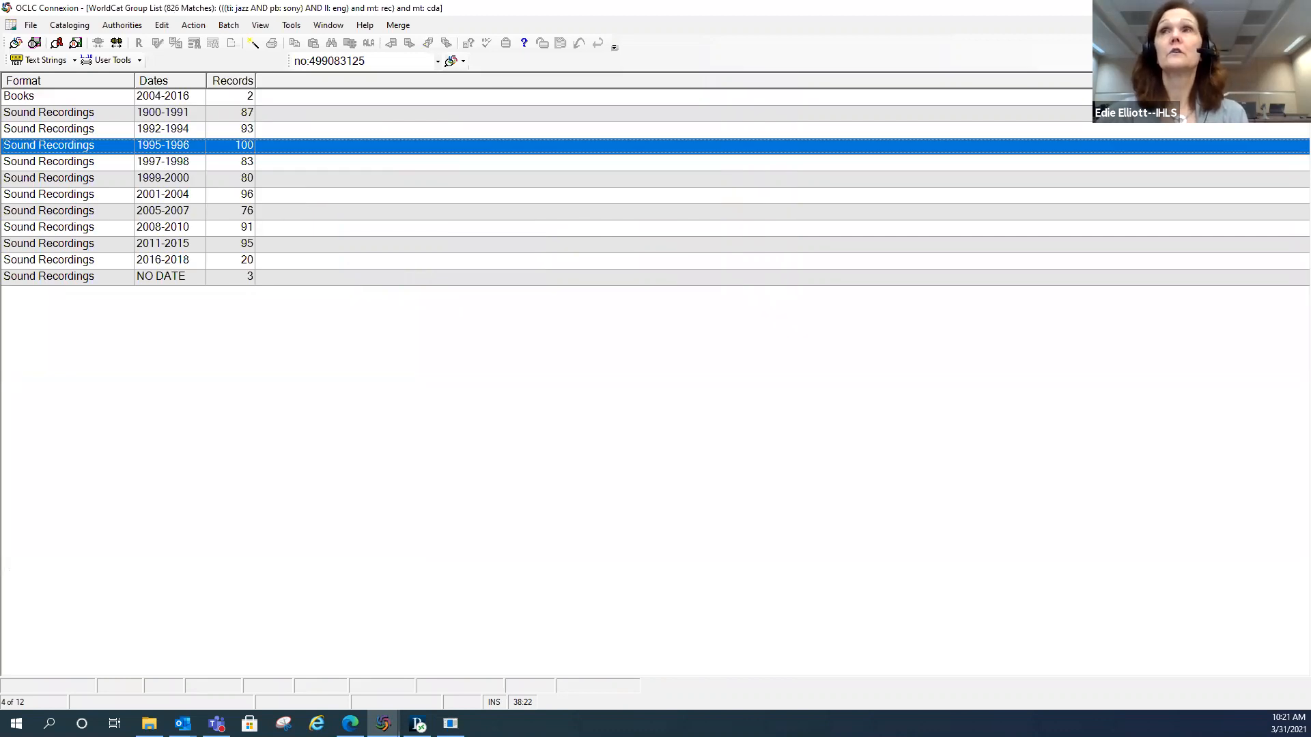
{"action": "key", "text": "ctrl+F4"}
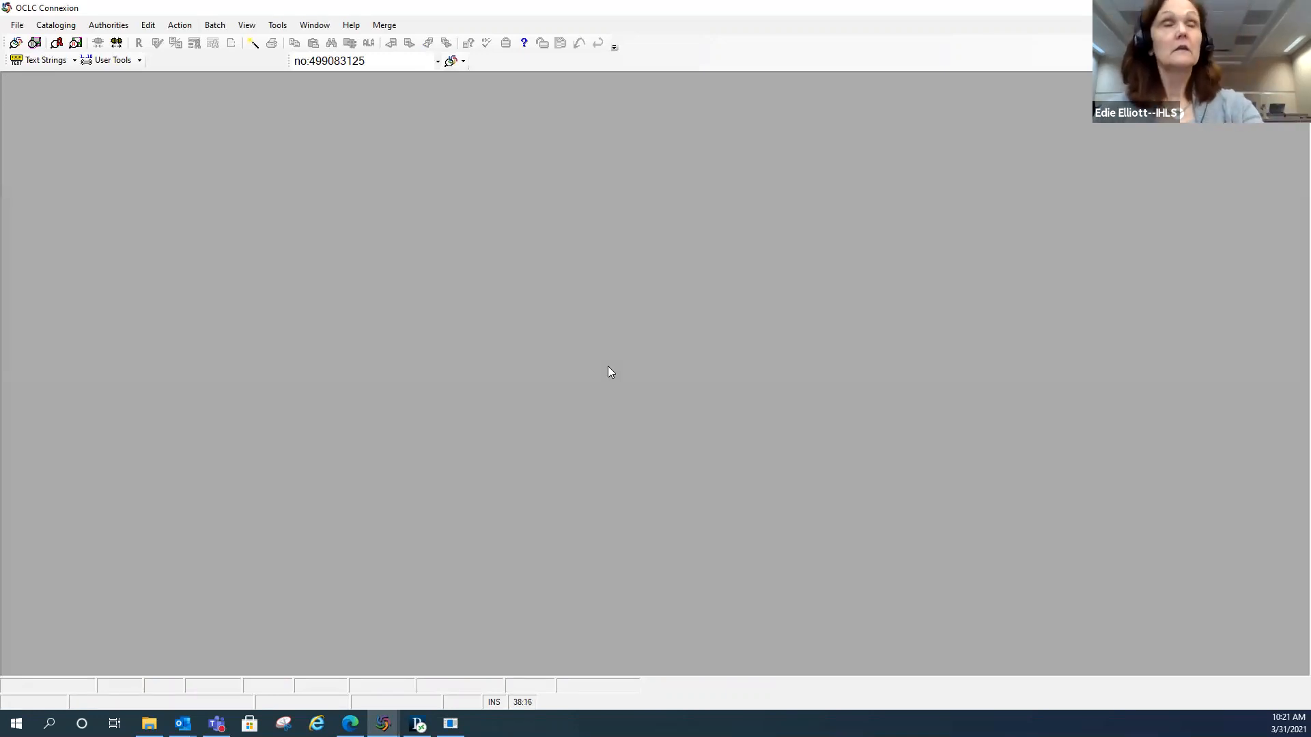
Step: Start a new WorldCat search with walk in the woods as the Title (ti:) term and redford as the second term
{"action": "key", "text": "F2"}
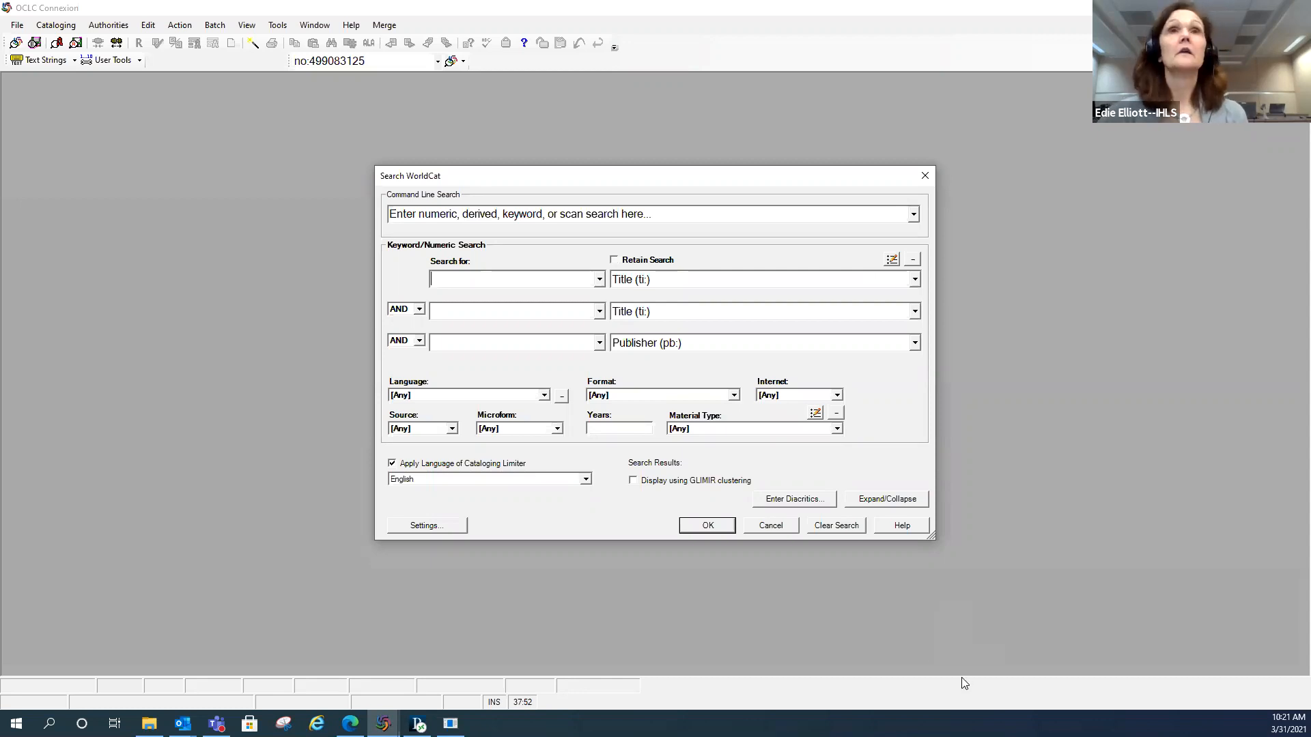
{"action": "type", "text": "wa"}
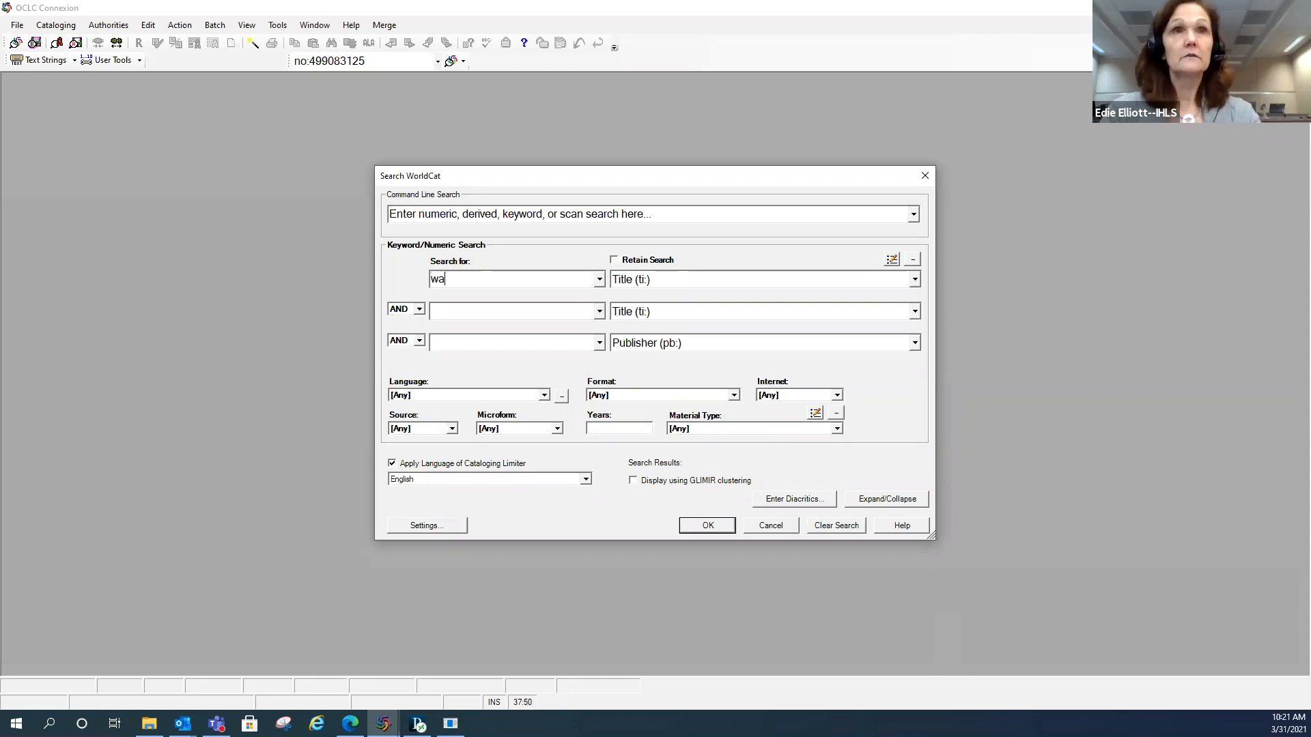
{"action": "type", "text": "lk in the "}
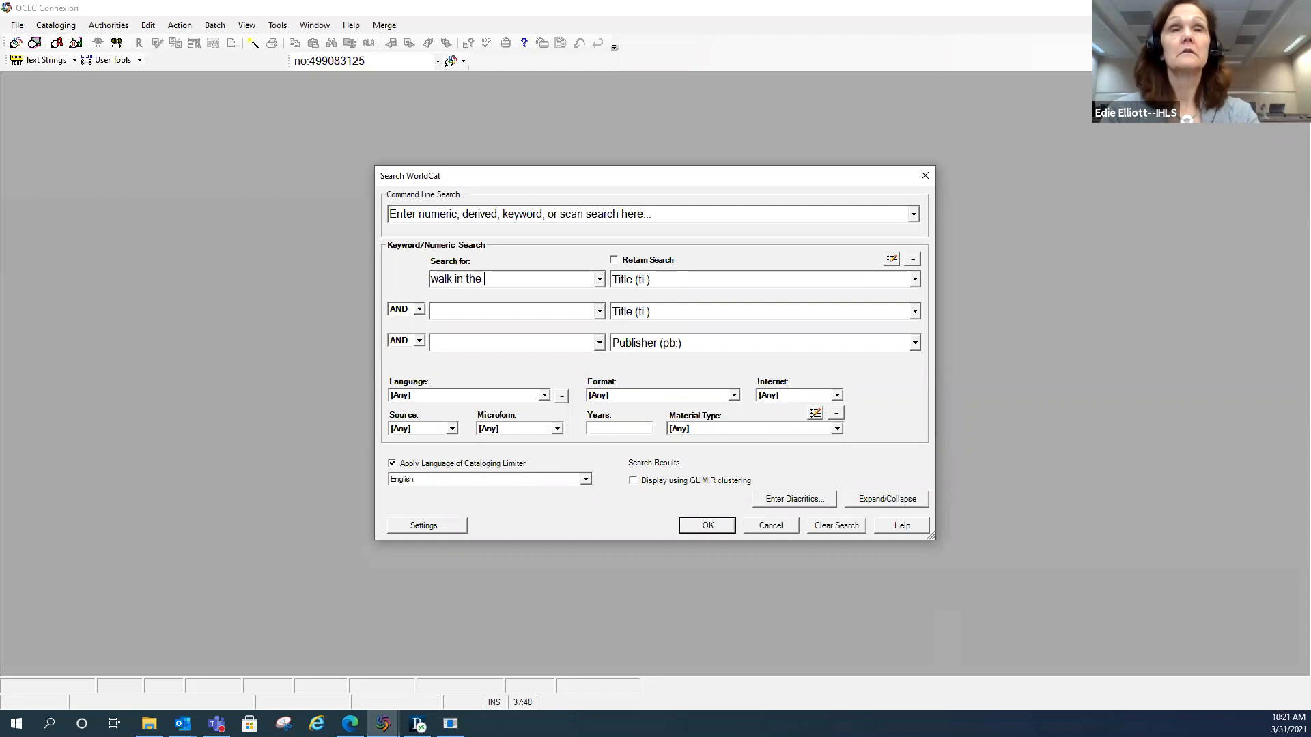
{"action": "type", "text": "woods"}
{"action": "key", "text": "Tab"}
{"action": "key", "text": "Tab"}
{"action": "key", "text": "Tab"}
{"action": "type", "text": "r"}
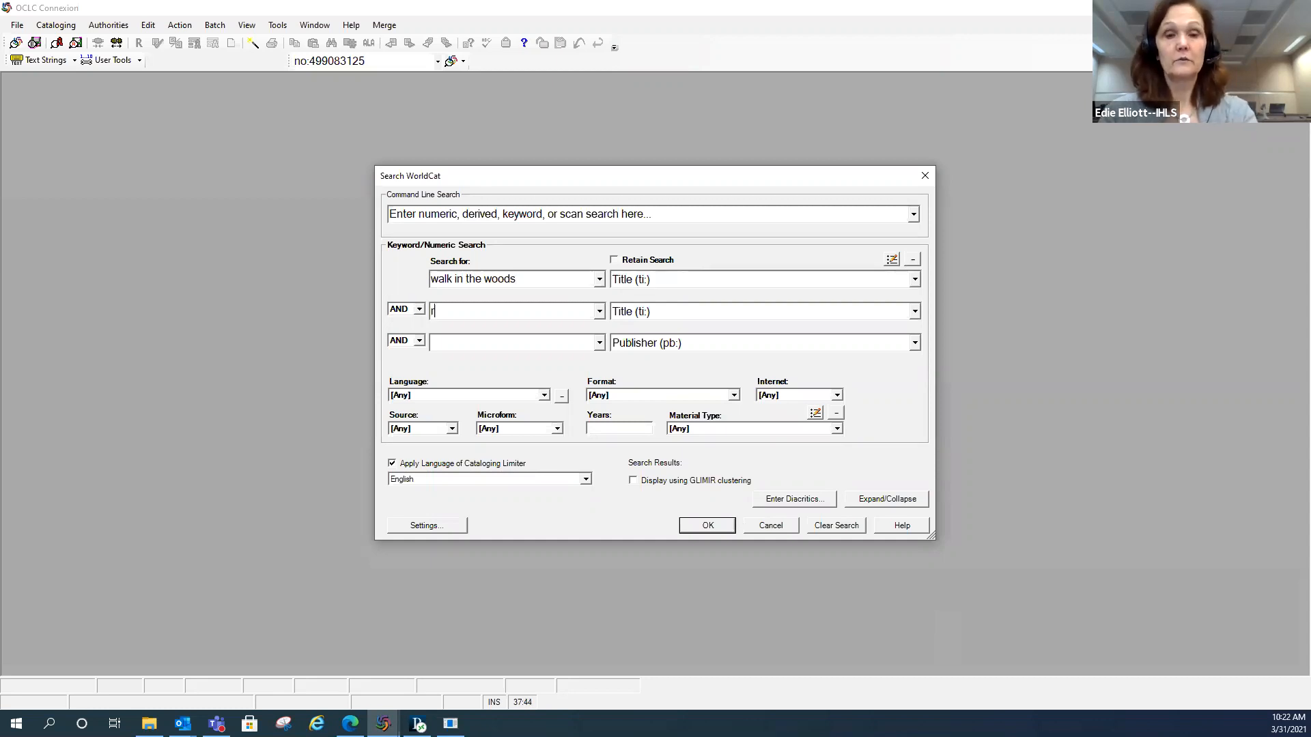
{"action": "type", "text": "edford"}
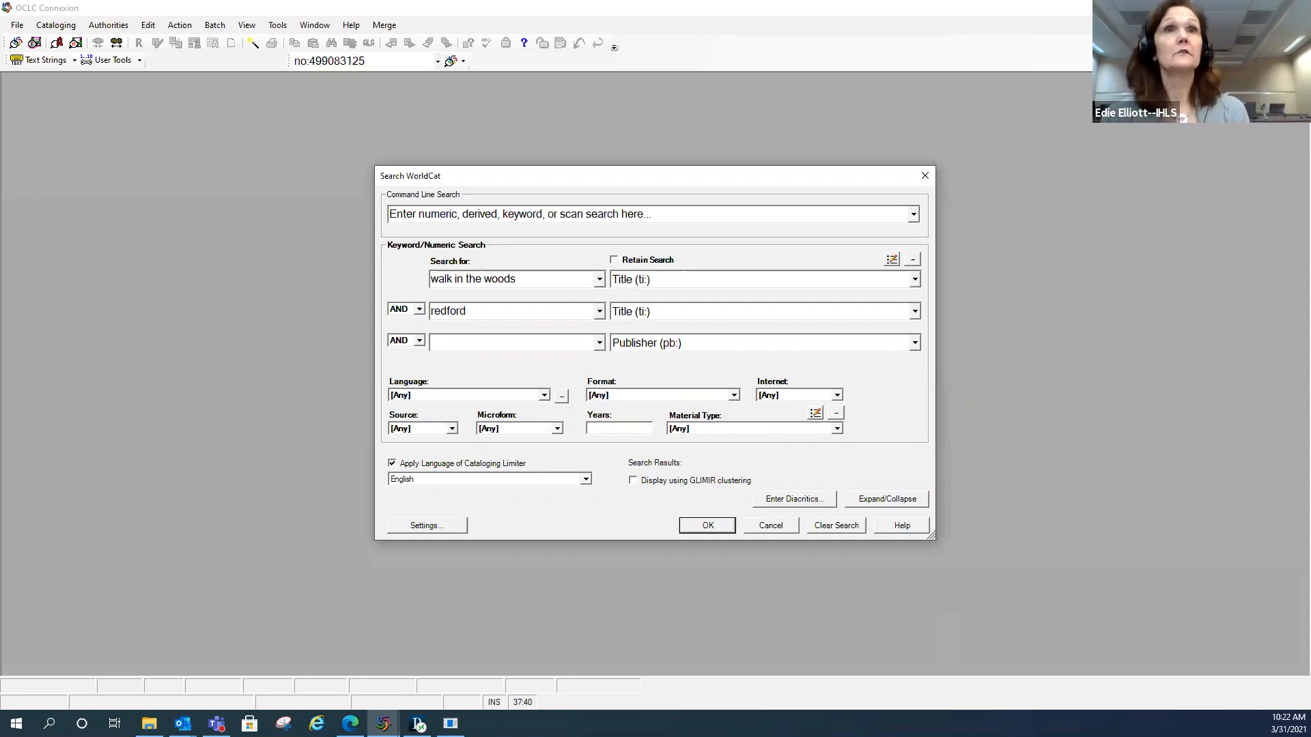
Step: Set redford's index to Personal Name (pn:) and enter broad green as the third term under Publisher (pb:)
{"action": "left_click", "coordinate": [626, 314]}
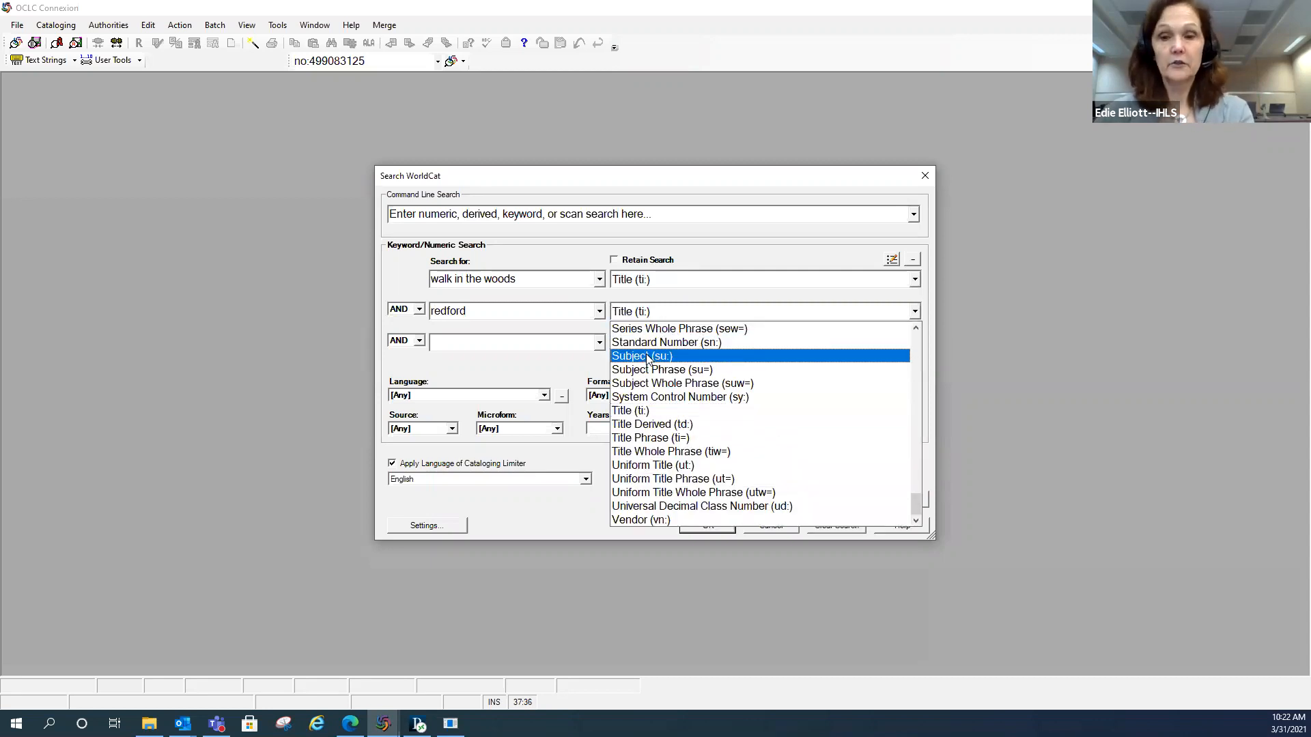
{"action": "key", "text": "p"}
{"action": "left_click", "coordinate": [680, 331]}
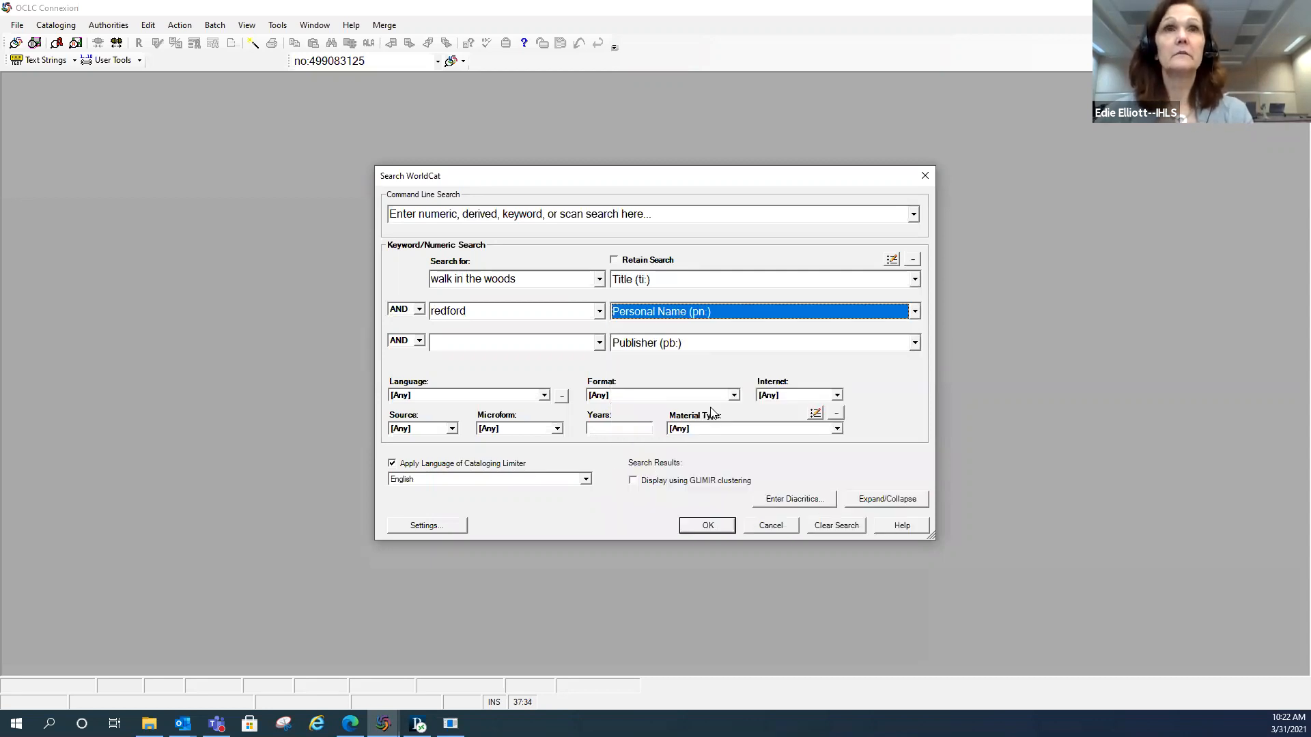
{"action": "left_click", "coordinate": [531, 343]}
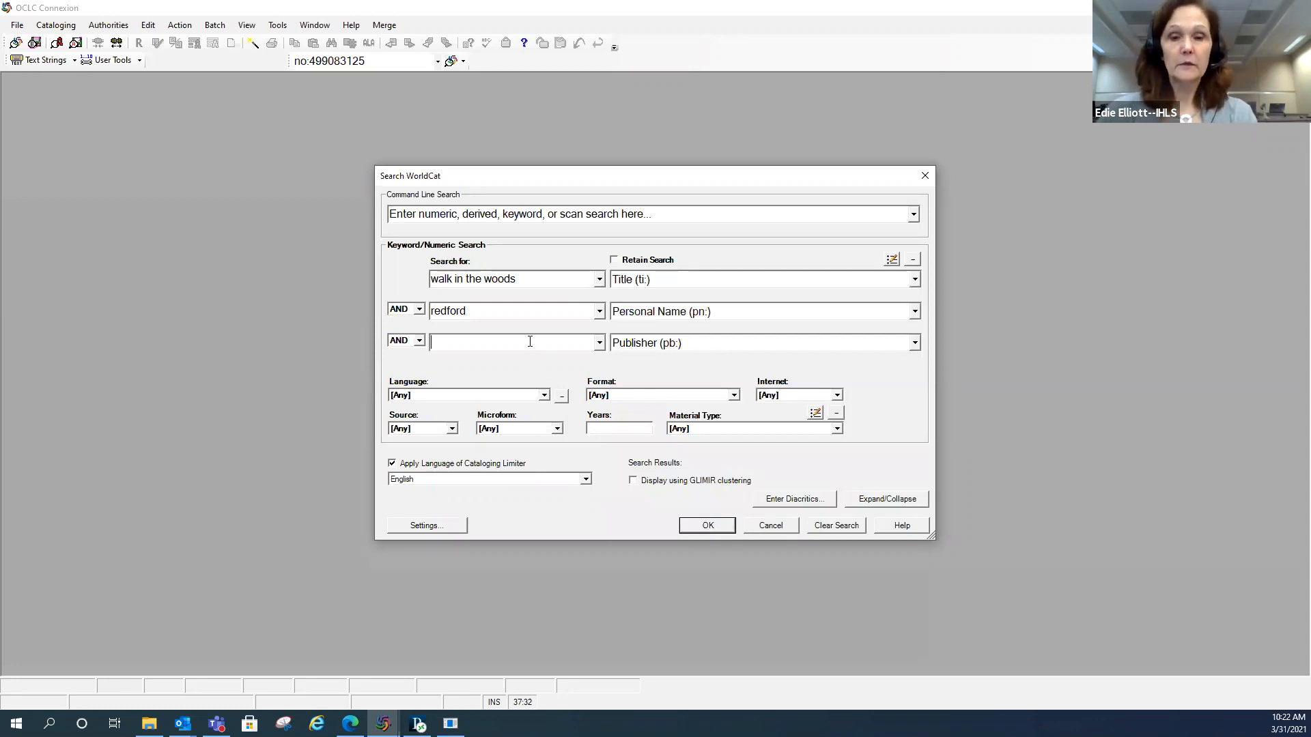
{"action": "type", "text": "broad "}
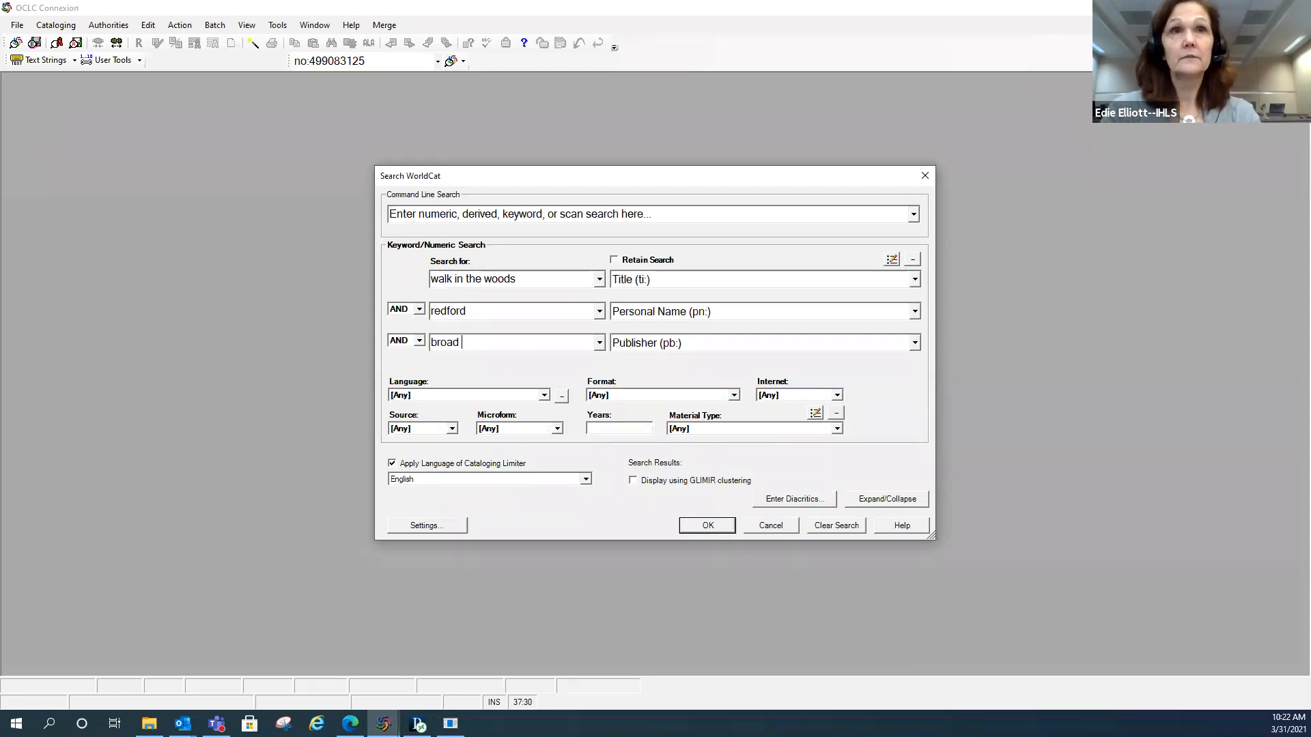
{"action": "type", "text": "green"}
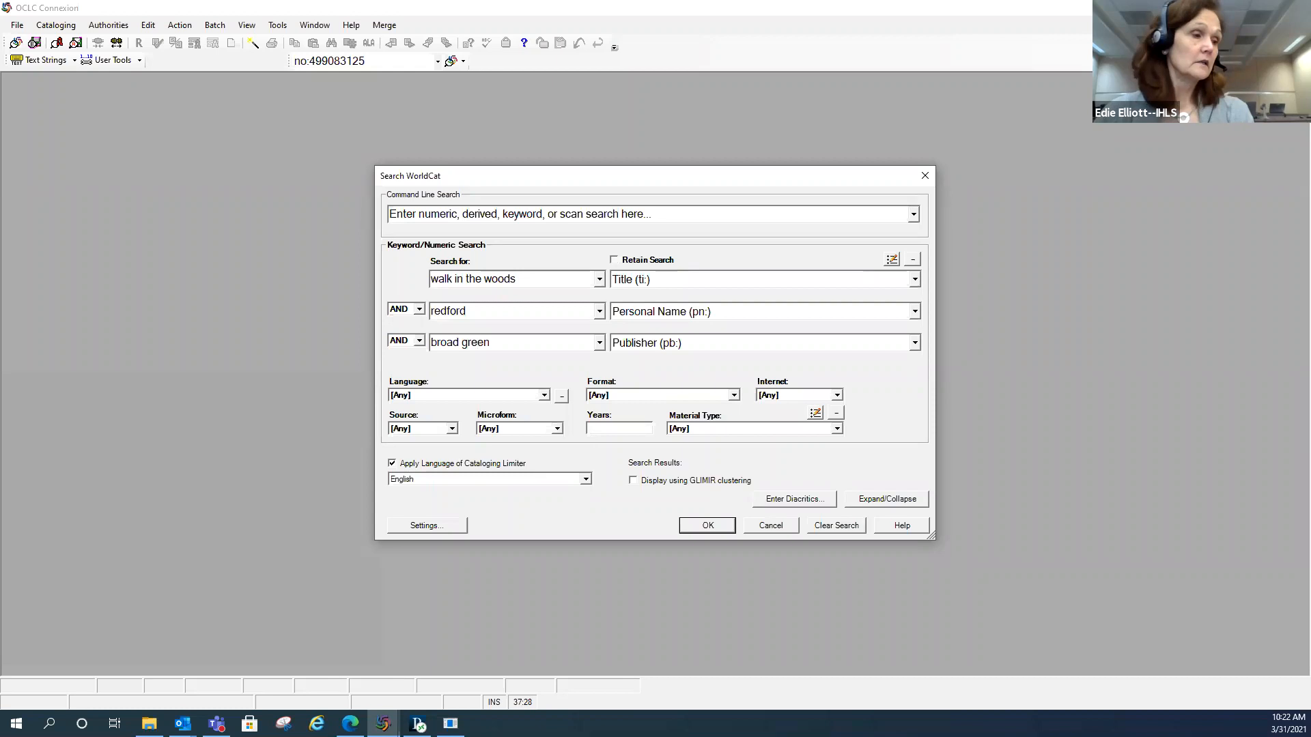
Step: Limit the search to the Visual Materials format and the DVD video (dvv) material type
{"action": "left_click", "coordinate": [734, 396]}
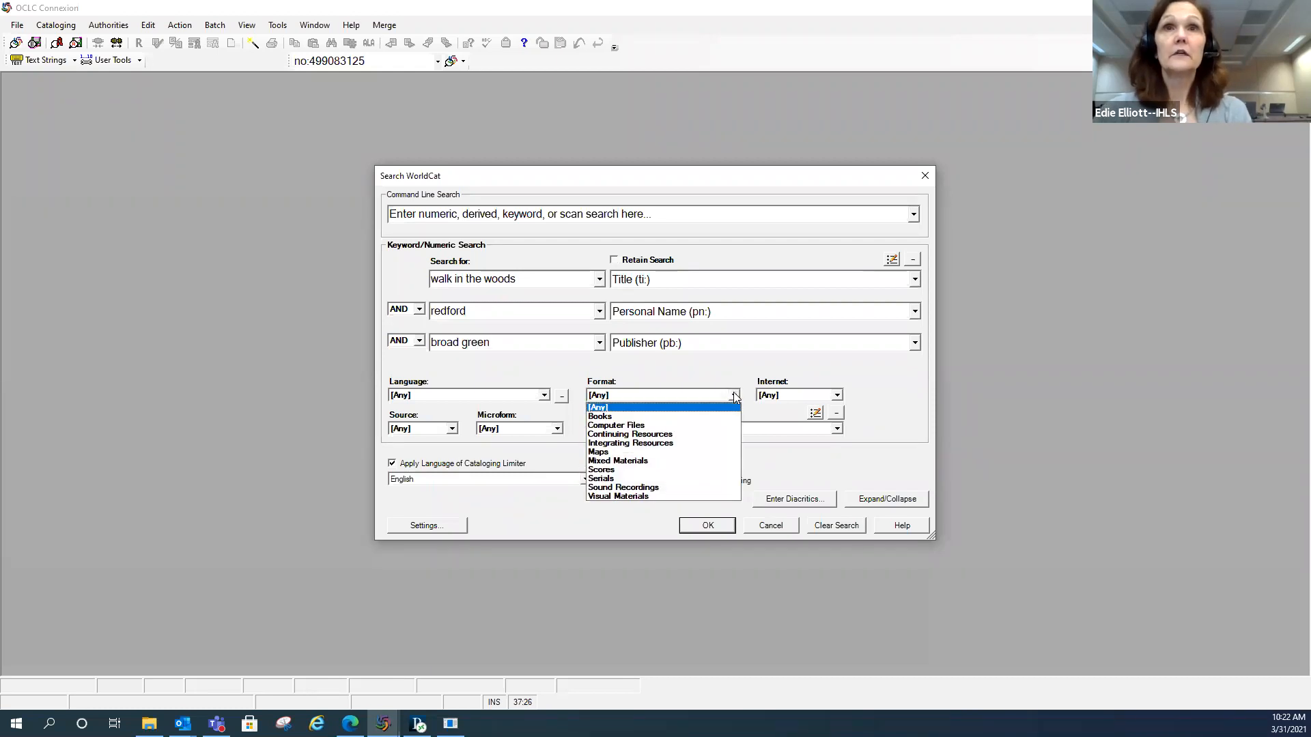
{"action": "left_click", "coordinate": [654, 496]}
{"action": "left_click", "coordinate": [699, 428]}
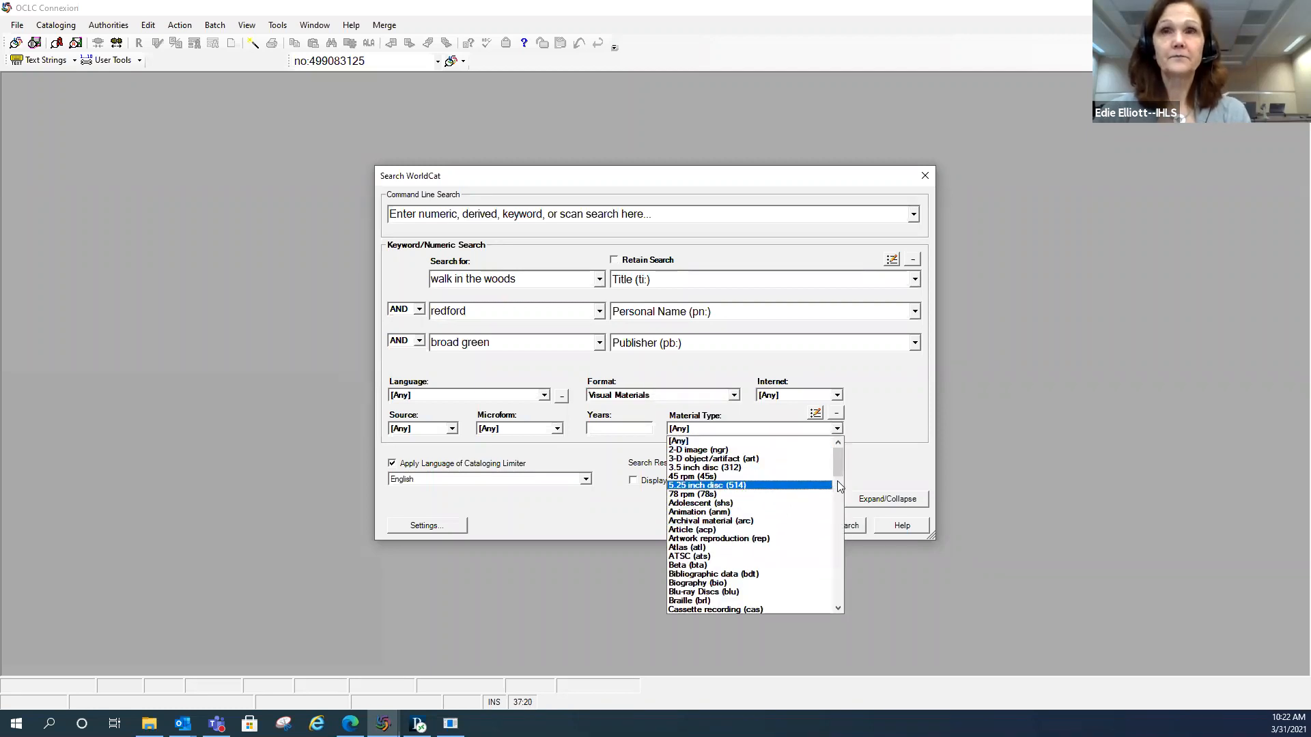
{"action": "left_click_drag", "start_coordinate": [839, 466], "coordinate": [838, 488]}
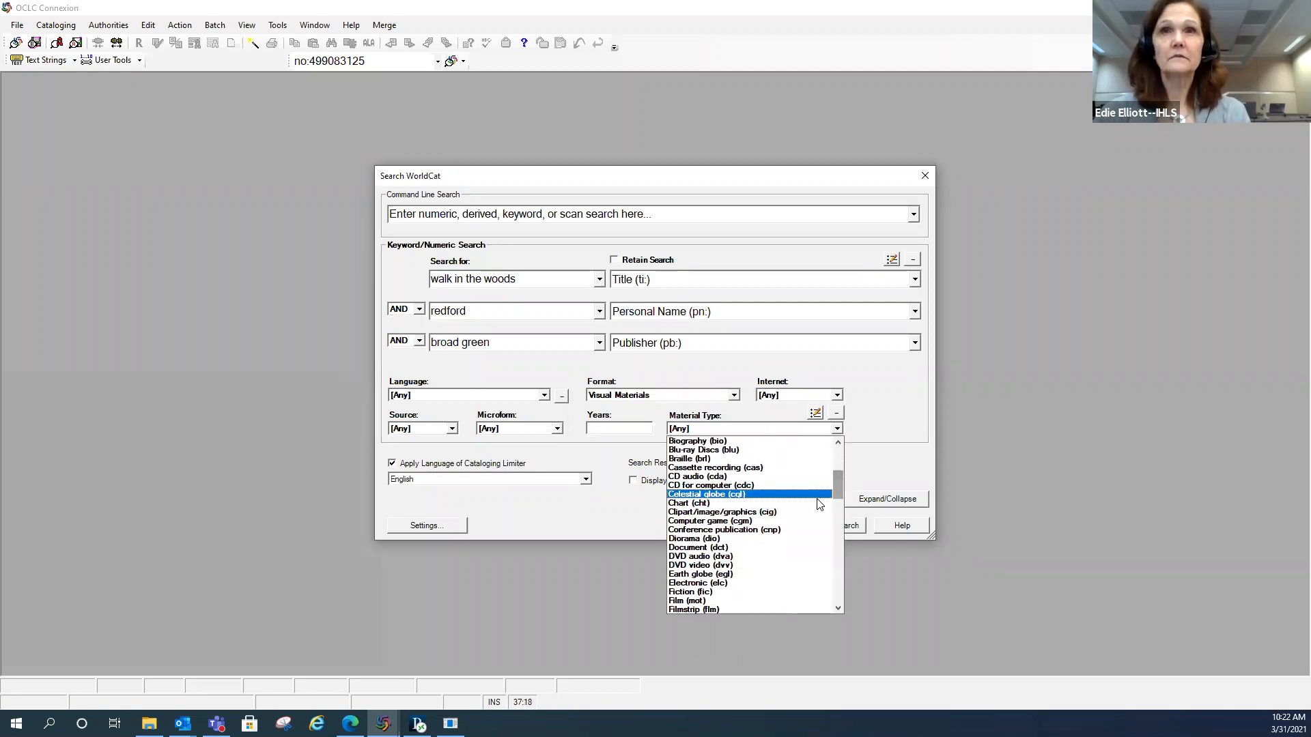
{"action": "left_click", "coordinate": [728, 566]}
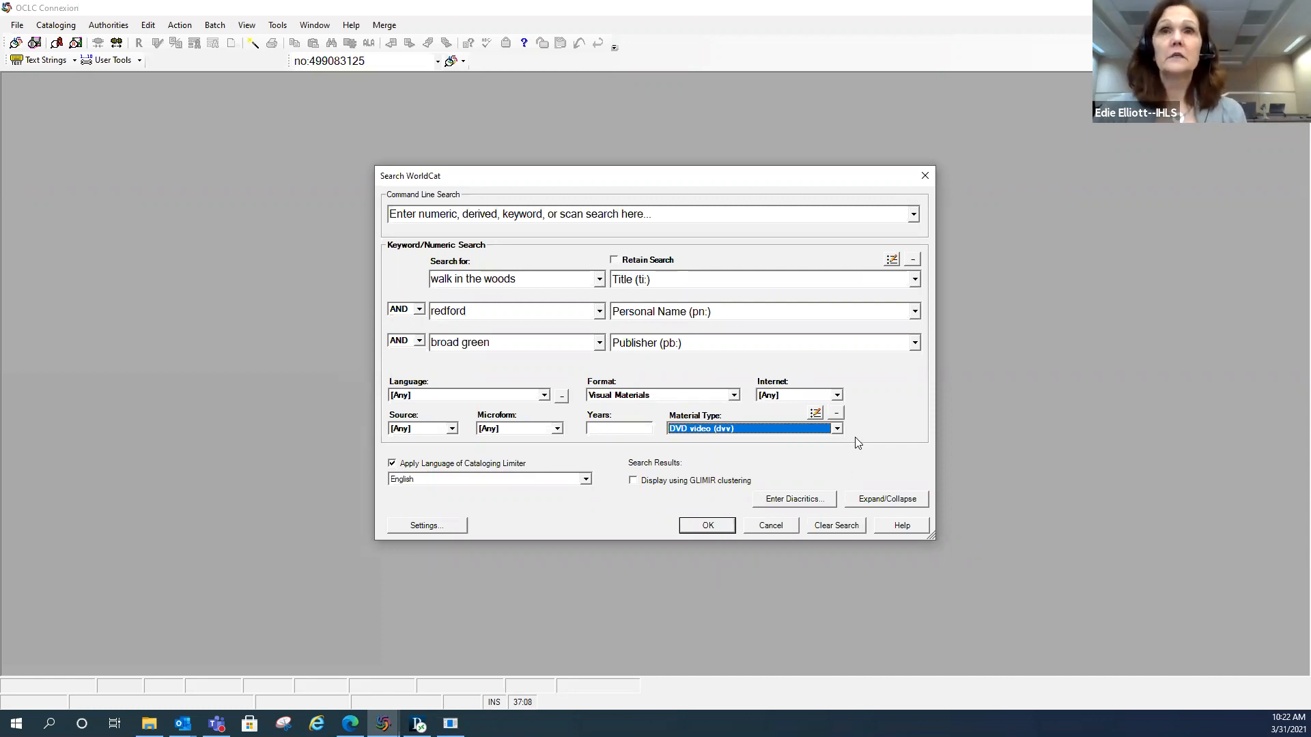
Step: Set the Internet limiter to Not Internet and run the WorldCat search
{"action": "left_click", "coordinate": [838, 396]}
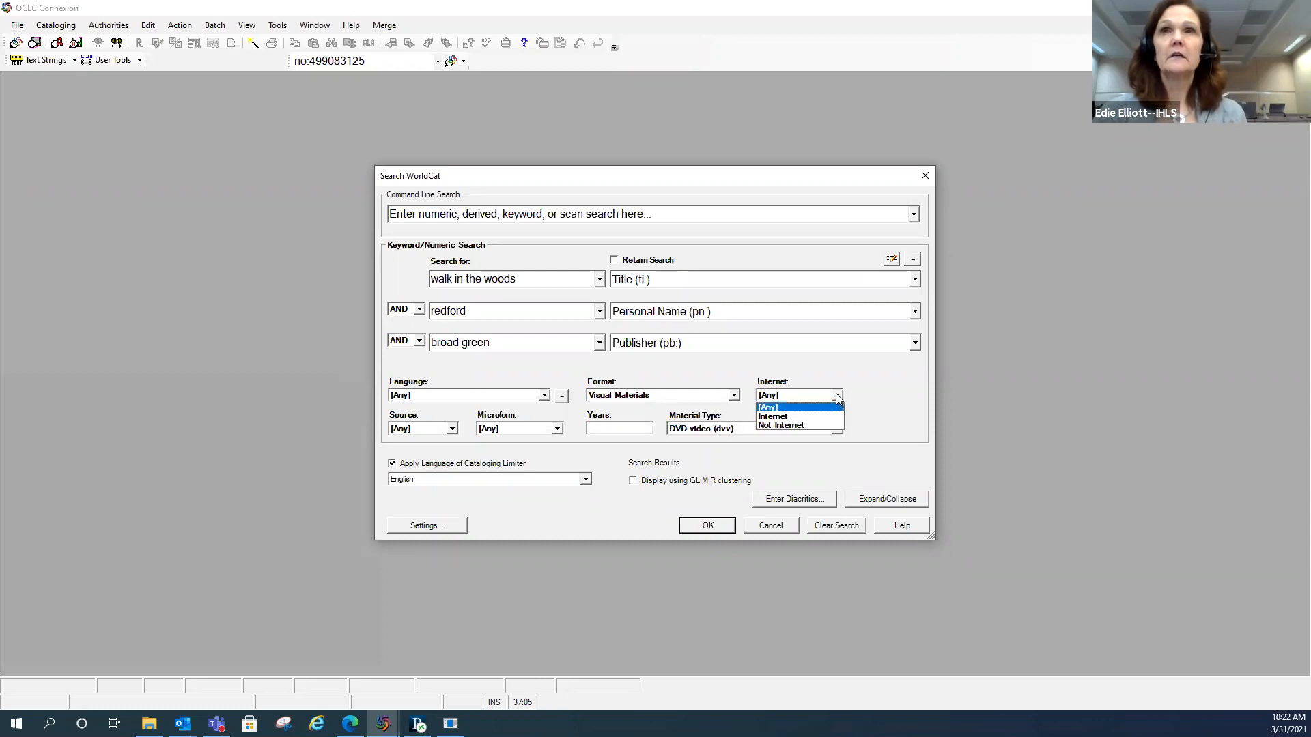
{"action": "left_click", "coordinate": [802, 426]}
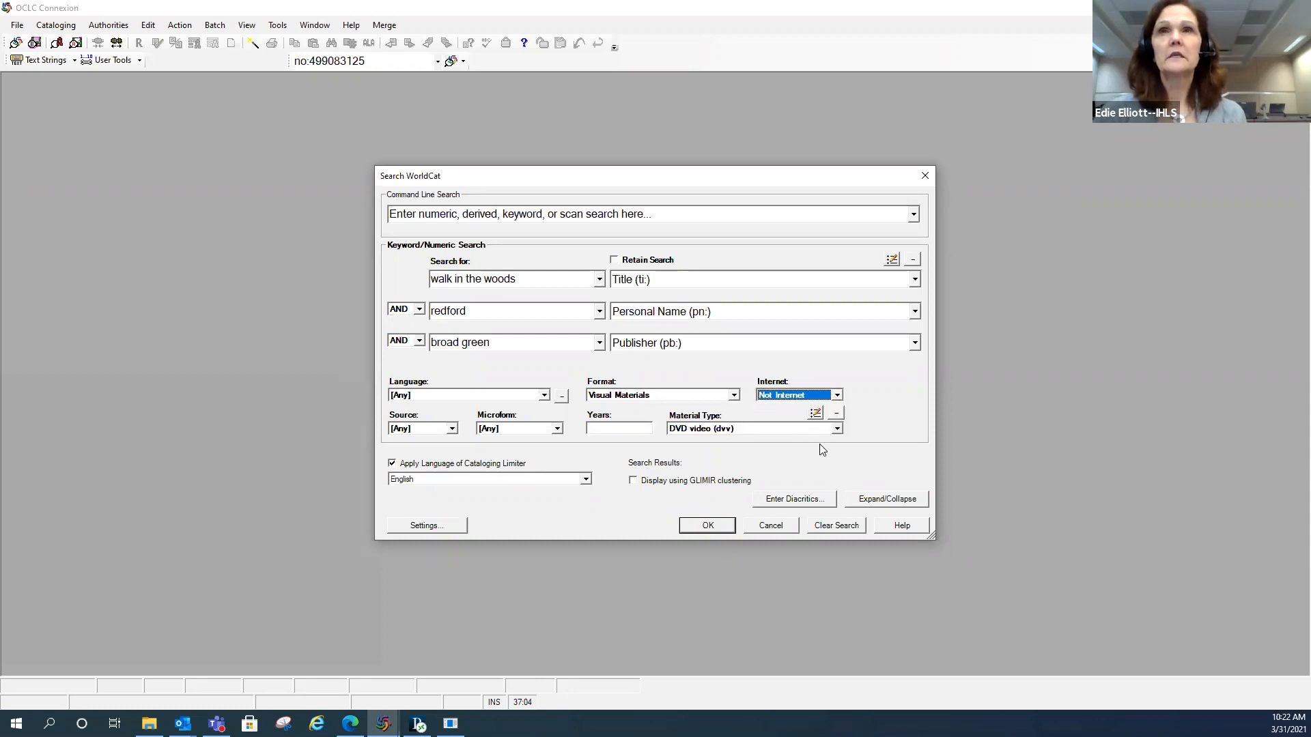
{"action": "left_click", "coordinate": [706, 527]}
{"action": "left_click", "coordinate": [707, 527]}
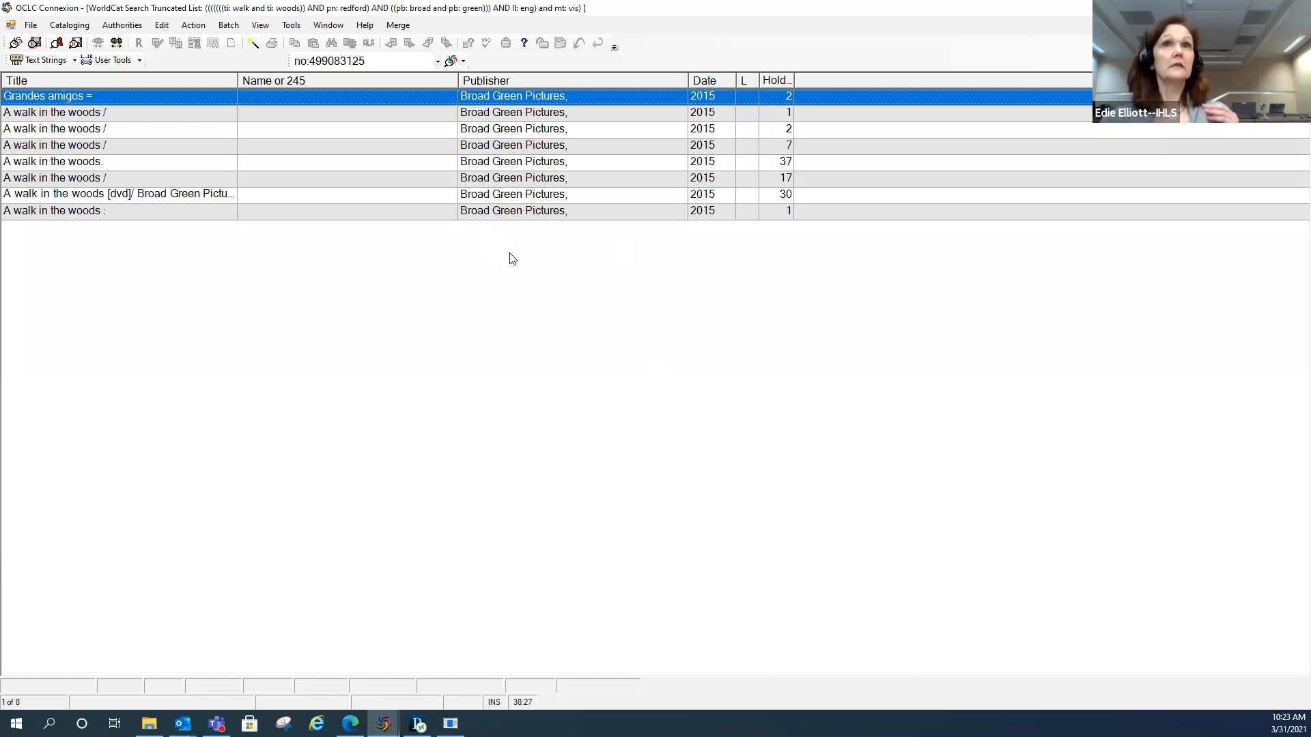
Step: Switch the results to the Brief list type and open the widescreen A walk in the woods [dvd] record, number 7
{"action": "left_click", "coordinate": [263, 29]}
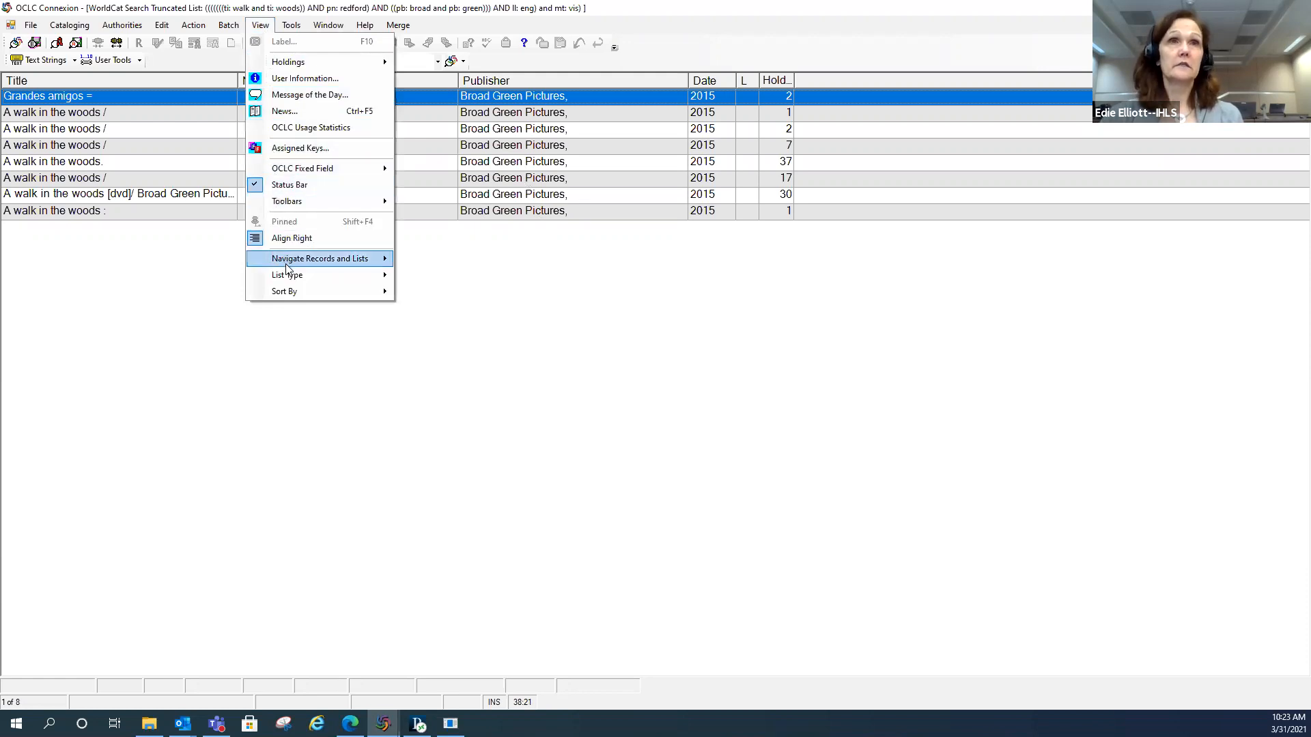
{"action": "mouse_move", "coordinate": [288, 278]}
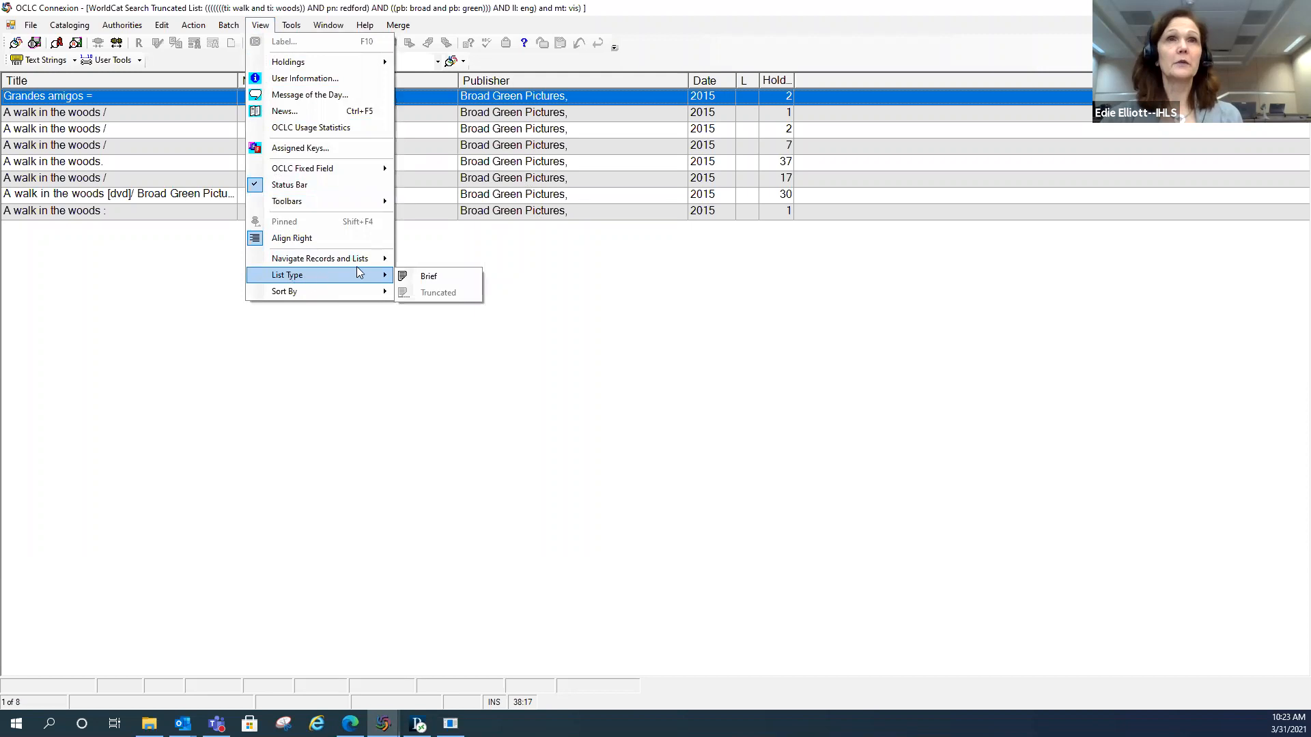
{"action": "left_click", "coordinate": [429, 277]}
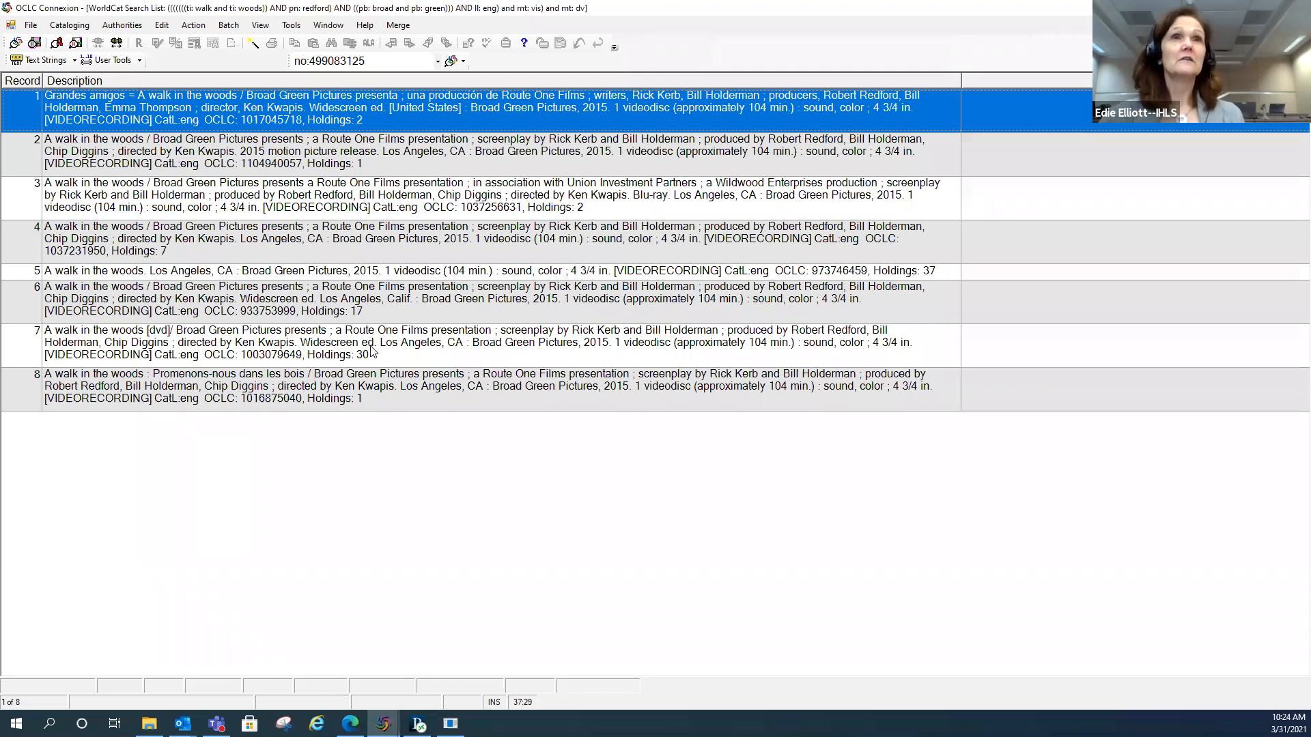
{"action": "left_click", "coordinate": [369, 344]}
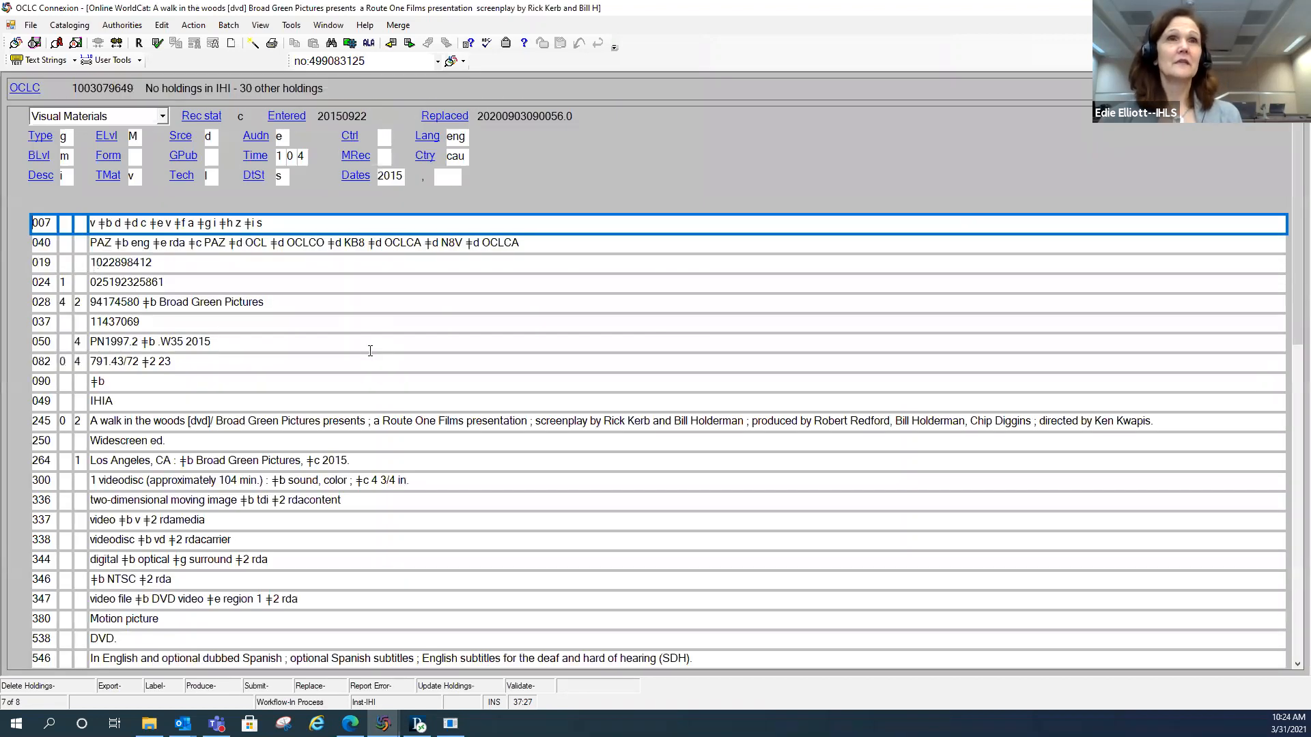
{"action": "scroll", "coordinate": [401, 398], "scroll_direction": "down", "scroll_amount": 3}
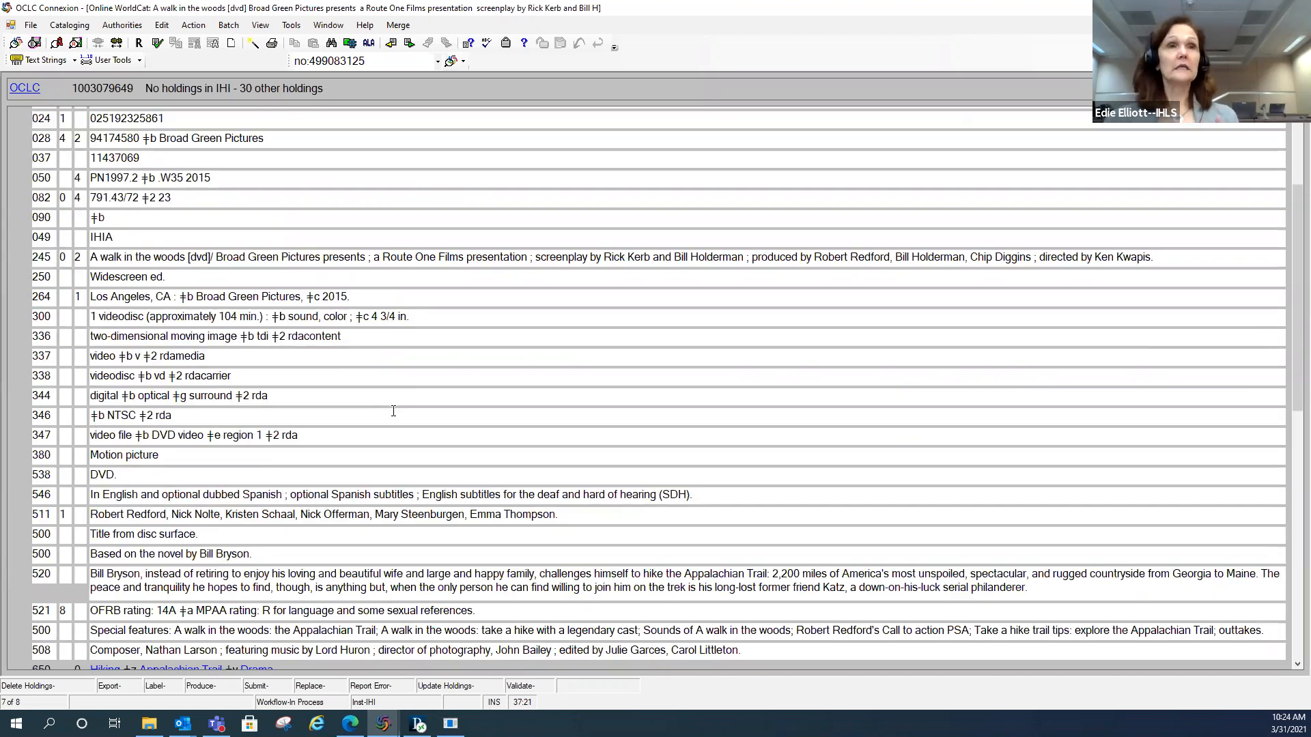
{"action": "scroll", "coordinate": [394, 414], "scroll_direction": "up", "scroll_amount": 5}
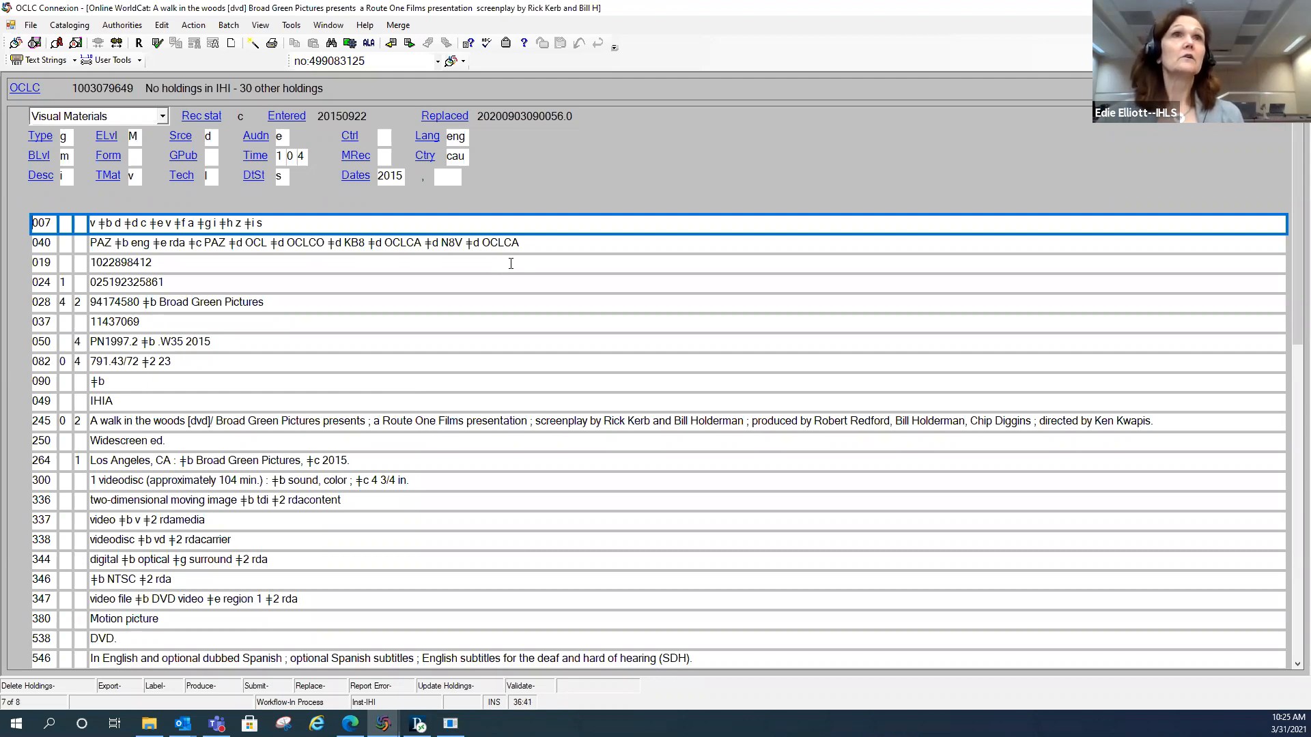
{"action": "left_click", "coordinate": [262, 28]}
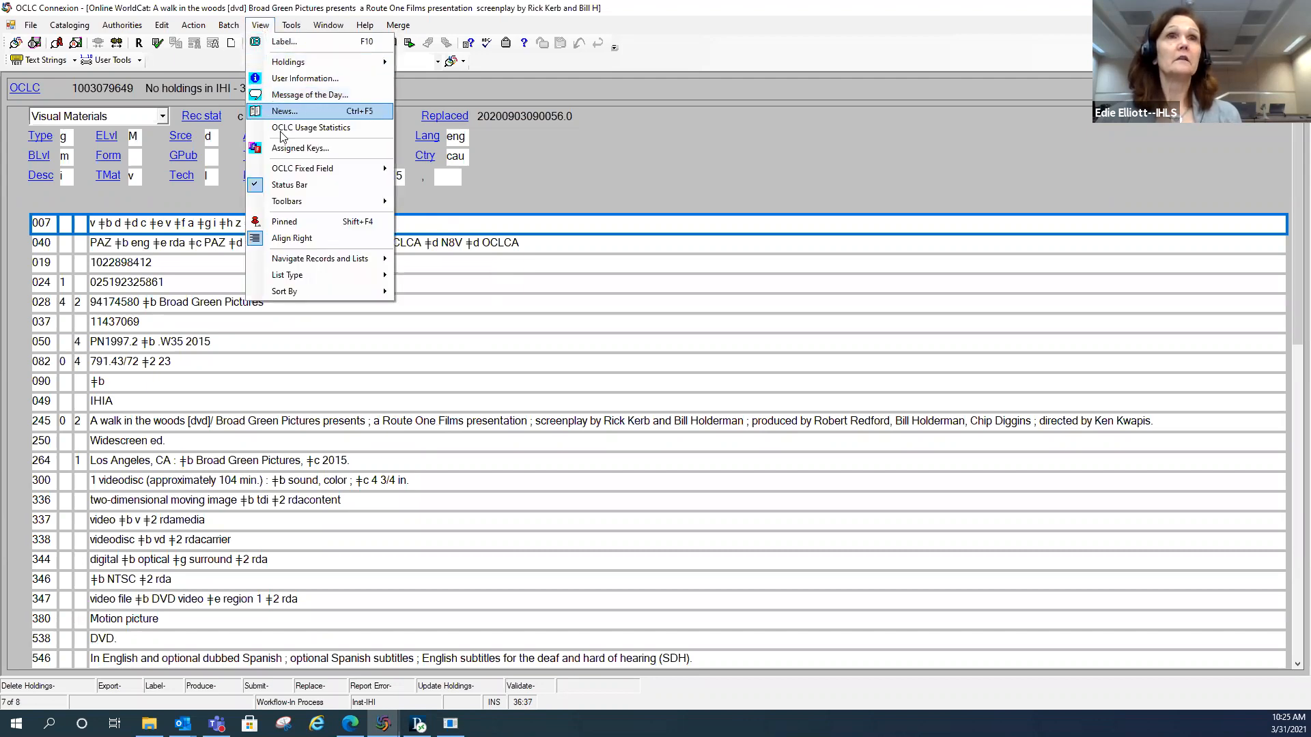
{"action": "left_click", "coordinate": [294, 225]}
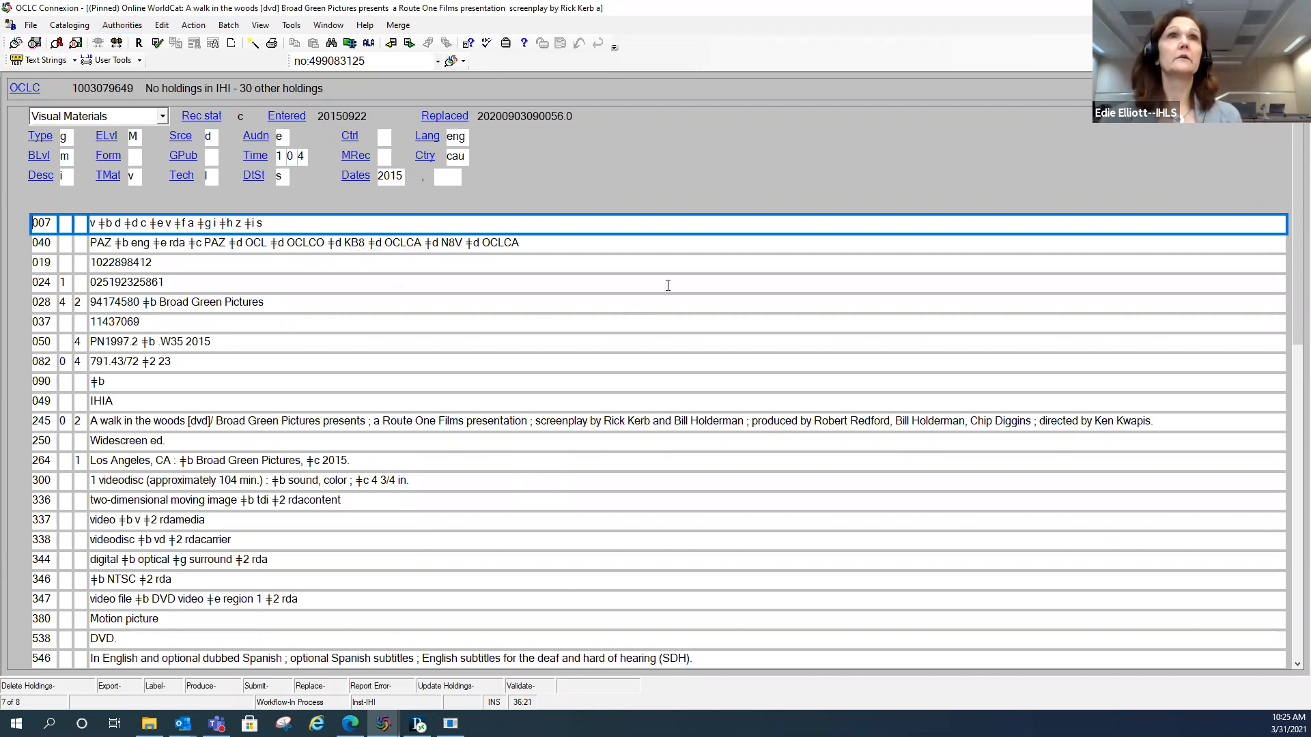
{"action": "left_click", "coordinate": [328, 28]}
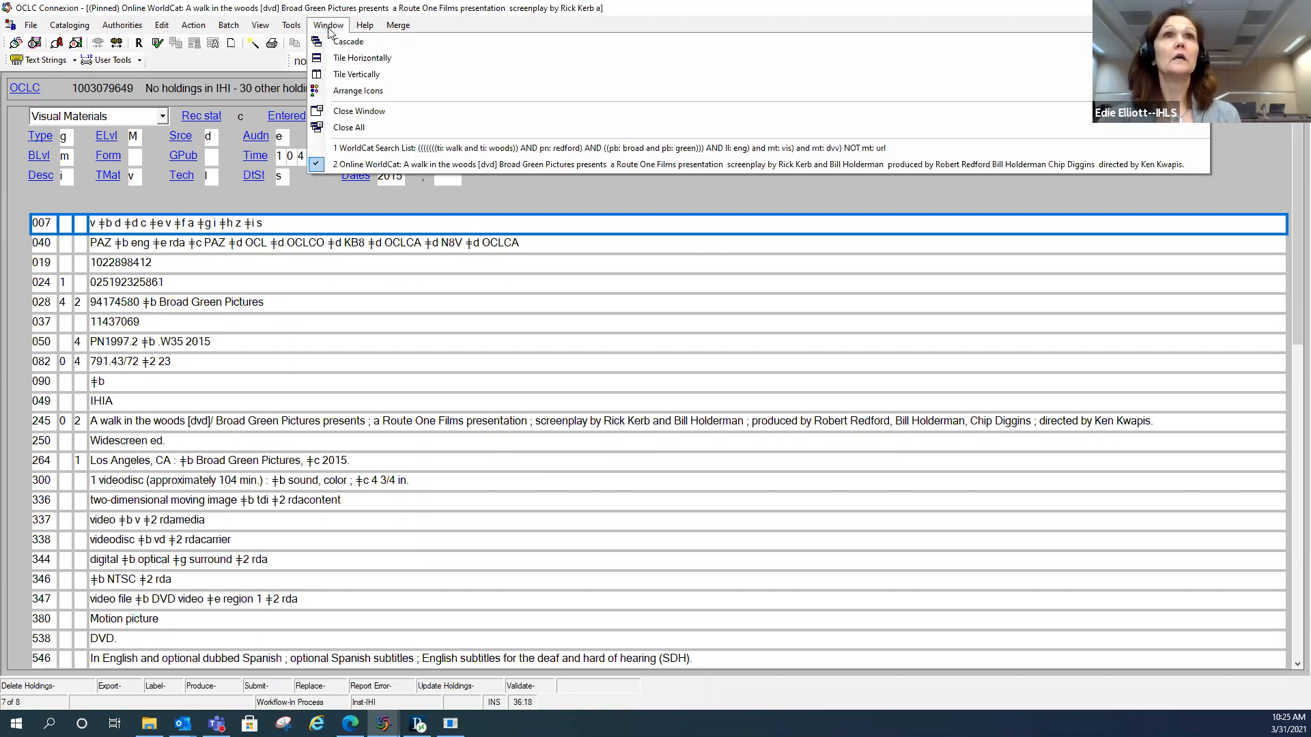
{"action": "left_click", "coordinate": [344, 77]}
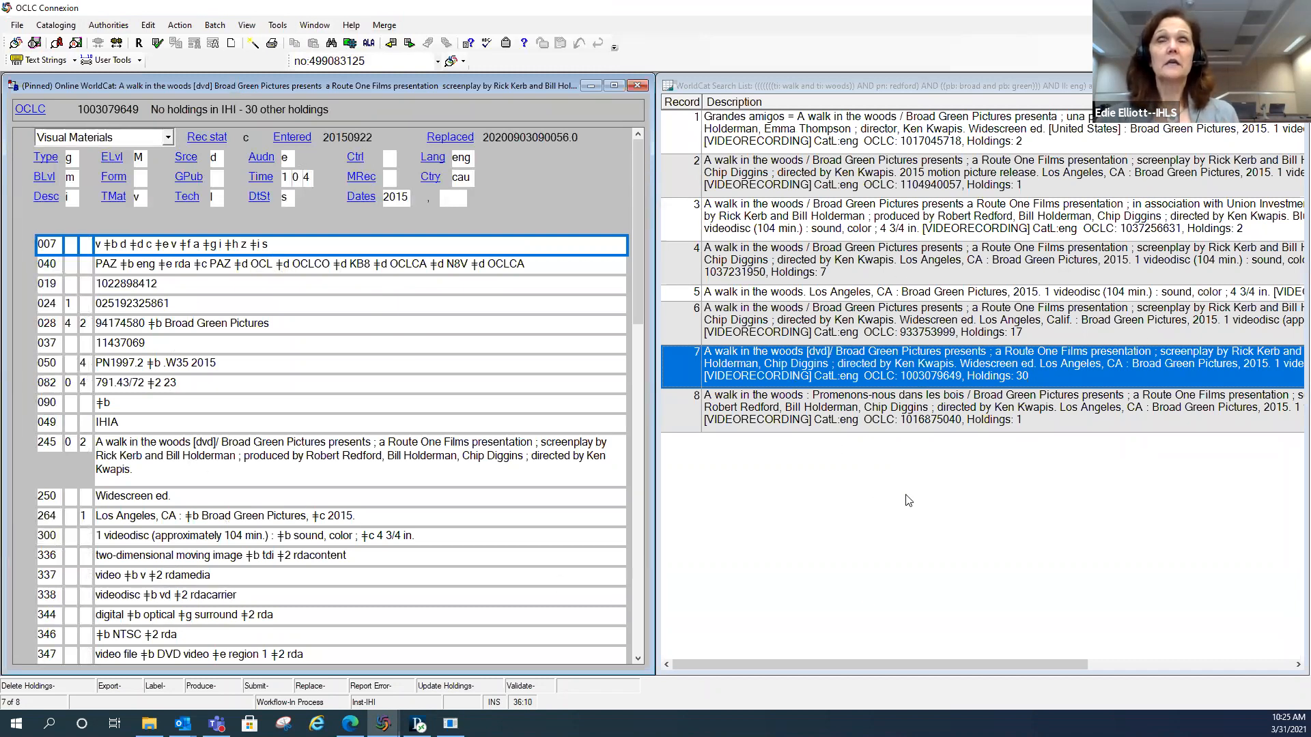
Step: Open record 6 from the search list and tile all open windows vertically
{"action": "double_click", "coordinate": [994, 327]}
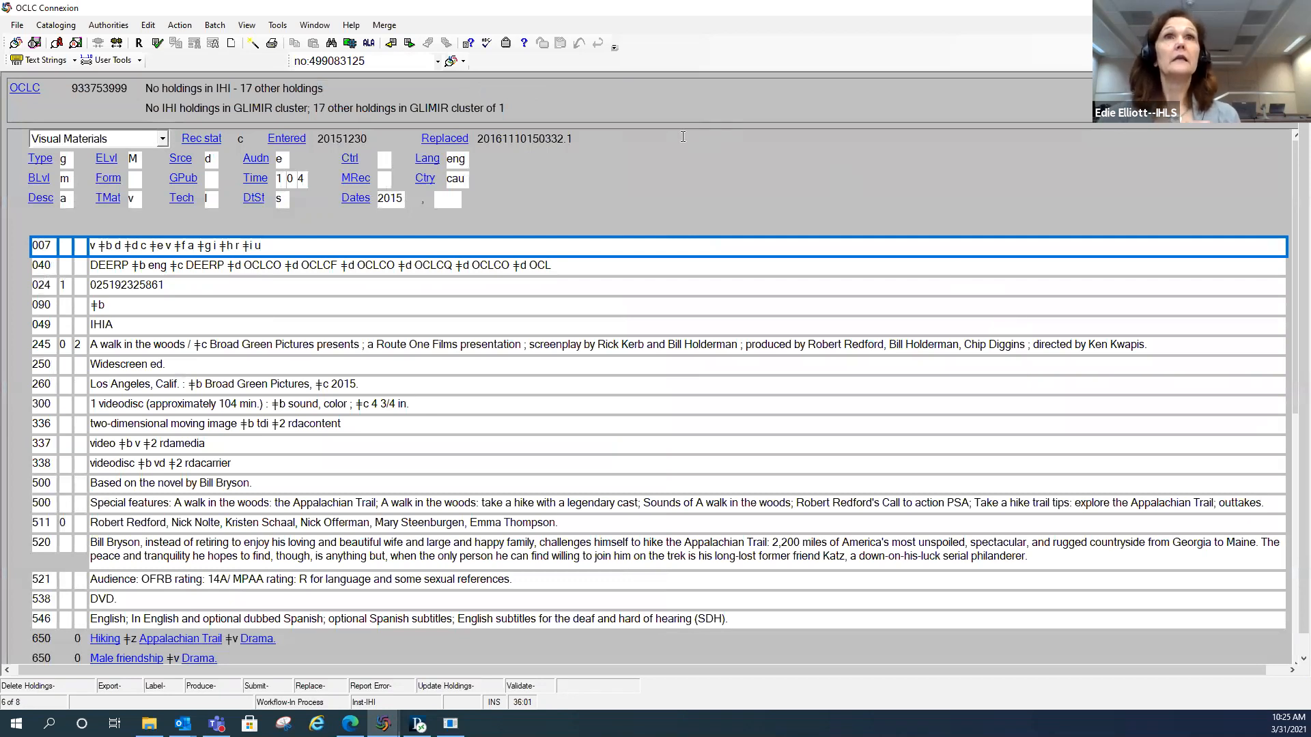
{"action": "left_click", "coordinate": [311, 25]}
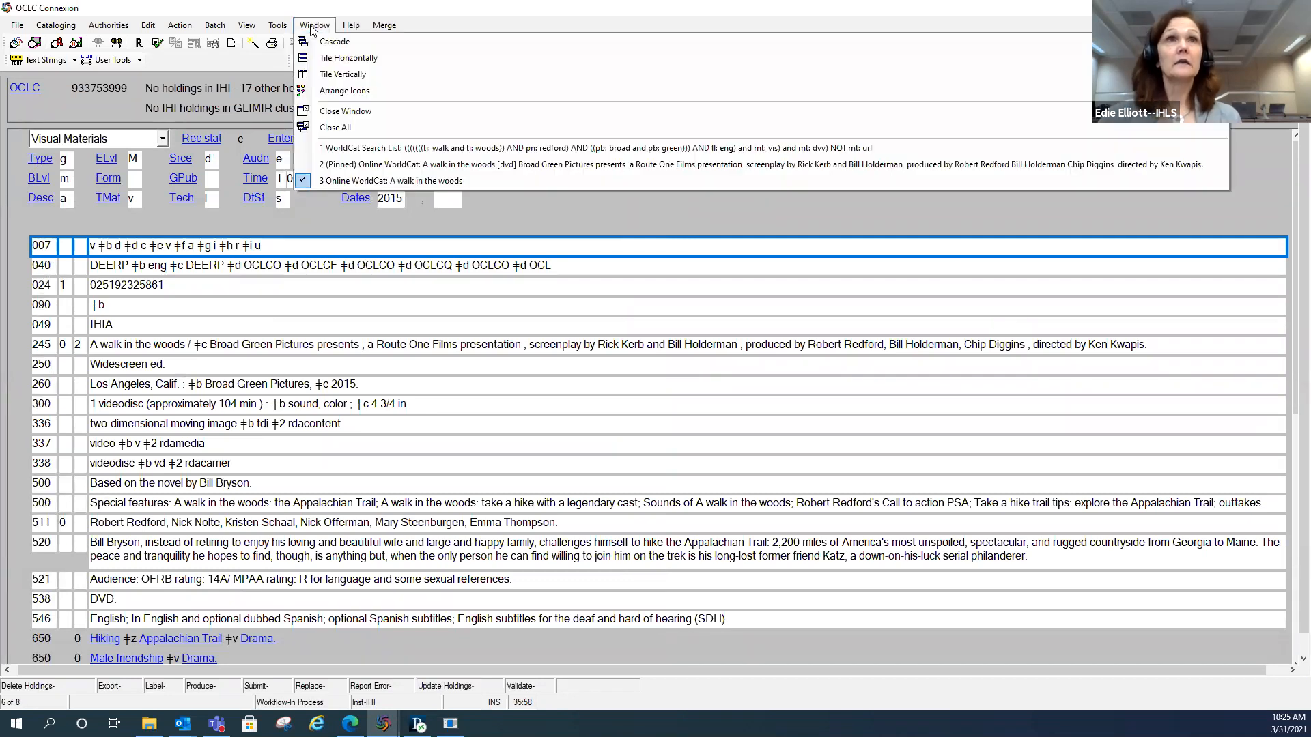
{"action": "left_click", "coordinate": [324, 75]}
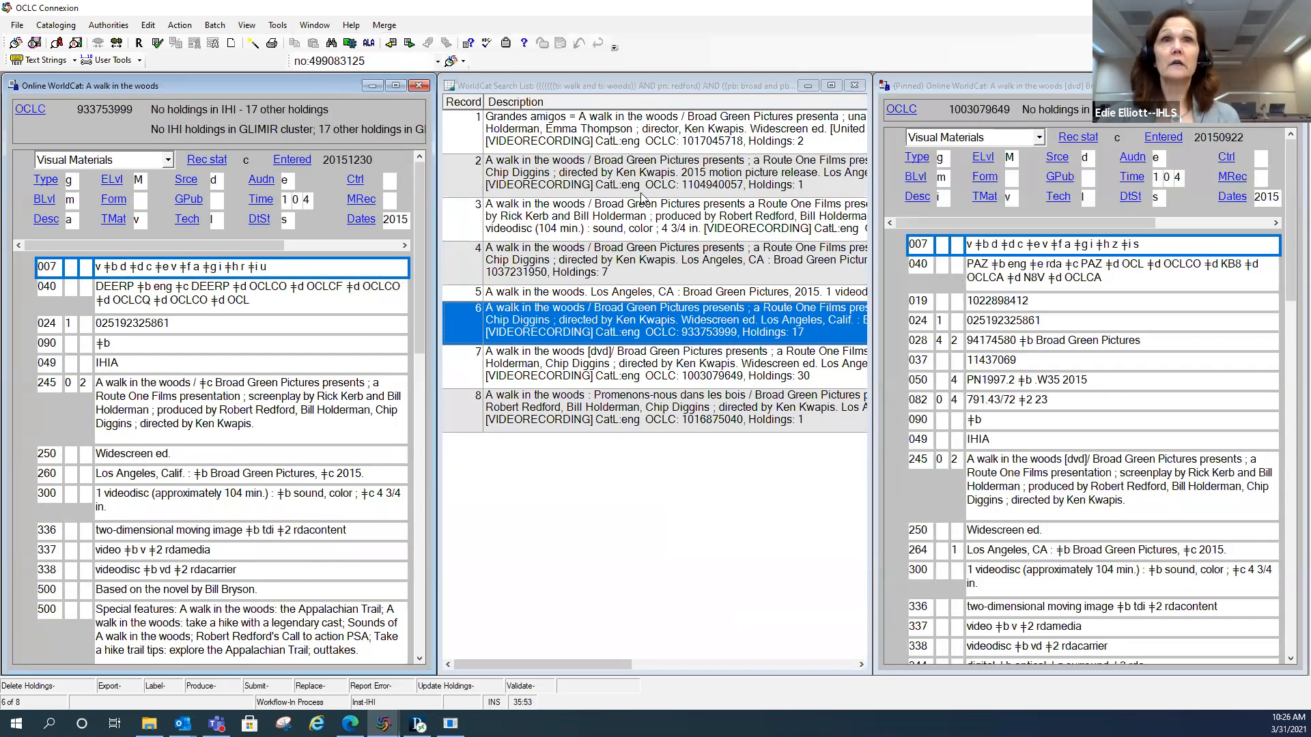
Step: Close the search list window and widen both record windows until they fill the workspace side by side
{"action": "left_click", "coordinate": [854, 87]}
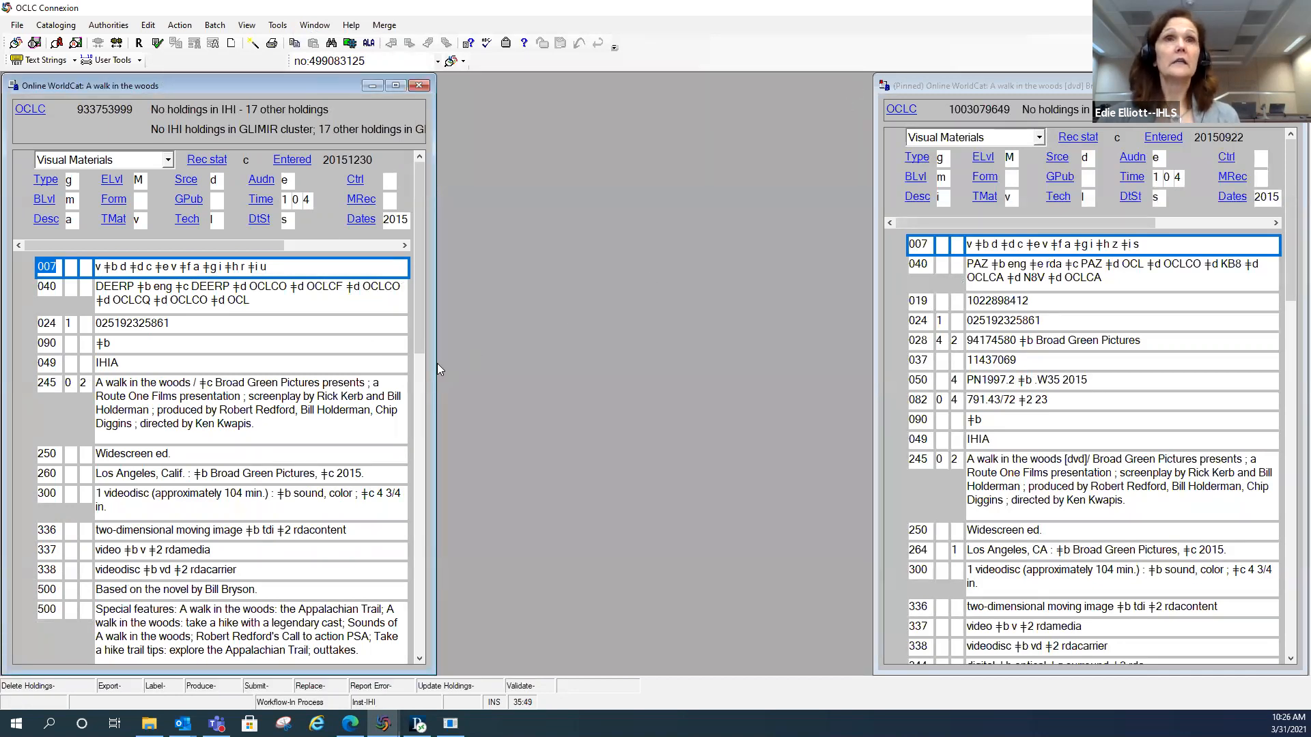
{"action": "left_click_drag", "start_coordinate": [434, 365], "coordinate": [561, 364]}
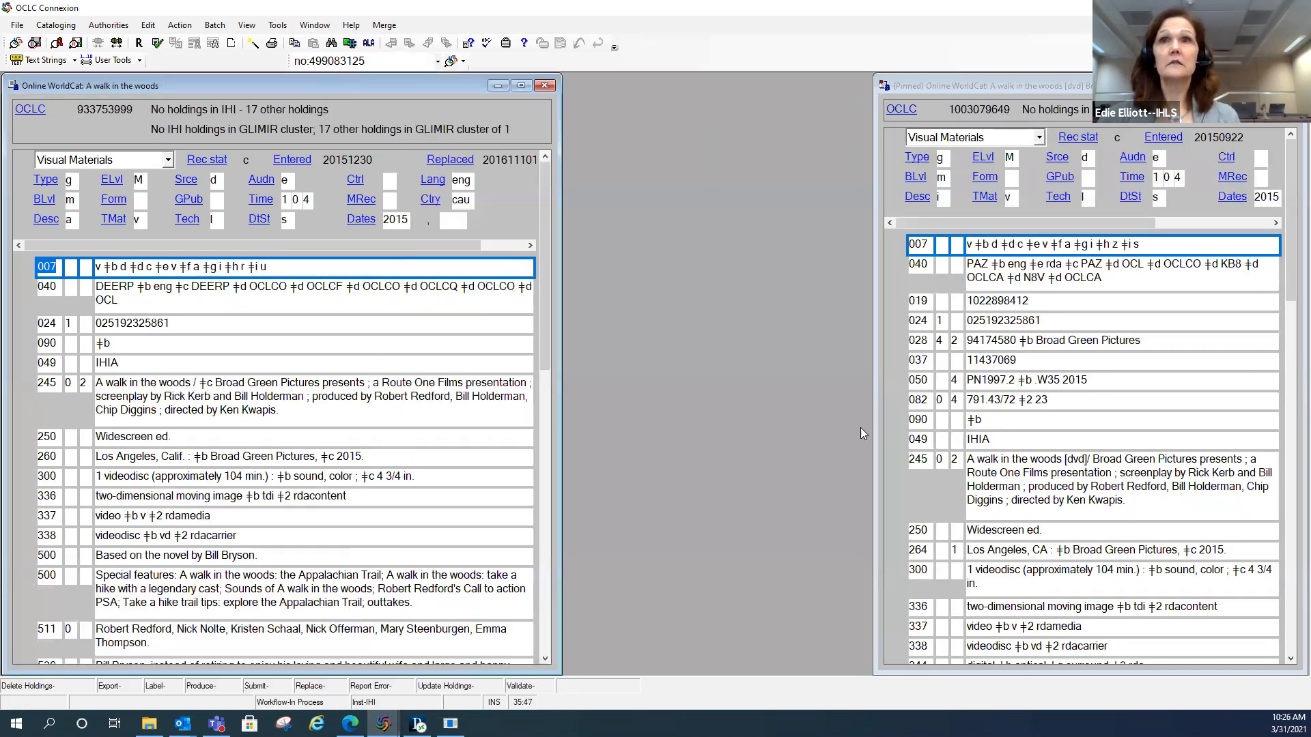
{"action": "left_click", "coordinate": [871, 431]}
{"action": "left_click_drag", "start_coordinate": [872, 431], "coordinate": [731, 434]}
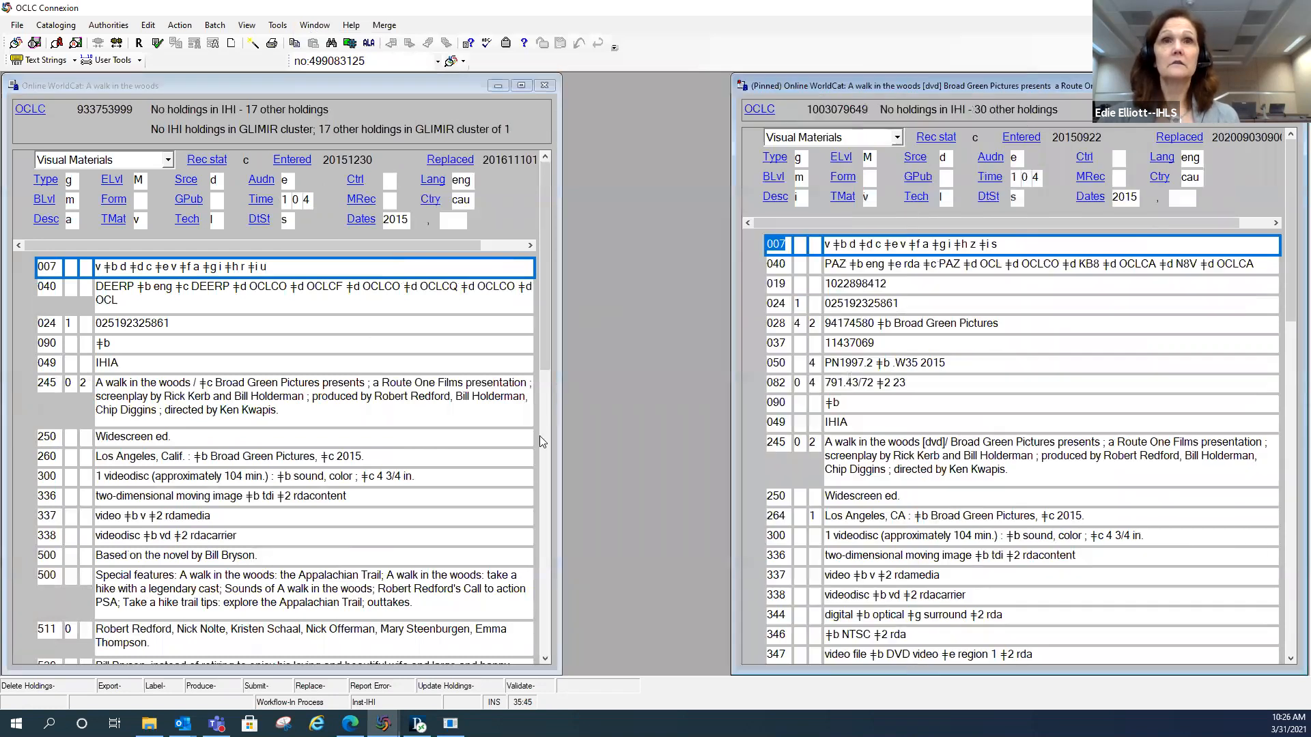
{"action": "left_click", "coordinate": [559, 444]}
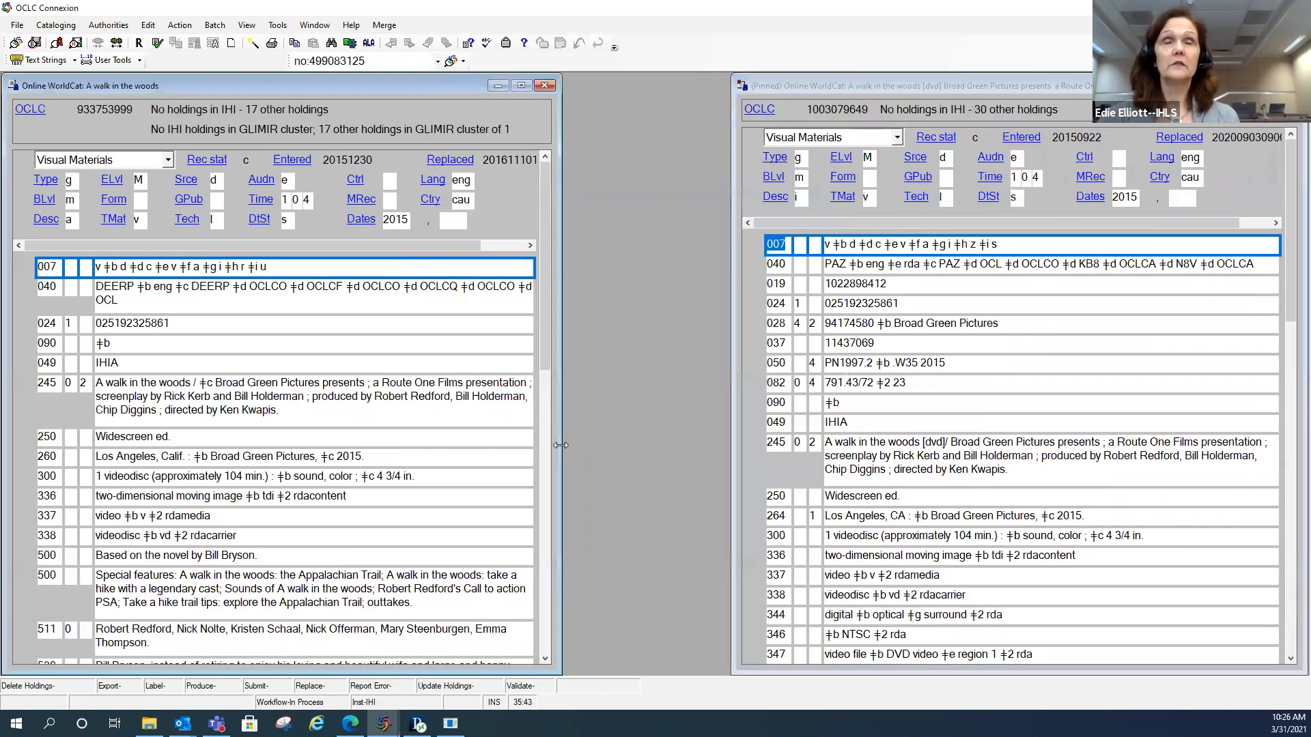
{"action": "left_click_drag", "start_coordinate": [561, 445], "coordinate": [666, 456]}
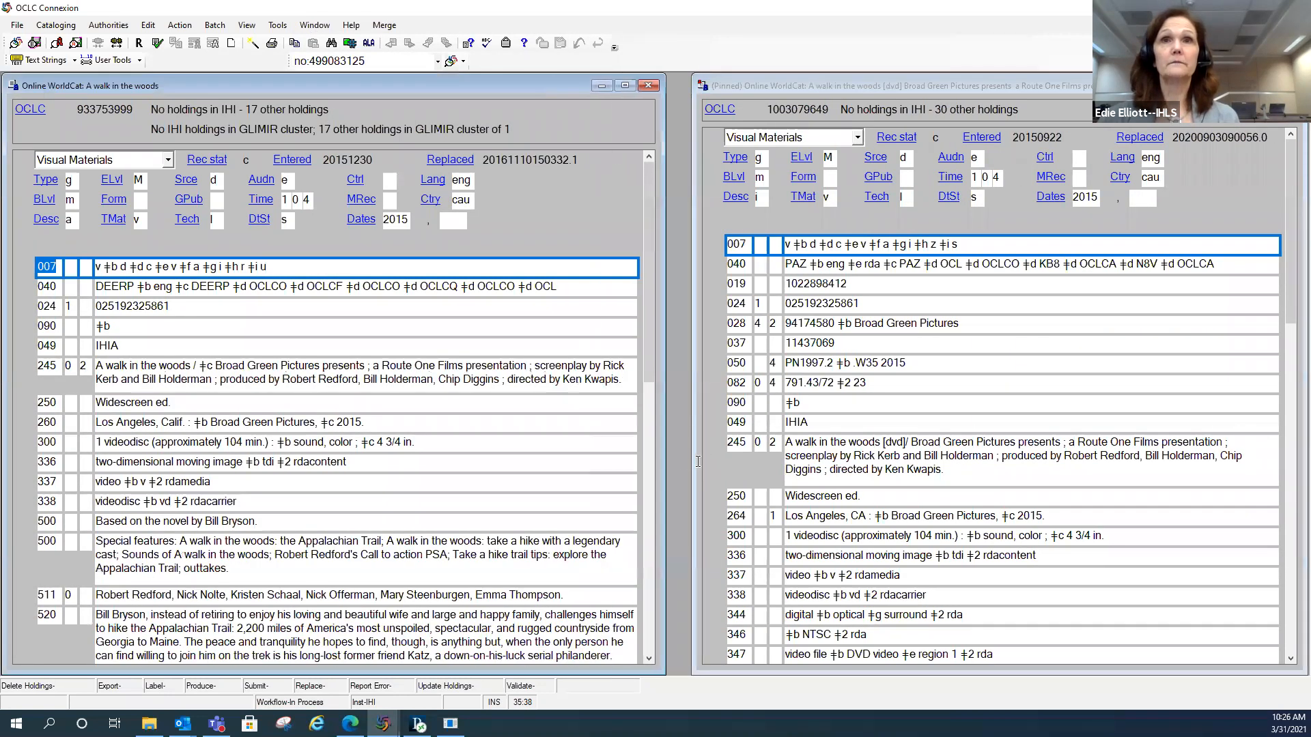
{"action": "left_click", "coordinate": [692, 464]}
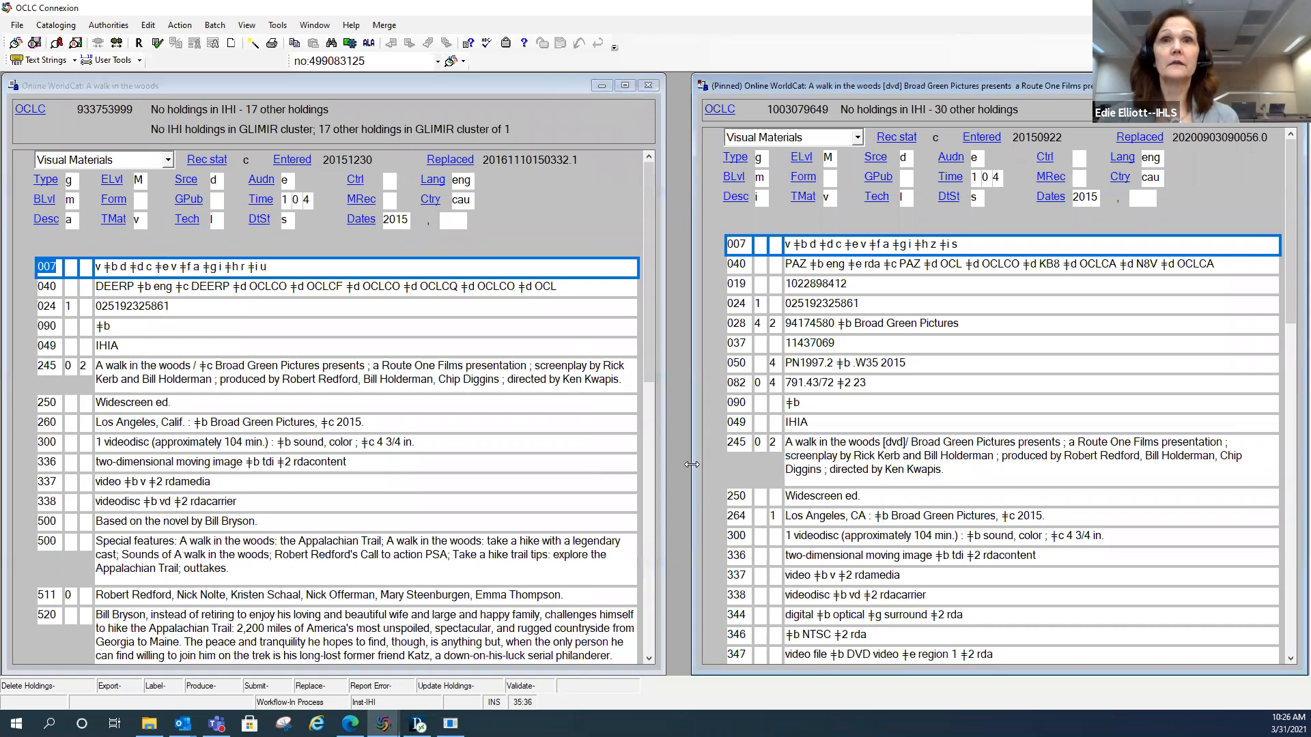
{"action": "left_click_drag", "start_coordinate": [692, 464], "coordinate": [666, 464]}
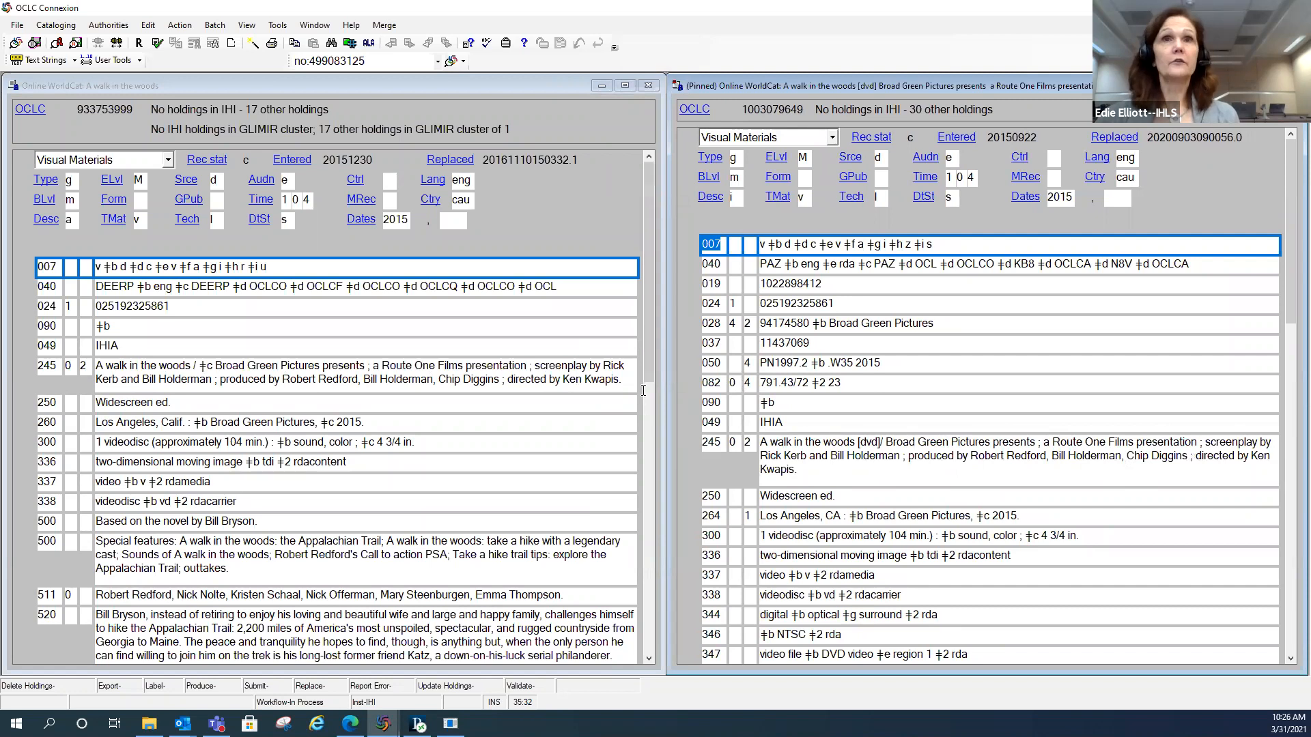
Step: Compare the fields of the two A walk in the woods records side by side, down to the subject headings
{"action": "mouse_move", "coordinate": [648, 375]}
{"action": "left_mouse_down"}
{"action": "mouse_move", "coordinate": [649, 406]}
{"action": "mouse_move", "coordinate": [648, 377]}
{"action": "left_mouse_up"}
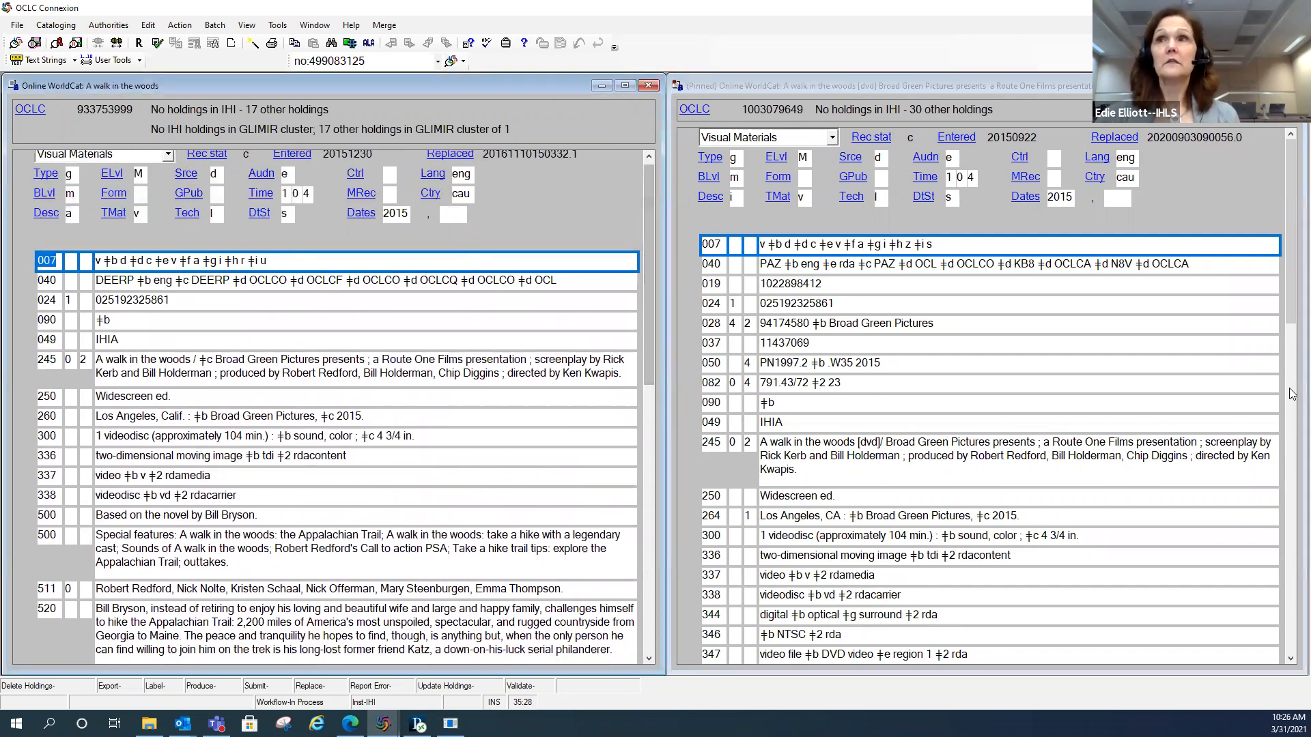
{"action": "left_click_drag", "start_coordinate": [1290, 331], "coordinate": [1290, 364]}
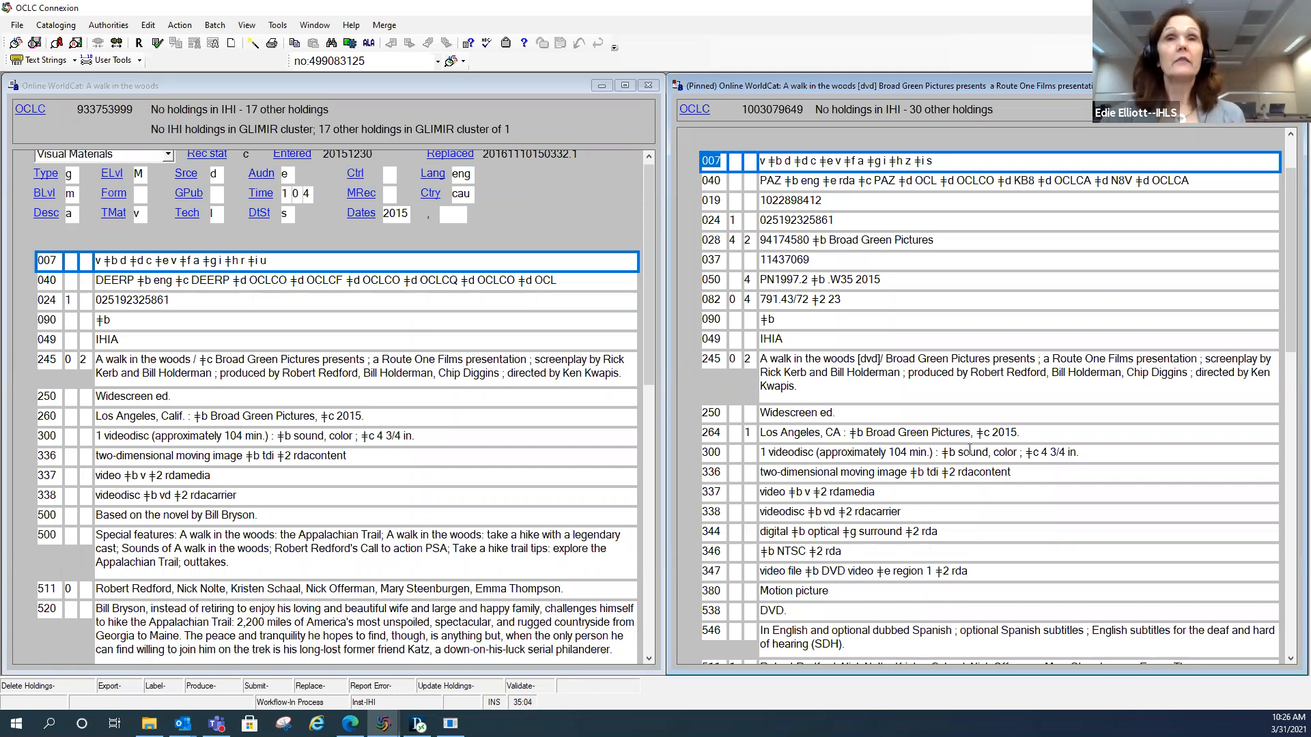
{"action": "left_click_drag", "start_coordinate": [649, 336], "coordinate": [653, 499]}
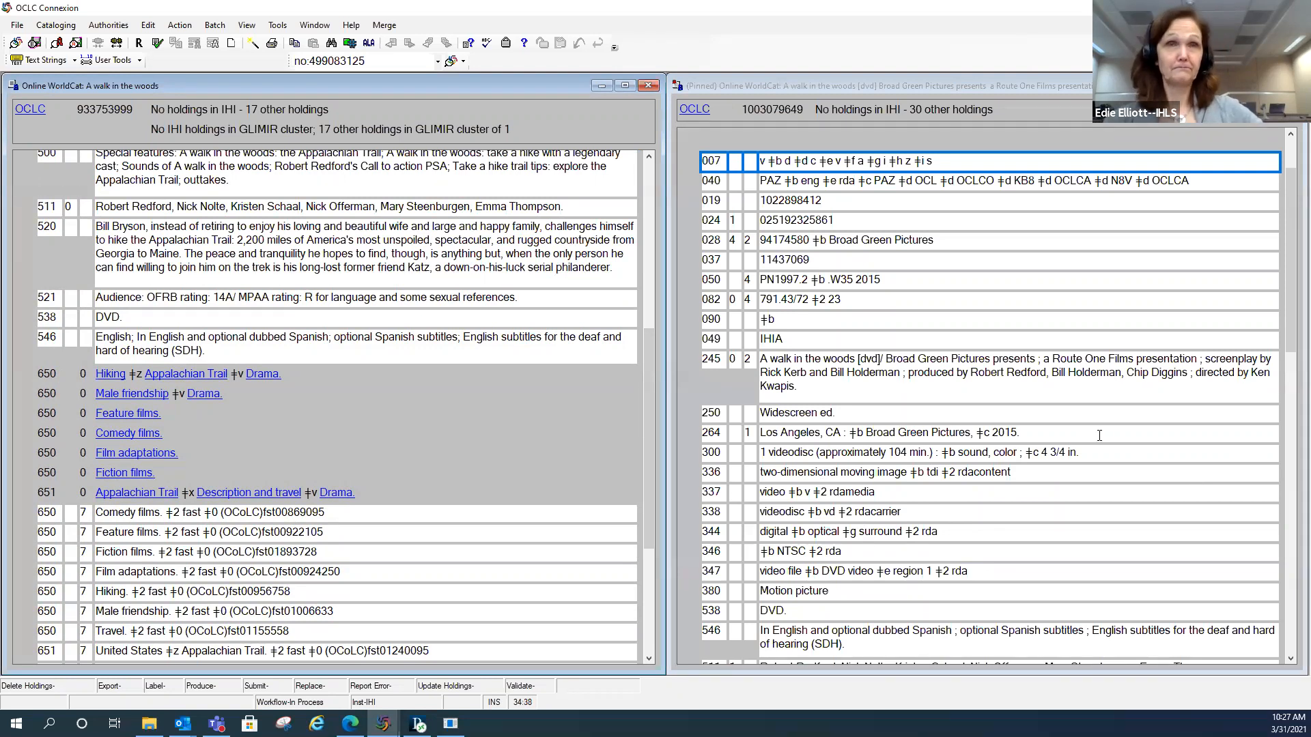
Step: Try the horizontal and cascade layouts for the two record windows and return them to vertical tiling
{"action": "left_click", "coordinate": [315, 27]}
{"action": "left_click", "coordinate": [349, 58]}
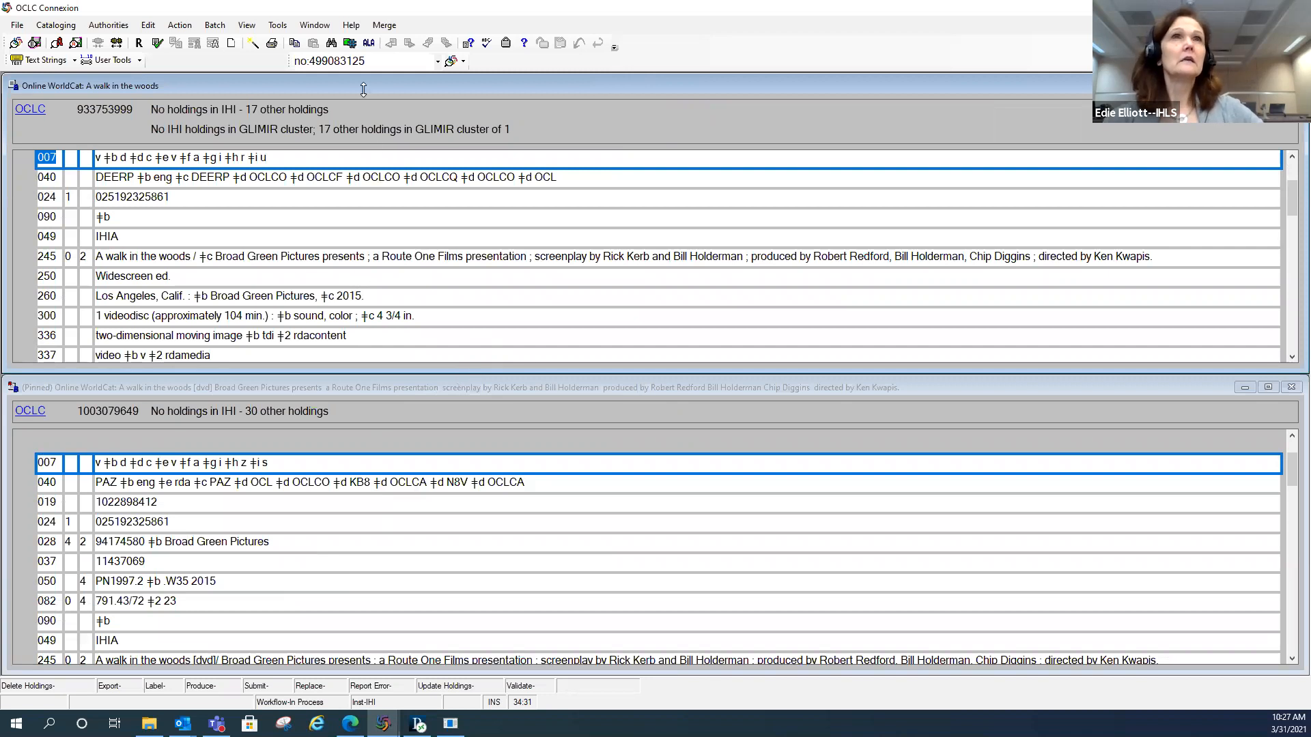
{"action": "left_click", "coordinate": [307, 25]}
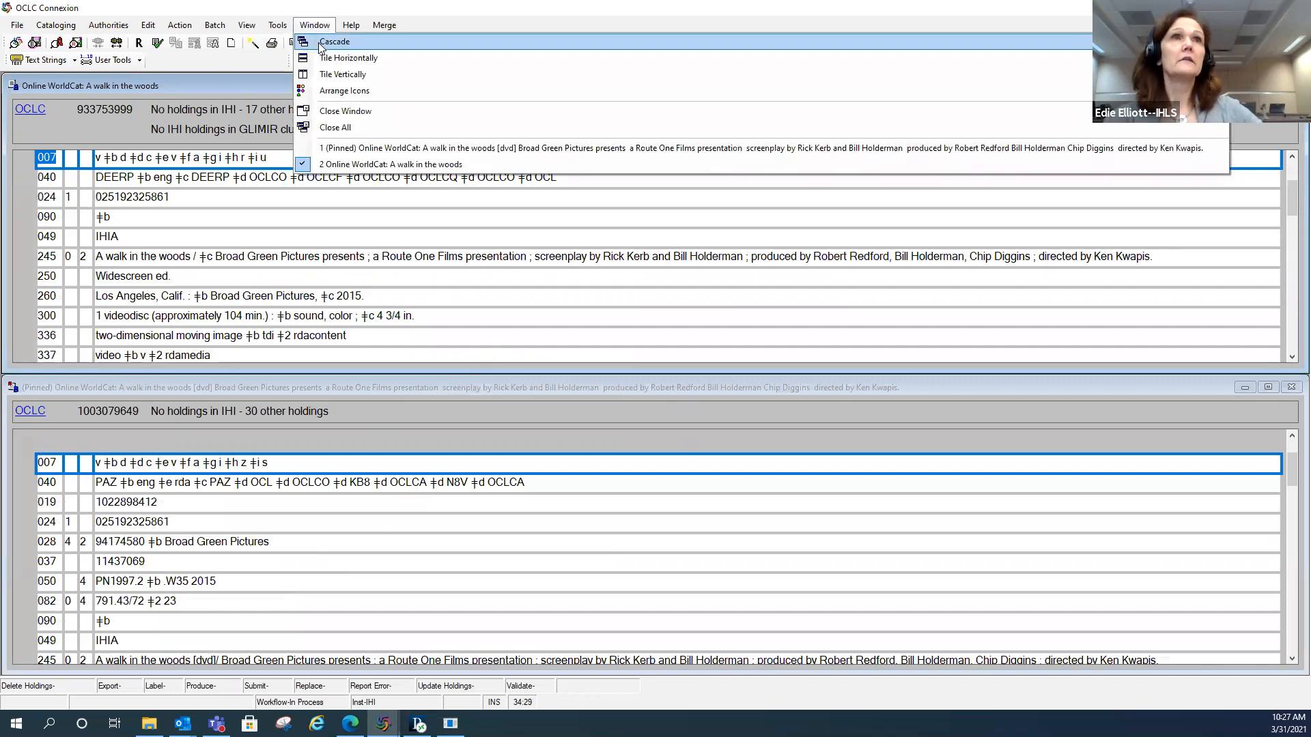
{"action": "left_click", "coordinate": [321, 42]}
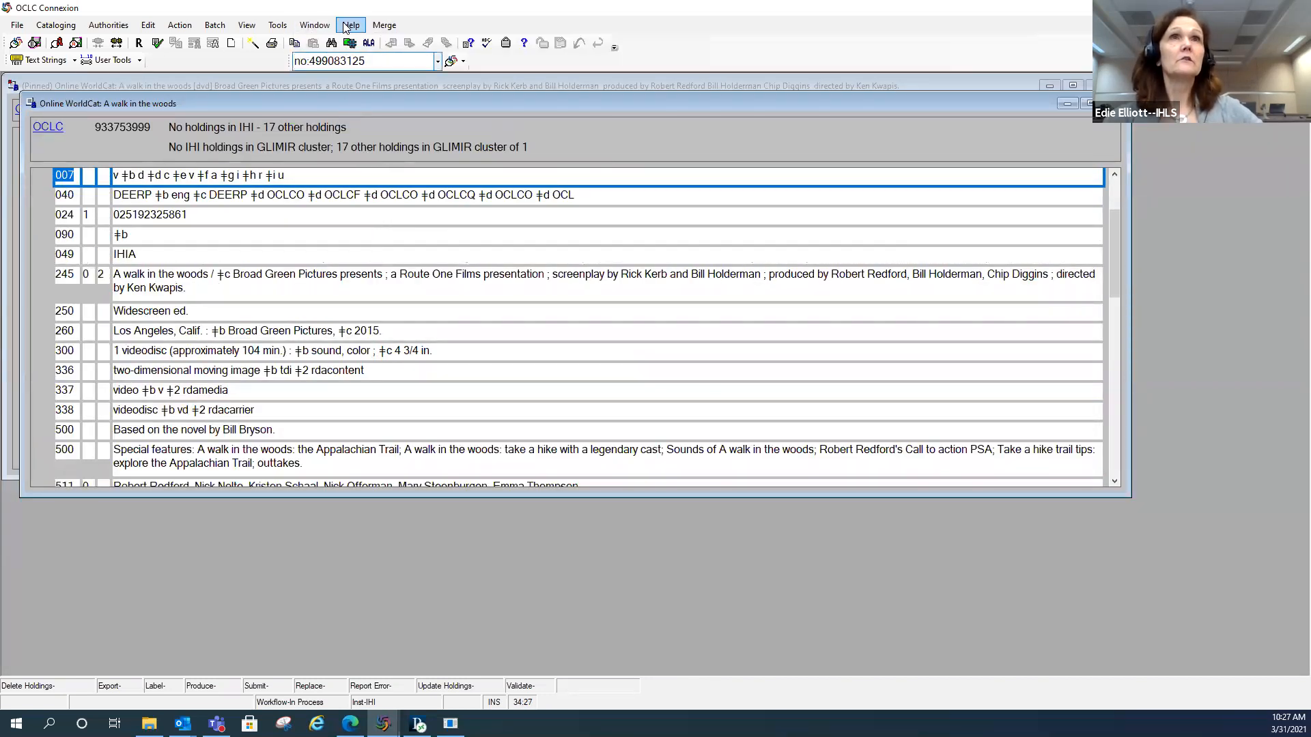
{"action": "left_click", "coordinate": [314, 25]}
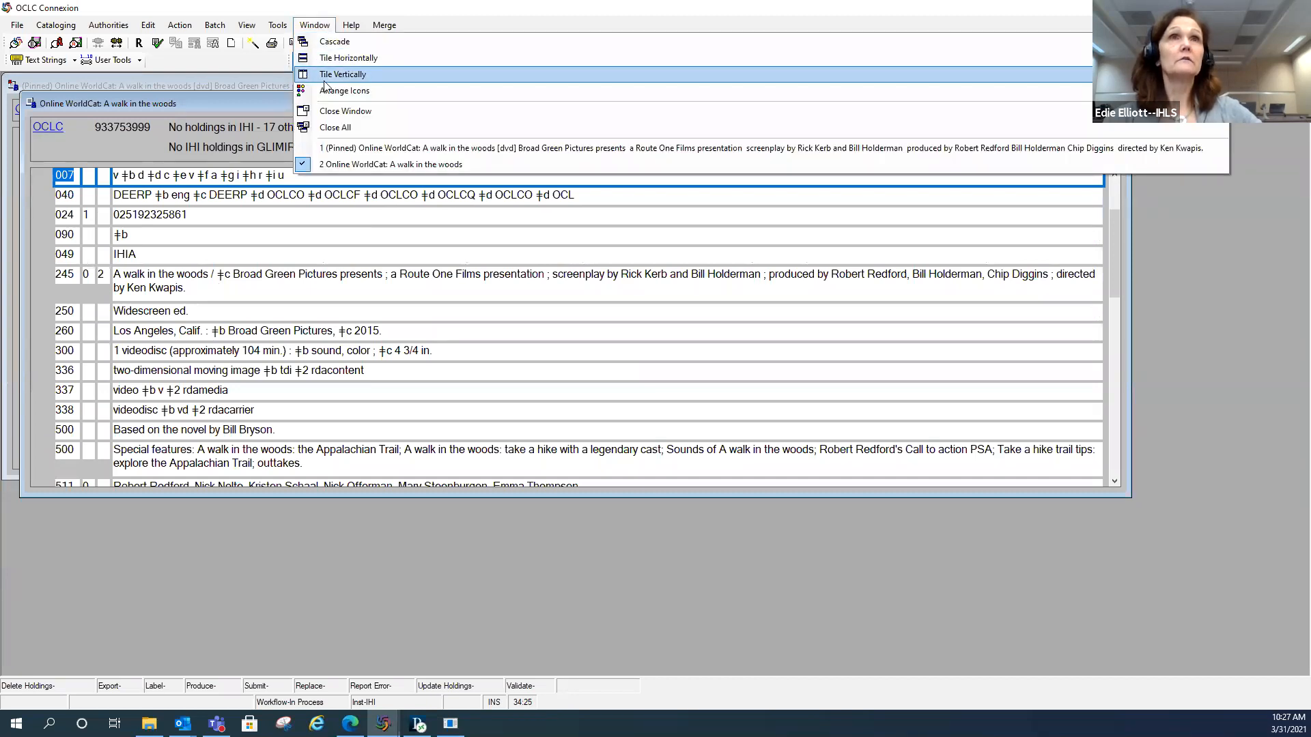
{"action": "left_click", "coordinate": [329, 76]}
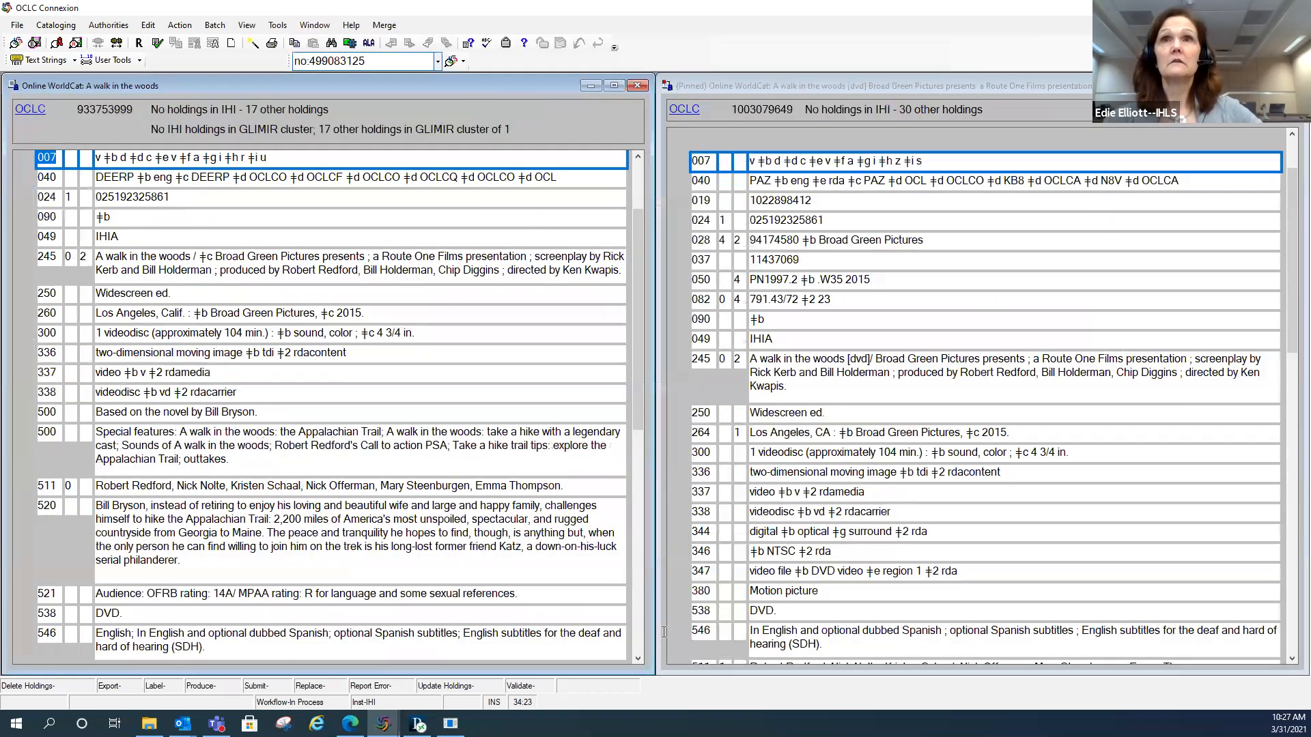
{"action": "left_click", "coordinate": [638, 84]}
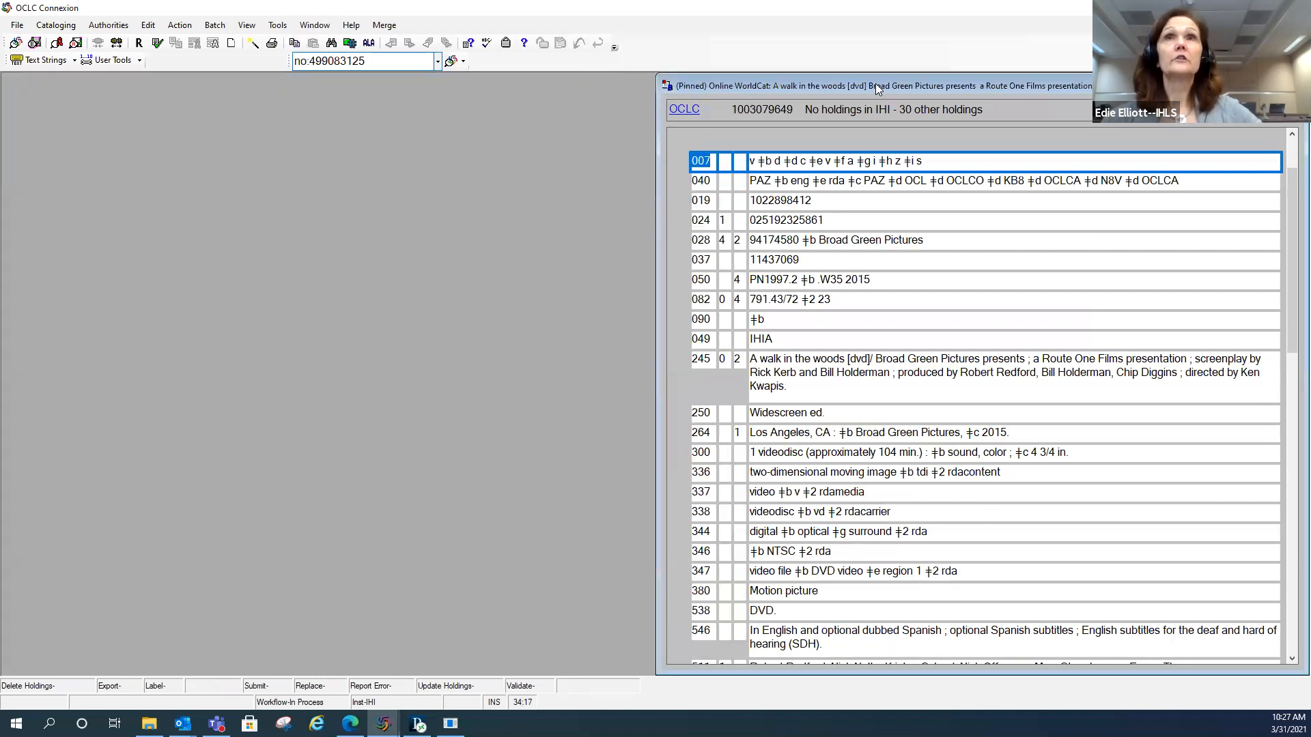
{"action": "left_click_drag", "start_coordinate": [869, 84], "coordinate": [612, 88]}
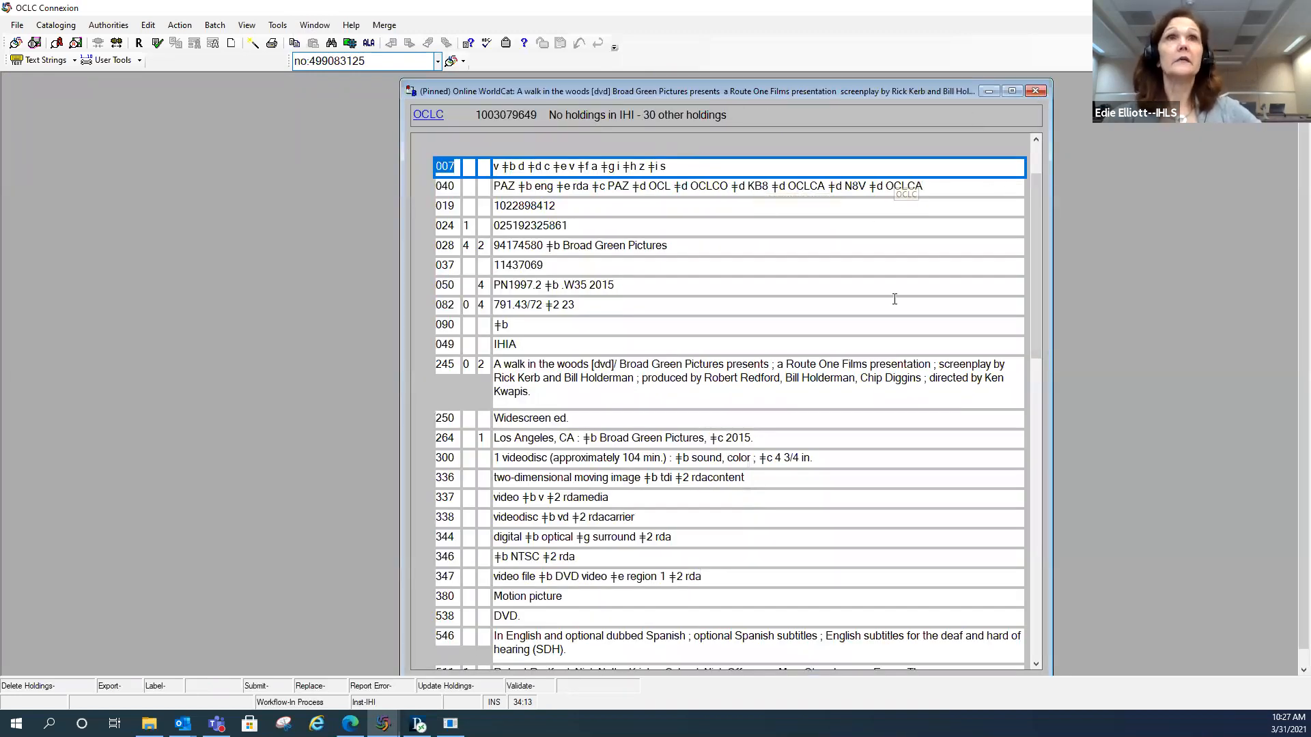
{"action": "left_click", "coordinate": [246, 25]}
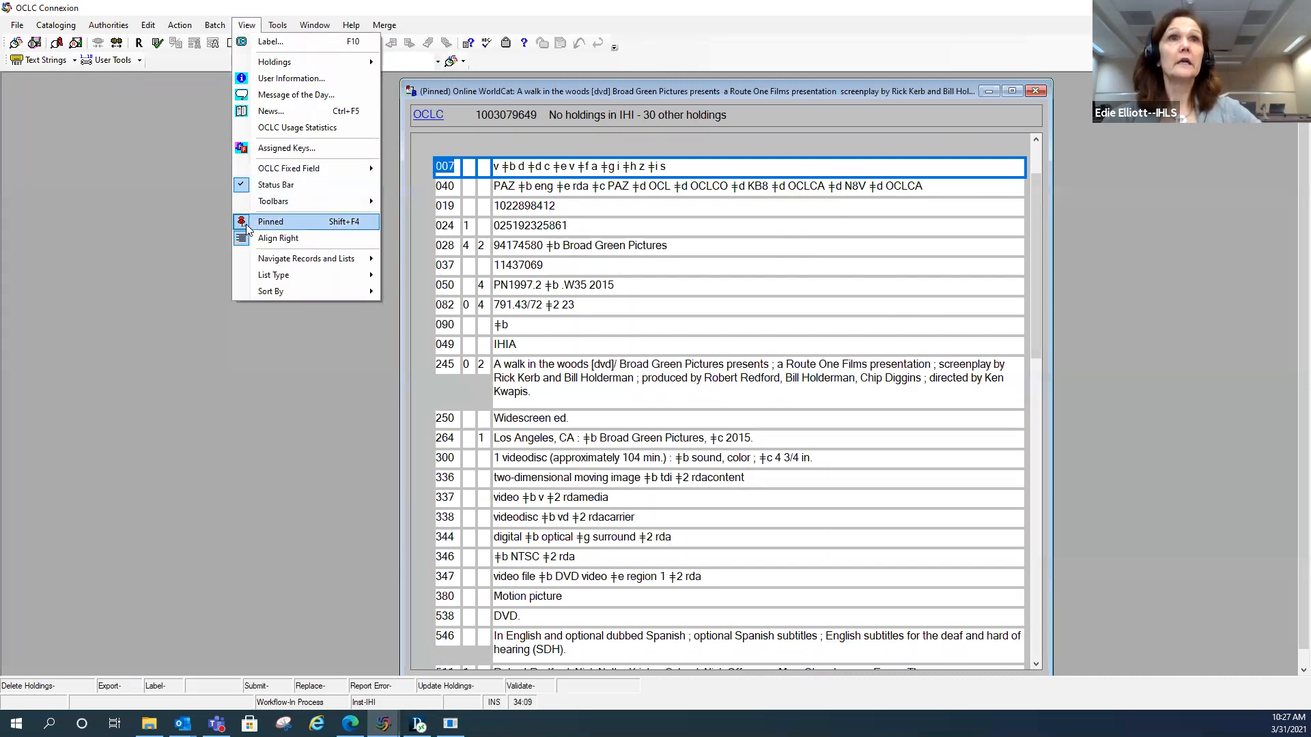
{"action": "left_click", "coordinate": [271, 221]}
{"action": "key", "text": "ctrl+F4"}
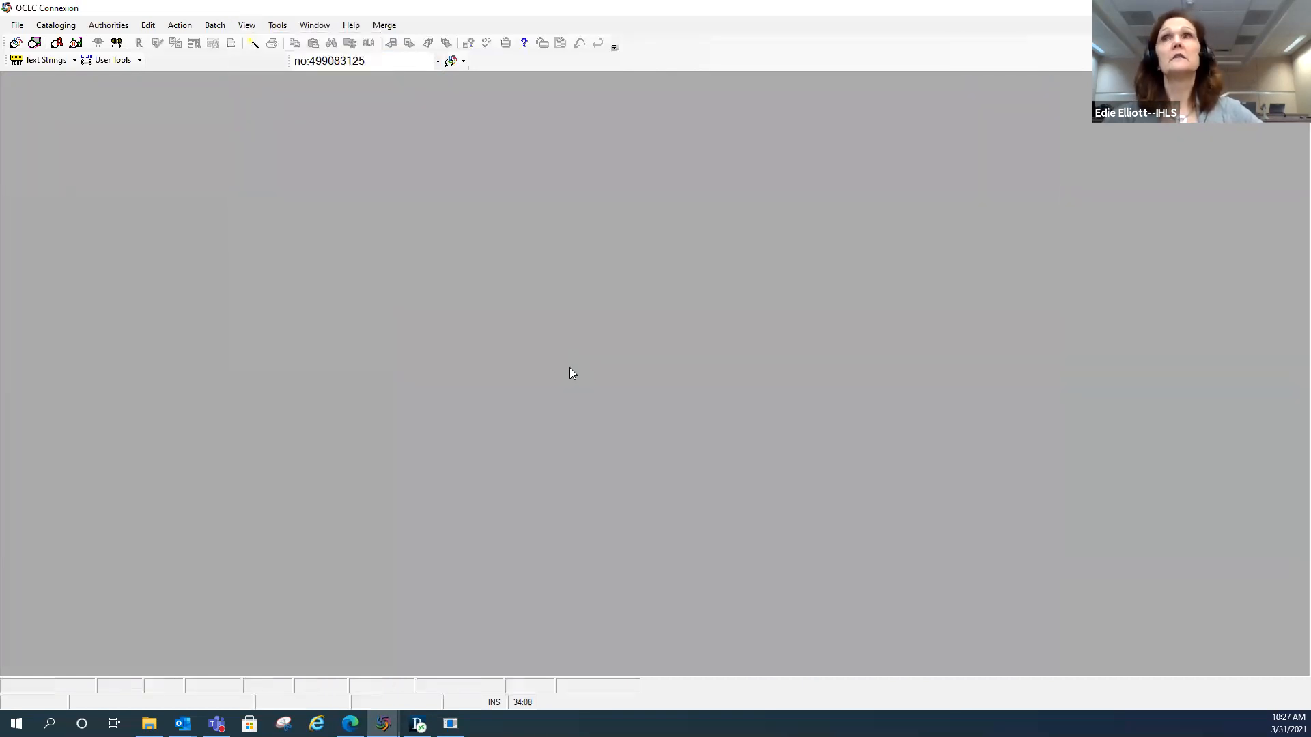
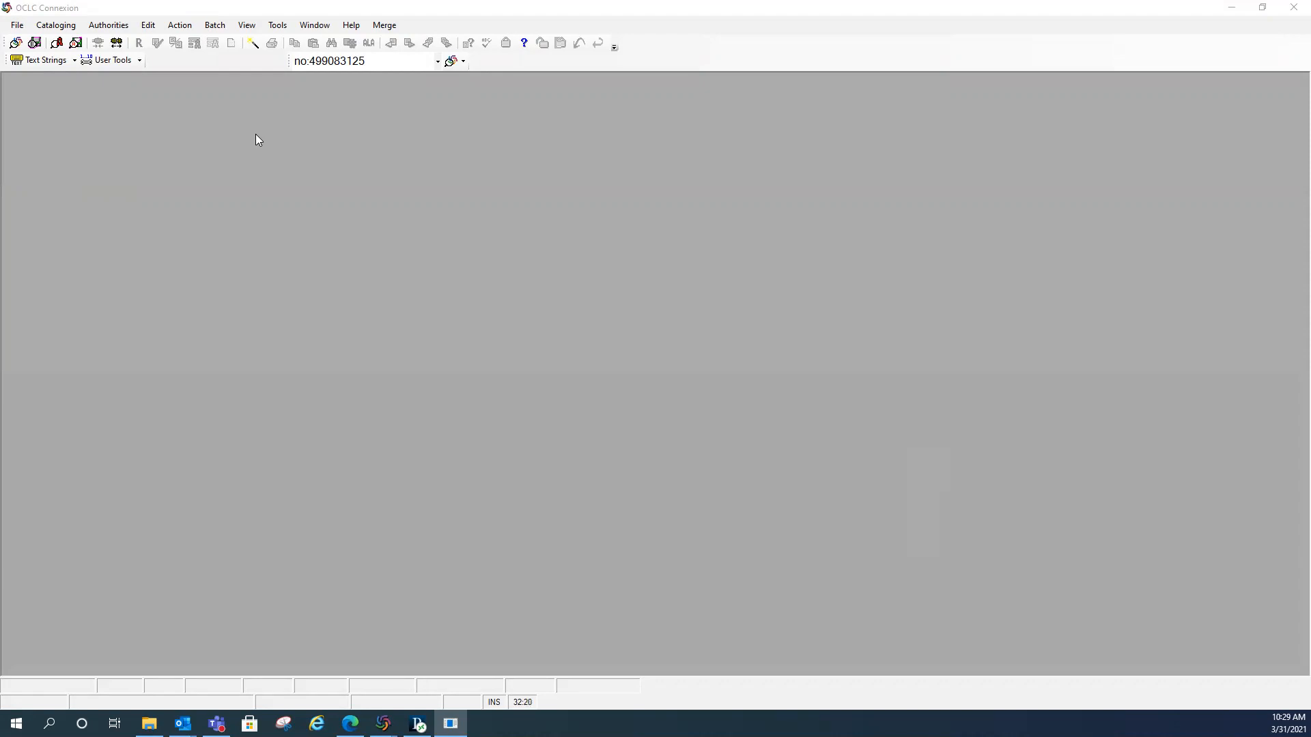
{"action": "left_click", "coordinate": [441, 9]}
{"action": "key", "text": "F2"}
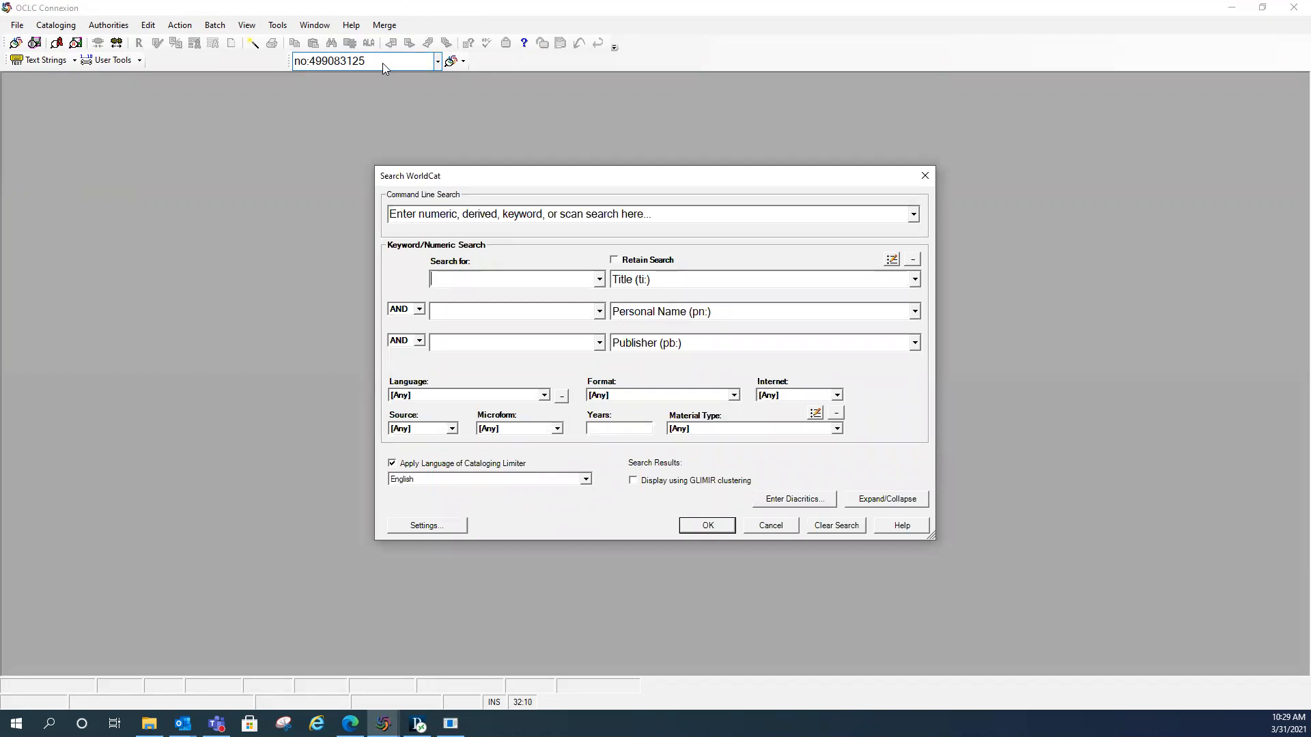
{"action": "left_click", "coordinate": [657, 214]}
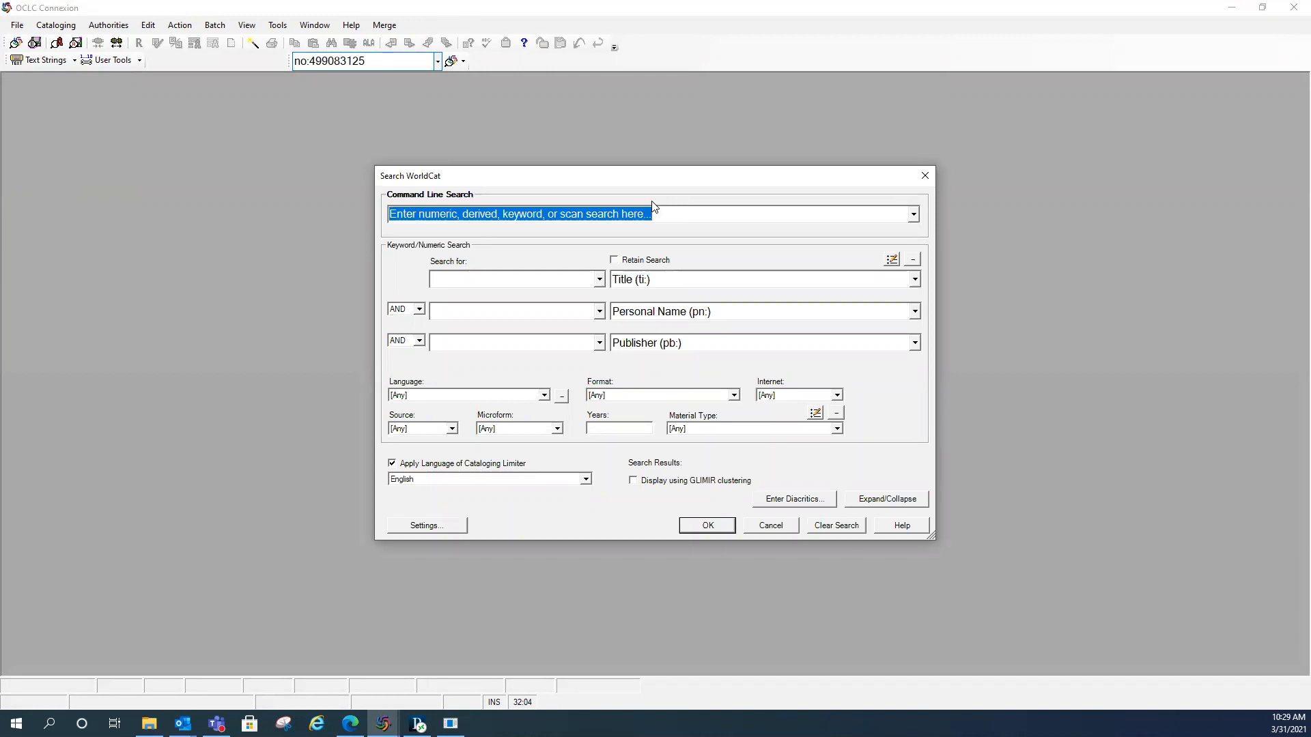
{"action": "type", "text": "978"}
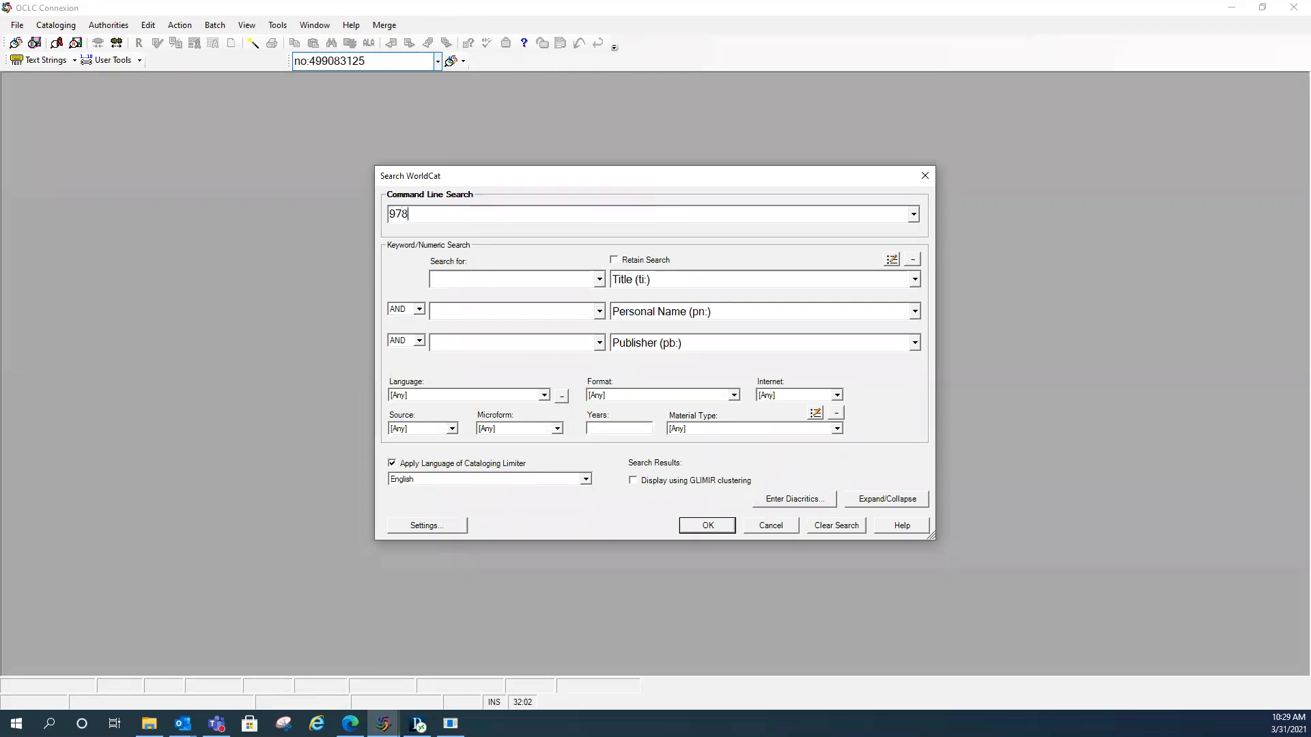
{"action": "type", "text": "1611804867"}
{"action": "key", "text": "Return"}
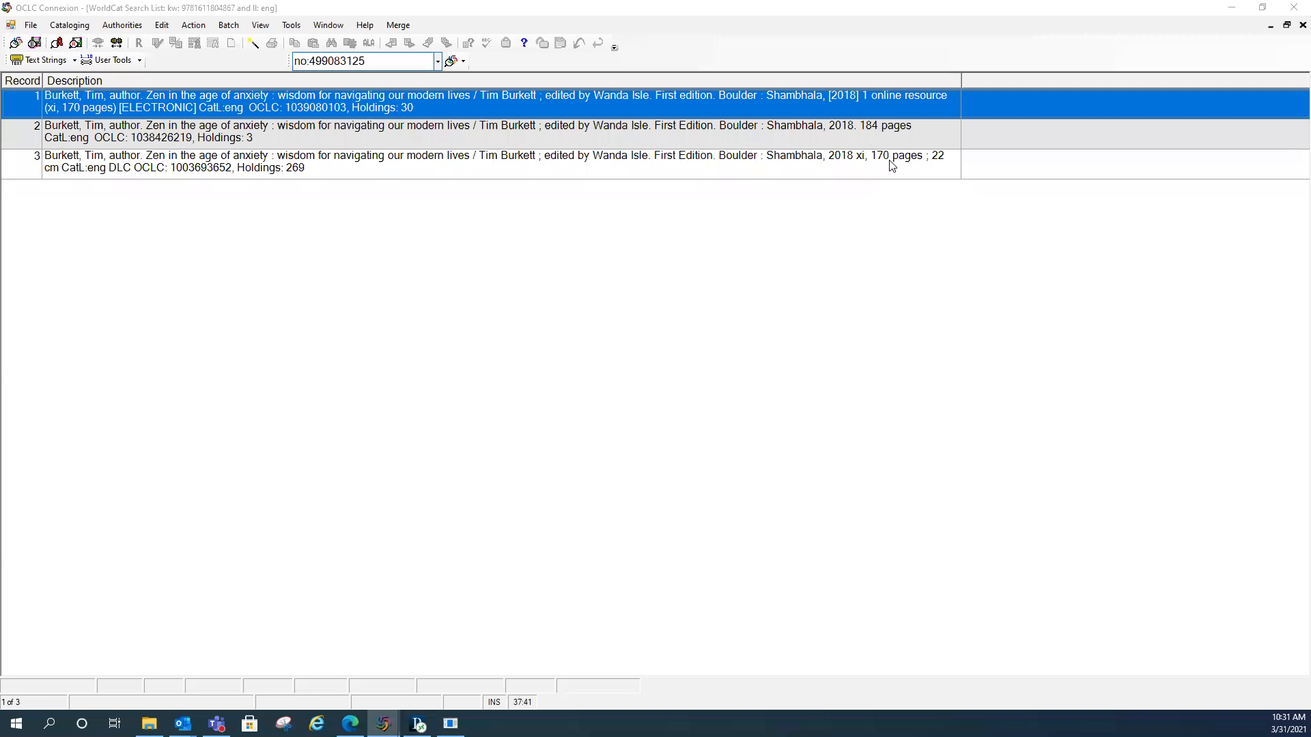
Step: Open record 3, the 170-page print edition, and highlight the statement of responsibility in its 245 field
{"action": "left_click", "coordinate": [613, 170]}
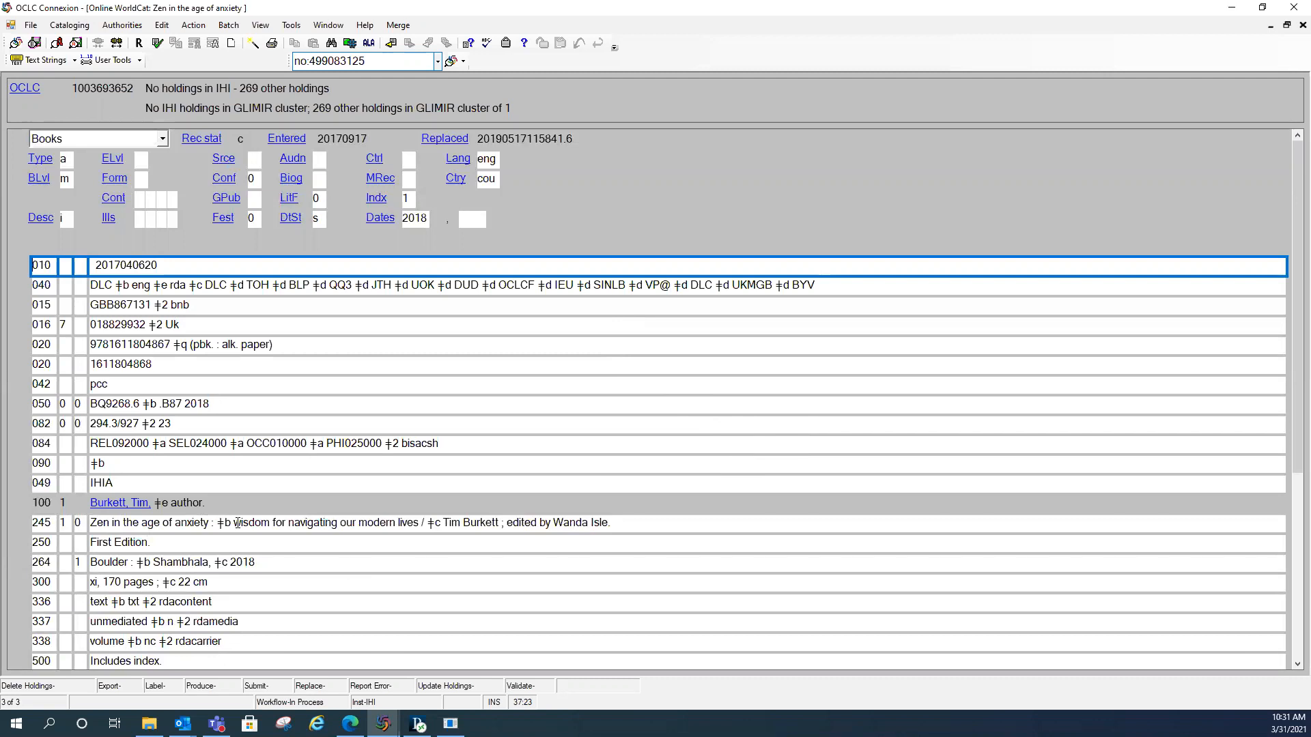
{"action": "left_click_drag", "start_coordinate": [443, 523], "coordinate": [611, 521]}
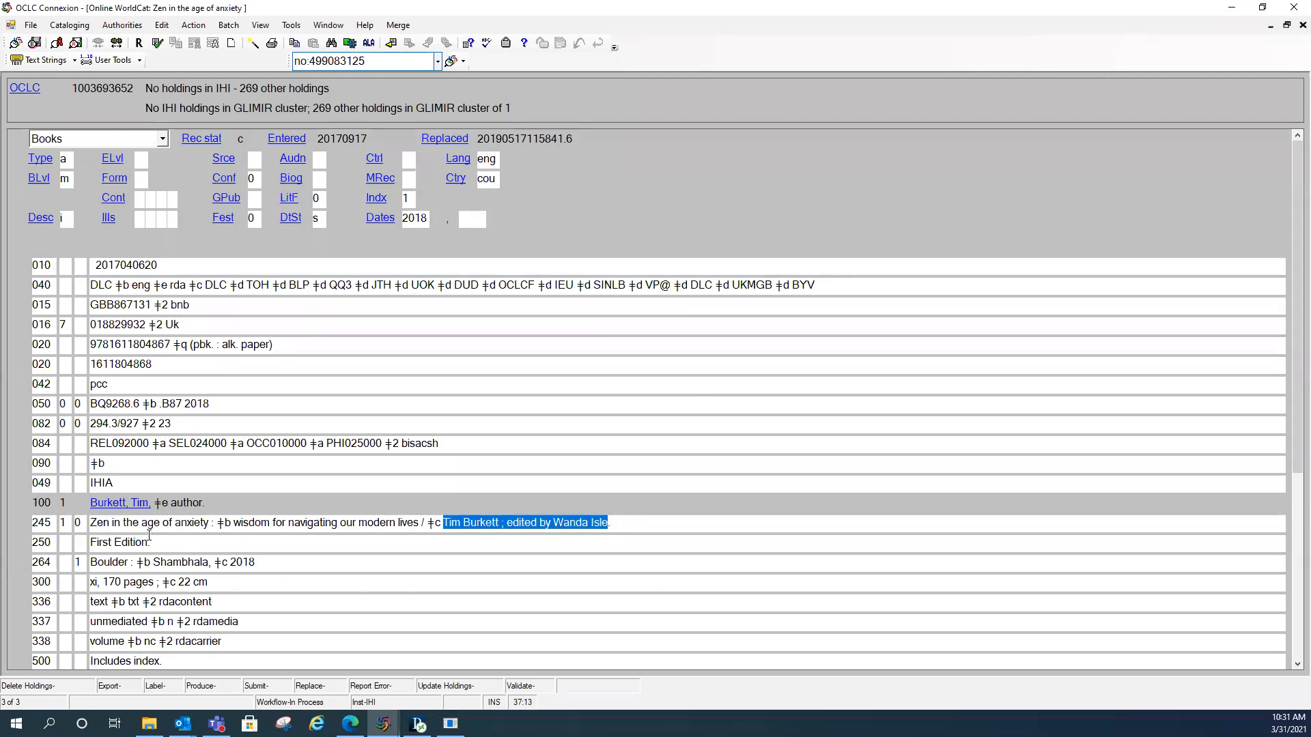
Step: Highlight the edition statement in the 250 field, and the publisher and date in the 264 field
{"action": "left_click_drag", "start_coordinate": [91, 543], "coordinate": [156, 542]}
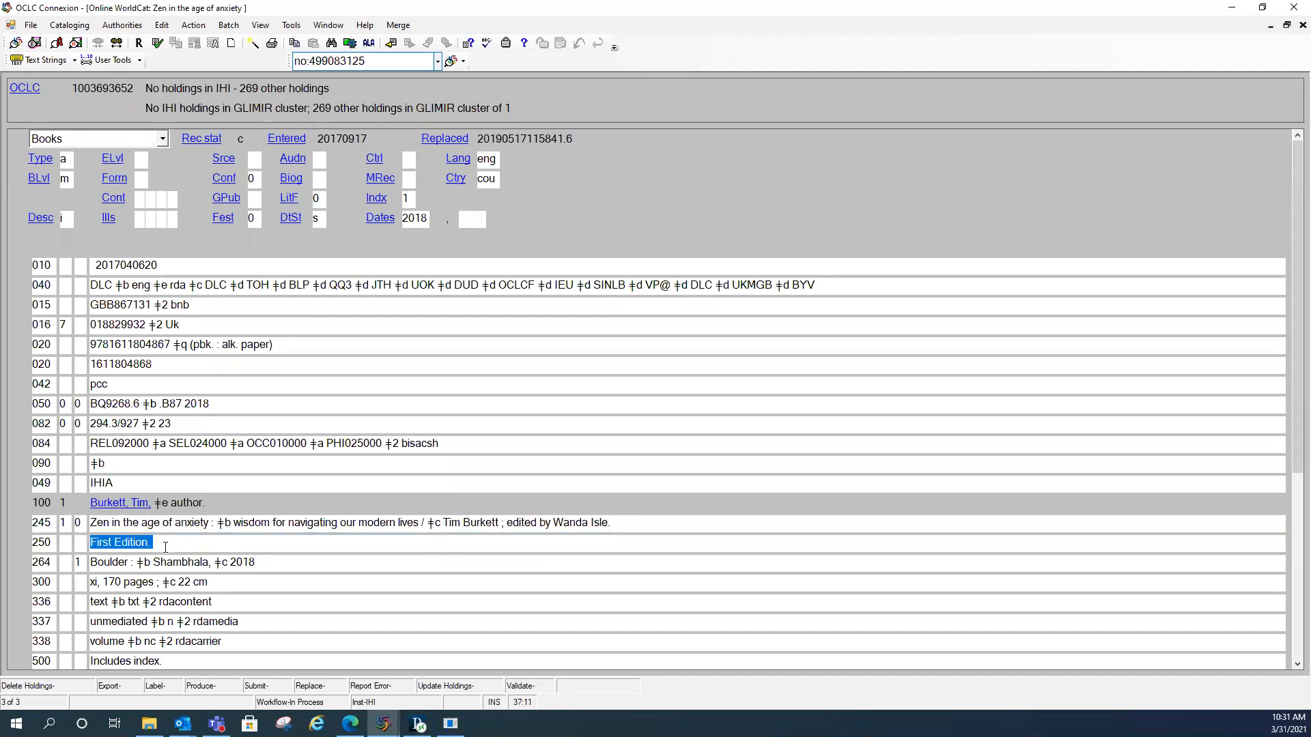
{"action": "left_click", "coordinate": [109, 561]}
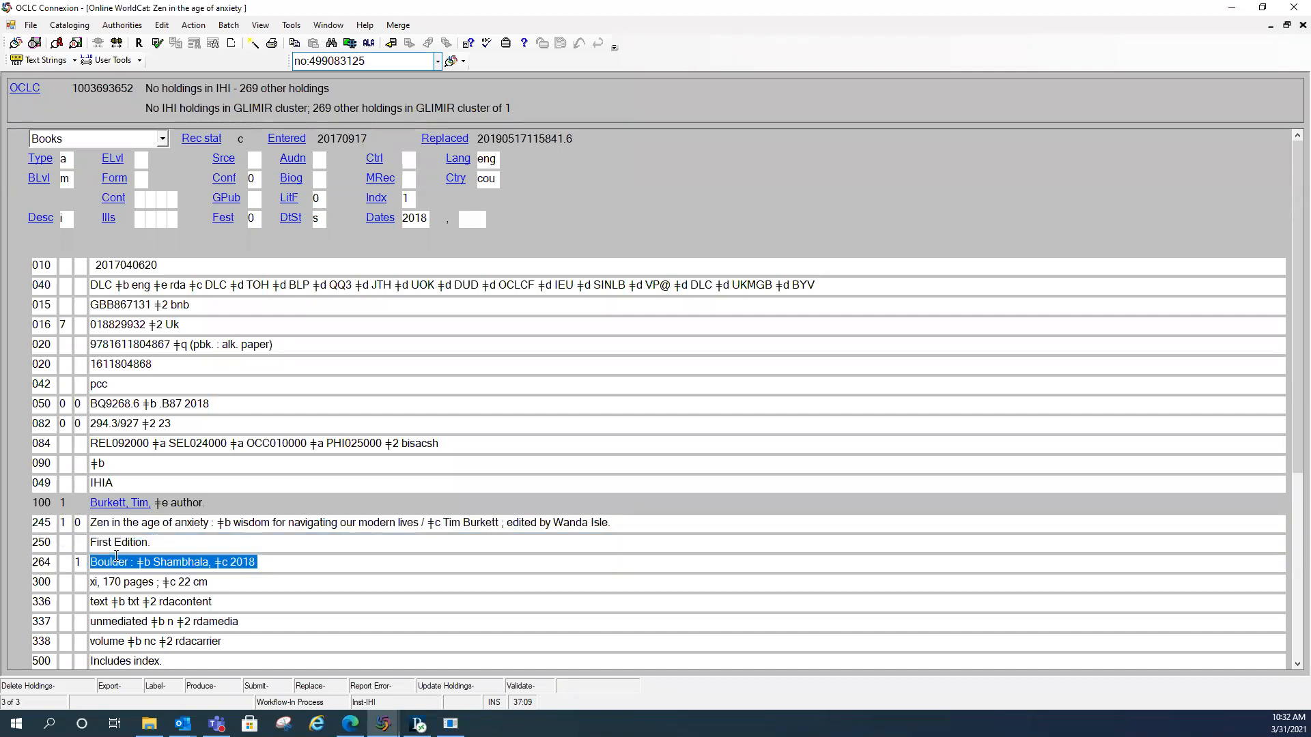
{"action": "left_click_drag", "start_coordinate": [153, 561], "coordinate": [208, 564]}
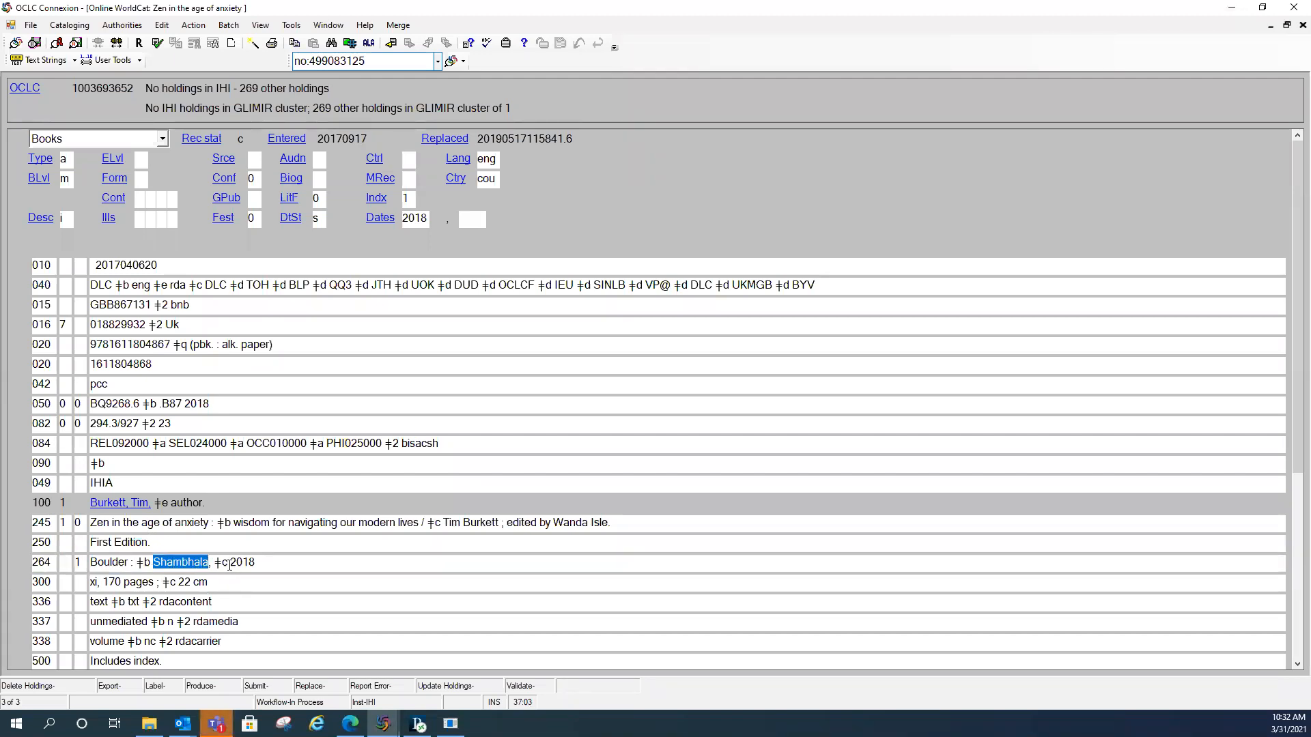
{"action": "left_click_drag", "start_coordinate": [230, 562], "coordinate": [259, 562]}
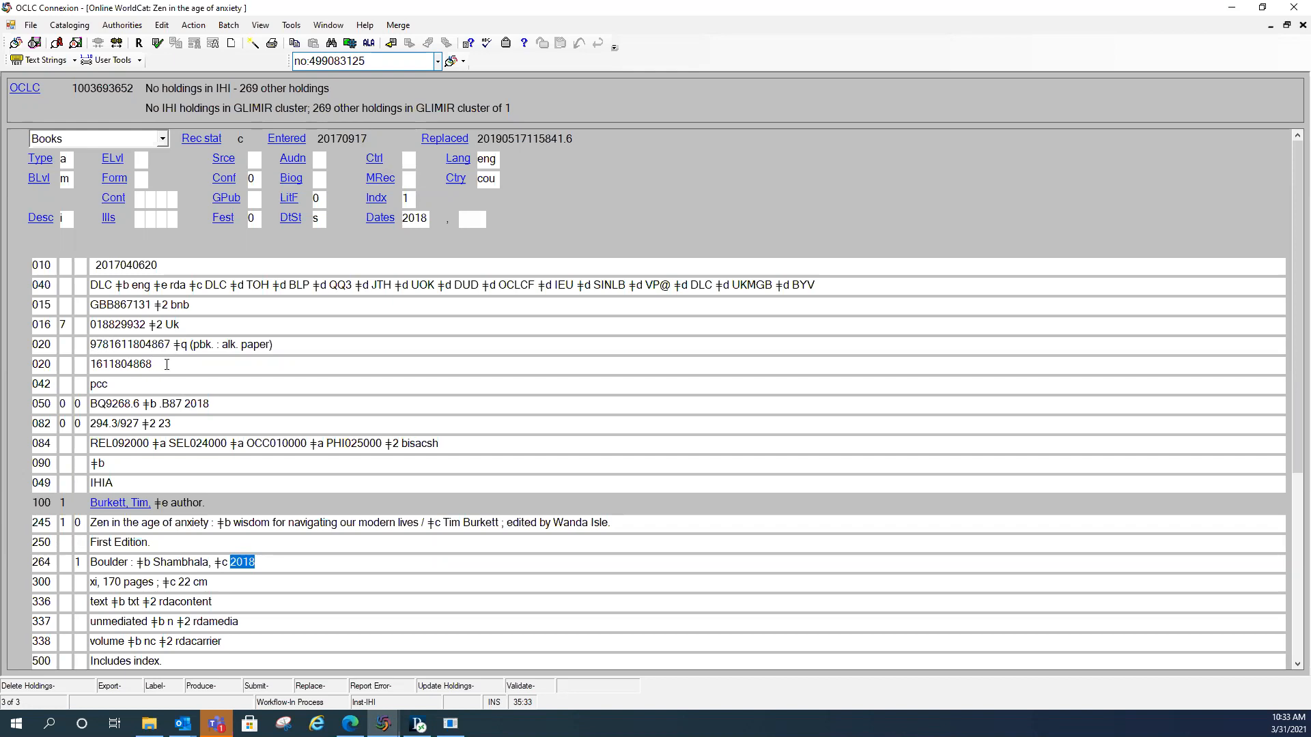
Step: Copy the "ǂq (pbk. : alk. paper)" qualifier from the first 020 field to the end of the second 020 field
{"action": "double_click", "coordinate": [191, 344]}
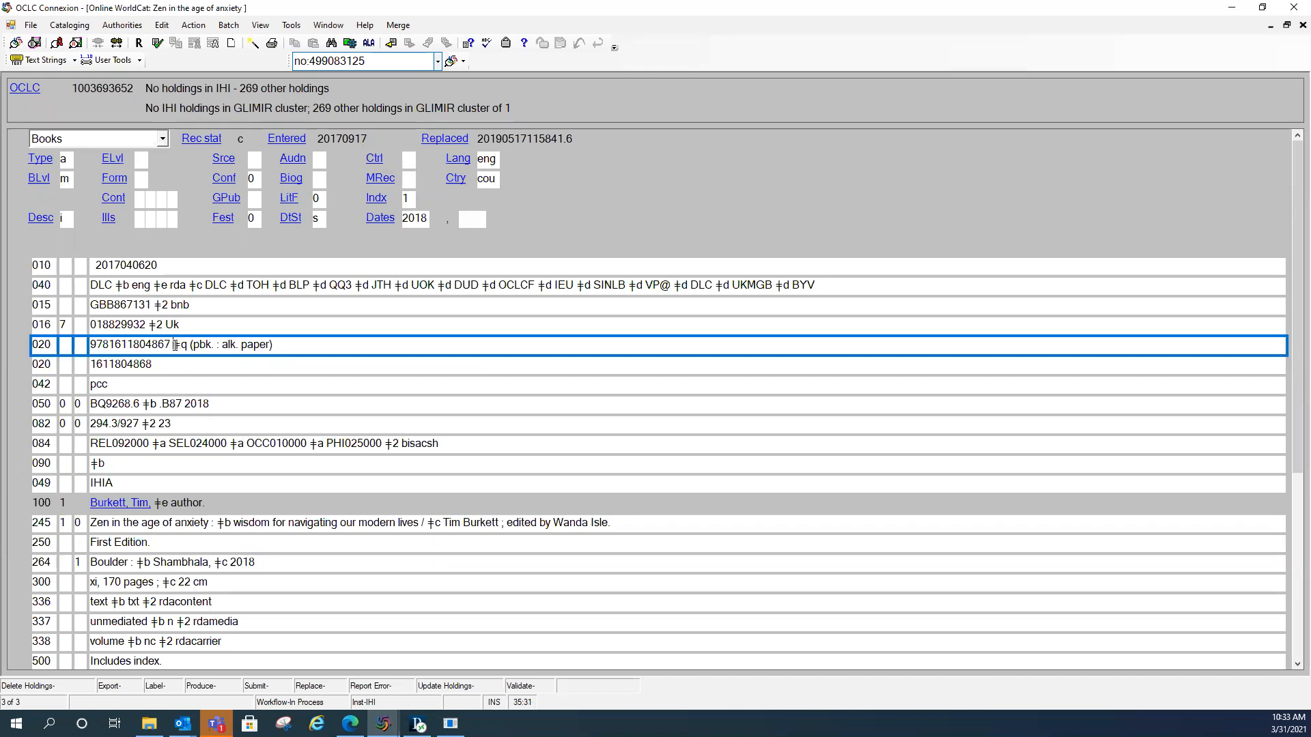
{"action": "left_click_drag", "start_coordinate": [192, 344], "coordinate": [275, 347]}
{"action": "key", "text": "ctrl+c"}
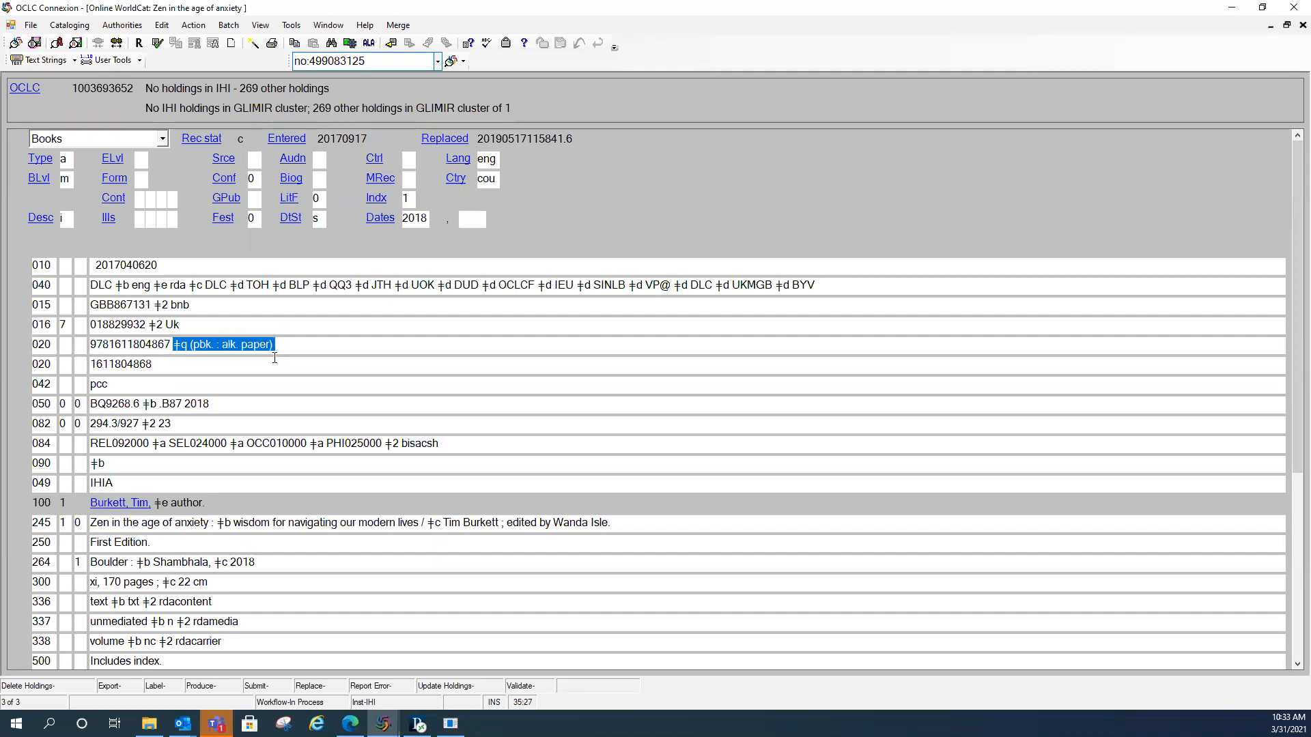
{"action": "right_click", "coordinate": [254, 342]}
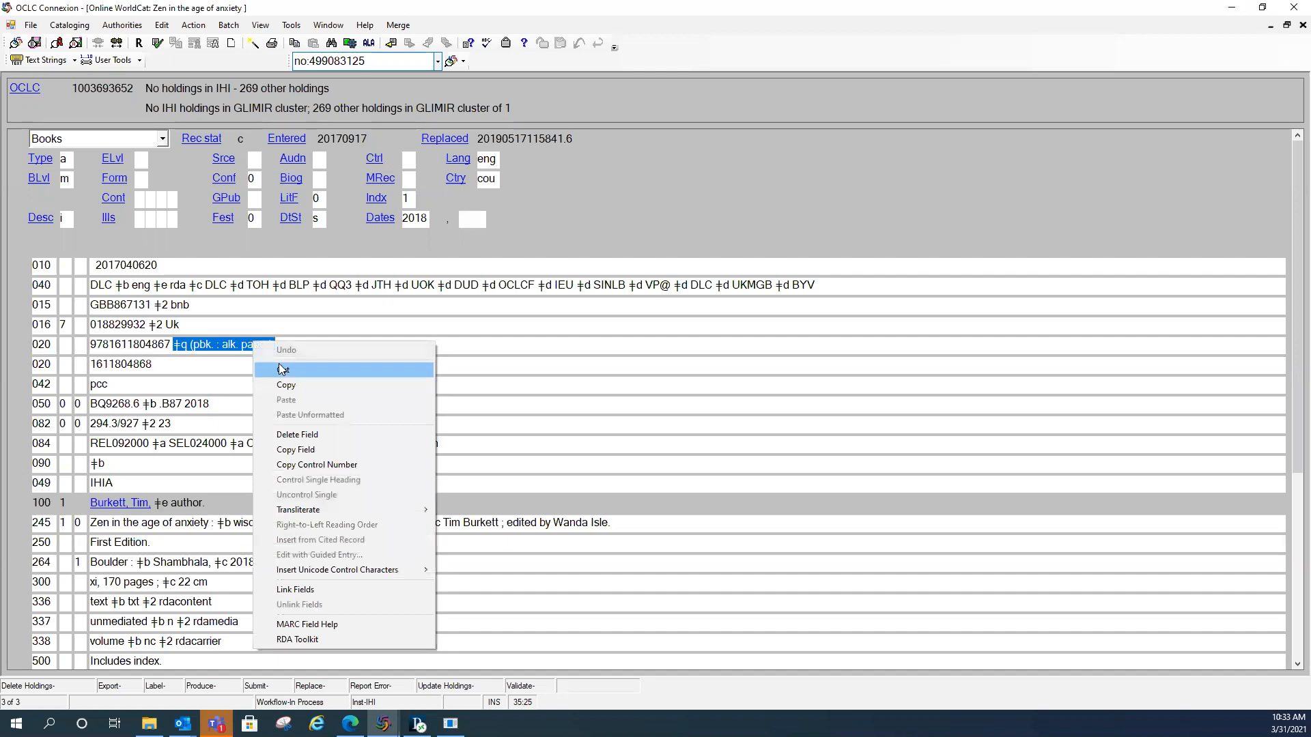
{"action": "left_click", "coordinate": [286, 384]}
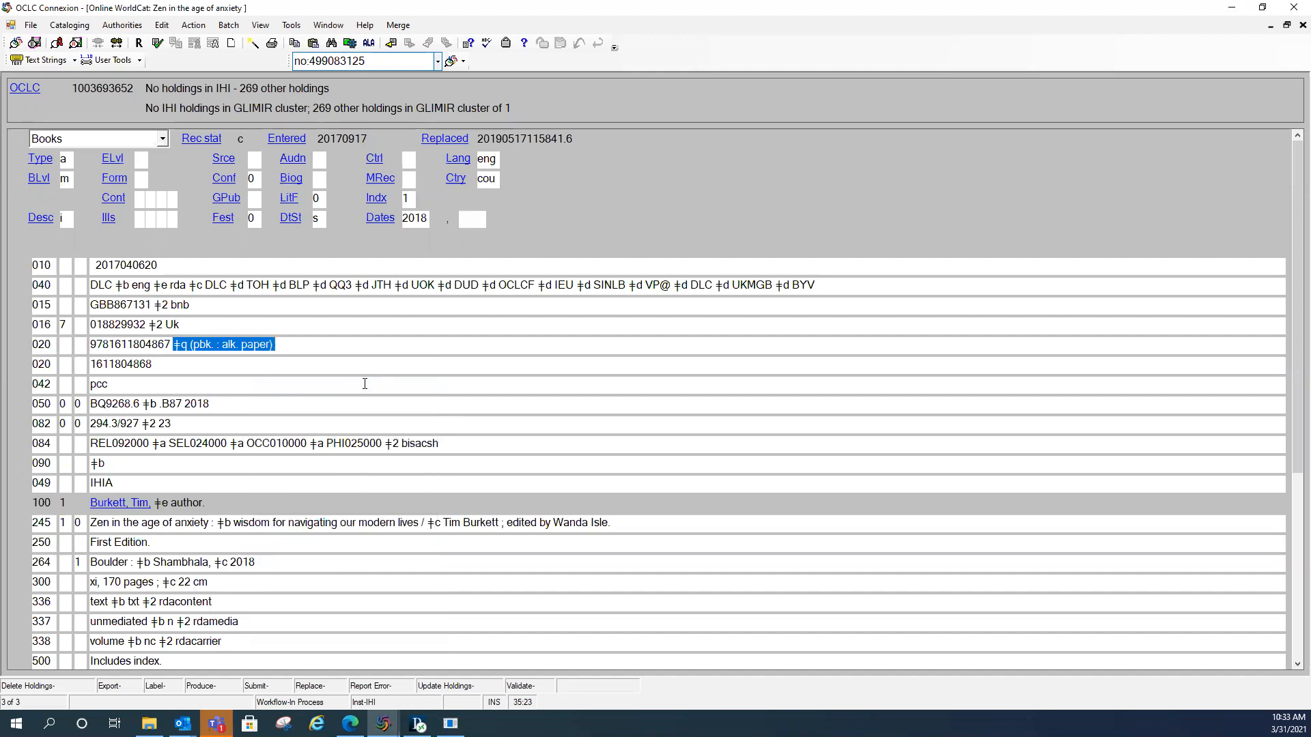
{"action": "left_click", "coordinate": [195, 367]}
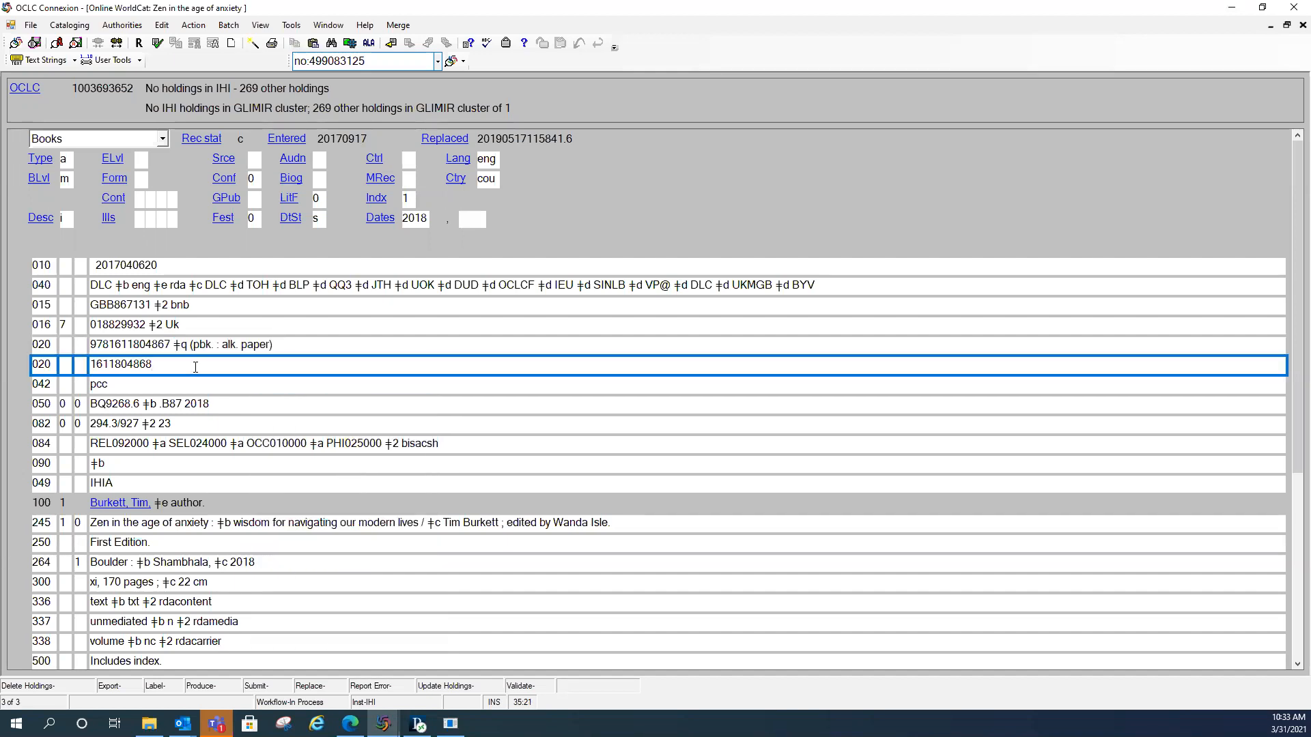
{"action": "key", "text": "BackSpace"}
{"action": "key", "text": "ctrl+v"}
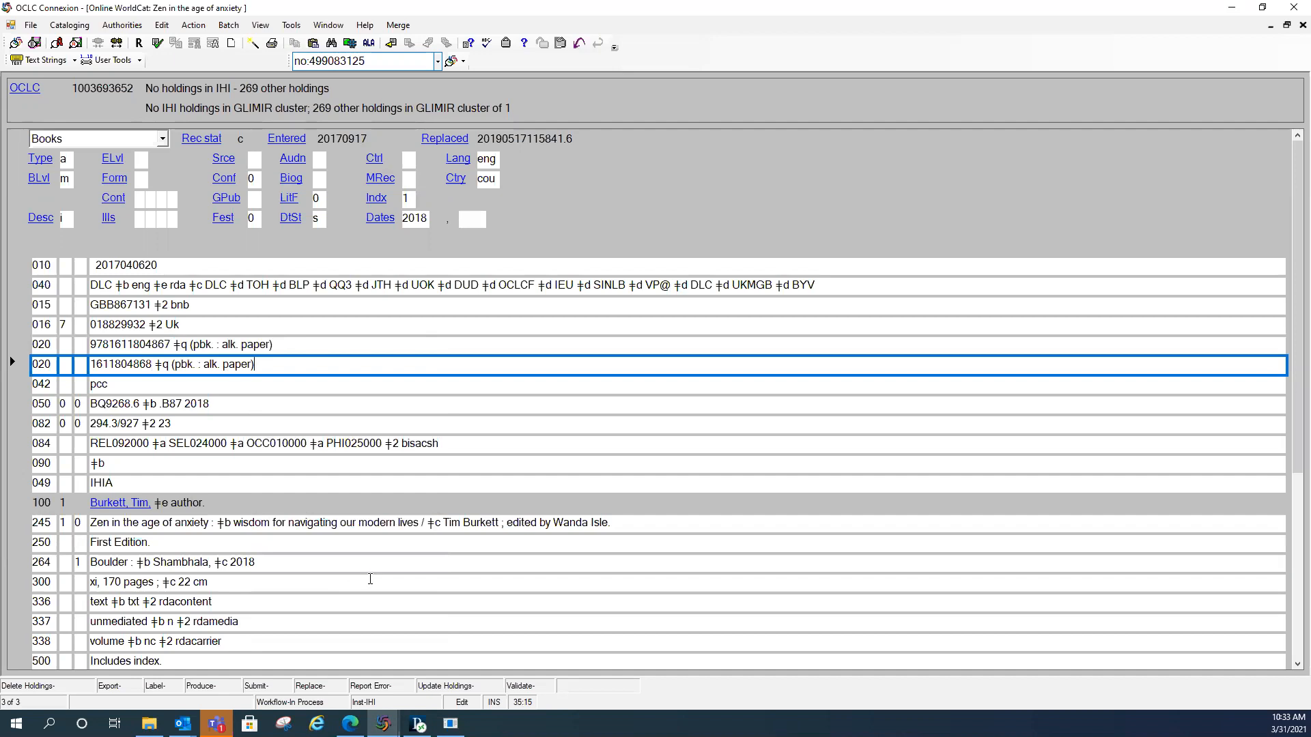
Step: Insert a second 245 field with indicators 3 and 0 directly below the existing title field
{"action": "scroll", "coordinate": [370, 577], "scroll_direction": "down", "scroll_amount": 1}
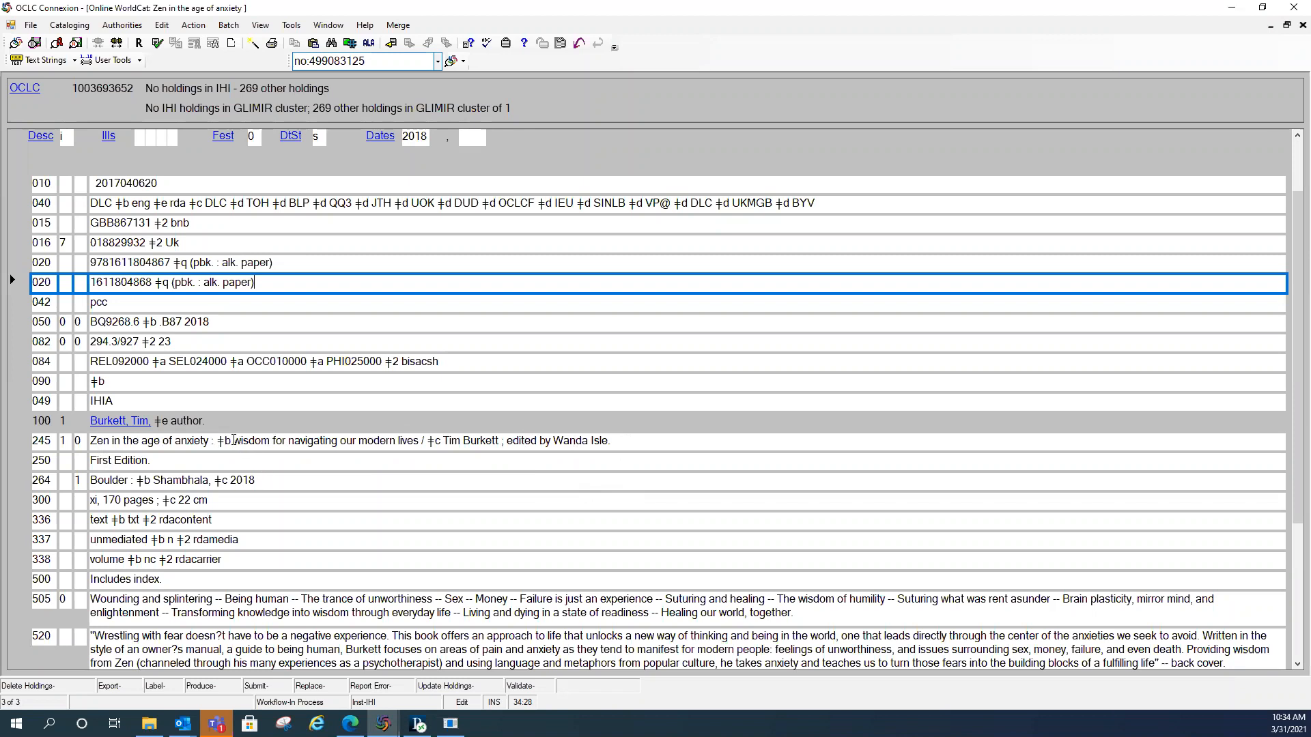
{"action": "left_click_drag", "start_coordinate": [234, 440], "coordinate": [406, 441]}
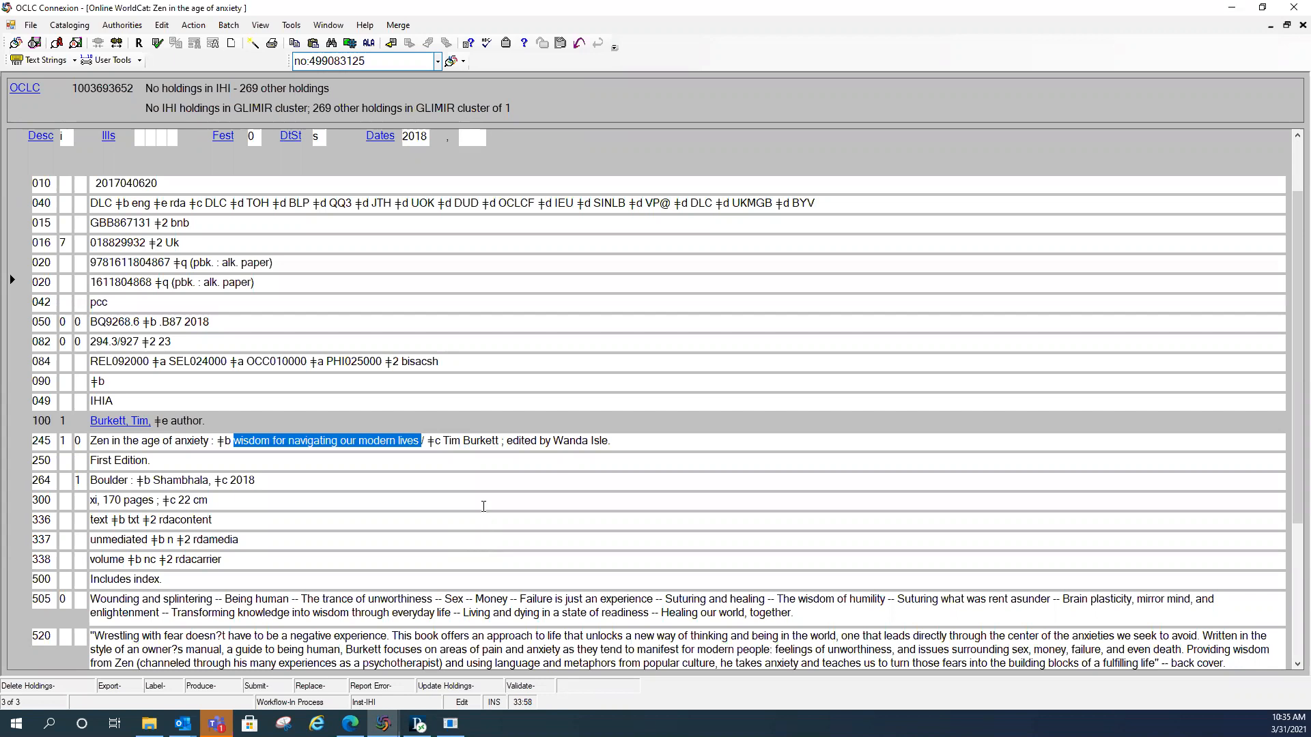
{"action": "left_click", "coordinate": [657, 442]}
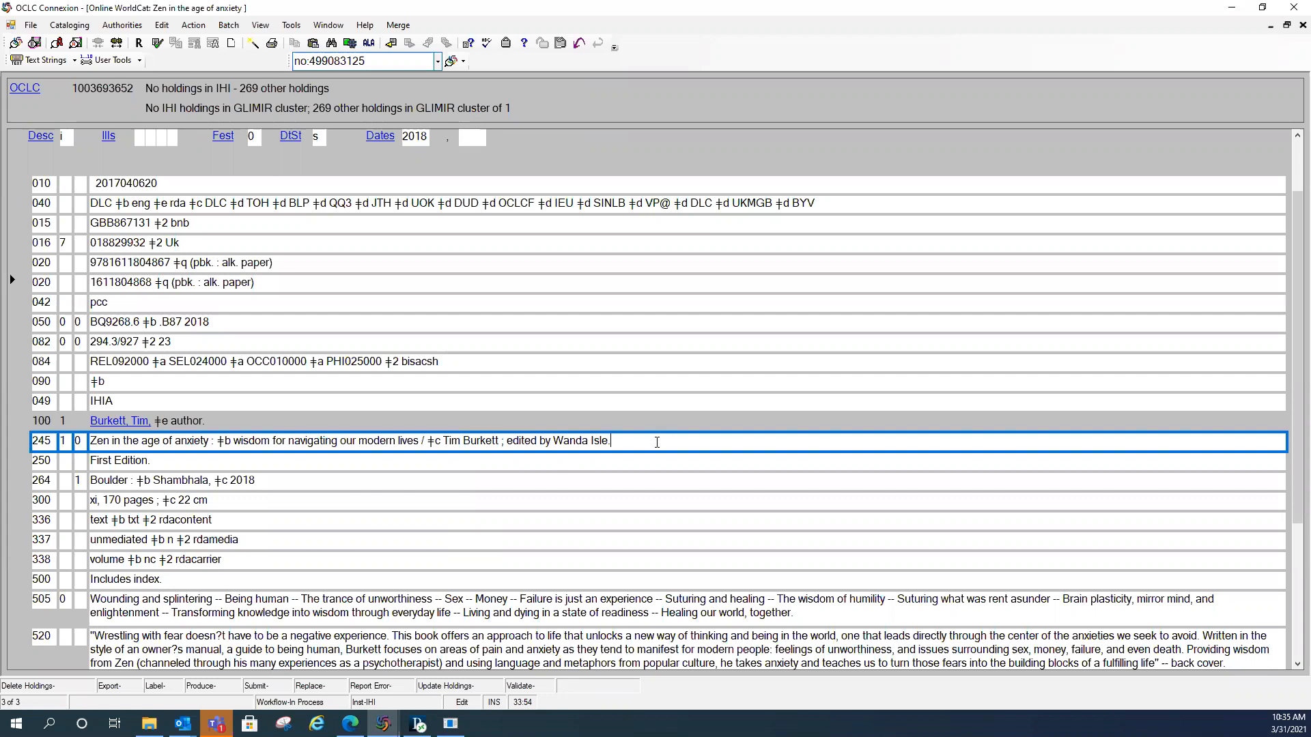
{"action": "key", "text": "Return"}
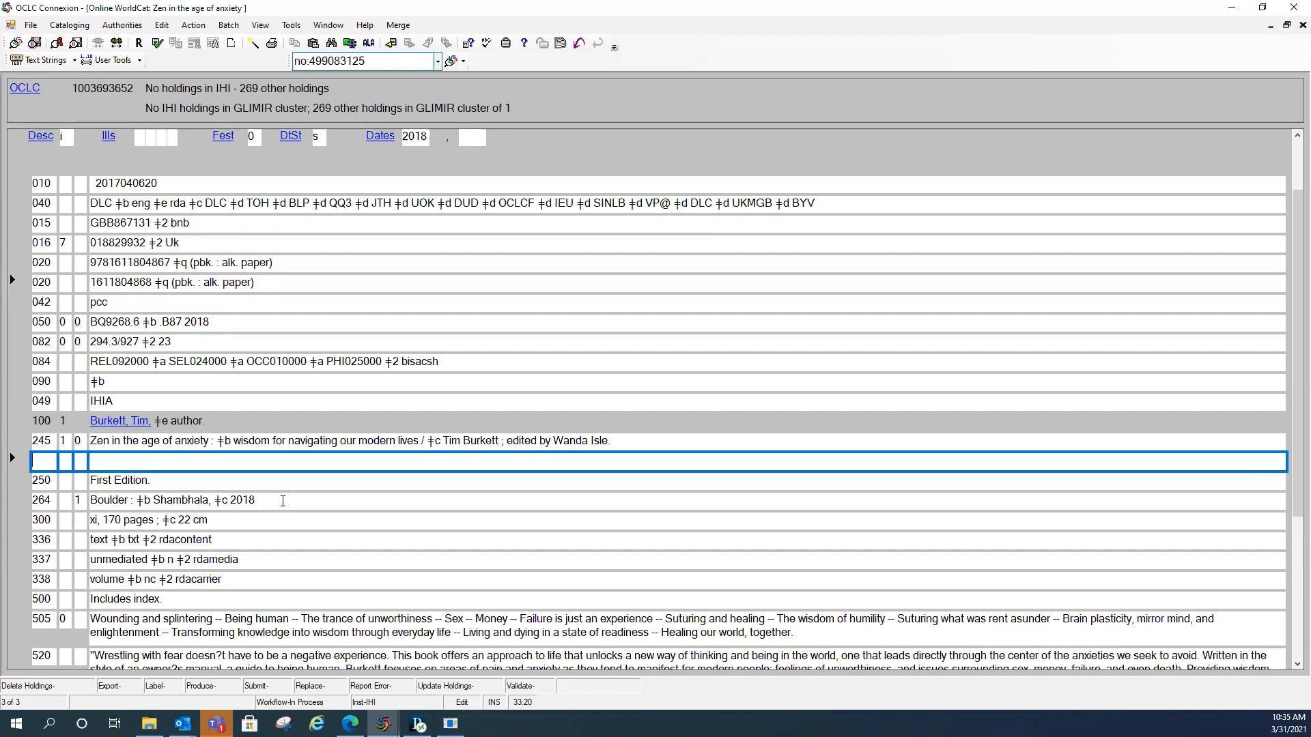
{"action": "type", "text": "245"}
{"action": "type", "text": "30"}
Step: Copy the subtitle into the new 245 field and capitalize it as "Wisdom for navigating our modern lives"
{"action": "left_click_drag", "start_coordinate": [234, 441], "coordinate": [417, 444]}
{"action": "key", "text": "ctrl+c"}
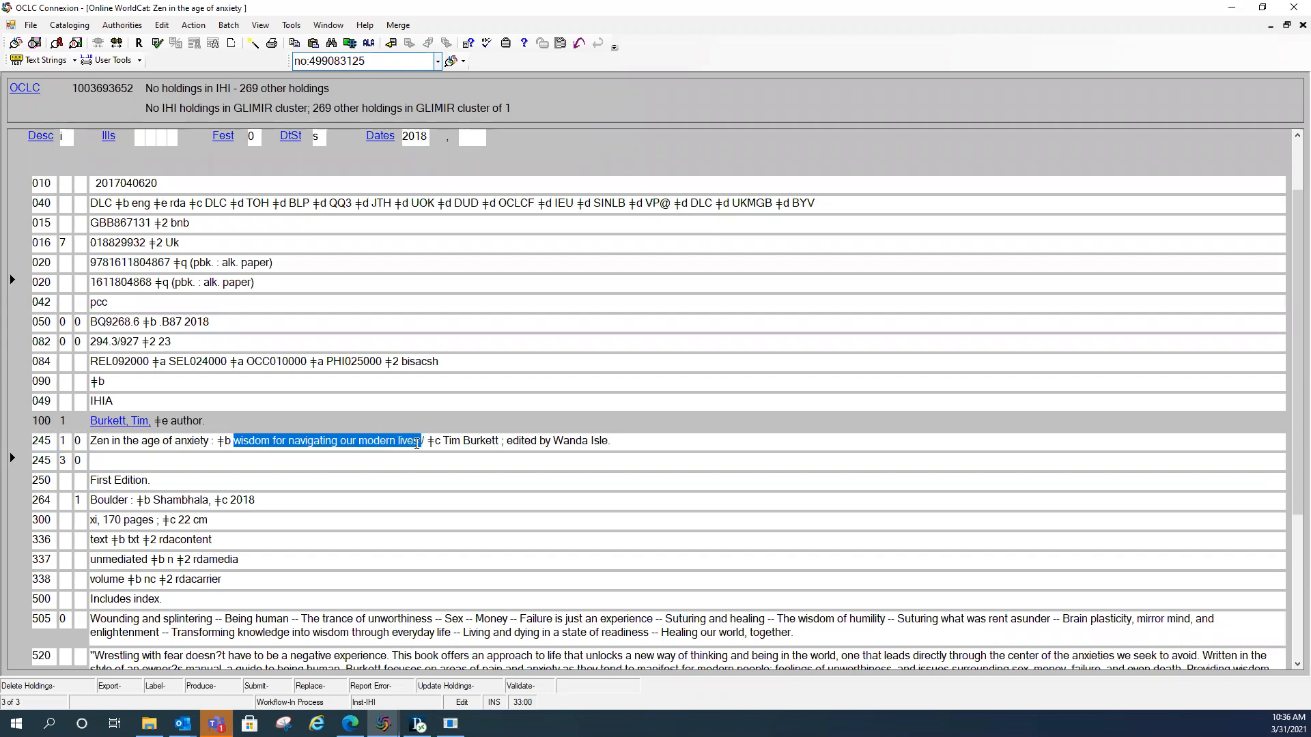
{"action": "left_click", "coordinate": [330, 459]}
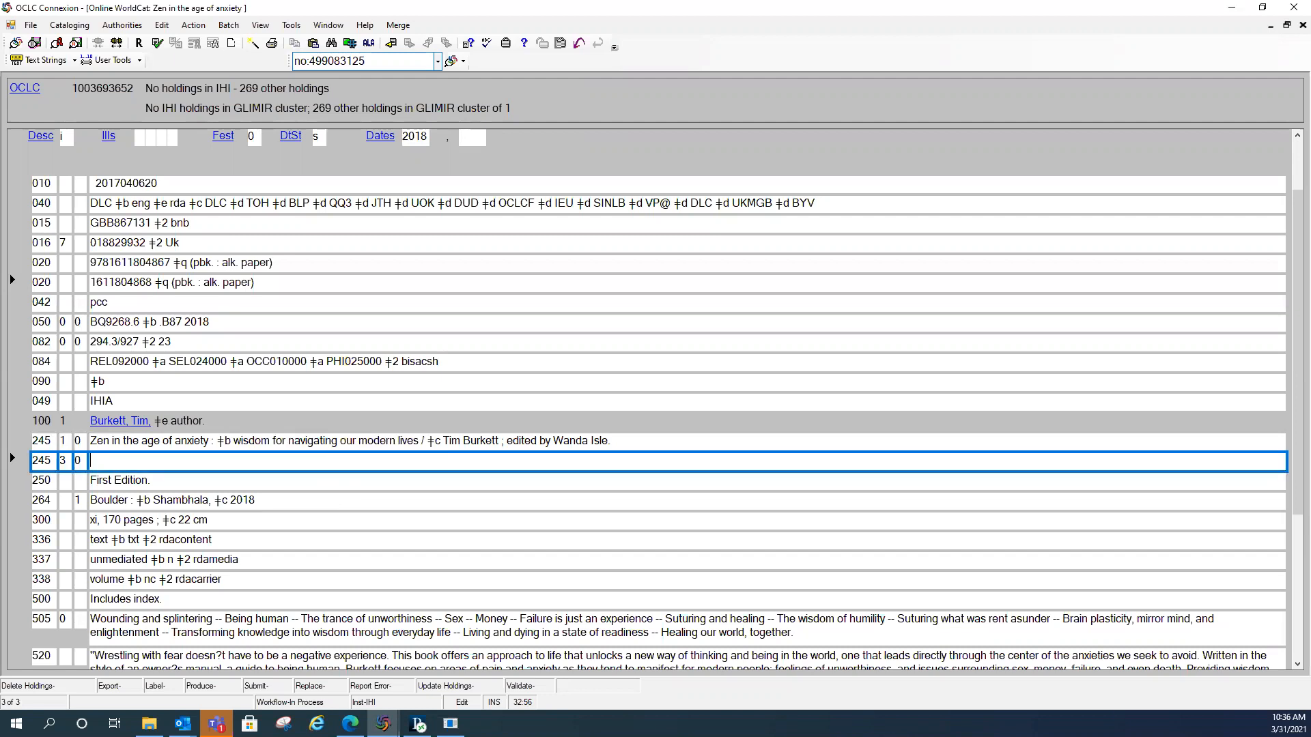
{"action": "key", "text": "ctrl+v"}
{"action": "left_click", "coordinate": [92, 460]}
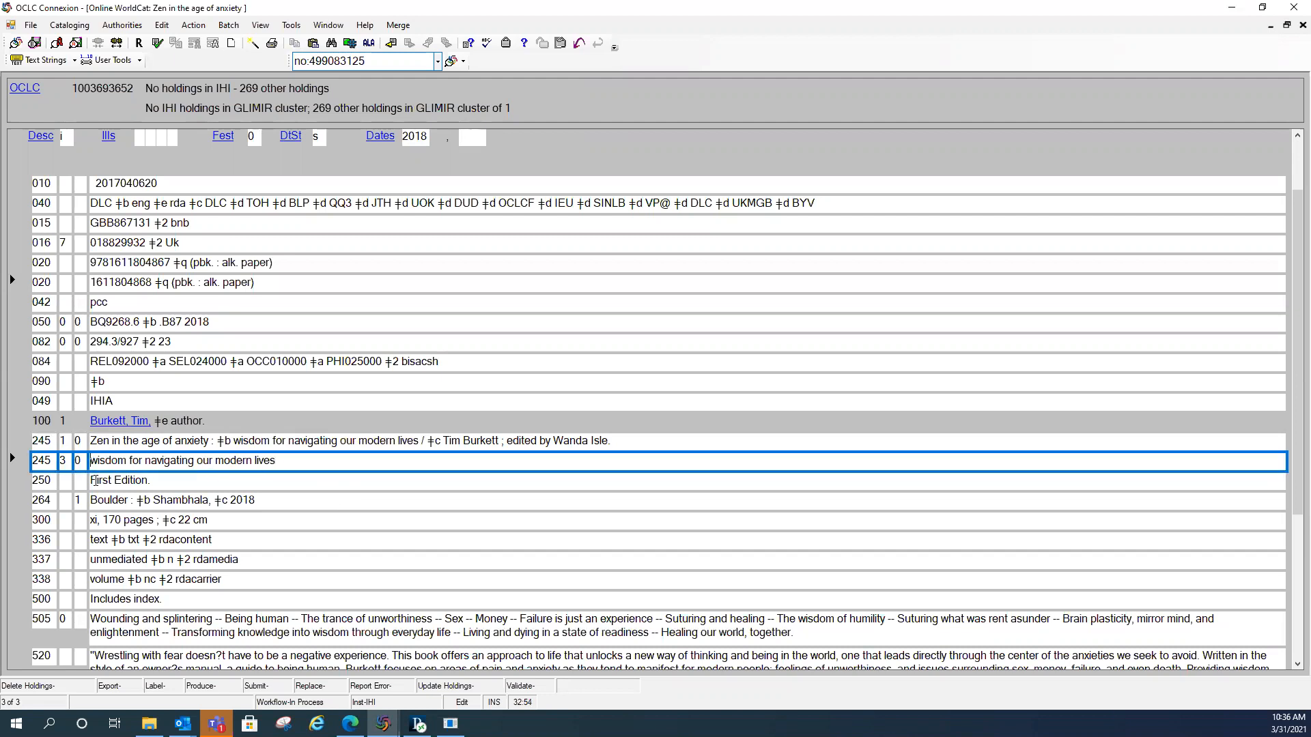
{"action": "type", "text": "W"}
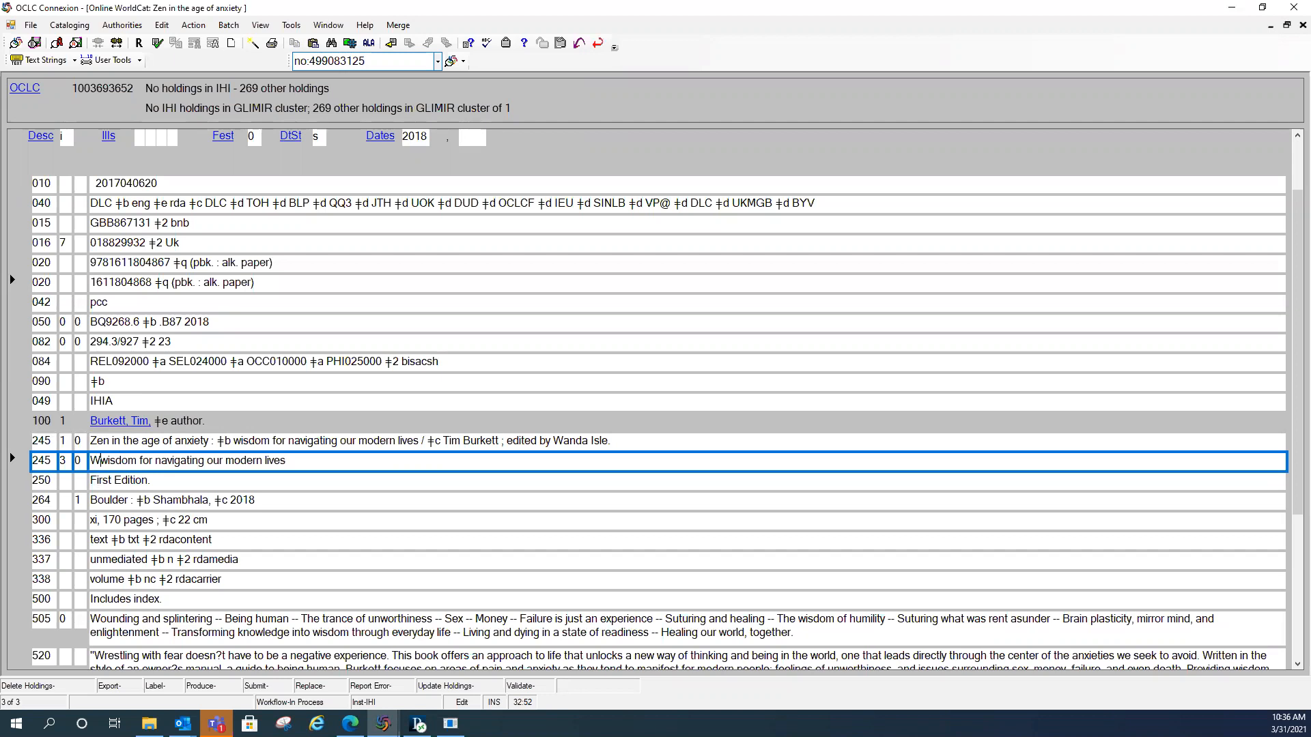
{"action": "key", "text": "Delete"}
{"action": "type", "text": "i"}
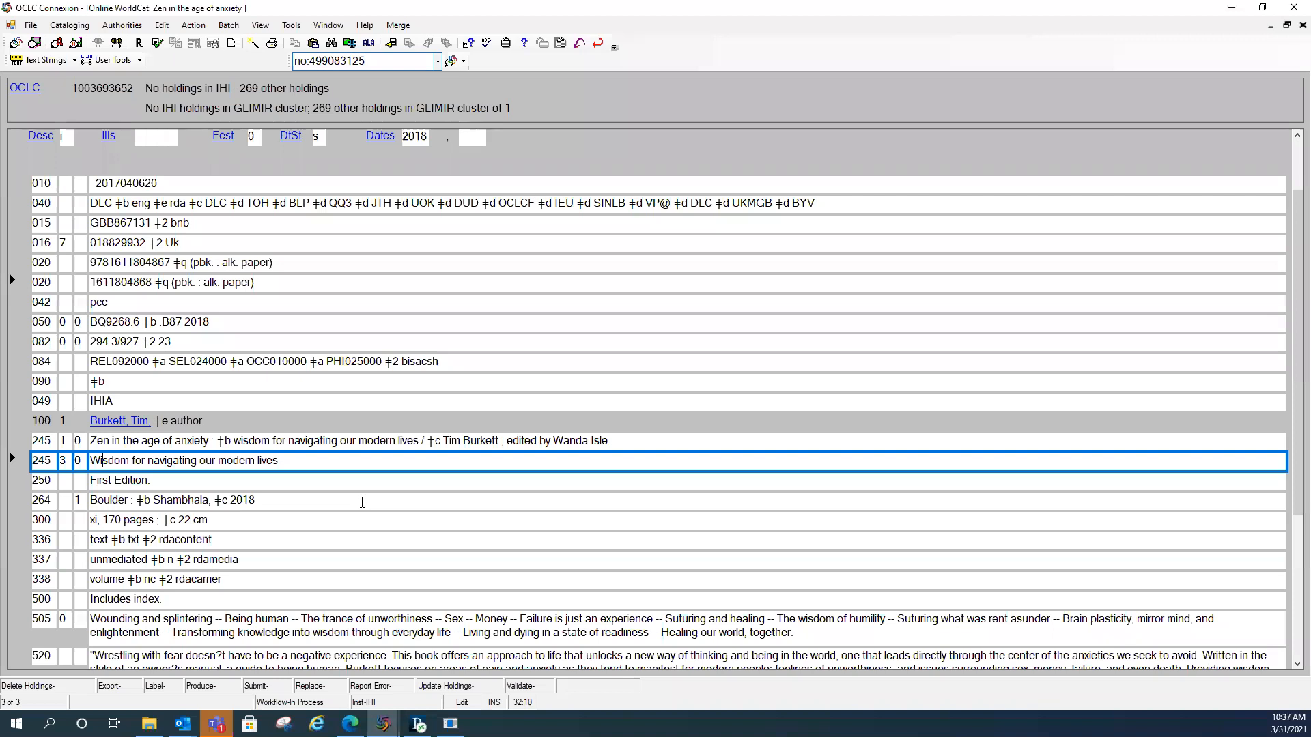
Step: Add a period after the date 2018 in the 264 field
{"action": "key", "text": "Left"}
{"action": "key", "text": "Left"}
{"action": "left_click", "coordinate": [285, 499]}
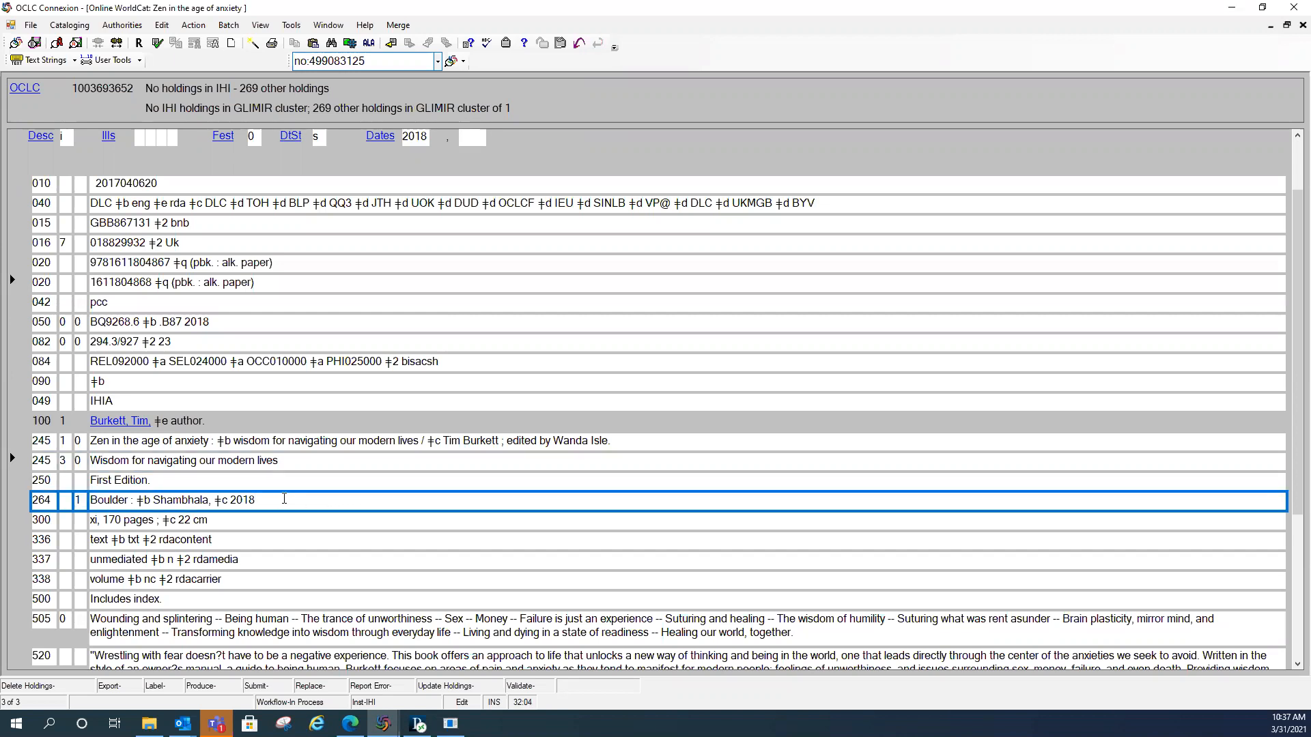
{"action": "type", "text": "."}
Step: Change the 500 index note to a 504 field reading "Includes bibliographical references (pages 159-160) and index."
{"action": "scroll", "coordinate": [285, 533], "scroll_direction": "down", "scroll_amount": 1}
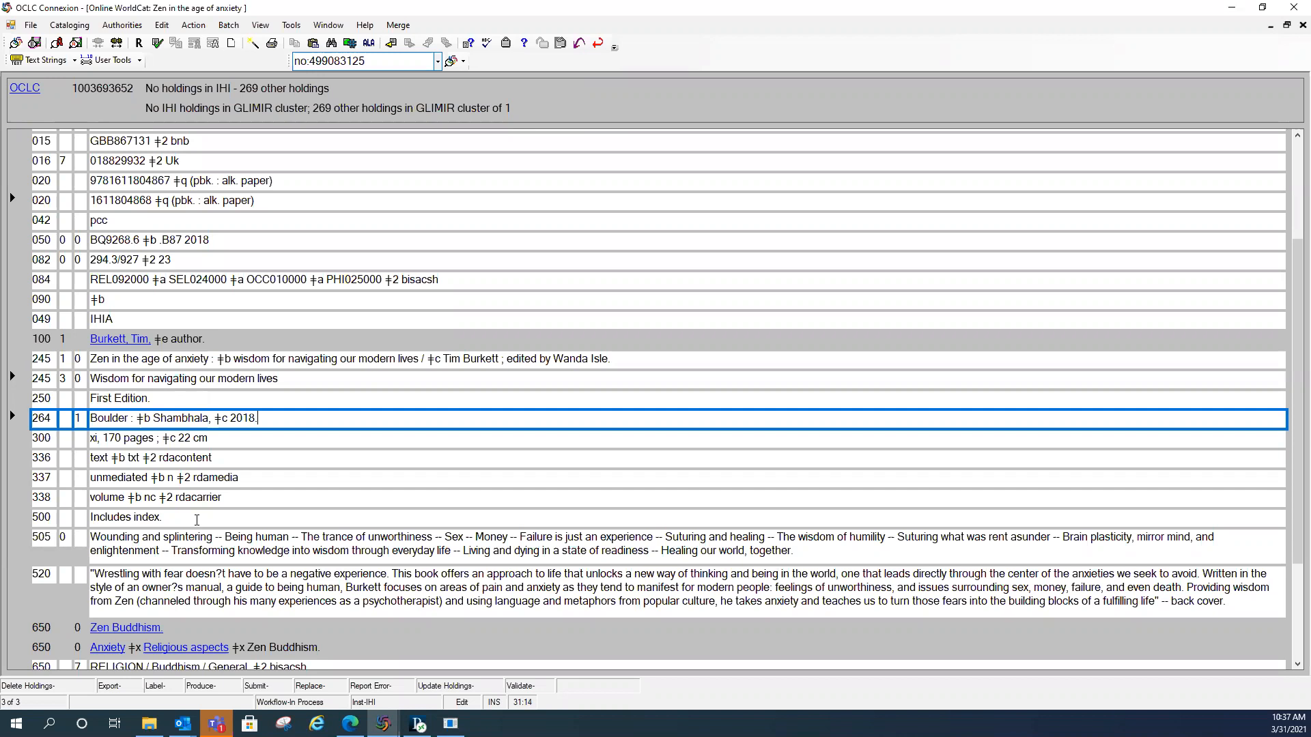
{"action": "double_click", "coordinate": [41, 518]}
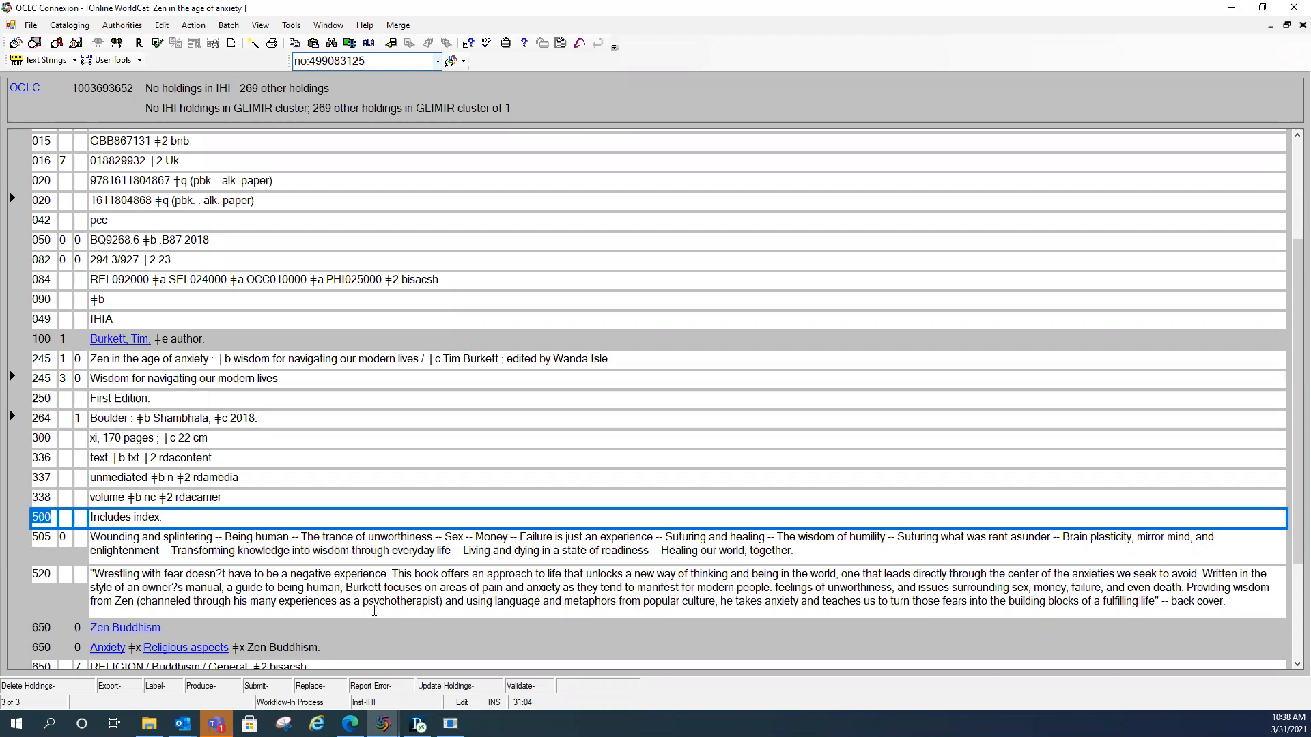
{"action": "type", "text": "504"}
{"action": "left_click", "coordinate": [130, 520]}
{"action": "type", "text": "bibliogra "}
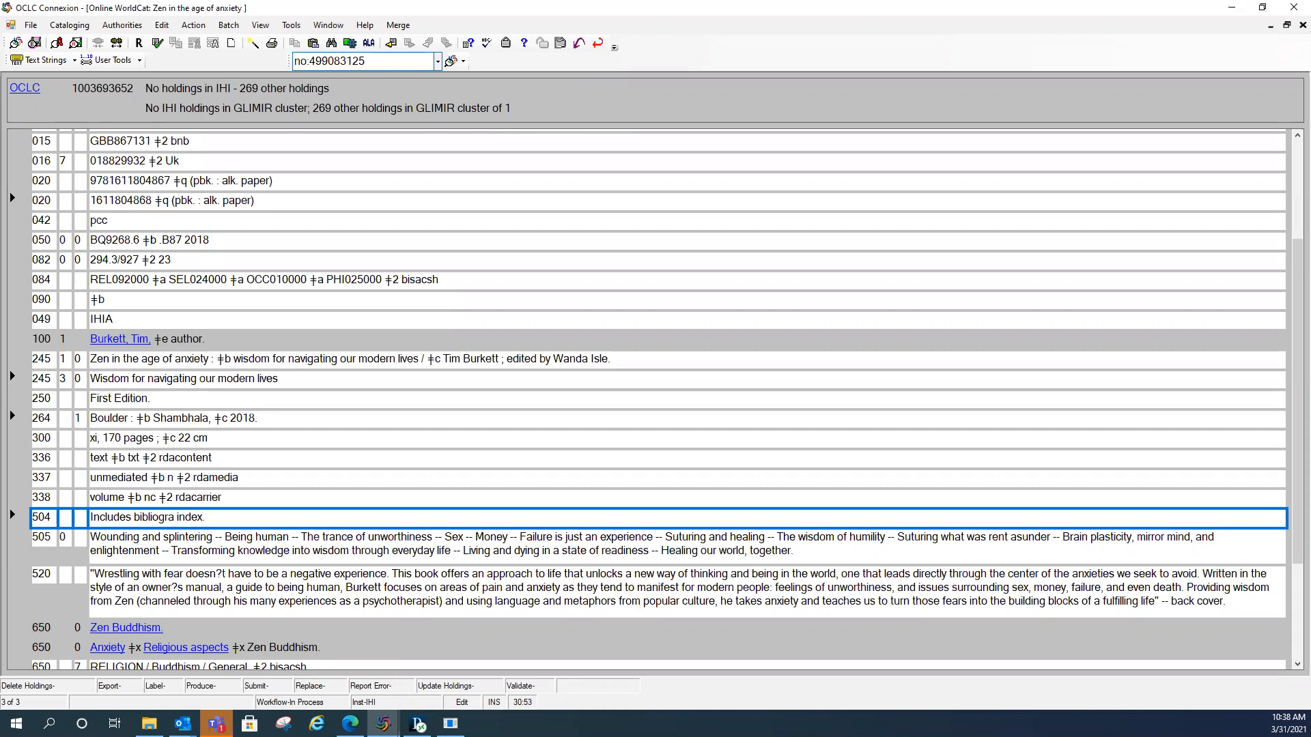
{"action": "type", "text": "phicalr"}
{"action": "key", "text": "BackSpace"}
{"action": "type", "text": "refer"}
{"action": "type", "text": "ences "}
{"action": "type", "text": "(page"}
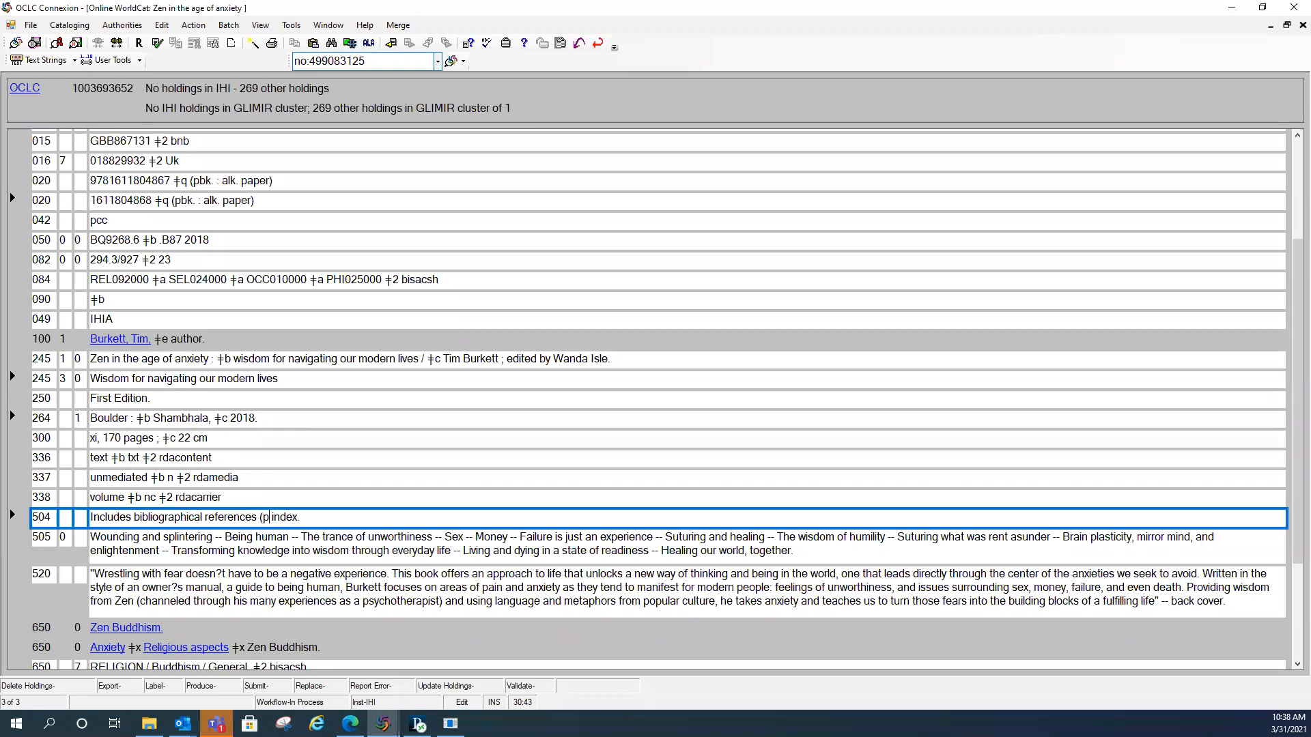
{"action": "type", "text": "s 159-160) and"}
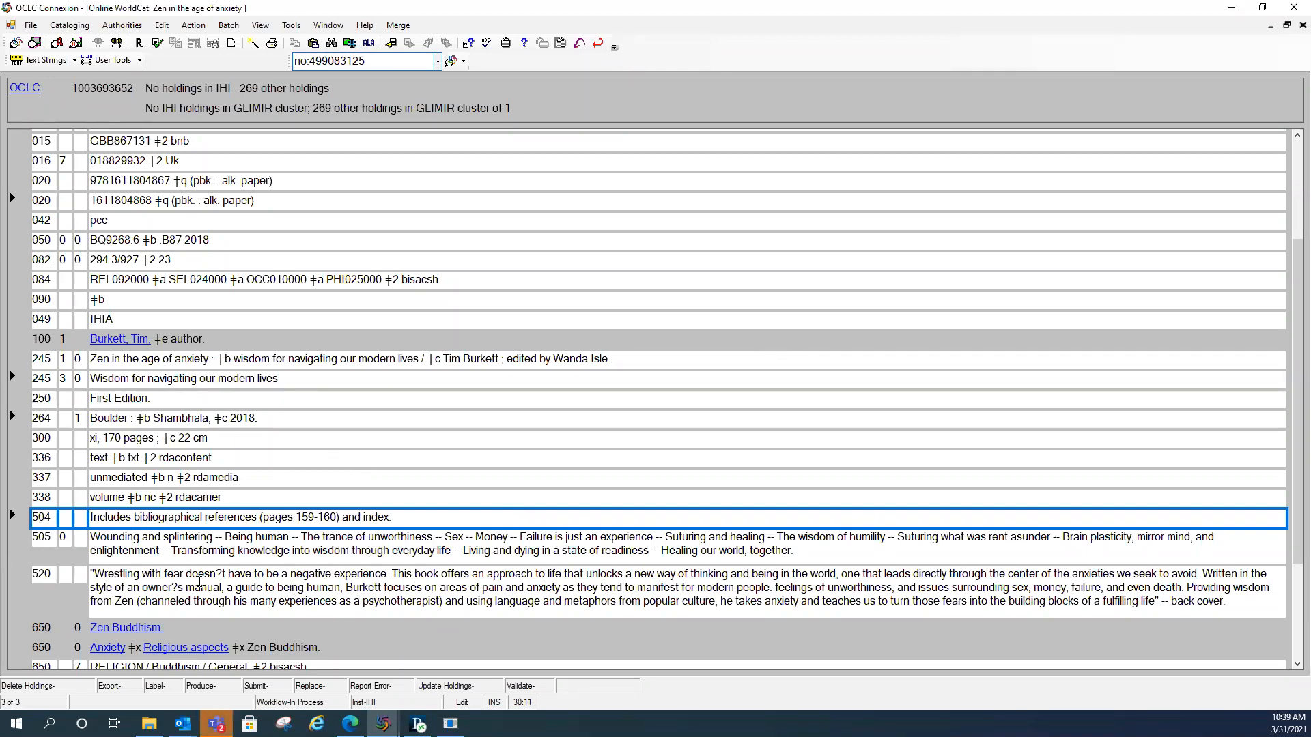
Step: Replace the stray question marks in the 520 summary with apostrophes, giving "doesn't" and "owner's"
{"action": "left_click_drag", "start_coordinate": [185, 574], "coordinate": [230, 574]}
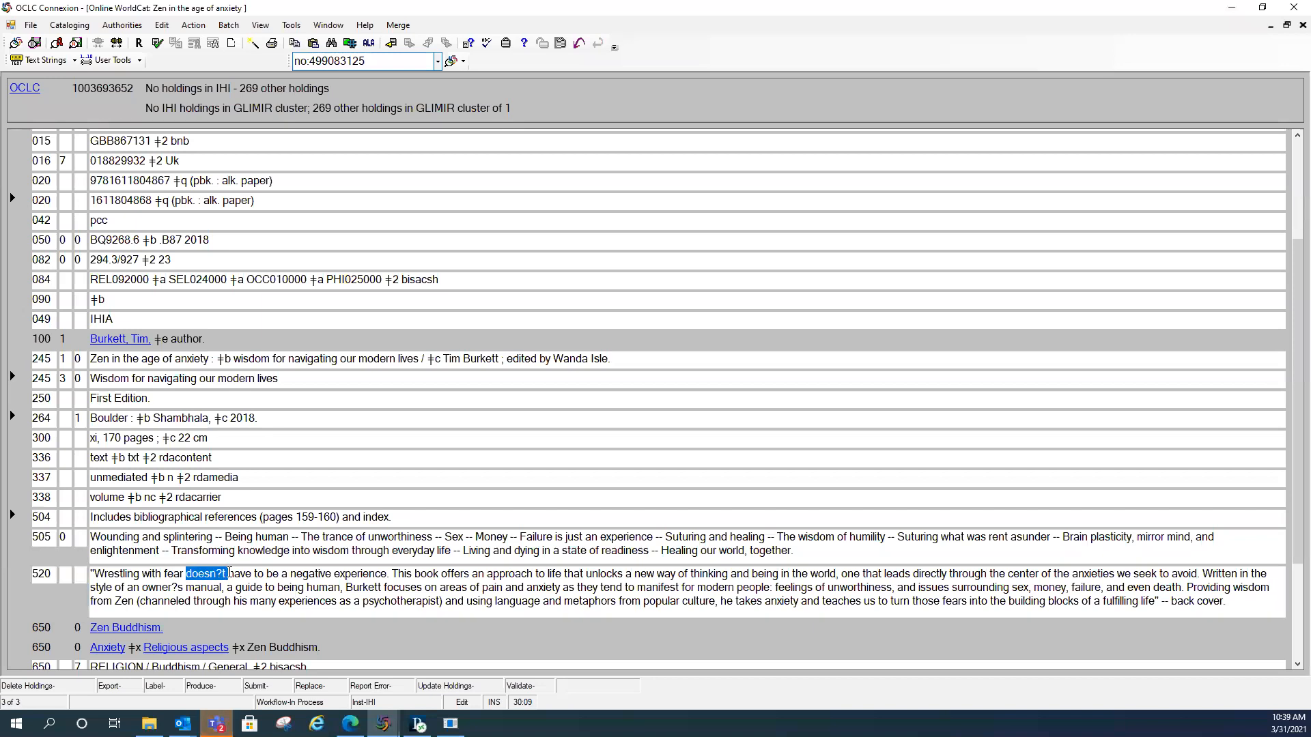
{"action": "left_click", "coordinate": [229, 574]}
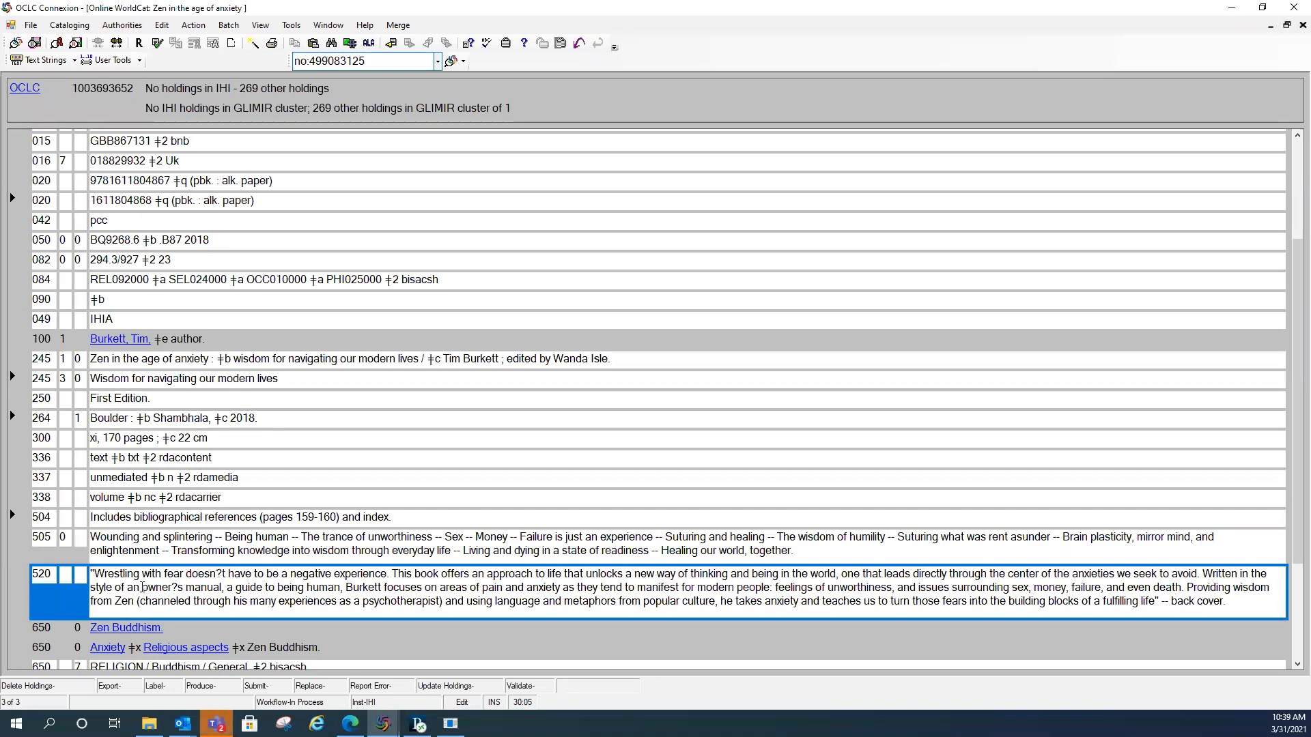
{"action": "left_click_drag", "start_coordinate": [143, 587], "coordinate": [183, 587]}
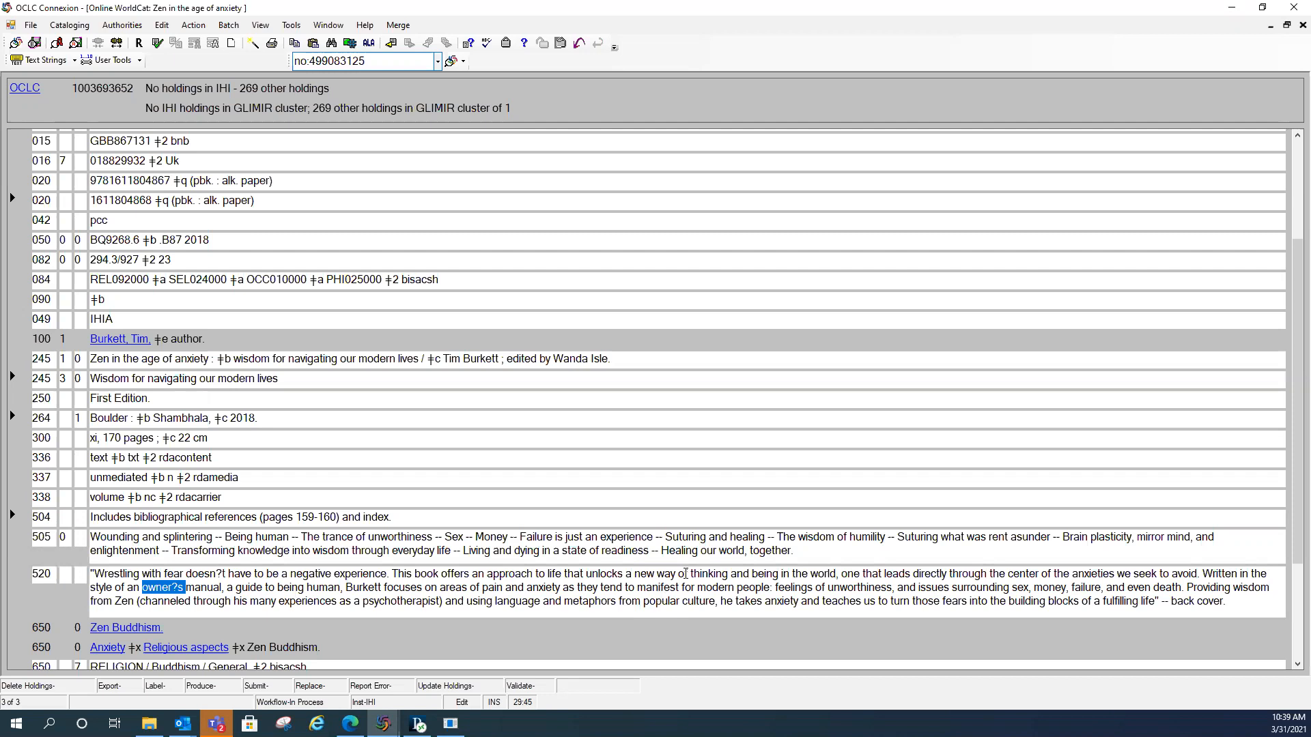
{"action": "left_click", "coordinate": [215, 571]}
{"action": "type", "text": "'"}
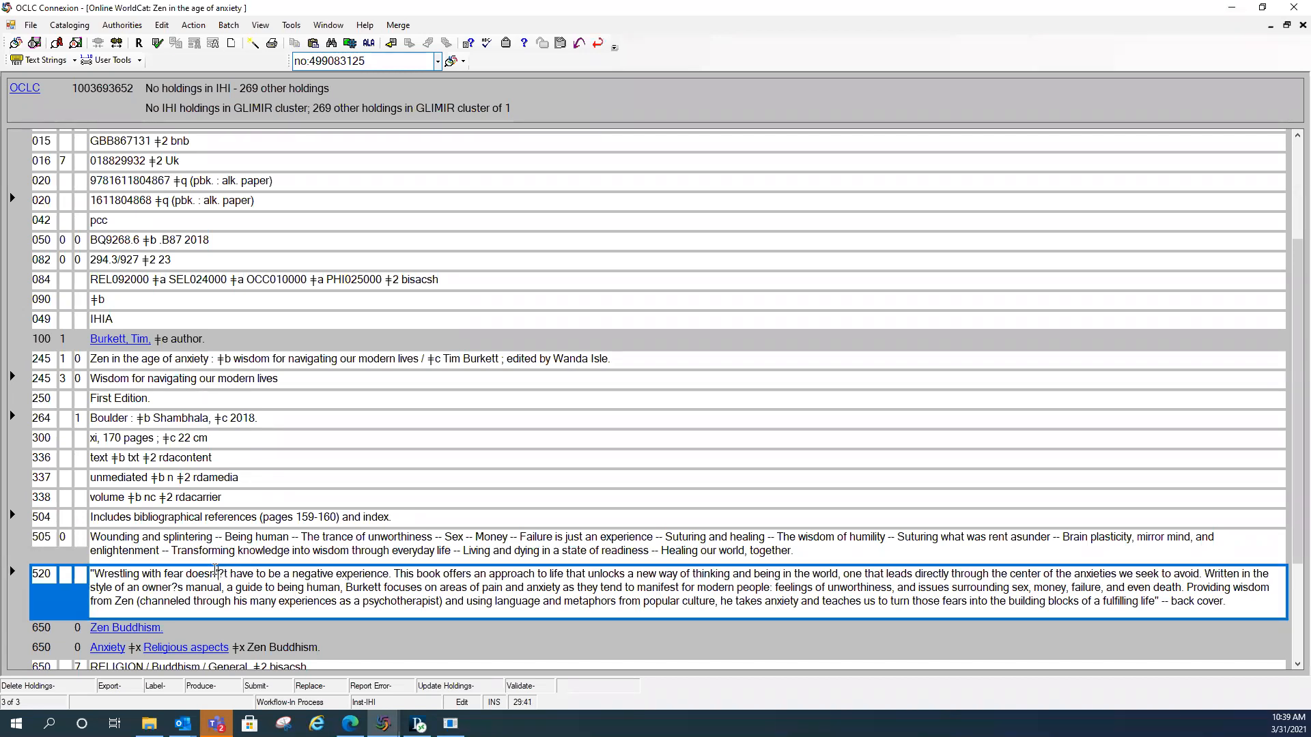
{"action": "key", "text": "Delete"}
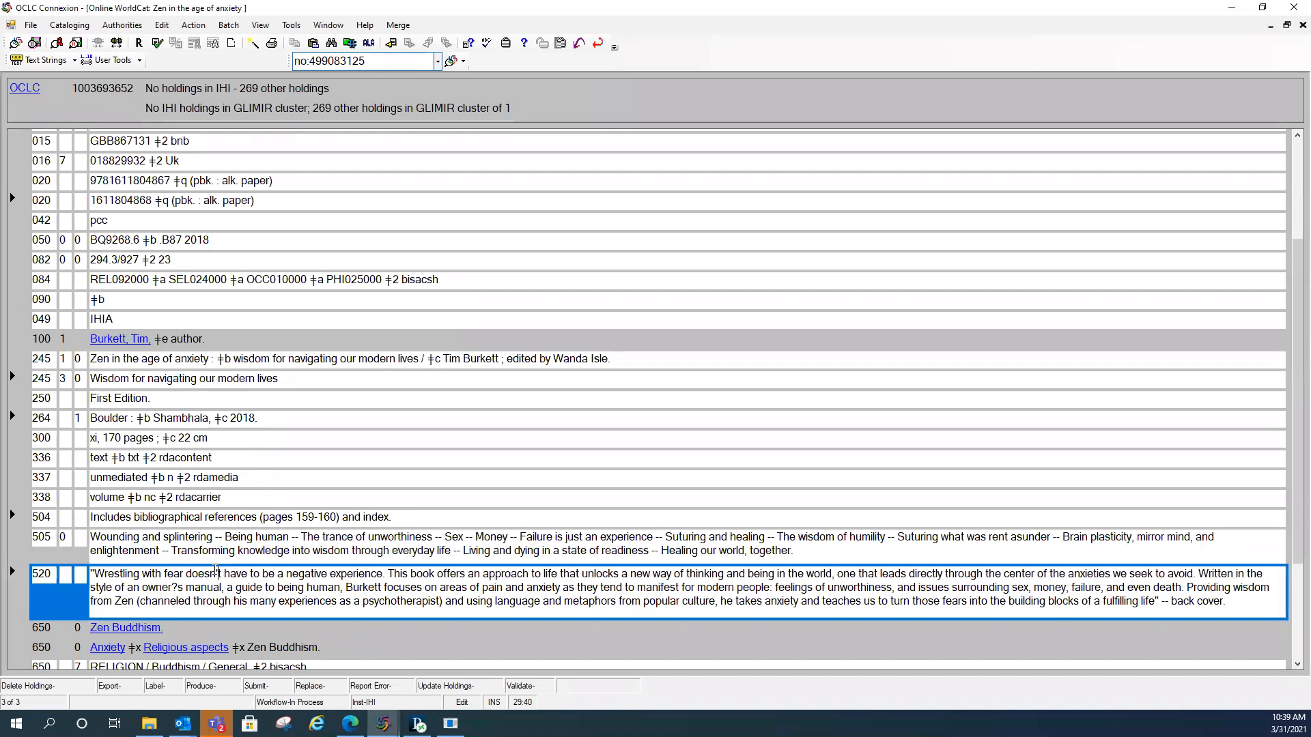
{"action": "left_click", "coordinate": [172, 587]}
{"action": "type", "text": "'"}
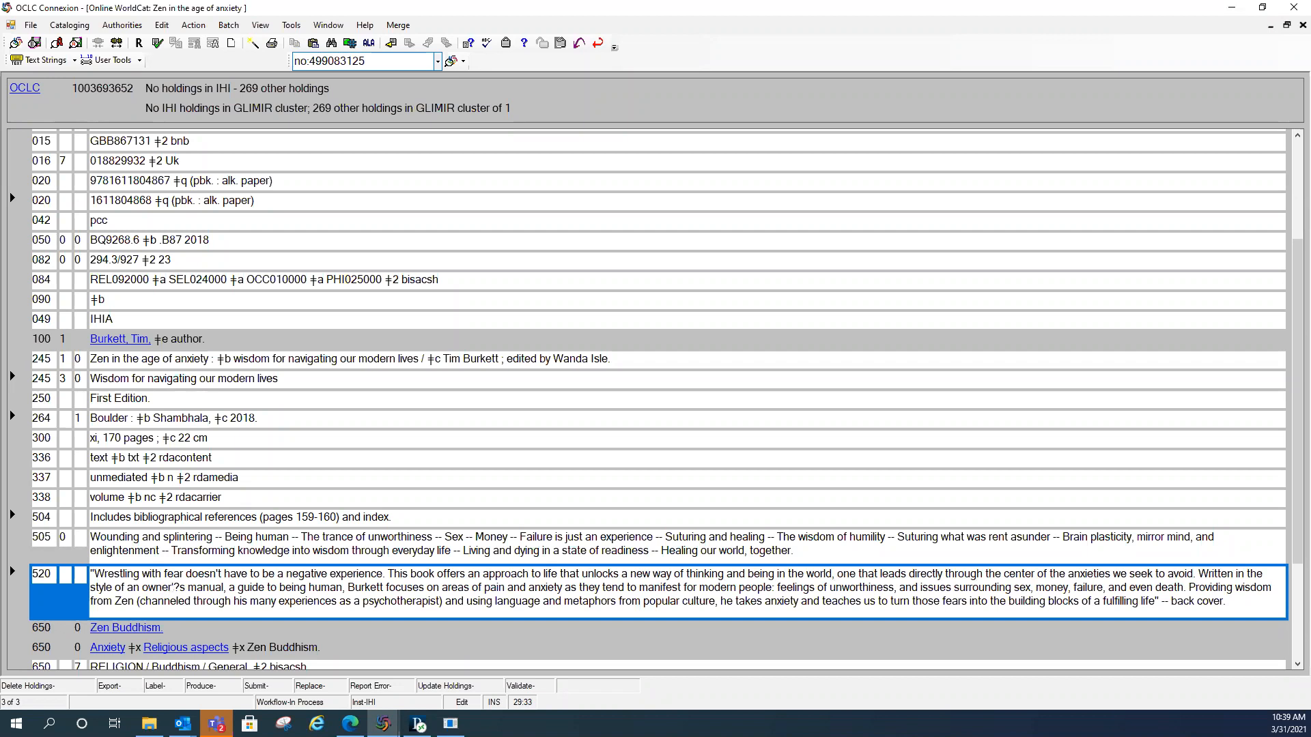
{"action": "key", "text": "Delete"}
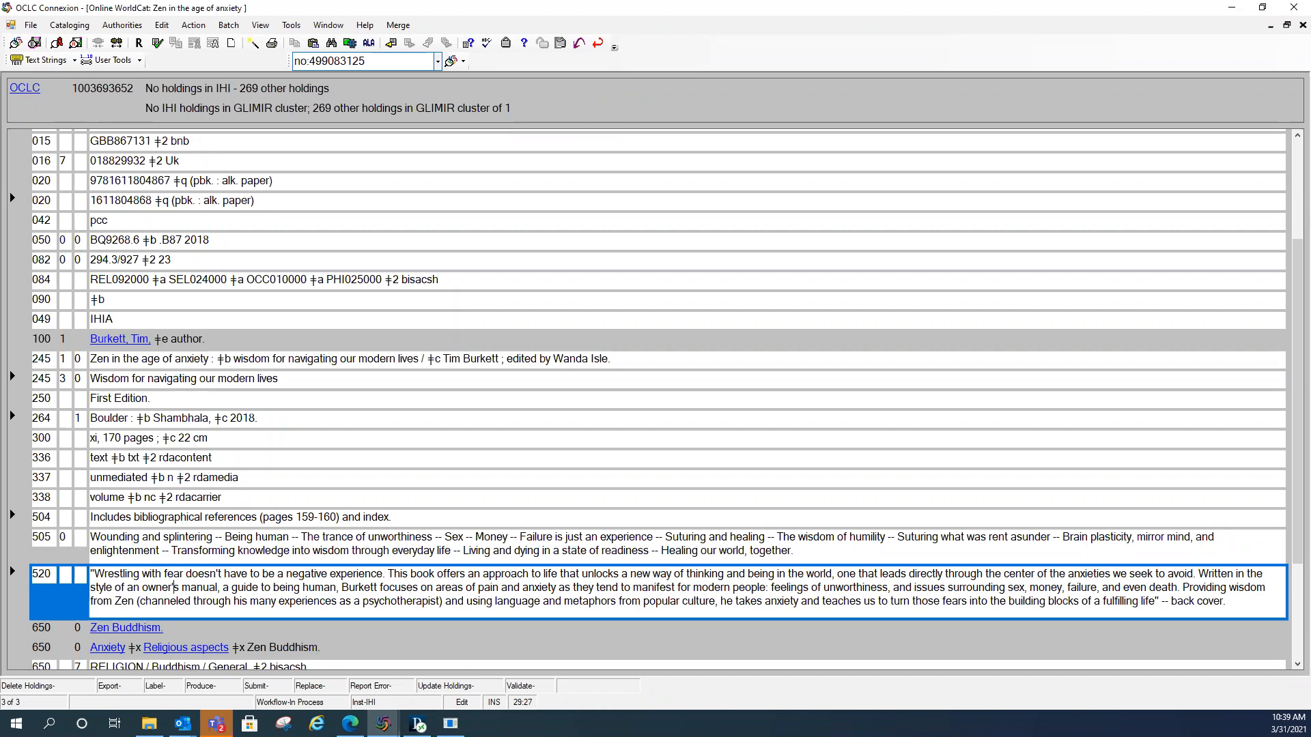
Step: Capitalize the source at the end of the 520 summary as "Back cover."
{"action": "left_click", "coordinate": [1171, 604]}
{"action": "type", "text": "B"}
{"action": "key", "text": "Delete"}
Step: Delete the 650 BISAC heading, the 650 FAST Zen Buddhism heading and the 655 Nonfiction field
{"action": "scroll", "coordinate": [603, 526], "scroll_direction": "down", "scroll_amount": 3}
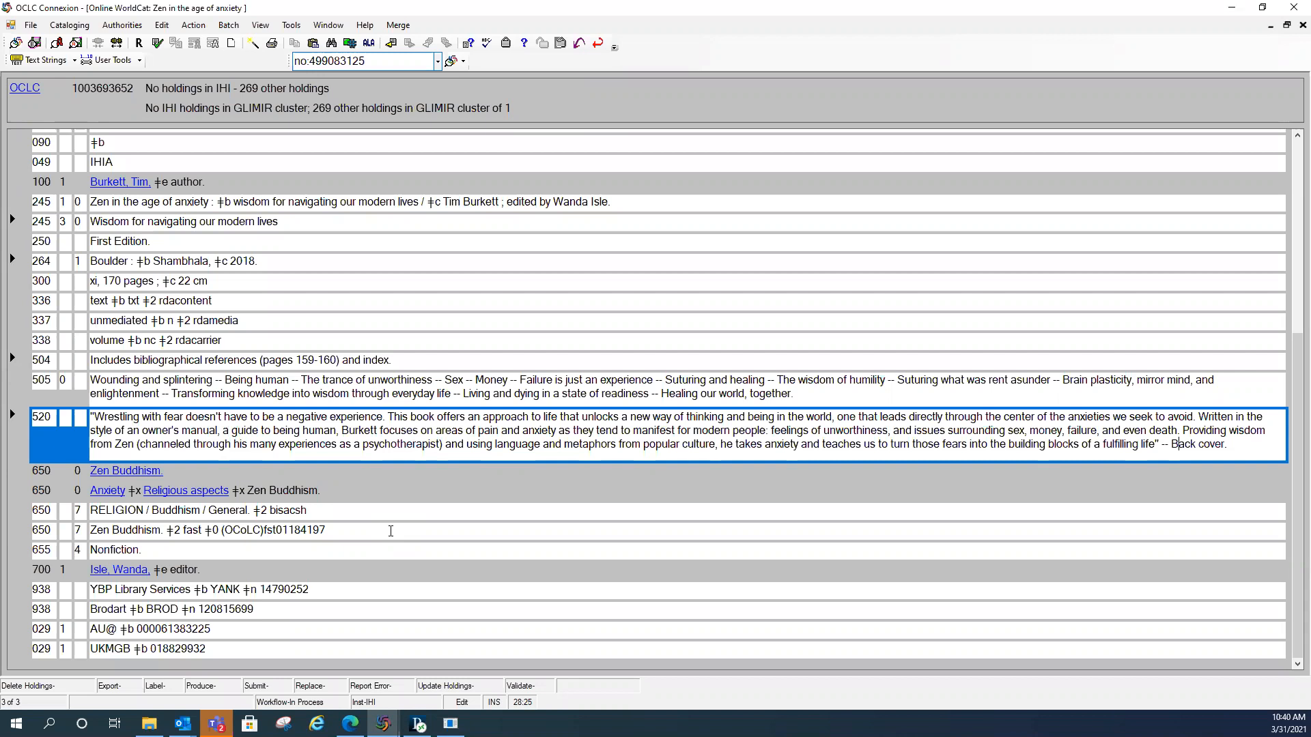
{"action": "left_click", "coordinate": [419, 517]}
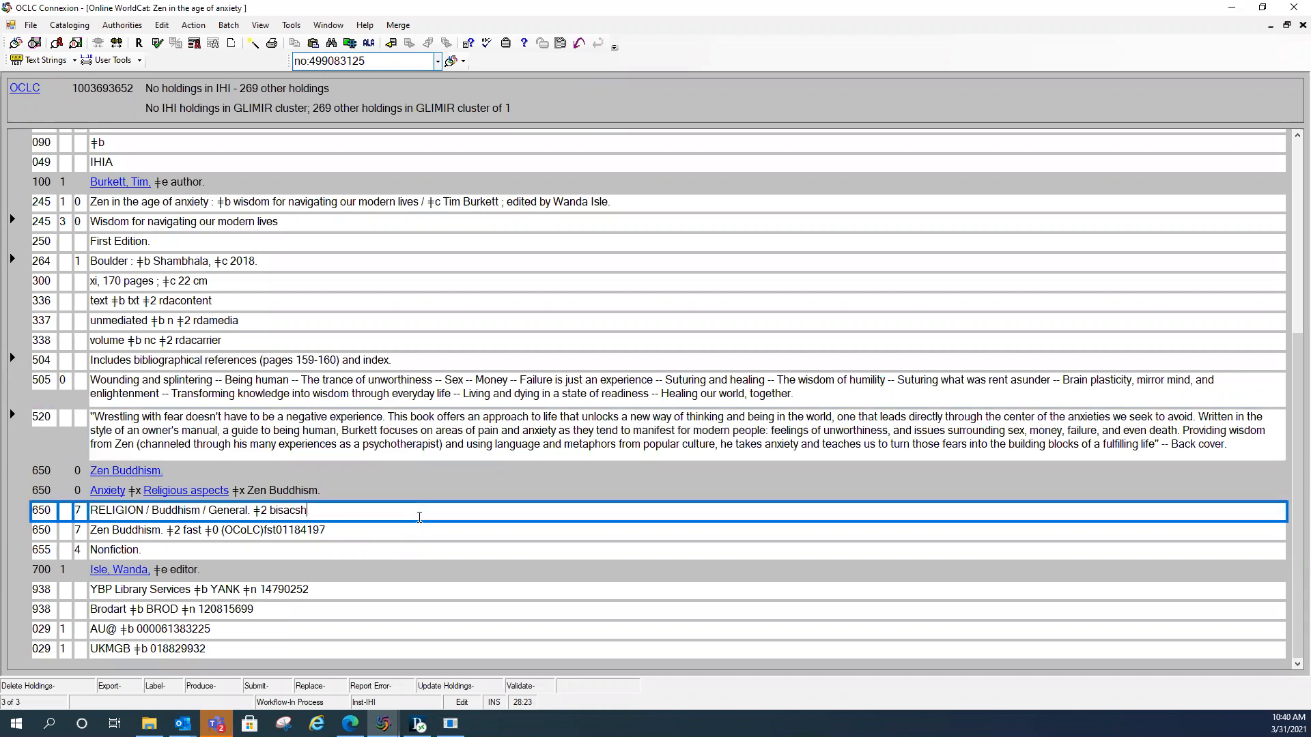
{"action": "key", "text": "Down"}
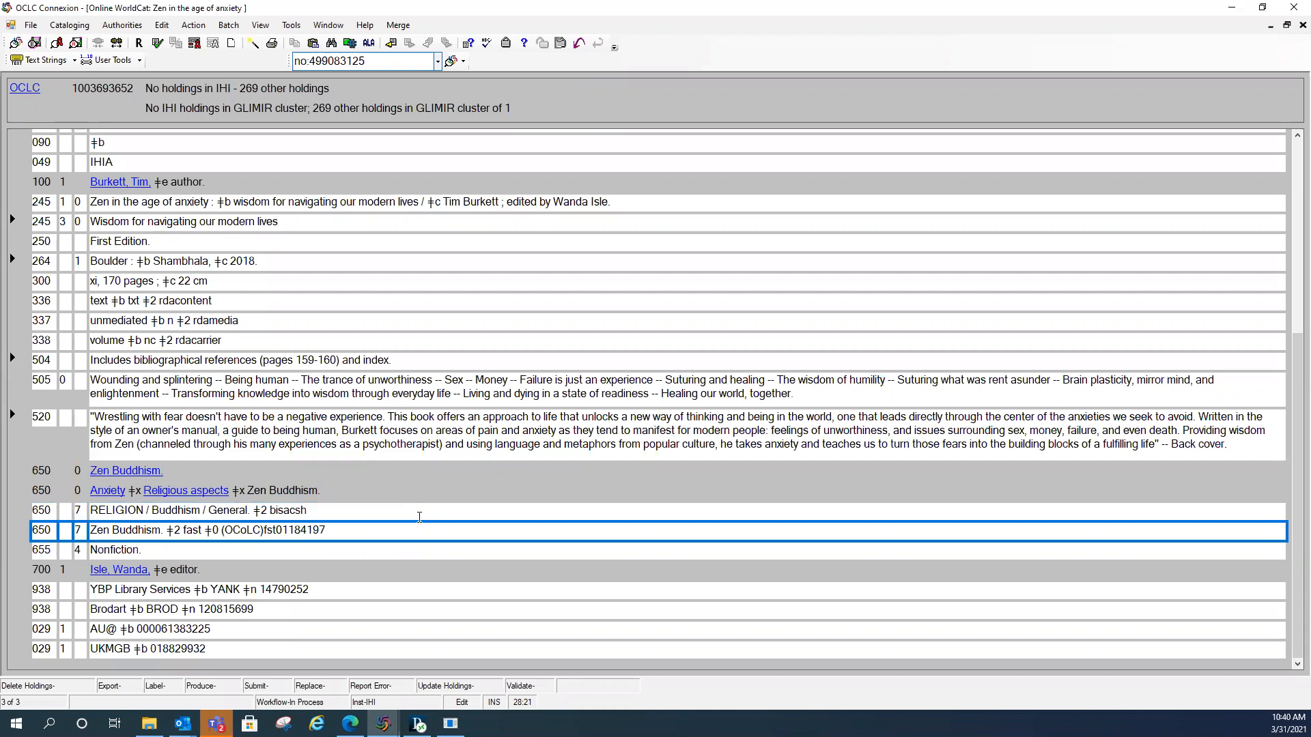
{"action": "key", "text": "Down"}
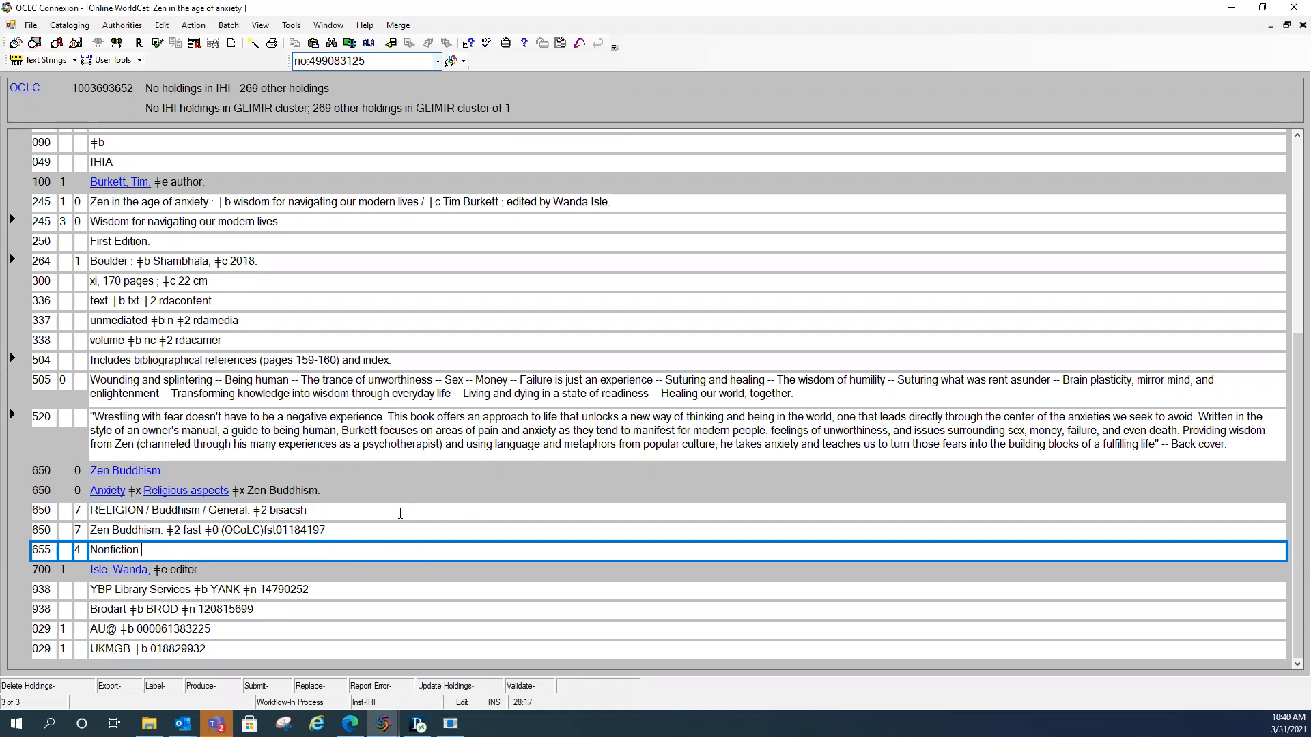
{"action": "left_click", "coordinate": [400, 514]}
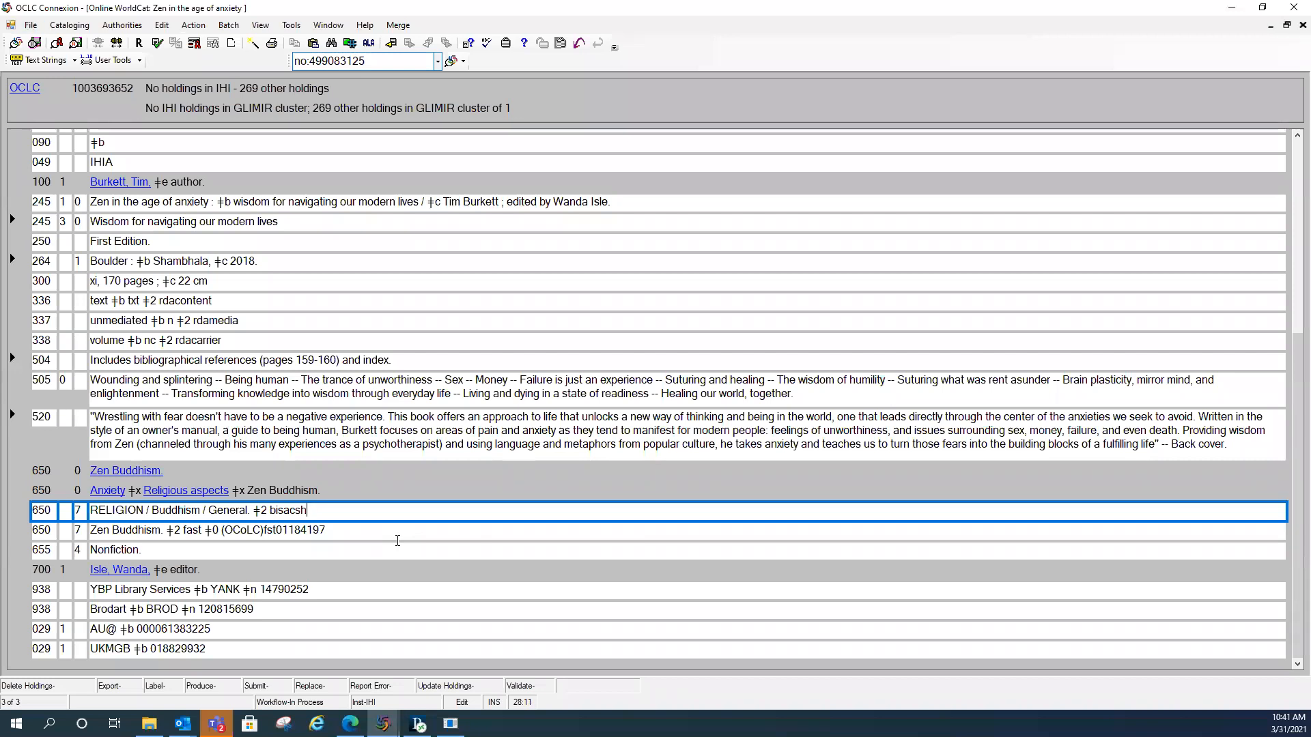
{"action": "key", "text": "ctrl+d"}
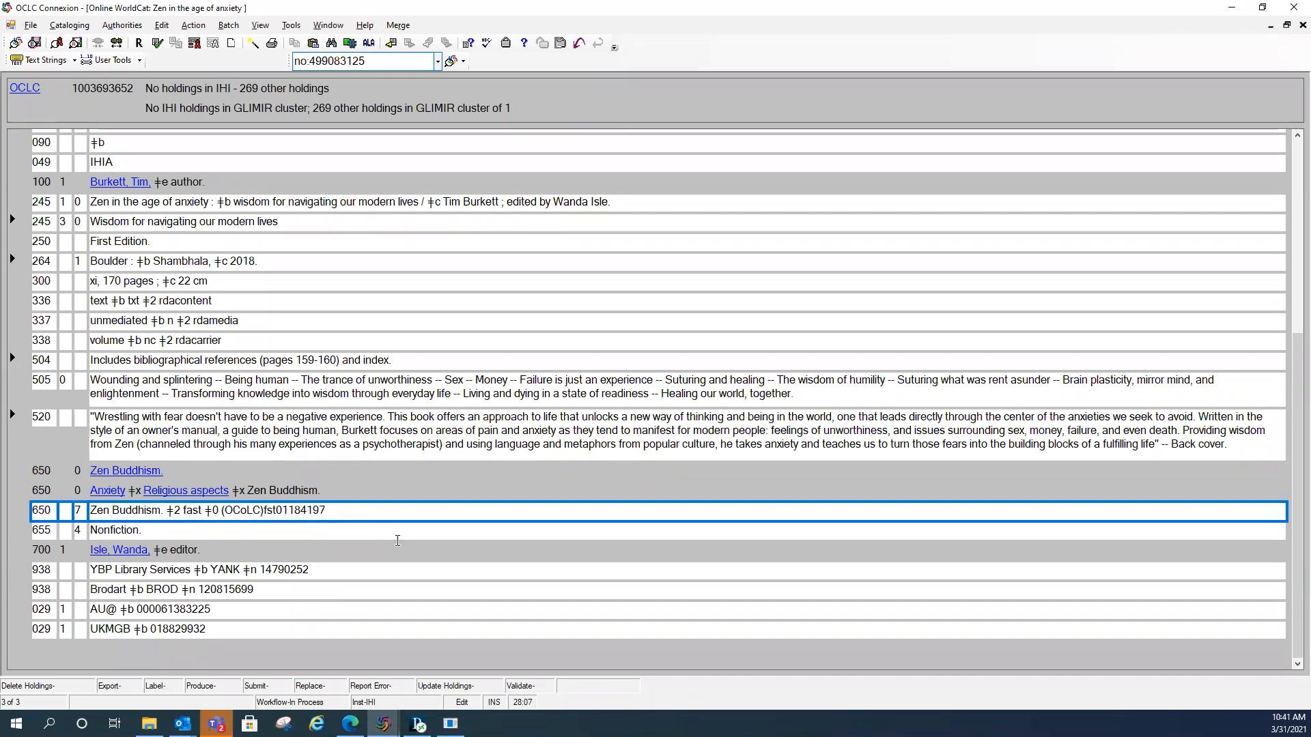
{"action": "key", "text": "ctrl+d"}
{"action": "key", "text": "ctrl+d"}
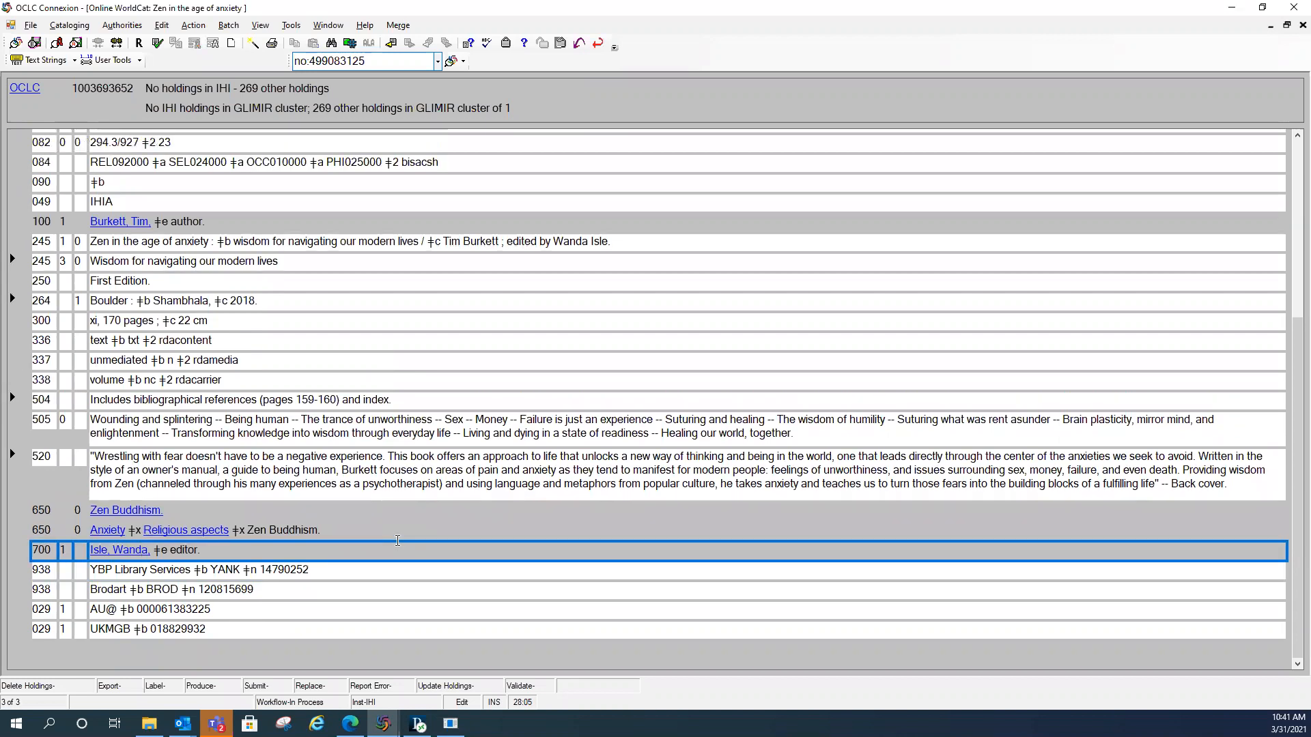
Step: Move the 650 Anxiety heading above the Zen Buddhism heading and return it to its place below
{"action": "left_click", "coordinate": [409, 486]}
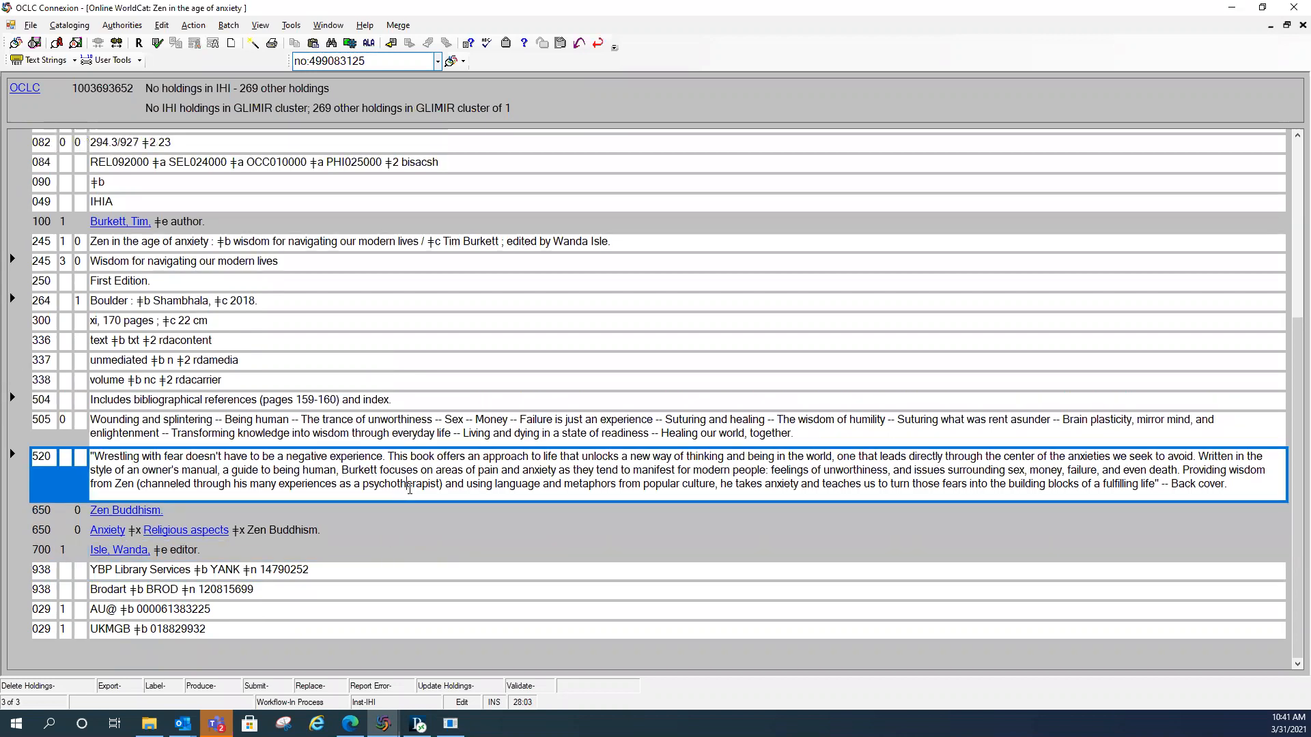
{"action": "key", "text": "Down"}
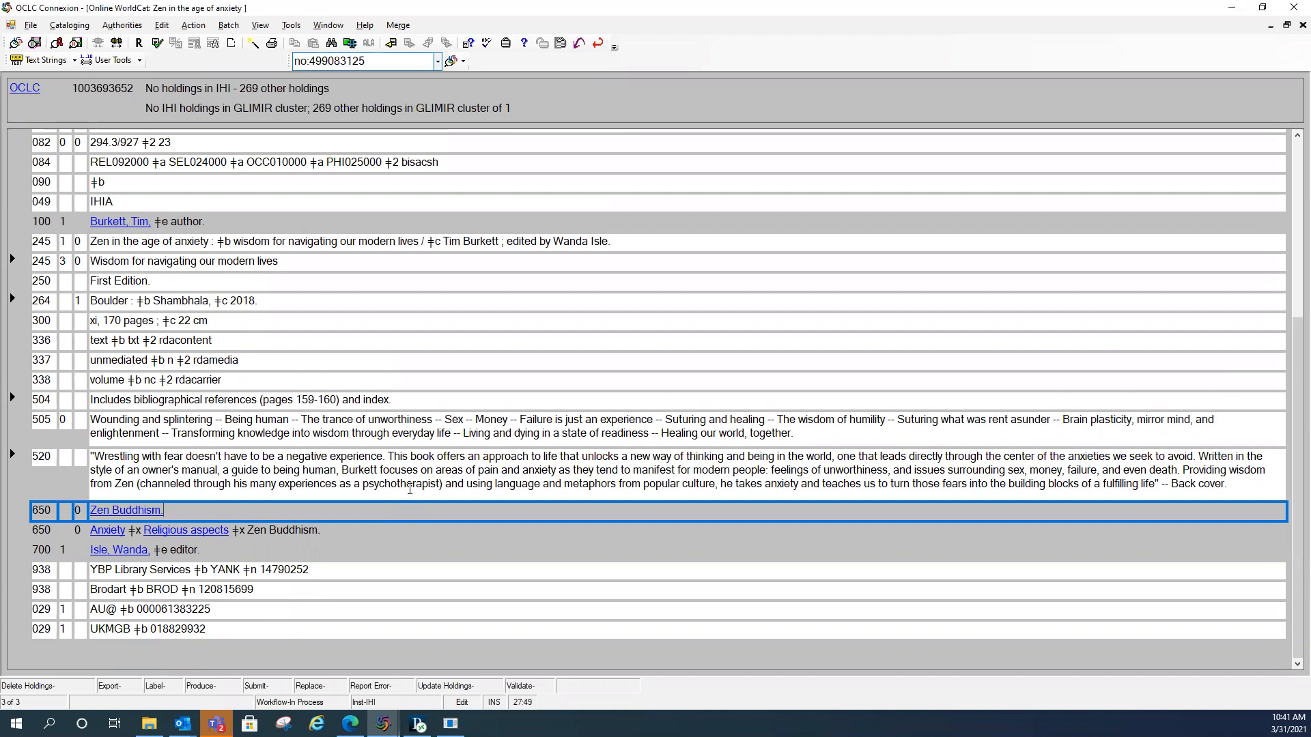
{"action": "key", "text": "Down"}
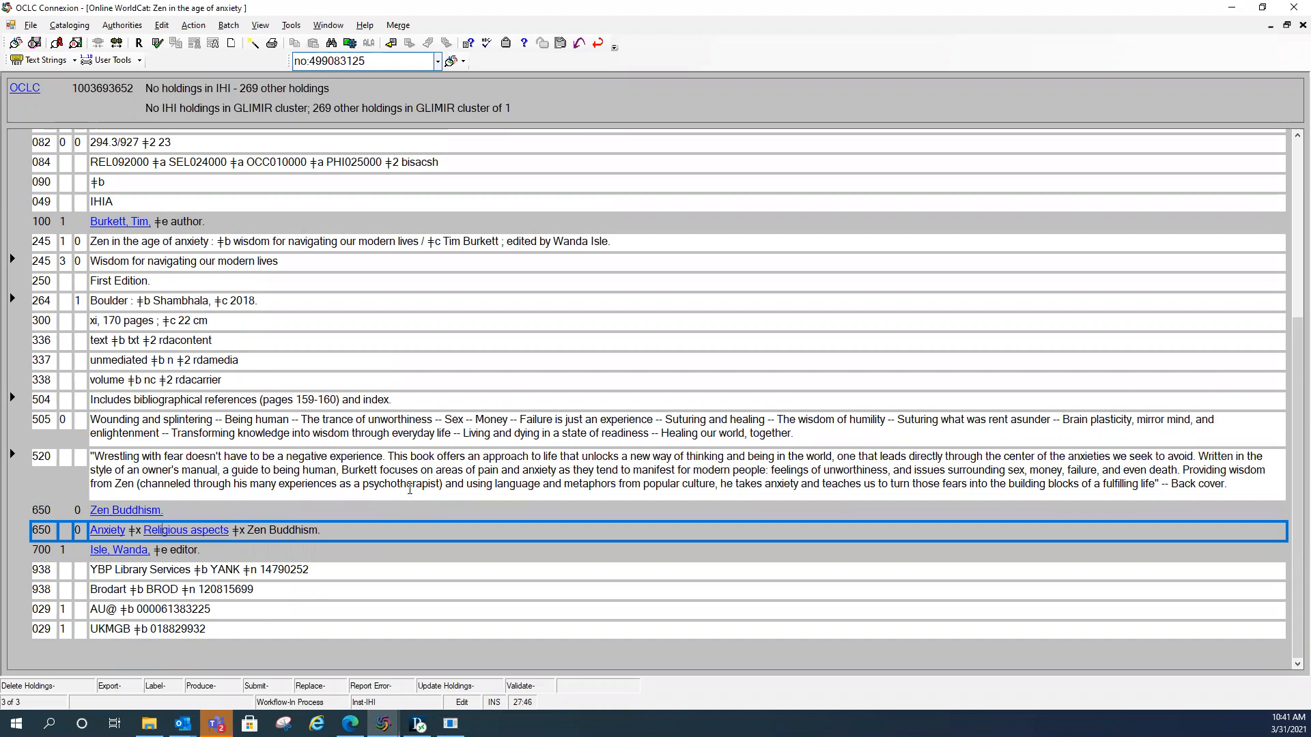
{"action": "key", "text": "ctrl+shift+Up"}
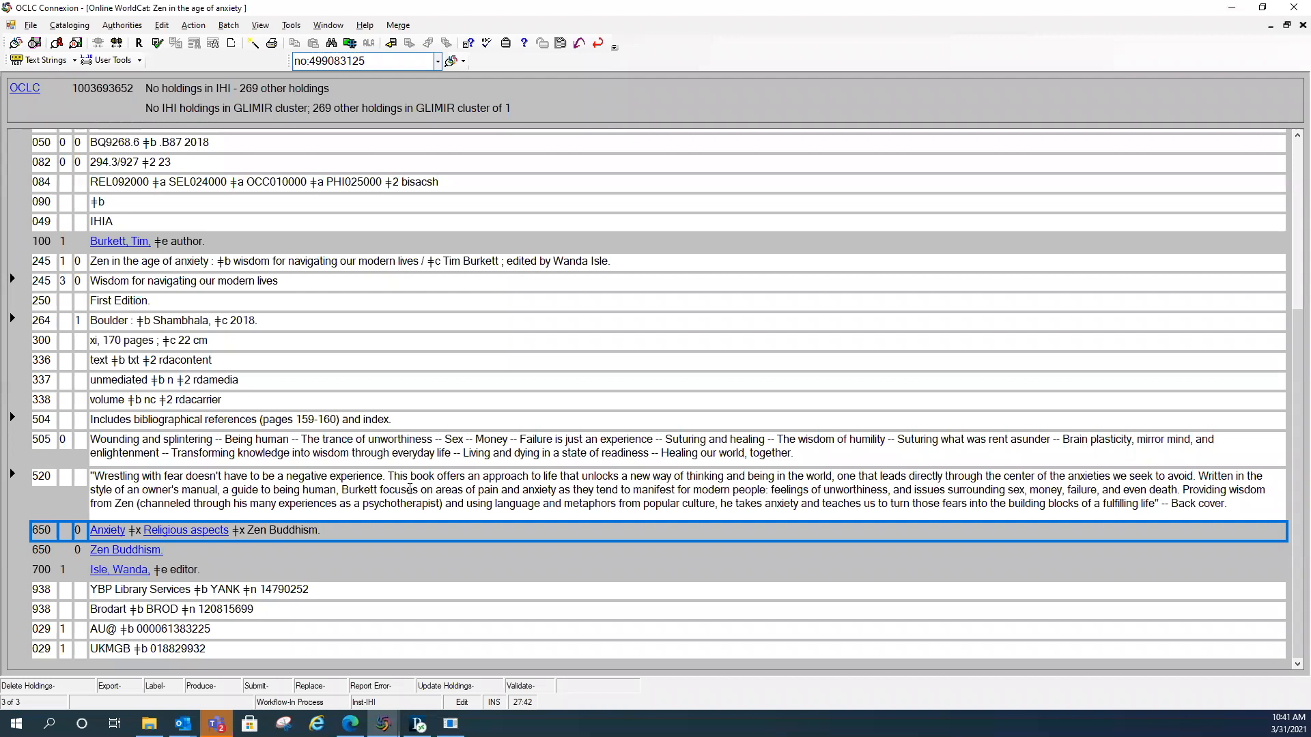
{"action": "key", "text": "ctrl+shift+Down"}
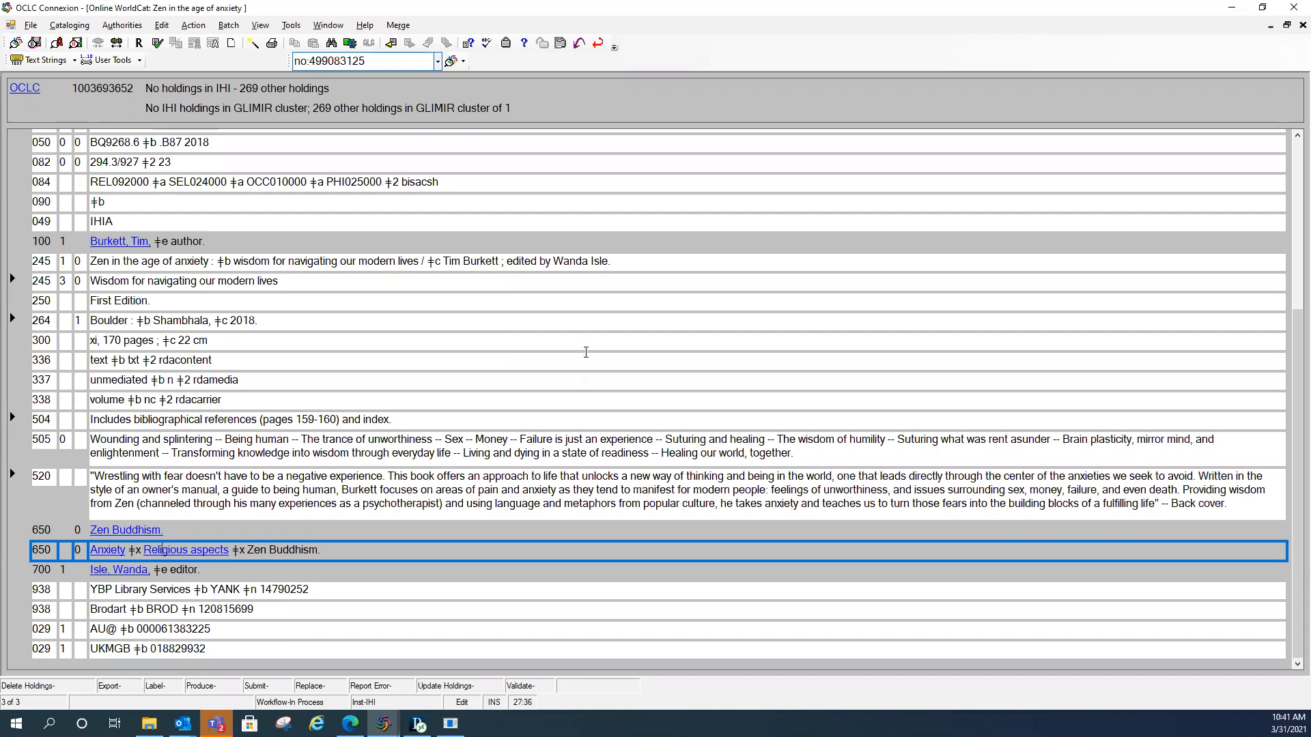
Step: Check the Lang code among the record's fixed fields and open the OCLC documentation for the Form element
{"action": "scroll", "coordinate": [589, 376], "scroll_direction": "up", "scroll_amount": 3}
{"action": "scroll", "coordinate": [590, 386], "scroll_direction": "up", "scroll_amount": 3}
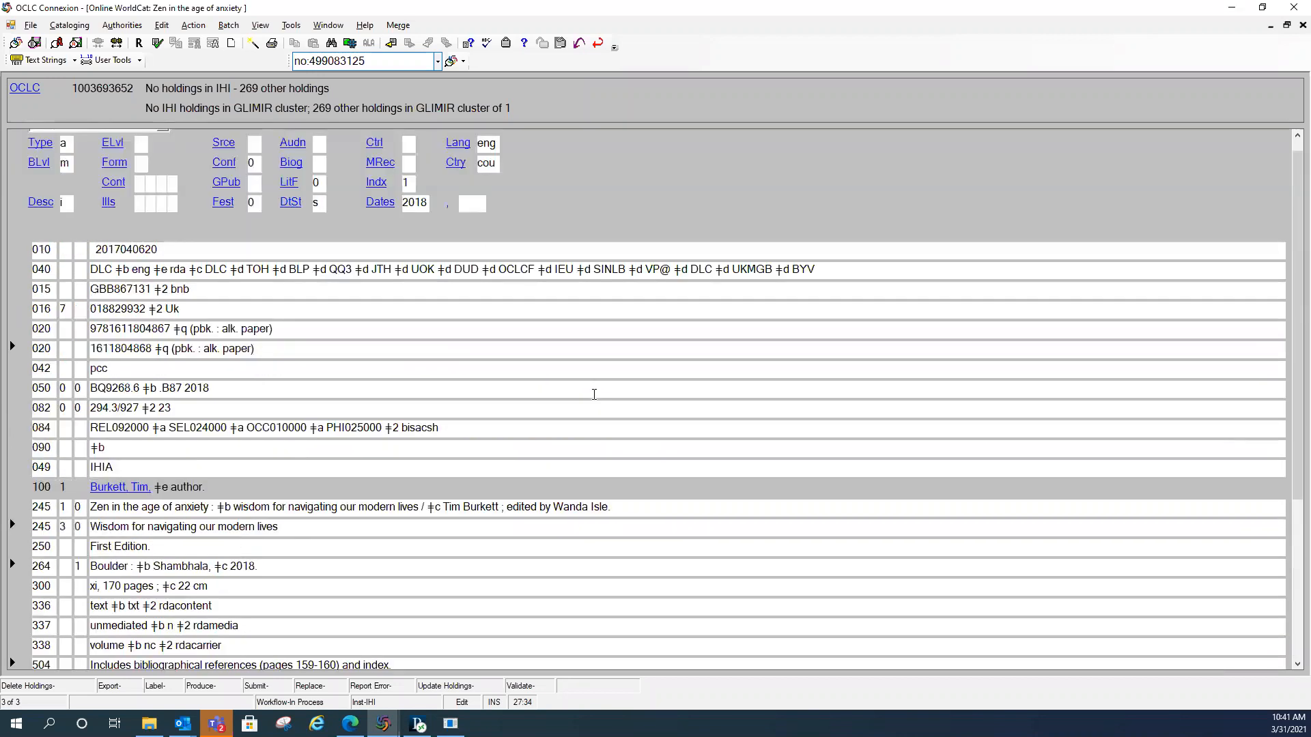
{"action": "scroll", "coordinate": [430, 507], "scroll_direction": "down", "scroll_amount": 6}
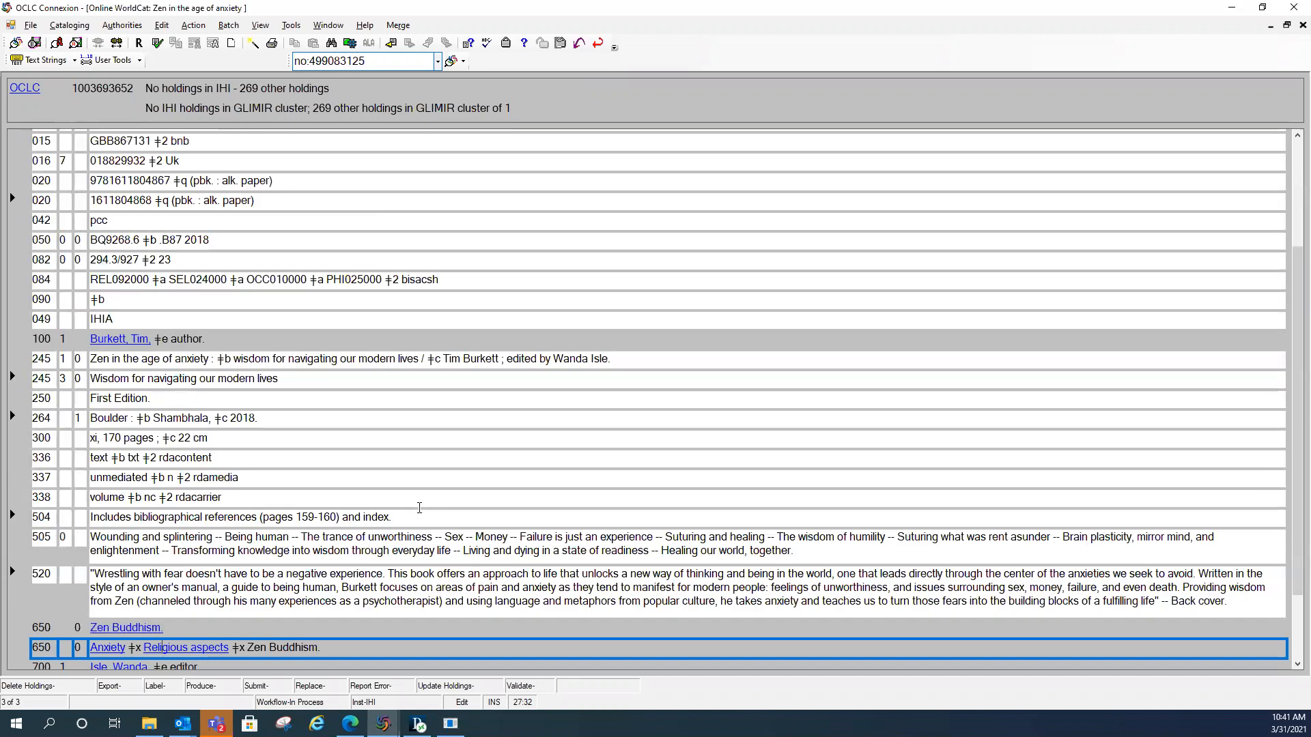
{"action": "scroll", "coordinate": [437, 501], "scroll_direction": "up", "scroll_amount": 6}
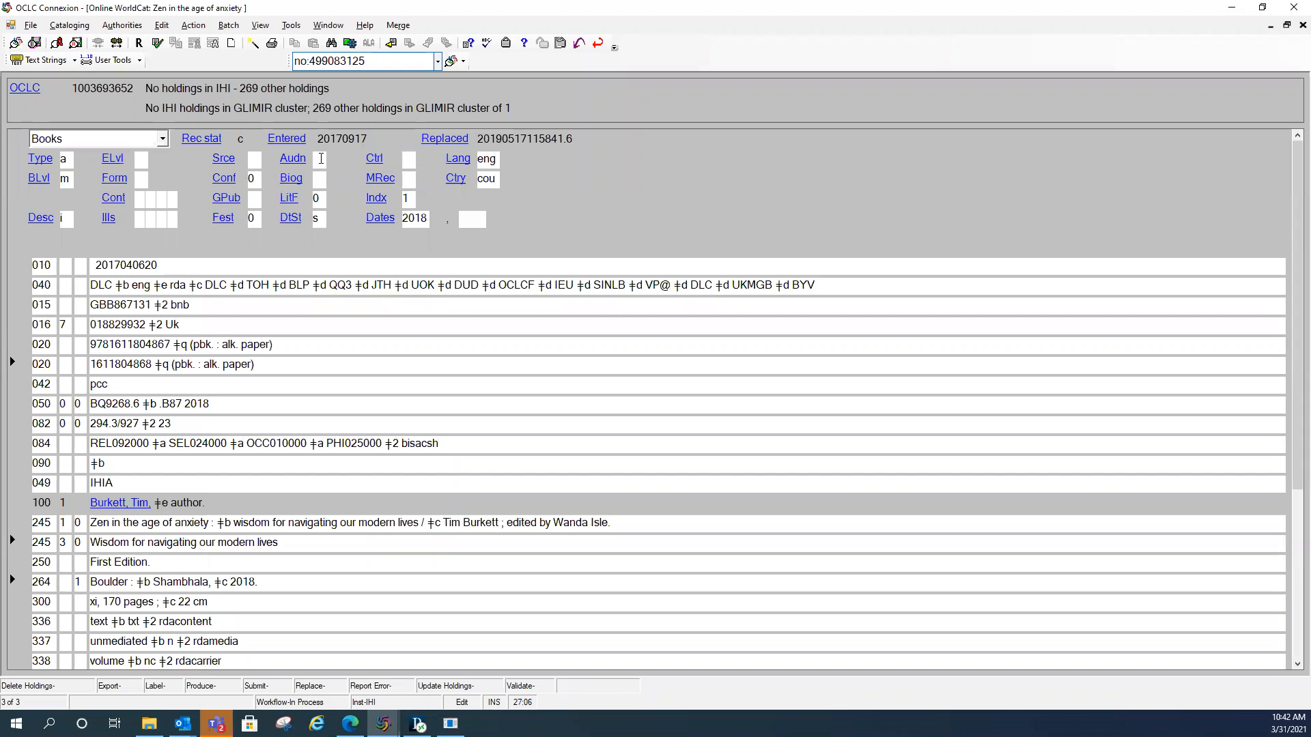
{"action": "left_click", "coordinate": [481, 158]}
{"action": "left_click", "coordinate": [113, 180]}
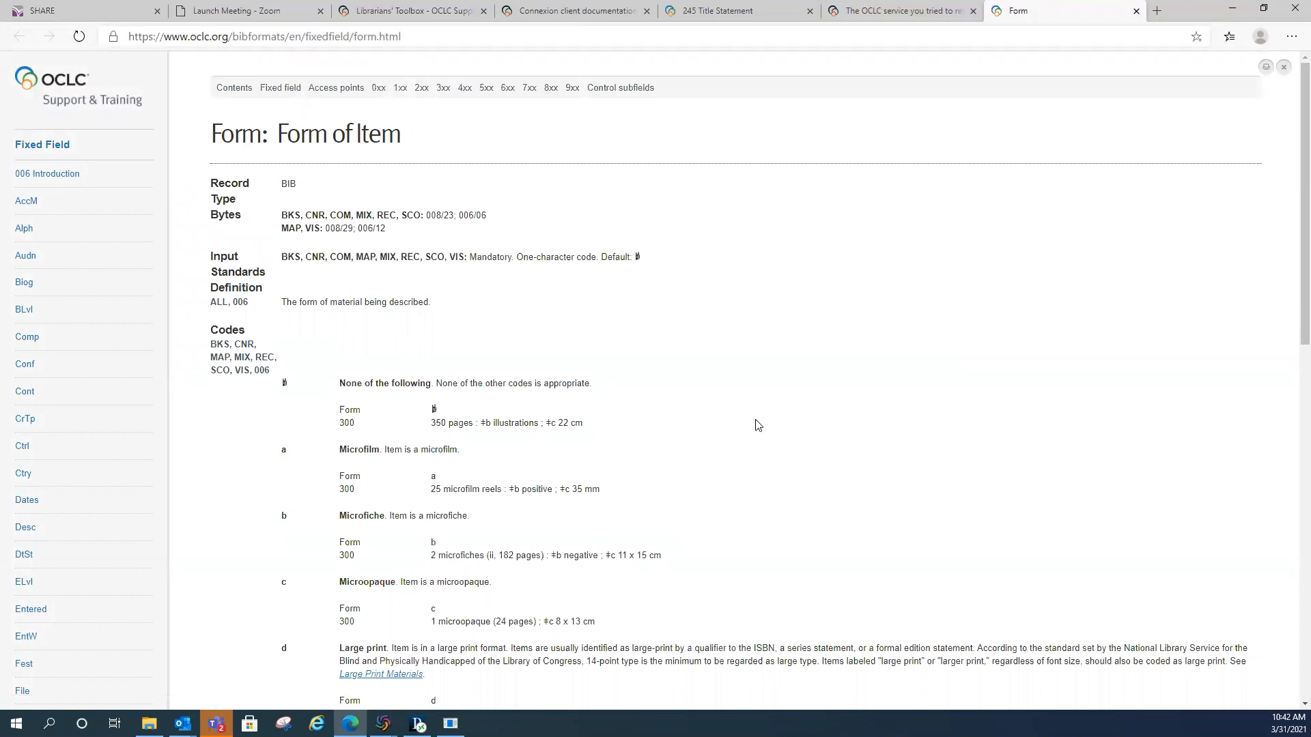
Step: Examine the Form of Item codes, including blank, large print, online and direct electronic, and return to the record
{"action": "scroll", "coordinate": [726, 439], "scroll_direction": "down", "scroll_amount": 3}
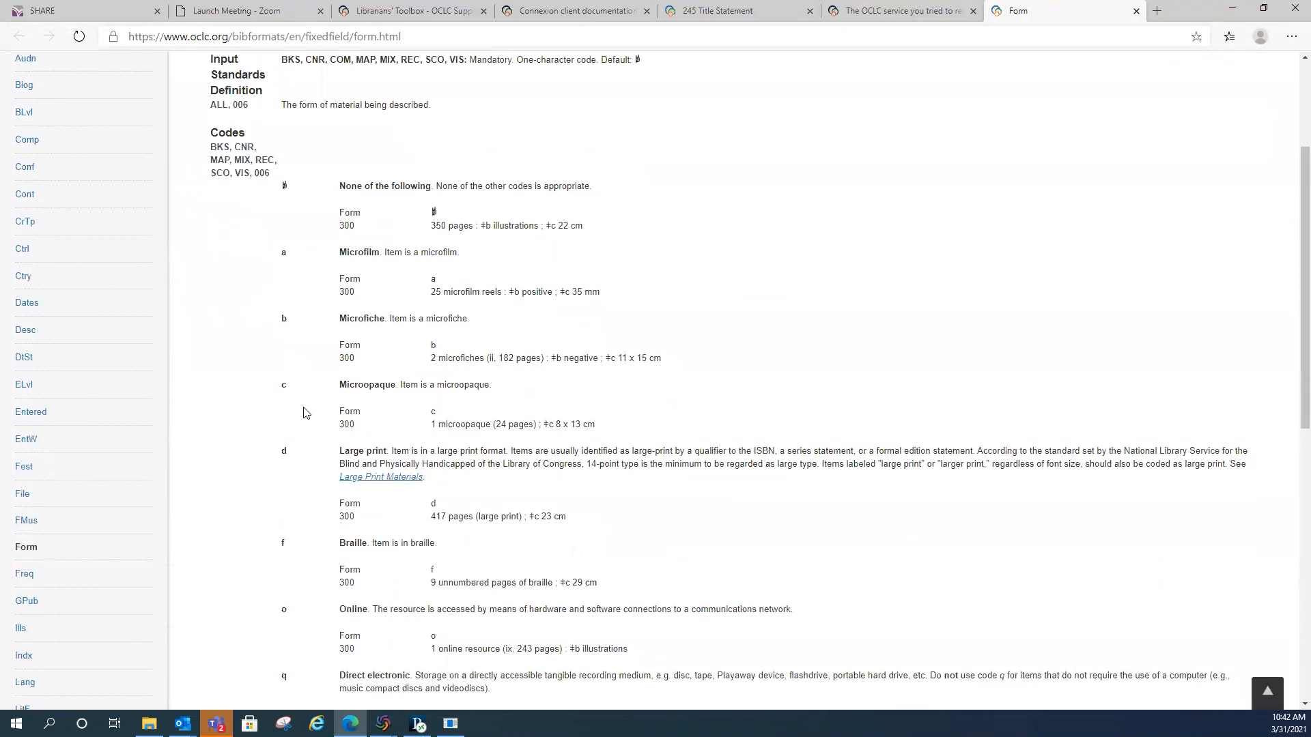
{"action": "scroll", "coordinate": [278, 341], "scroll_direction": "down", "scroll_amount": 4}
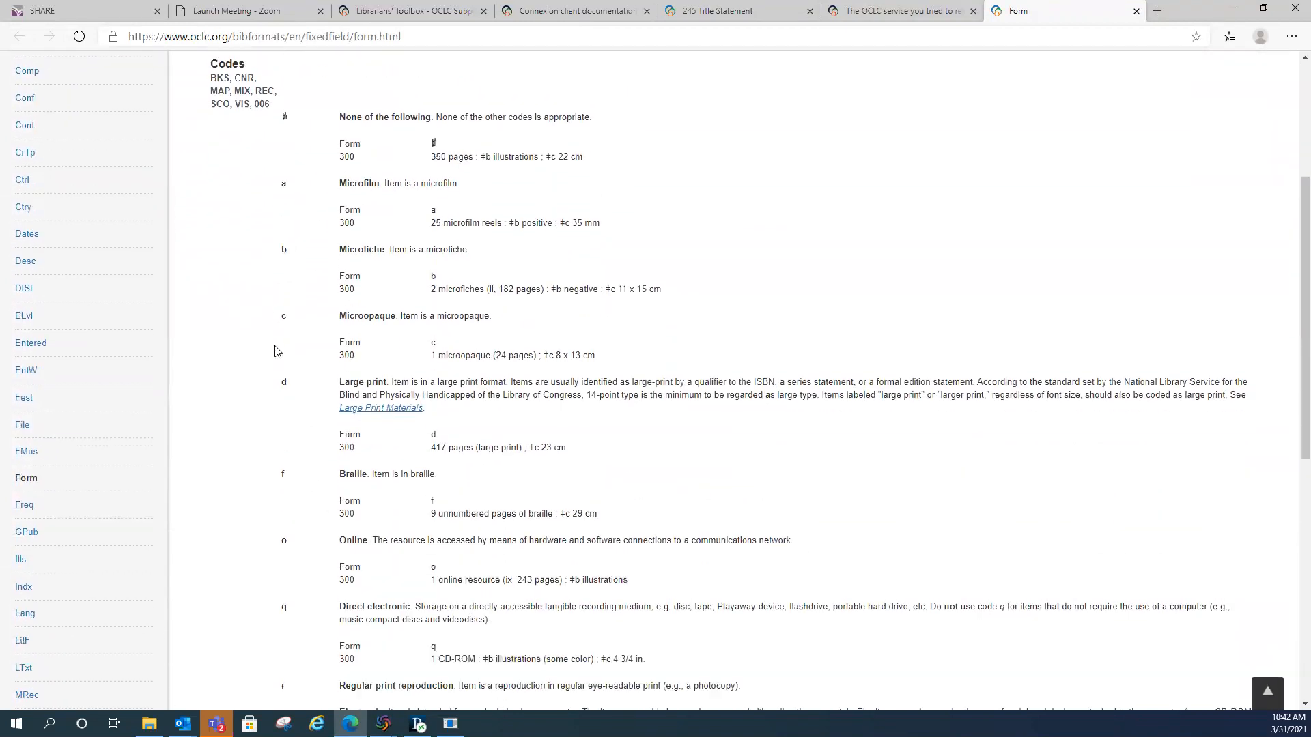
{"action": "scroll", "coordinate": [273, 355], "scroll_direction": "down", "scroll_amount": 1}
{"action": "scroll", "coordinate": [273, 358], "scroll_direction": "up", "scroll_amount": 3}
{"action": "scroll", "coordinate": [271, 361], "scroll_direction": "up", "scroll_amount": 1}
{"action": "scroll", "coordinate": [273, 365], "scroll_direction": "up", "scroll_amount": 1}
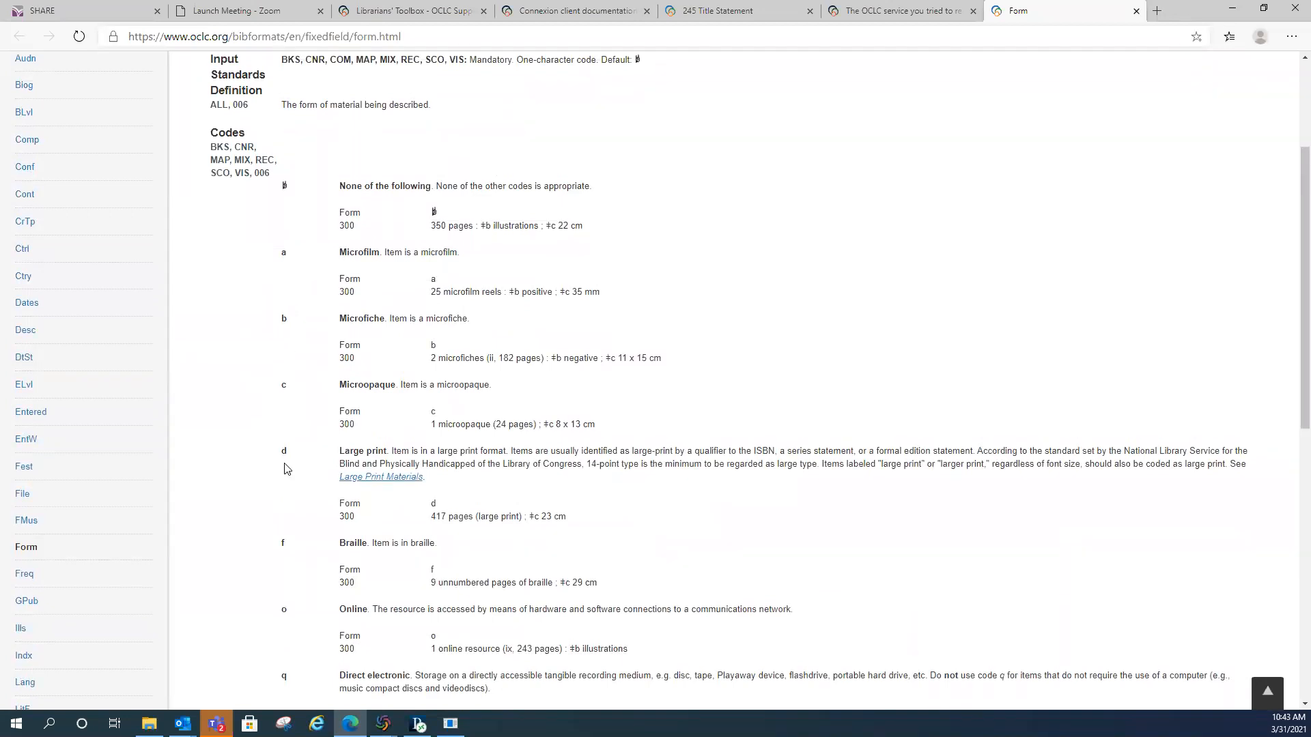
{"action": "scroll", "coordinate": [282, 577], "scroll_direction": "down", "scroll_amount": 2}
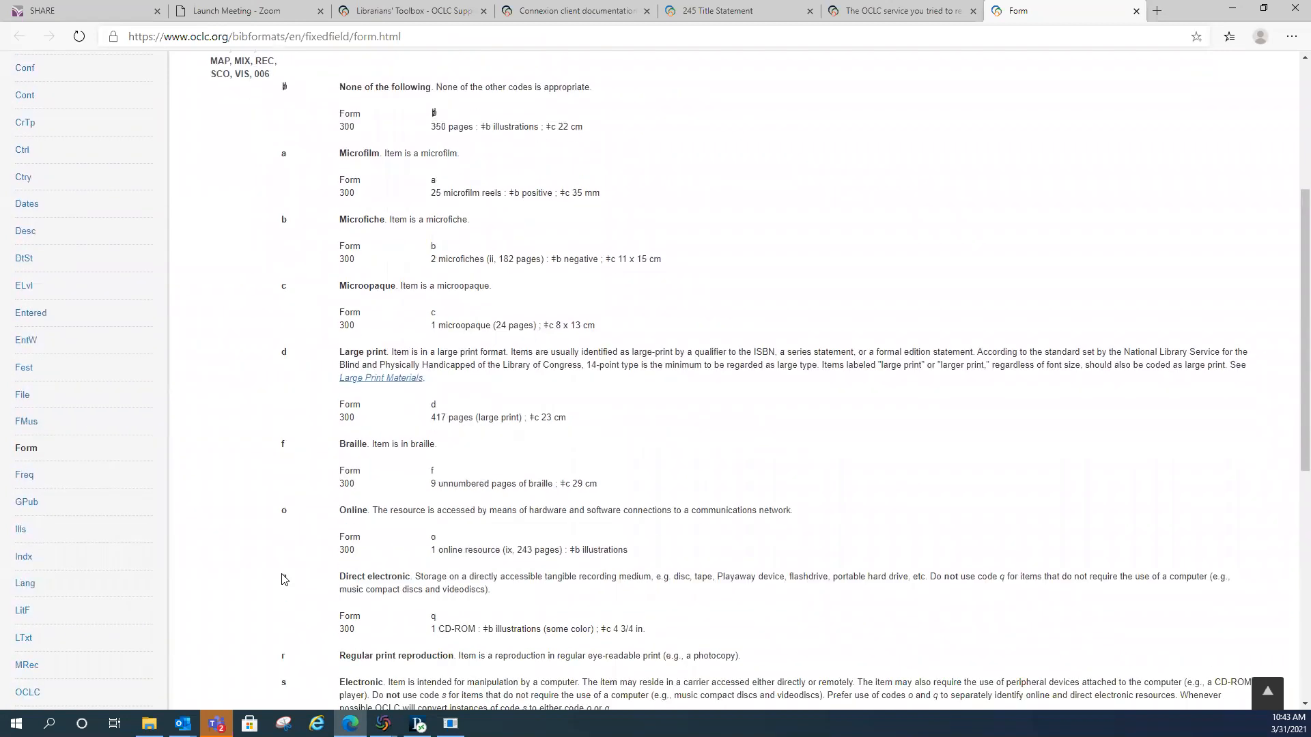
{"action": "scroll", "coordinate": [283, 575], "scroll_direction": "down", "scroll_amount": 1}
{"action": "scroll", "coordinate": [283, 573], "scroll_direction": "up", "scroll_amount": 1}
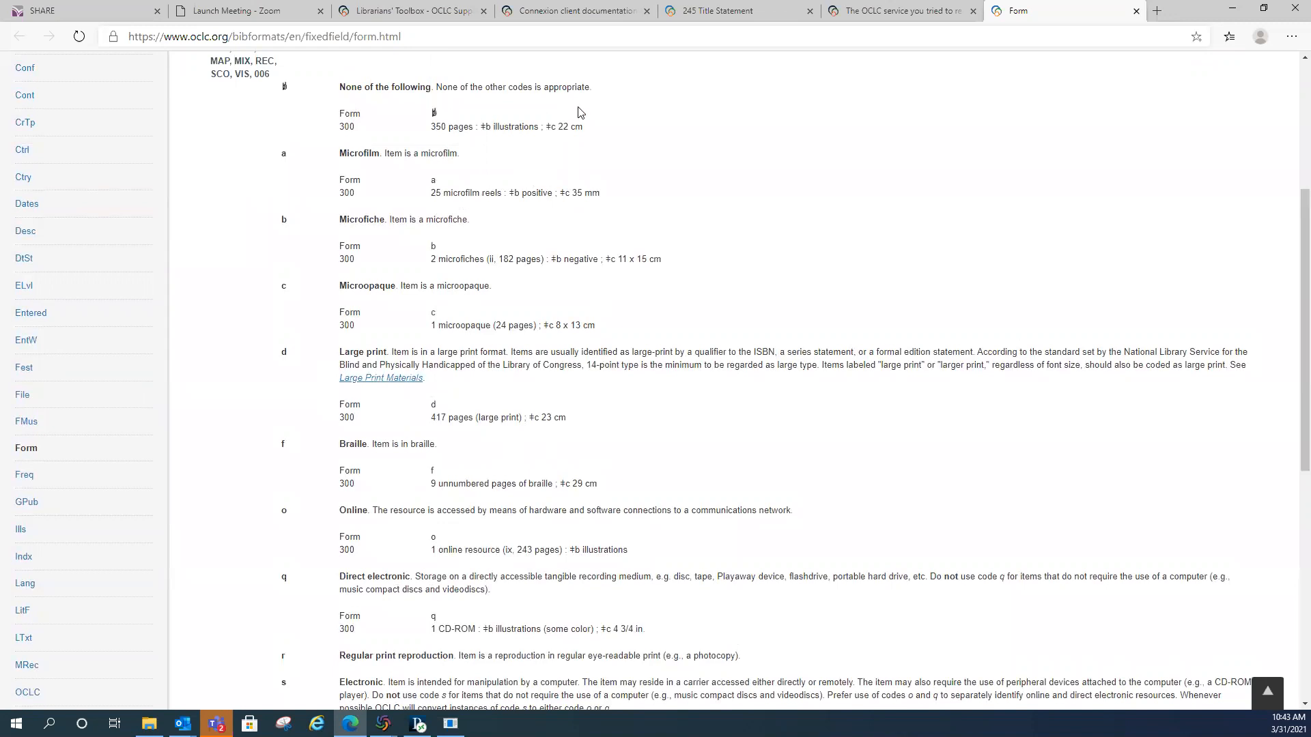
{"action": "left_click", "coordinate": [1137, 12]}
{"action": "left_click", "coordinate": [1232, 8]}
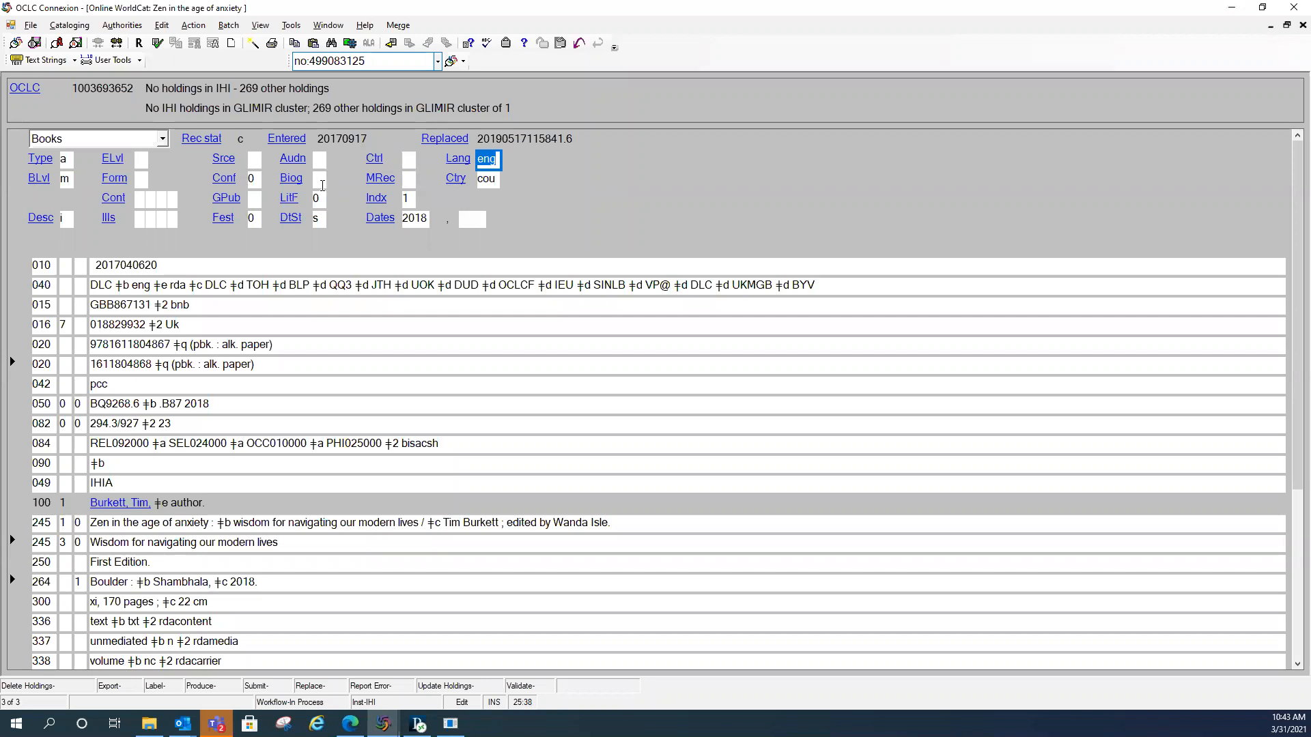
Step: Check the Ctry code against the place of publication in the 264 field, and review the bibliographical references note in the 504
{"action": "left_click", "coordinate": [487, 180]}
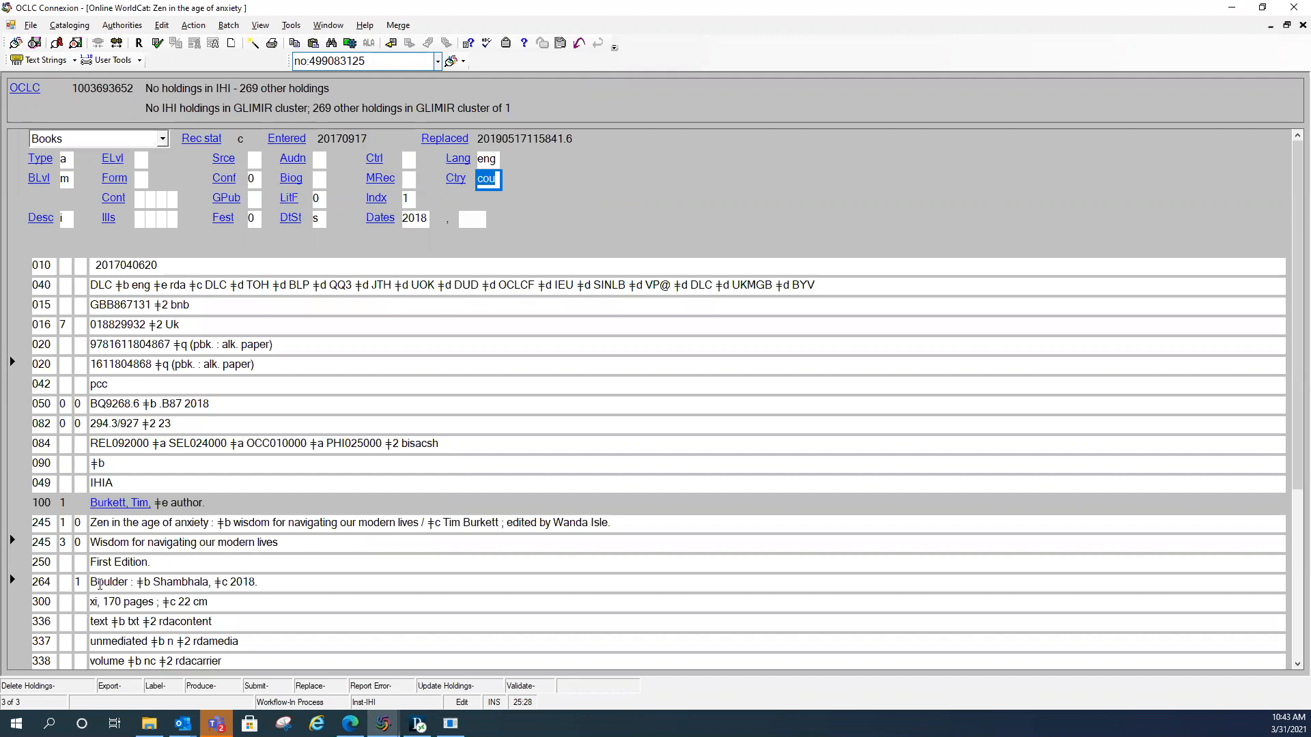
{"action": "left_click_drag", "start_coordinate": [93, 581], "coordinate": [126, 584]}
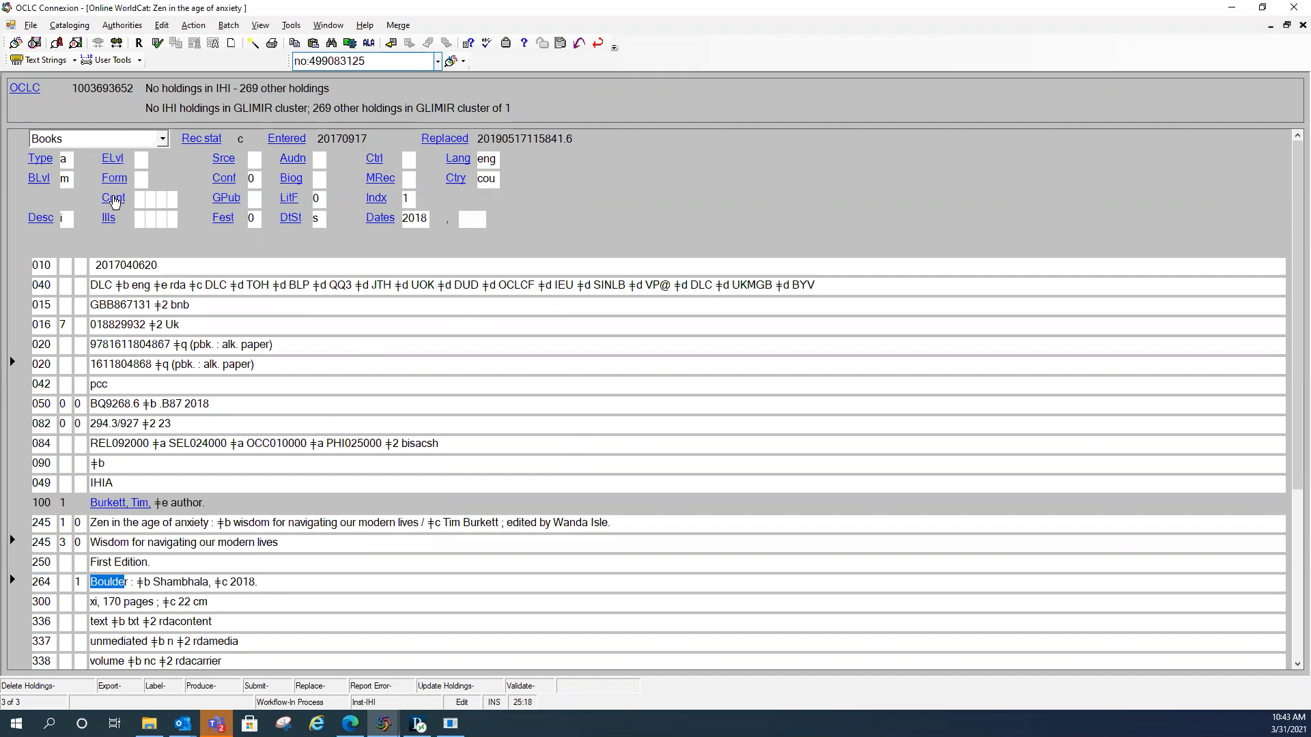
{"action": "scroll", "coordinate": [307, 527], "scroll_direction": "down", "scroll_amount": 3}
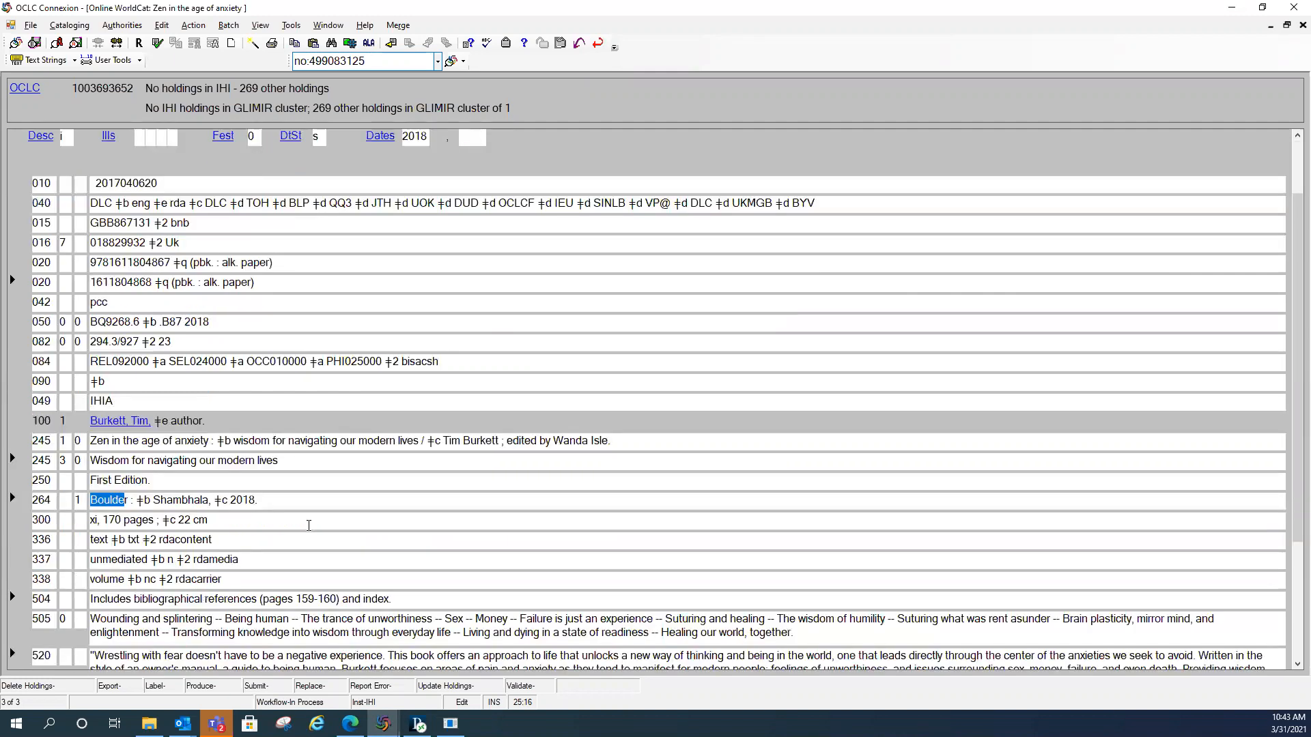
{"action": "left_click_drag", "start_coordinate": [135, 515], "coordinate": [241, 516]}
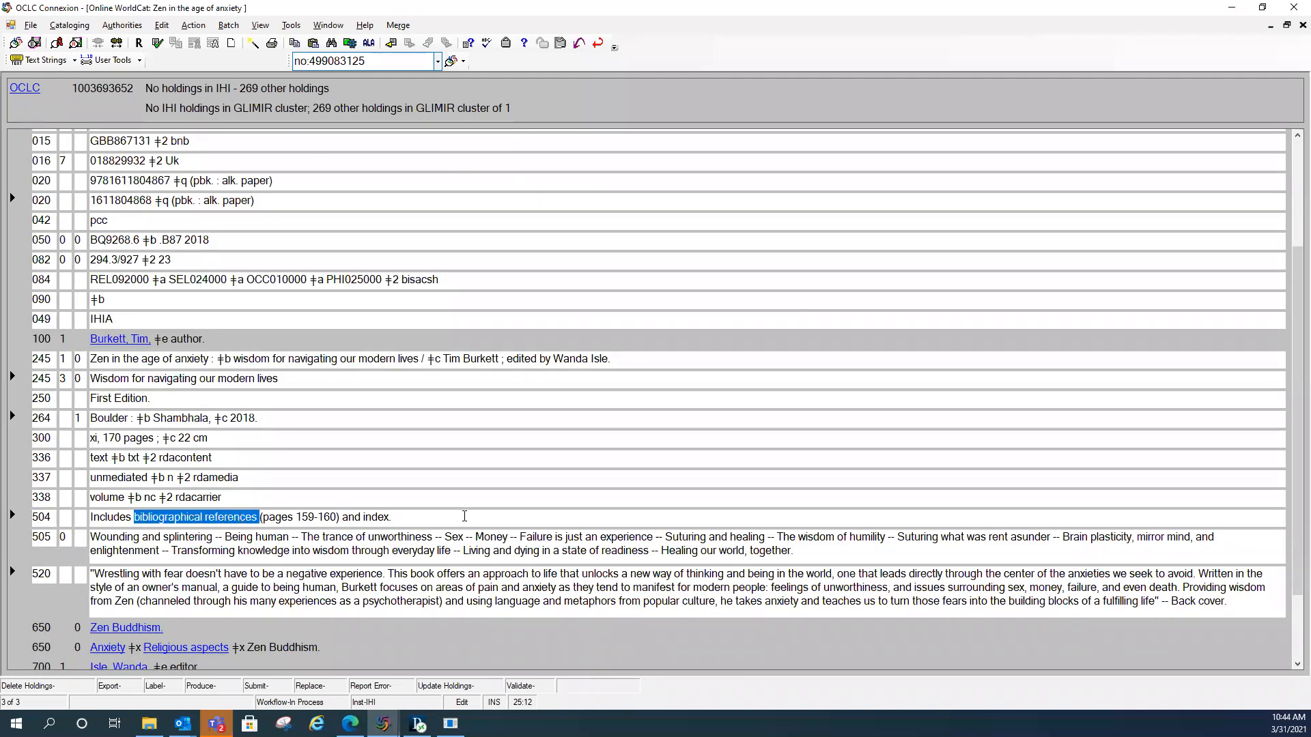
{"action": "scroll", "coordinate": [390, 495], "scroll_direction": "up", "scroll_amount": 3}
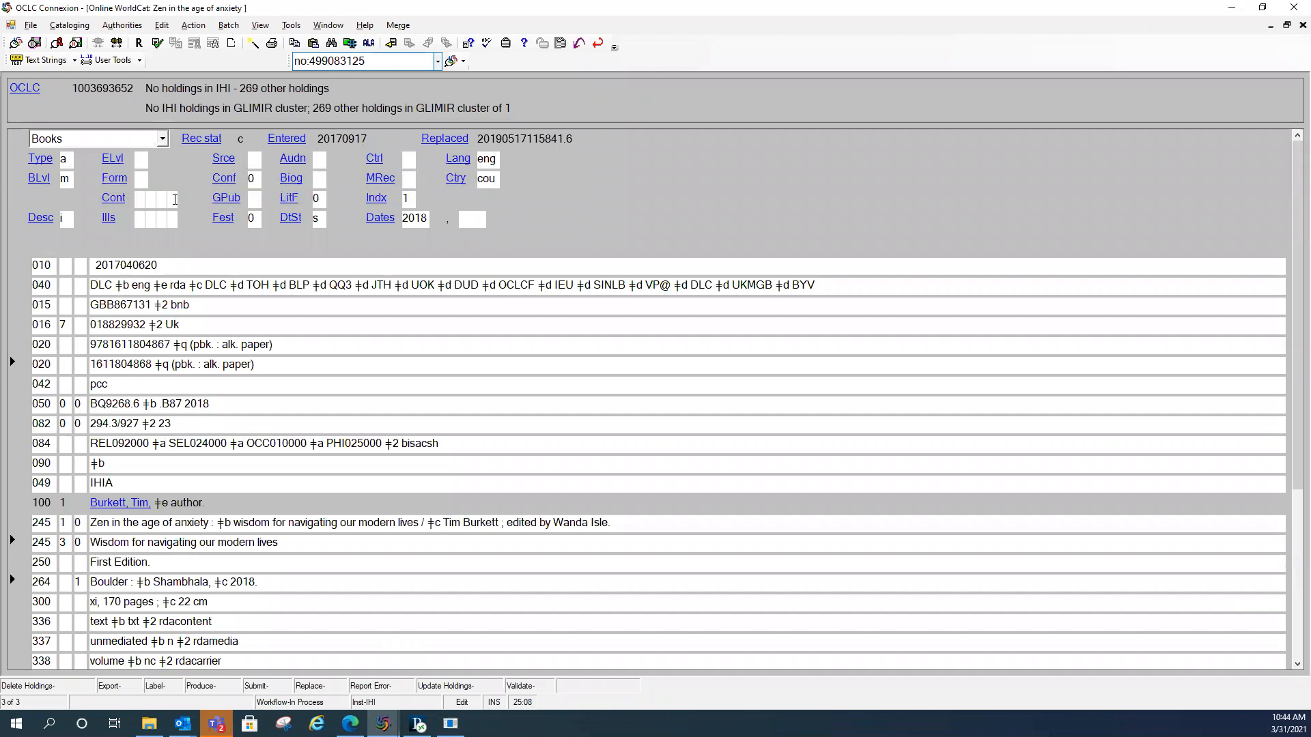
Step: Consult the OCLC documentation for the Cont element and set the first Cont code to b for bibliographies
{"action": "left_click", "coordinate": [113, 199]}
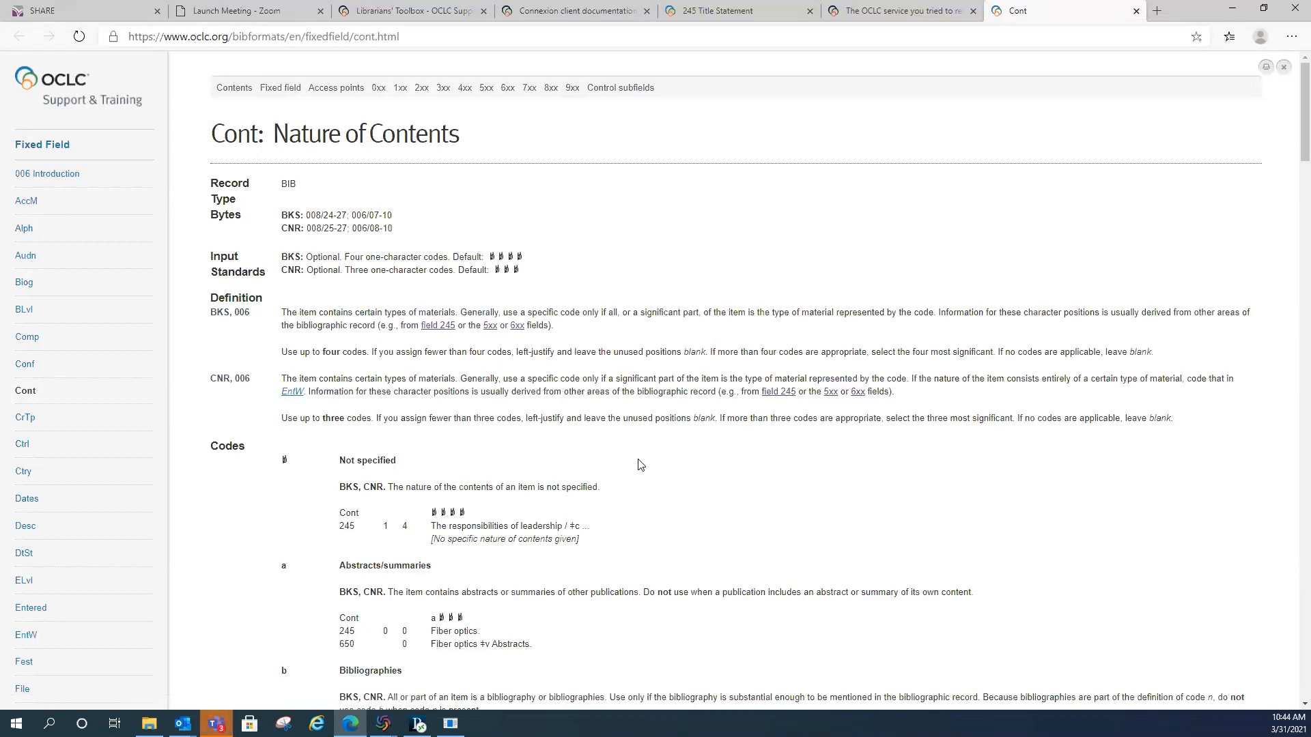
{"action": "scroll", "coordinate": [647, 447], "scroll_direction": "down", "scroll_amount": 3}
{"action": "scroll", "coordinate": [647, 447], "scroll_direction": "down", "scroll_amount": 3}
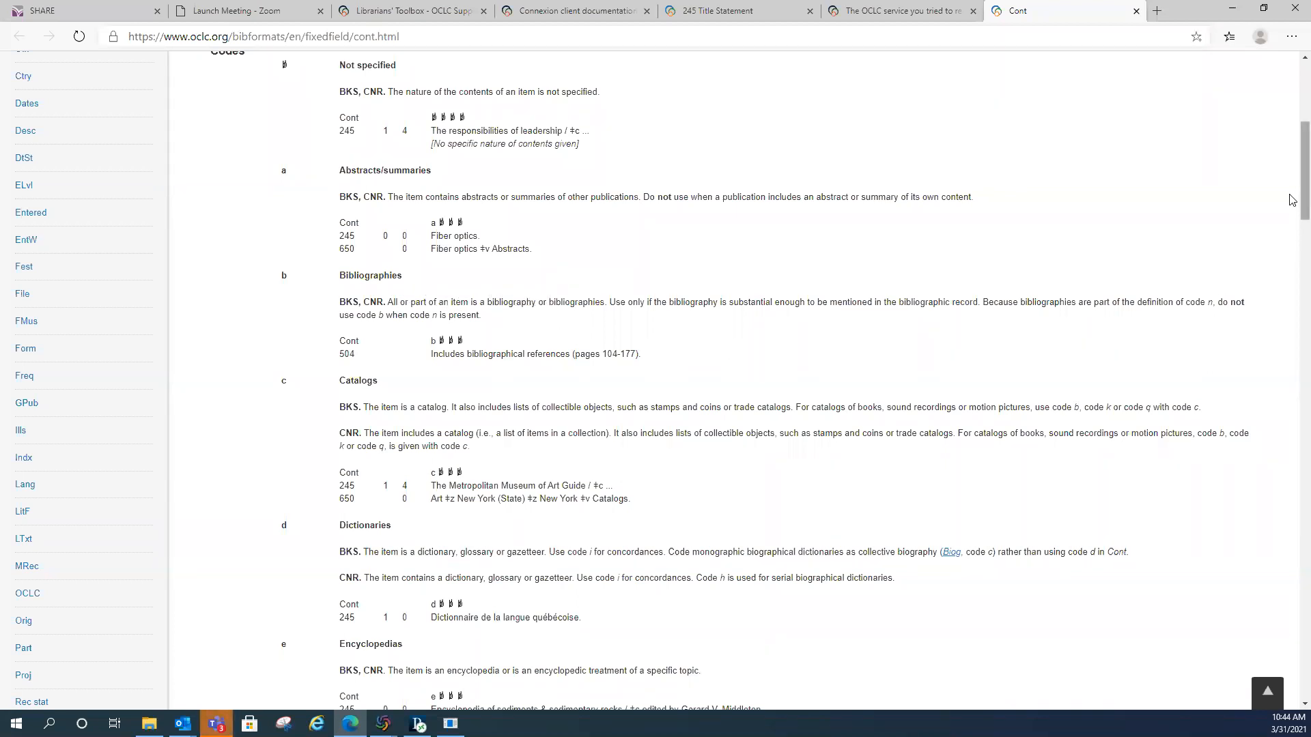
{"action": "left_click", "coordinate": [1232, 9]}
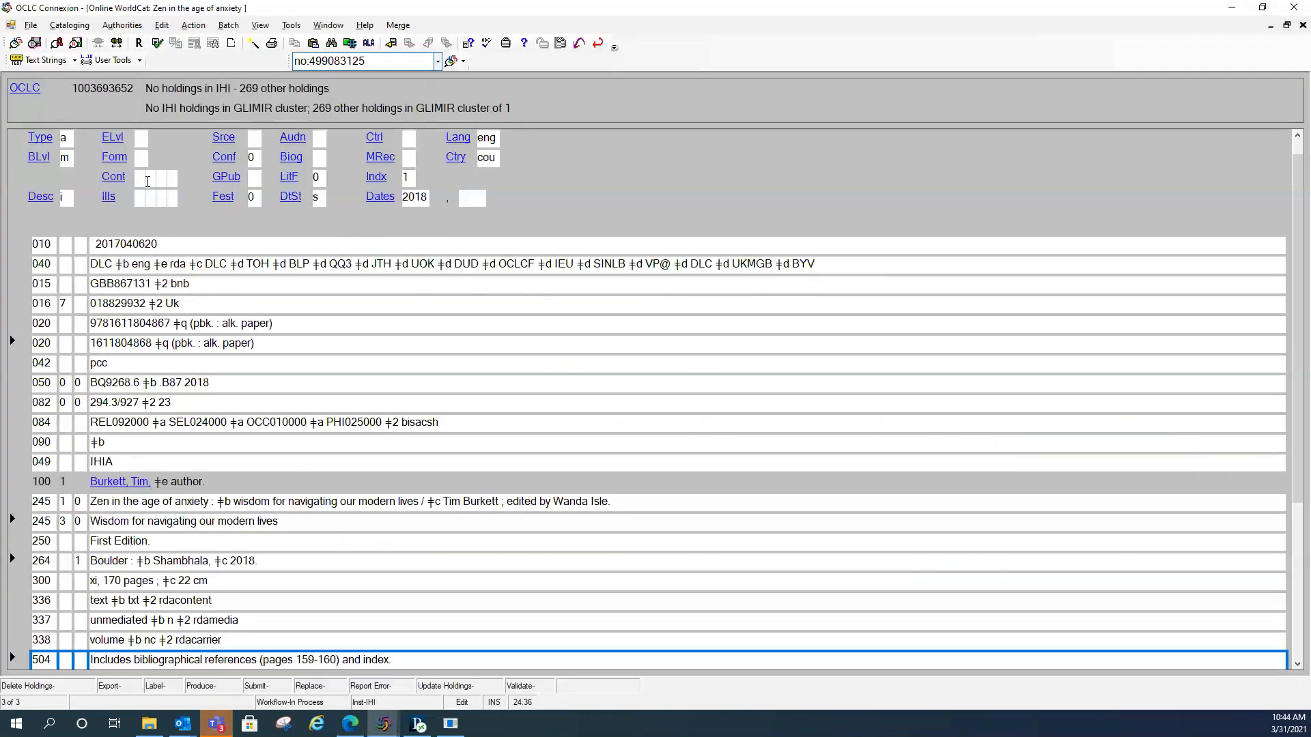
{"action": "left_click", "coordinate": [139, 179]}
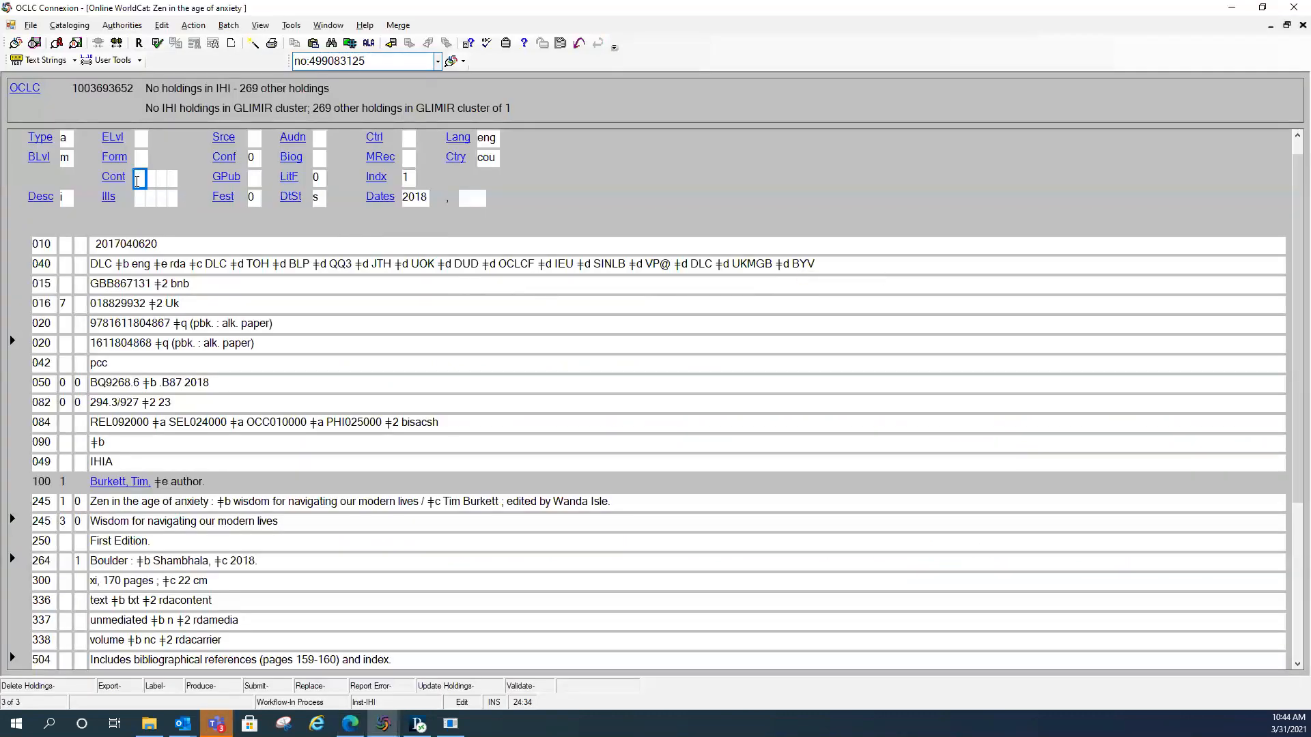
{"action": "type", "text": "b"}
Step: Check the GPub, LitF, Indx and Desc fixed-field codes and the physical description in the 300 field
{"action": "left_click", "coordinate": [255, 177]}
{"action": "left_click", "coordinate": [316, 175]}
{"action": "left_click", "coordinate": [409, 179]}
{"action": "left_click", "coordinate": [67, 198]}
{"action": "left_click_drag", "start_coordinate": [95, 579], "coordinate": [347, 608]}
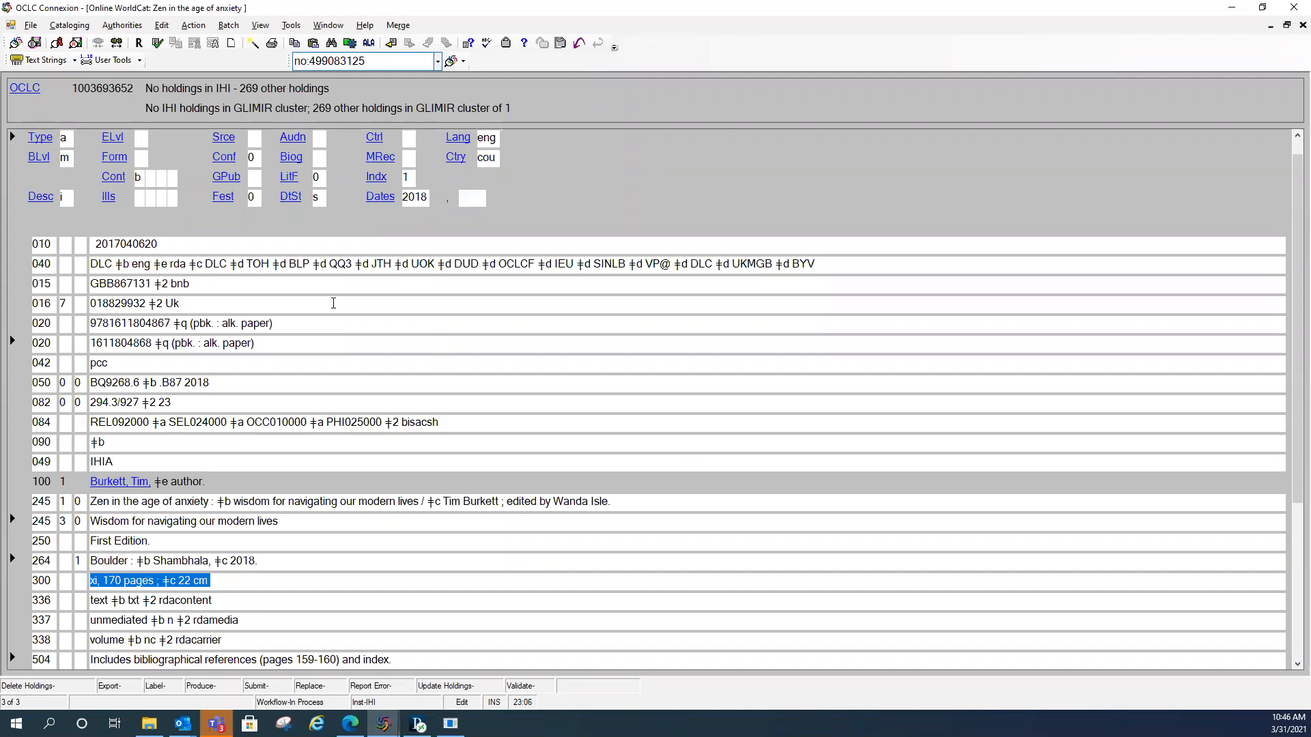
Step: Validate the edited record and close the validation results
{"action": "left_click", "coordinate": [161, 26]}
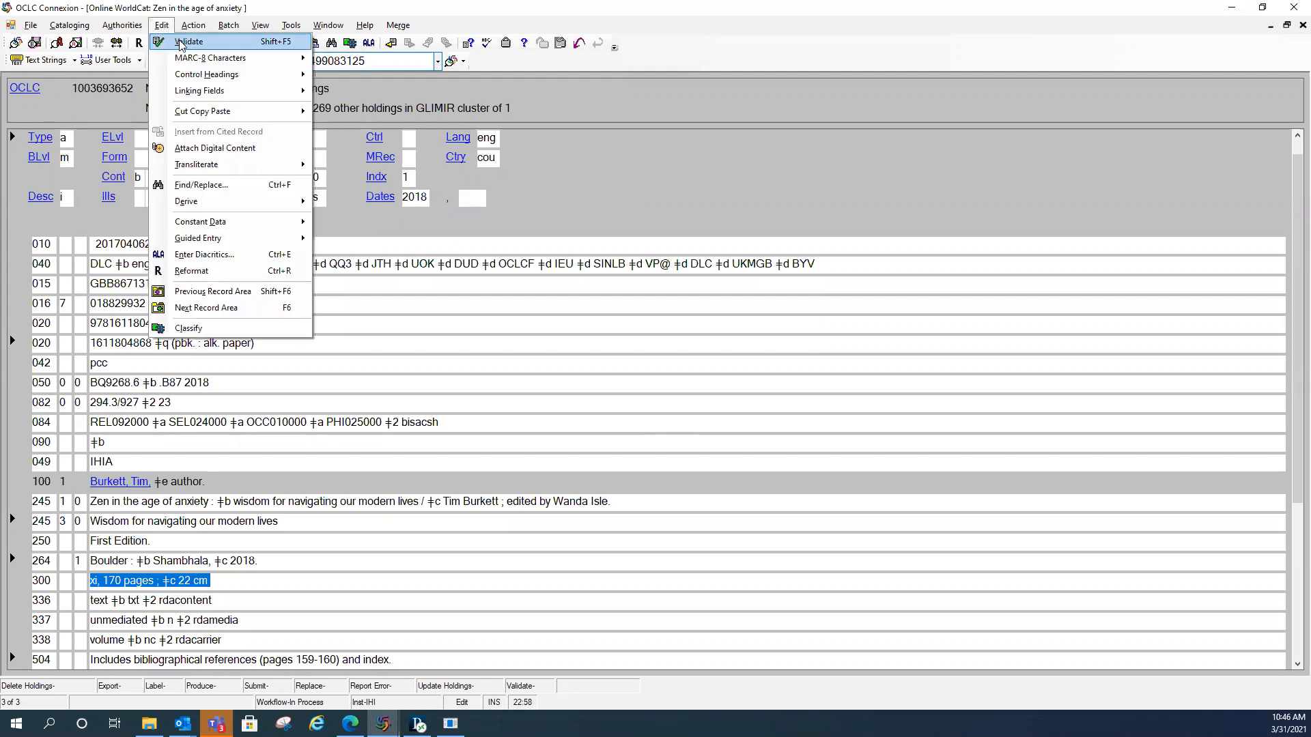
{"action": "left_click", "coordinate": [182, 42]}
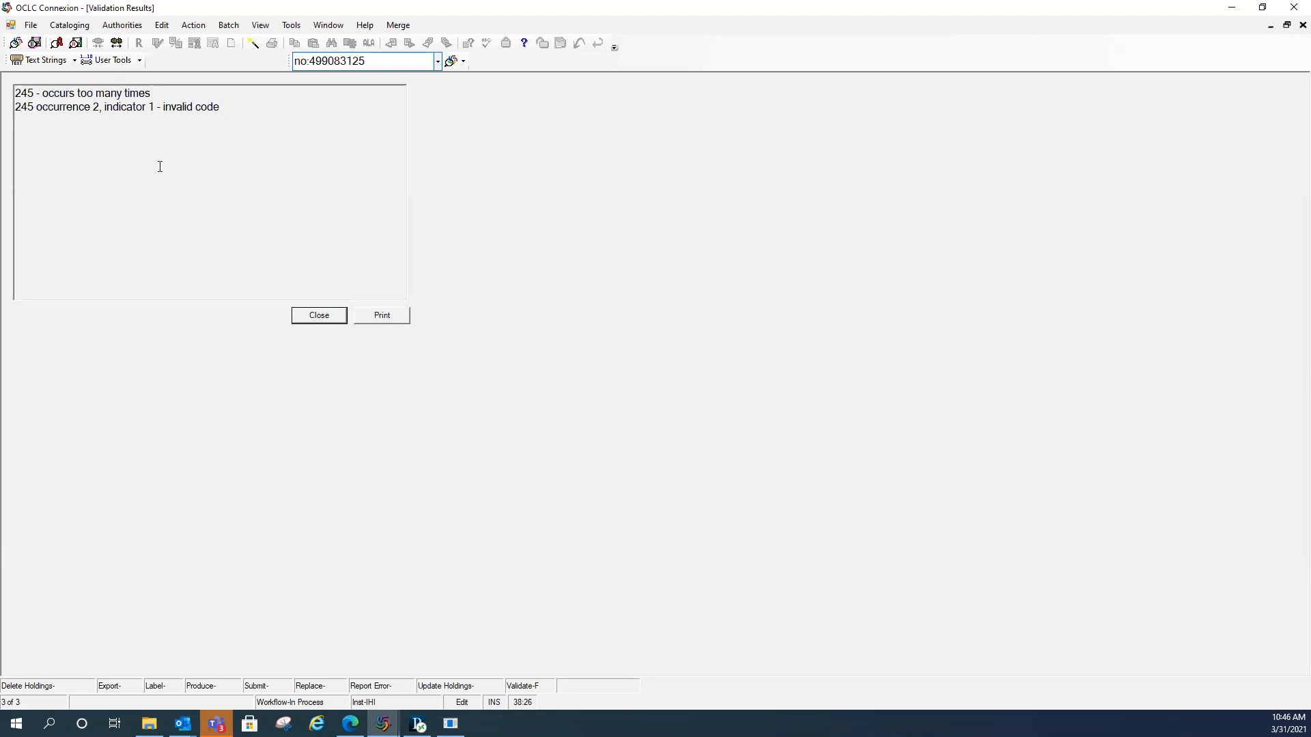
{"action": "left_click", "coordinate": [327, 317]}
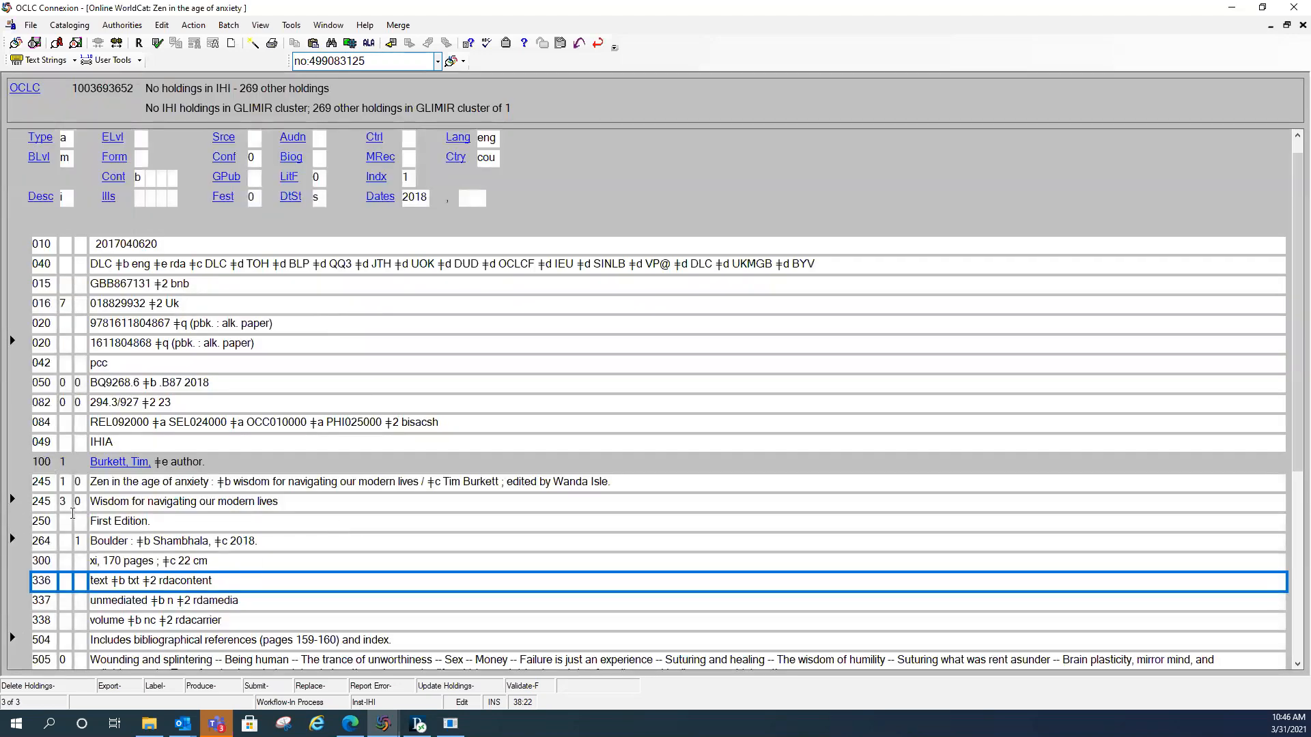
Step: Change the second 245 field's tag to 246 and validate the record
{"action": "double_click", "coordinate": [43, 502]}
{"action": "type", "text": "246"}
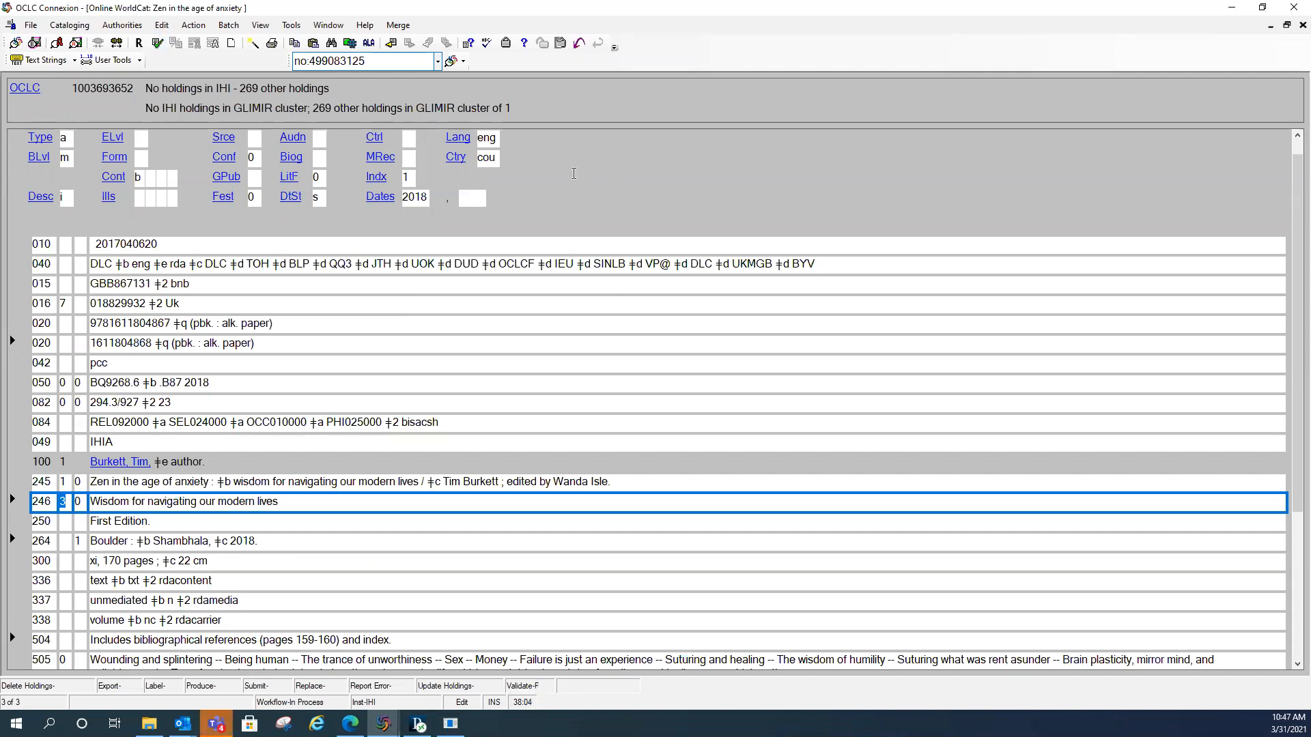
{"action": "left_click", "coordinate": [157, 45]}
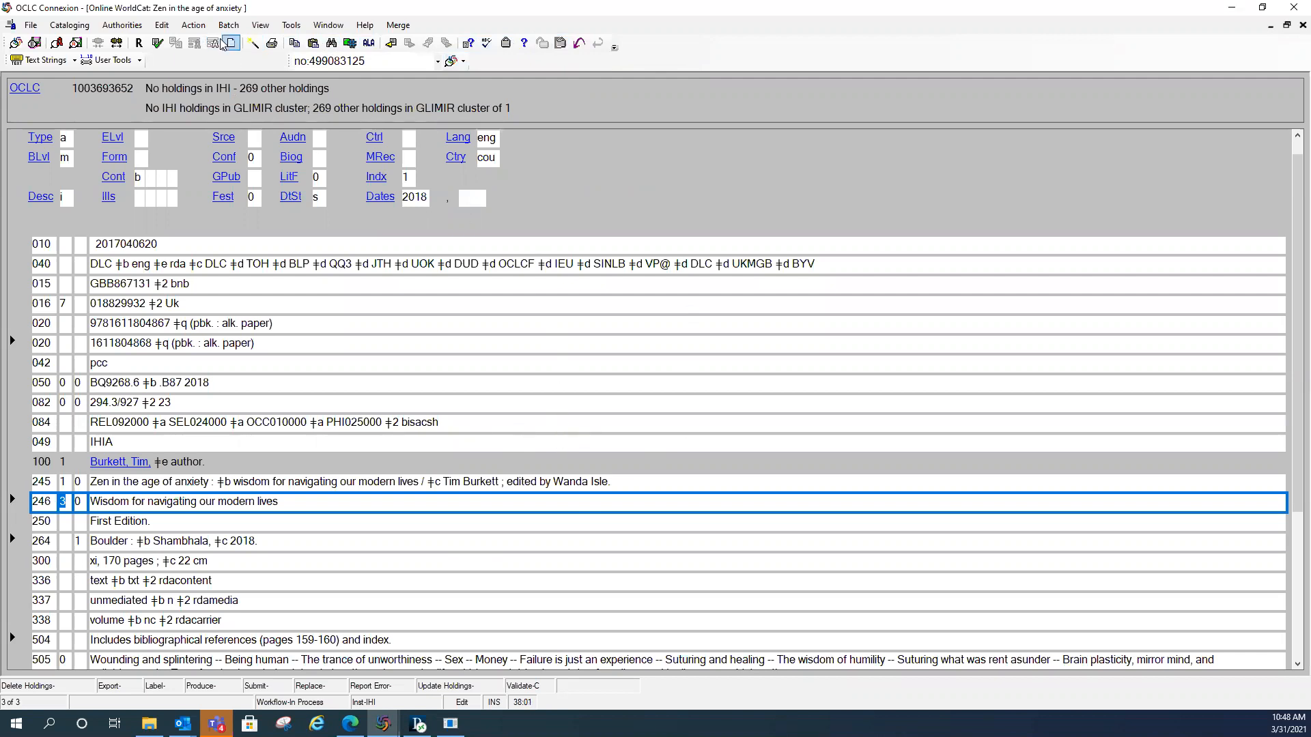
Step: Look over the available record actions, including Export, and close the Zen in the age of anxiety record without saving it
{"action": "left_click", "coordinate": [190, 27]}
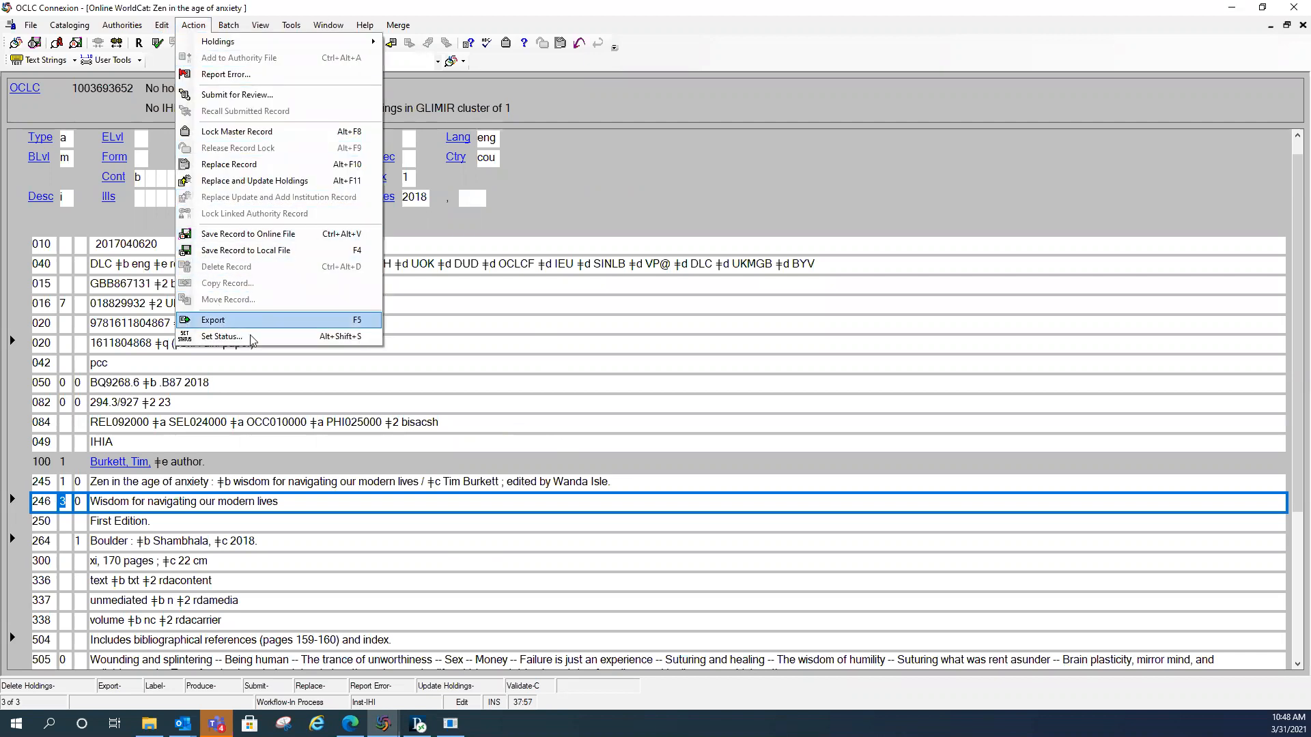
{"action": "left_click", "coordinate": [436, 400]}
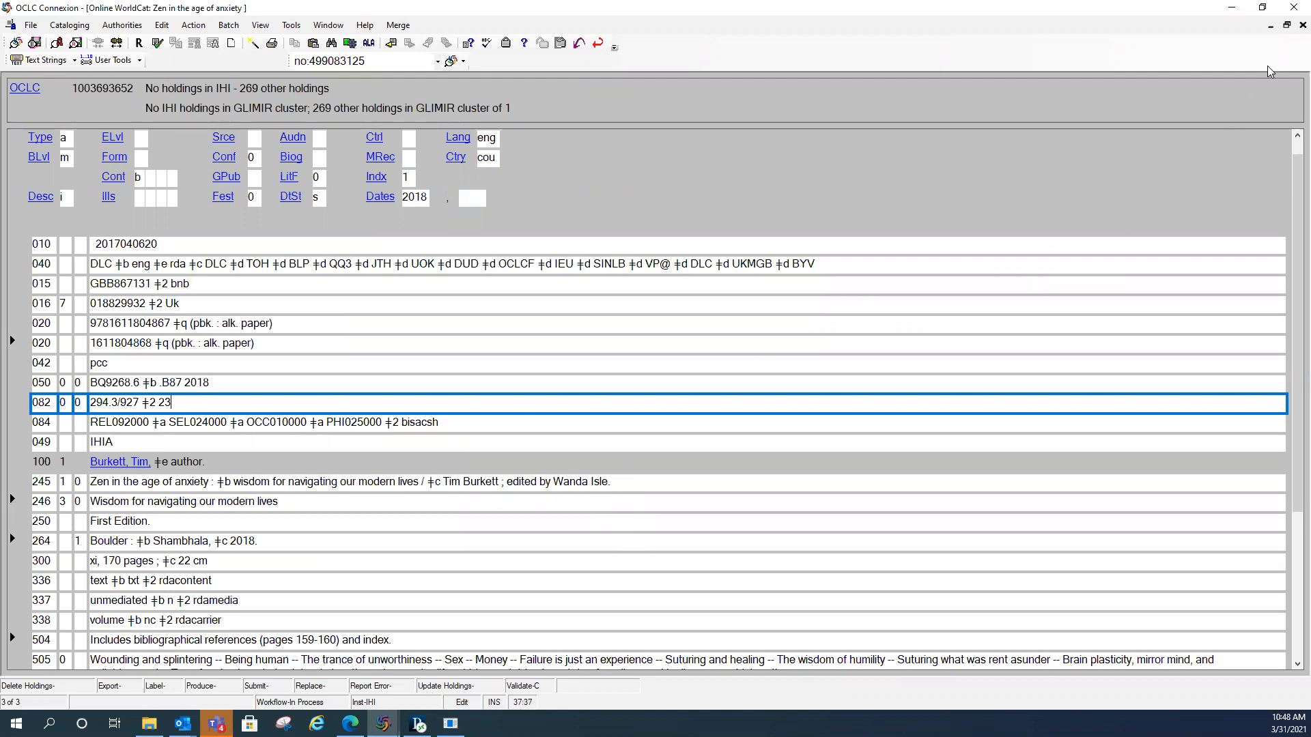
{"action": "left_click", "coordinate": [1303, 25]}
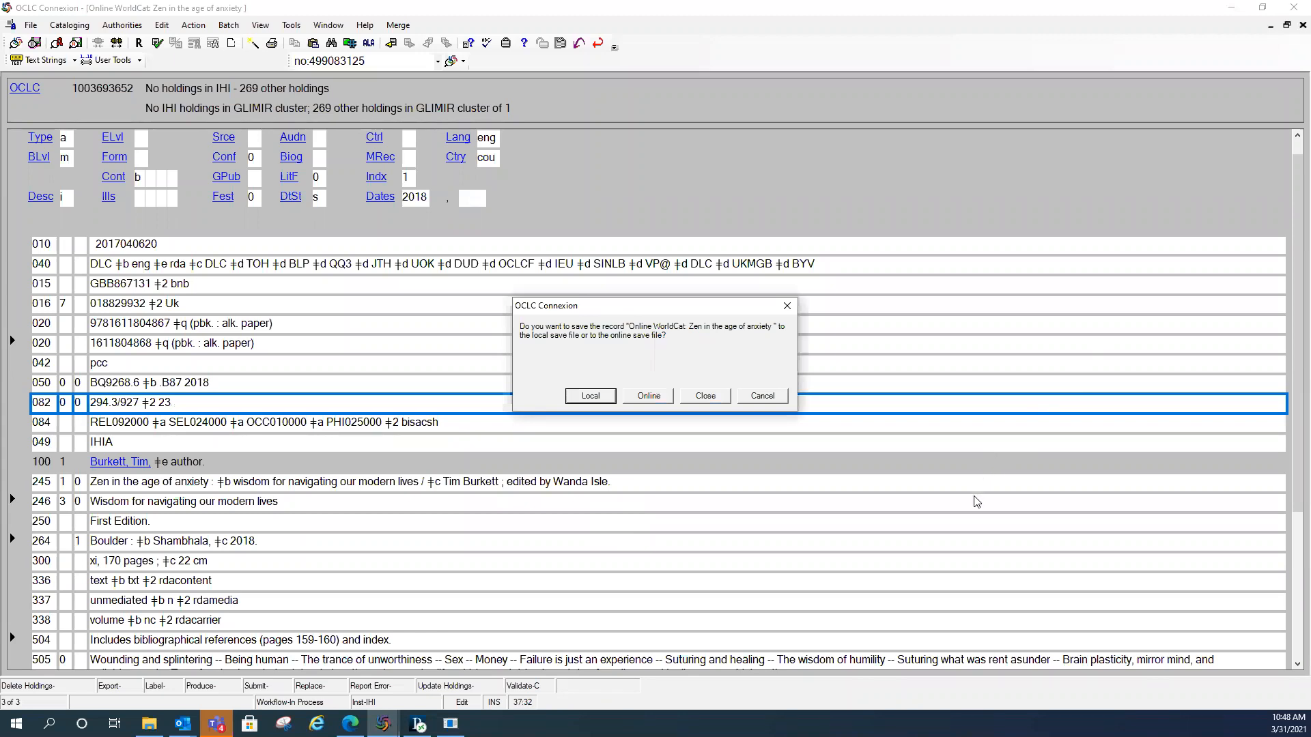
{"action": "left_click", "coordinate": [706, 397]}
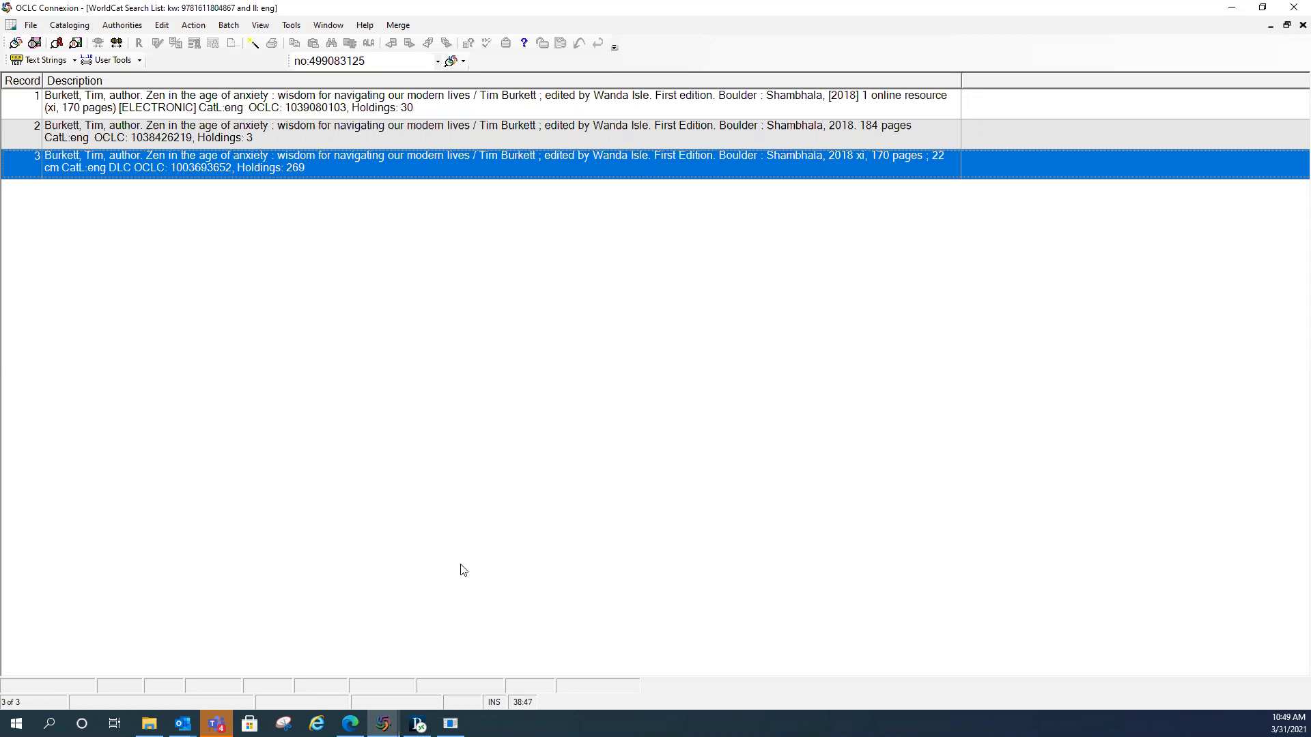
Step: Search WorldCat for the title "undercover agents" combined with the author's surname as a personal name
{"action": "key", "text": "F2"}
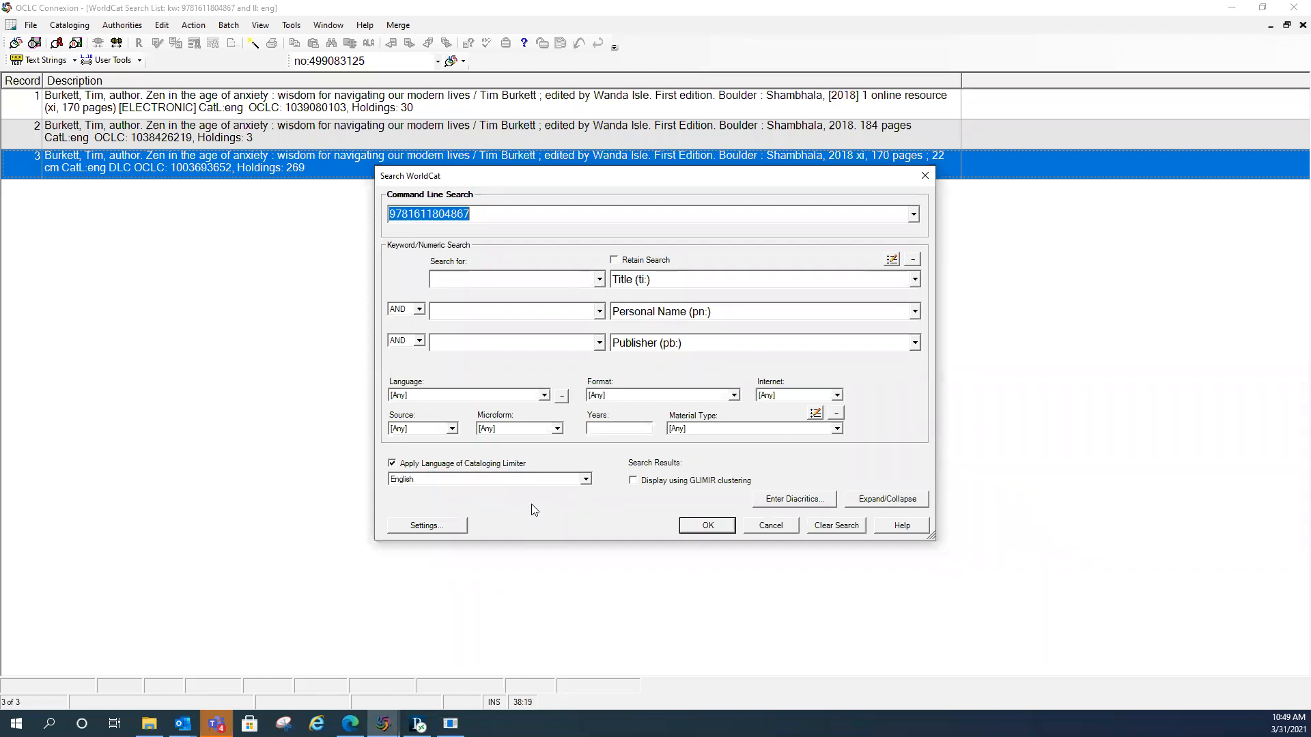
{"action": "left_click", "coordinate": [522, 280]}
{"action": "type", "text": "undercover"}
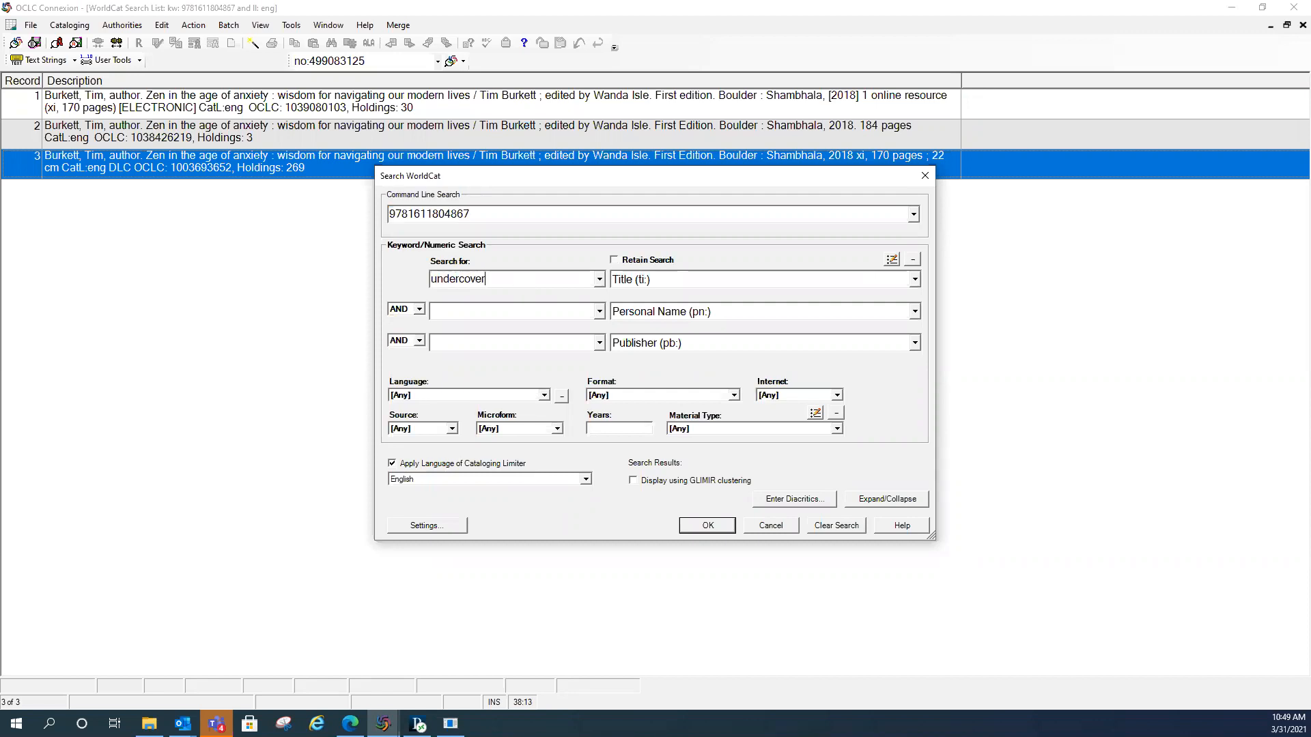
{"action": "type", "text": " agents"}
{"action": "key", "text": "Tab"}
{"action": "key", "text": "Tab"}
{"action": "key", "text": "Tab"}
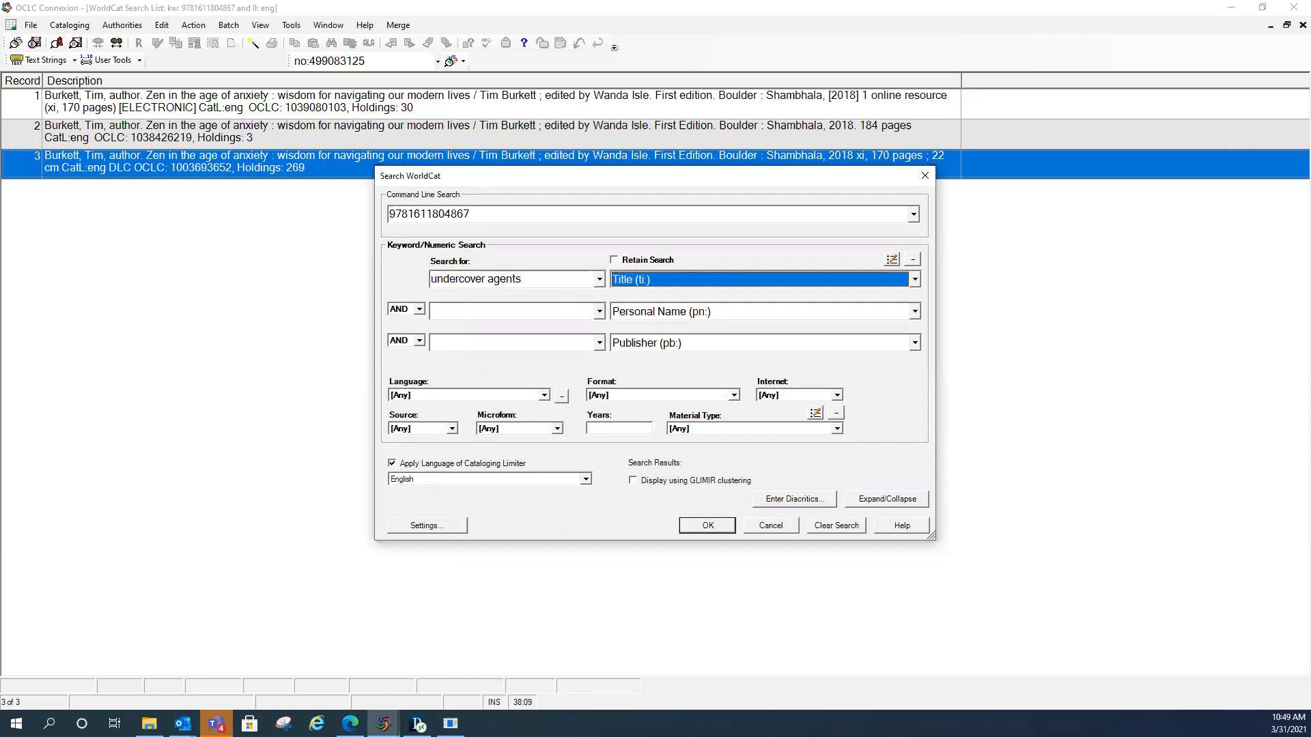
{"action": "type", "text": "thomas"}
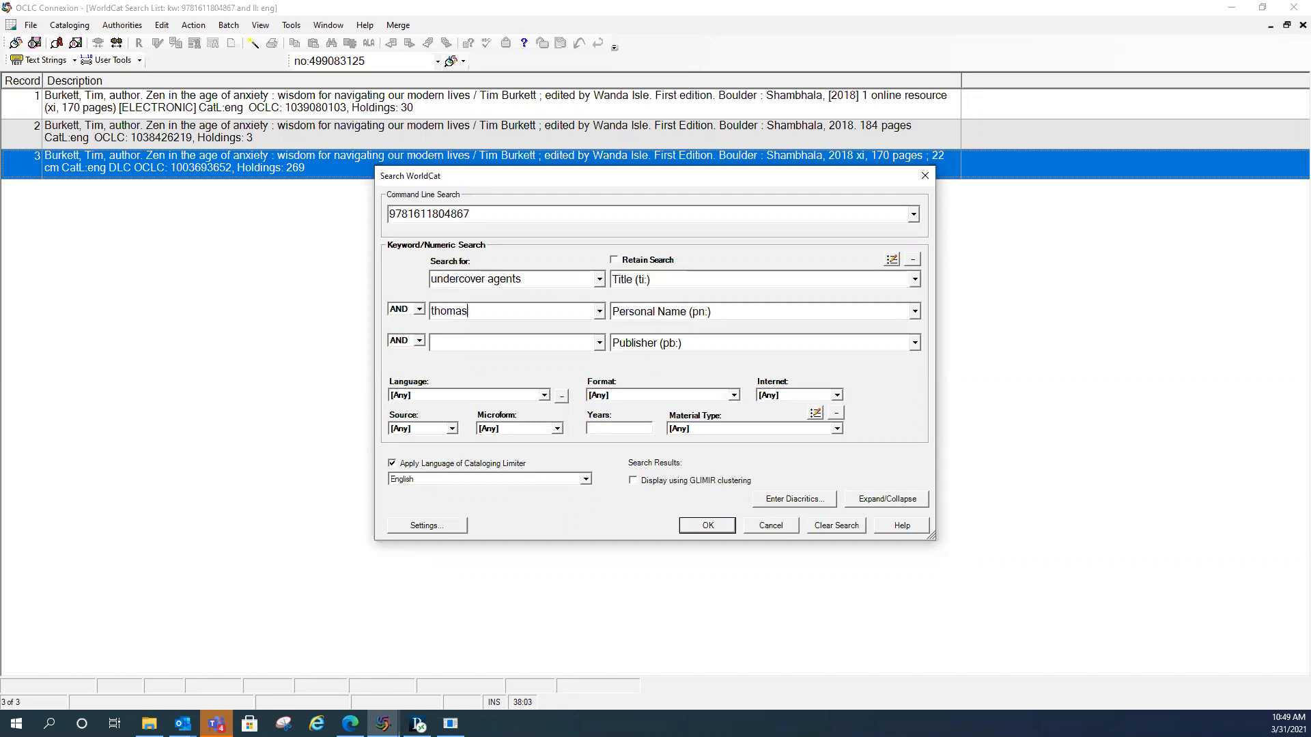
{"action": "left_click", "coordinate": [704, 527]}
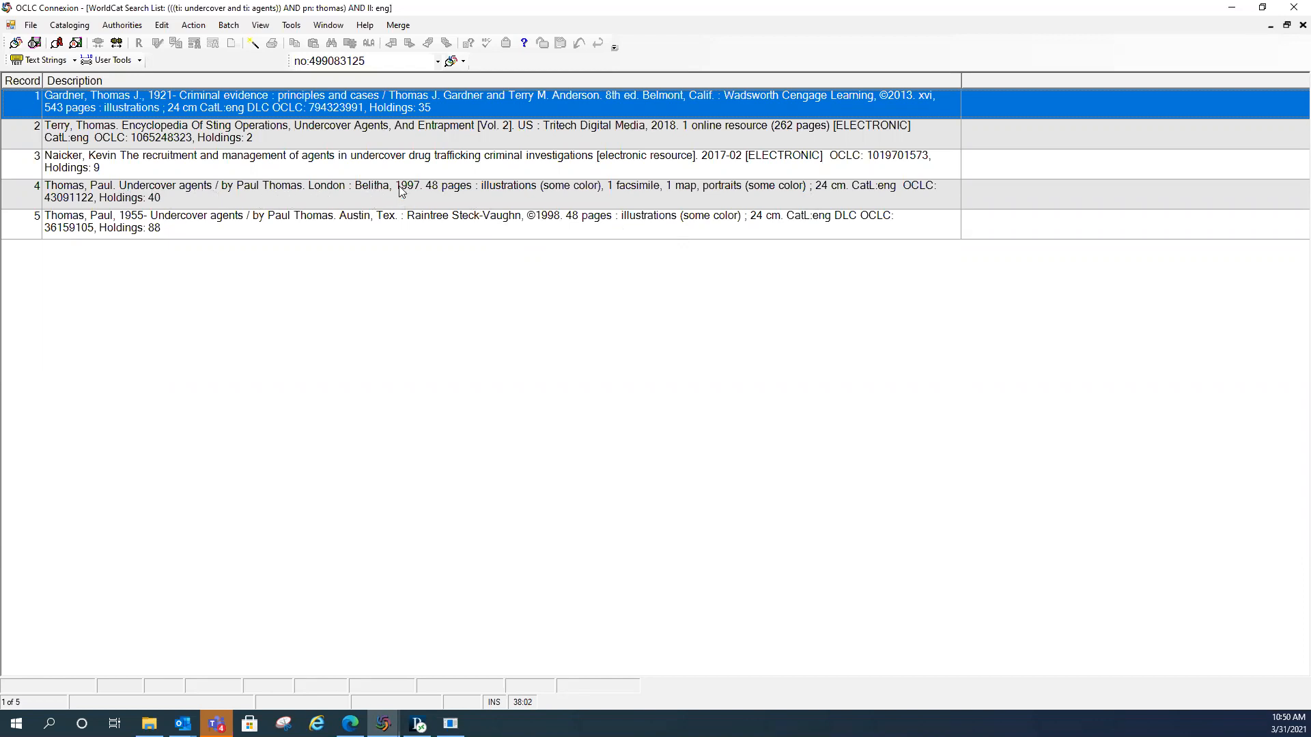
Step: Open the 1998 Raintree Steck-Vaughn record for Undercover agents and review its variable and fixed fields
{"action": "left_click", "coordinate": [401, 227]}
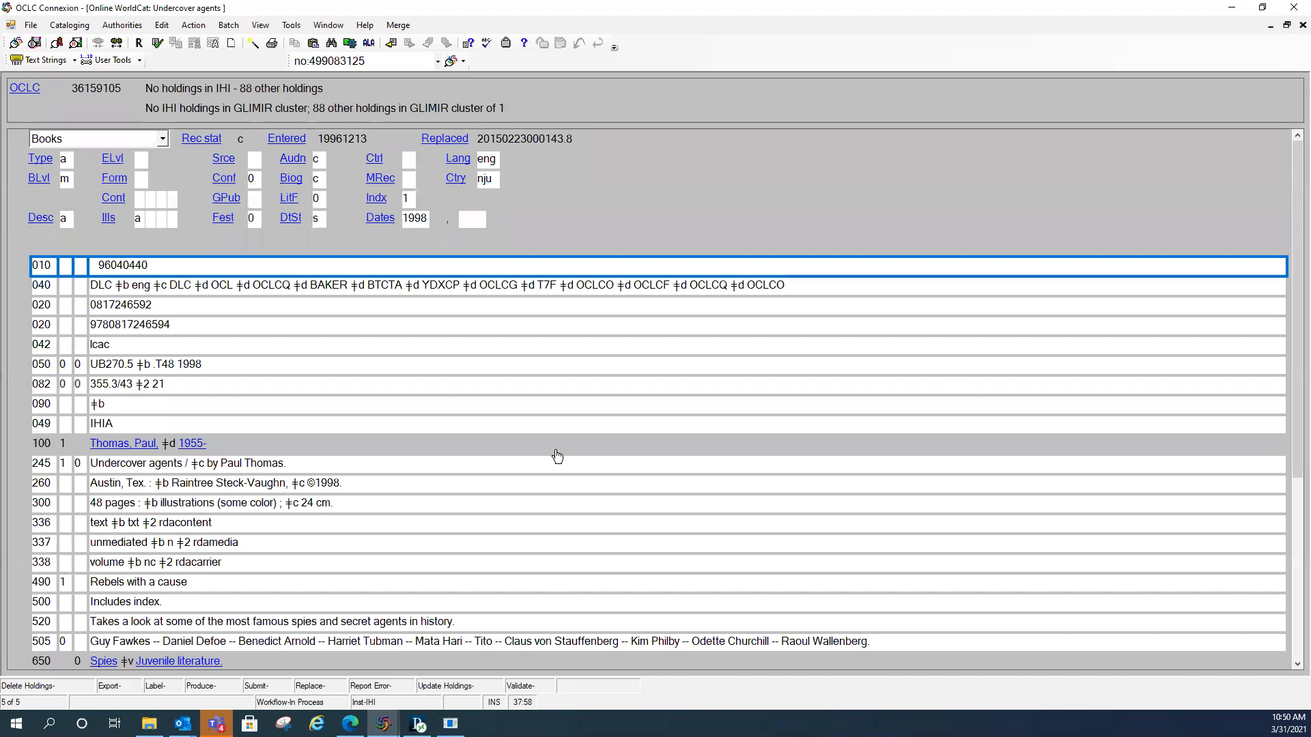
{"action": "scroll", "coordinate": [555, 452], "scroll_direction": "down", "scroll_amount": 2}
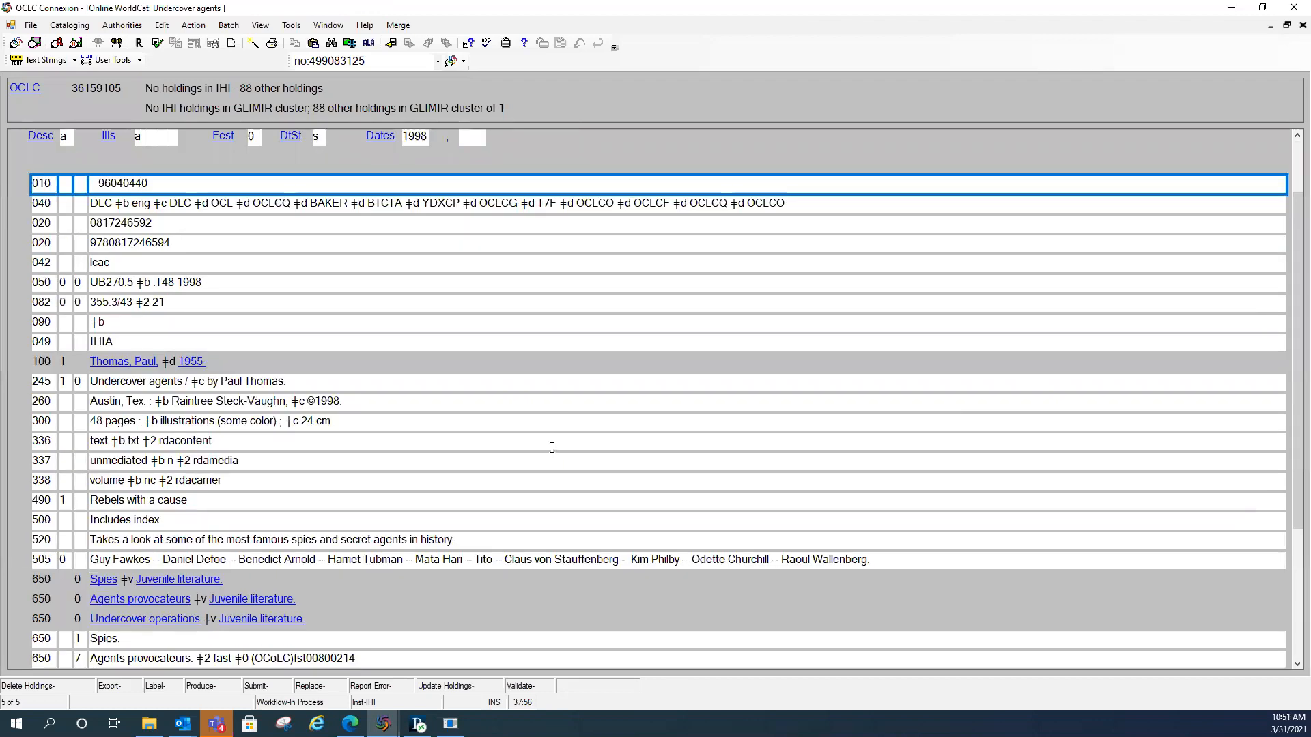
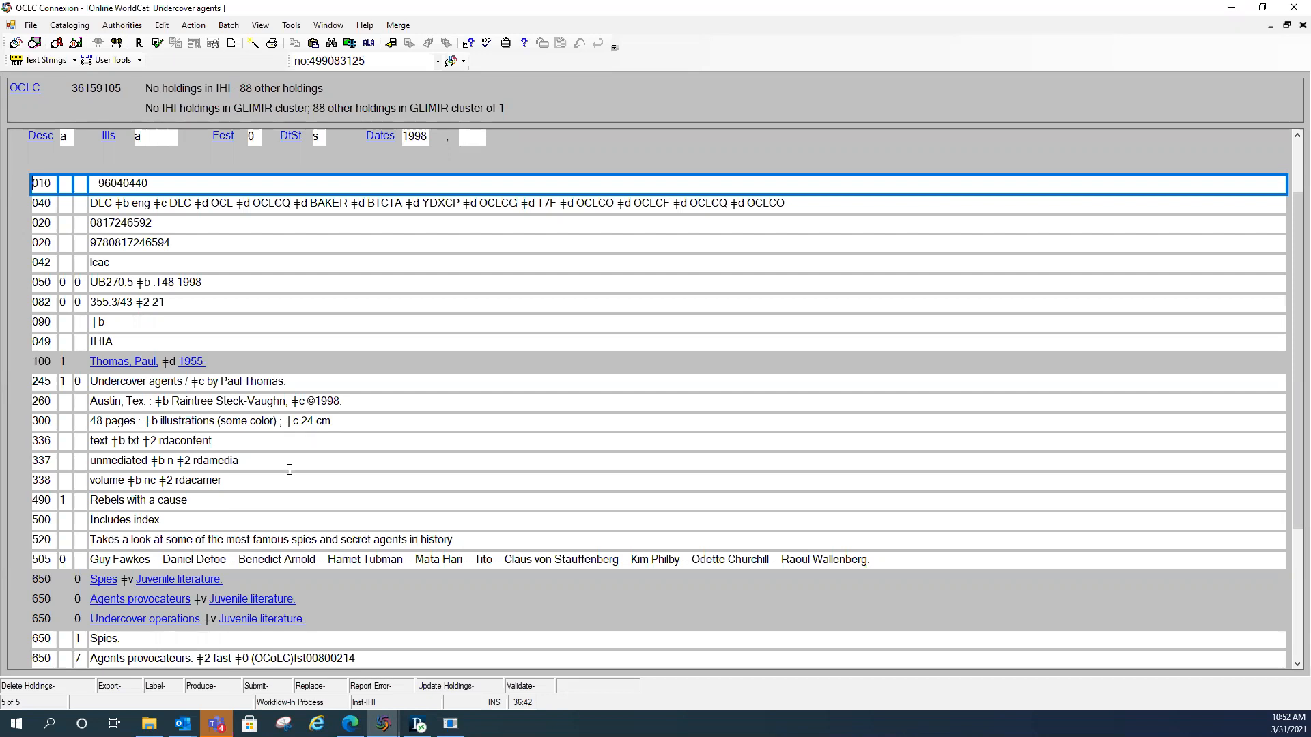
{"action": "scroll", "coordinate": [503, 269], "scroll_direction": "up", "scroll_amount": 1}
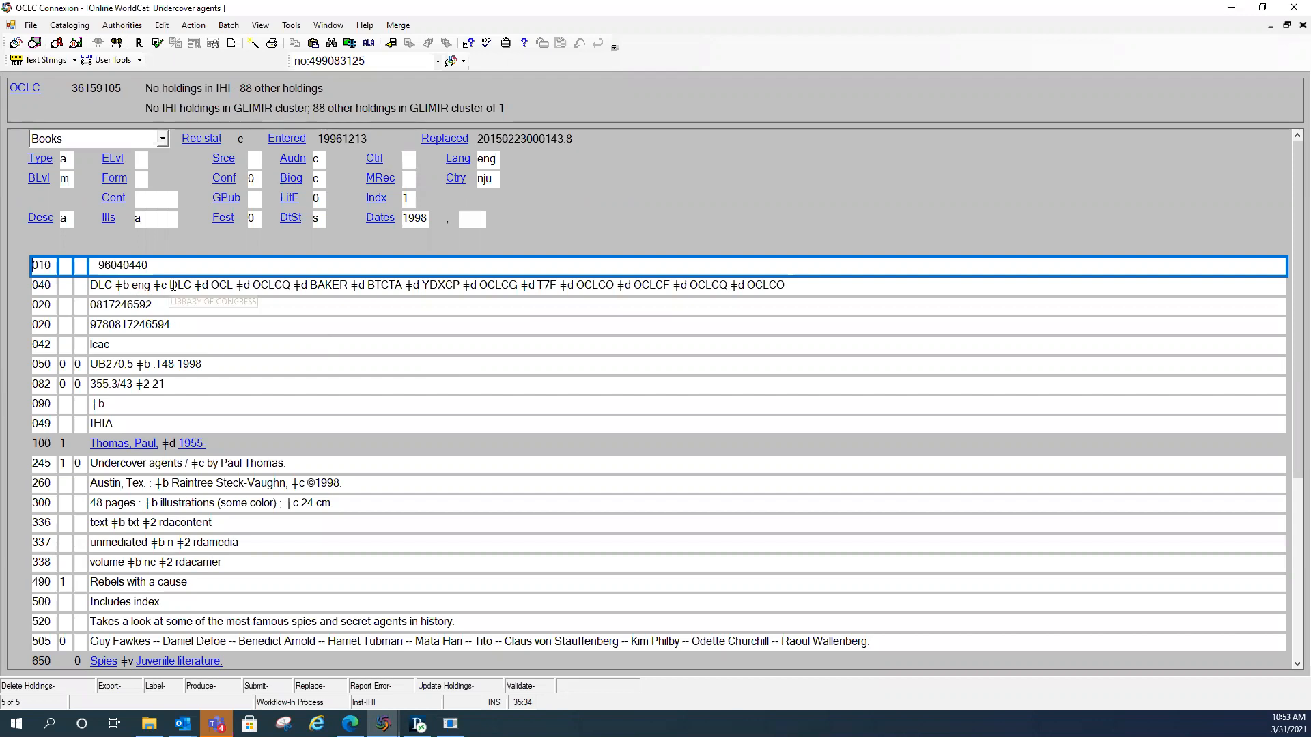
Step: Add subfield ‡e rda to the 040 field between ‡b eng and ‡c DLC
{"action": "mouse_move", "coordinate": [173, 286]}
{"action": "left_click", "coordinate": [149, 287]}
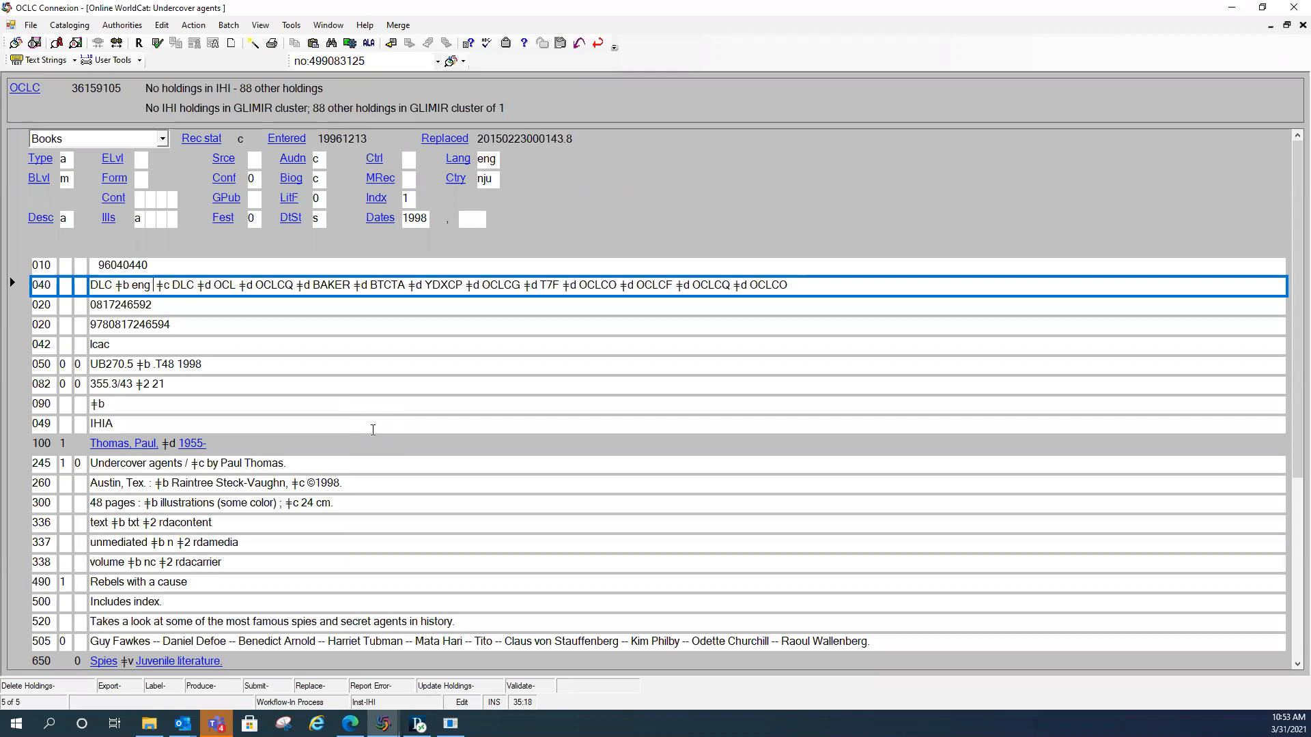
{"action": "key", "text": "ctrl+d"}
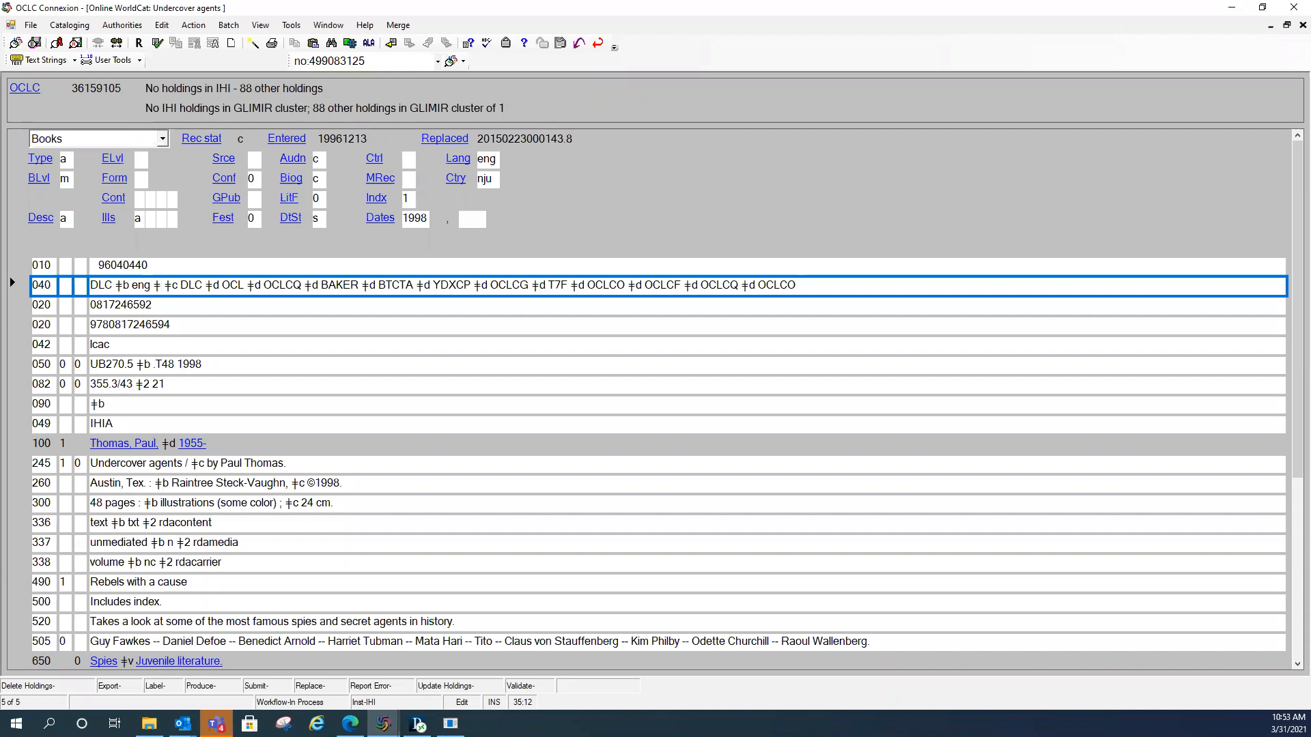
{"action": "type", "text": "e"}
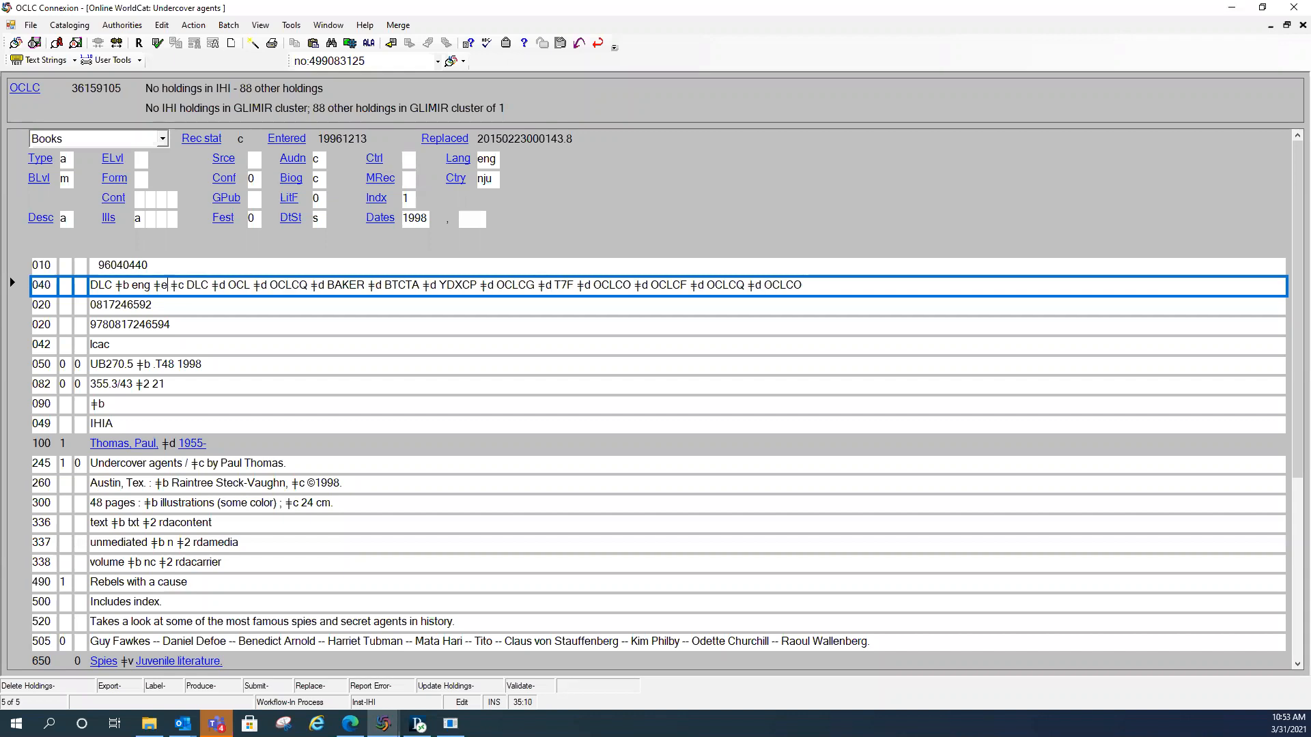
{"action": "type", "text": " rd"}
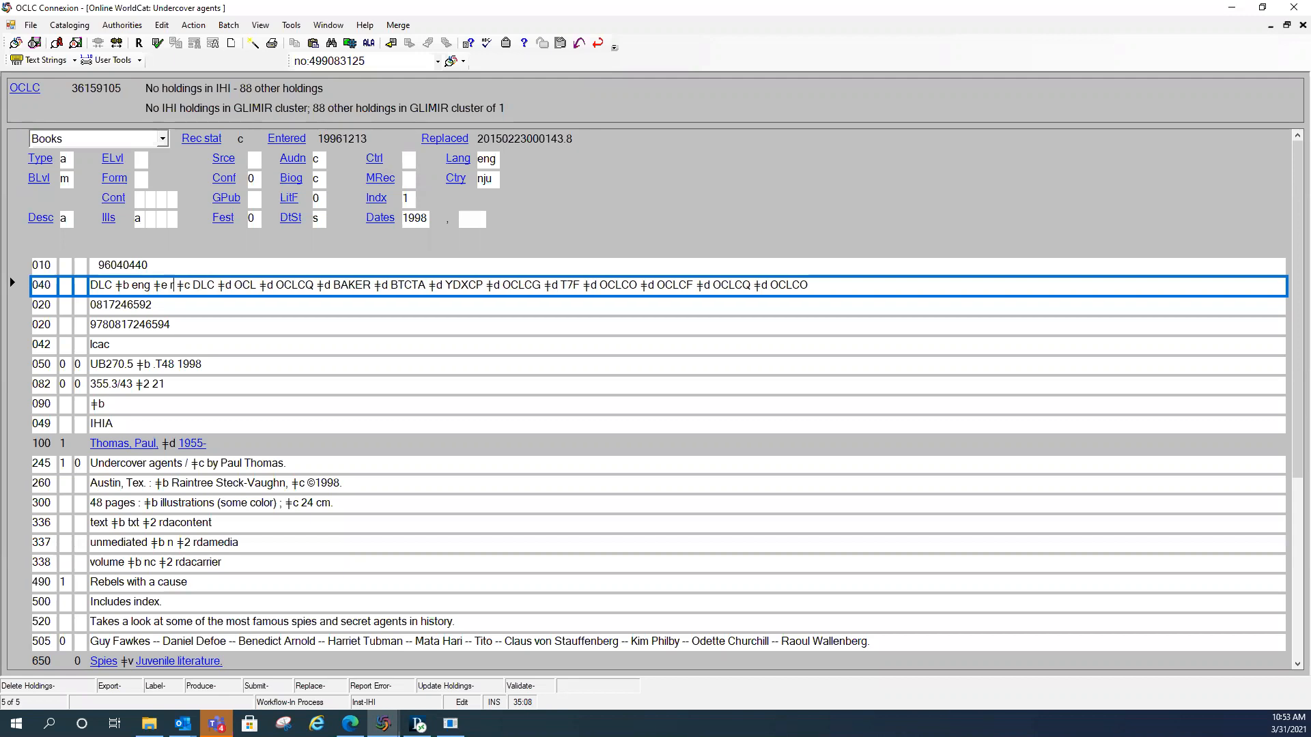
{"action": "type", "text": "a"}
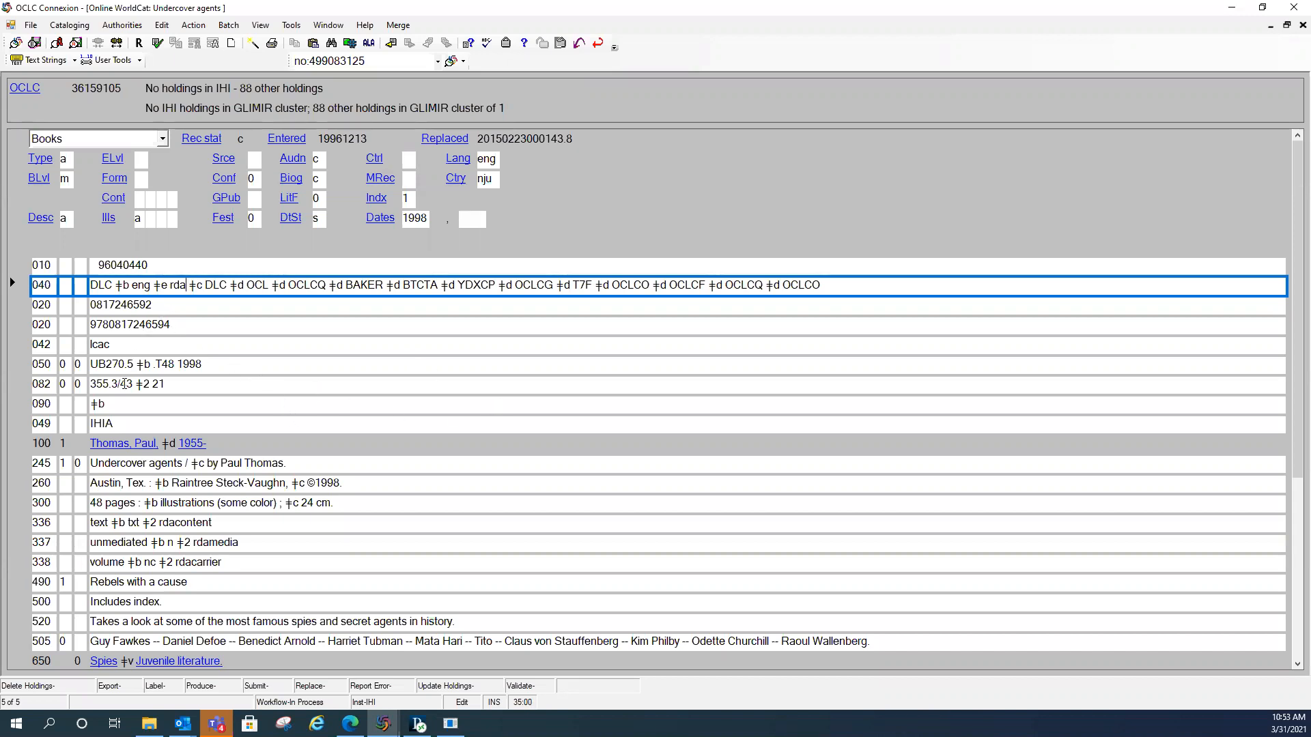
Step: Control all headings in the Undercover agents record and dismiss the message
{"action": "left_click", "coordinate": [38, 447]}
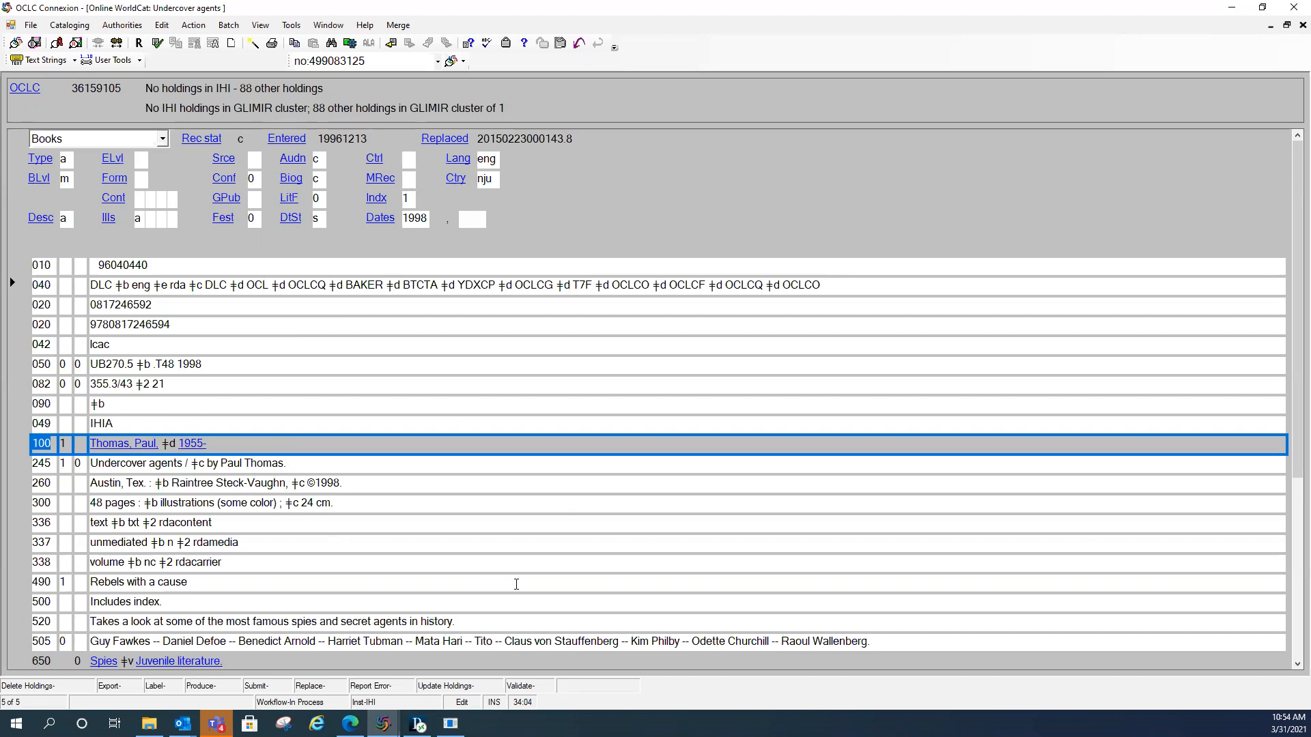
{"action": "key", "text": "ctrl+F4"}
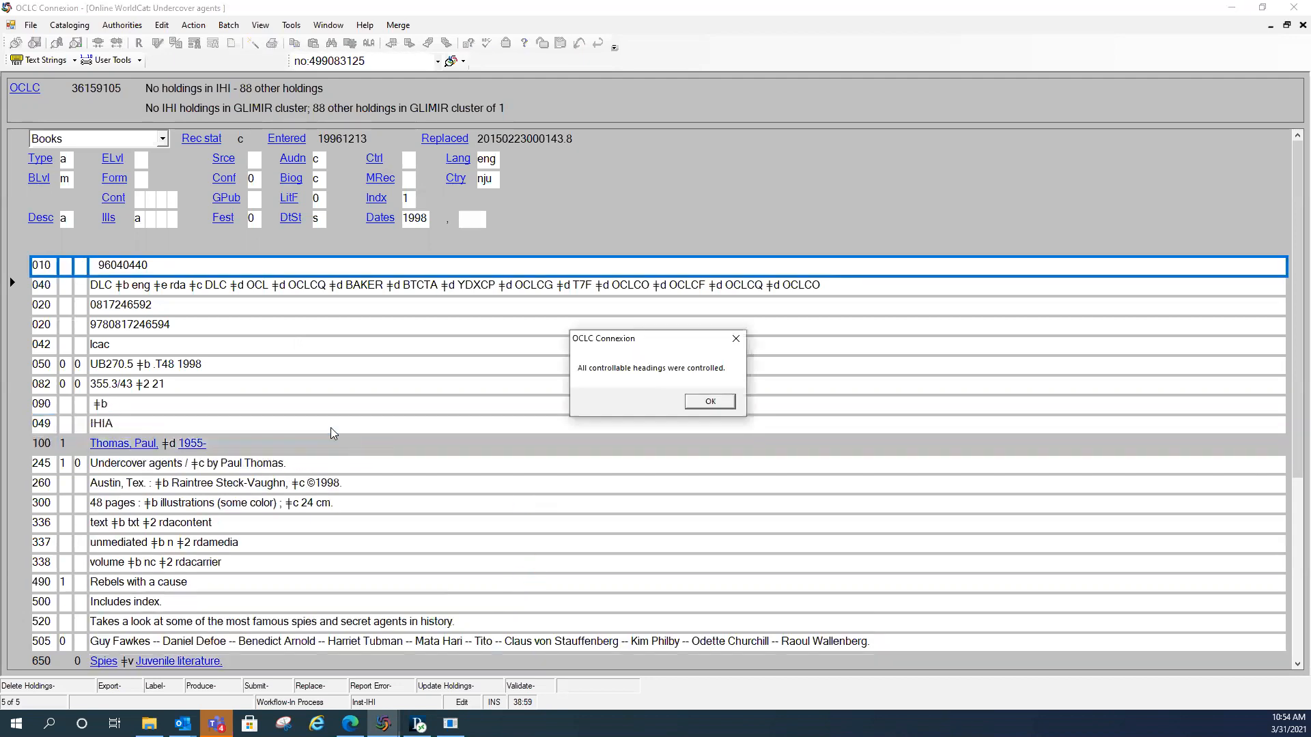
{"action": "left_click", "coordinate": [704, 403]}
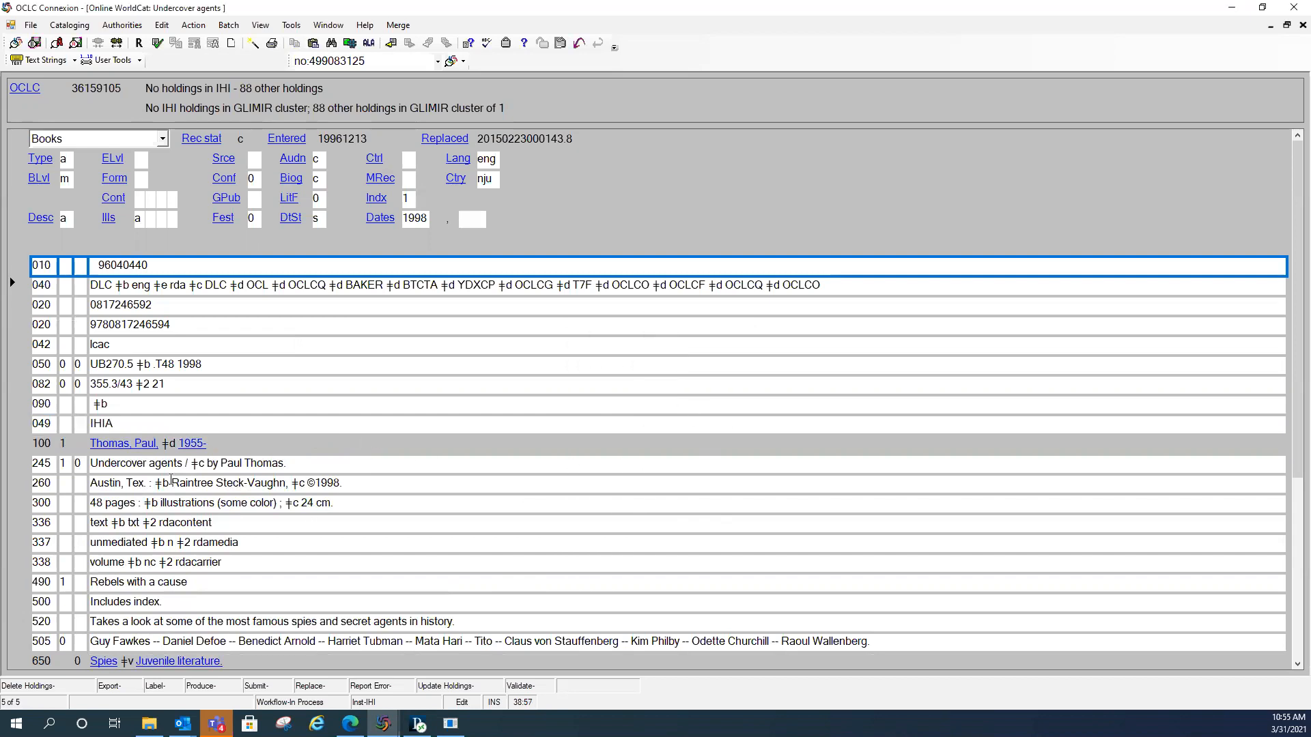
Step: Uncontrol the 100 field heading, add the relator ‡e author. after the birth year, and control the heading again
{"action": "left_click", "coordinate": [46, 441]}
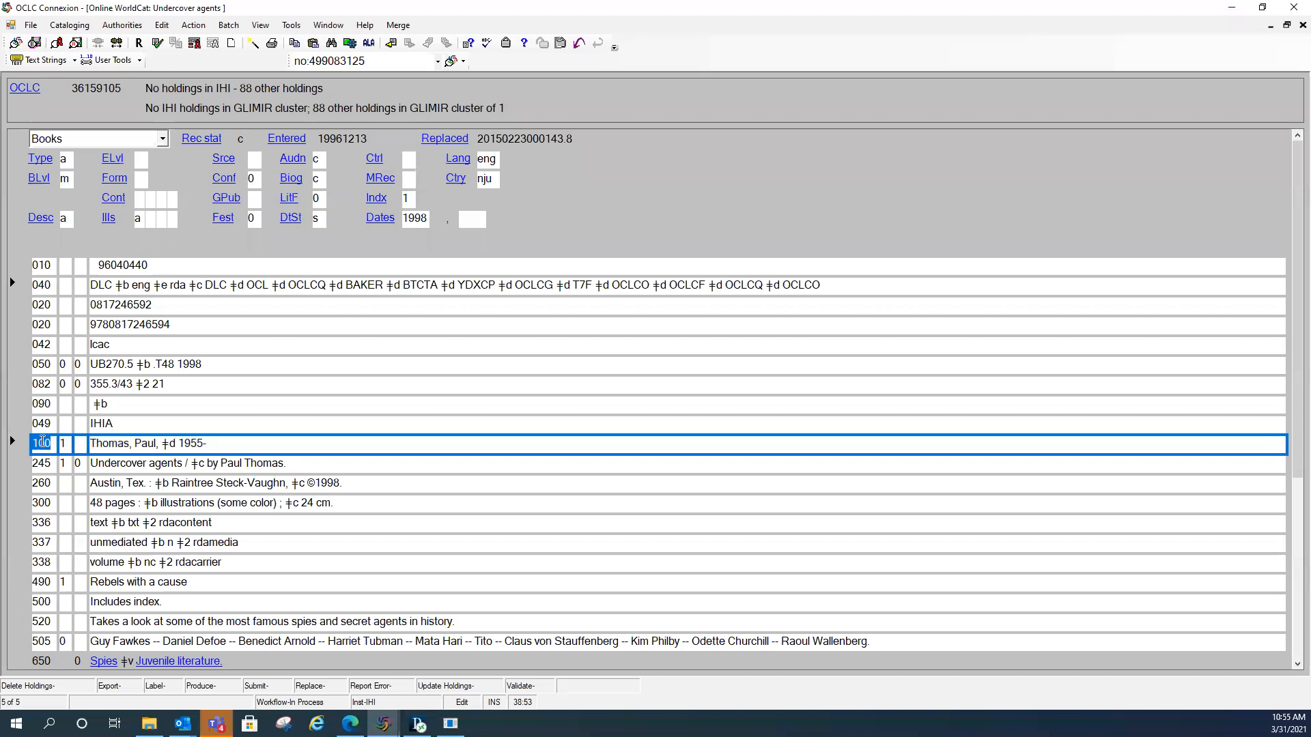
{"action": "left_click", "coordinate": [216, 442]}
{"action": "key", "text": "ctrl+z"}
{"action": "key", "text": "ctrl+d"}
{"action": "type", "text": "e author."}
{"action": "key", "text": "F11"}
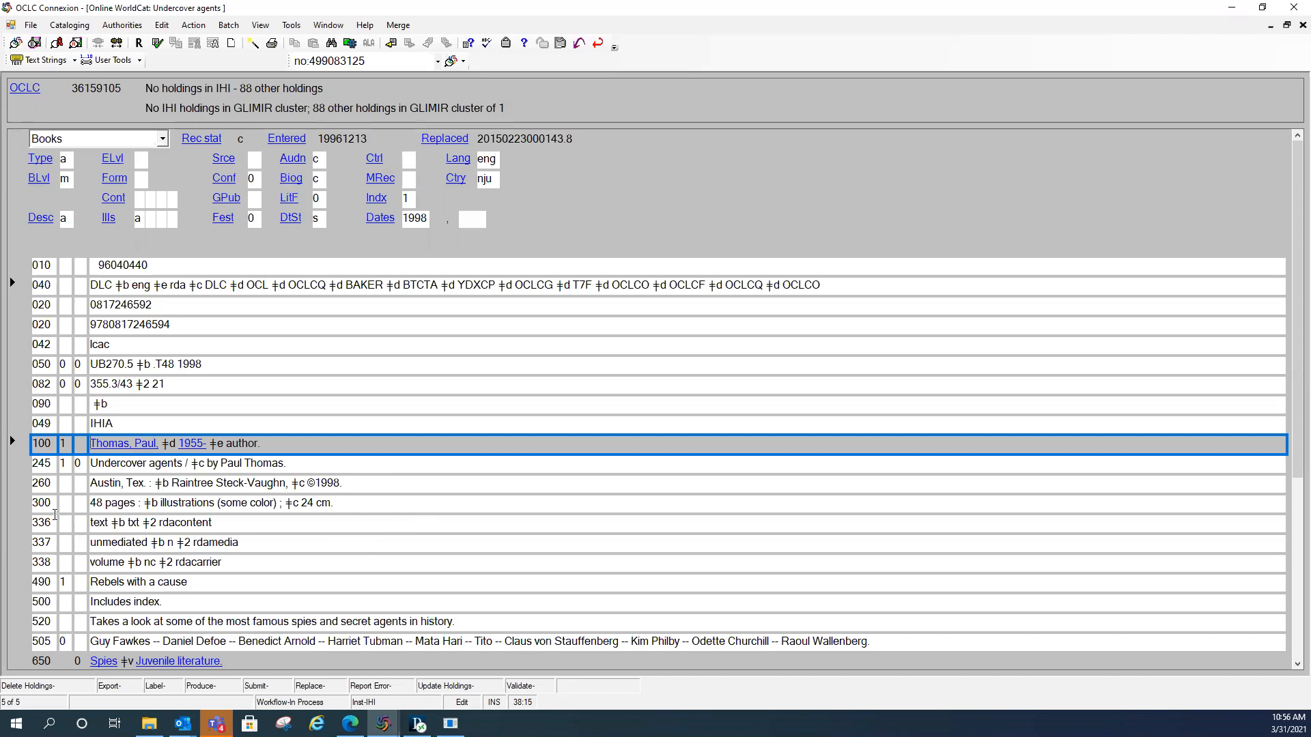
Step: Retag the 260 field as 264 and set its second indicator to 1, consulting the OCLC MARC field help for 264
{"action": "double_click", "coordinate": [43, 483]}
{"action": "type", "text": "264"}
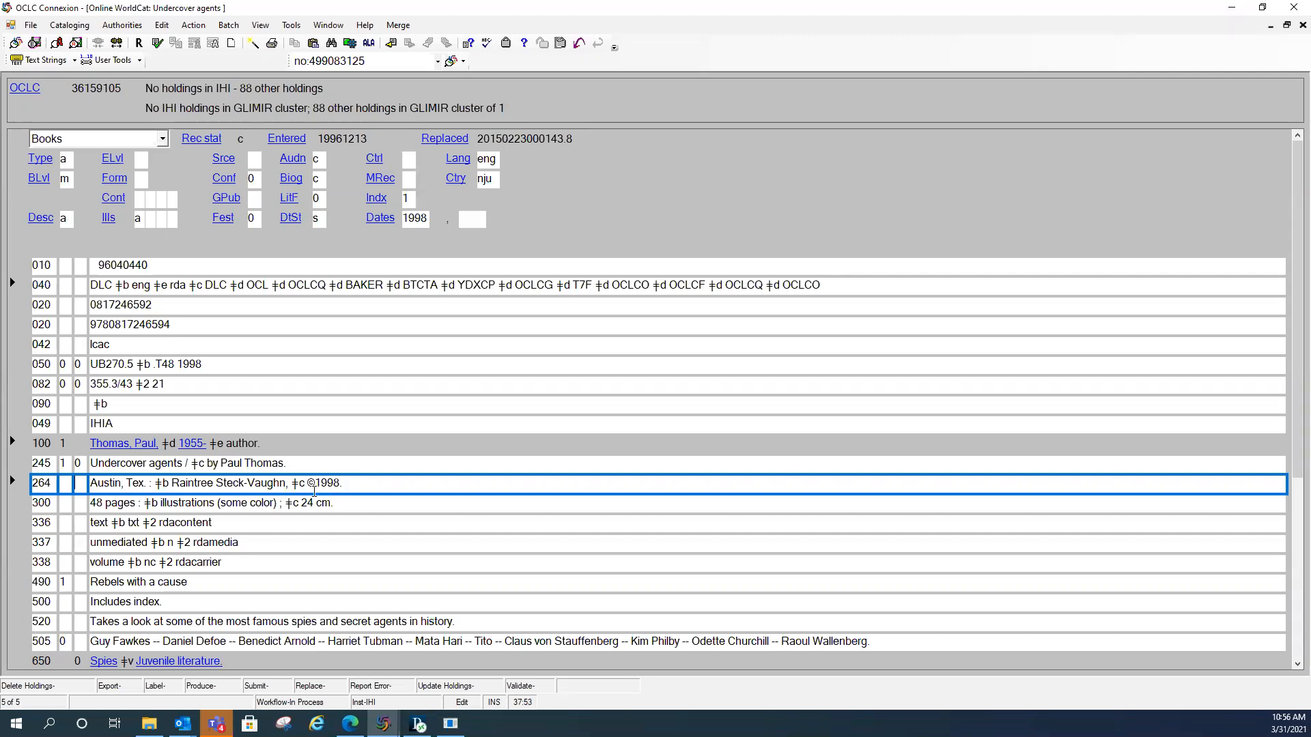
{"action": "right_click", "coordinate": [381, 484]}
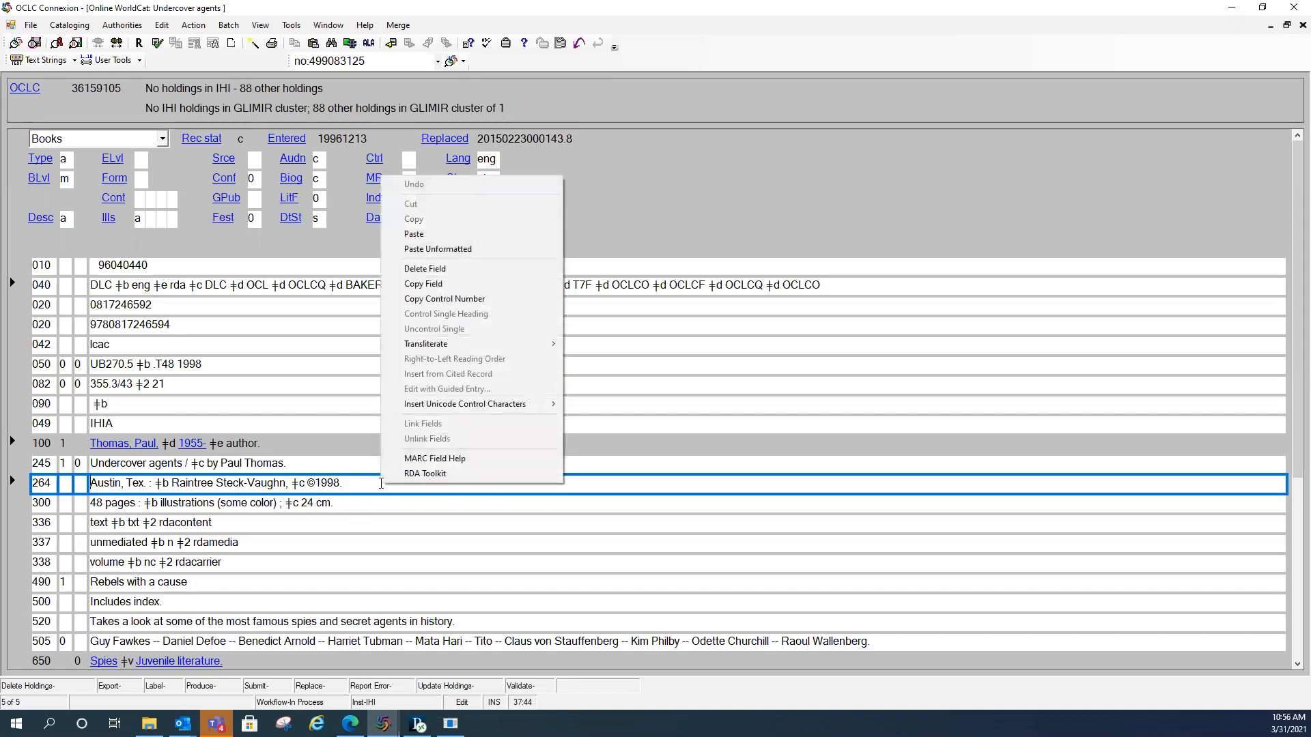
{"action": "left_click", "coordinate": [453, 459]}
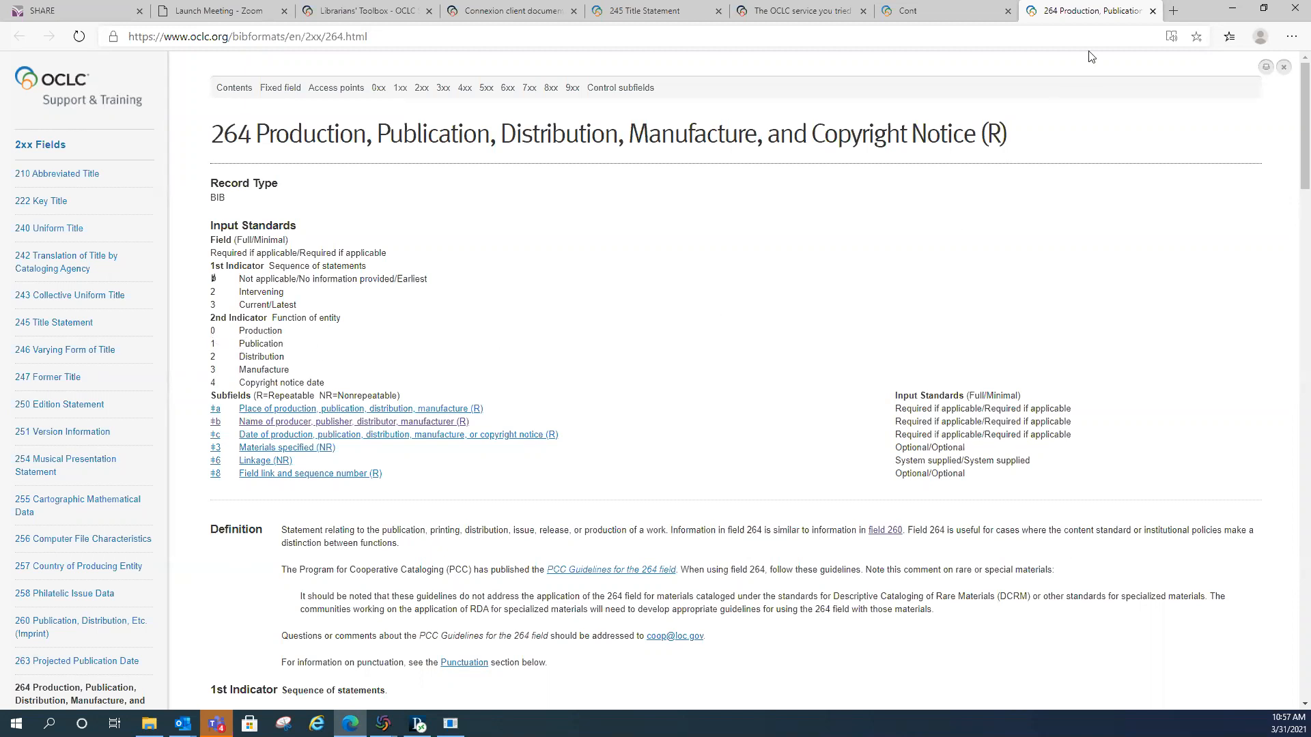
{"action": "left_click", "coordinate": [1233, 14]}
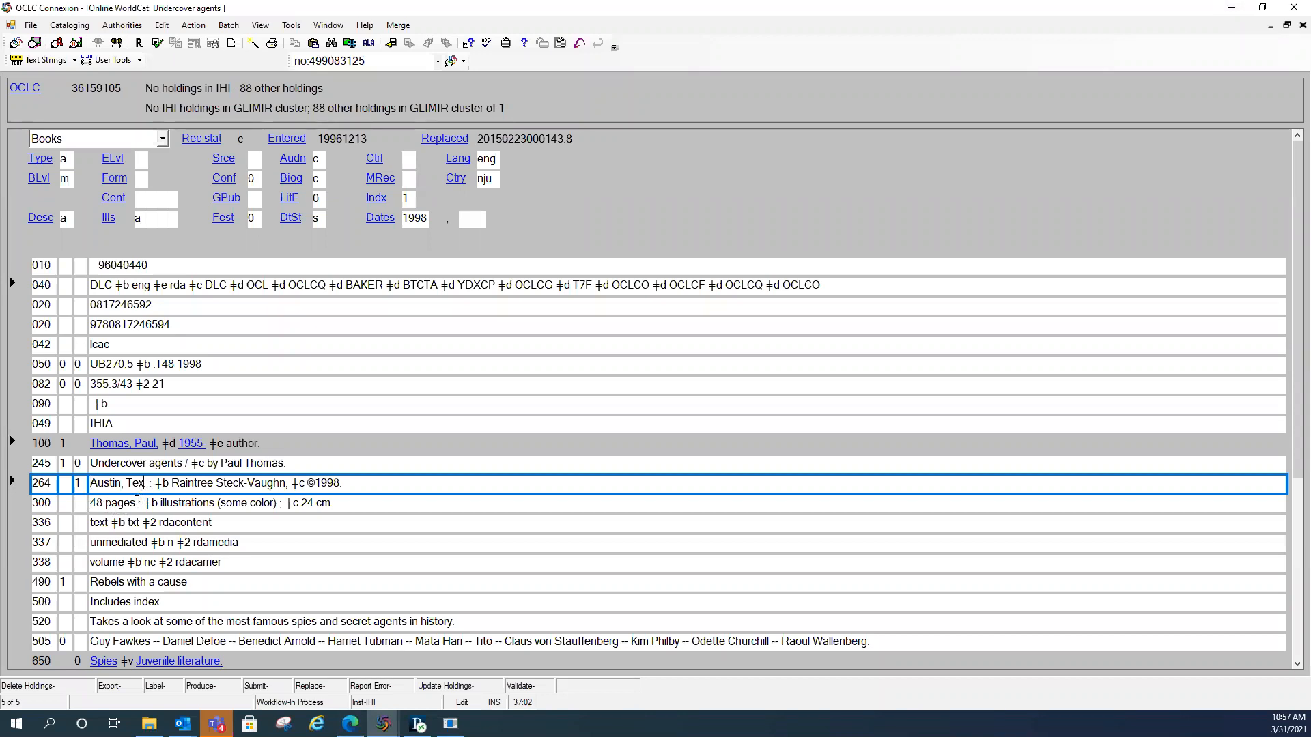
Step: Spell out the state as Texas in the 264 place of publication and extend the publisher name to Raintree Steck-Vaughn Publishers
{"action": "type", "text": ".as."}
{"action": "key", "text": "BackSpace"}
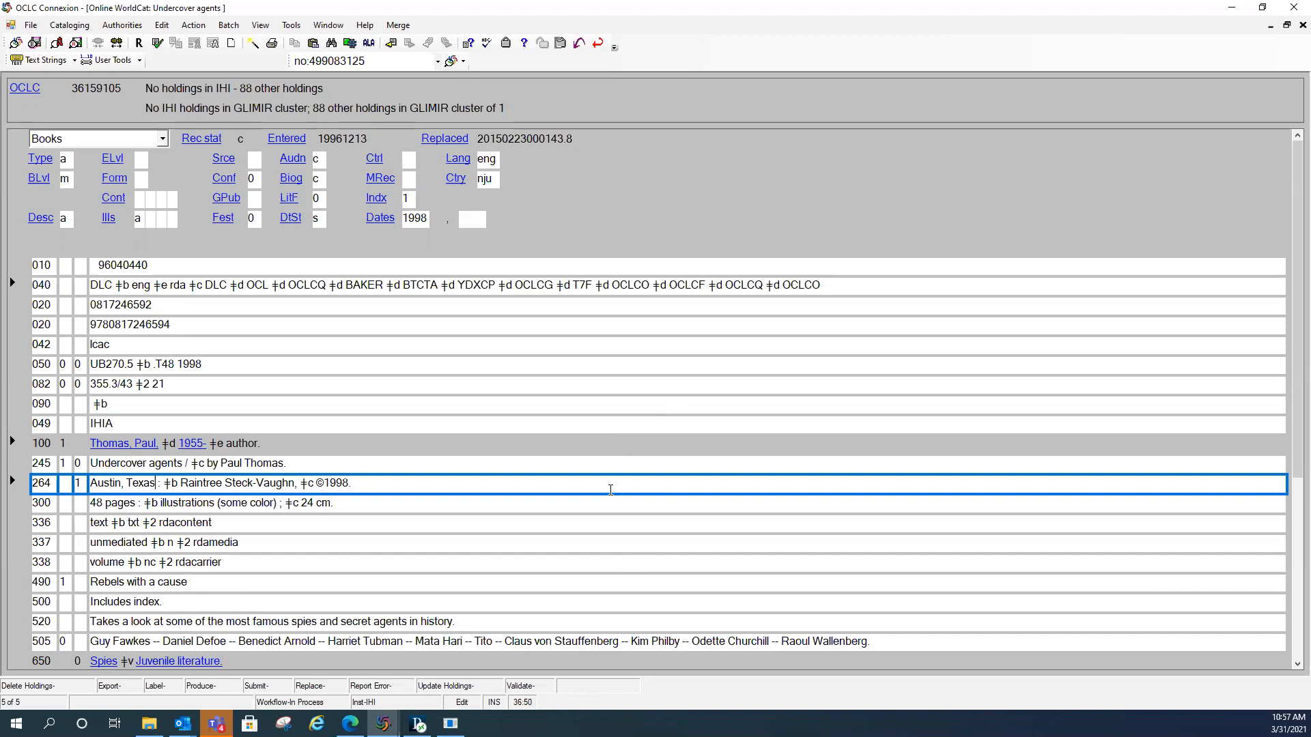
{"action": "left_click", "coordinate": [293, 485]}
{"action": "type", "text": "PUblis"}
{"action": "key", "text": "BackSpace"}
{"action": "key", "text": "BackSpace"}
{"action": "key", "text": "BackSpace"}
{"action": "key", "text": "BackSpace"}
{"action": "key", "text": "BackSpace"}
{"action": "type", "text": "ublishers"}
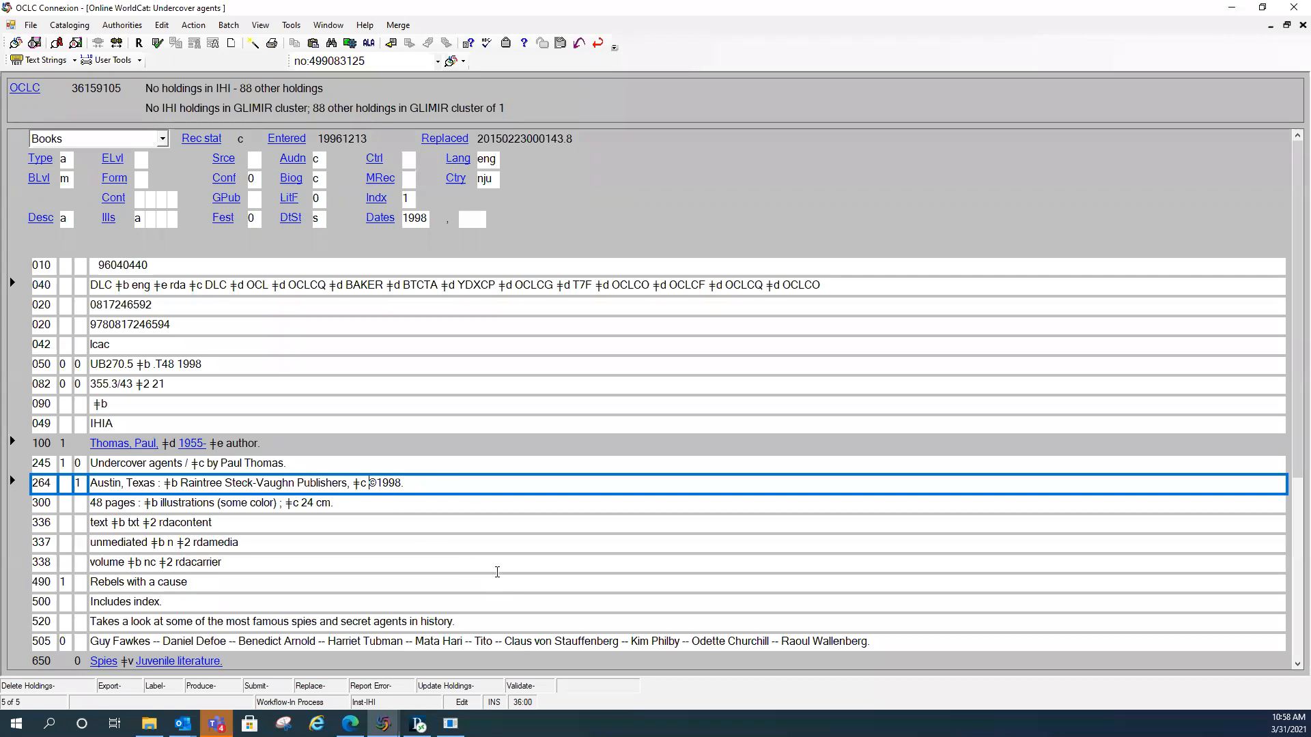
Step: Replace the copyright date in 264 subfield ‡c with [1998] and remove the final period
{"action": "key", "text": "Delete"}
{"action": "type", "text": "[1998]"}
{"action": "key", "text": "Delete"}
Step: Insert a second 264 field above the 300 field and consult the OCLC MARC field help for its second indicator values
{"action": "left_click", "coordinate": [361, 504]}
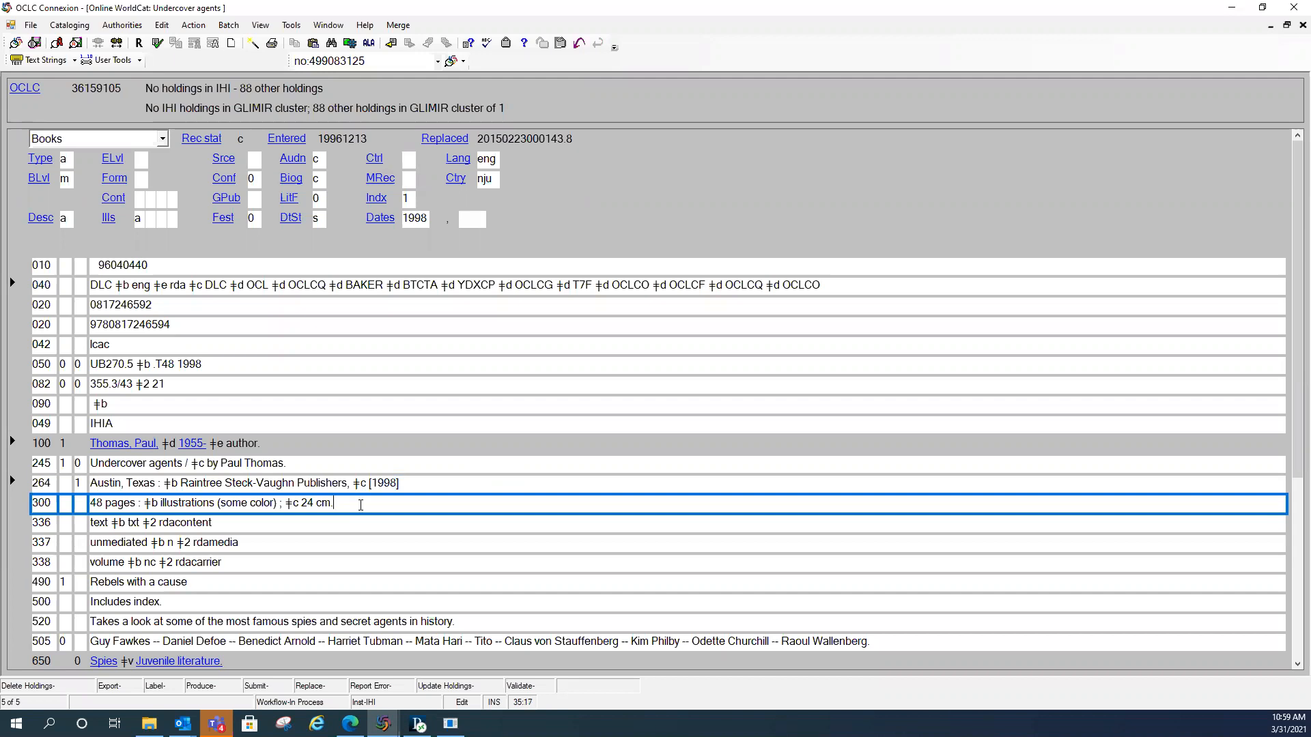
{"action": "key", "text": "Return"}
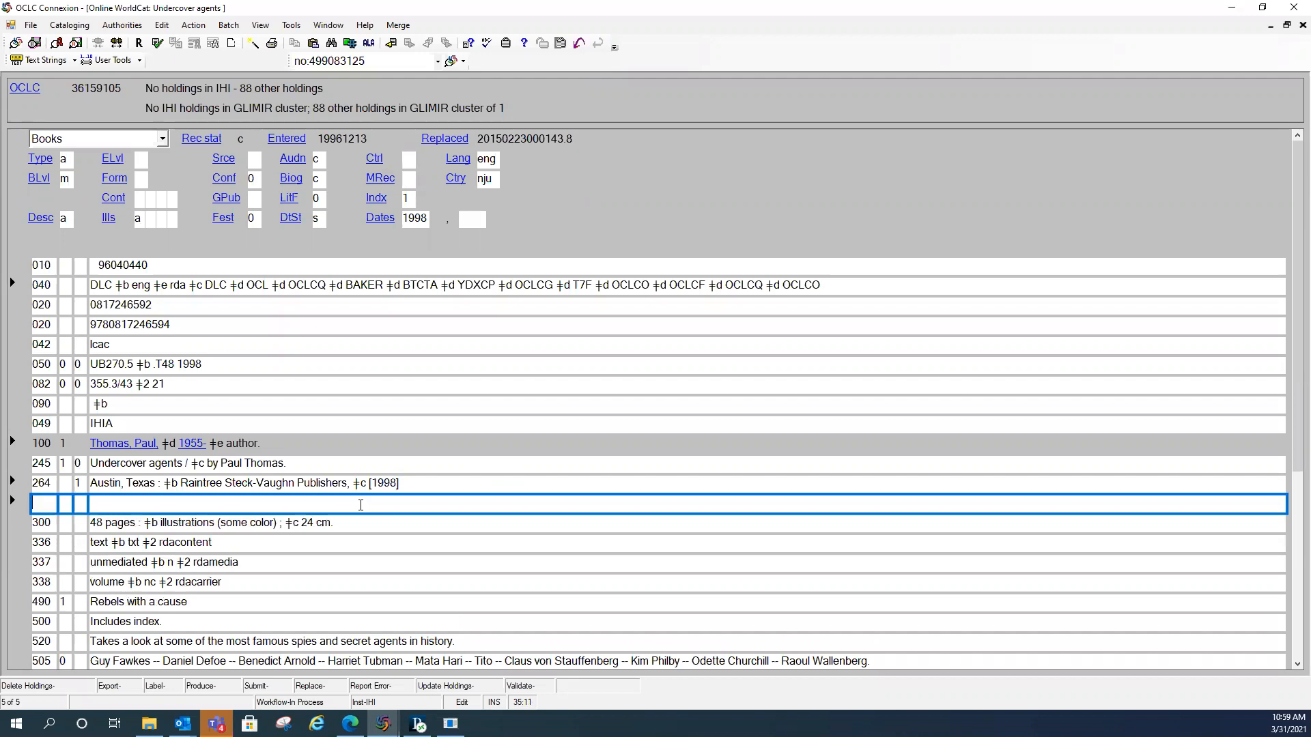
{"action": "type", "text": "264"}
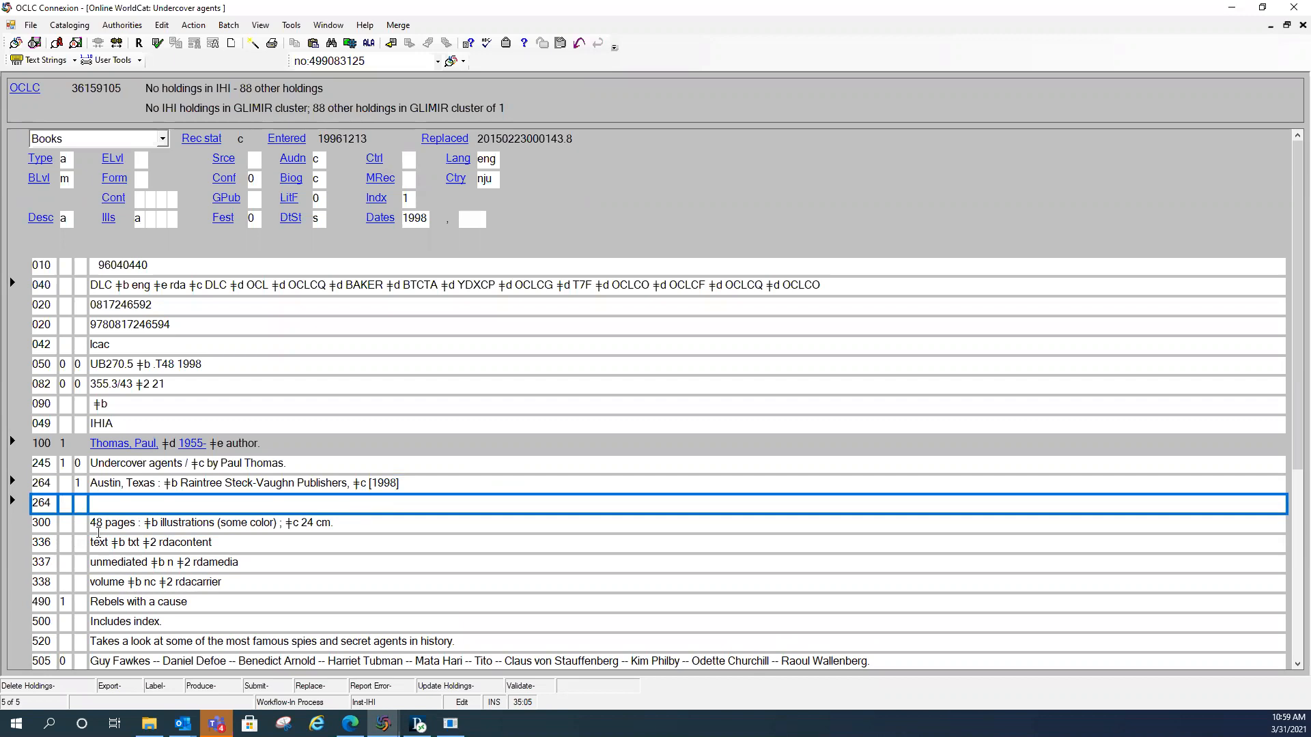
{"action": "right_click", "coordinate": [40, 502]}
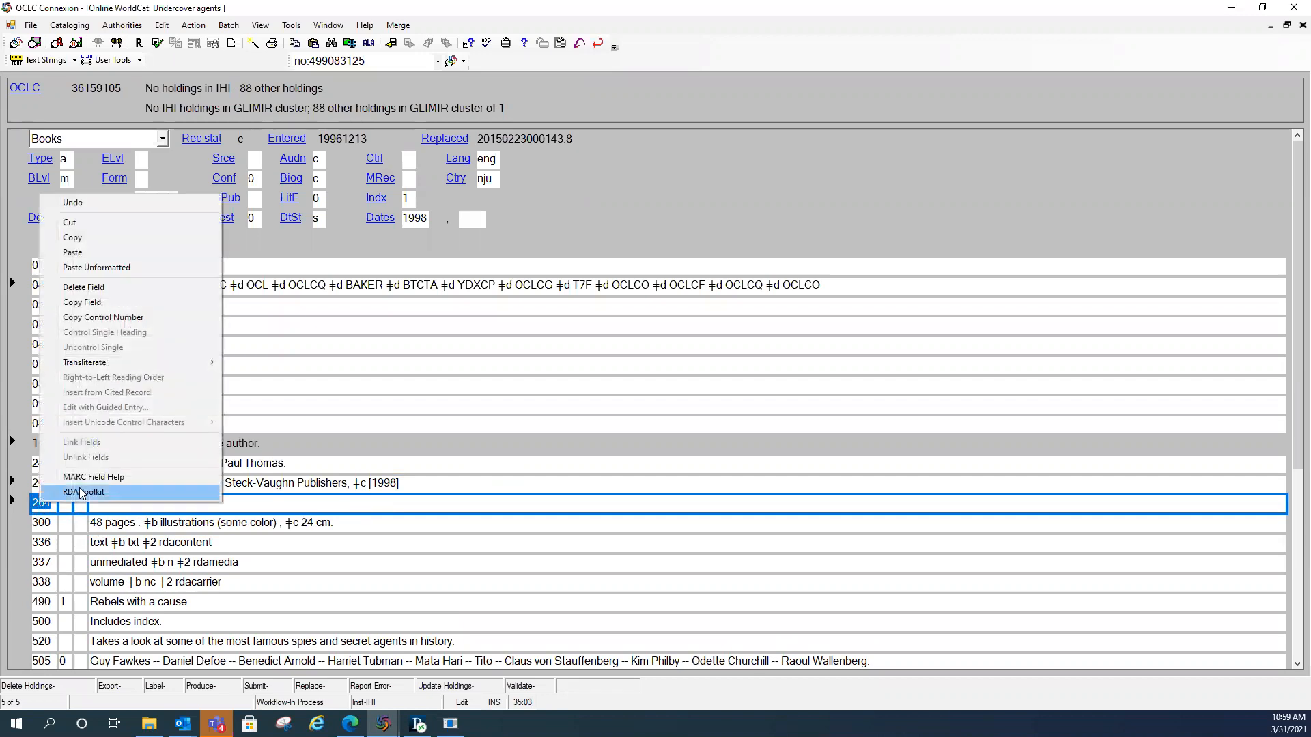
{"action": "left_click", "coordinate": [91, 478]}
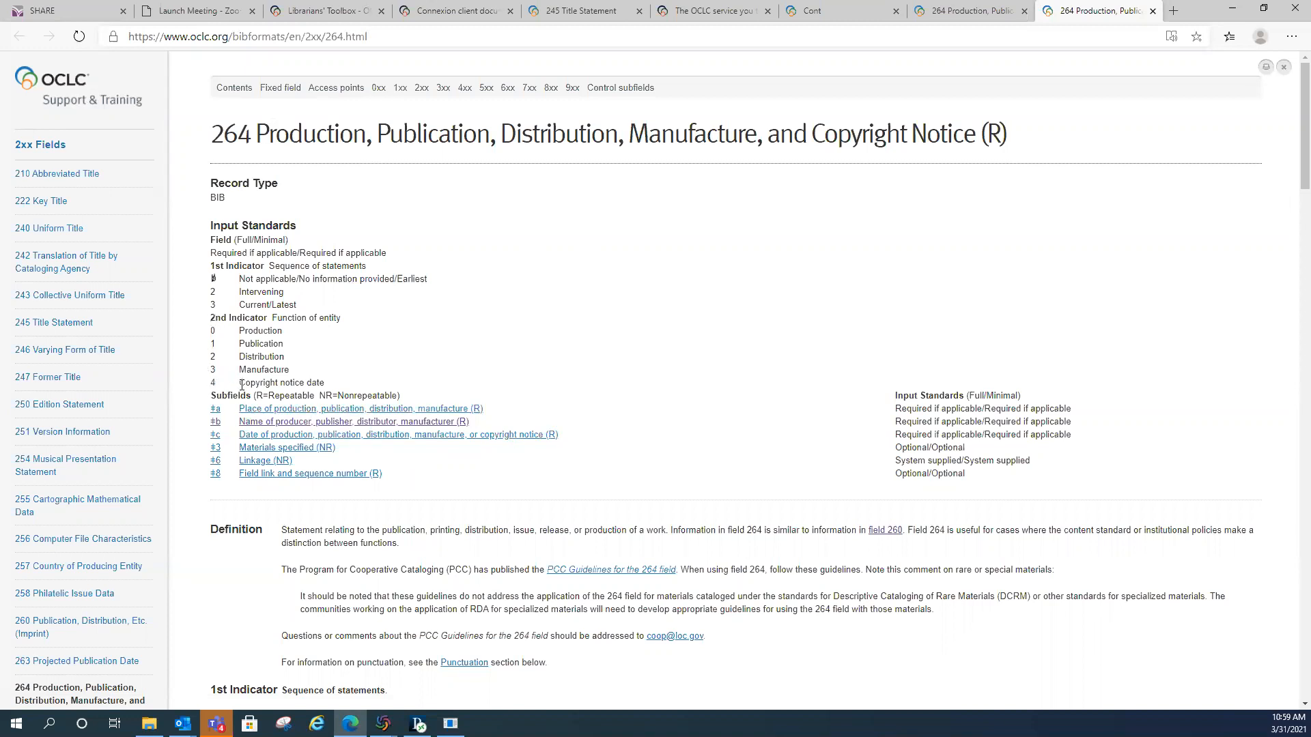
{"action": "left_click_drag", "start_coordinate": [240, 387], "coordinate": [328, 383]}
{"action": "left_click", "coordinate": [1151, 11]}
{"action": "left_click", "coordinate": [1151, 12]}
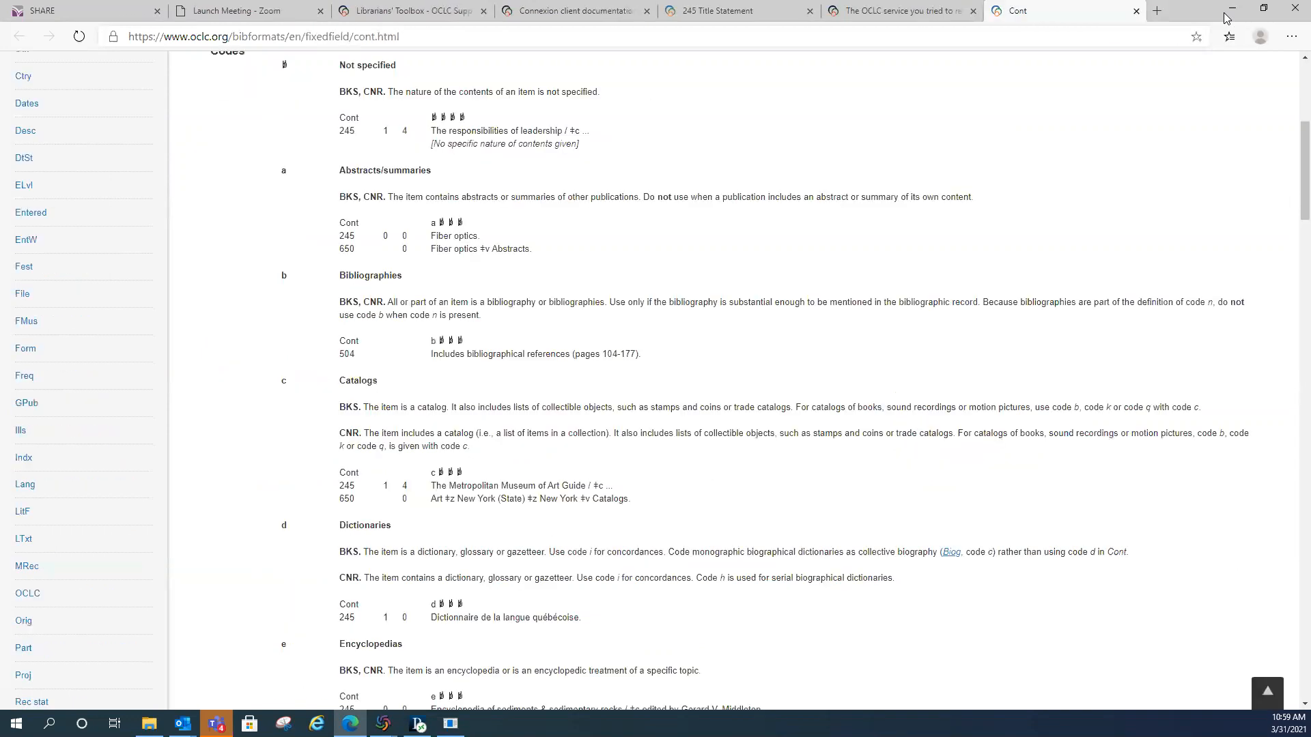
{"action": "left_click", "coordinate": [1232, 8]}
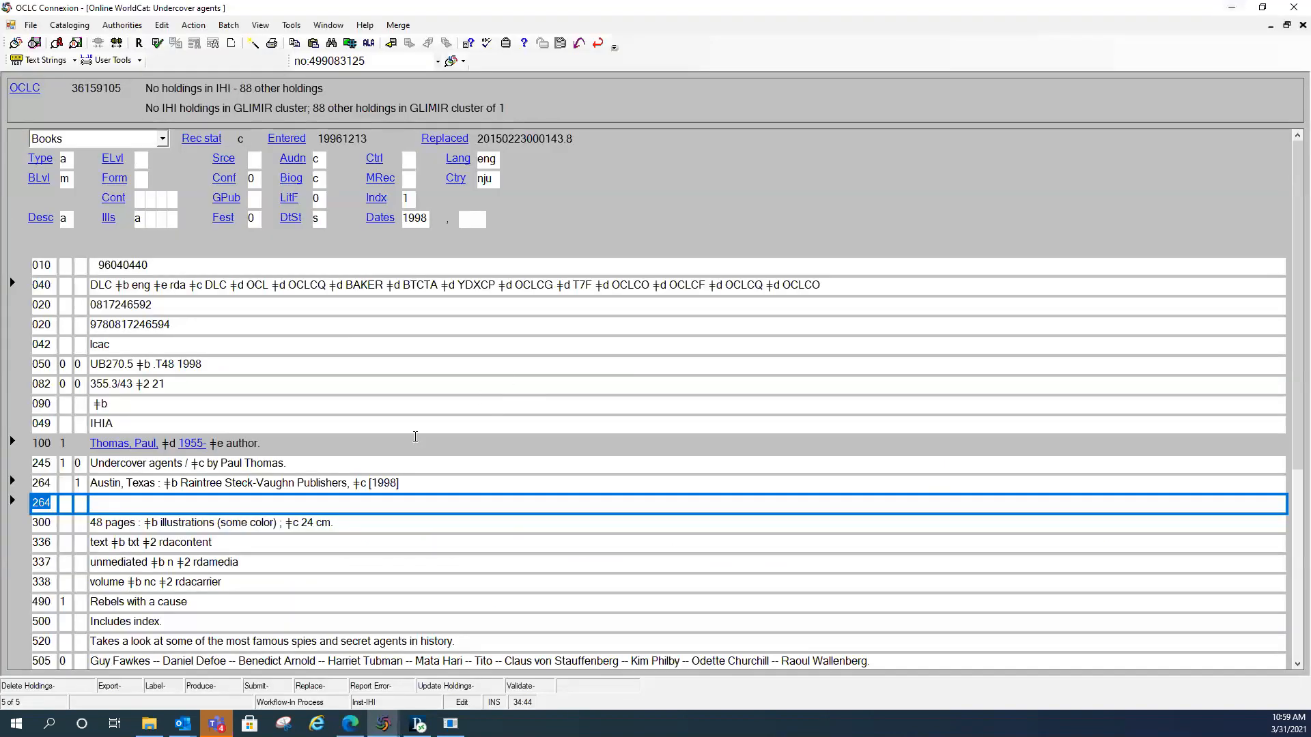
Step: Set the new 264 field's second indicator to 4 and enter ‡c ©1998, inserting the copyright mark from the special characters
{"action": "left_click", "coordinate": [81, 503]}
{"action": "type", "text": "4"}
{"action": "key", "text": "ctrl+d"}
{"action": "type", "text": "c"}
{"action": "left_click", "coordinate": [369, 44]}
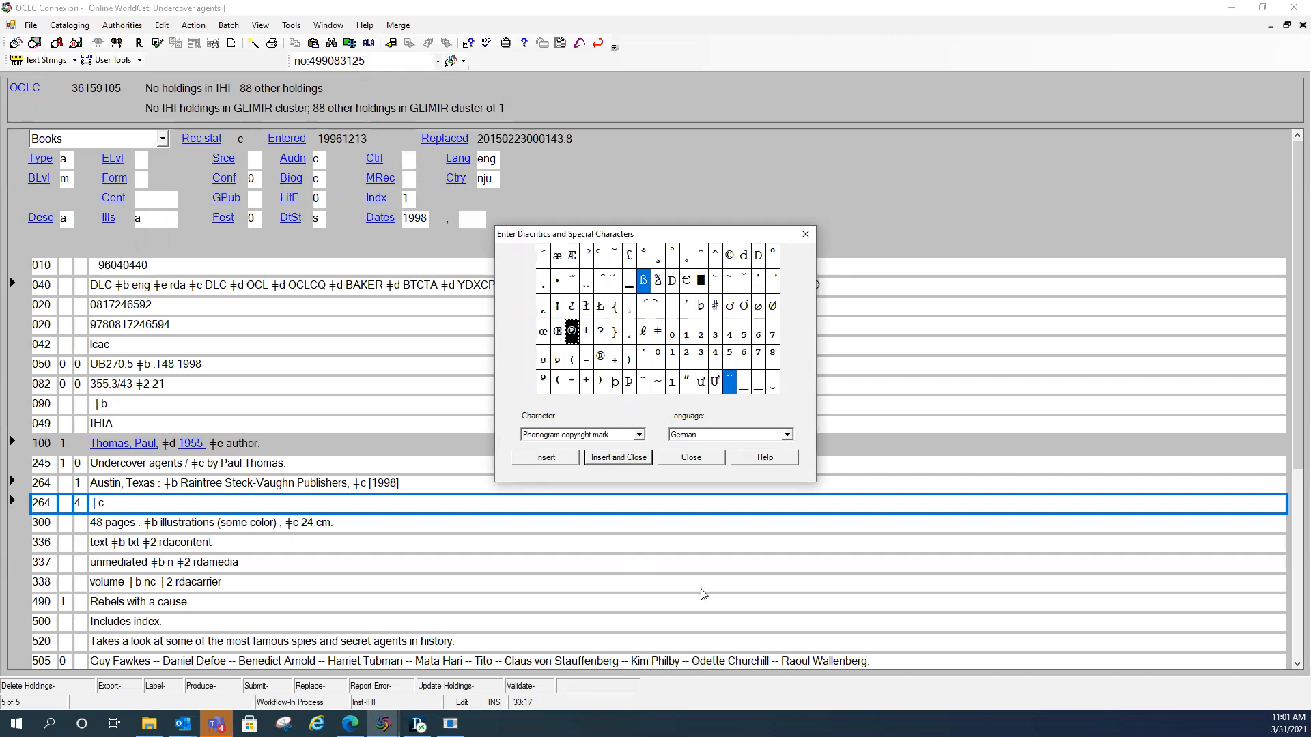
{"action": "left_click", "coordinate": [730, 258]}
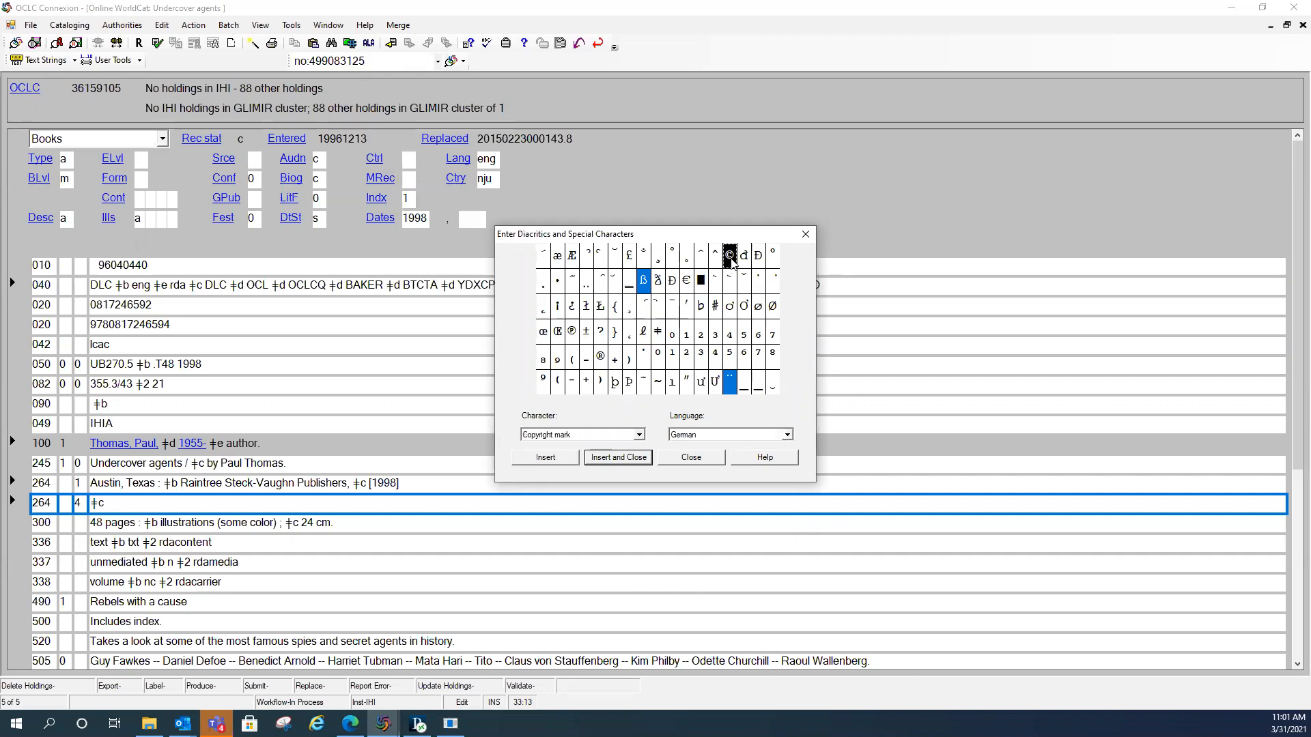
{"action": "left_click", "coordinate": [607, 458]}
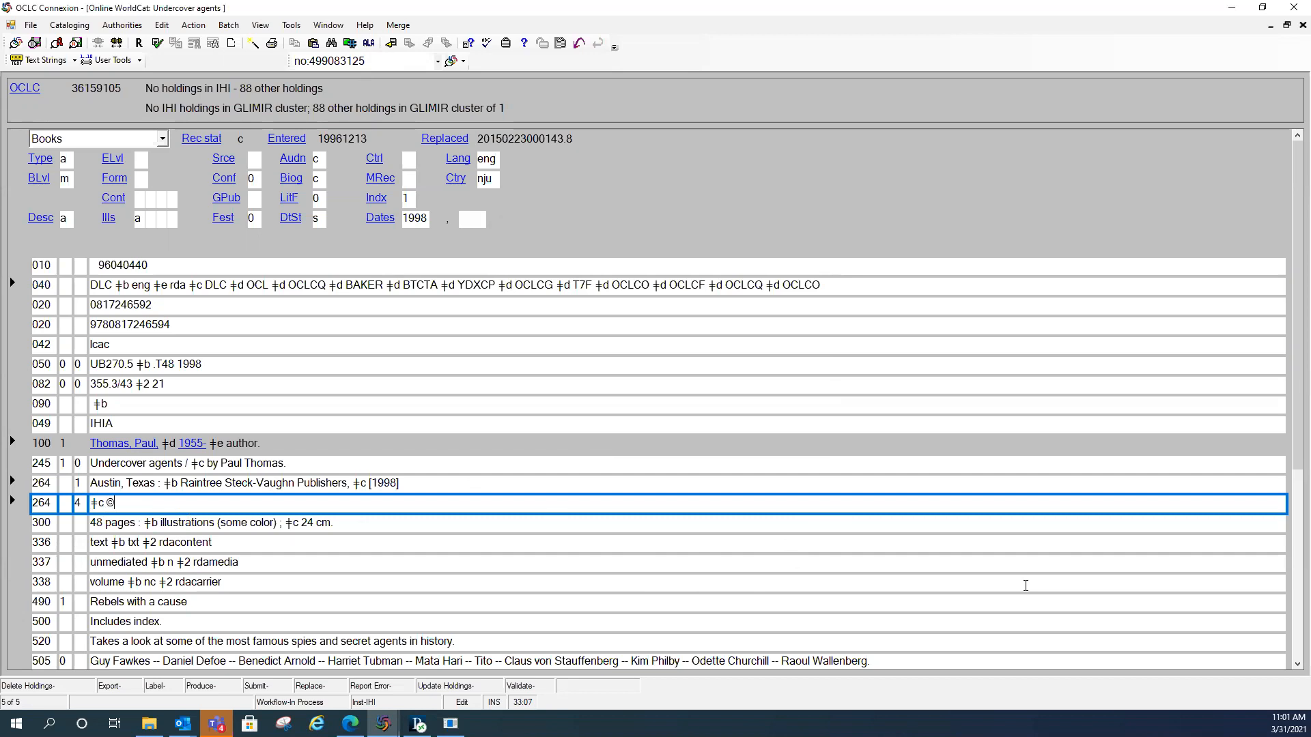
{"action": "type", "text": "1998"}
Step: Review the physical description, series, note and subject fields of the record, along with the fixed-field language code
{"action": "scroll", "coordinate": [1042, 582], "scroll_direction": "down", "scroll_amount": 1}
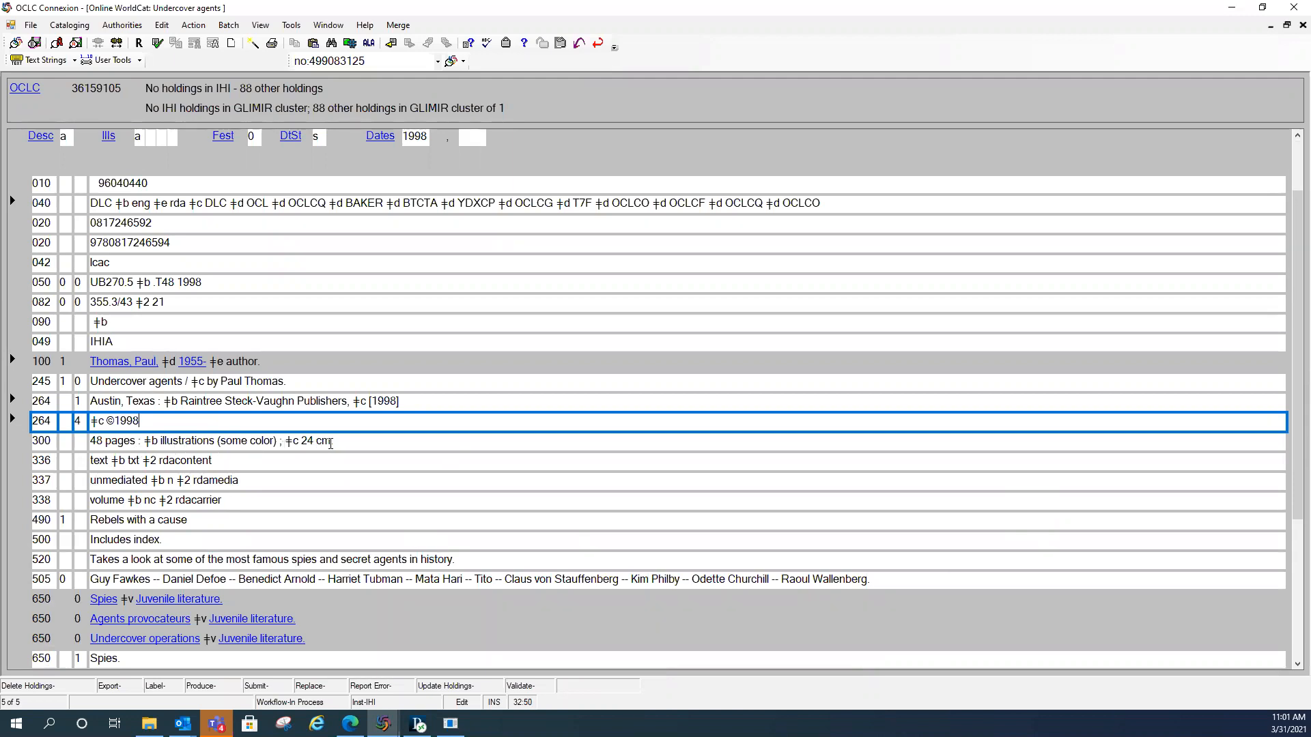
{"action": "left_click", "coordinate": [355, 441]}
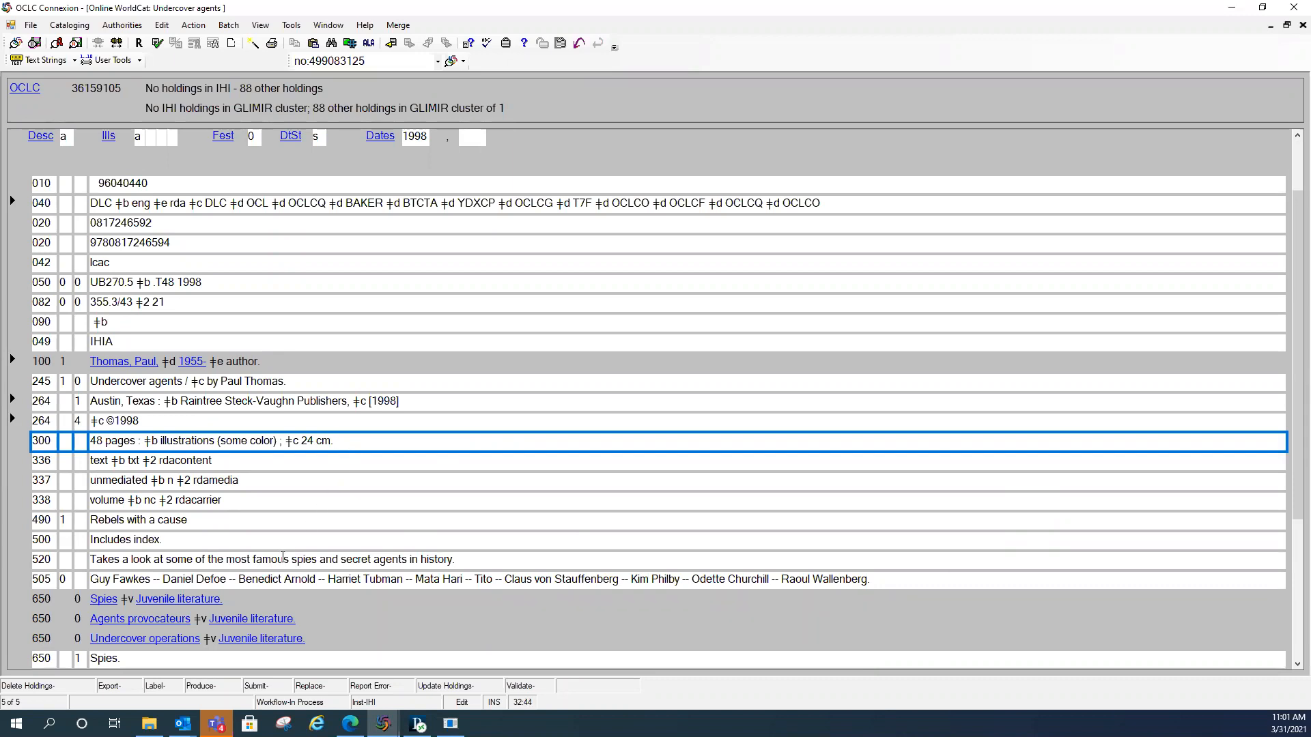
{"action": "left_click", "coordinate": [219, 519]}
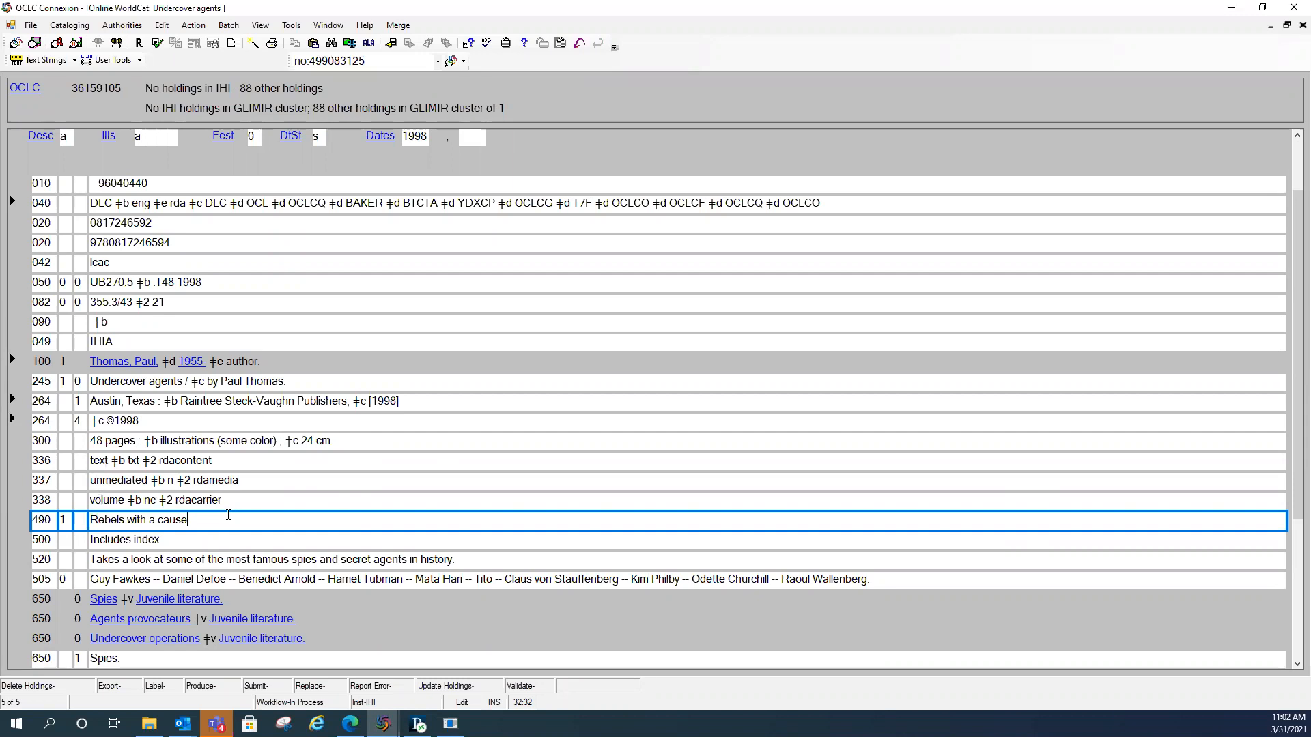
{"action": "scroll", "coordinate": [218, 519], "scroll_direction": "down", "scroll_amount": 2}
{"action": "left_click", "coordinate": [193, 458]}
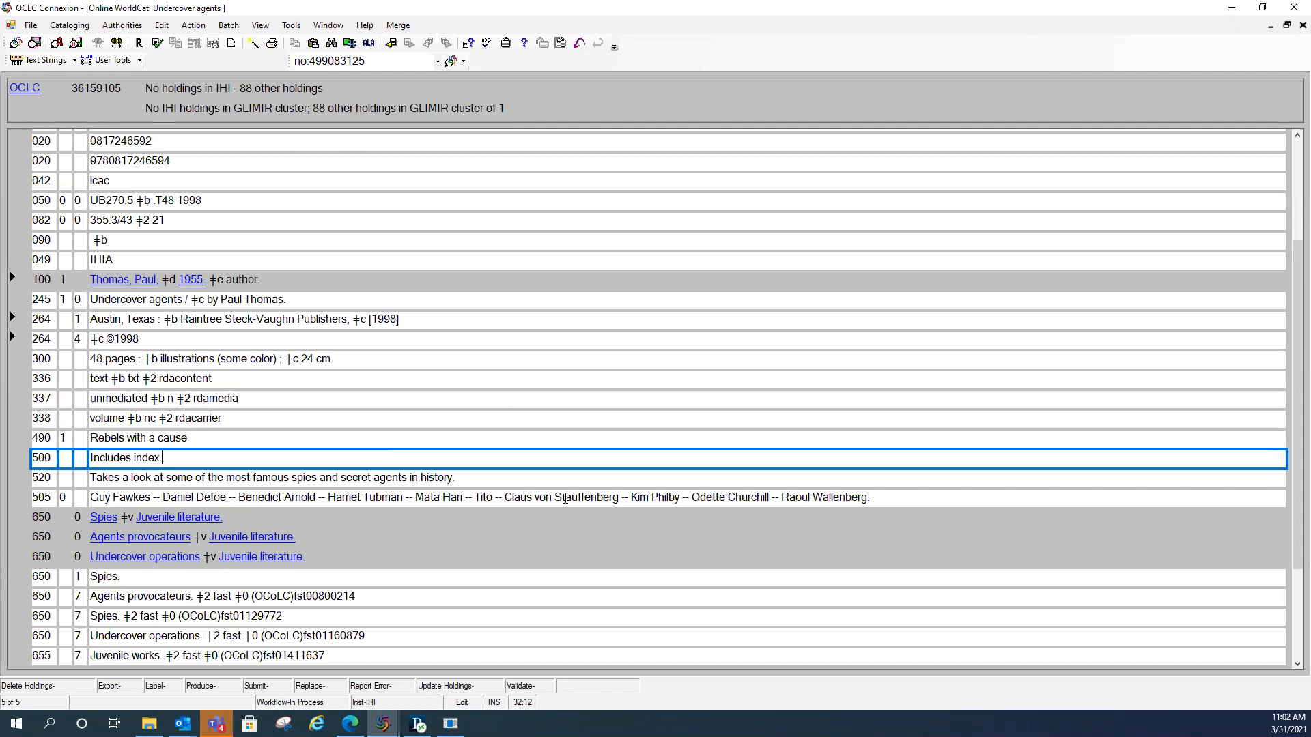
{"action": "scroll", "coordinate": [564, 542], "scroll_direction": "down", "scroll_amount": 3}
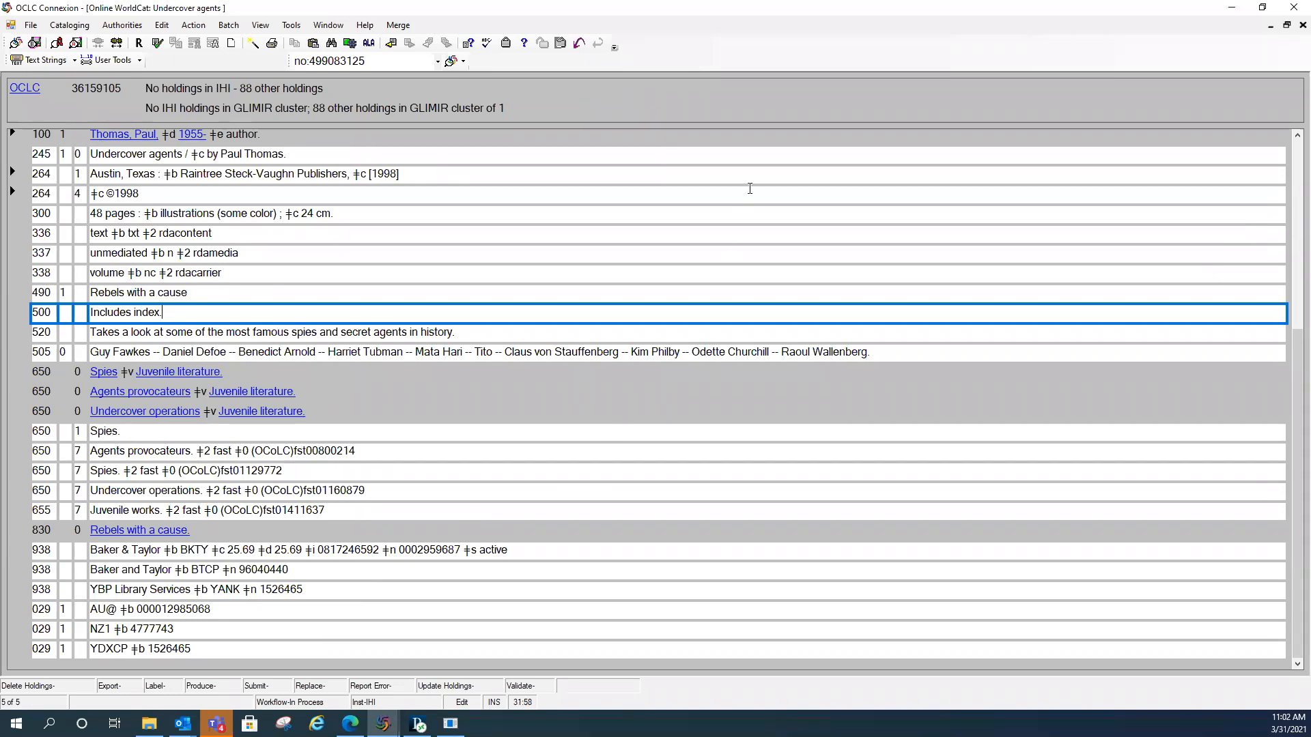
{"action": "scroll", "coordinate": [659, 243], "scroll_direction": "up", "scroll_amount": 5}
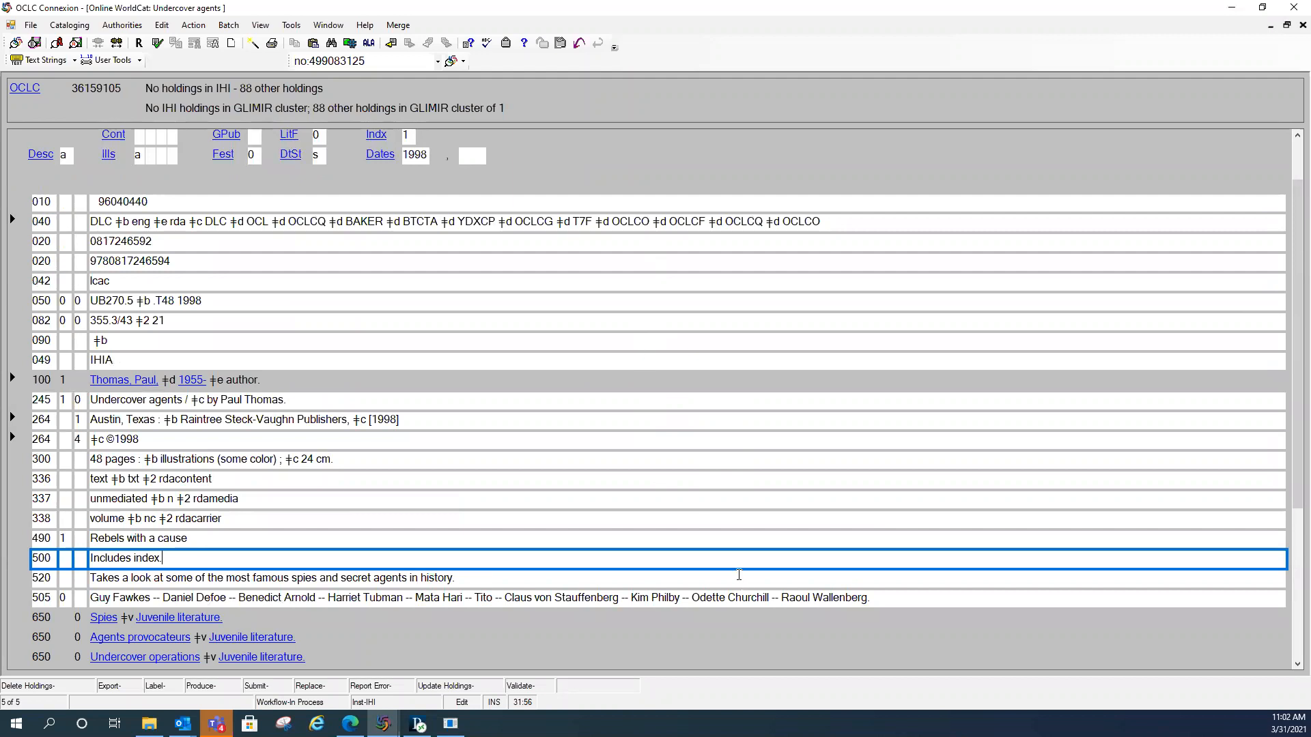
{"action": "scroll", "coordinate": [694, 515], "scroll_direction": "up", "scroll_amount": 1}
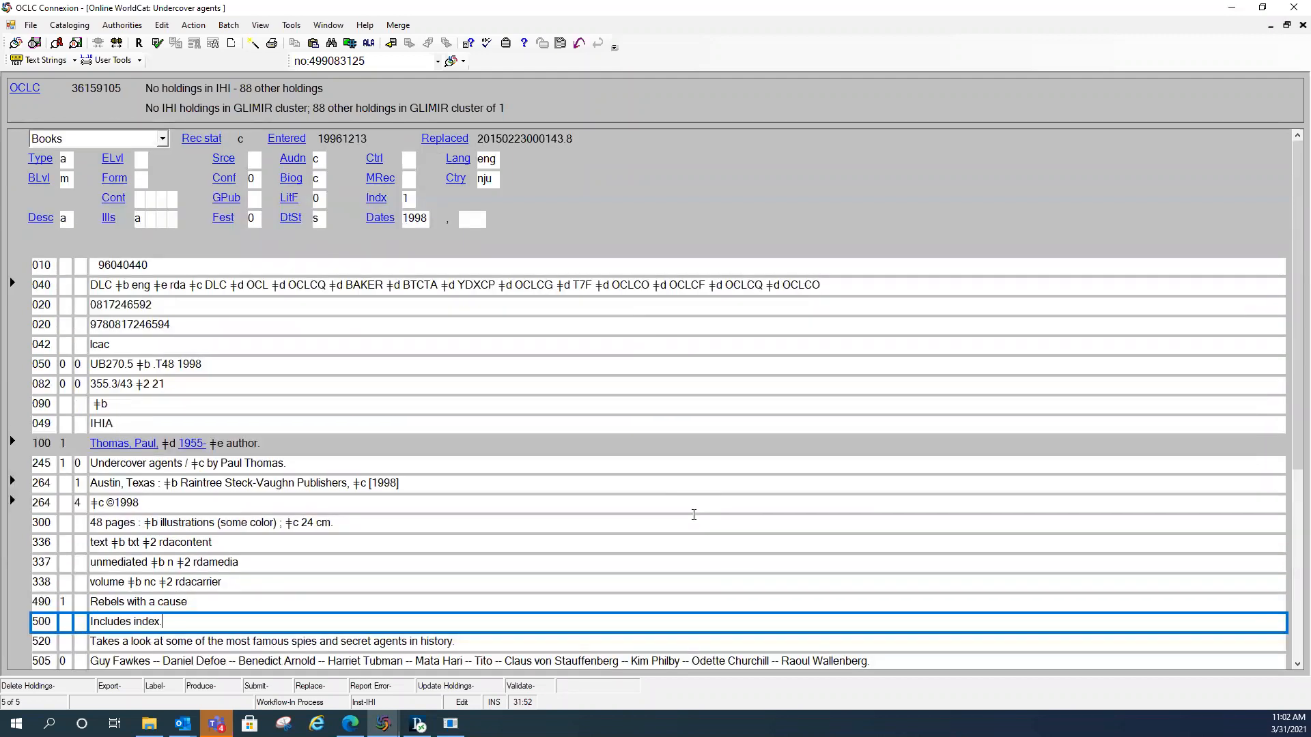
{"action": "left_click", "coordinate": [497, 159]}
{"action": "double_click", "coordinate": [483, 156]}
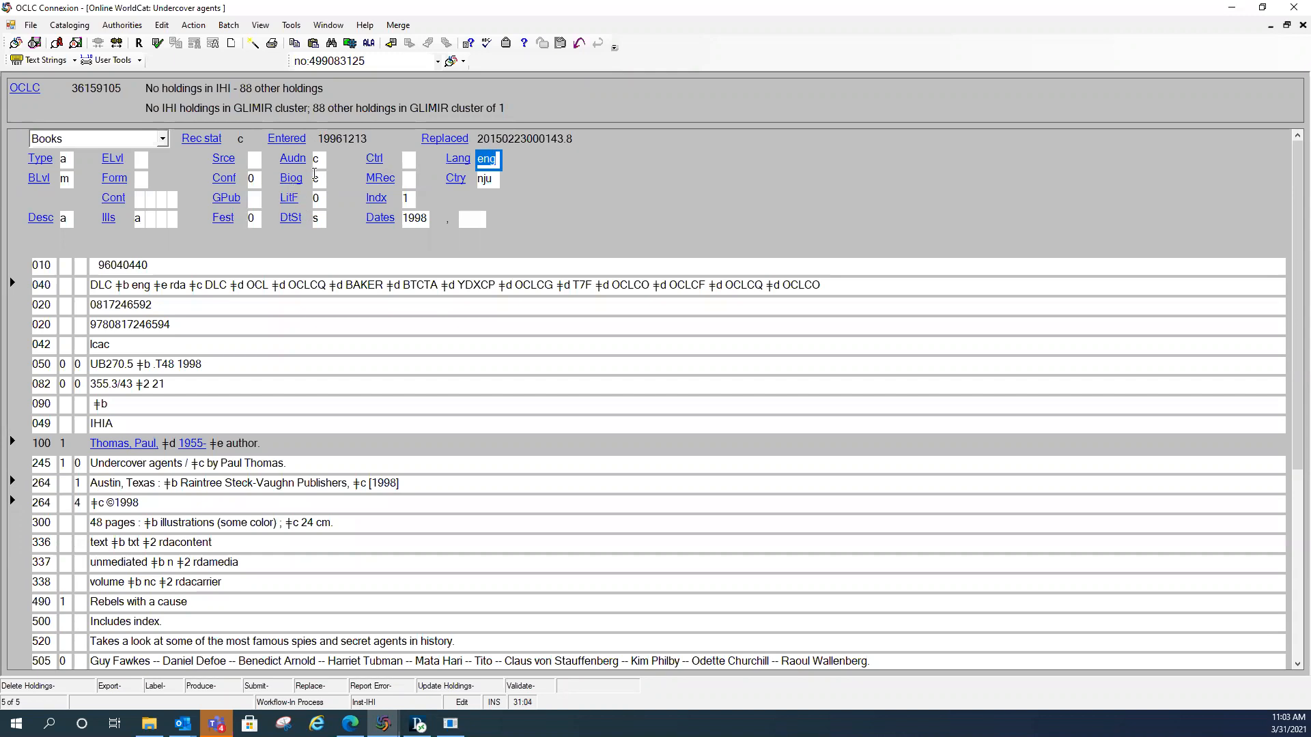
{"action": "scroll", "coordinate": [392, 462], "scroll_direction": "down", "scroll_amount": 3}
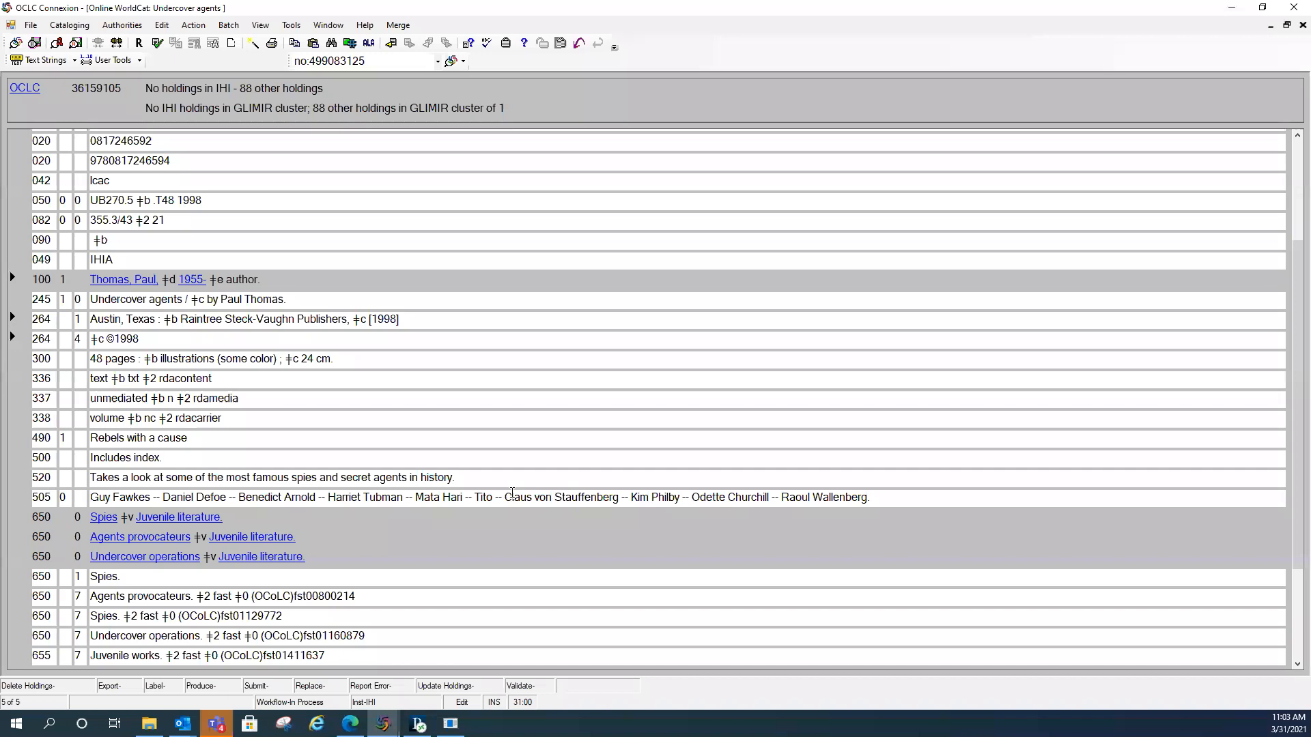
{"action": "scroll", "coordinate": [656, 464], "scroll_direction": "up", "scroll_amount": 3}
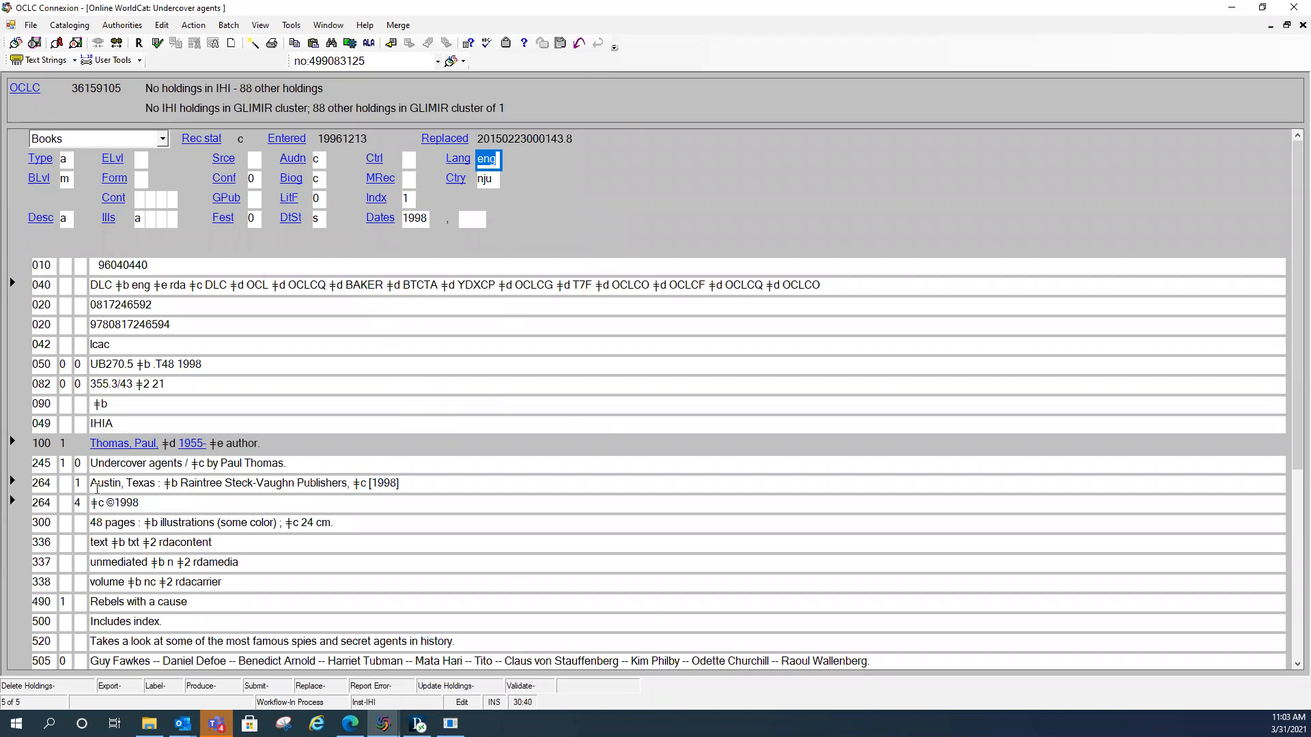
Step: Look up the country code for Texas through the Ctry help and the MARC Code List for Countries name sequence
{"action": "left_click_drag", "start_coordinate": [98, 489], "coordinate": [157, 483]}
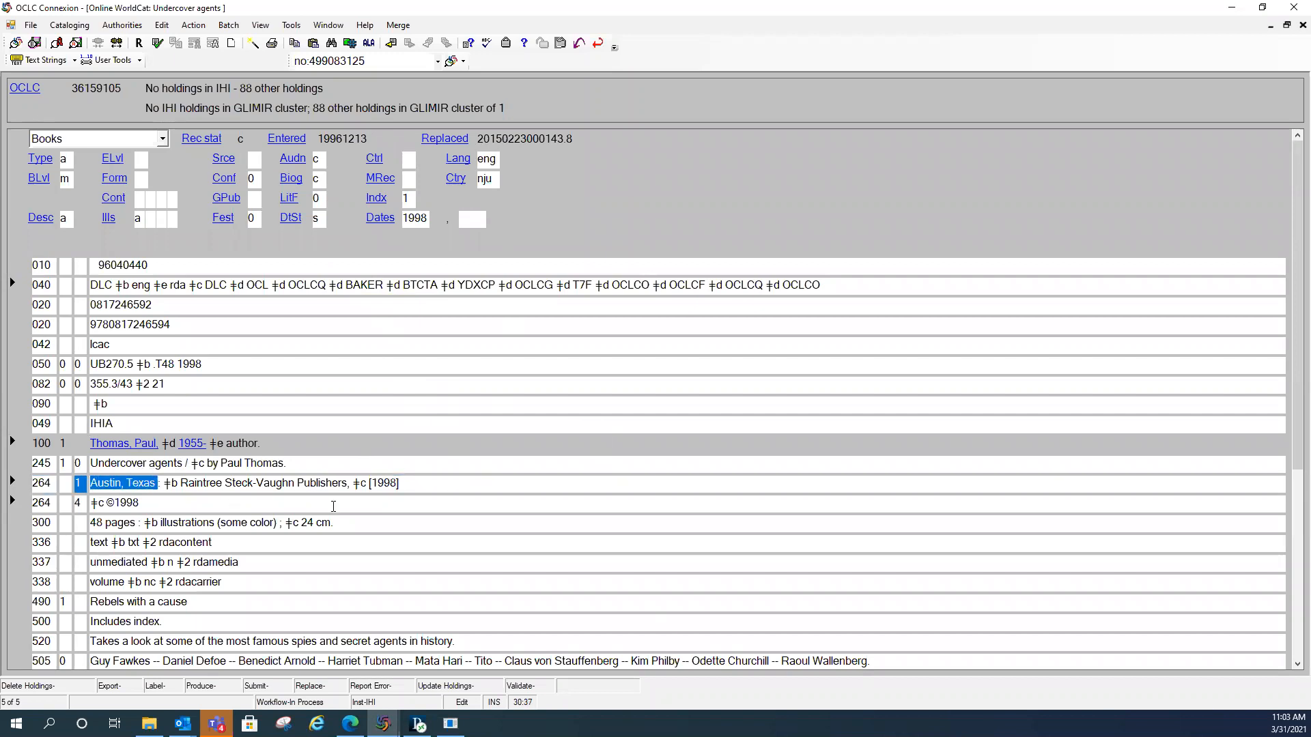
{"action": "left_click", "coordinate": [382, 507]}
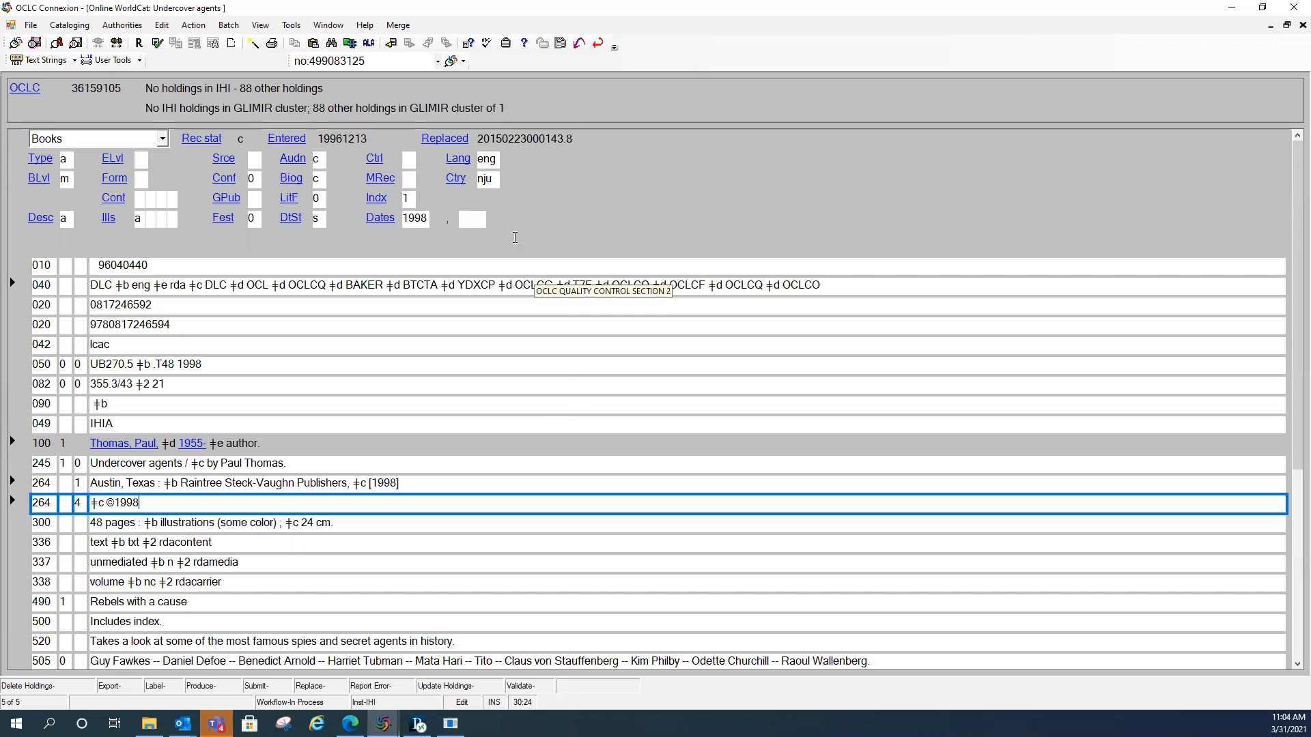
{"action": "left_click", "coordinate": [451, 183]}
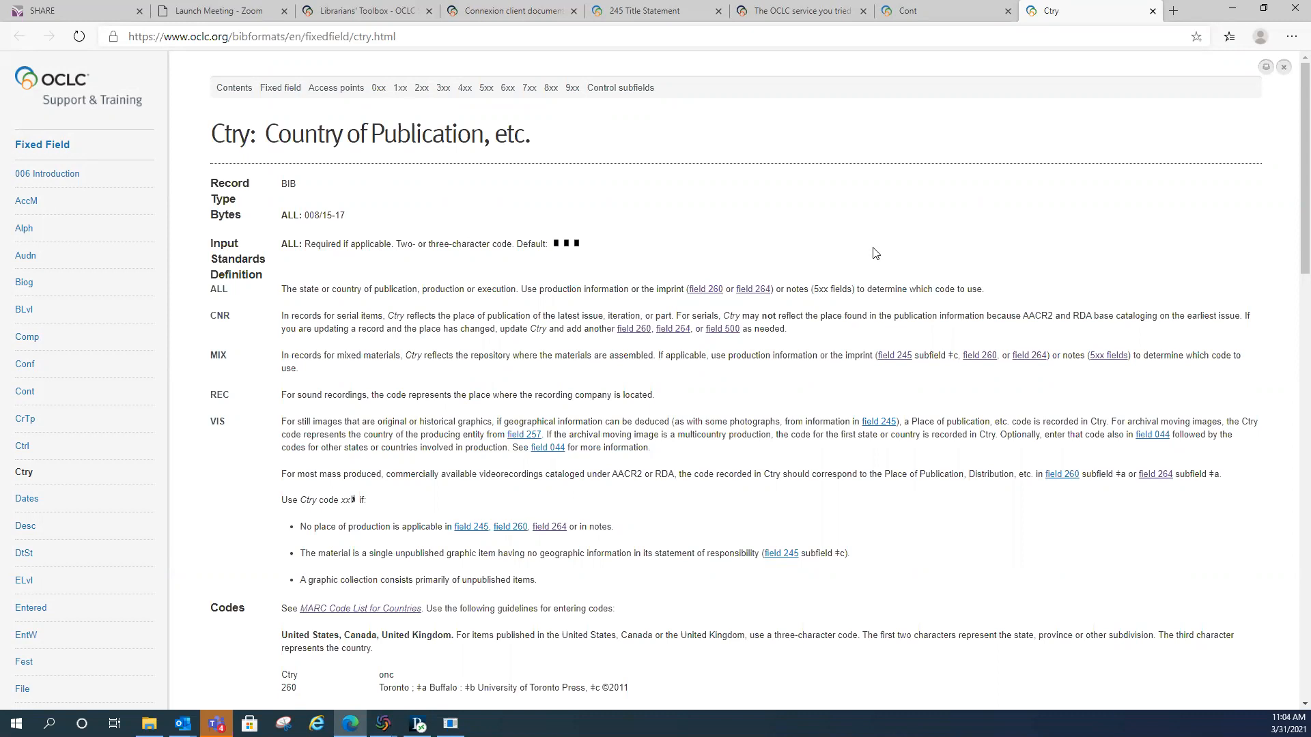
{"action": "scroll", "coordinate": [937, 417], "scroll_direction": "down", "scroll_amount": 3}
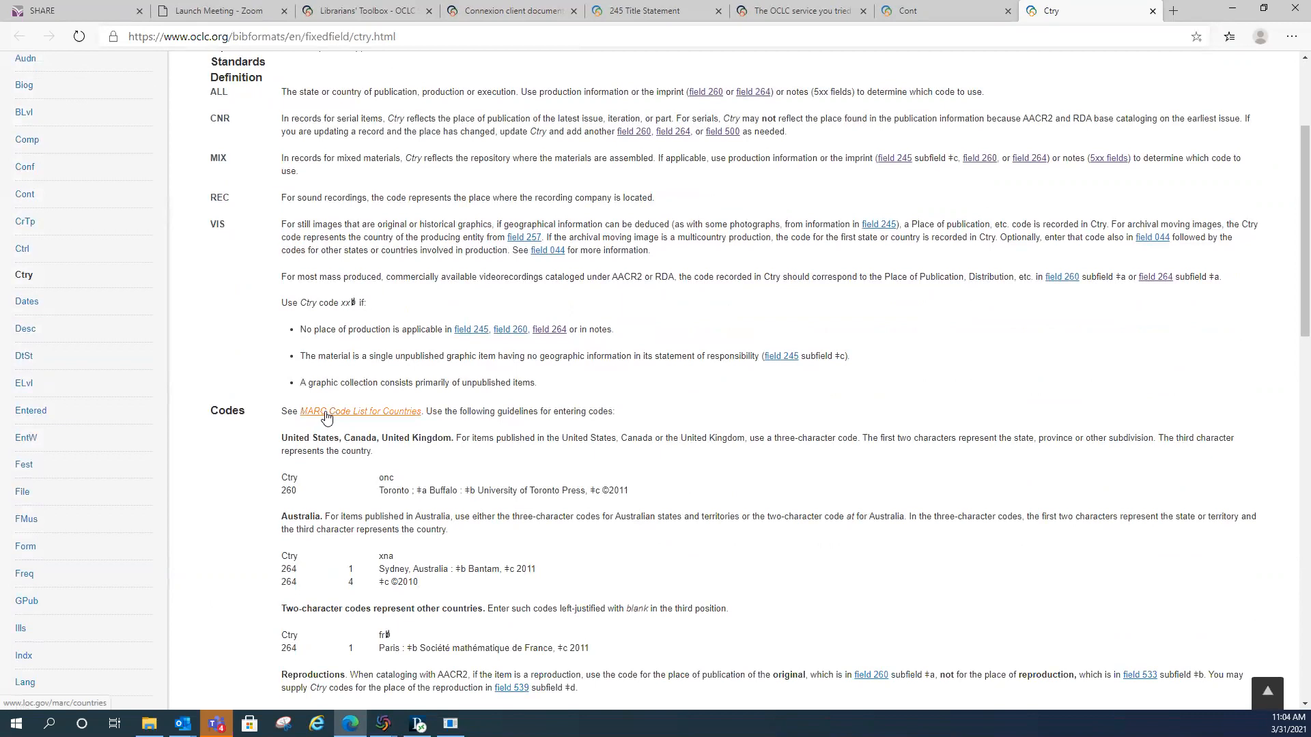
{"action": "left_click", "coordinate": [366, 413]}
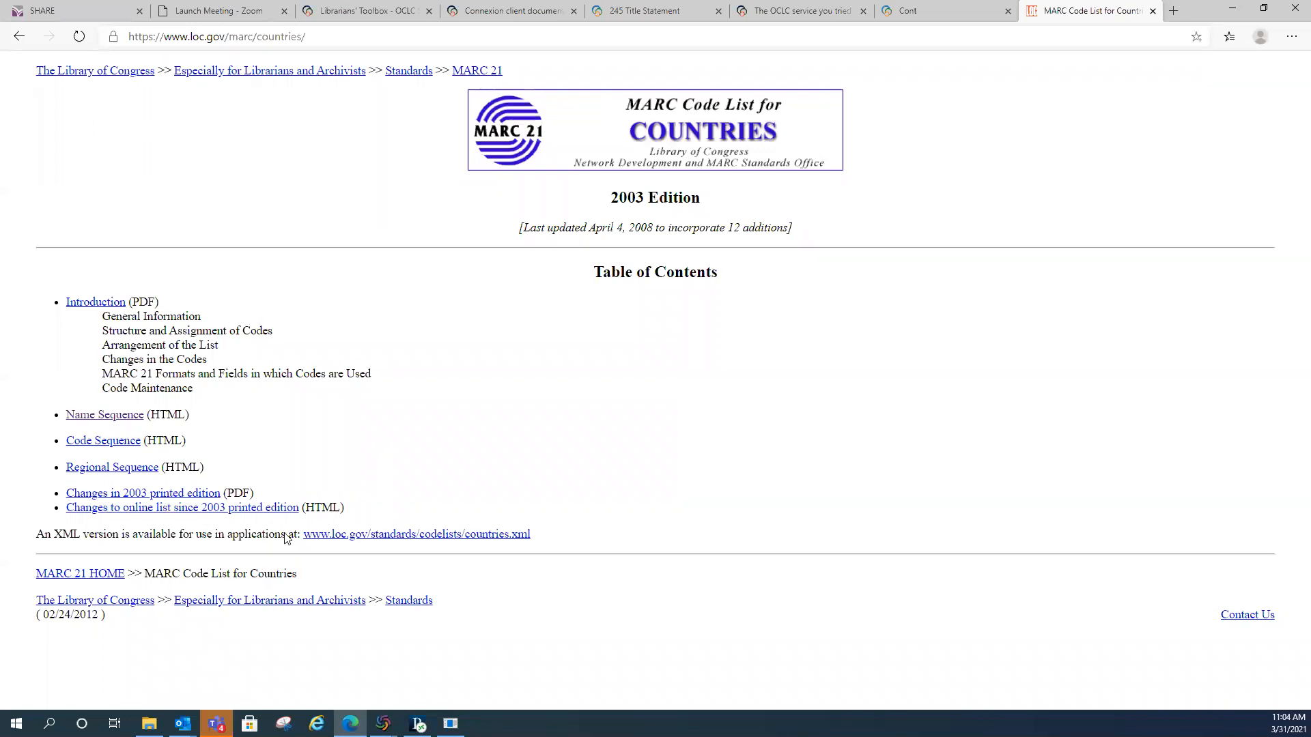
{"action": "left_click", "coordinate": [124, 423]}
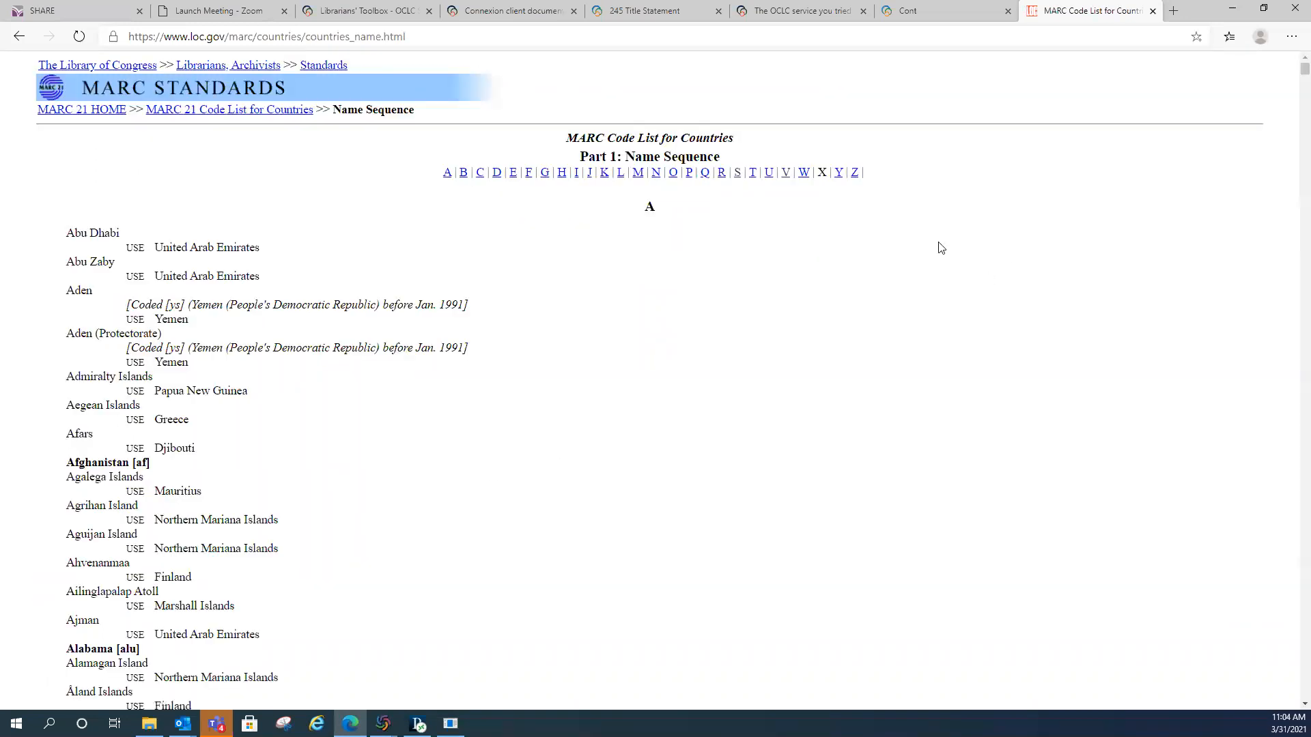
{"action": "left_click", "coordinate": [752, 179]}
{"action": "scroll", "coordinate": [442, 398], "scroll_direction": "down", "scroll_amount": 6}
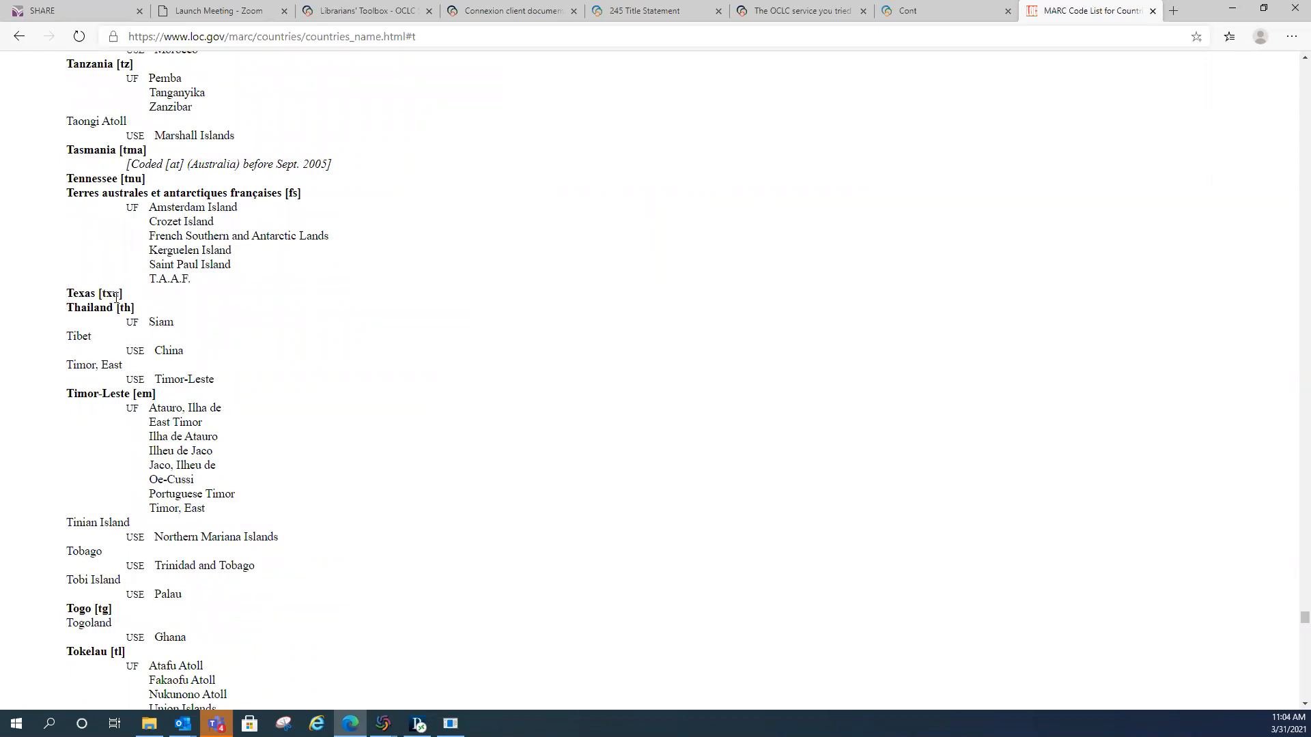
{"action": "left_click", "coordinate": [1153, 12]}
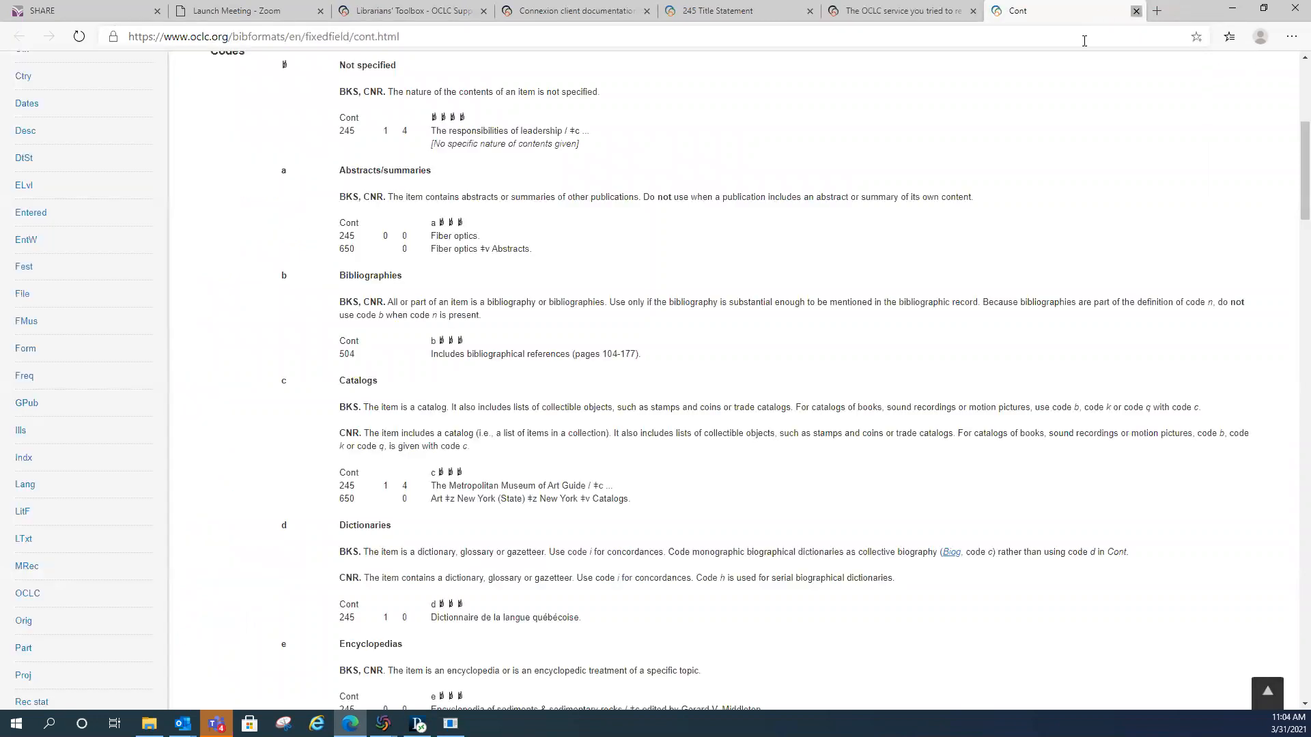
{"action": "left_click", "coordinate": [1136, 12]}
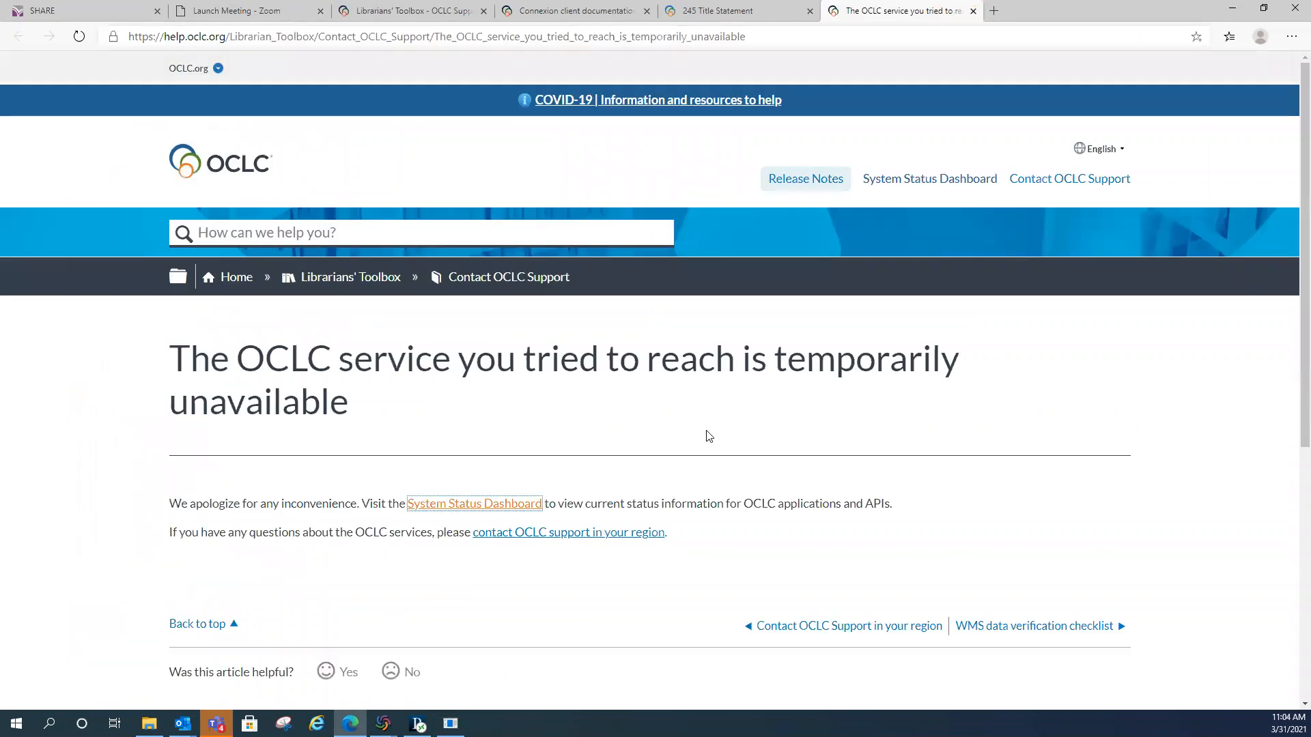
{"action": "left_click", "coordinate": [1232, 8]}
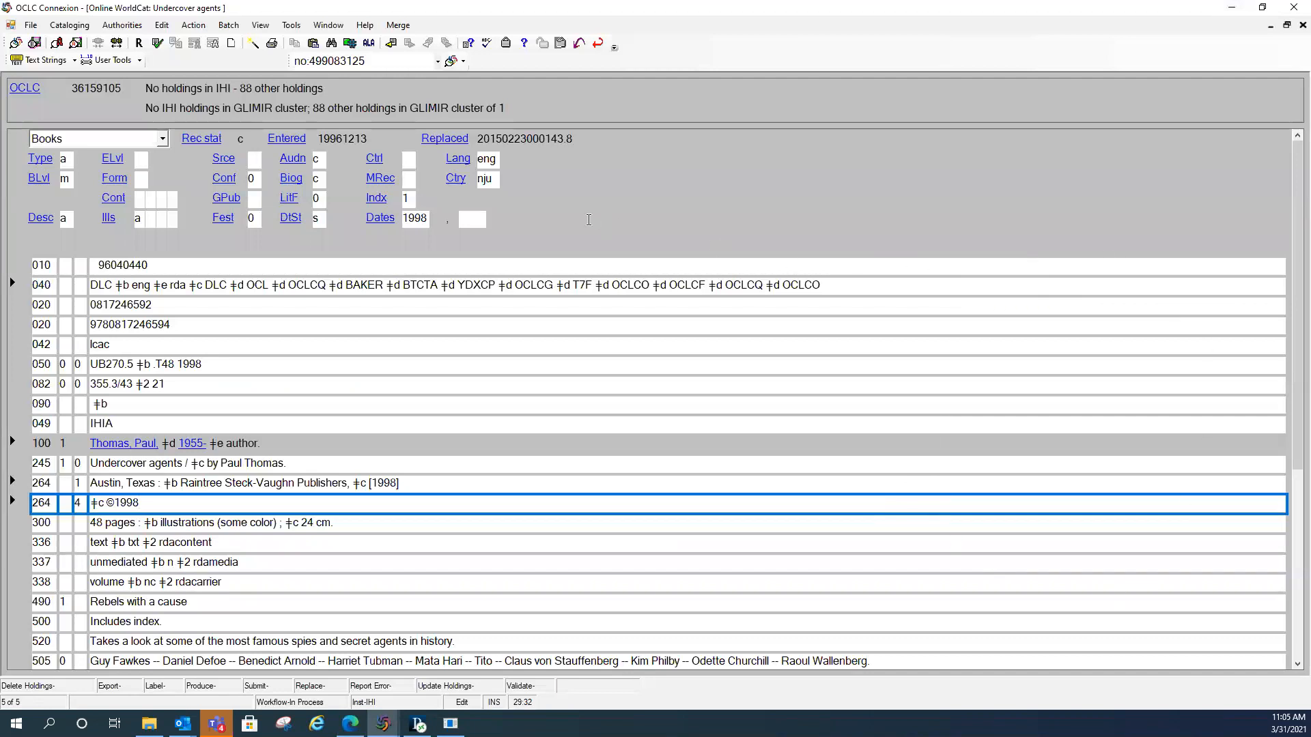
Step: Set the fixed-field Ctry code to txu and the Desc code to i
{"action": "left_click", "coordinate": [488, 180]}
{"action": "type", "text": "txu"}
{"action": "key", "text": "Tab"}
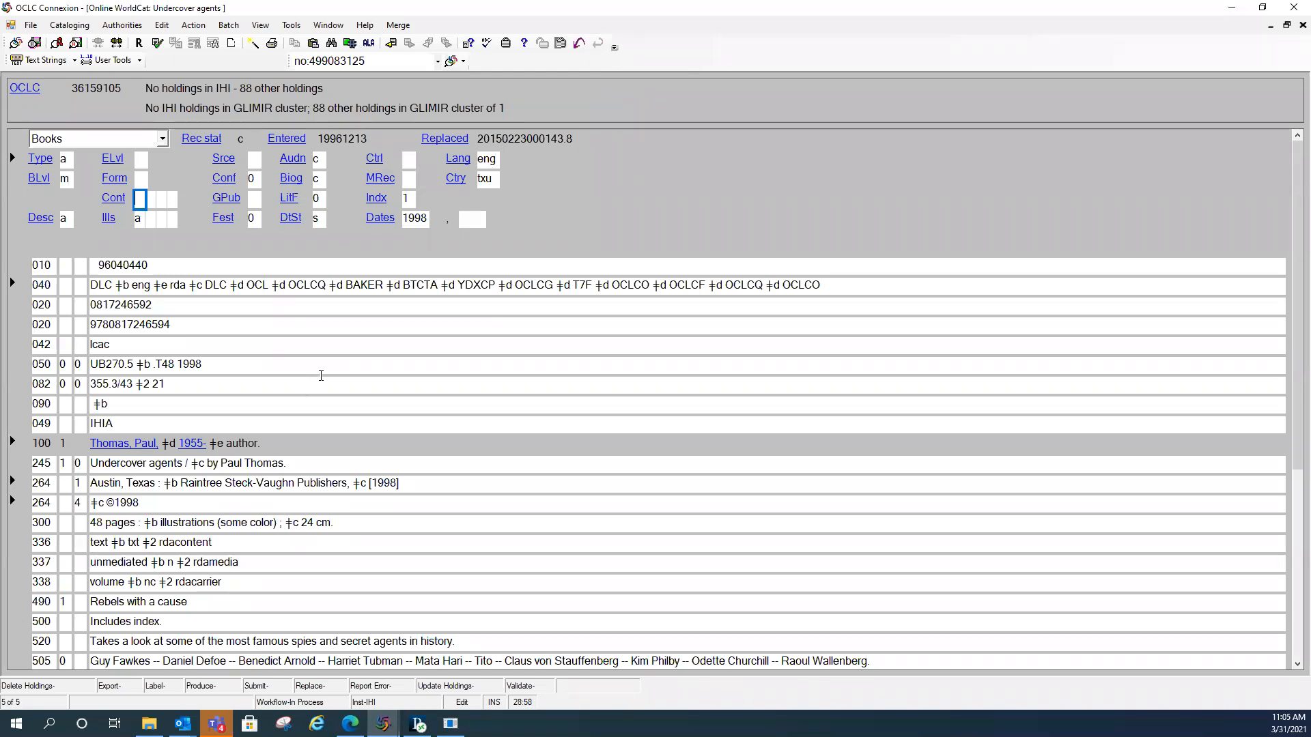
{"action": "left_click", "coordinate": [66, 218]}
{"action": "type", "text": "i"}
Step: Compare the dates in the two 264 fields and set the fixed-field DtSt code to t
{"action": "left_click", "coordinate": [421, 483]}
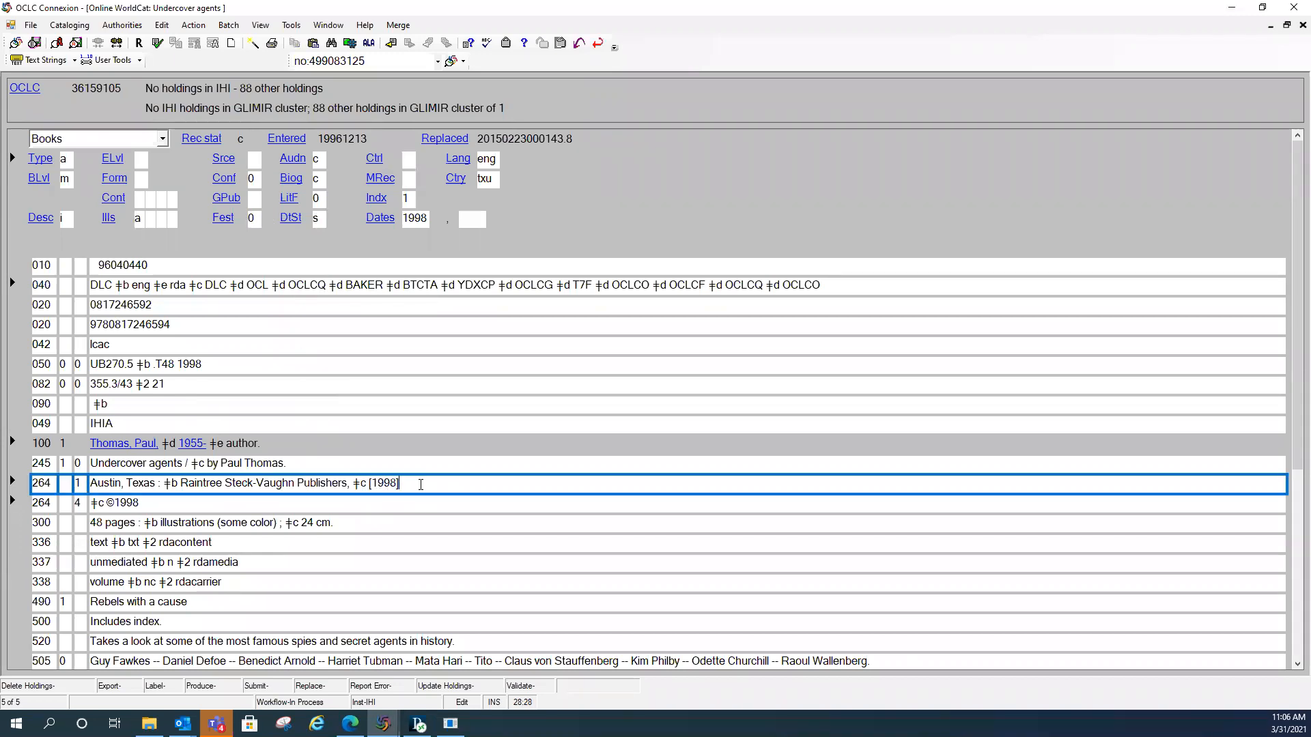
{"action": "left_click", "coordinate": [398, 506]}
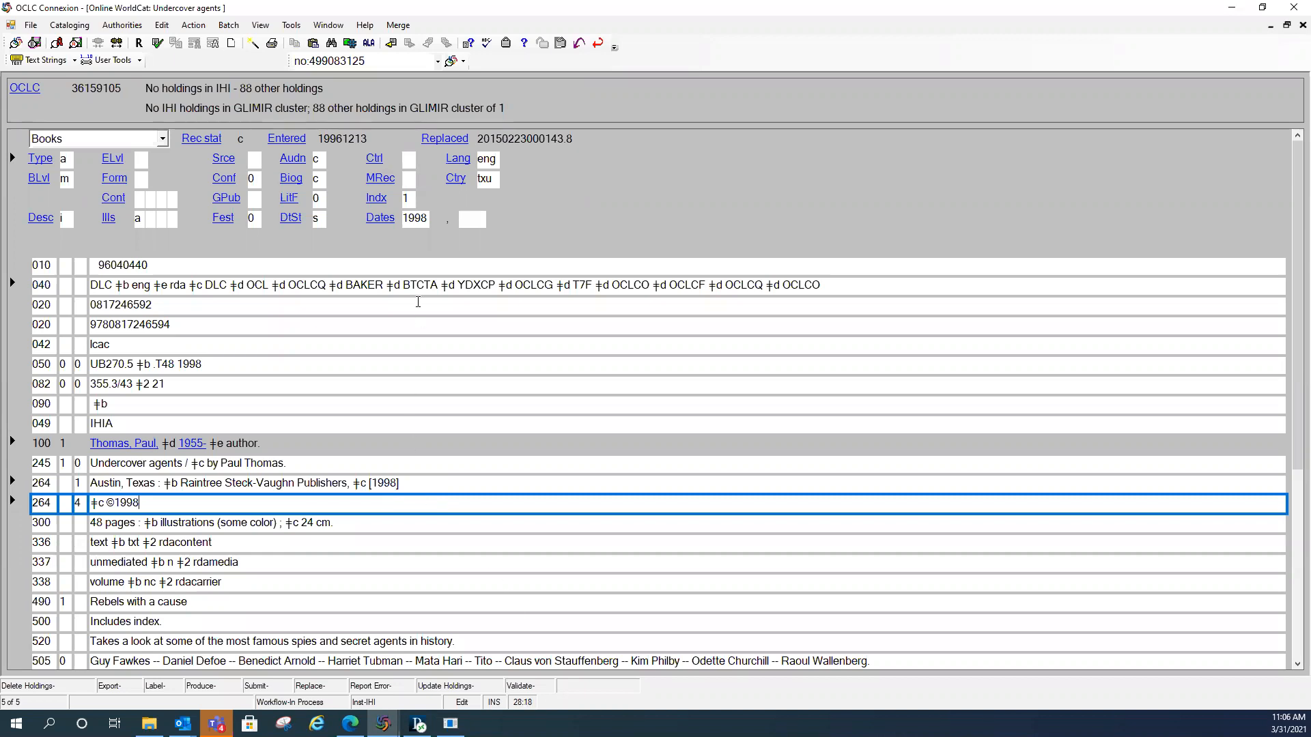
{"action": "key", "text": "ctrl+z"}
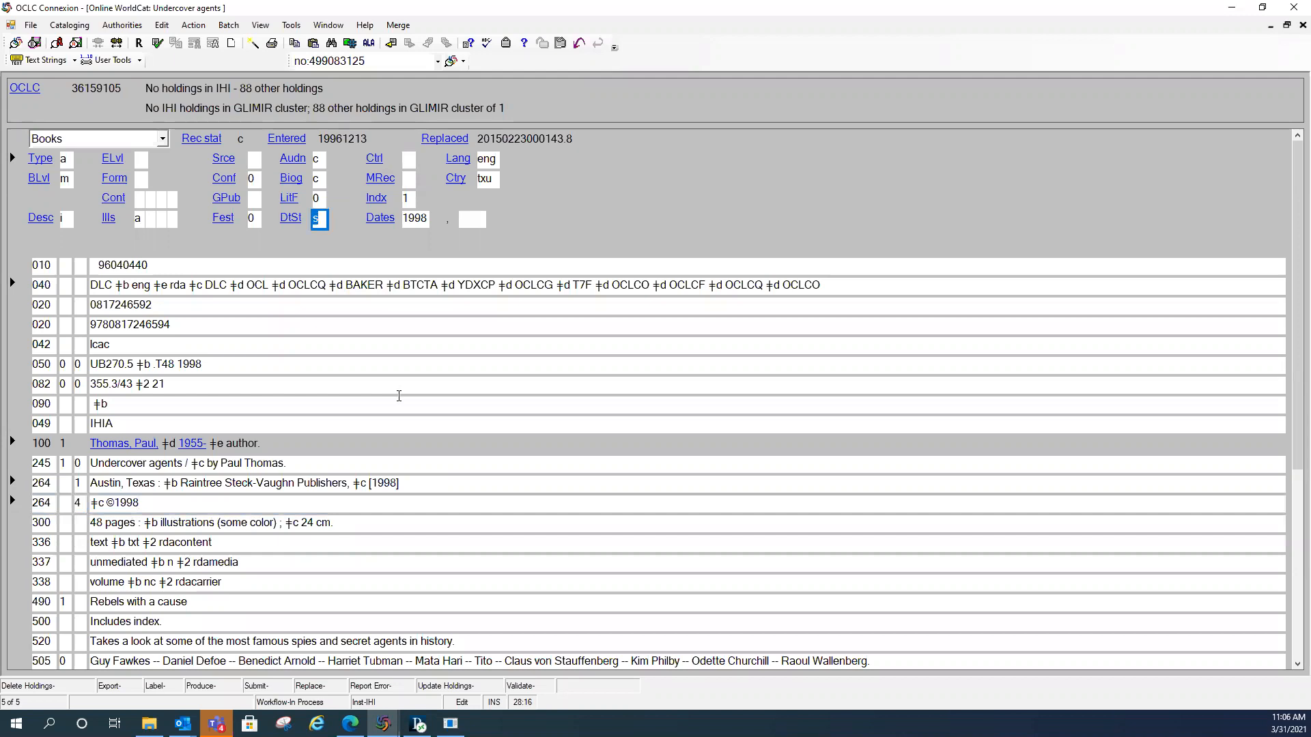
{"action": "type", "text": "t"}
{"action": "key", "text": "Tab"}
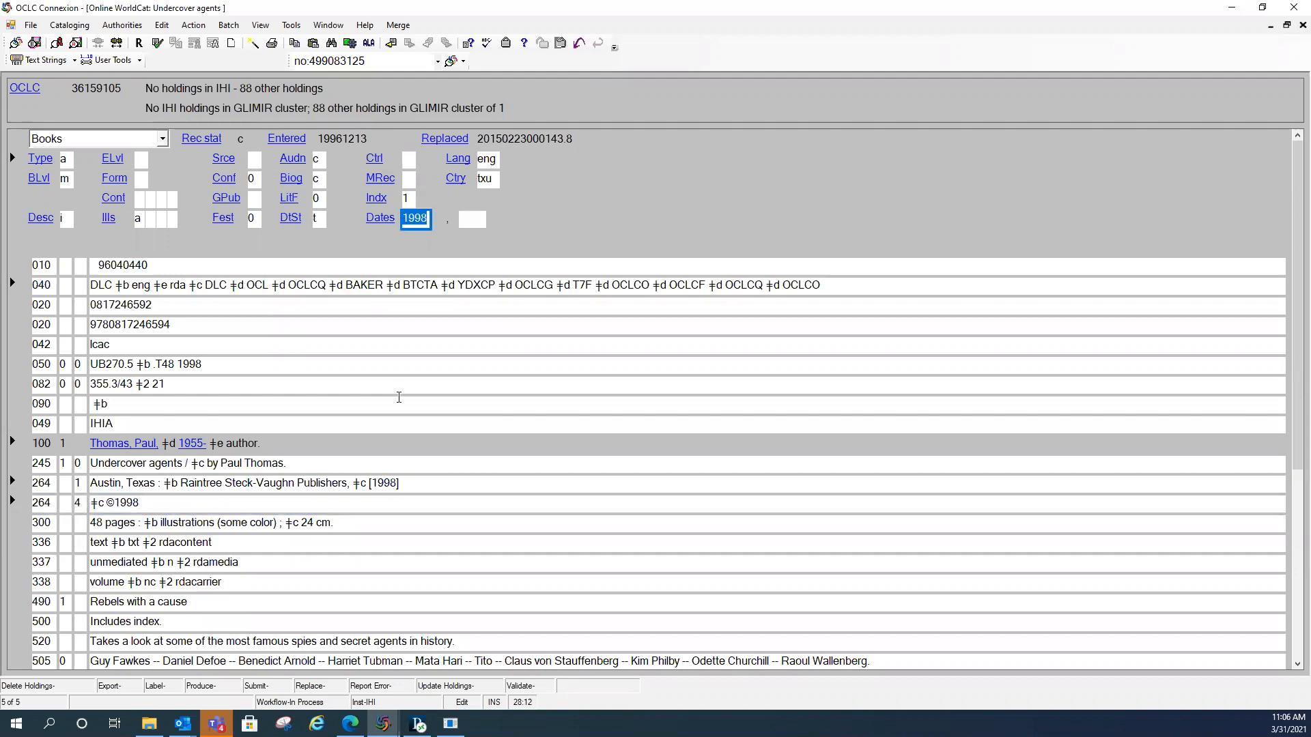
Step: Set the second date of the fixed-field Dates to 1998 and check the remaining variable fields of the record
{"action": "key", "text": "Tab"}
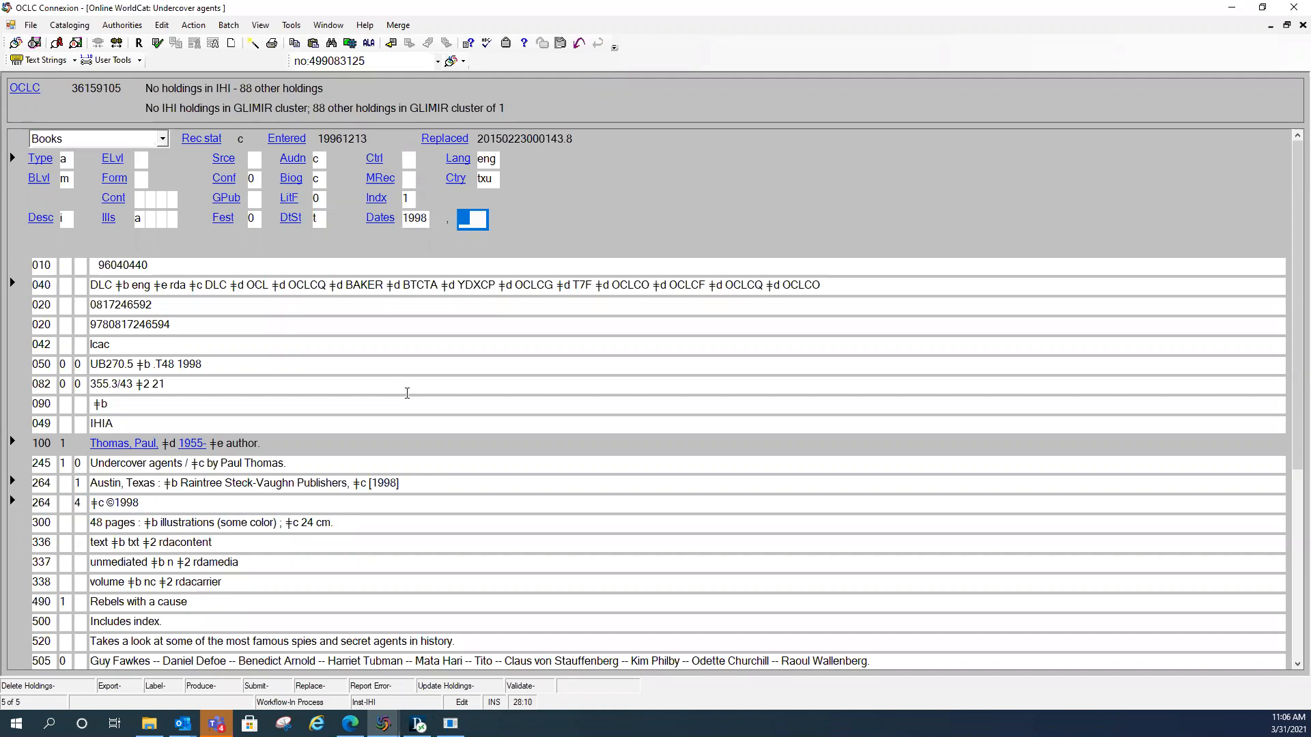
{"action": "type", "text": "1998"}
{"action": "key", "text": "Tab"}
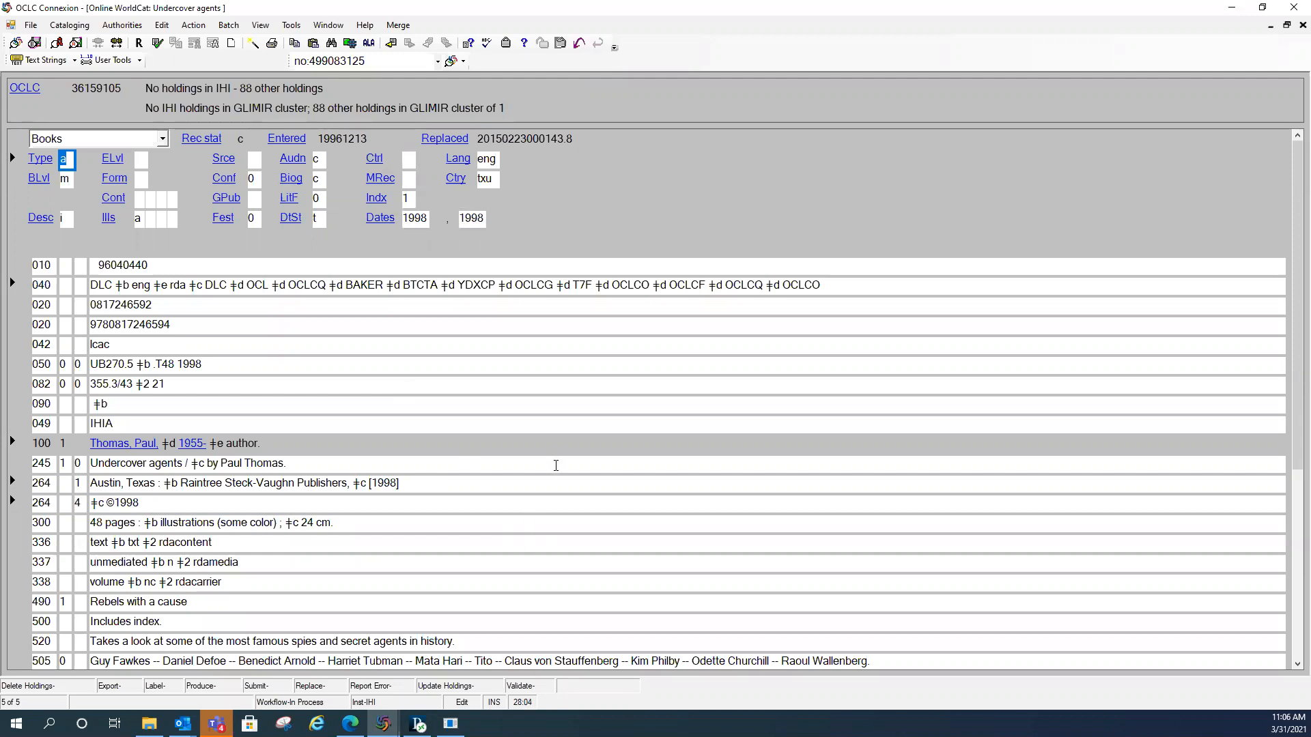
{"action": "scroll", "coordinate": [554, 470], "scroll_direction": "down", "scroll_amount": 3}
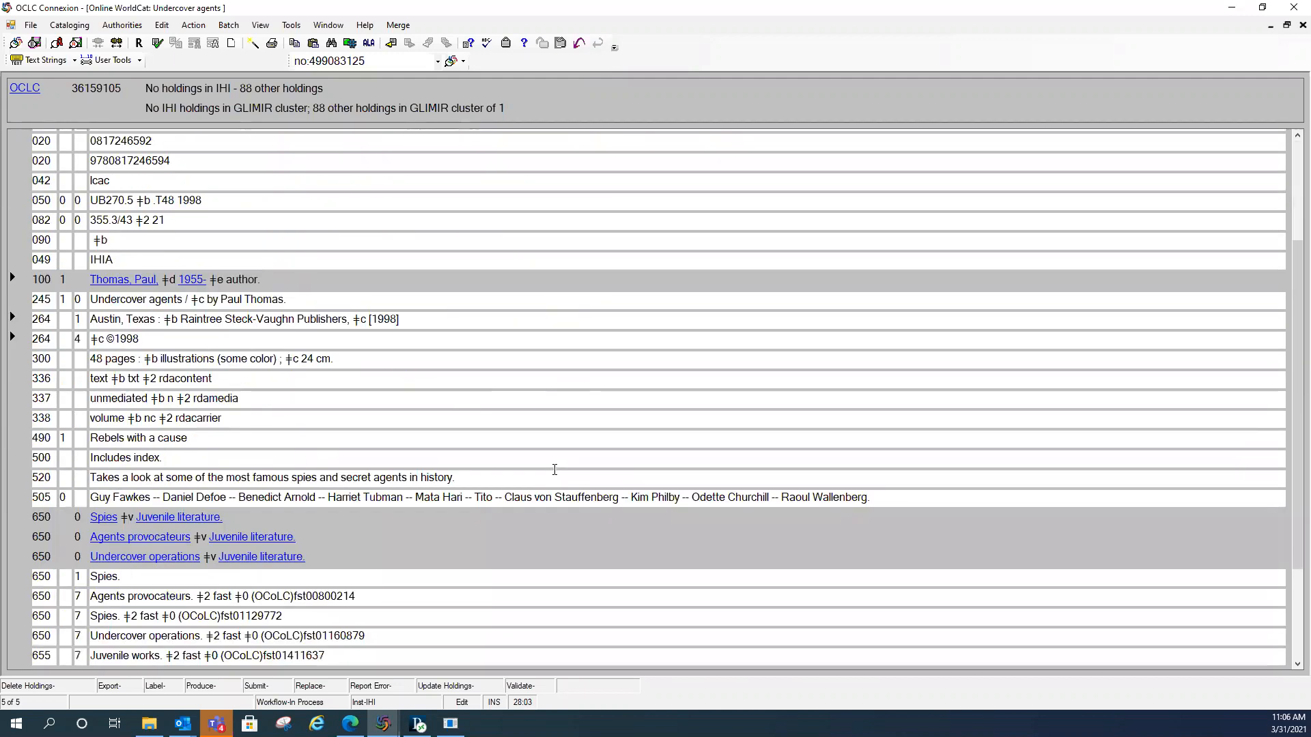
{"action": "scroll", "coordinate": [555, 470], "scroll_direction": "down", "scroll_amount": 2}
{"action": "scroll", "coordinate": [537, 512], "scroll_direction": "up", "scroll_amount": 5}
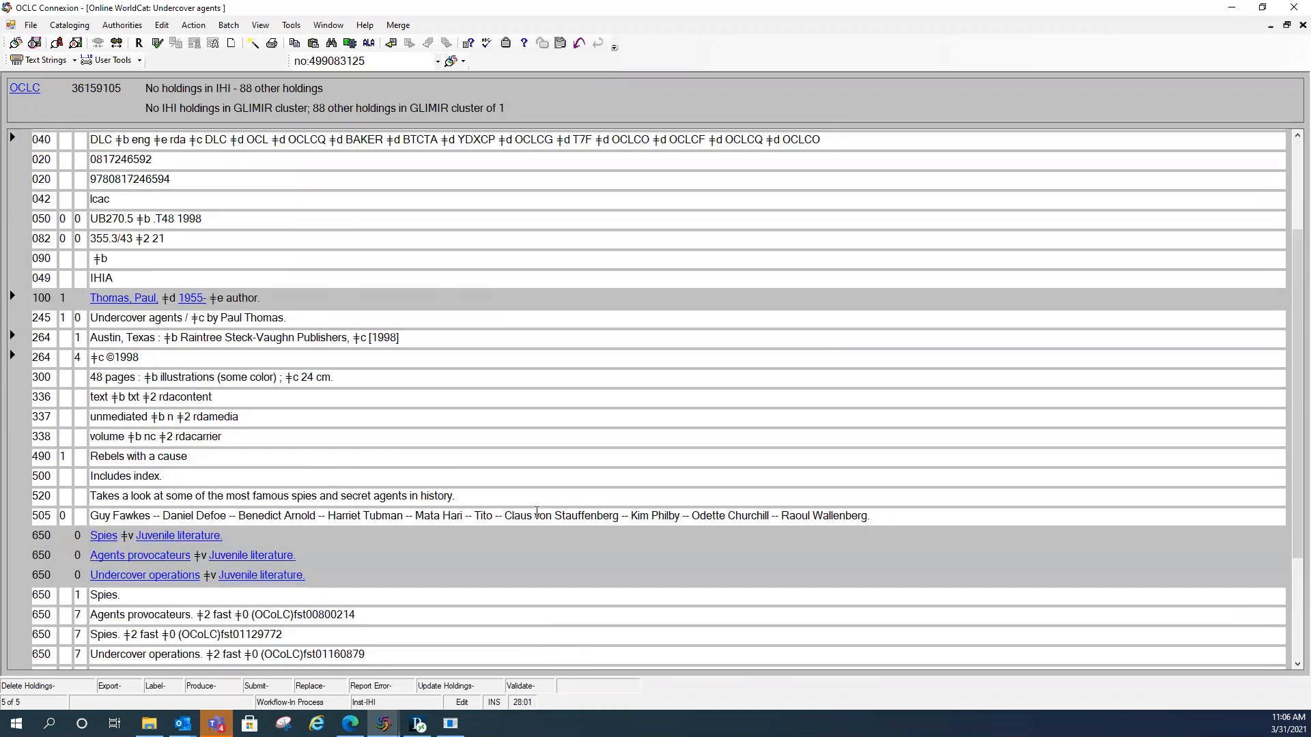
{"action": "scroll", "coordinate": [537, 512], "scroll_direction": "down", "scroll_amount": 5}
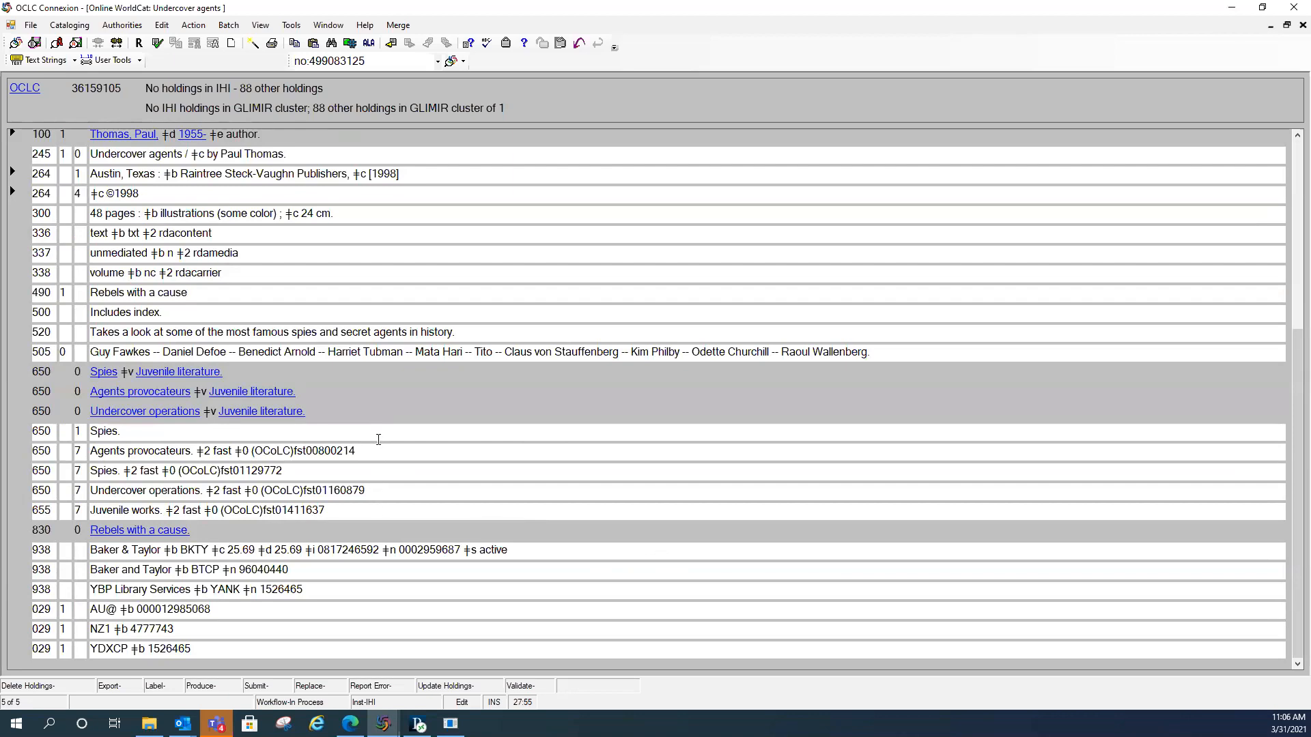
{"action": "scroll", "coordinate": [502, 496], "scroll_direction": "up", "scroll_amount": 5}
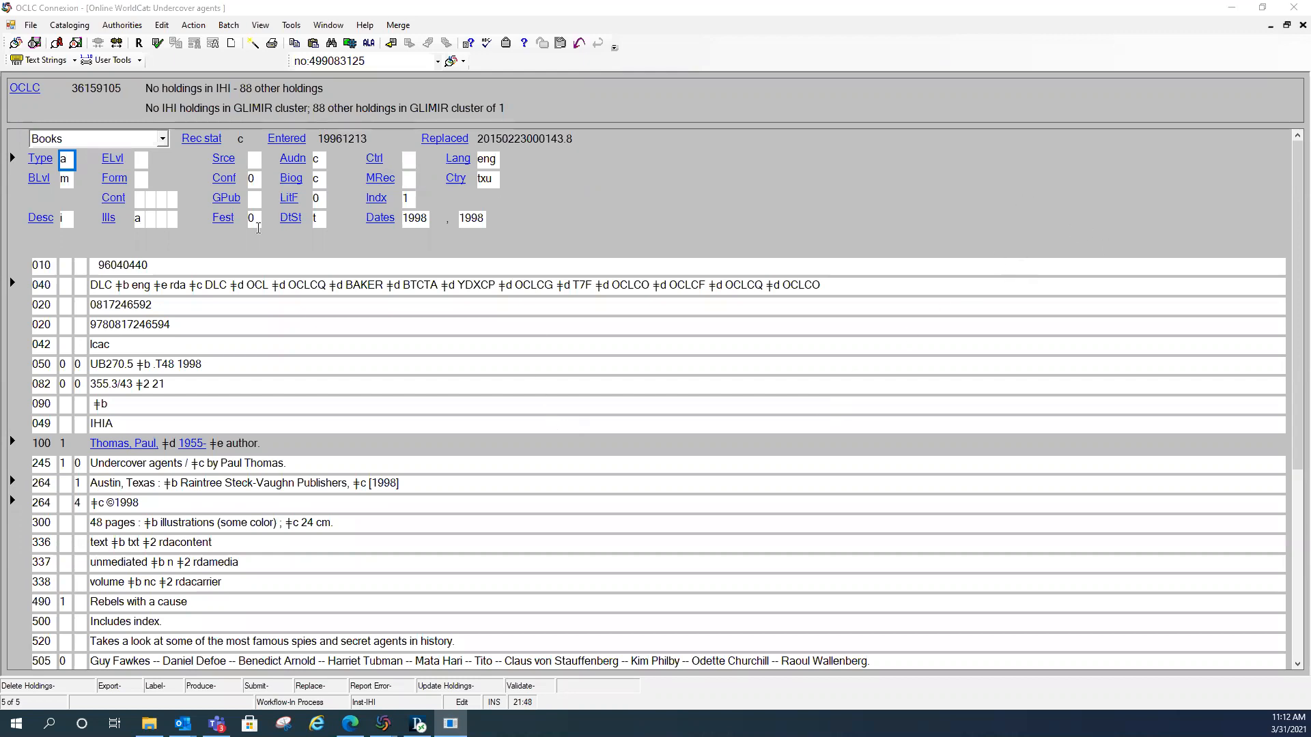
Step: Save the Undercover agents record to the online save file and close the record and the WorldCat search list
{"action": "left_click", "coordinate": [191, 28]}
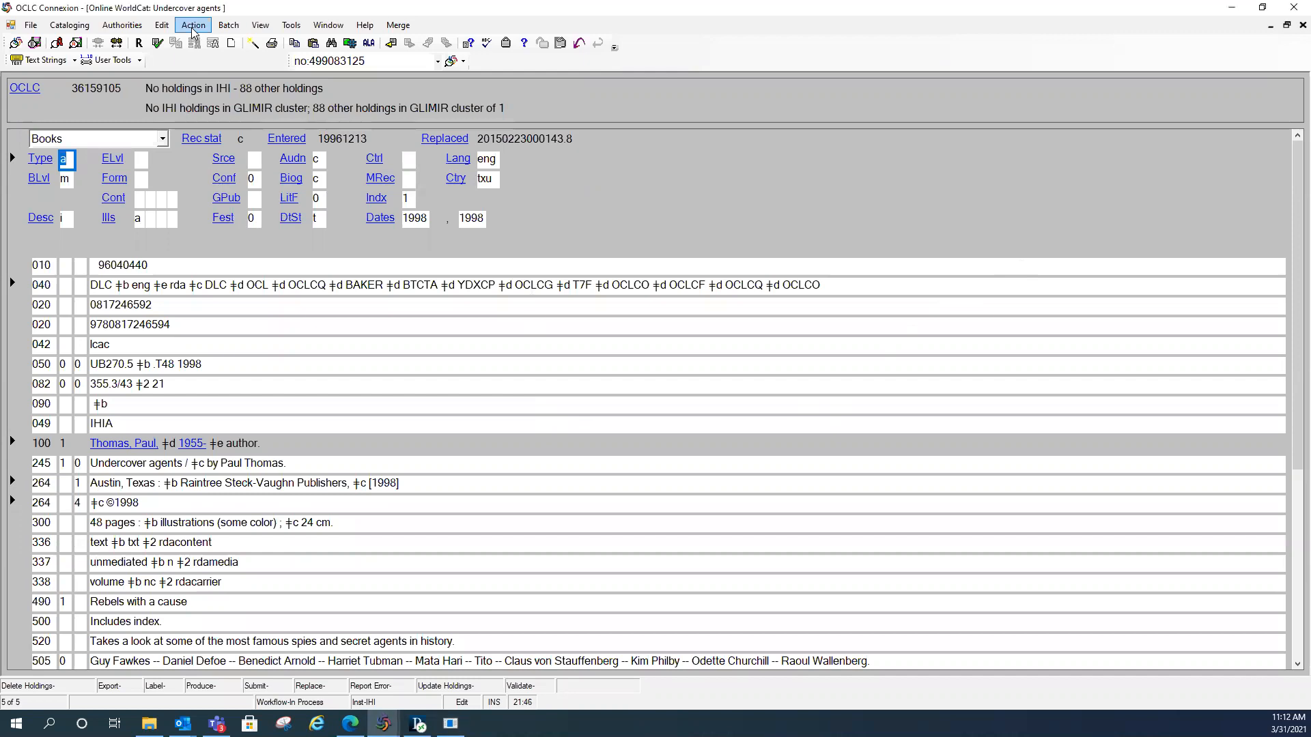
{"action": "left_click", "coordinate": [191, 28]}
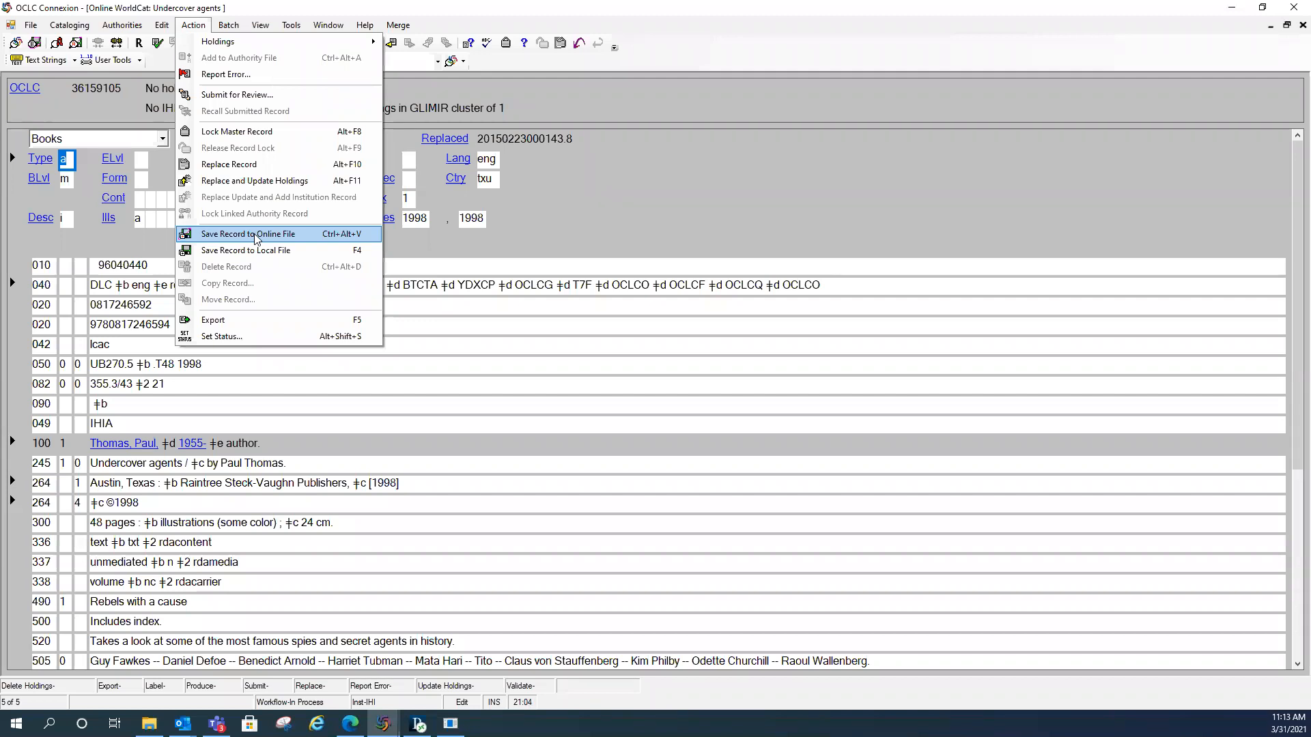
{"action": "left_click", "coordinate": [256, 238]}
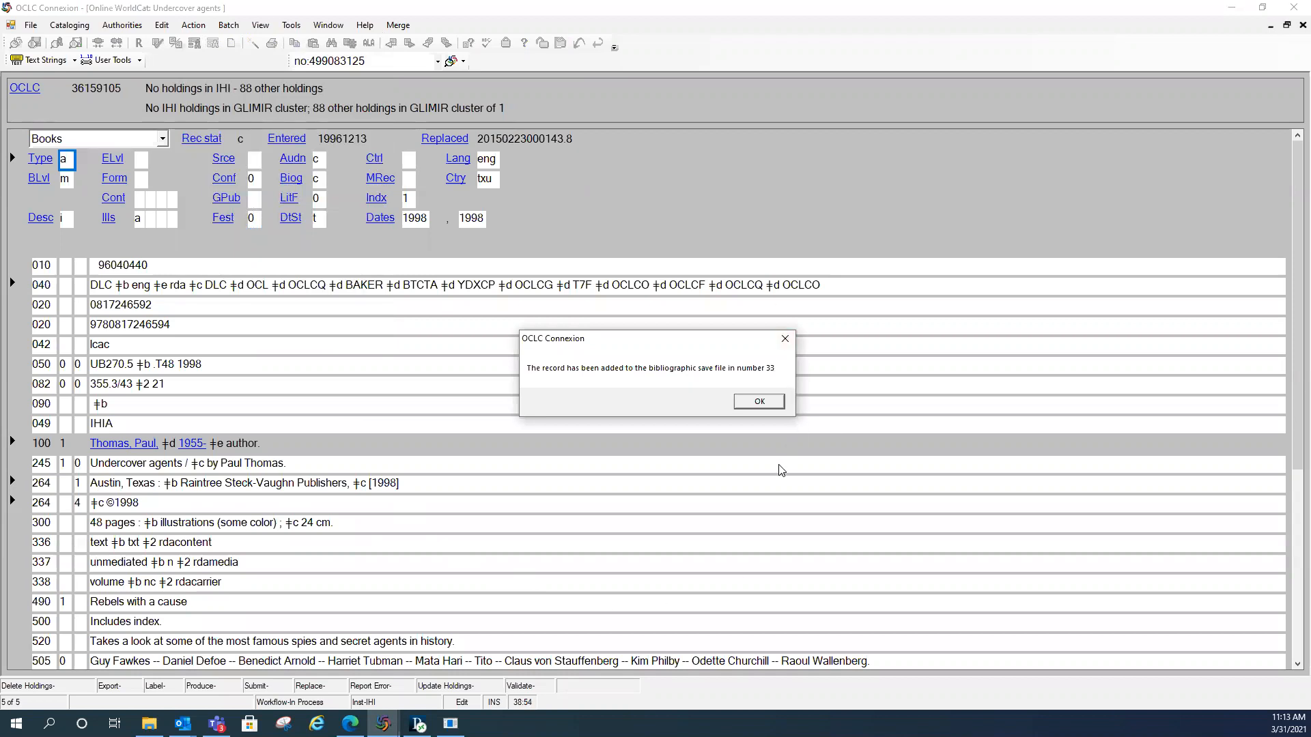
{"action": "left_click", "coordinate": [760, 402]}
{"action": "left_click", "coordinate": [1301, 26]}
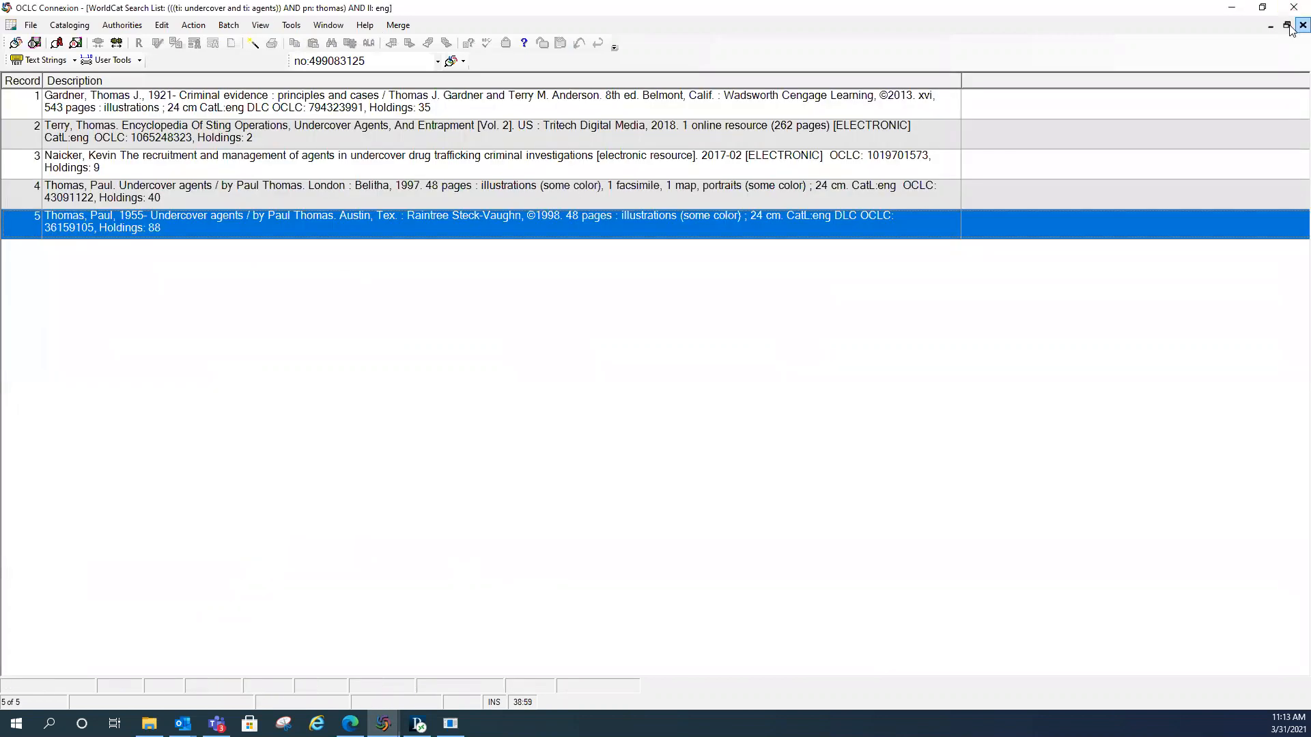
{"action": "left_click", "coordinate": [1302, 25]}
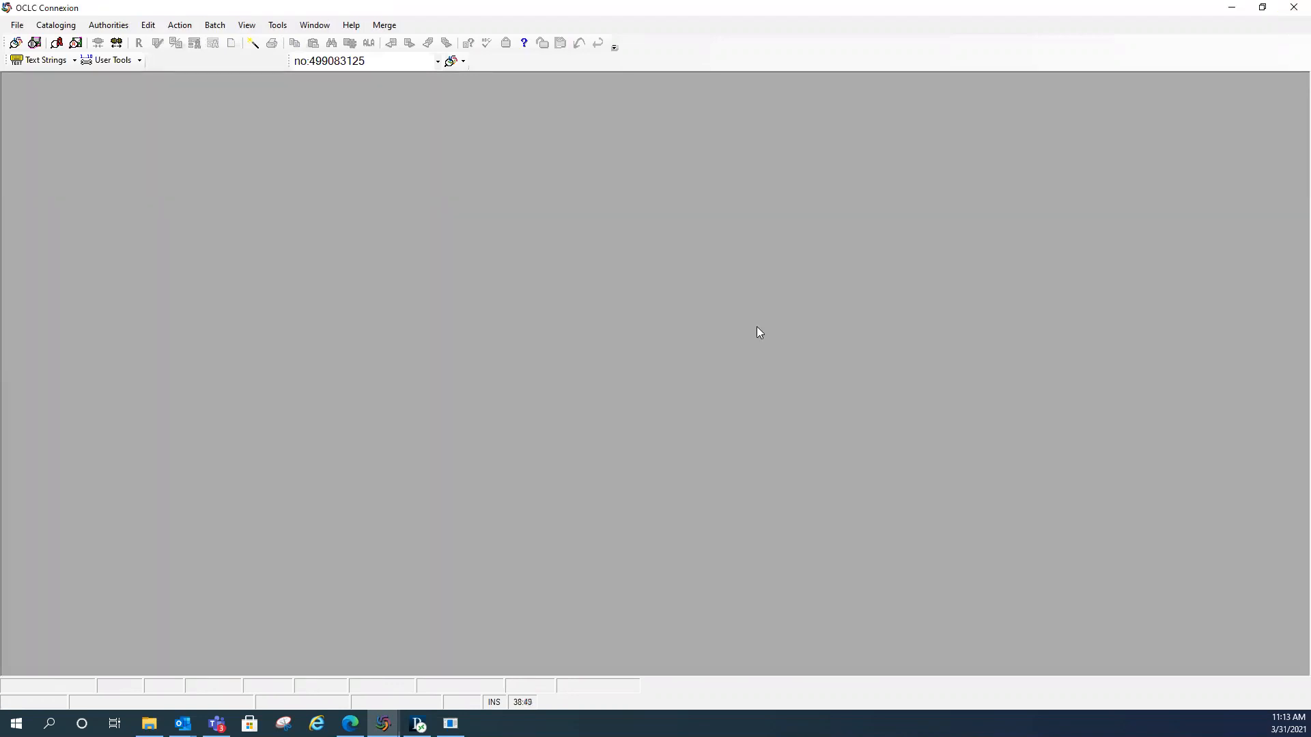
Step: List all records in the online bibliographic save file, locate the saved Undercover agents entry, and close the list
{"action": "left_click", "coordinate": [66, 32]}
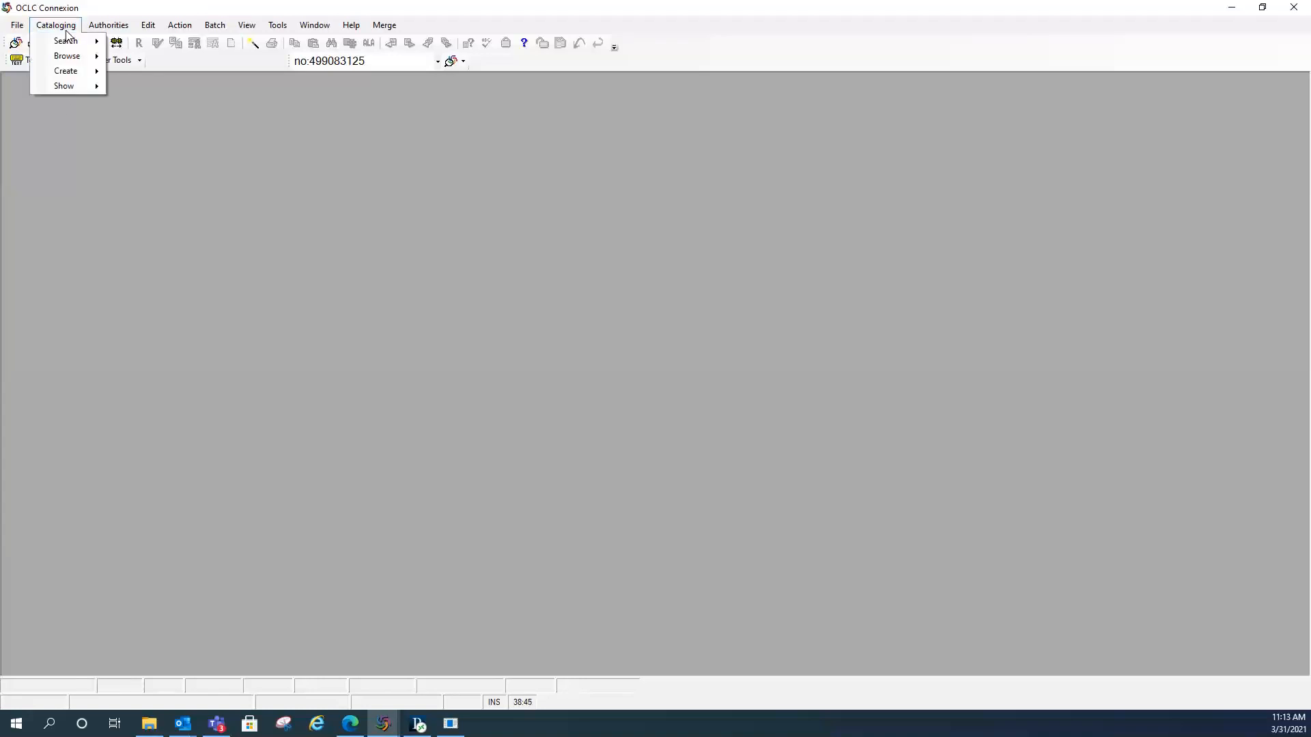
{"action": "mouse_move", "coordinate": [71, 42]}
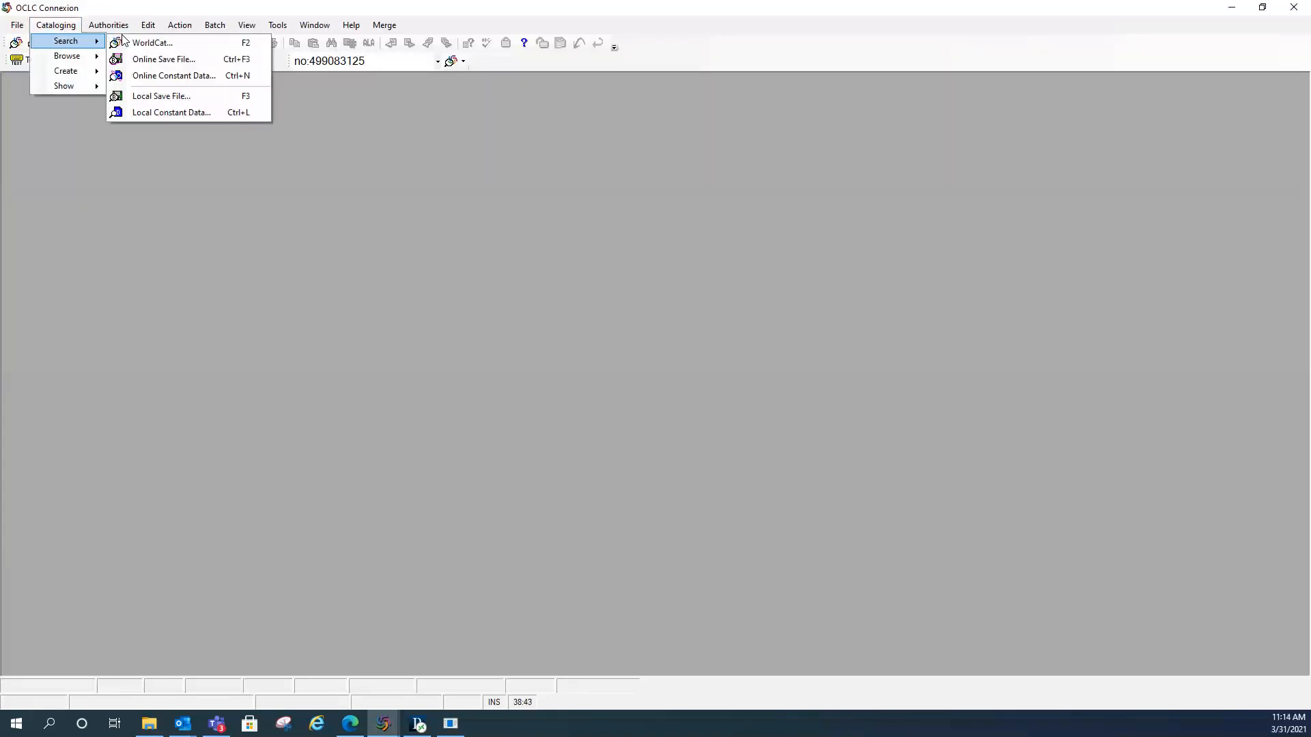
{"action": "left_click", "coordinate": [158, 62]}
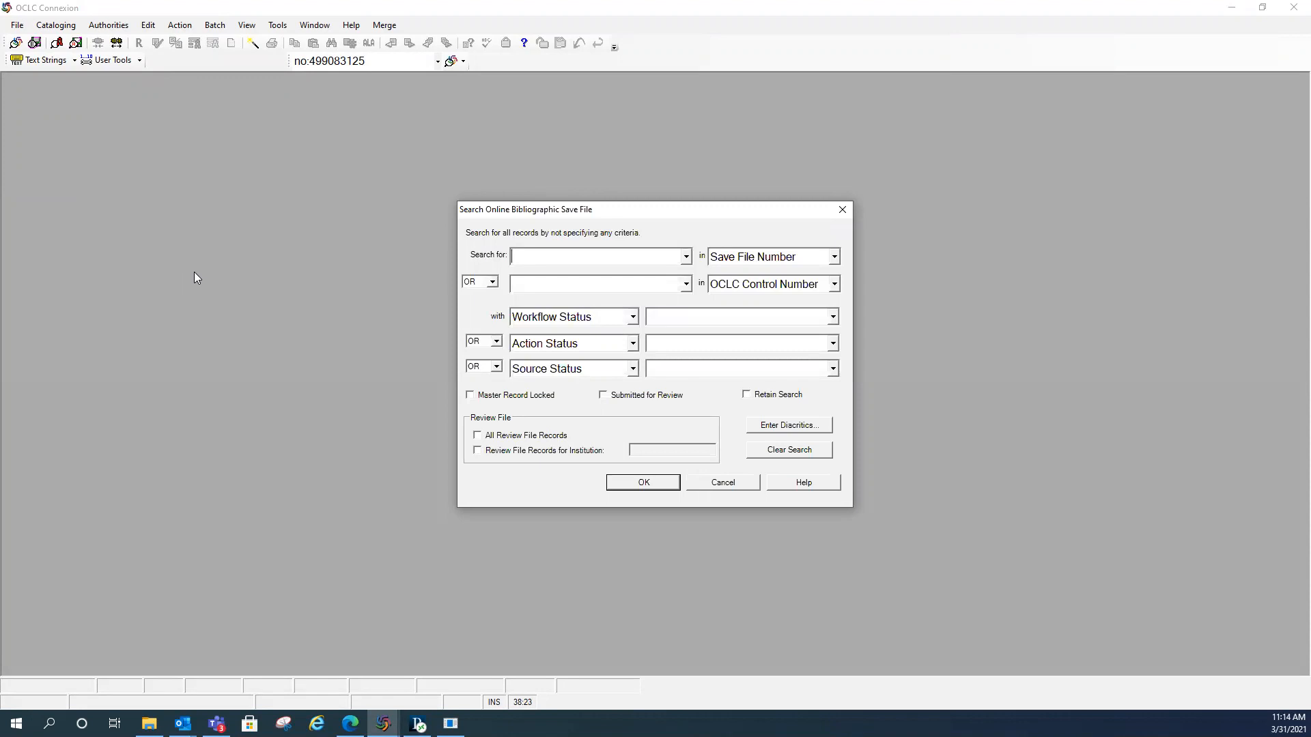
{"action": "key", "text": "Return"}
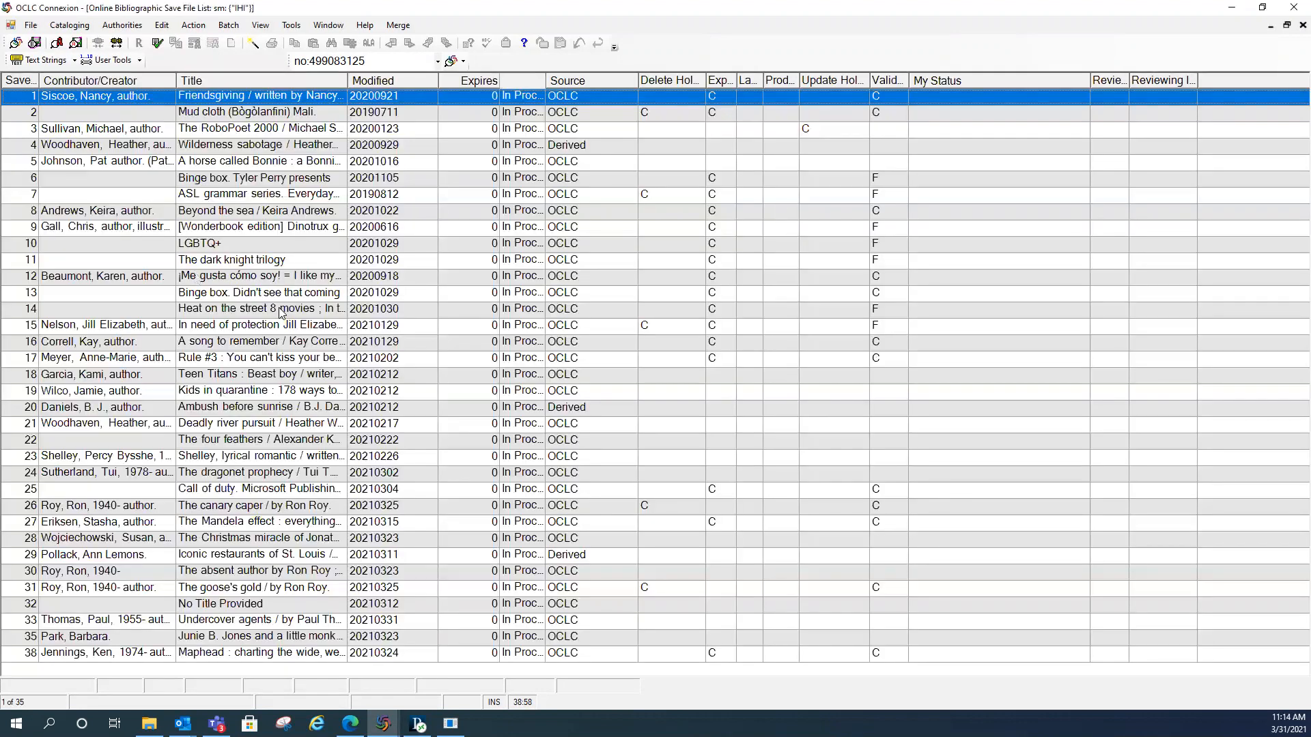
{"action": "left_click", "coordinate": [250, 623]}
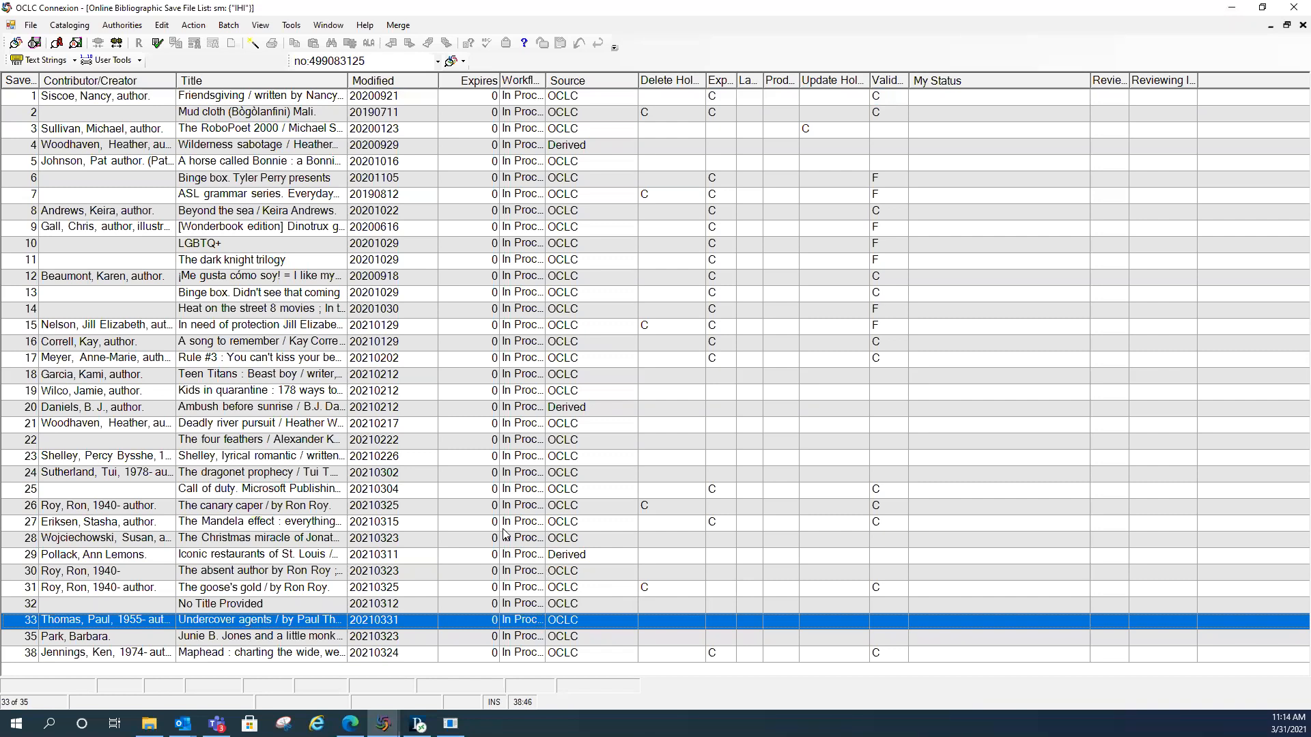
{"action": "left_click", "coordinate": [1301, 25]}
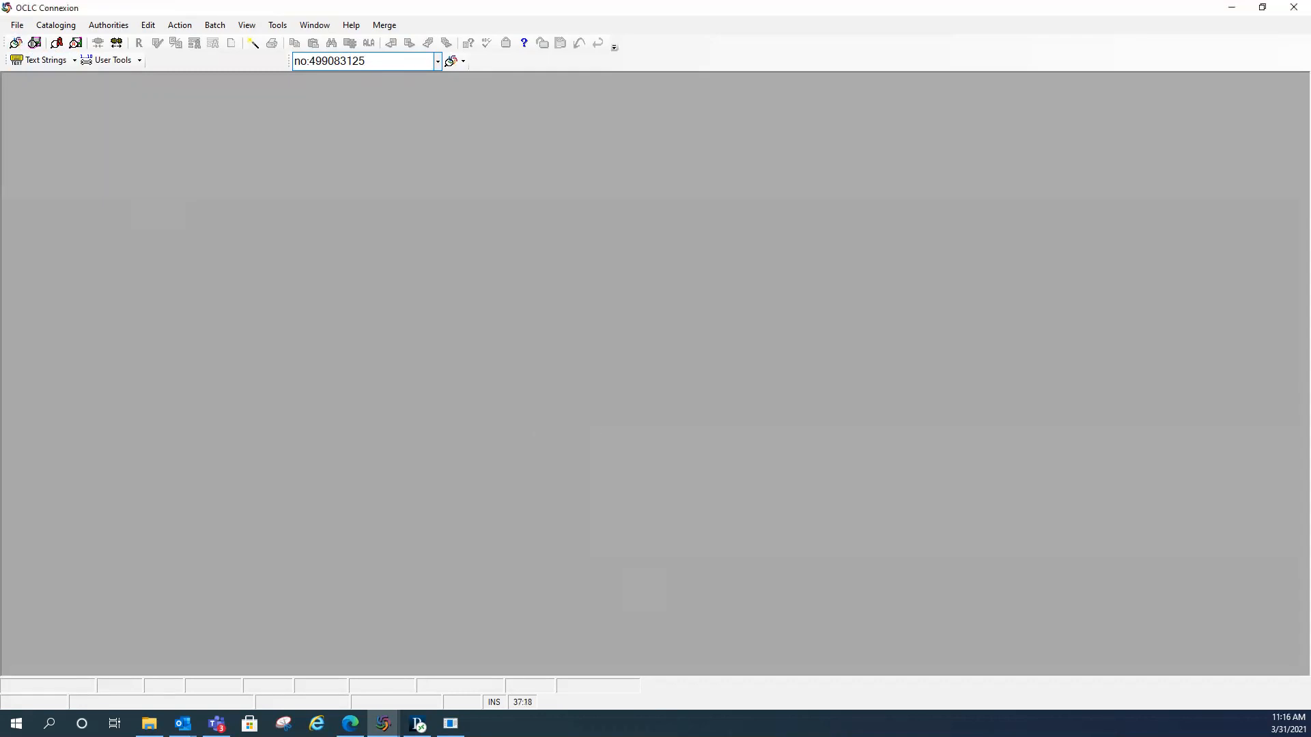
Step: Search WorldCat by OCLC number with the command line search #701770559
{"action": "left_click", "coordinate": [15, 43]}
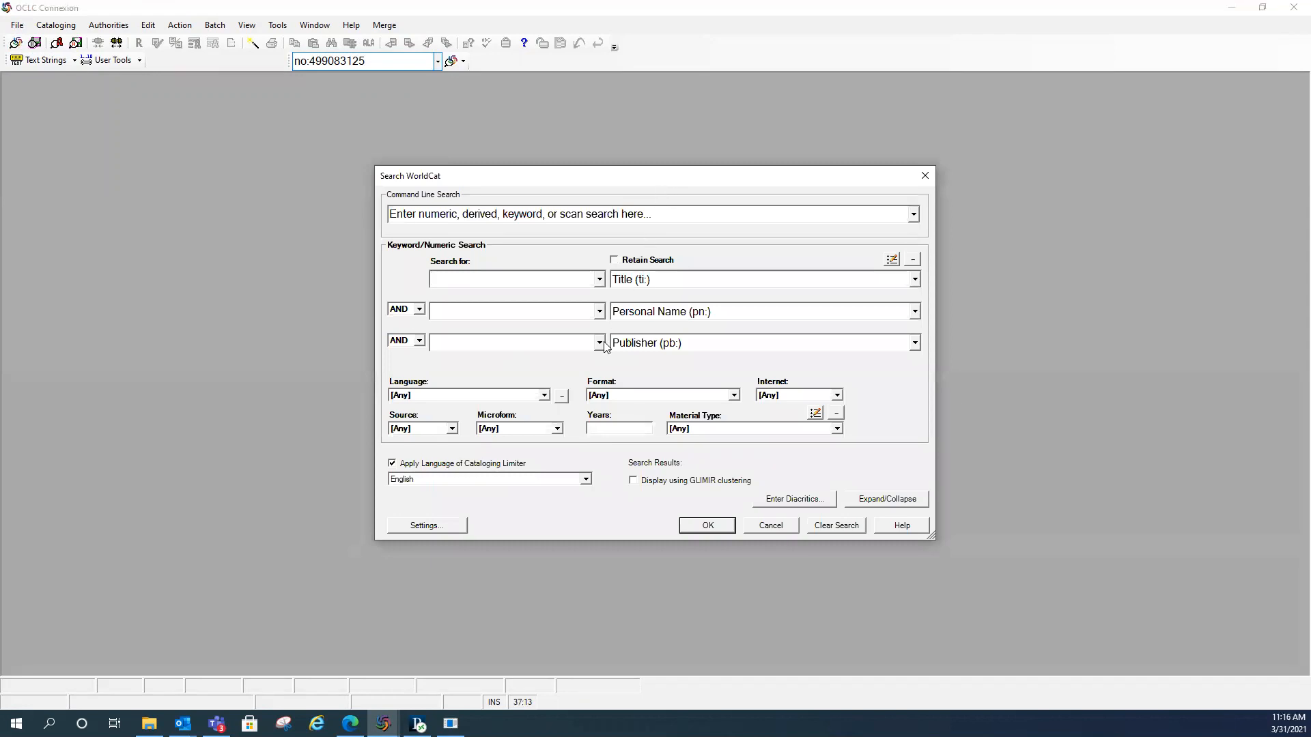
{"action": "left_click", "coordinate": [470, 214]}
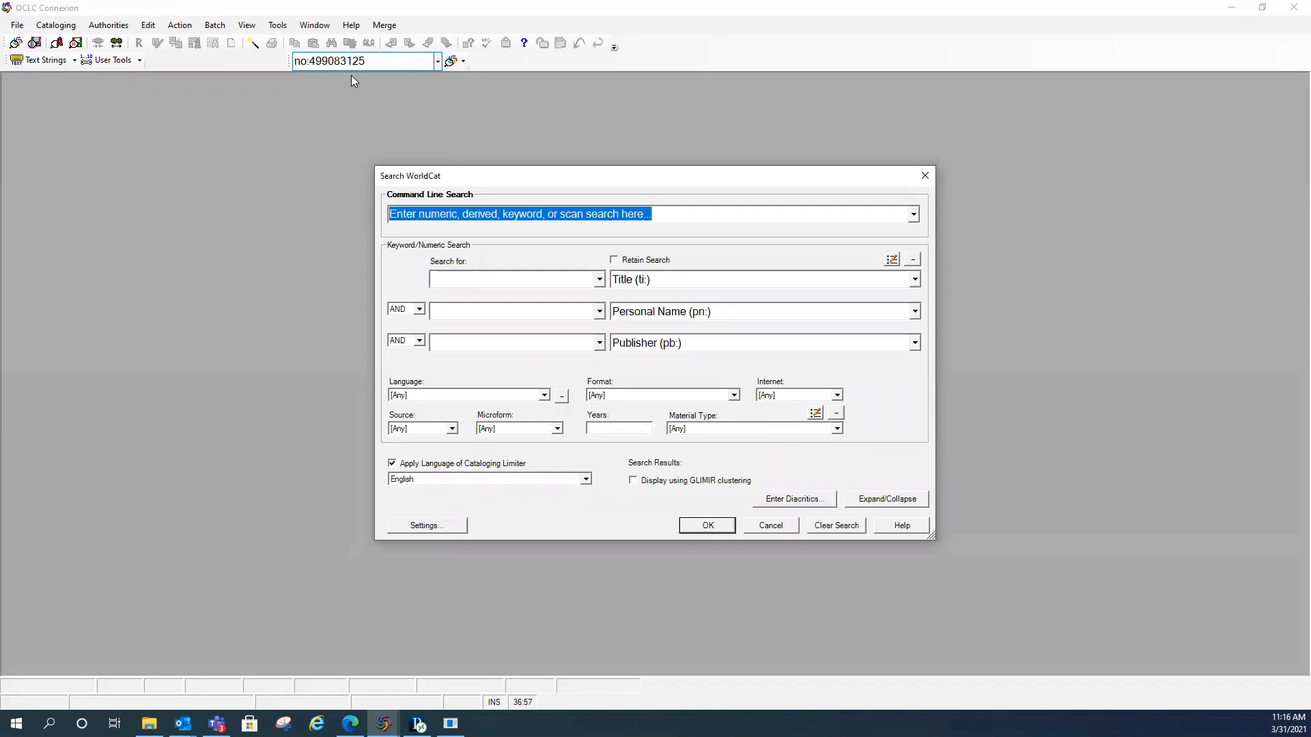
{"action": "type", "text": "#"}
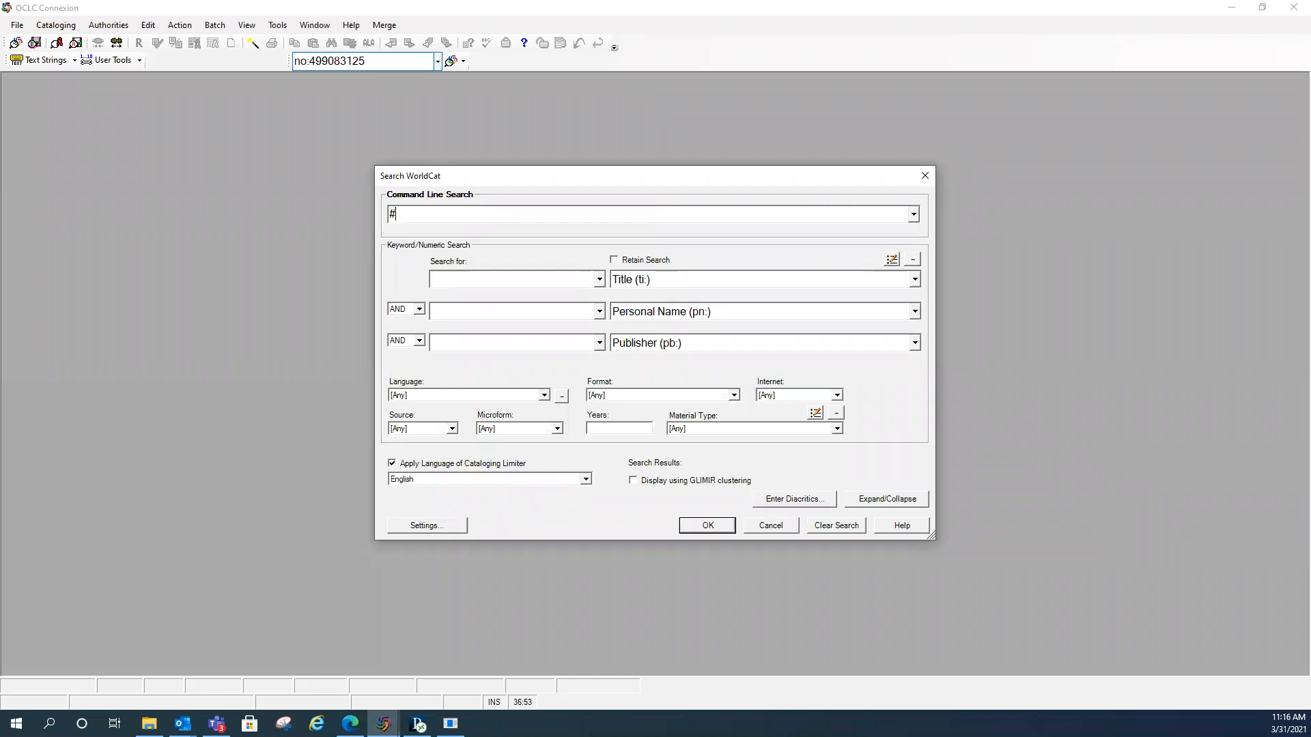
{"action": "type", "text": "70177055"}
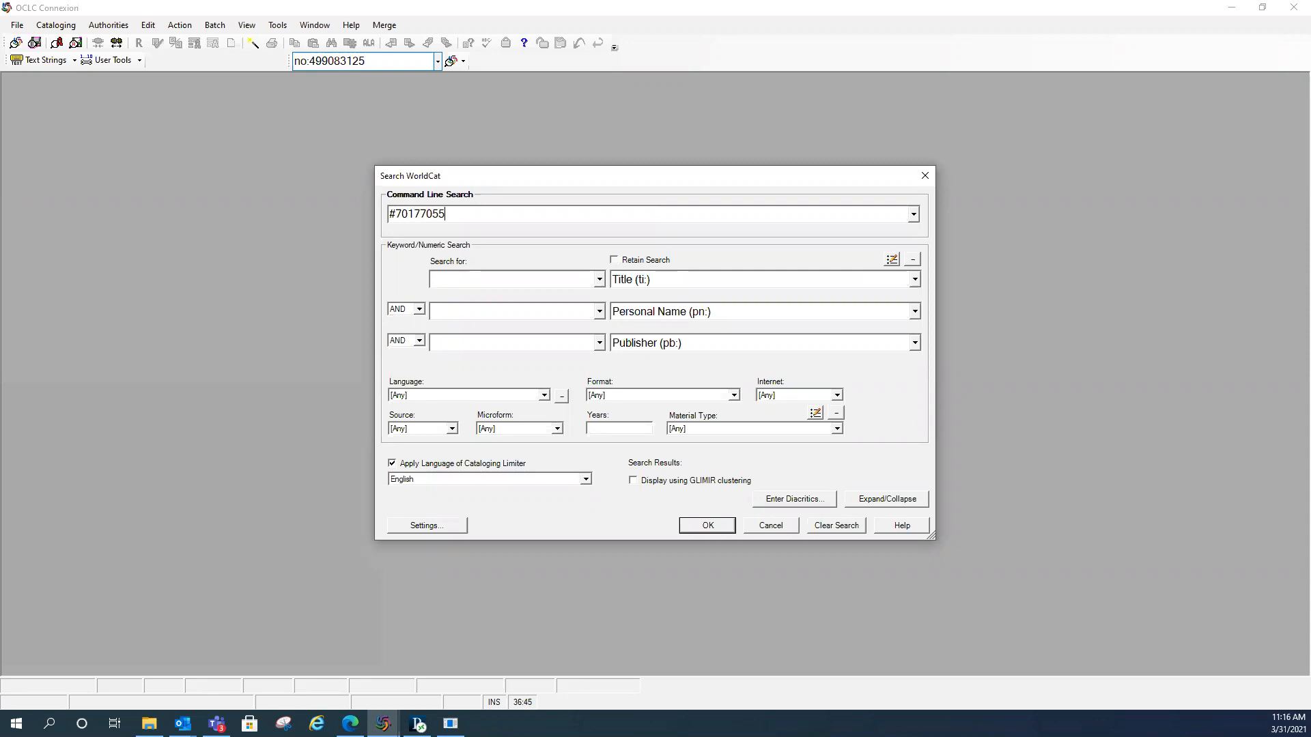
{"action": "type", "text": "9"}
{"action": "key", "text": "Return"}
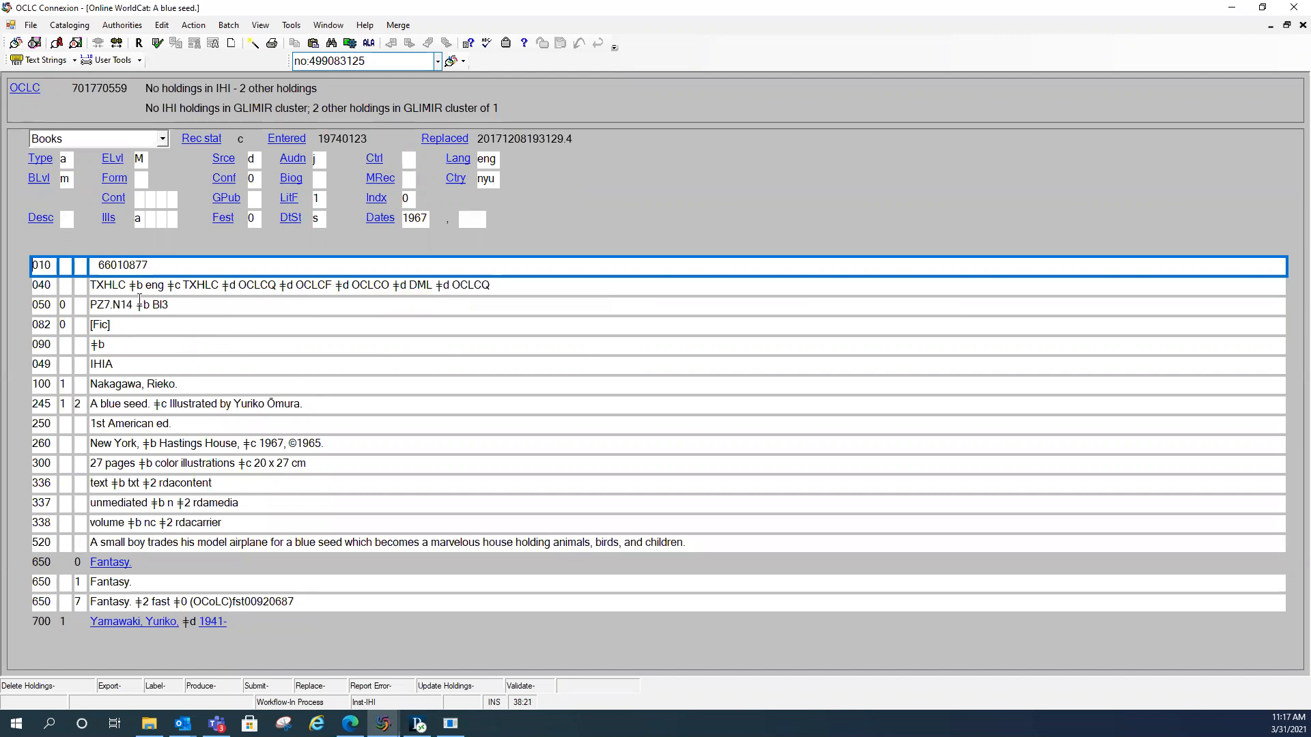
Step: Insert the subfield ‡e rda after ‡b eng in the 040 field of A blue seed
{"action": "left_click", "coordinate": [168, 288]}
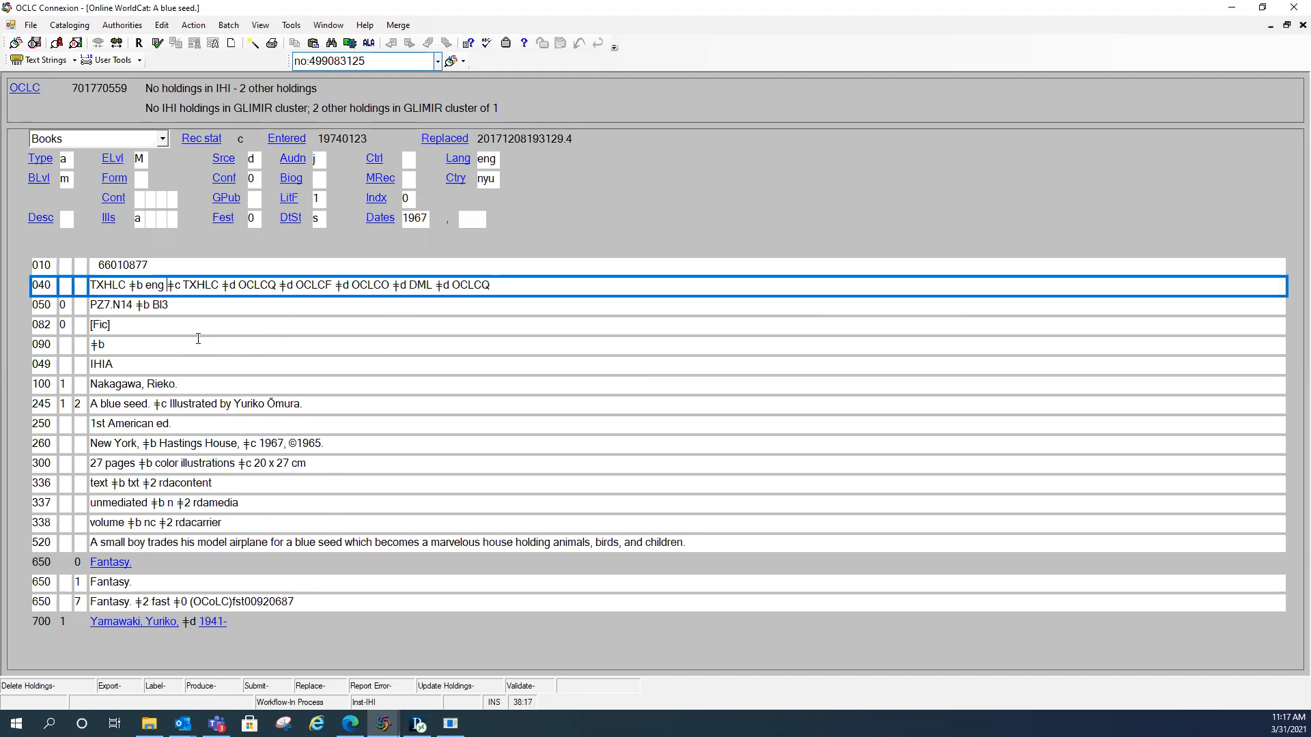
{"action": "key", "text": "ctrl+d"}
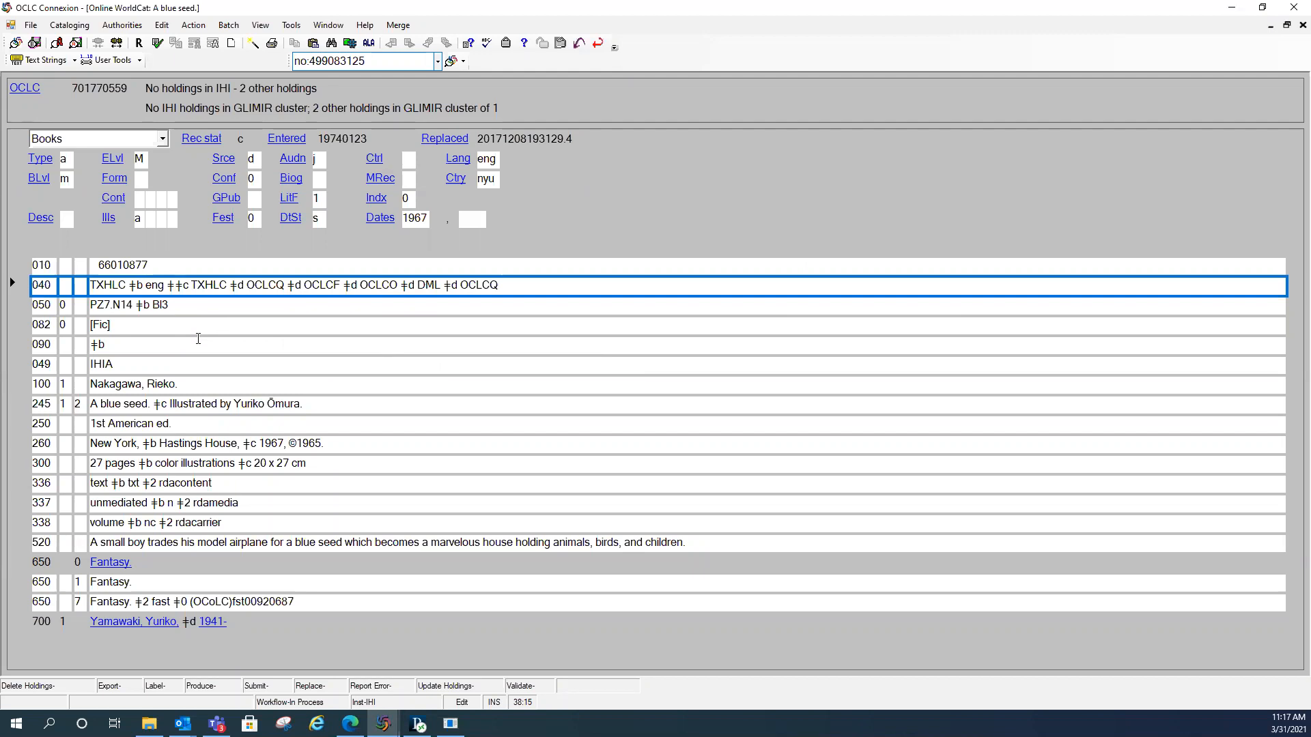
{"action": "type", "text": "e"}
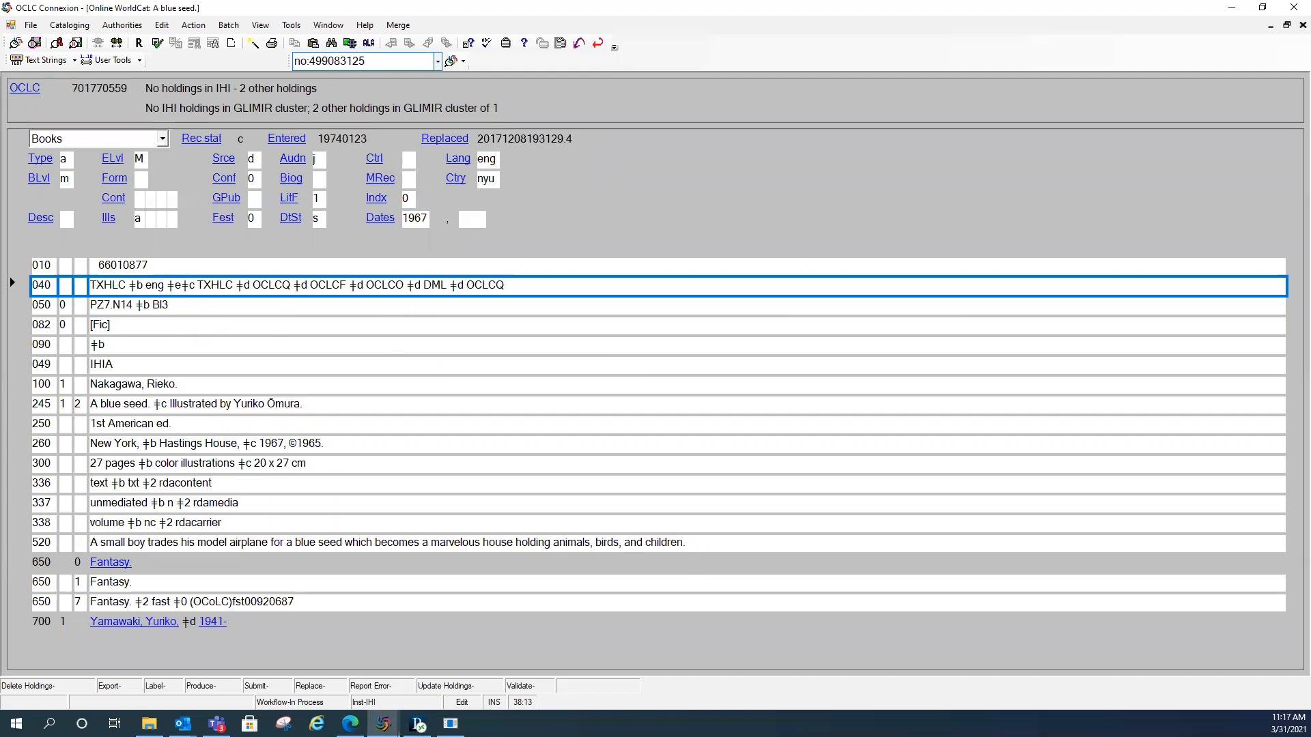
{"action": "type", "text": "a"}
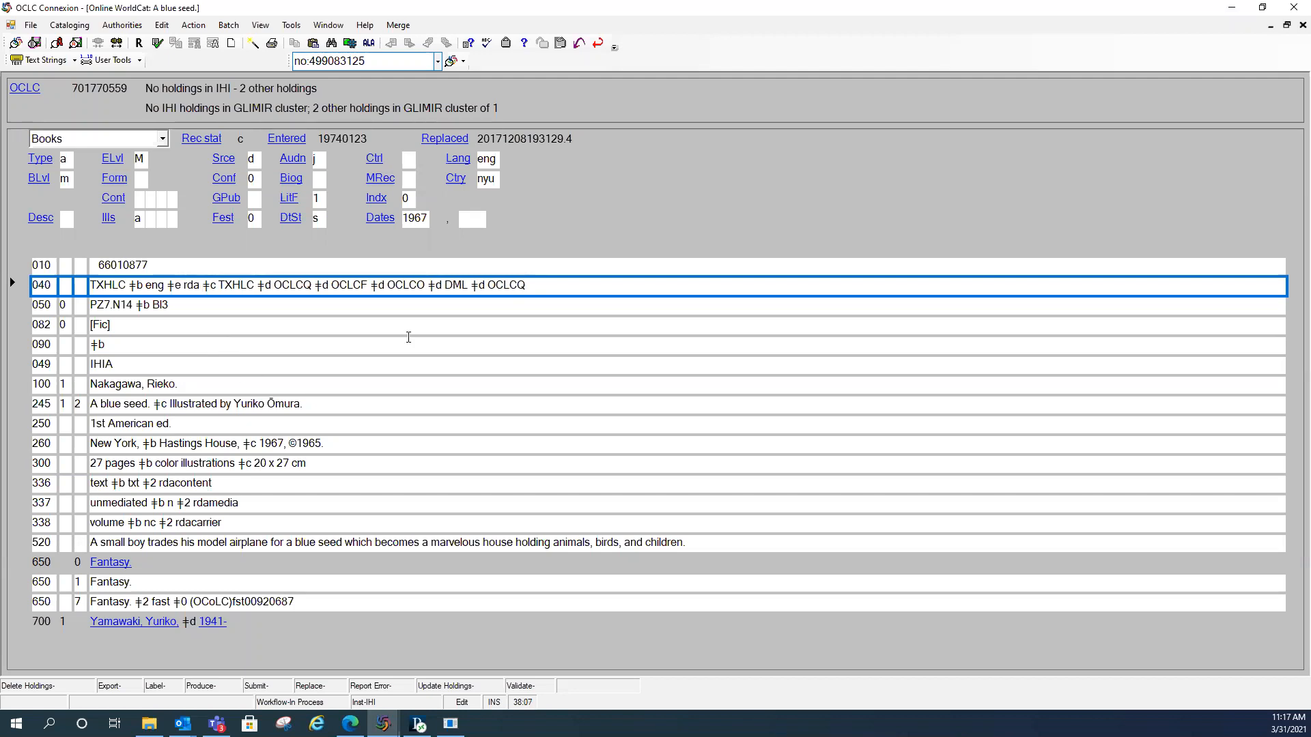
Step: Replace the period after the name in the 100 field with a comma and add the relator subfield ‡e author
{"action": "left_click", "coordinate": [202, 383]}
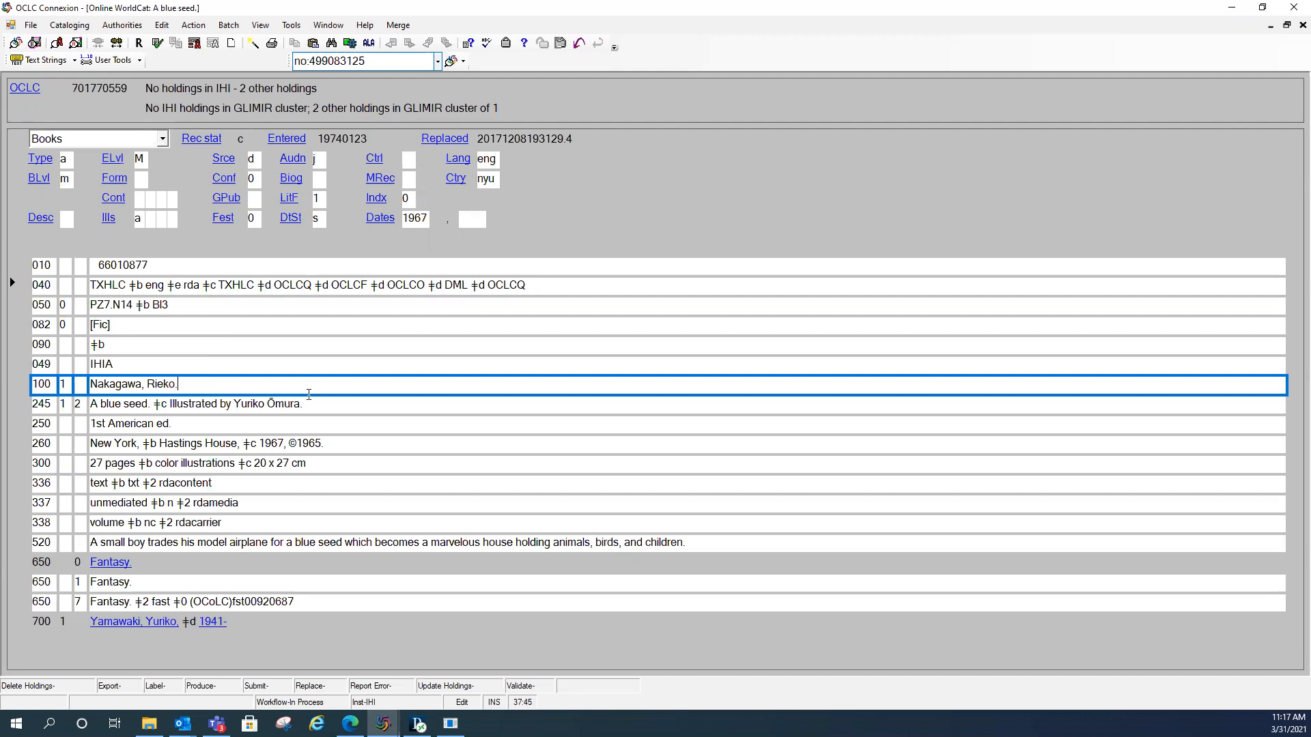
{"action": "key", "text": "Left"}
{"action": "key", "text": "Delete"}
{"action": "type", "text": ","}
{"action": "key", "text": "Delete"}
{"action": "key", "text": "ctrl+d"}
{"action": "type", "text": "e author."}
Step: Replace the period after the 245 title with a slash and start ‡c with "by" and the author's full name
{"action": "left_click", "coordinate": [146, 406]}
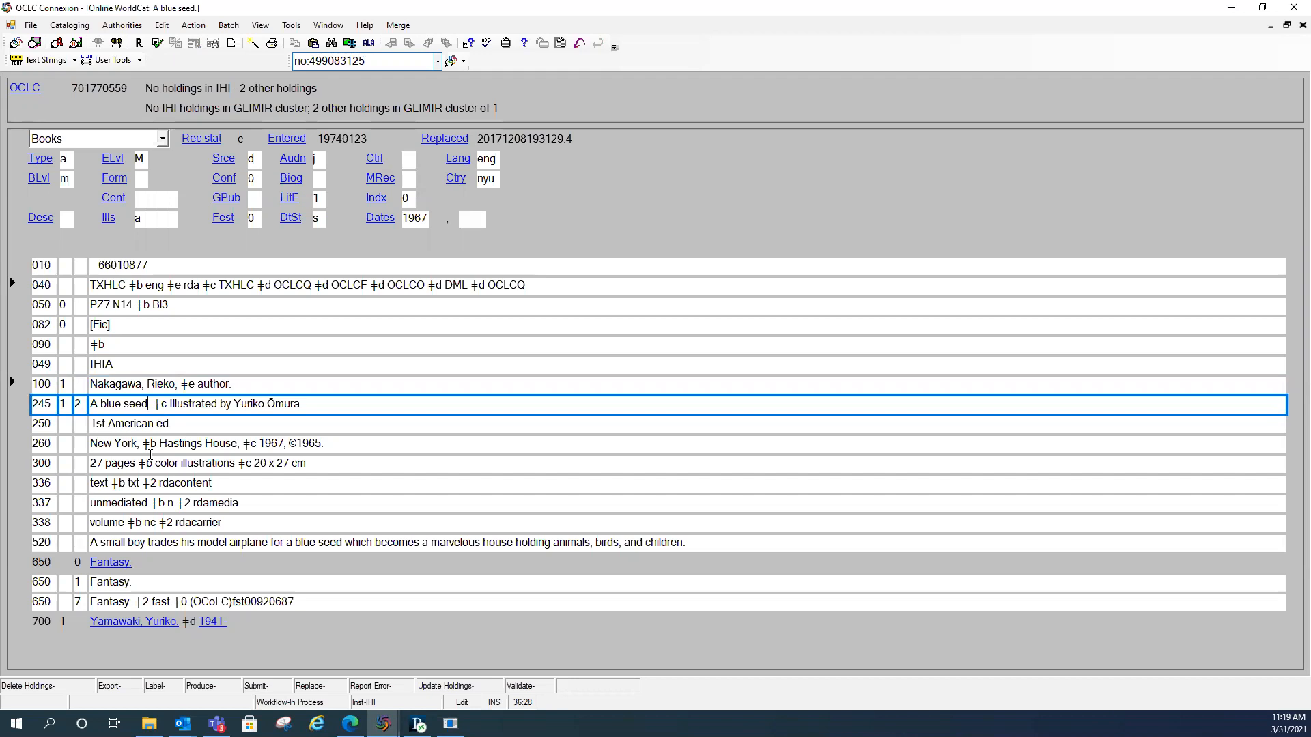
{"action": "type", "text": "/"}
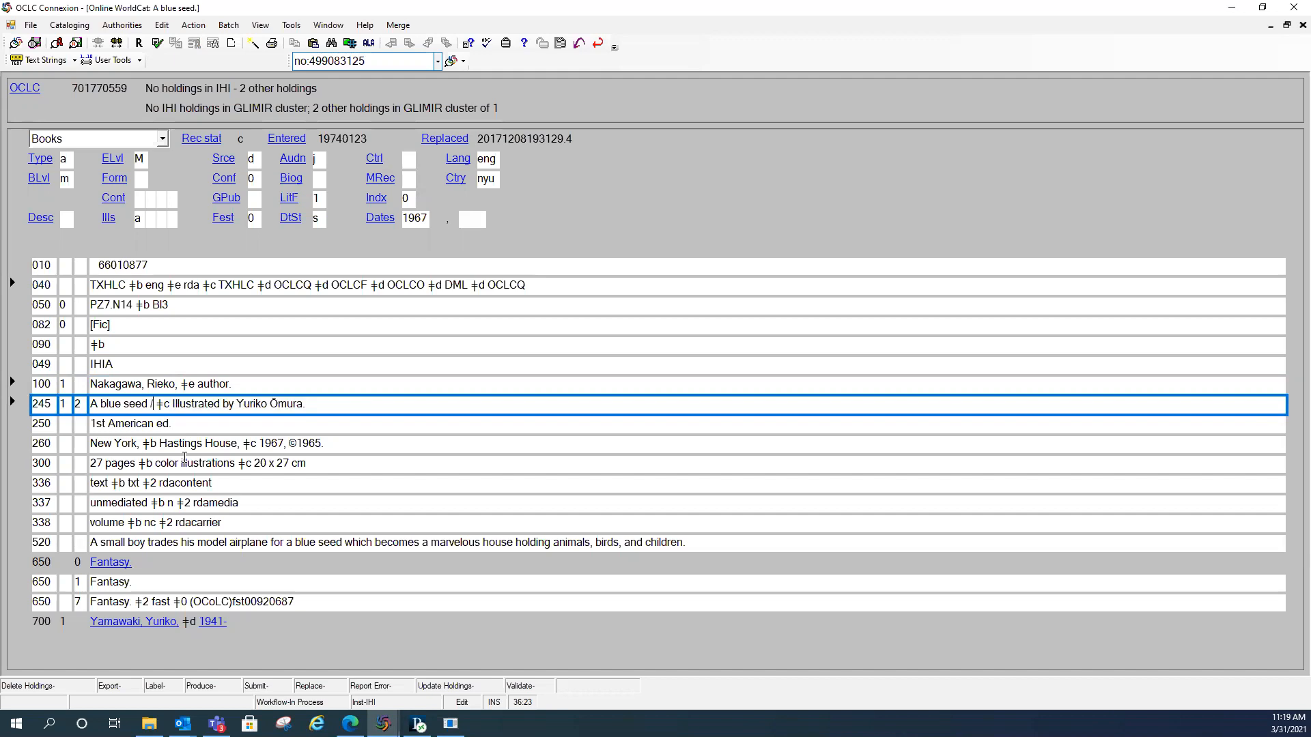
{"action": "left_click", "coordinate": [172, 404]}
{"action": "type", "text": "by"}
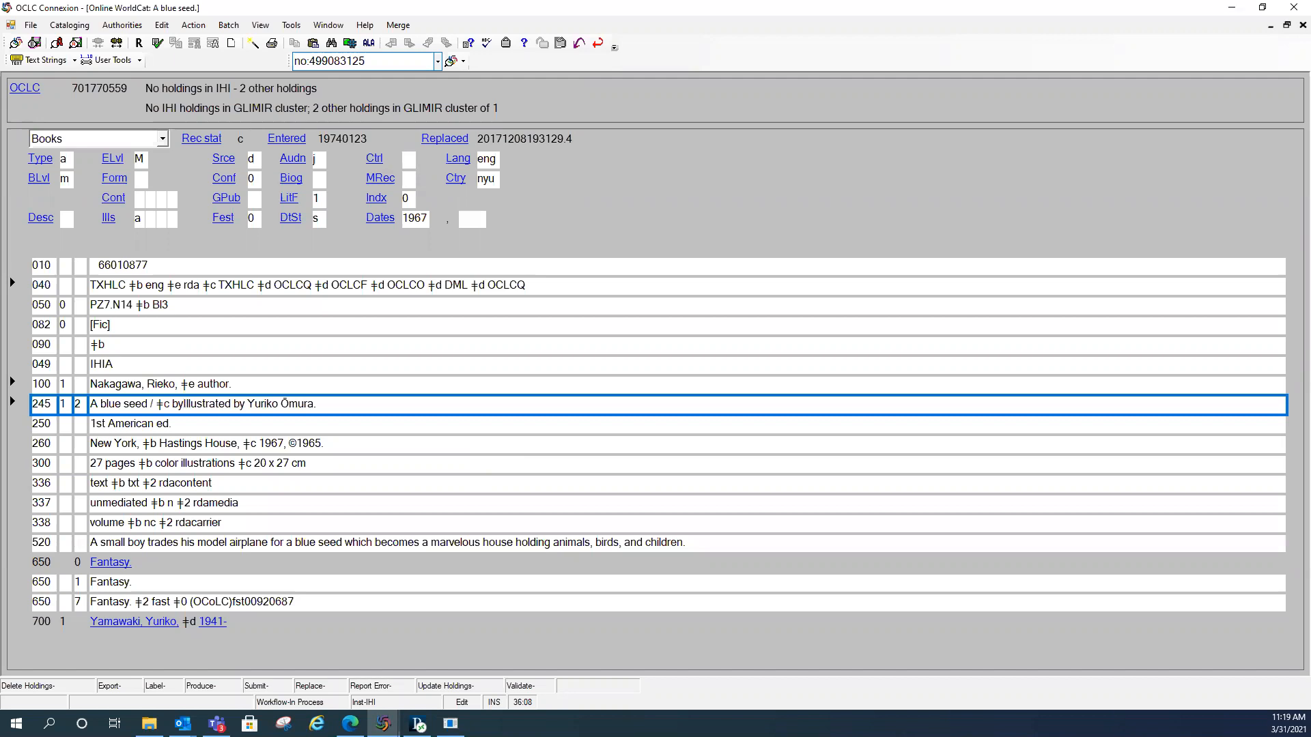
{"action": "type", "text": " R"}
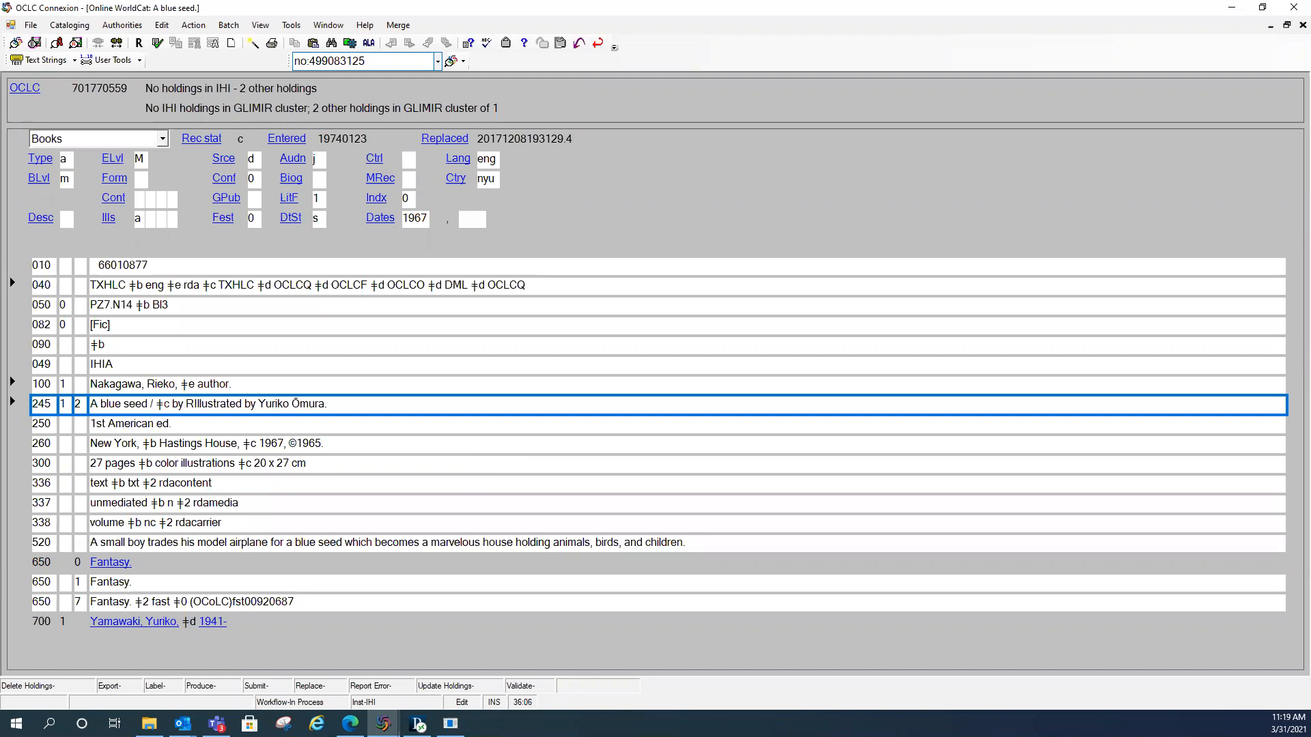
{"action": "type", "text": "ieko"}
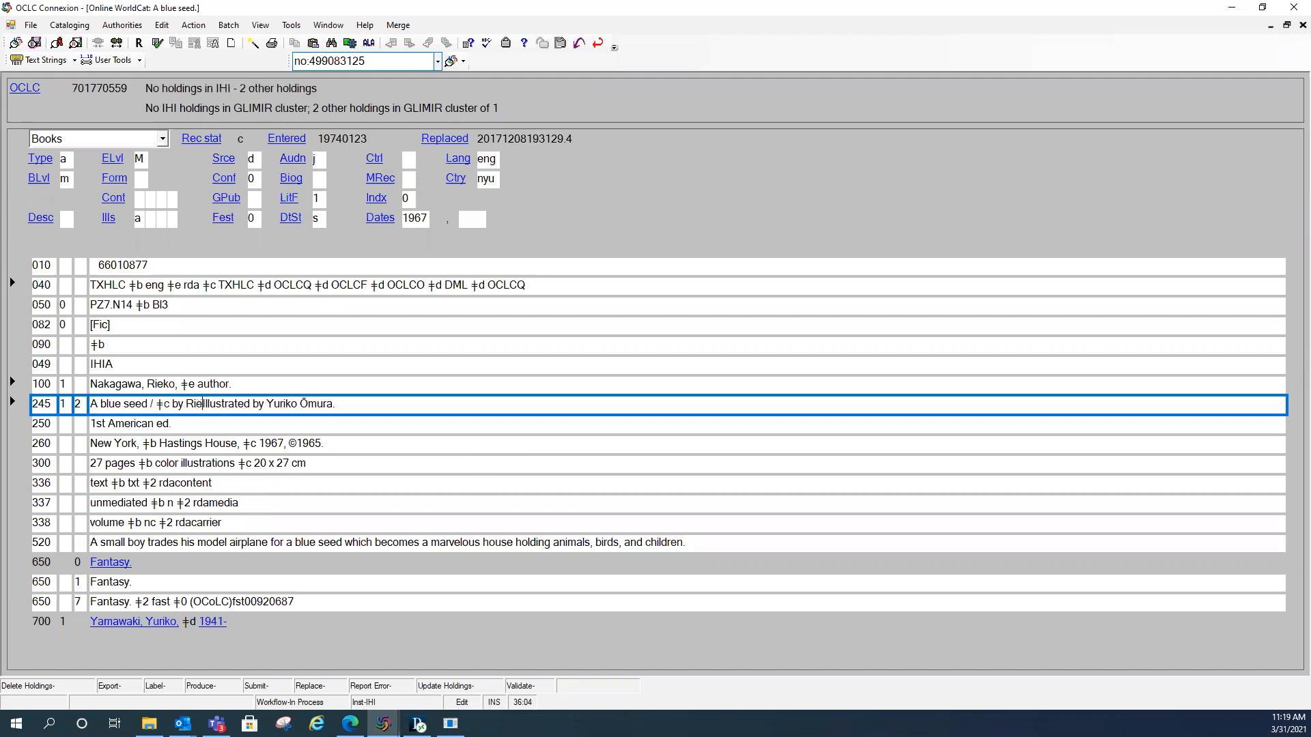
{"action": "type", "text": " Nakagawa"}
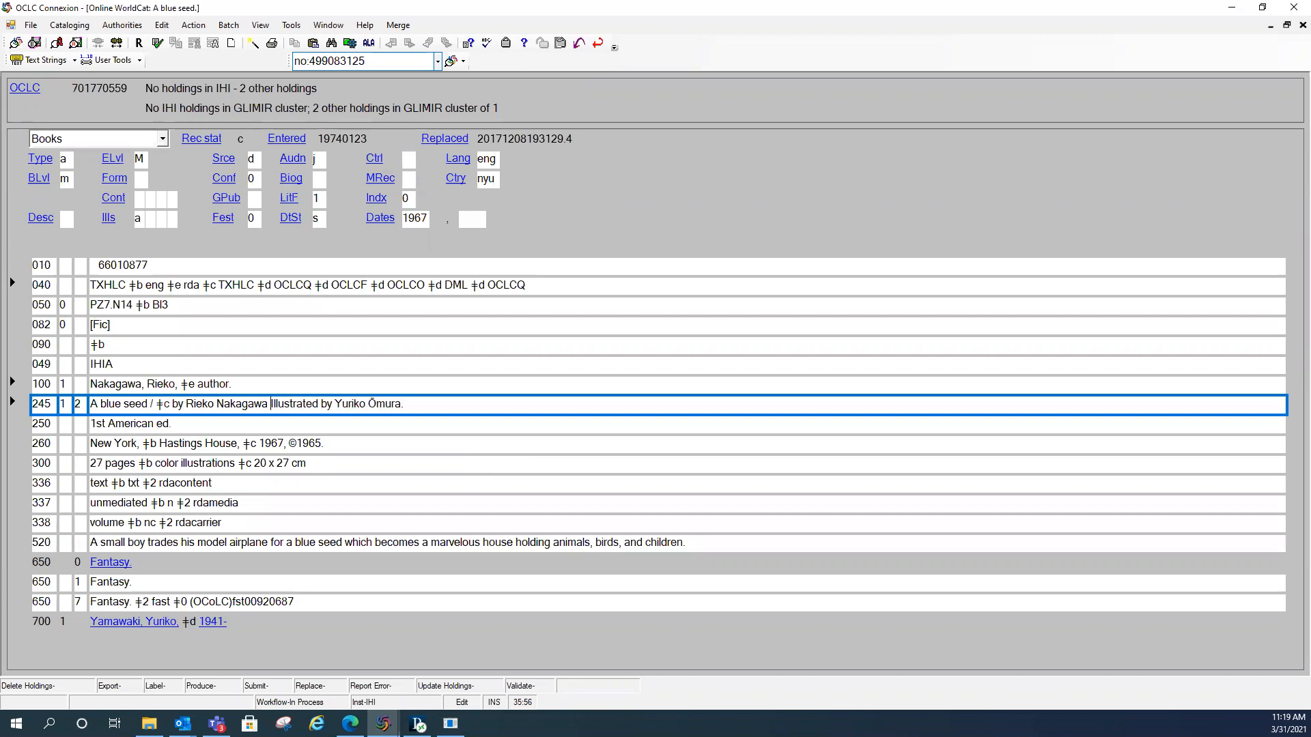
Step: Separate the author and illustrator statements in the 245 field with a semicolon and lowercase "illustrated"
{"action": "type", "text": " ;"}
{"action": "type", "text": "i"}
{"action": "key", "text": "Delete"}
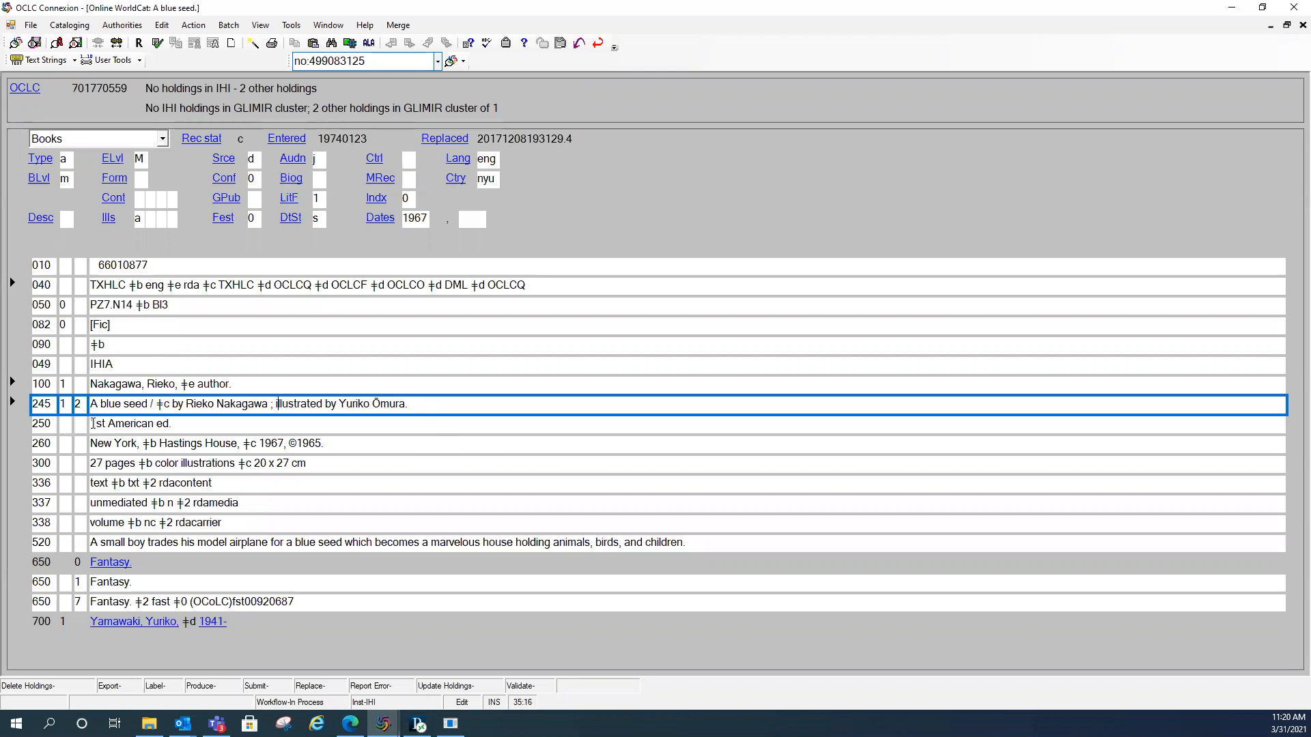
{"action": "type", "text": "First"}
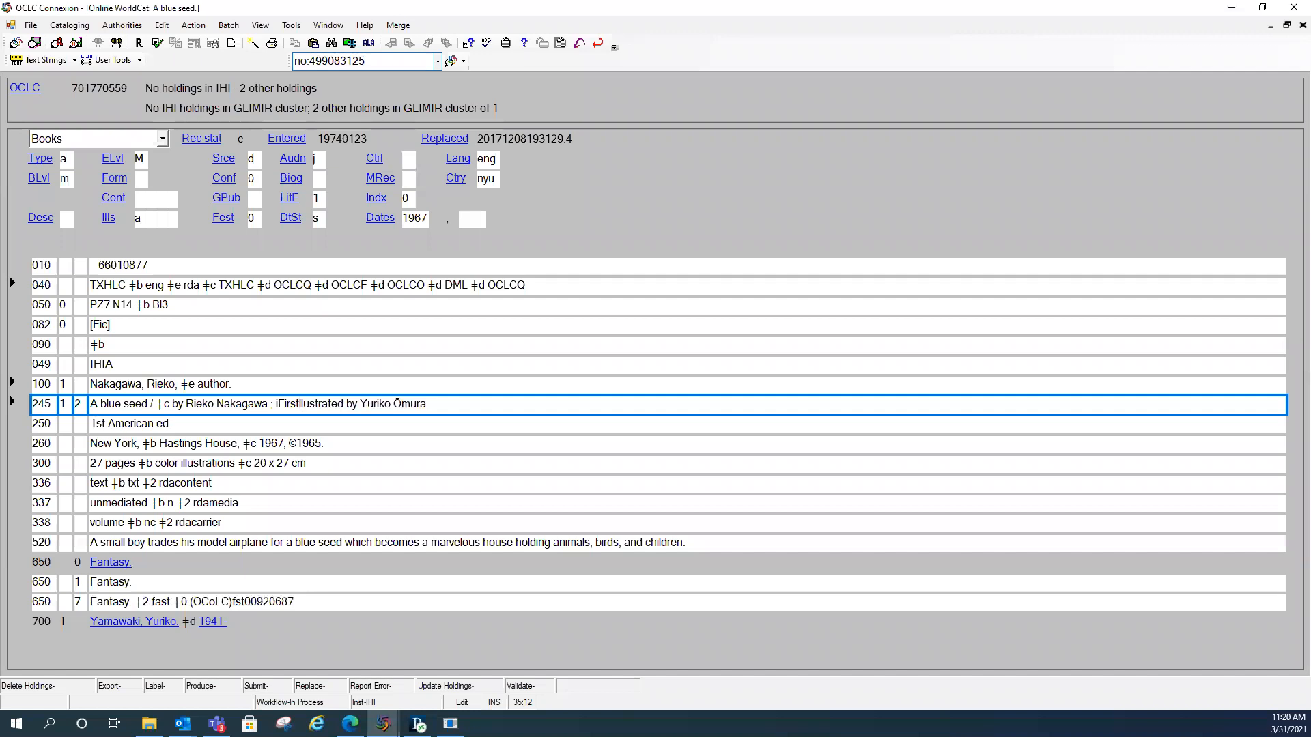
{"action": "key", "text": "BackSpace"}
{"action": "key", "text": "BackSpace"}
{"action": "key", "text": "BackSpace"}
{"action": "key", "text": "BackSpace"}
{"action": "key", "text": "BackSpace"}
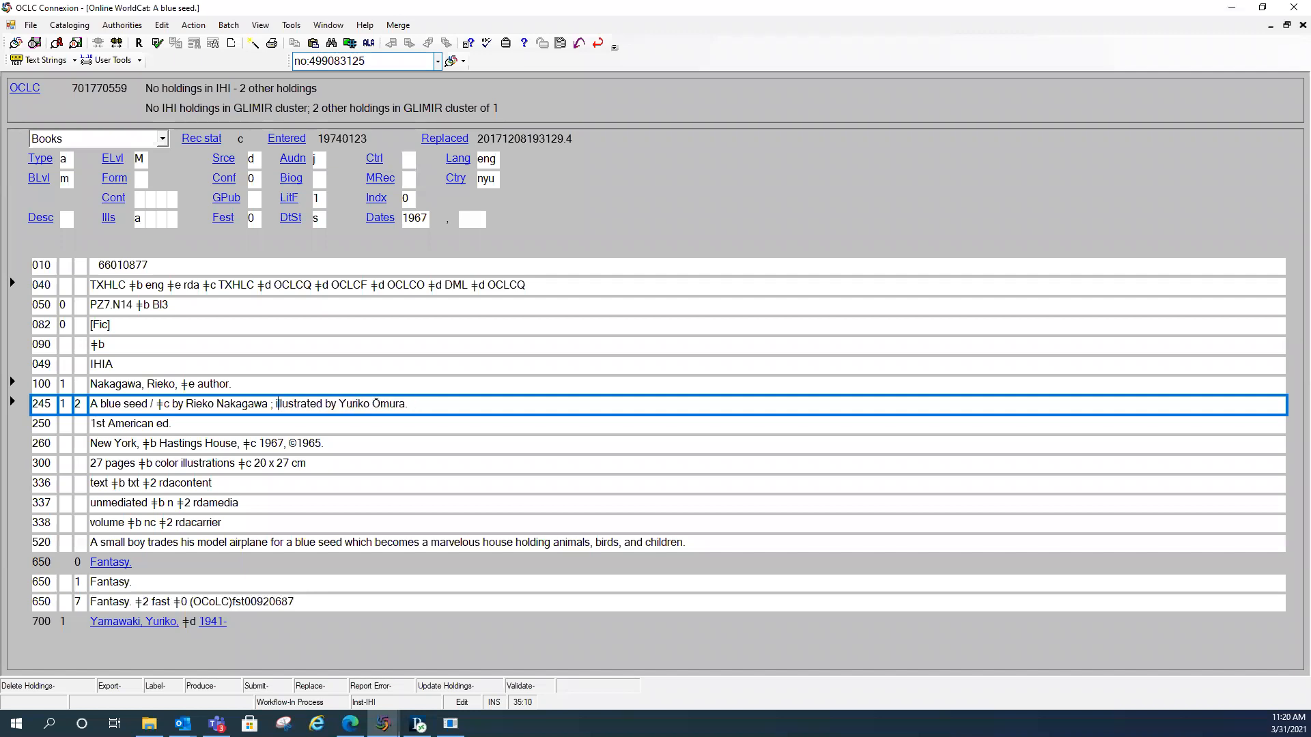
{"action": "key", "text": "Left"}
Step: Change the edition statement in the 250 field to "First American Edition."
{"action": "left_click", "coordinate": [94, 422]}
{"action": "type", "text": "First"}
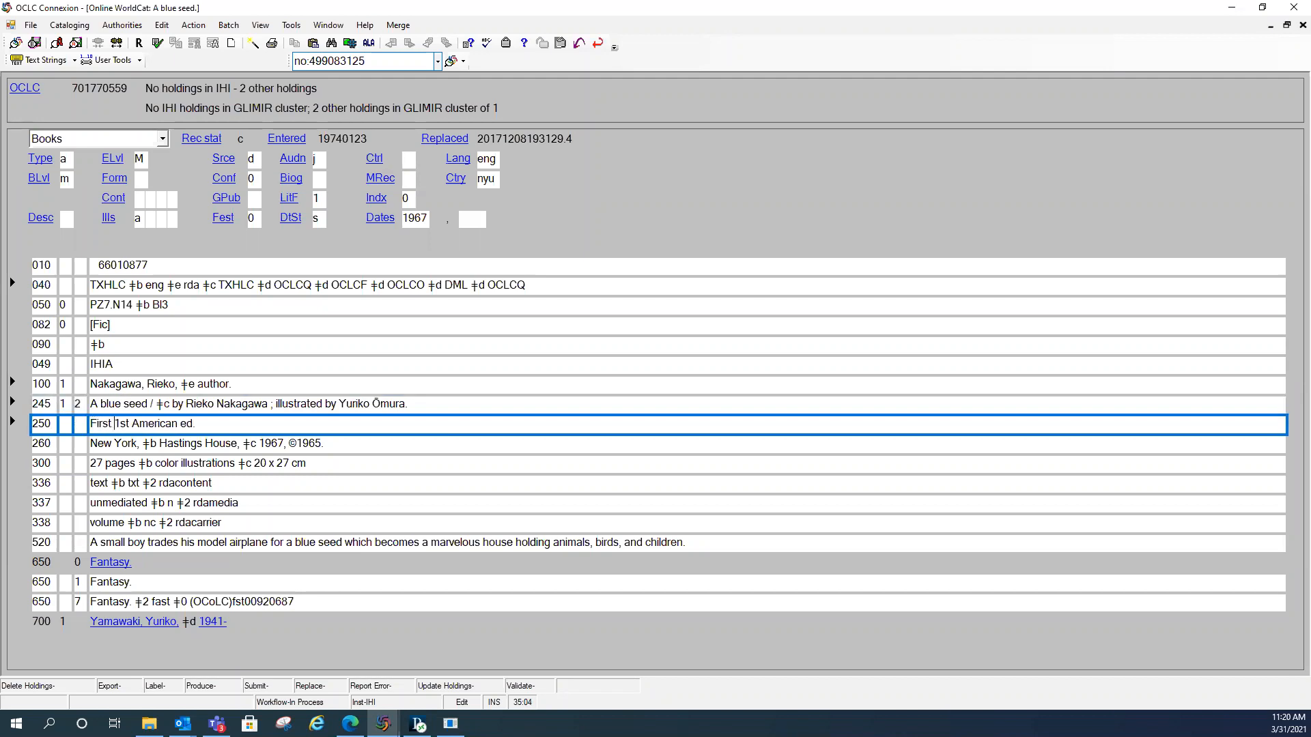
{"action": "key", "text": "Delete"}
{"action": "key", "text": "Delete"}
{"action": "key", "text": "Delete"}
{"action": "key", "text": "Delete"}
{"action": "key", "text": "Right"}
{"action": "key", "text": "Right"}
{"action": "type", "text": "Edition"}
{"action": "key", "text": "Delete"}
{"action": "key", "text": "Delete"}
{"action": "key", "text": "Delete"}
Step: Change the 260 publication field's tag to 264 and set its second indicator to 1
{"action": "double_click", "coordinate": [47, 444]}
{"action": "type", "text": "264"}
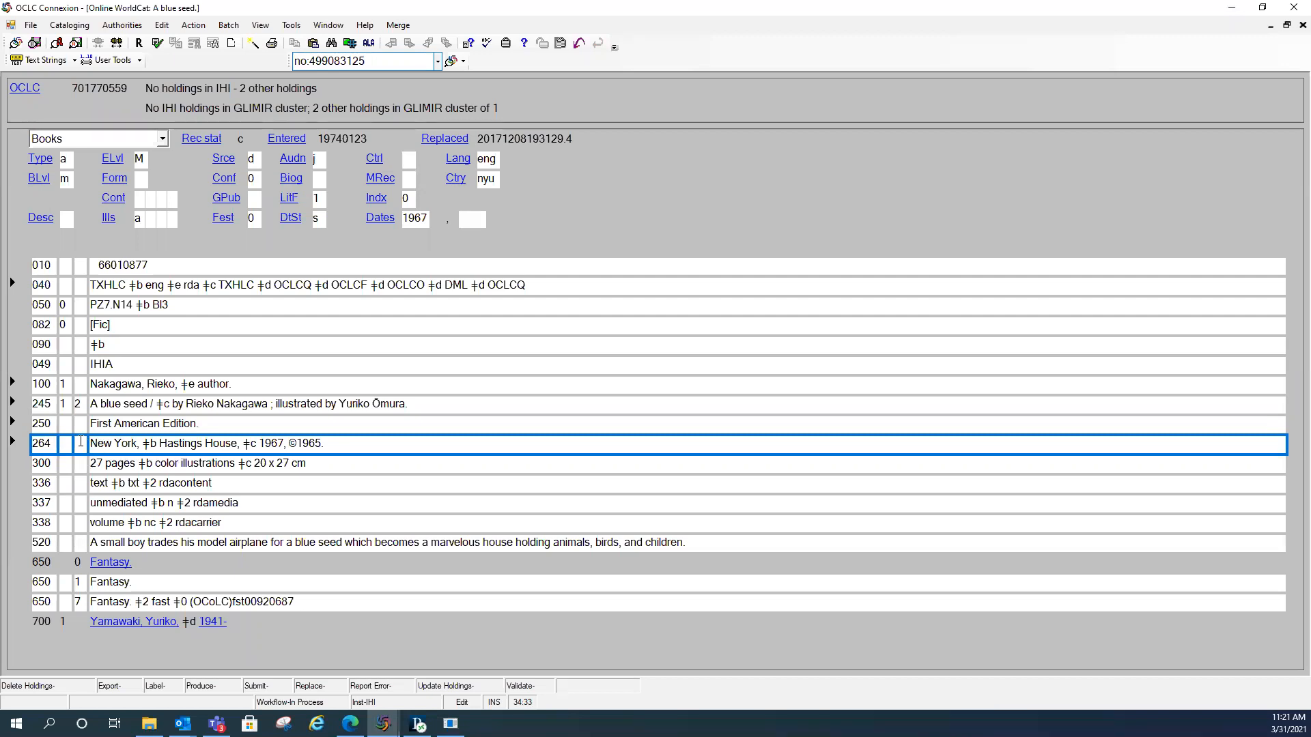
{"action": "type", "text": "1"}
{"action": "right_click", "coordinate": [387, 446]}
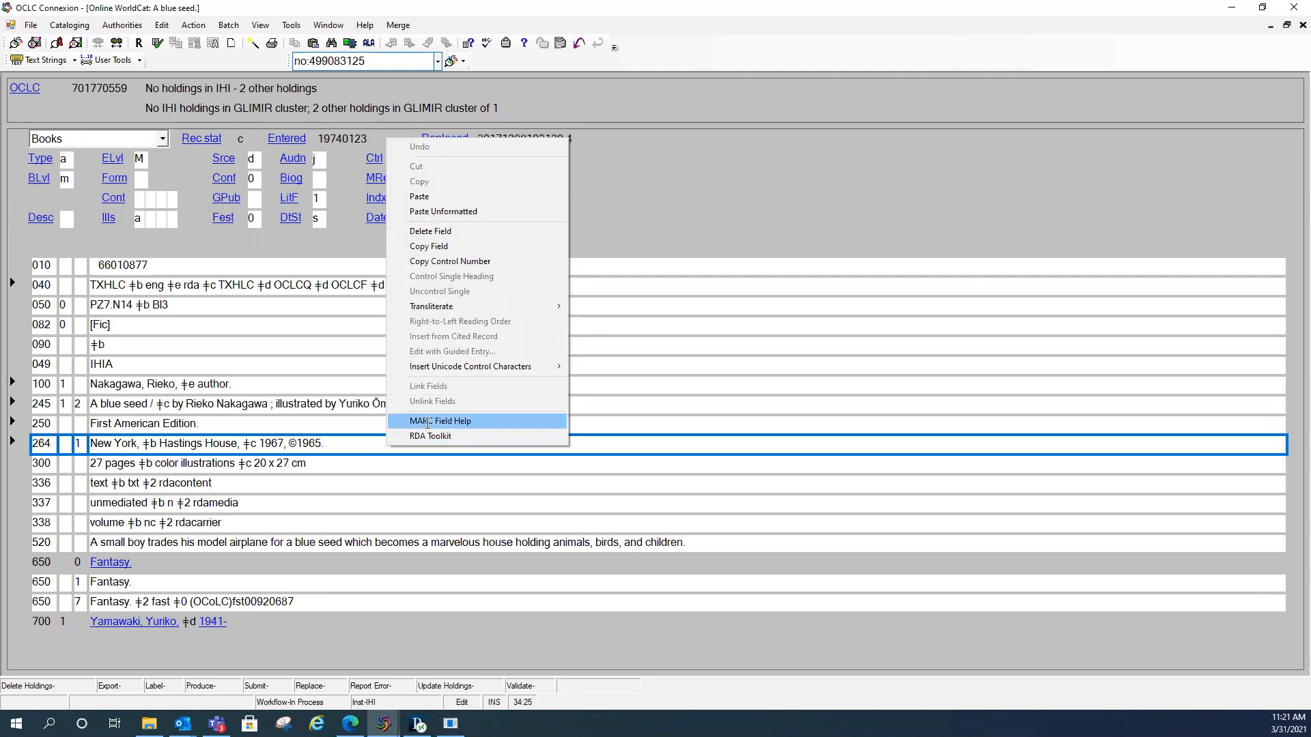
{"action": "left_click", "coordinate": [363, 444]}
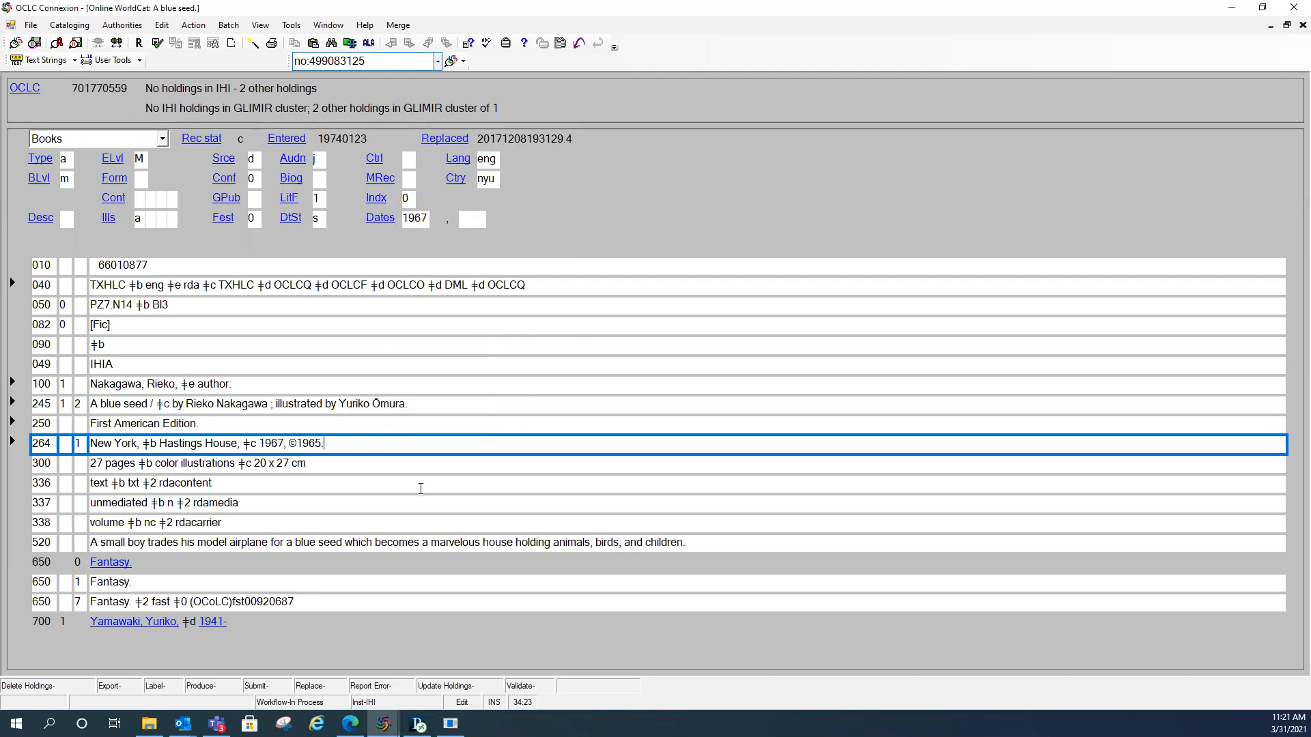
Step: Replace the comma after New York in the 264 field with a space and colon before ‡b
{"action": "left_click", "coordinate": [138, 444]}
{"action": "type", "text": ","}
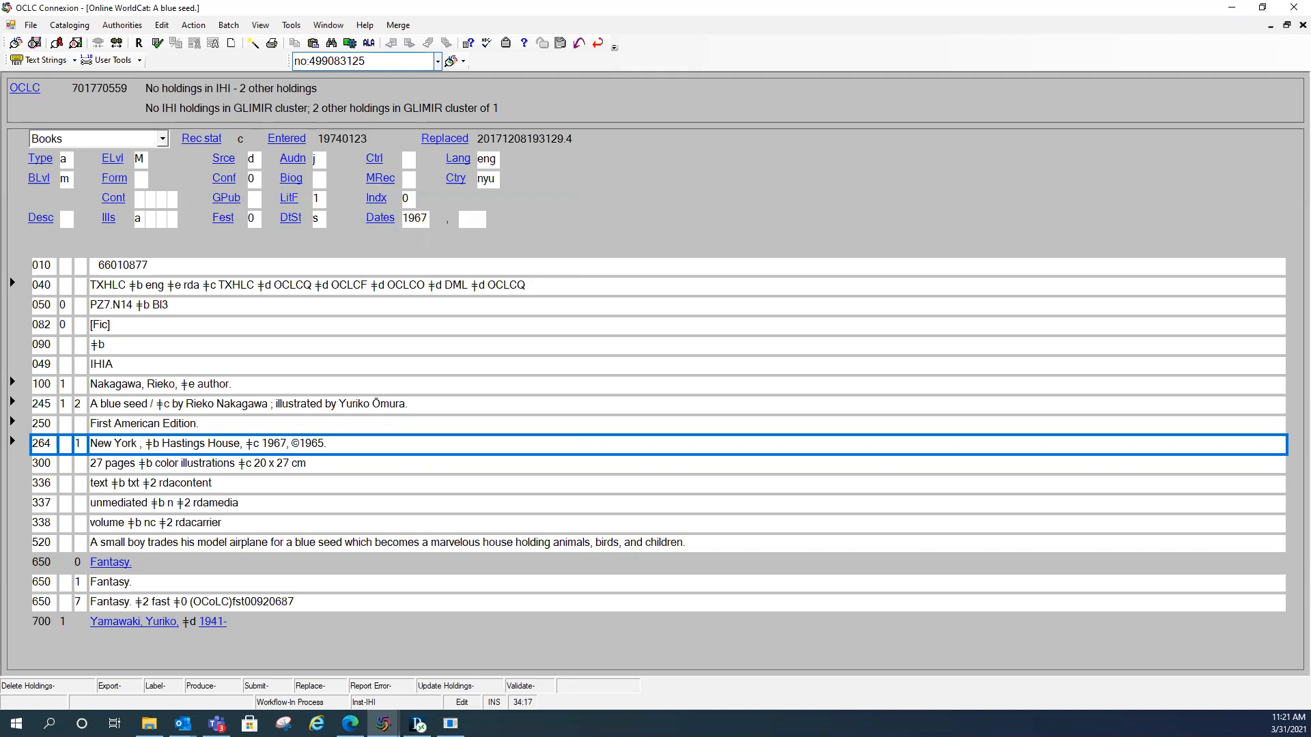
{"action": "key", "text": "BackSpace"}
{"action": "key", "text": "Left"}
{"action": "key", "text": "Left"}
{"action": "key", "text": "Left"}
{"action": "key", "text": "Left"}
{"action": "type", "text": ","}
Step: Insert a second 264 field with second indicator 4 and start it with subfield ‡c
{"action": "key", "text": "Return"}
{"action": "type", "text": "264"}
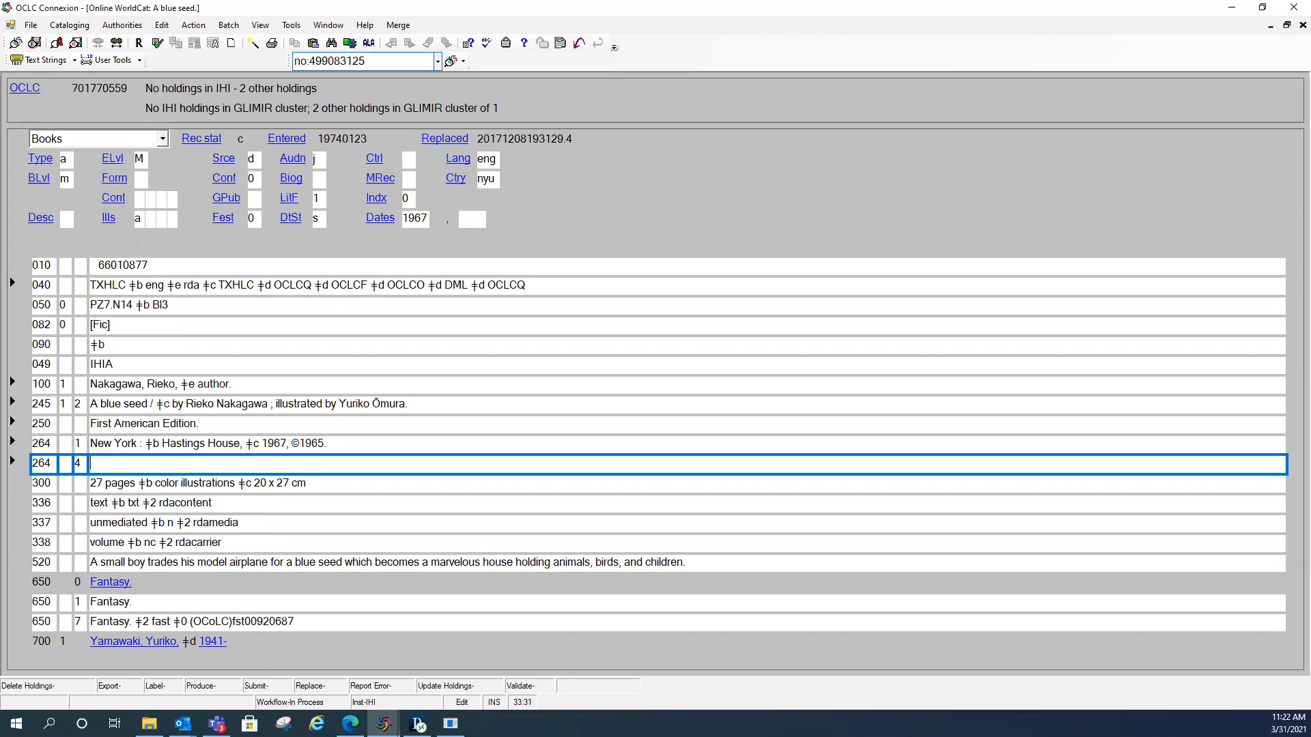
{"action": "key", "text": "ctrl+d"}
{"action": "type", "text": "c"}
{"action": "left_click", "coordinate": [368, 43]}
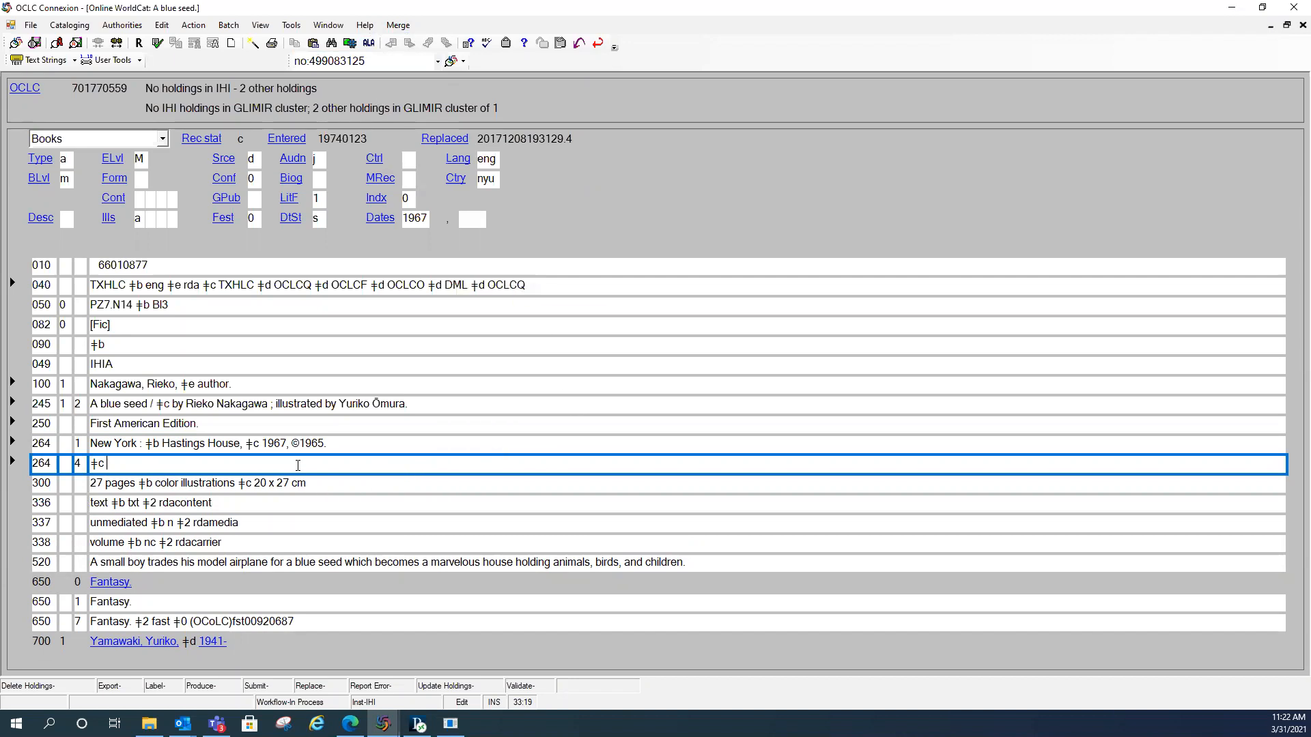
Step: Move the copyright date ©1965 from the first 264 field into ‡c of the second 264 field
{"action": "double_click", "coordinate": [308, 440]}
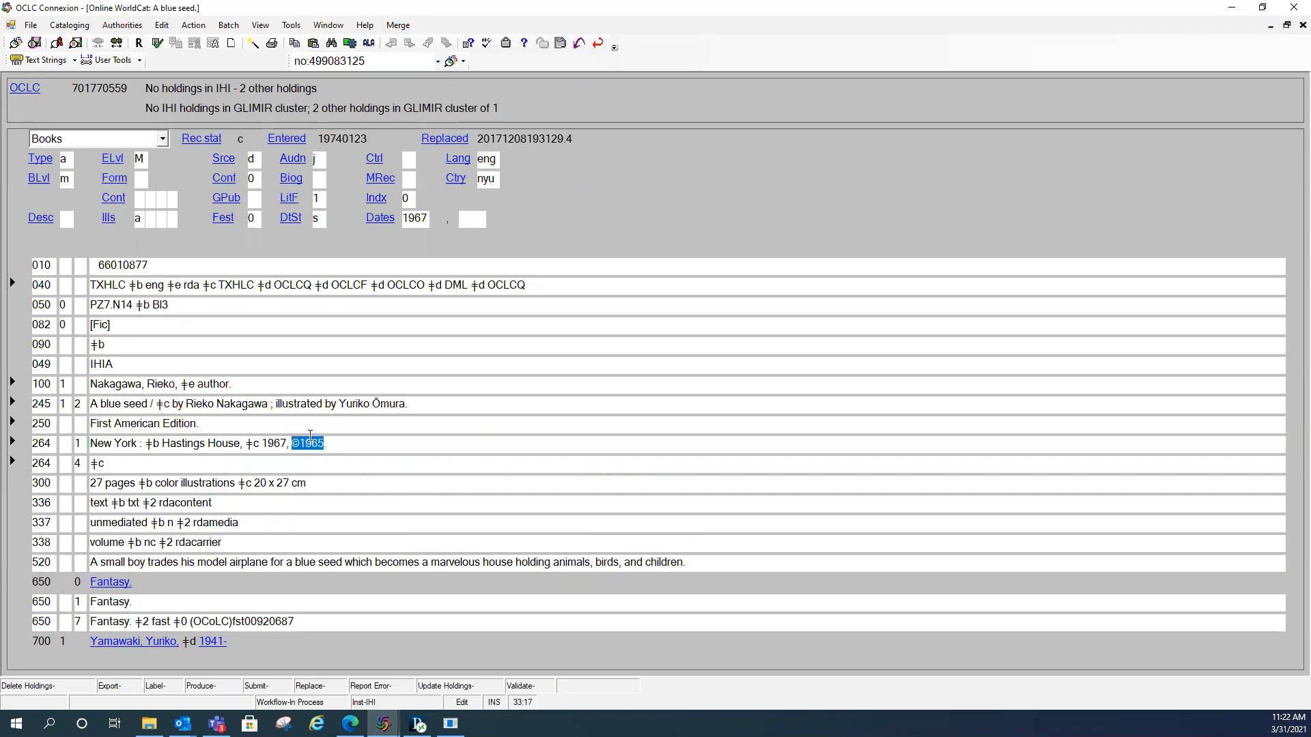
{"action": "triple_click", "coordinate": [309, 435]}
{"action": "left_click", "coordinate": [348, 465]}
{"action": "left_click_drag", "start_coordinate": [292, 444], "coordinate": [326, 445]}
{"action": "key", "text": "ctrl+c"}
{"action": "key", "text": "Delete"}
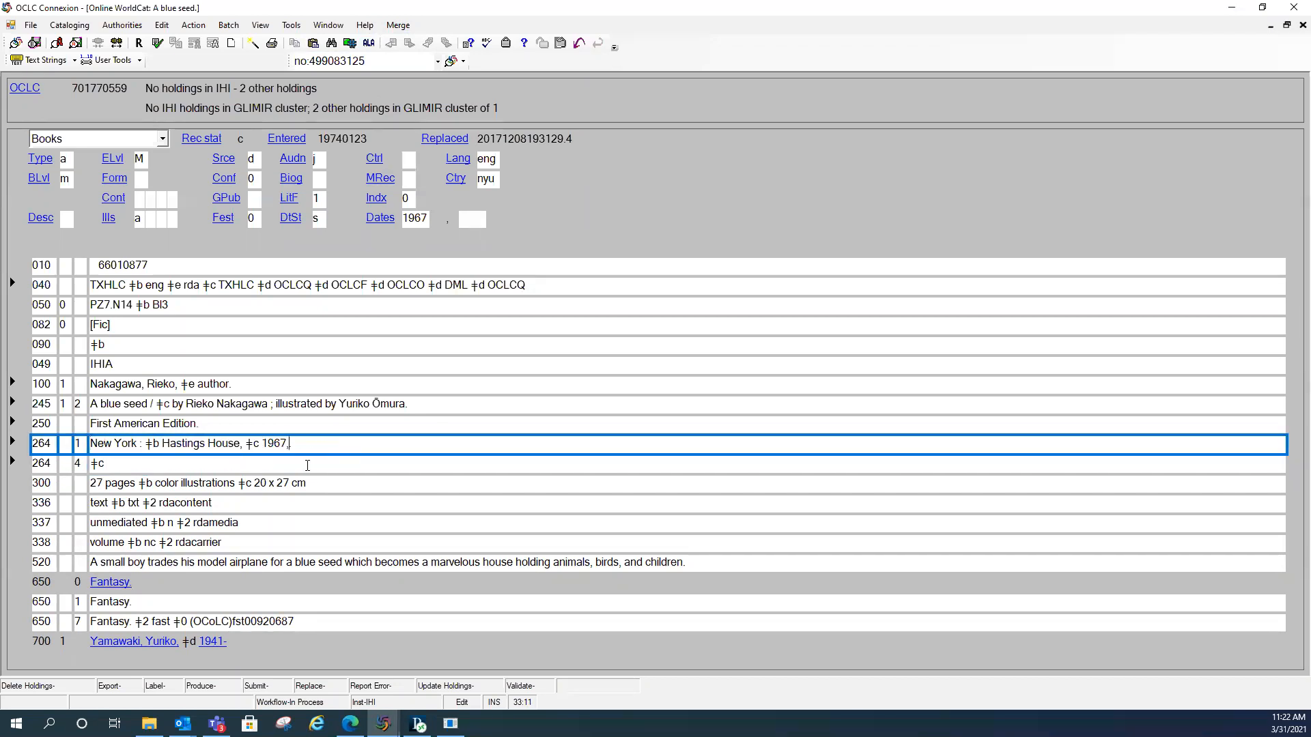
{"action": "left_click", "coordinate": [307, 465]}
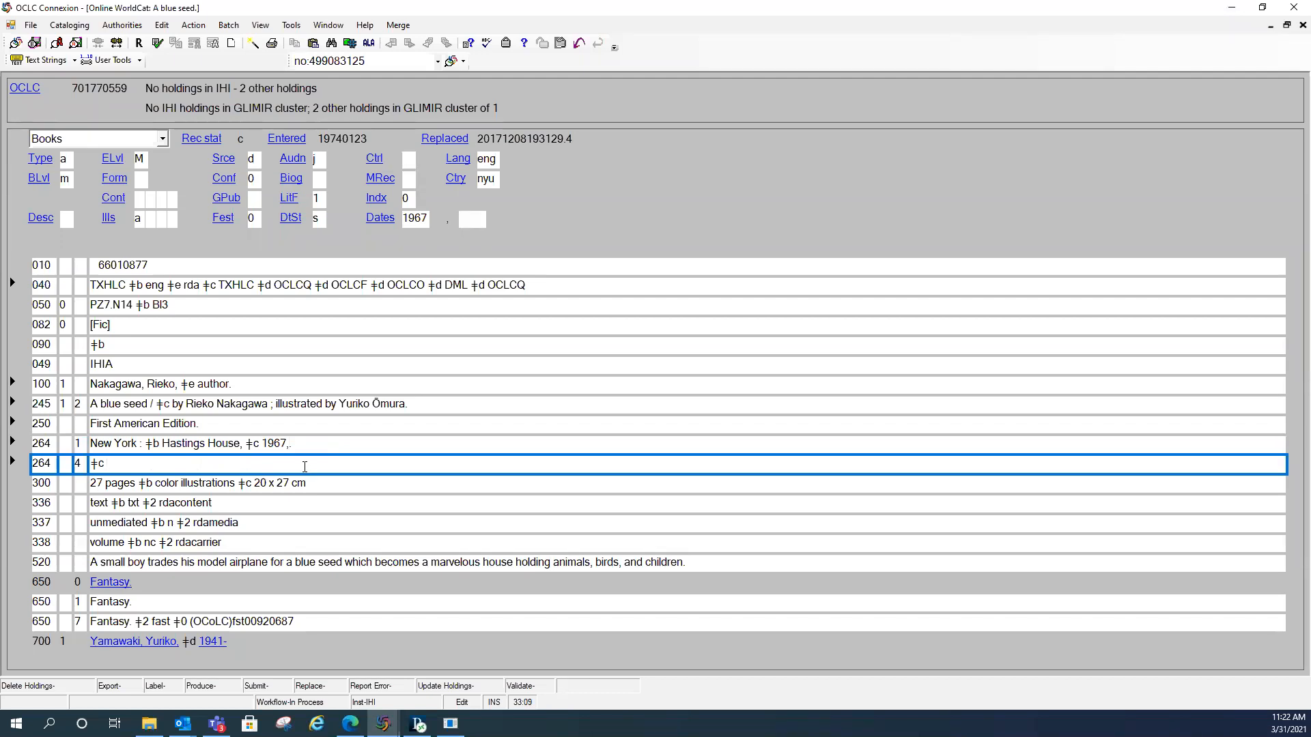
{"action": "key", "text": "ctrl+v"}
Step: End the first 264 field with a single period after 1967, removing the leftover comma
{"action": "left_click", "coordinate": [314, 443]}
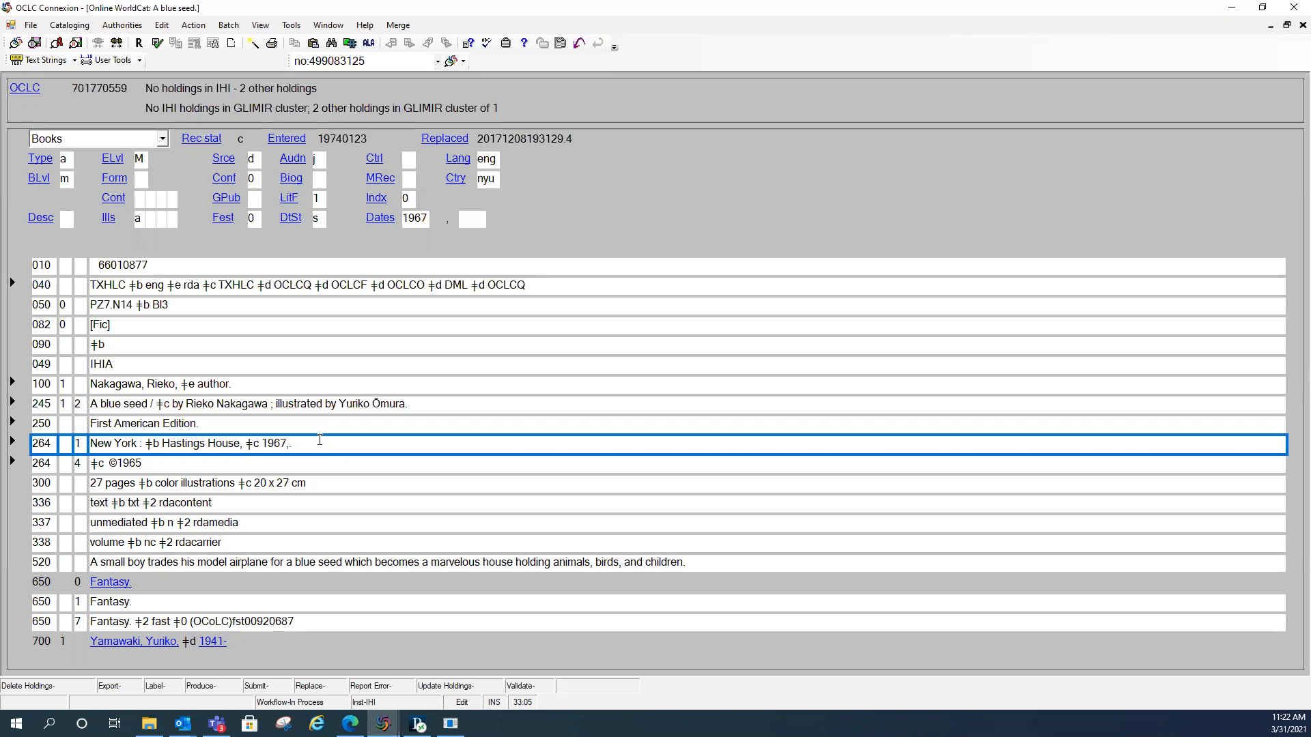
{"action": "key", "text": "BackSpace"}
{"action": "type", "text": "."}
Step: Add a colon before ‡b and a semicolon before ‡c in the 300 field
{"action": "left_click", "coordinate": [139, 485]}
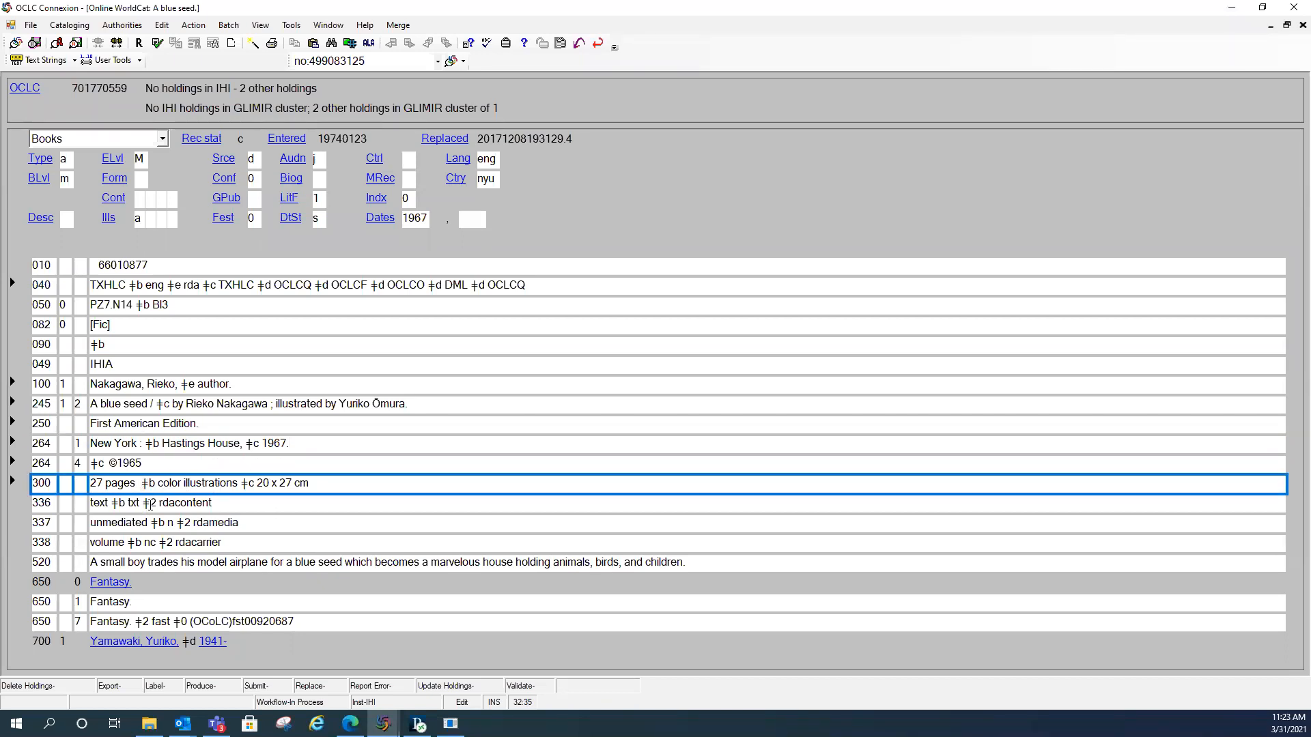
{"action": "type", "text": ":"}
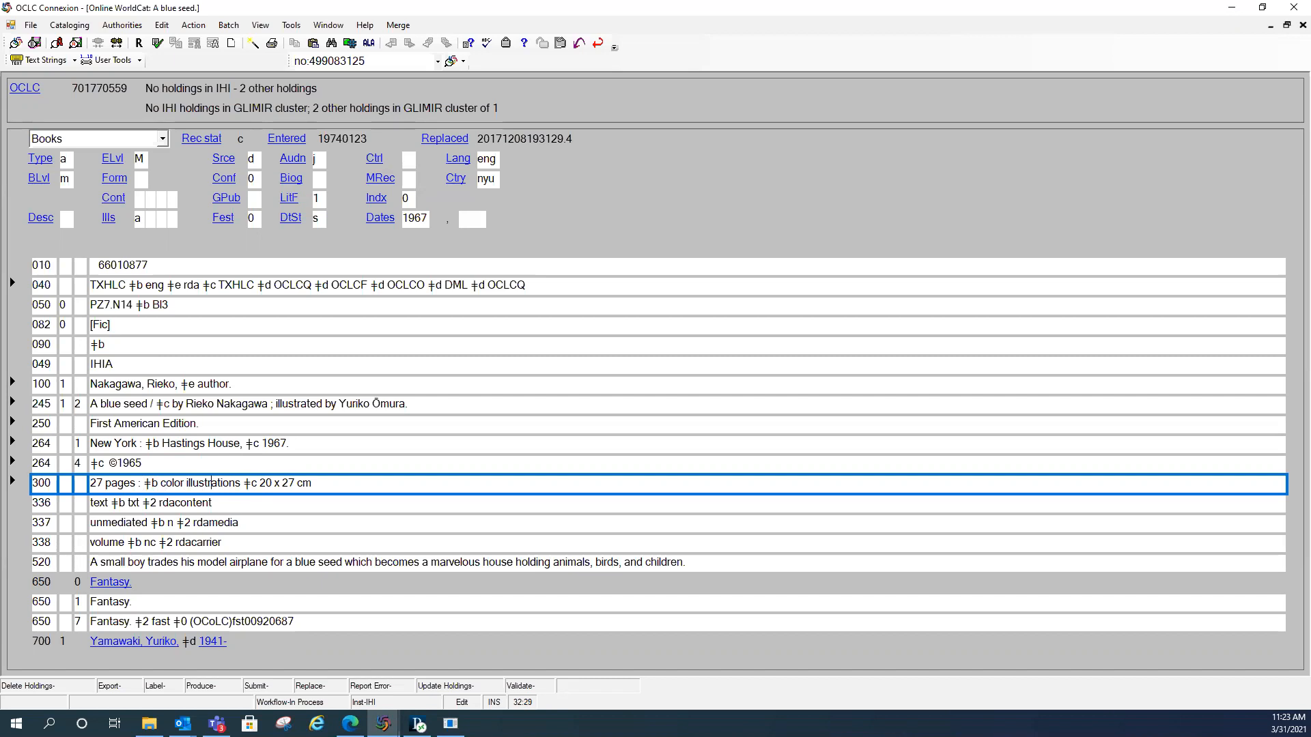
{"action": "key", "text": "Right"}
{"action": "key", "text": "Right"}
{"action": "type", "text": ";"}
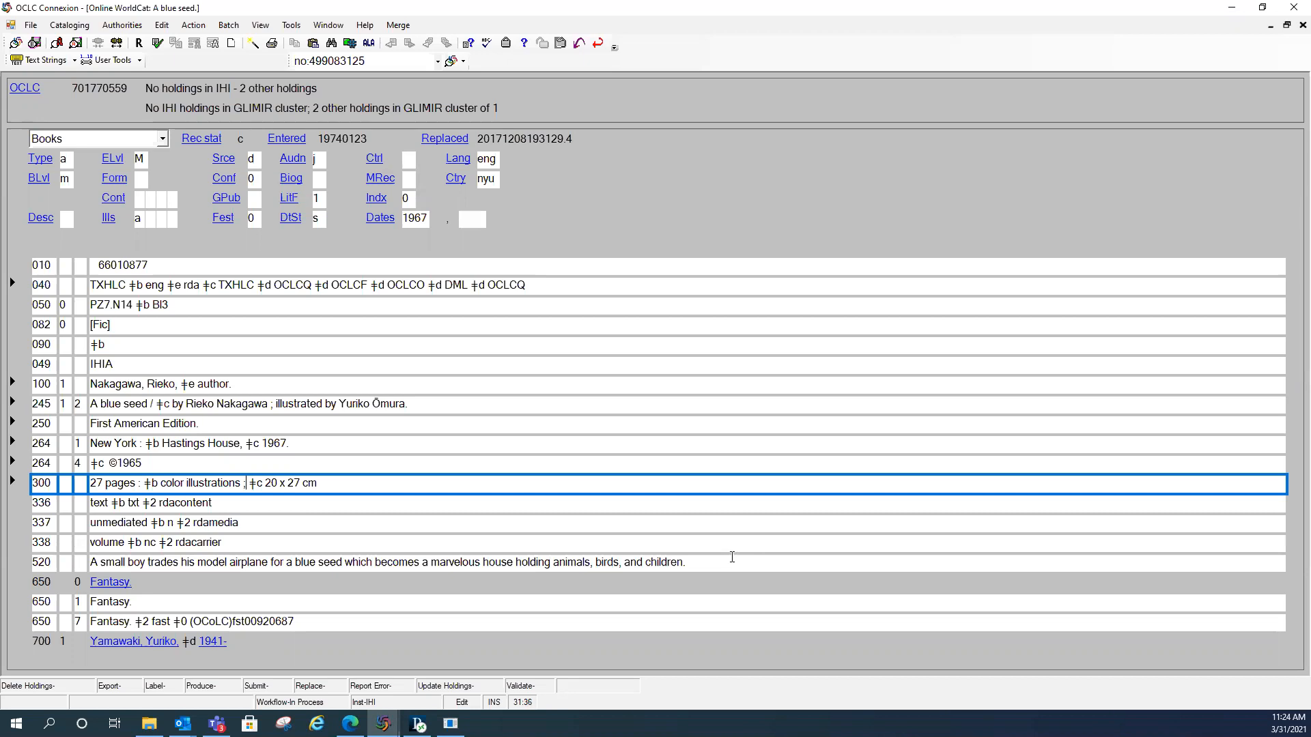
{"action": "key", "text": "Left"}
{"action": "key", "text": "Left"}
{"action": "key", "text": "Left"}
{"action": "key", "text": "Left"}
{"action": "key", "text": "Left"}
{"action": "key", "text": "Left"}
{"action": "key", "text": "Left"}
{"action": "key", "text": "Left"}
{"action": "key", "text": "Left"}
{"action": "key", "text": "Left"}
{"action": "key", "text": "Left"}
Step: Insert a 650 field below the 300 with second indicator 0 and the heading "Magic ‡v Juvenile fiction."
{"action": "key", "text": "Return"}
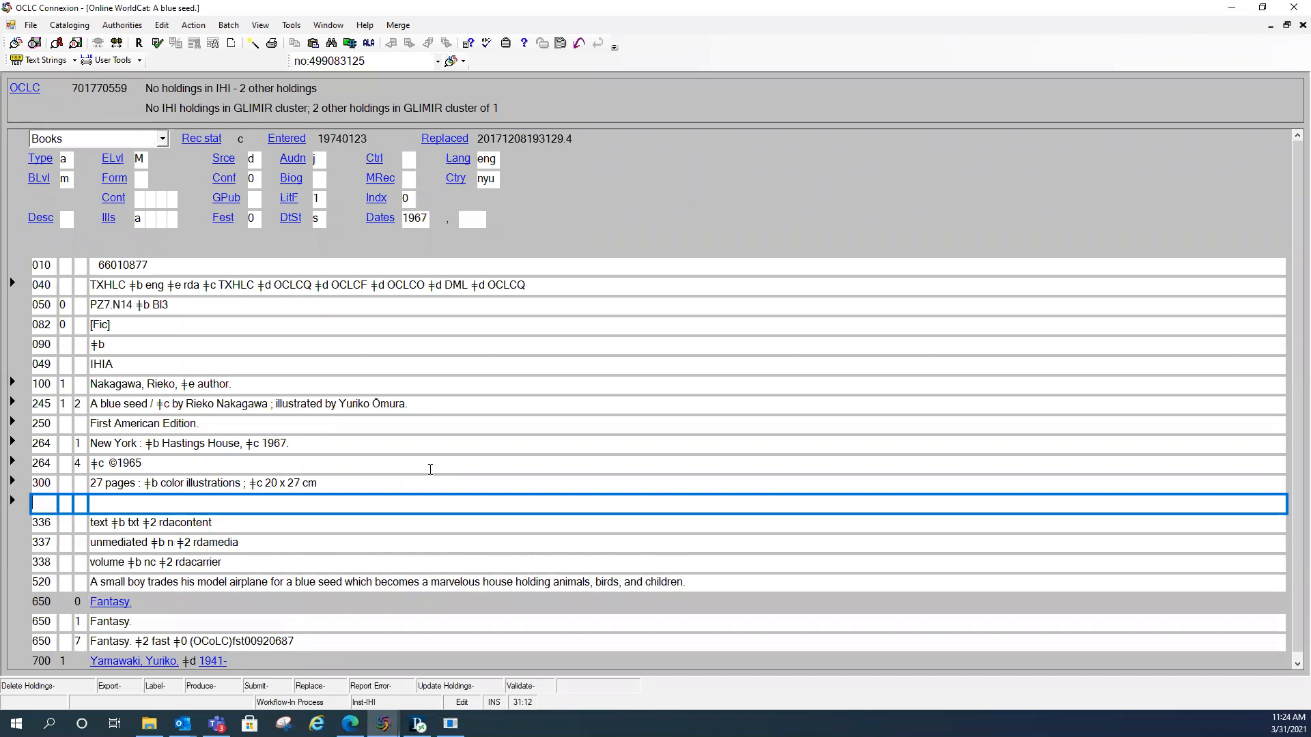
{"action": "type", "text": "65"}
{"action": "type", "text": "0"}
{"action": "type", "text": "0"}
{"action": "type", "text": "Magic"}
{"action": "key", "text": "ctrl+d"}
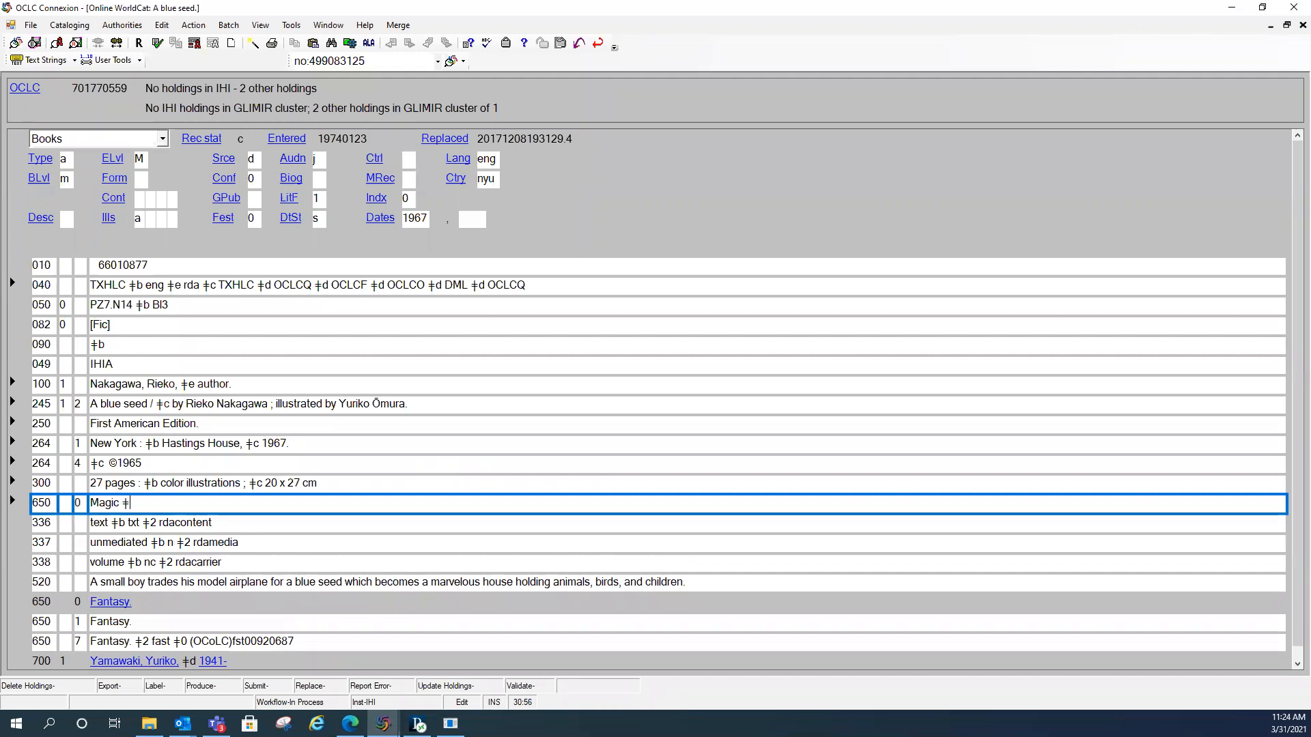
{"action": "type", "text": "v Juvenile fiction."}
Step: Insert a 650 field below the 338 with second indicator 0 and "Airplanes ‡v Juvenile fiction.", copying the subdivision from the Magic heading
{"action": "key", "text": "Down"}
{"action": "key", "text": "Down"}
{"action": "key", "text": "Down"}
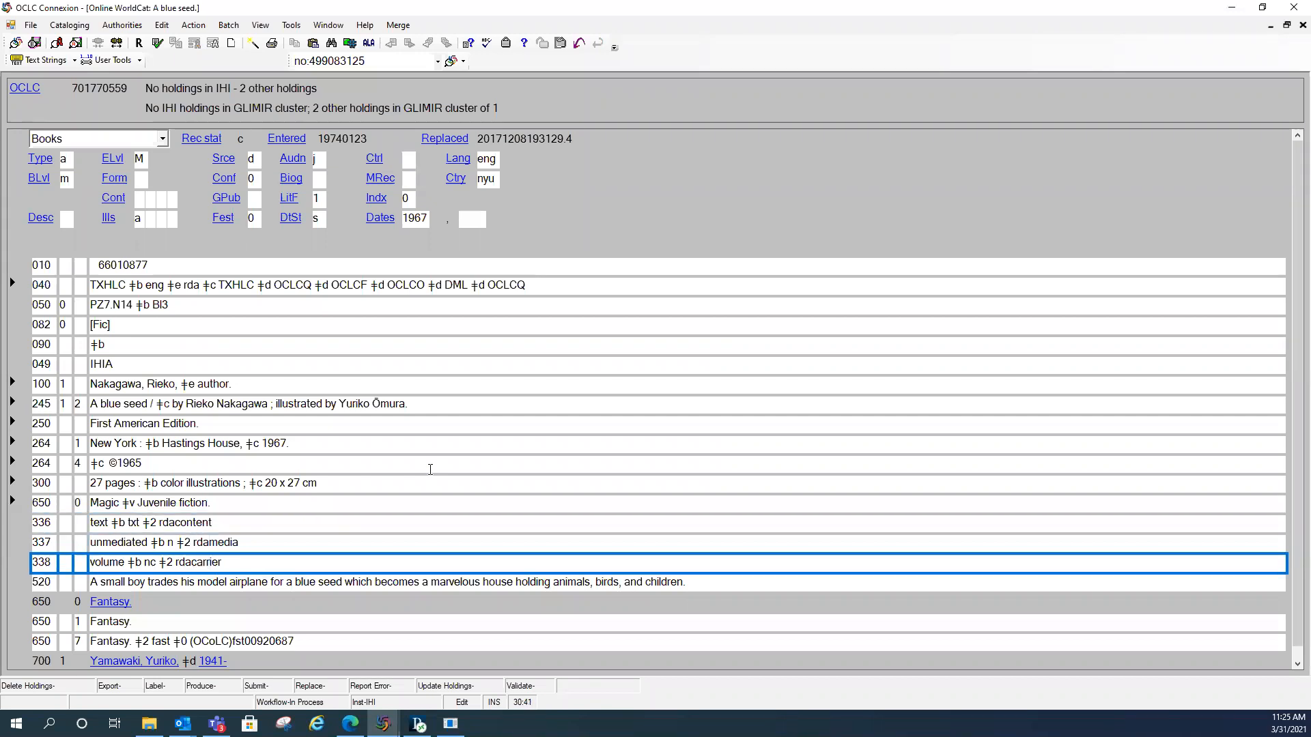
{"action": "key", "text": "Return"}
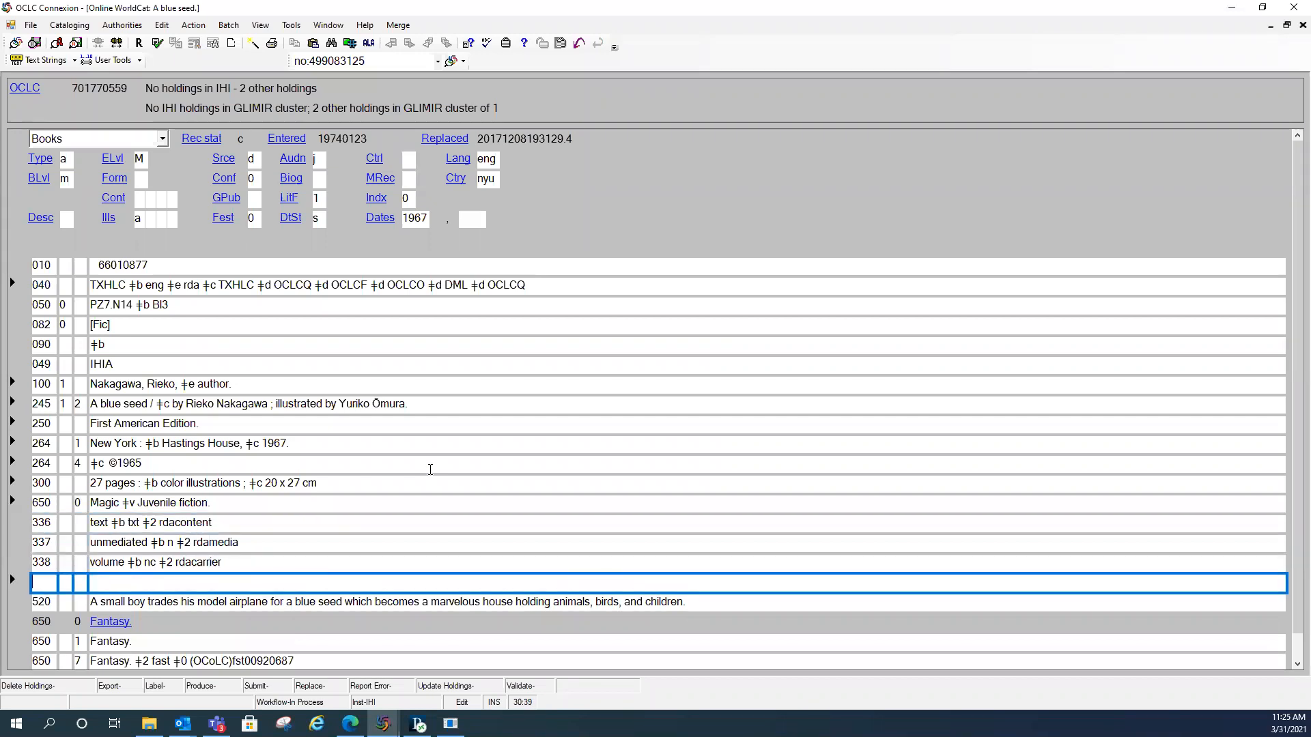
{"action": "type", "text": "650 0"}
{"action": "type", "text": "Airp"}
{"action": "type", "text": "lanes"}
{"action": "left_click_drag", "start_coordinate": [123, 505], "coordinate": [211, 509]}
{"action": "key", "text": "ctrl+c"}
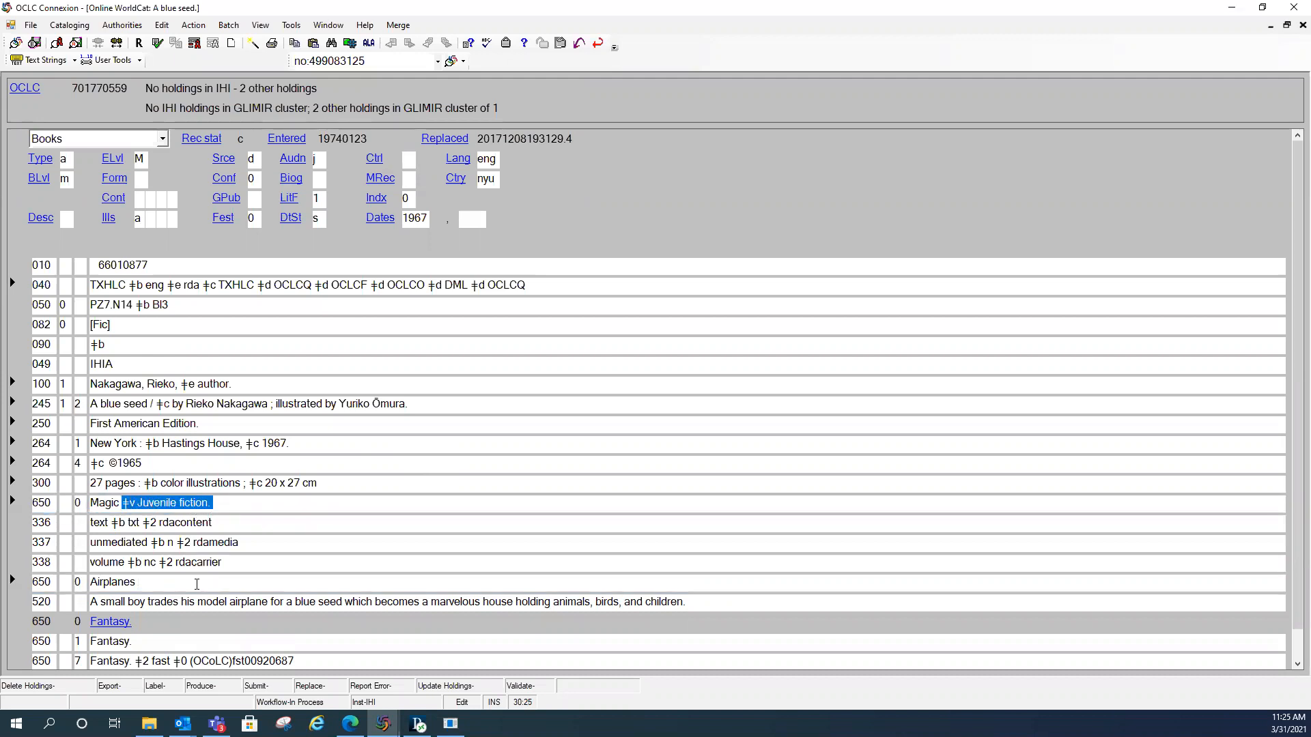
{"action": "left_click", "coordinate": [200, 580]}
{"action": "key", "text": "ctrl+v"}
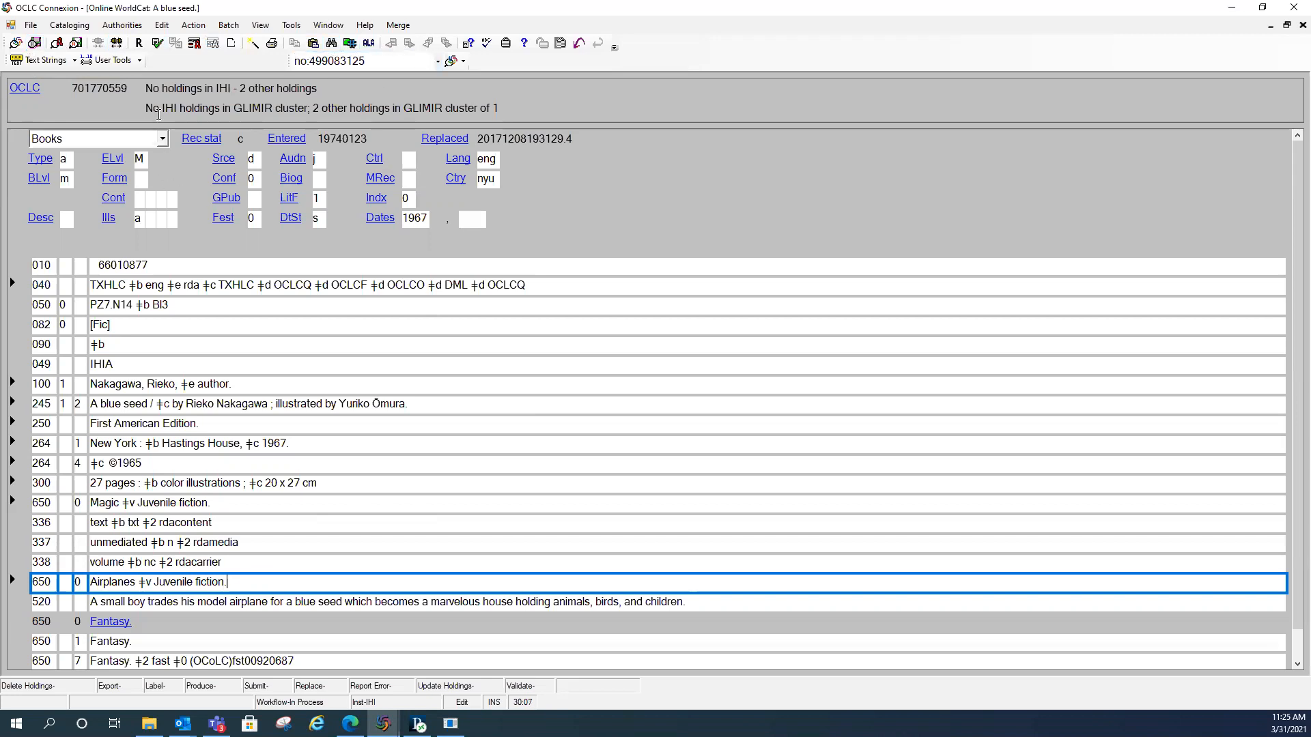
Step: Reformat the record to put its fields in order and remove the empty 090 field
{"action": "left_click", "coordinate": [162, 28]}
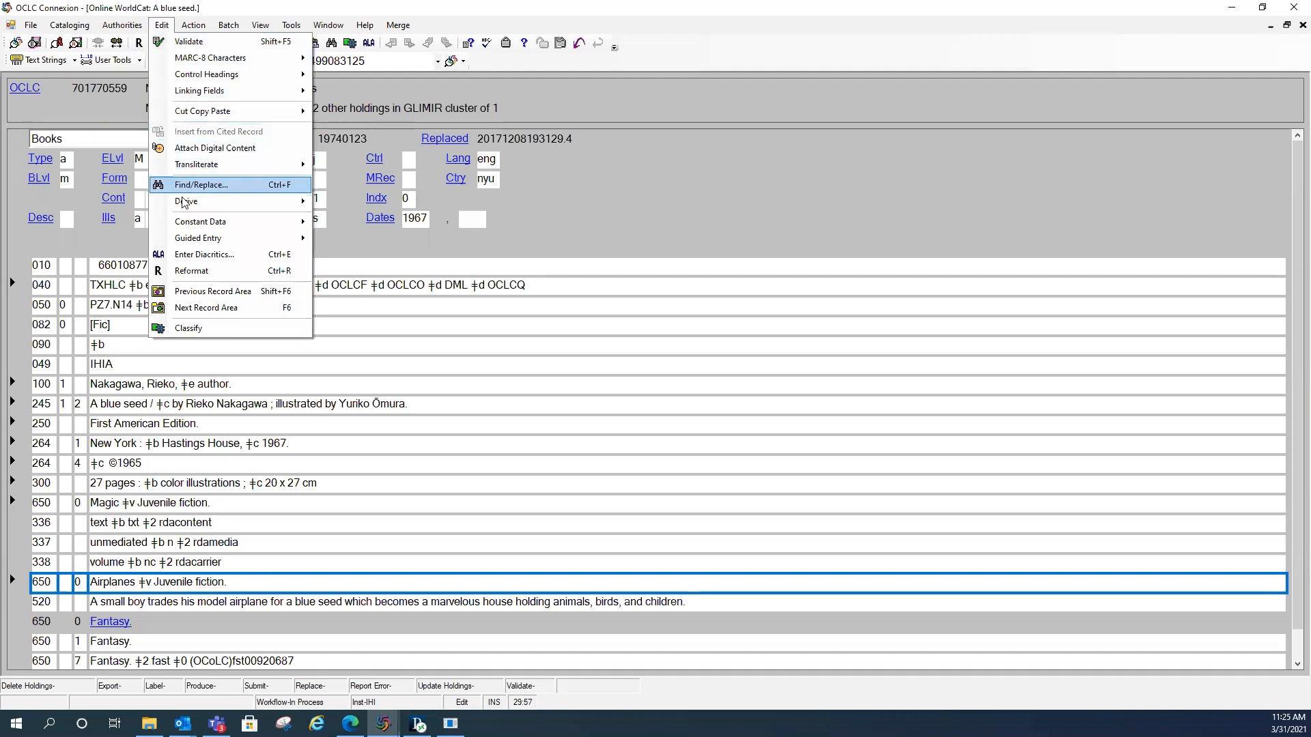
{"action": "left_click", "coordinate": [189, 270]}
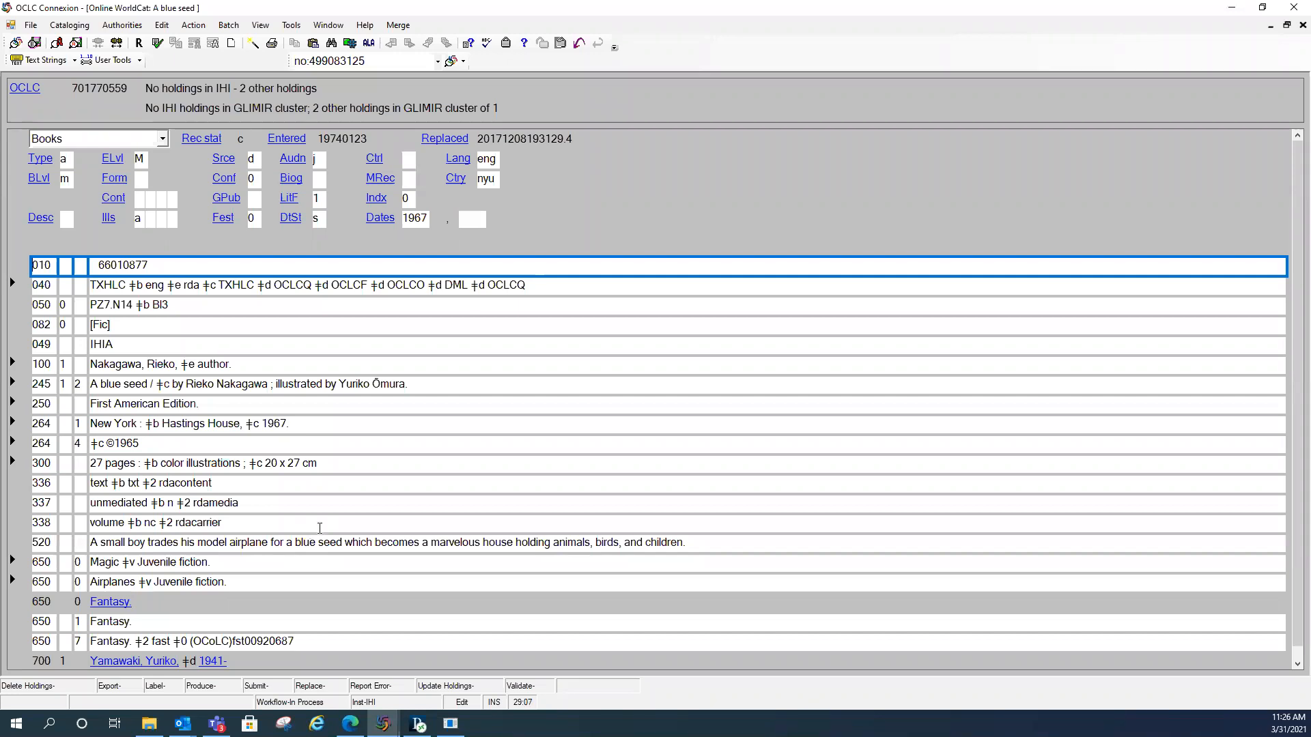
{"action": "left_click", "coordinate": [138, 44]}
Step: Uncontrol the linked Fantasy subject heading and change it to a 655 field, second indicator 7, reading "Fantasy fiction. ‡2 lcgft"
{"action": "scroll", "coordinate": [792, 441], "scroll_direction": "down", "scroll_amount": 1}
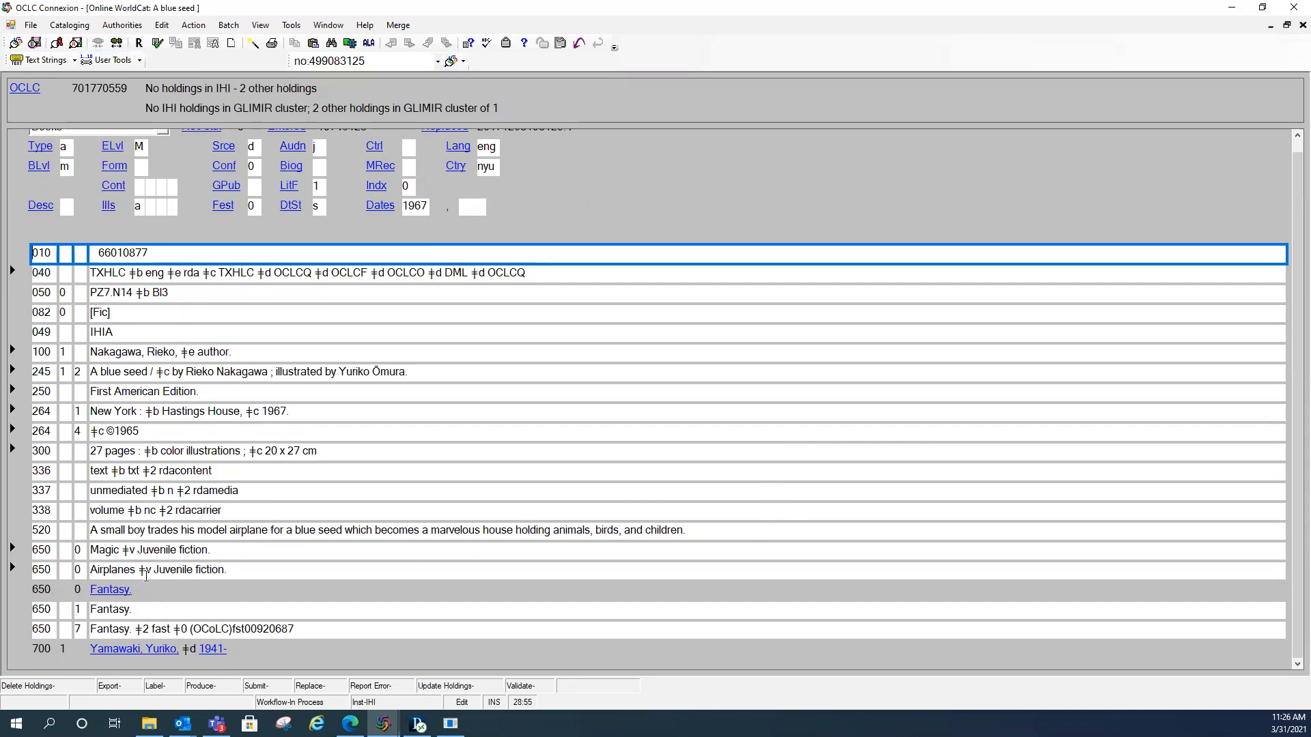
{"action": "left_click", "coordinate": [45, 590]}
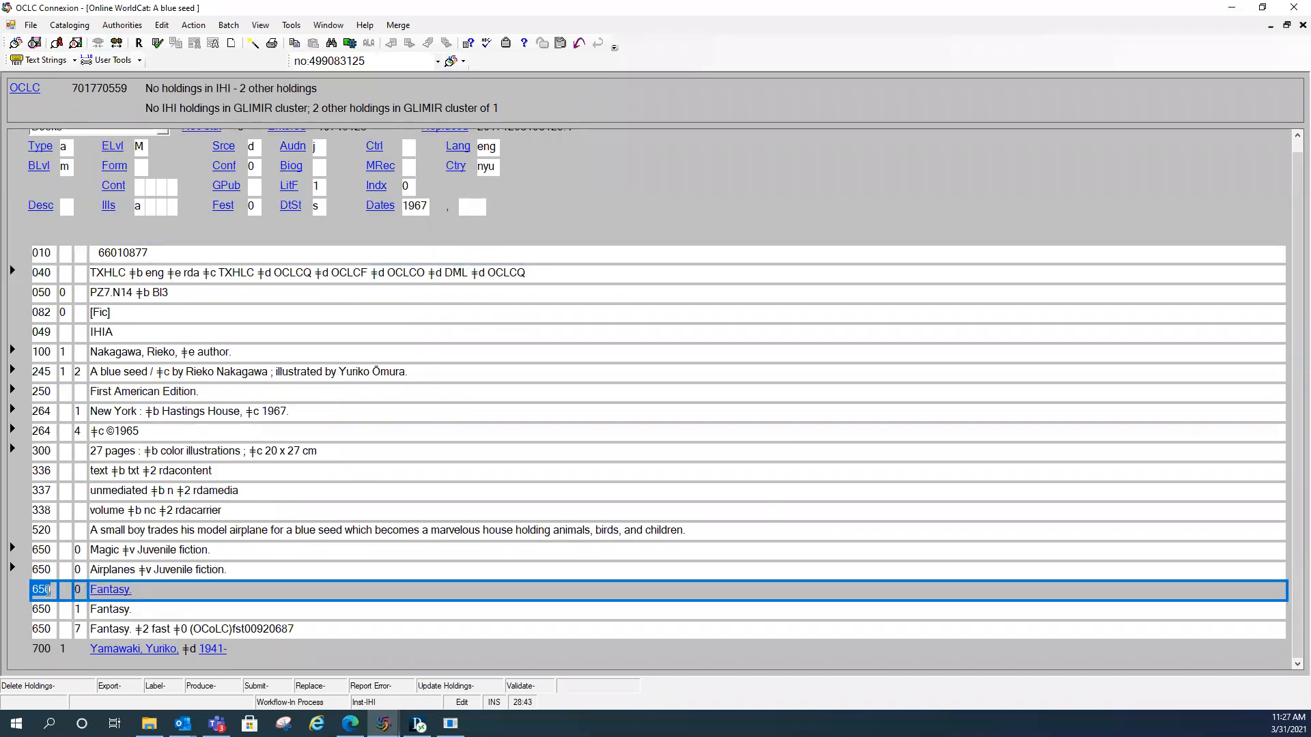
{"action": "key", "text": "ctrl+F11"}
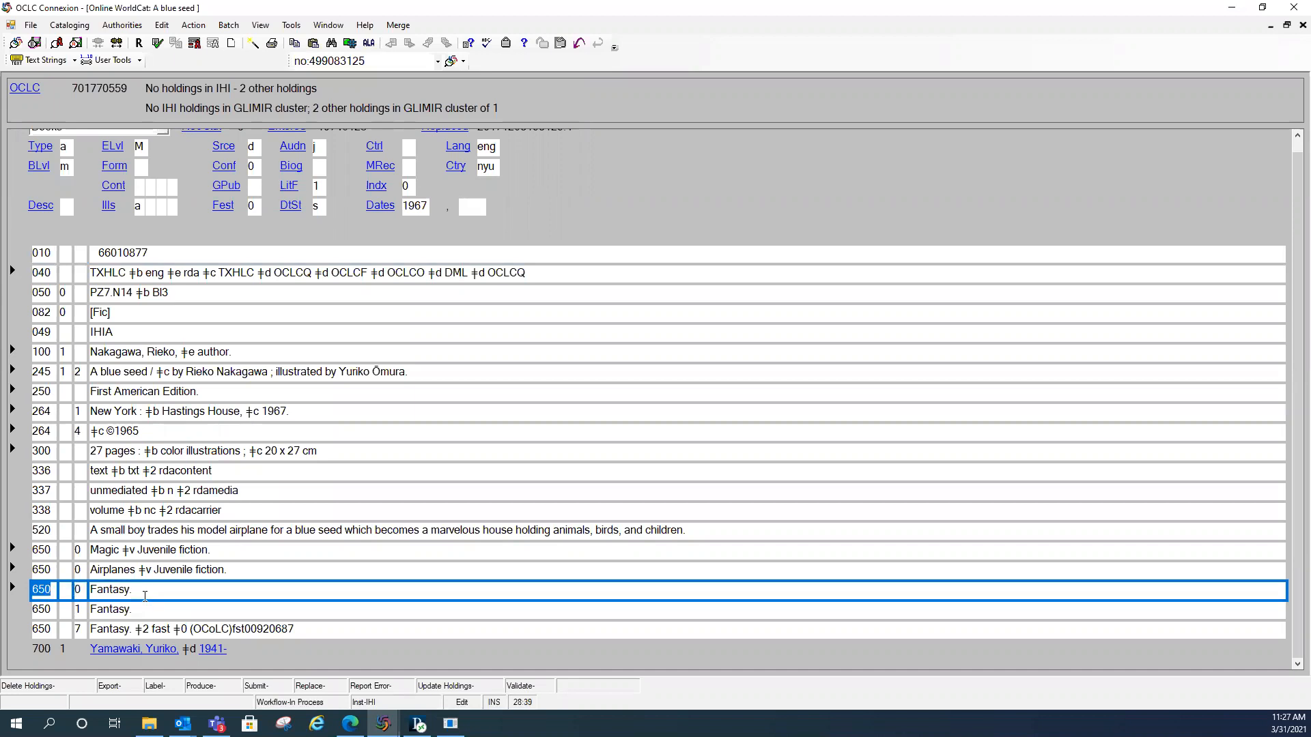
{"action": "type", "text": "655"}
{"action": "key", "text": "Tab"}
{"action": "key", "text": "Tab"}
{"action": "type", "text": "7"}
{"action": "key", "text": "BackSpace"}
{"action": "type", "text": "fiction."}
{"action": "key", "text": "ctrl+d"}
{"action": "type", "text": "2 lcgft"}
Step: Uncontrol the name heading in the 700 field and add the relator subfield "‡e illustrator." after the date
{"action": "double_click", "coordinate": [41, 650]}
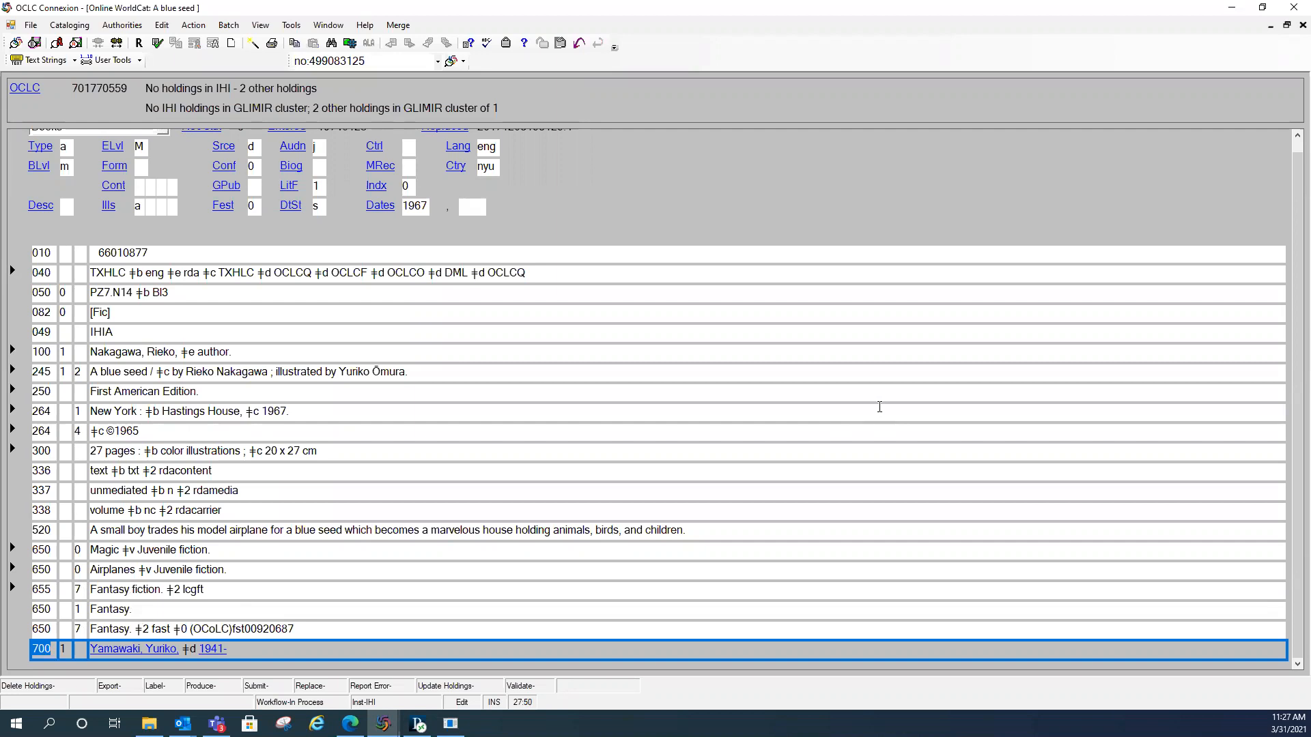
{"action": "key", "text": "ctrl+F11"}
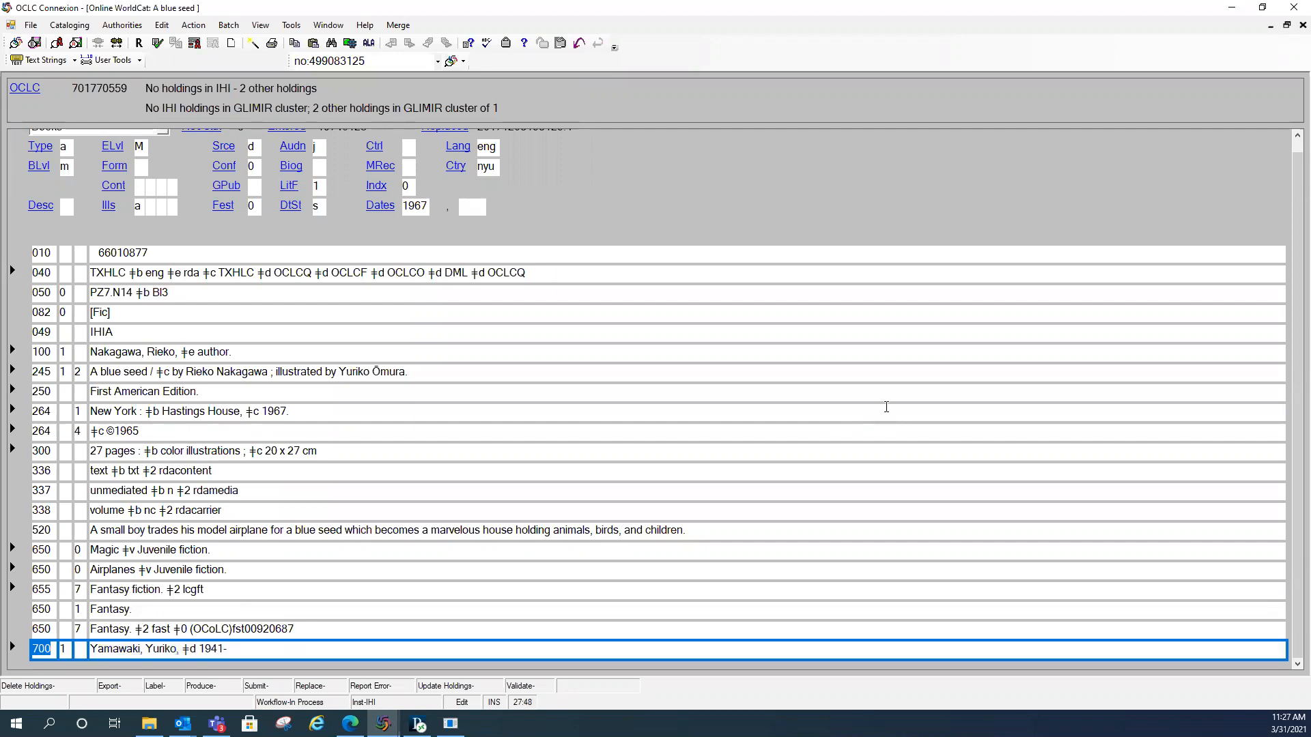
{"action": "left_click", "coordinate": [313, 652]}
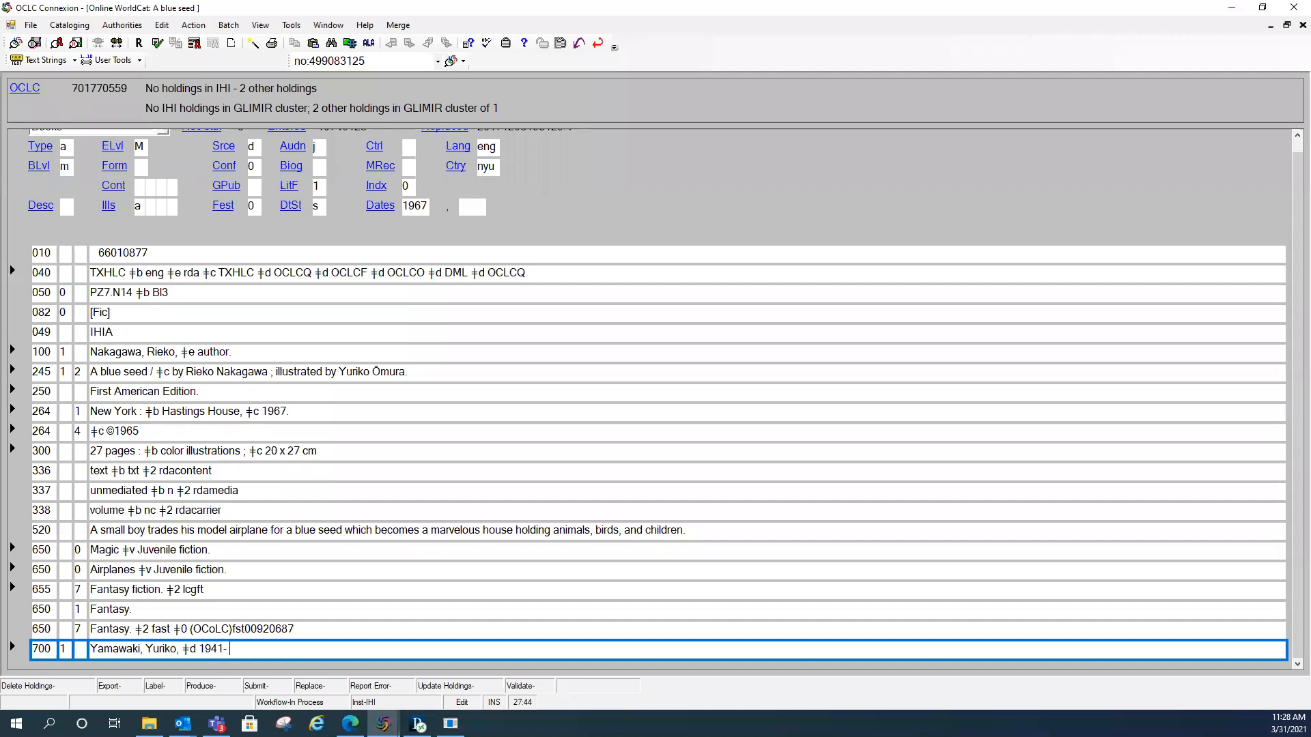
{"action": "key", "text": "ctrl+d"}
{"action": "type", "text": "e"}
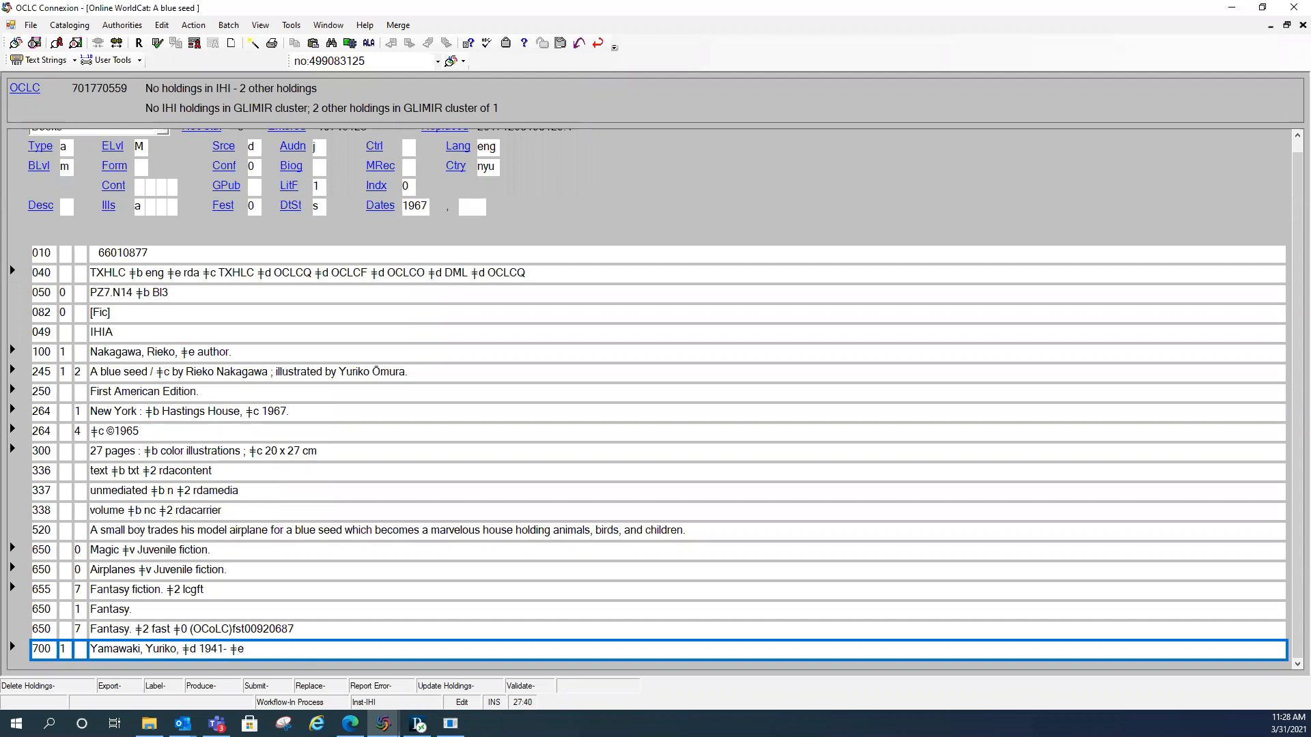
{"action": "type", "text": " illustrator."}
Step: Blank the encoding level (ELvl) and check the Ctry code against the place of publication in the first 264 field
{"action": "left_click", "coordinate": [140, 148]}
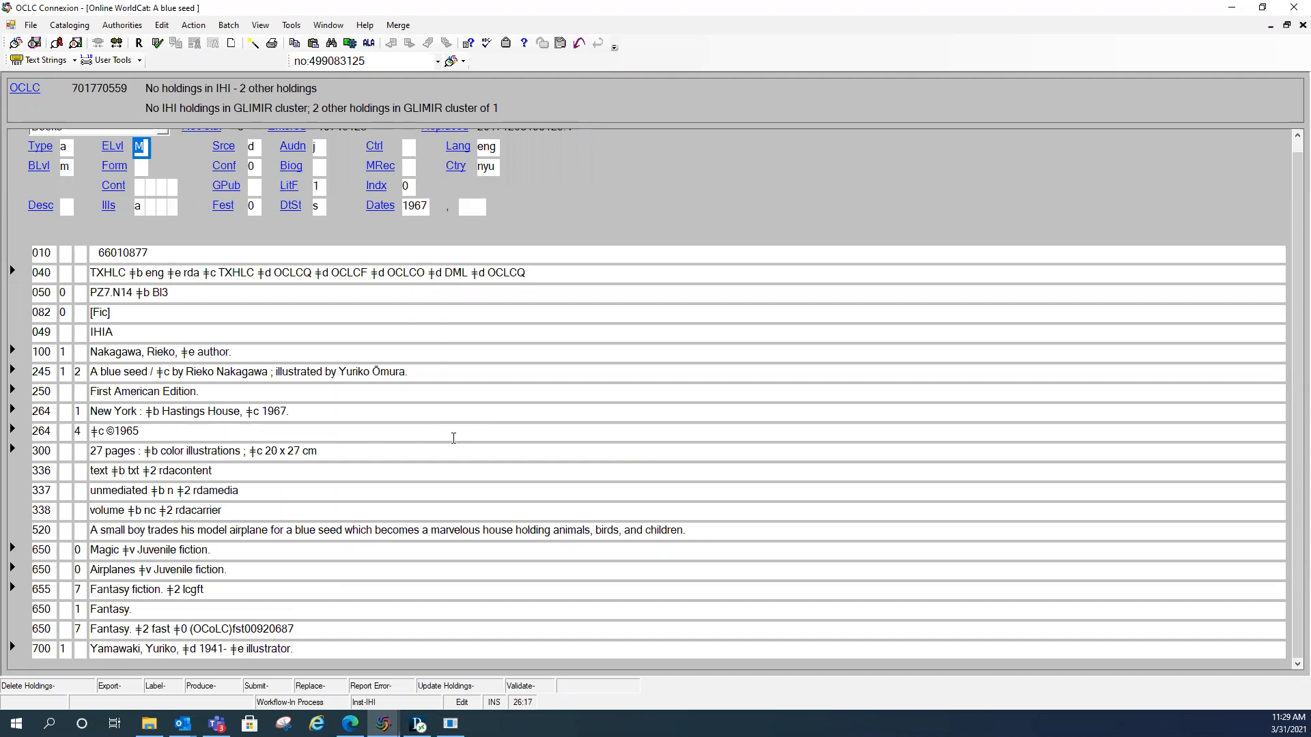
{"action": "key", "text": "Delete"}
{"action": "double_click", "coordinate": [493, 168]}
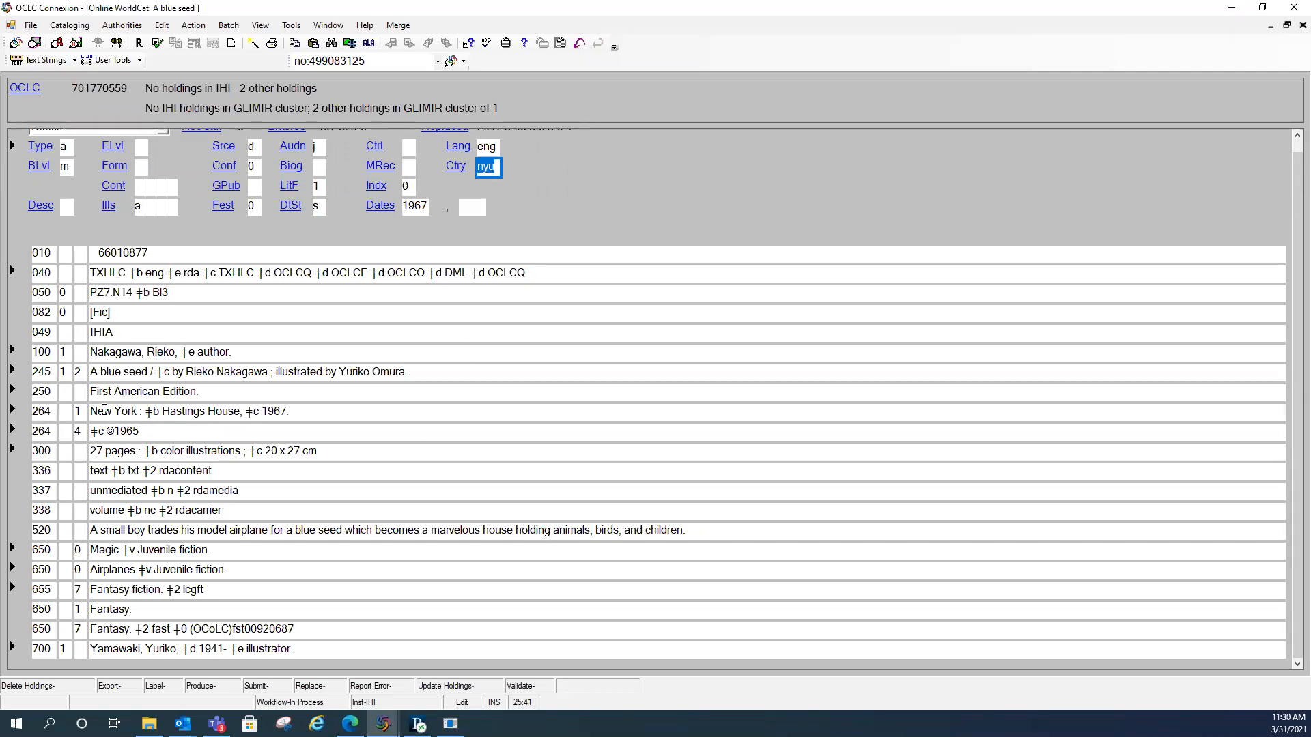
{"action": "left_click_drag", "start_coordinate": [94, 411], "coordinate": [138, 411]}
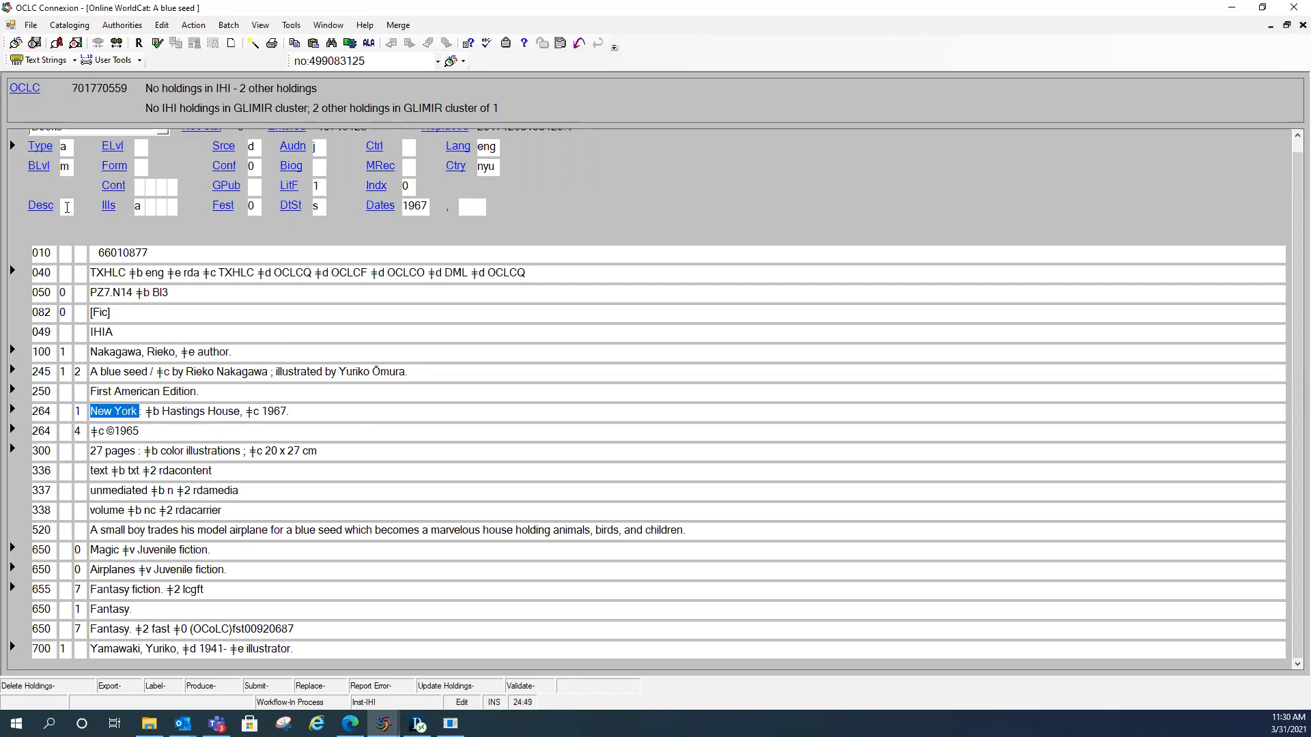
Step: Set the descriptive cataloging form (Desc) in the fixed field to i
{"action": "left_click", "coordinate": [67, 207]}
{"action": "type", "text": "i"}
{"action": "key", "text": "Tab"}
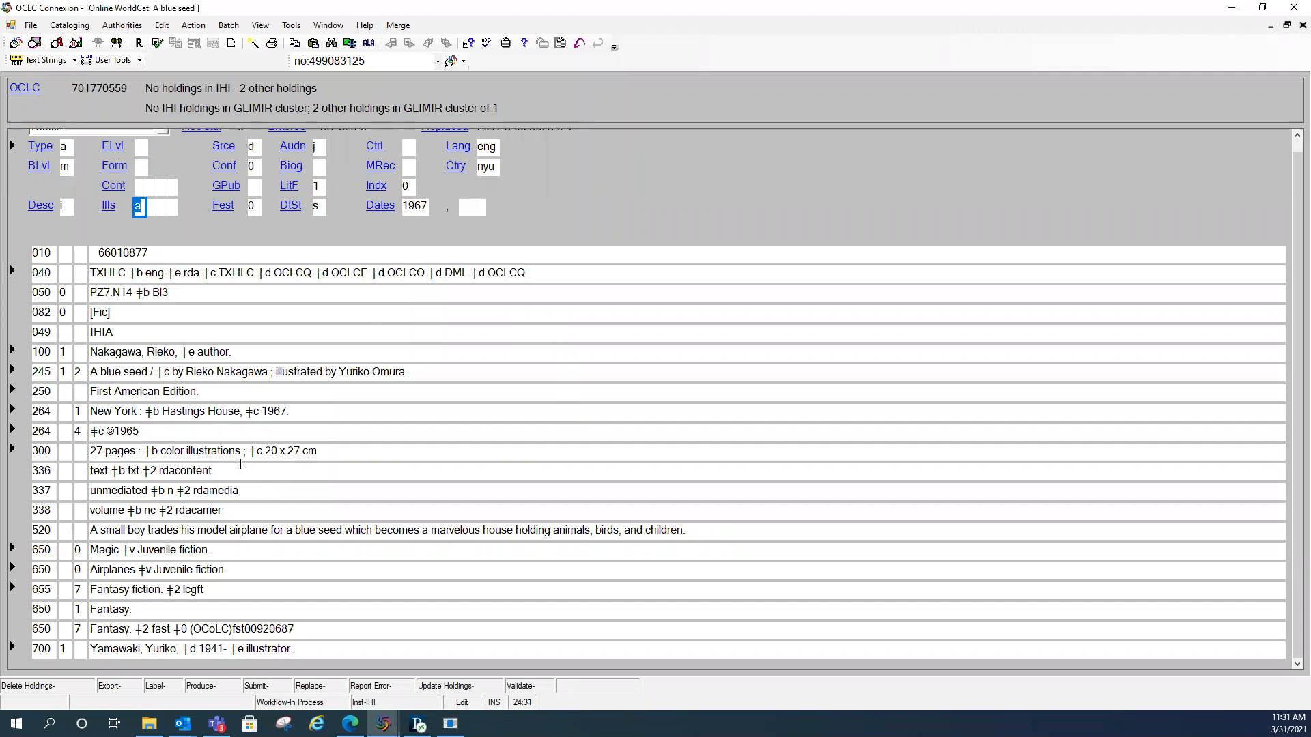
Step: Check the dates in both 264 fields, and set the fixed field date type (DtSt) to t and the second date to 1965
{"action": "left_click", "coordinate": [138, 206]}
{"action": "left_click", "coordinate": [305, 411]}
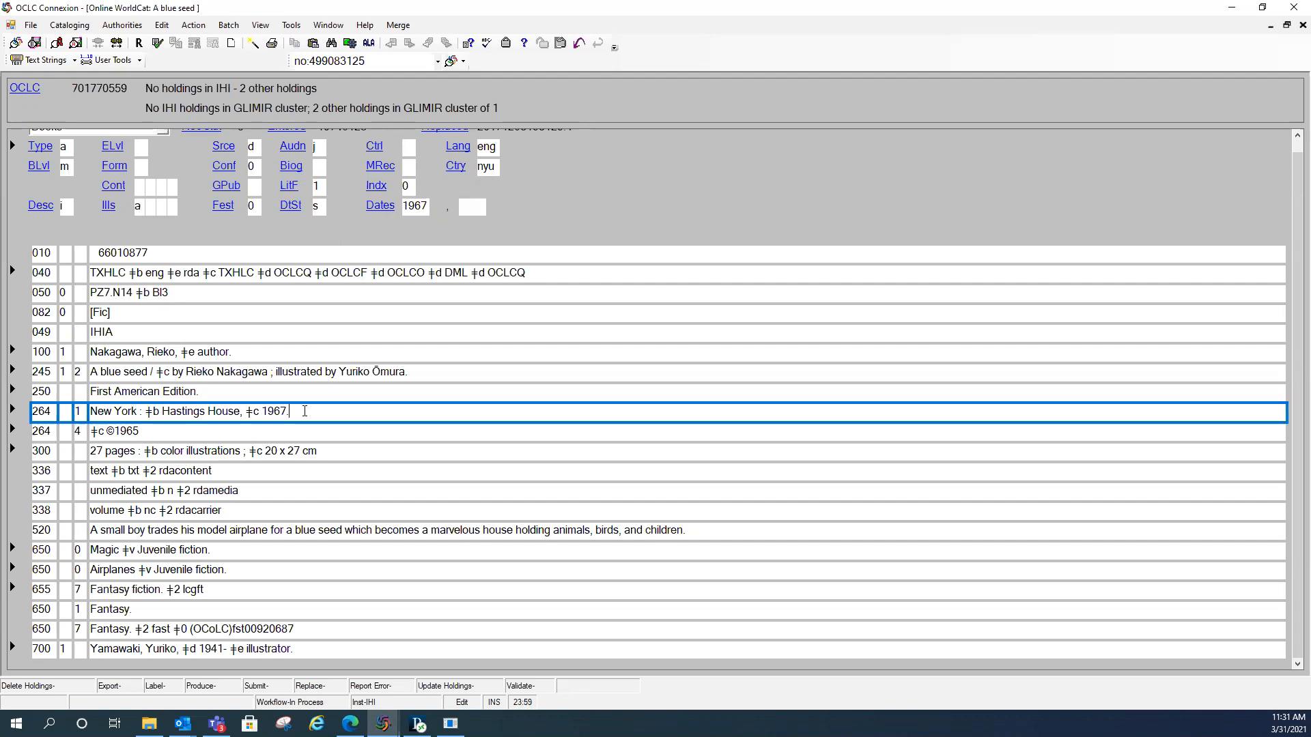
{"action": "left_click", "coordinate": [191, 429]}
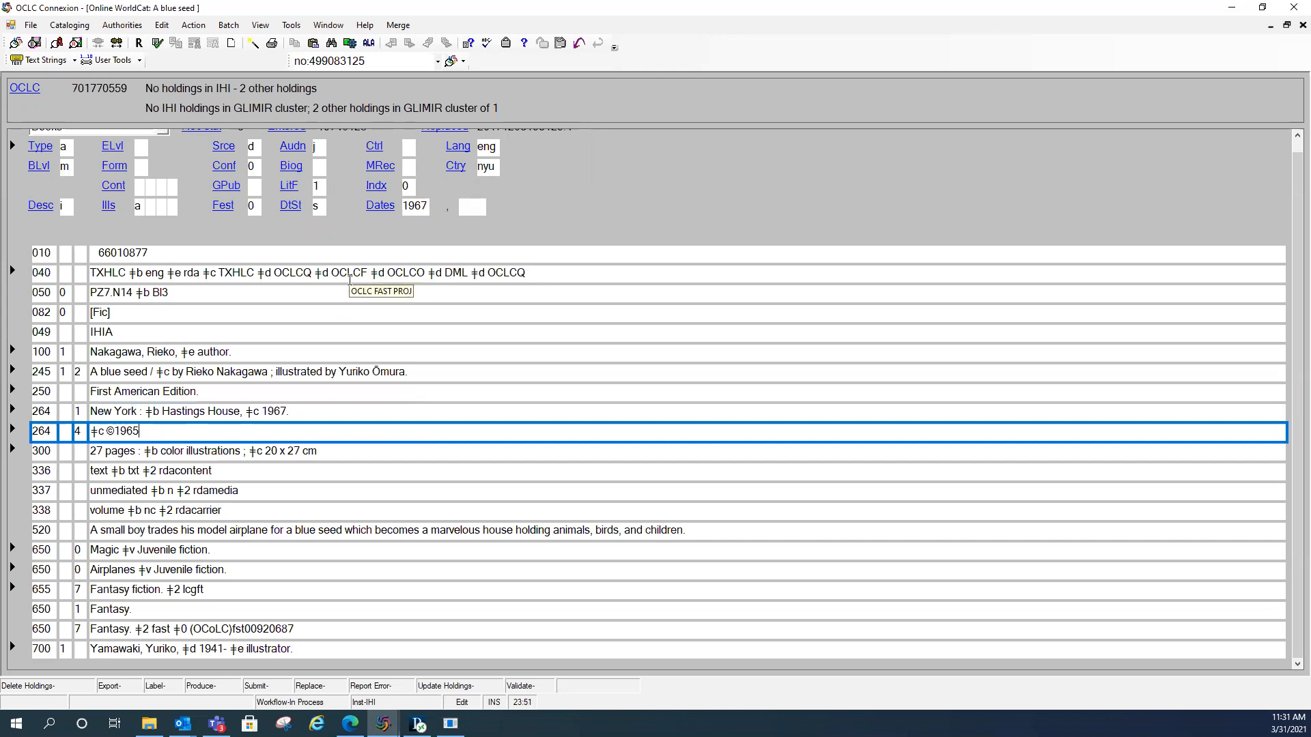
{"action": "left_click", "coordinate": [317, 206]}
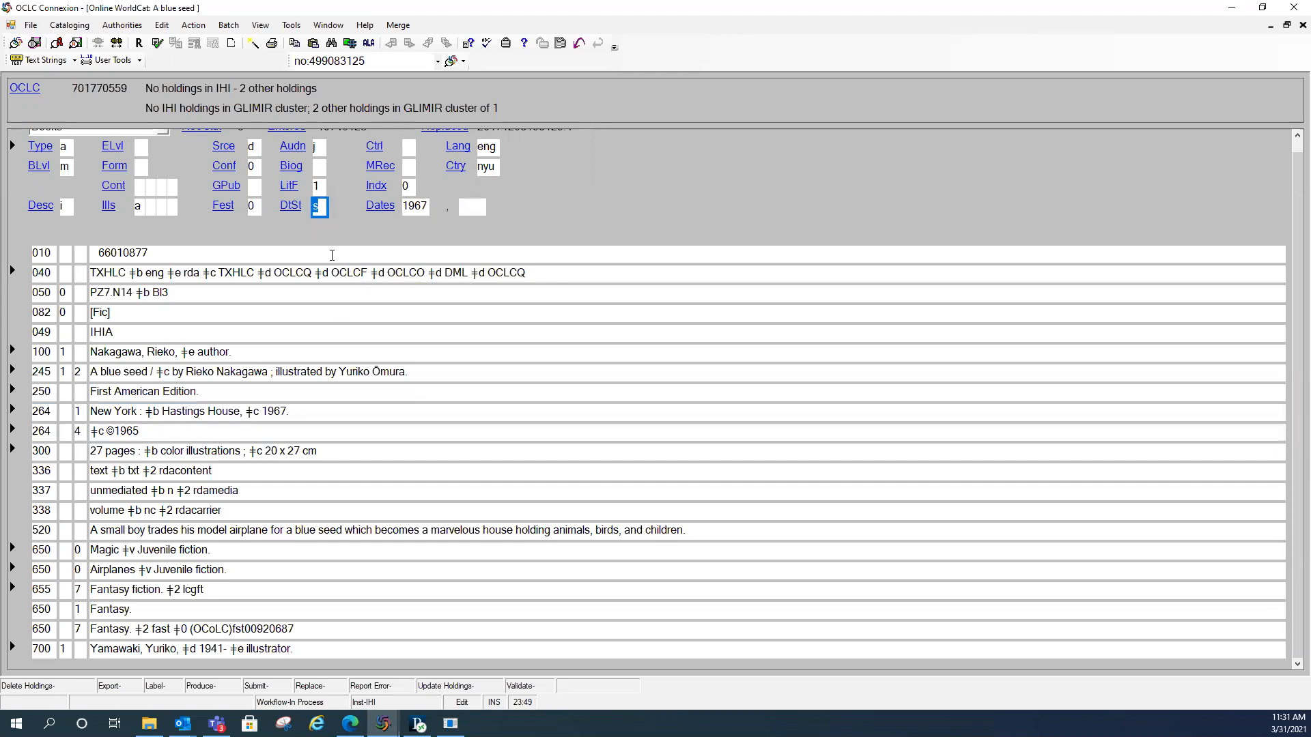
{"action": "type", "text": "t"}
{"action": "key", "text": "Tab"}
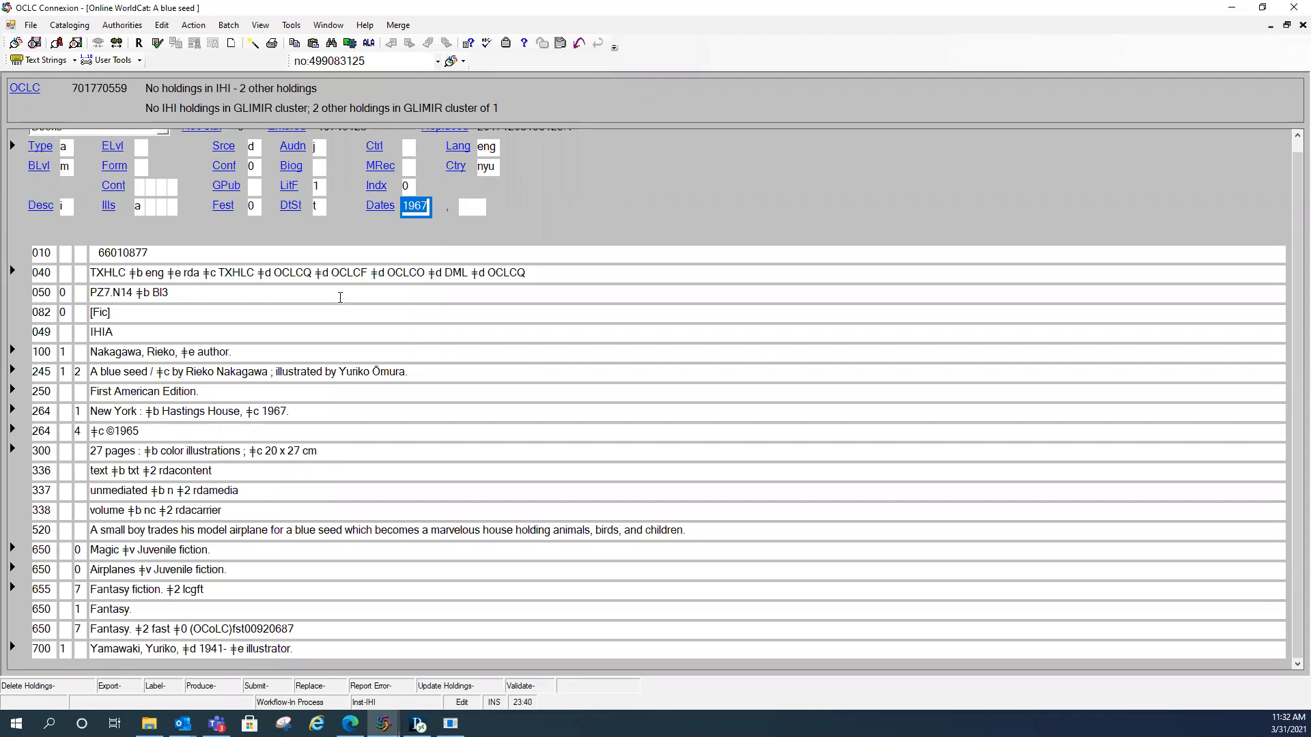
{"action": "key", "text": "Tab"}
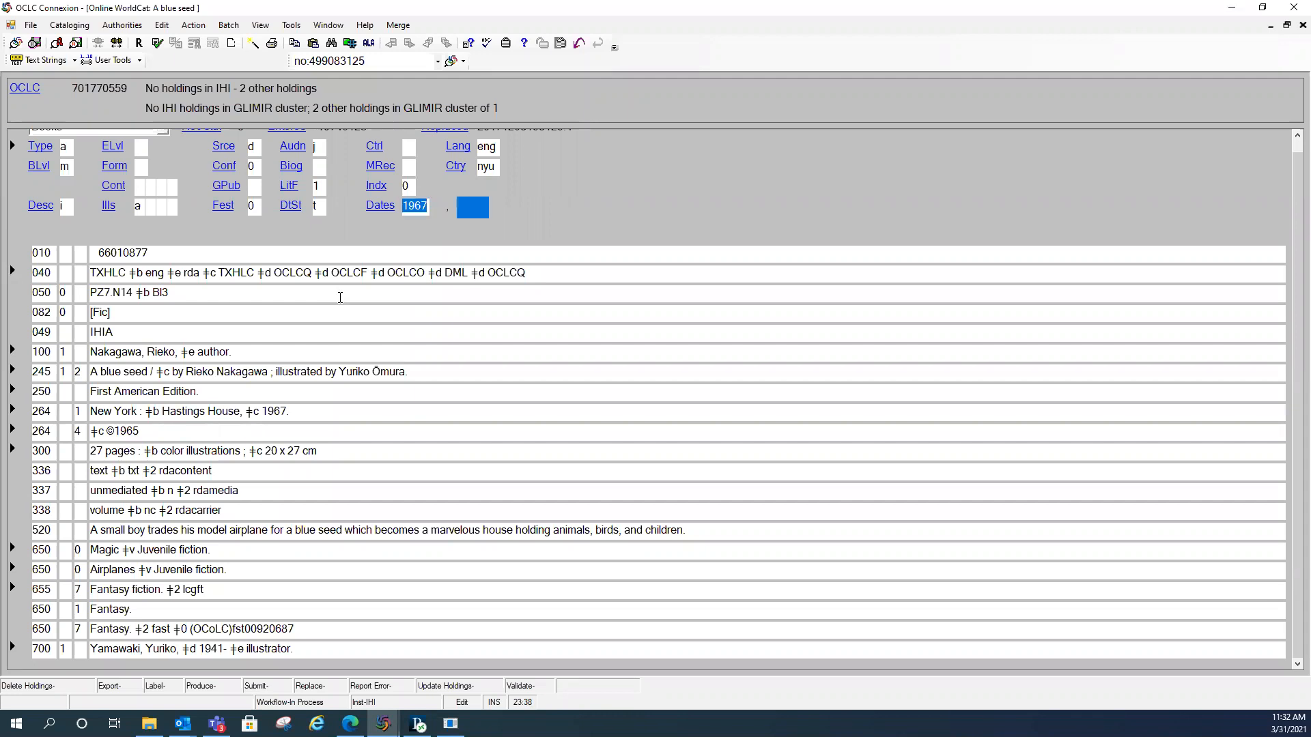
{"action": "type", "text": "1965"}
{"action": "key", "text": "Tab"}
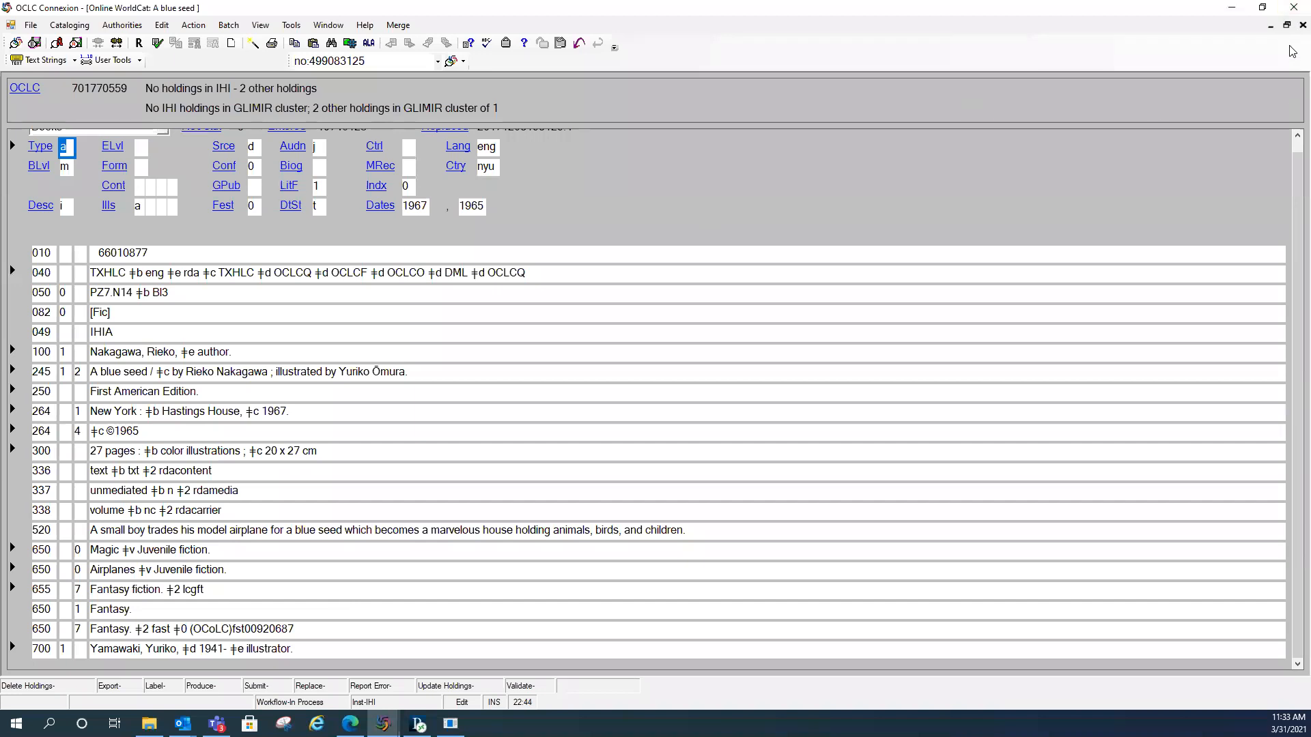
Step: Close the A blue seed record without saving it and enter "timberwolf tracks" as the title in a new WorldCat search
{"action": "left_click", "coordinate": [1301, 25]}
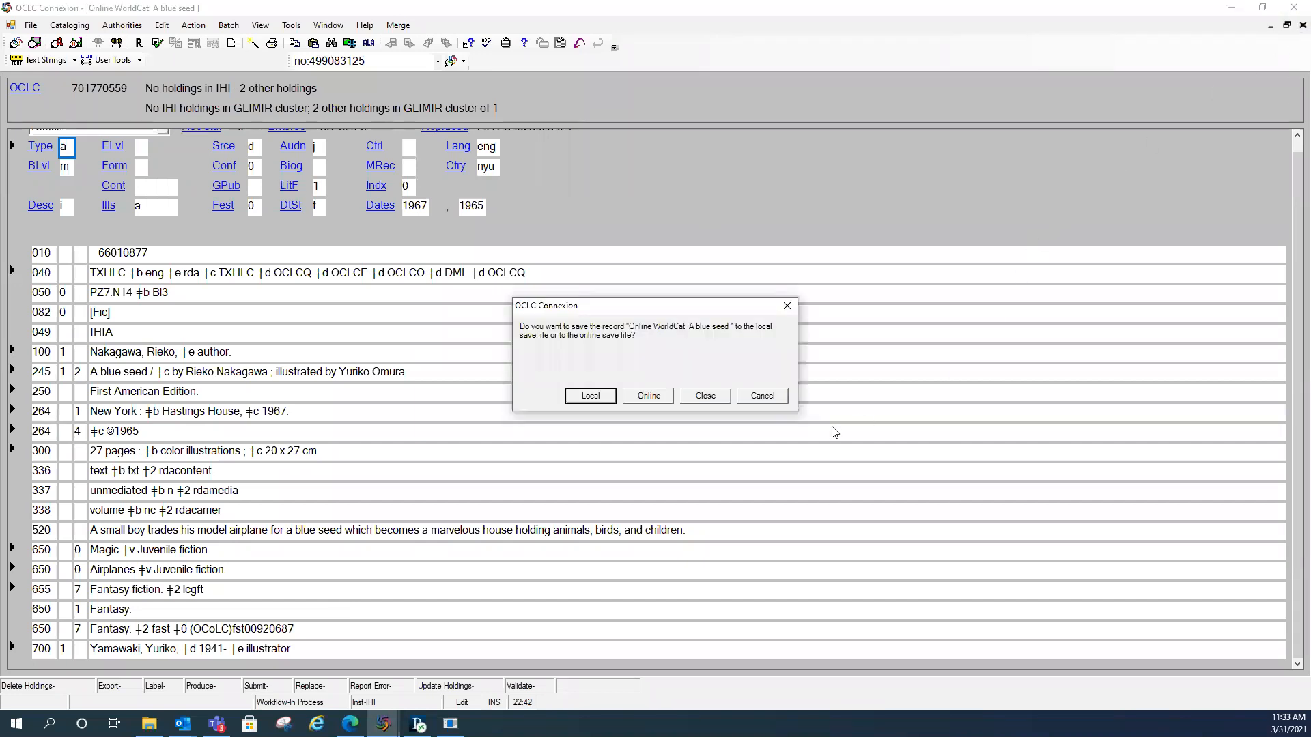
{"action": "left_click", "coordinate": [712, 400]}
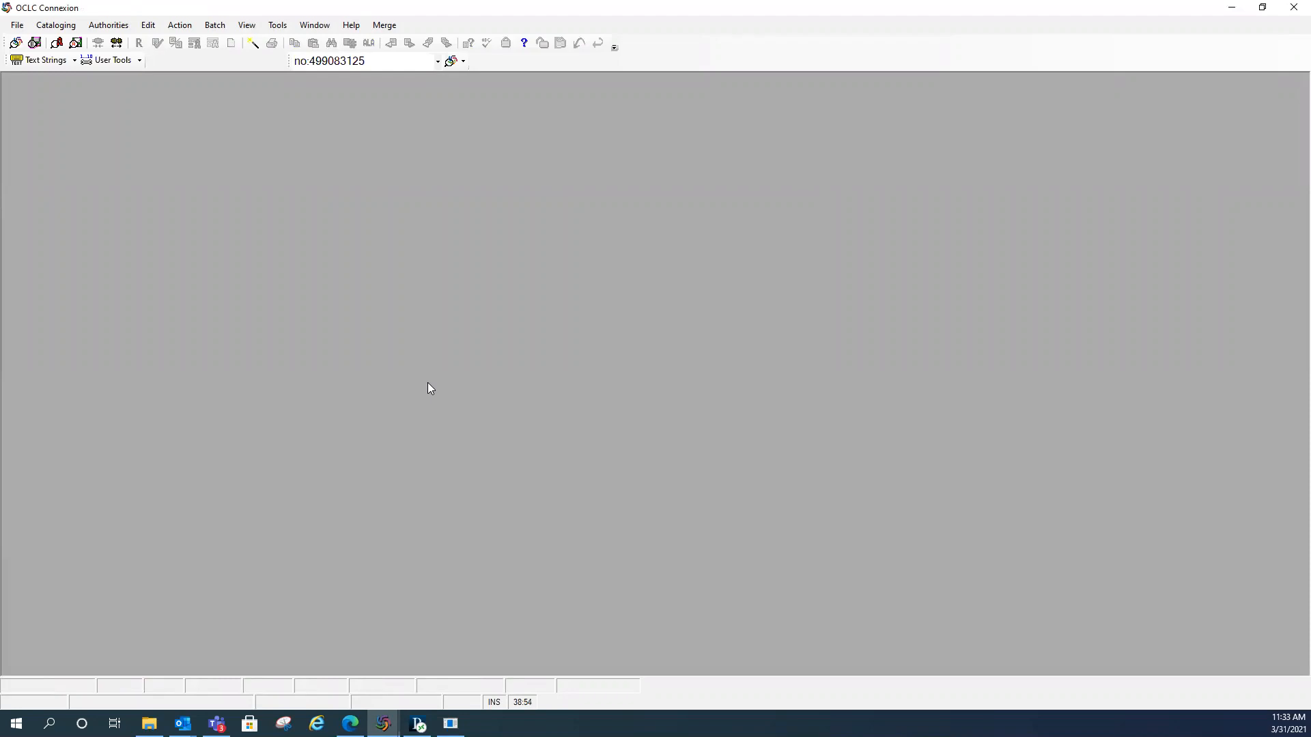
{"action": "key", "text": "F2"}
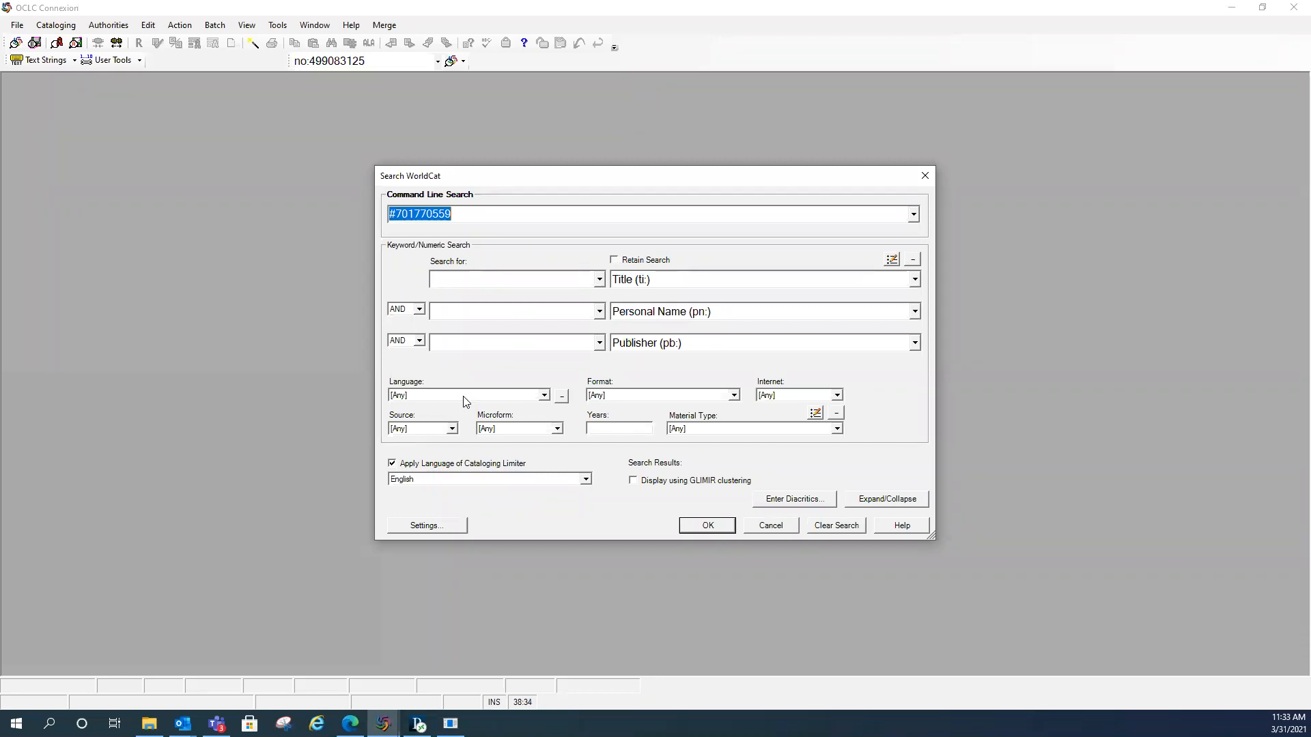
{"action": "left_click", "coordinate": [478, 278]}
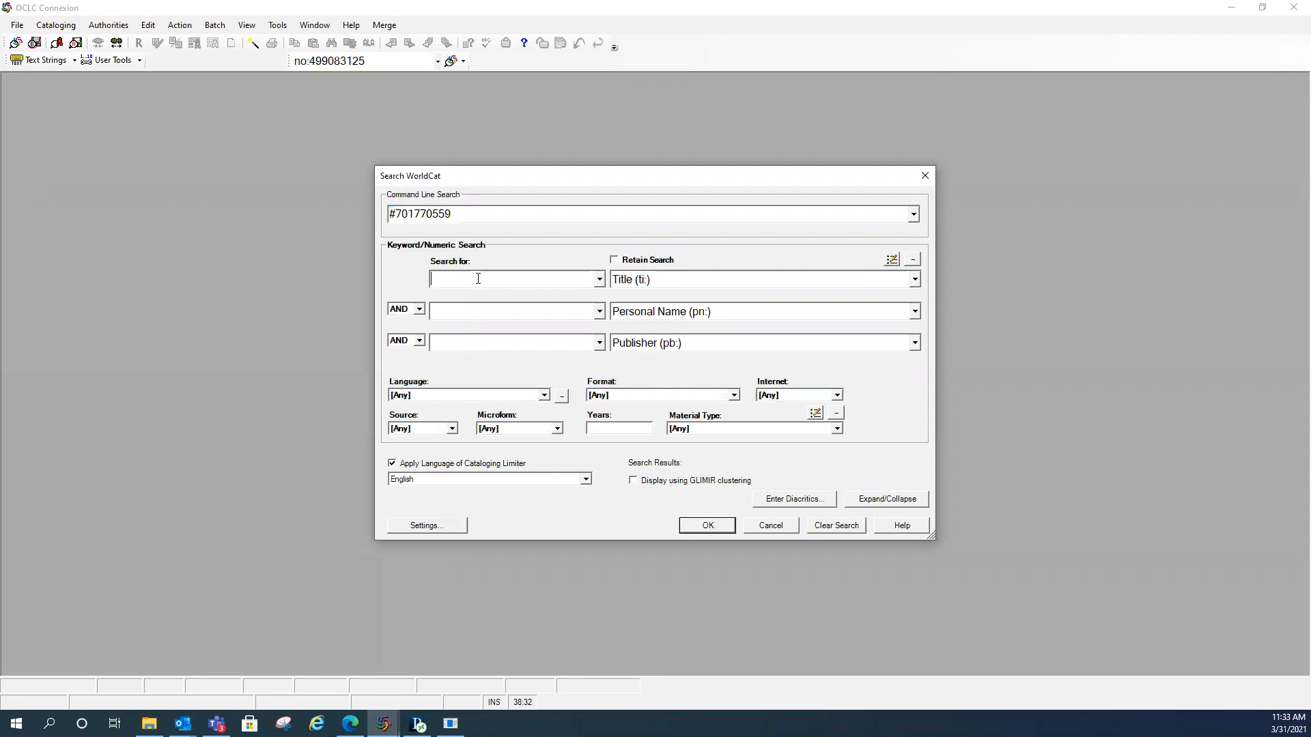
{"action": "type", "text": "timberwolf tracks"}
Step: Try the Title Phrase (ti=) index for the title term and return it to Title (ti:)
{"action": "left_click", "coordinate": [638, 284]}
{"action": "left_click", "coordinate": [639, 285]}
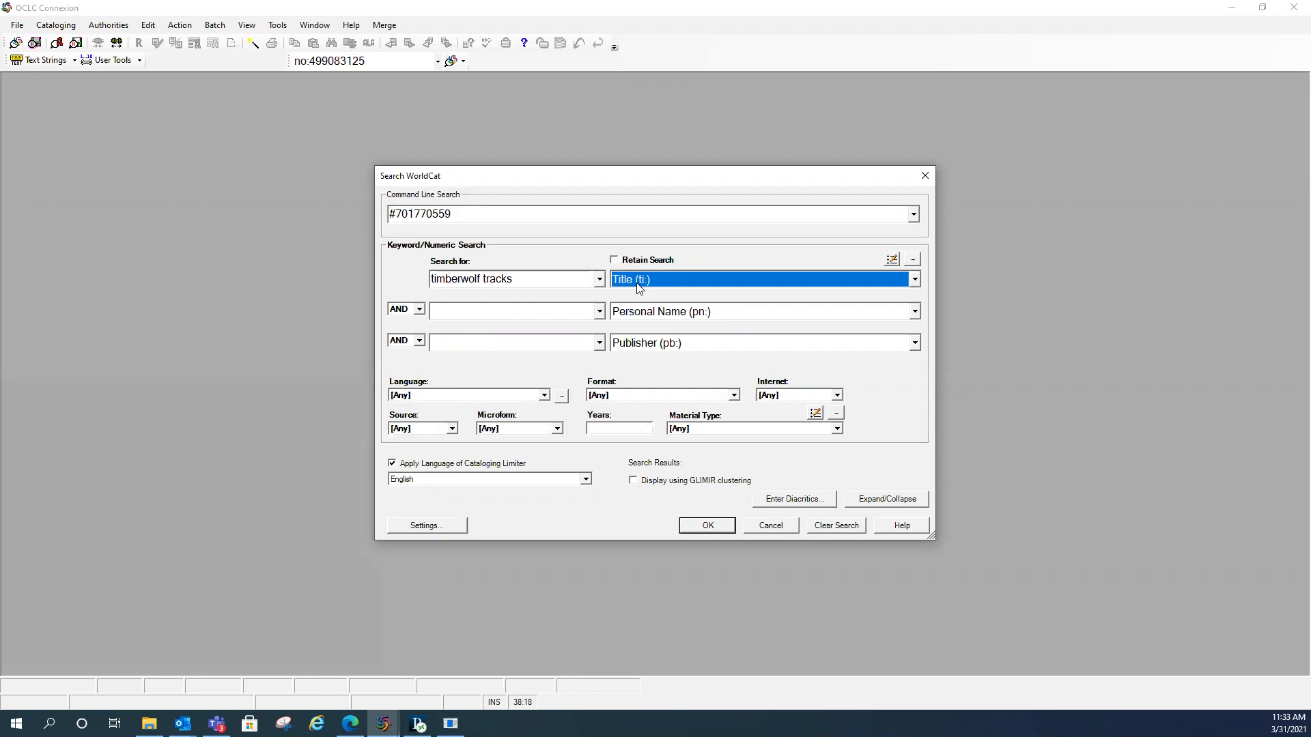
{"action": "left_click", "coordinate": [639, 285]}
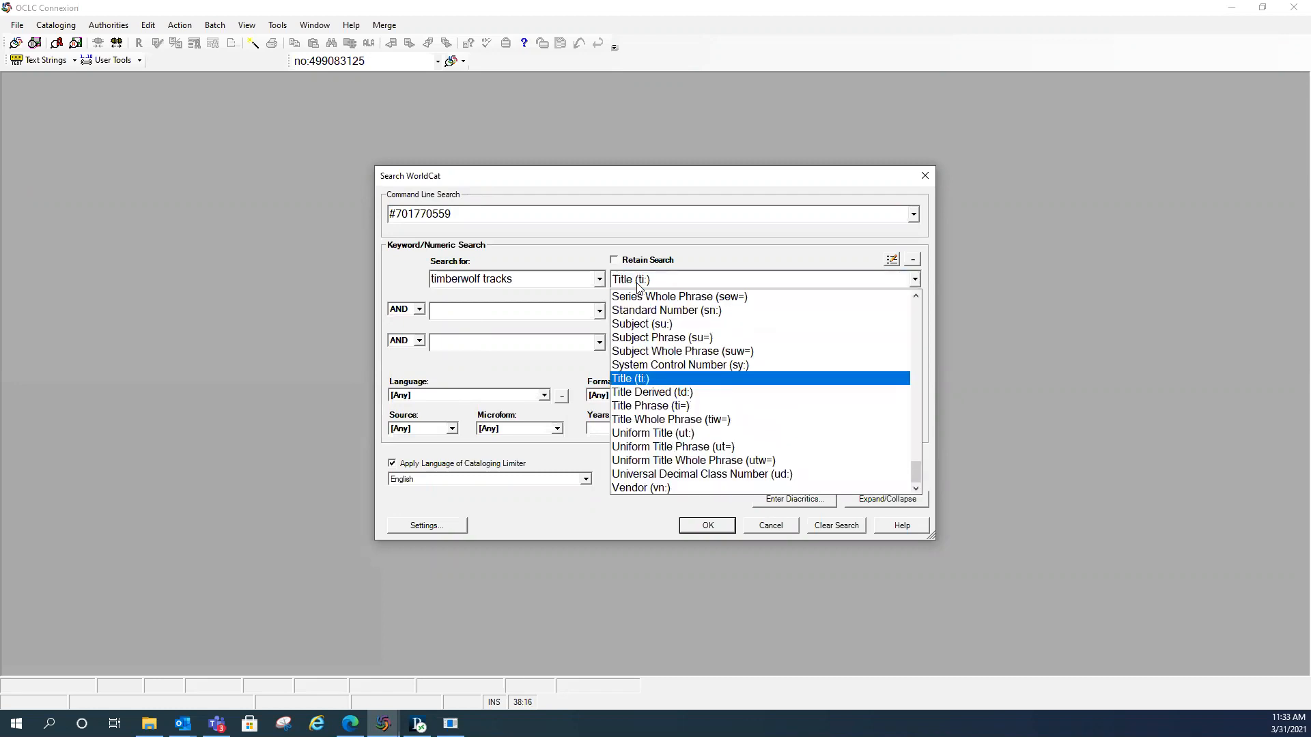
{"action": "left_click", "coordinate": [656, 407]}
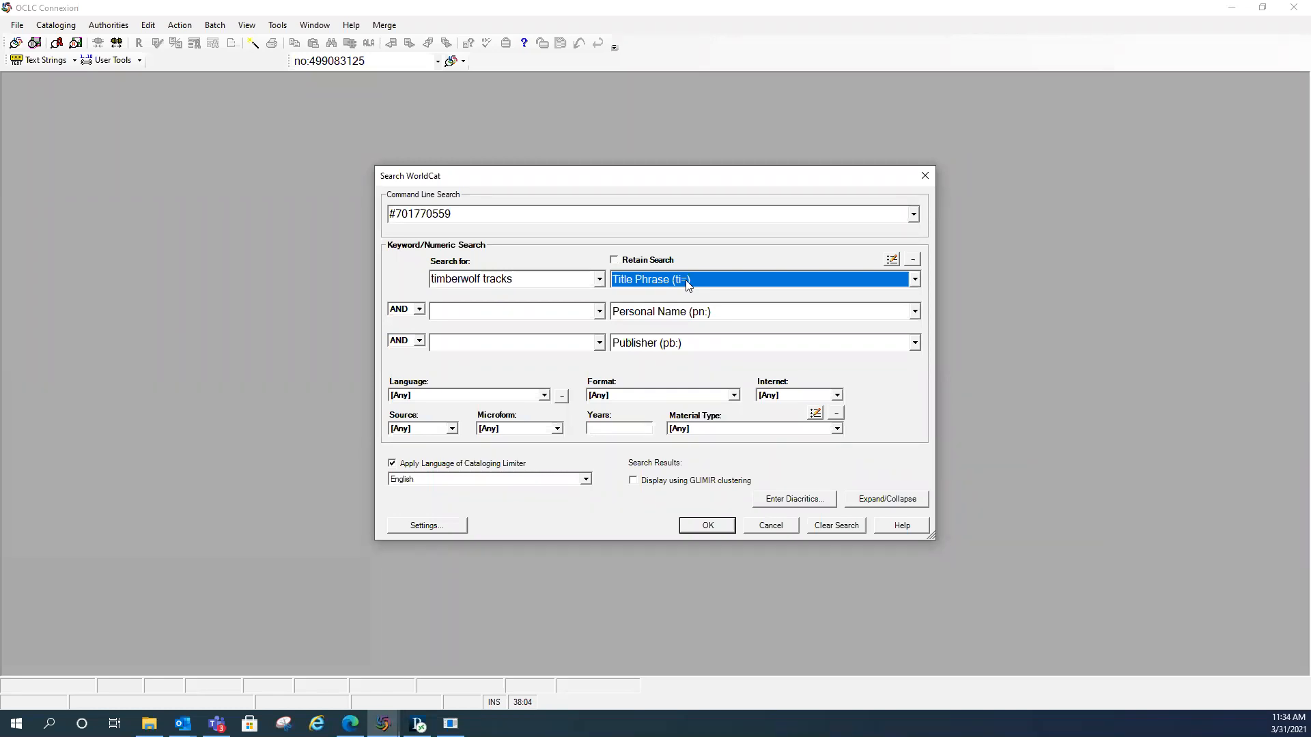
{"action": "scroll", "coordinate": [686, 280], "scroll_direction": "up", "scroll_amount": 1}
{"action": "left_click", "coordinate": [689, 280]}
{"action": "left_click", "coordinate": [689, 280]}
Step: Add the author's surname as personal name, limit the search to Books format and year 1946, and run it
{"action": "left_click", "coordinate": [467, 313]}
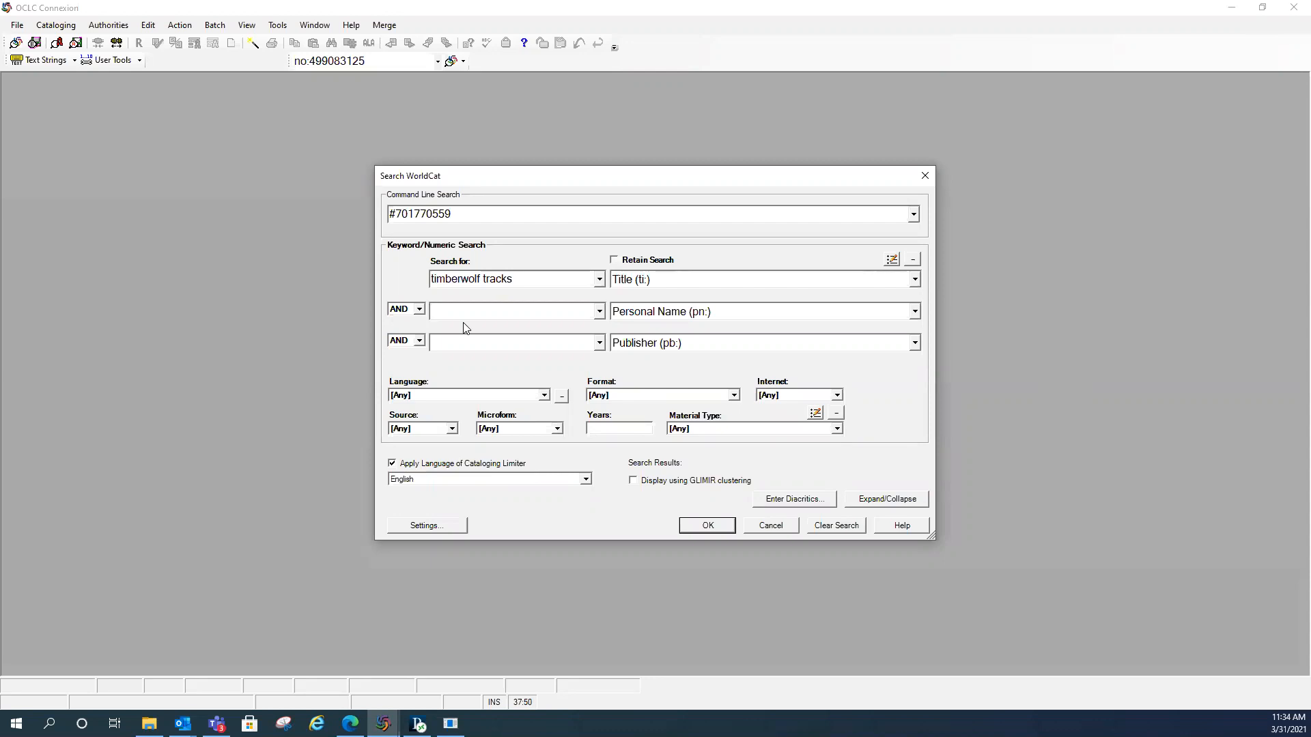
{"action": "type", "text": "hoegh"}
{"action": "left_click", "coordinate": [611, 396]}
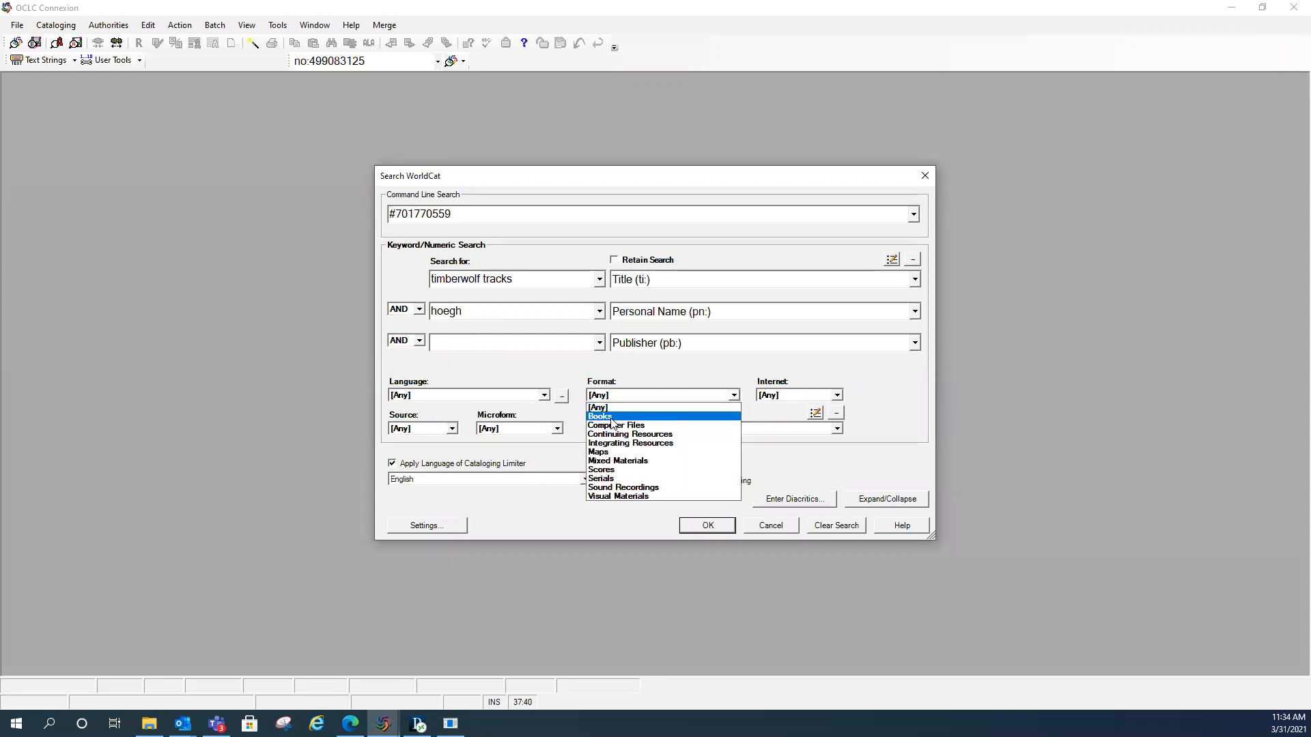
{"action": "left_click", "coordinate": [612, 417]}
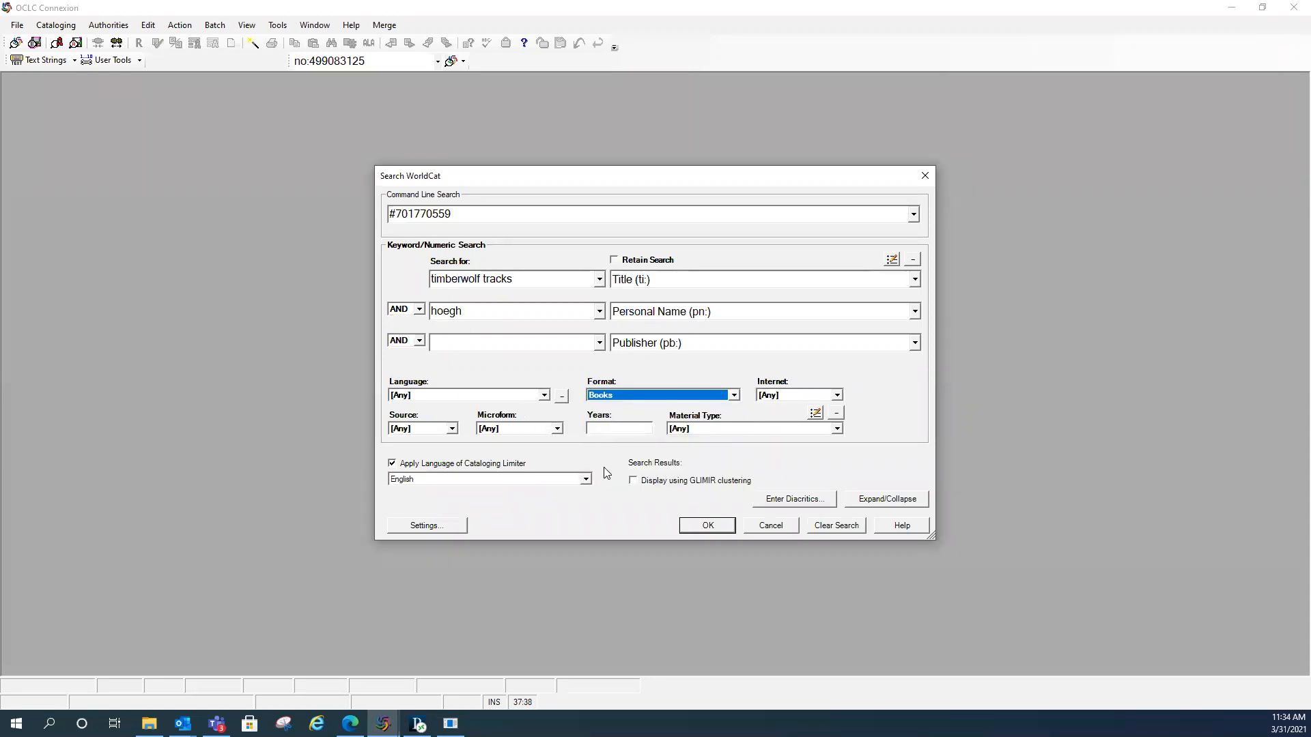
{"action": "left_click", "coordinate": [618, 430]}
{"action": "type", "text": "19"}
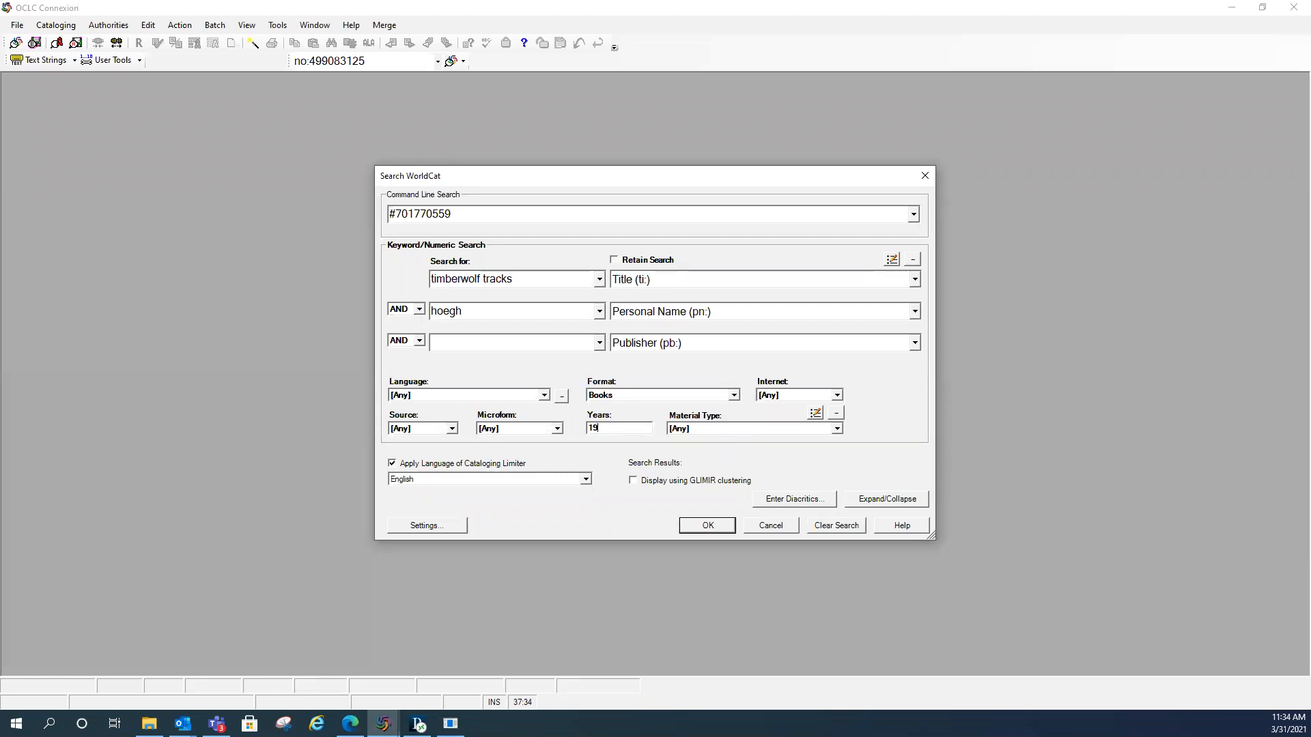
{"action": "type", "text": "46"}
{"action": "left_click", "coordinate": [708, 527]}
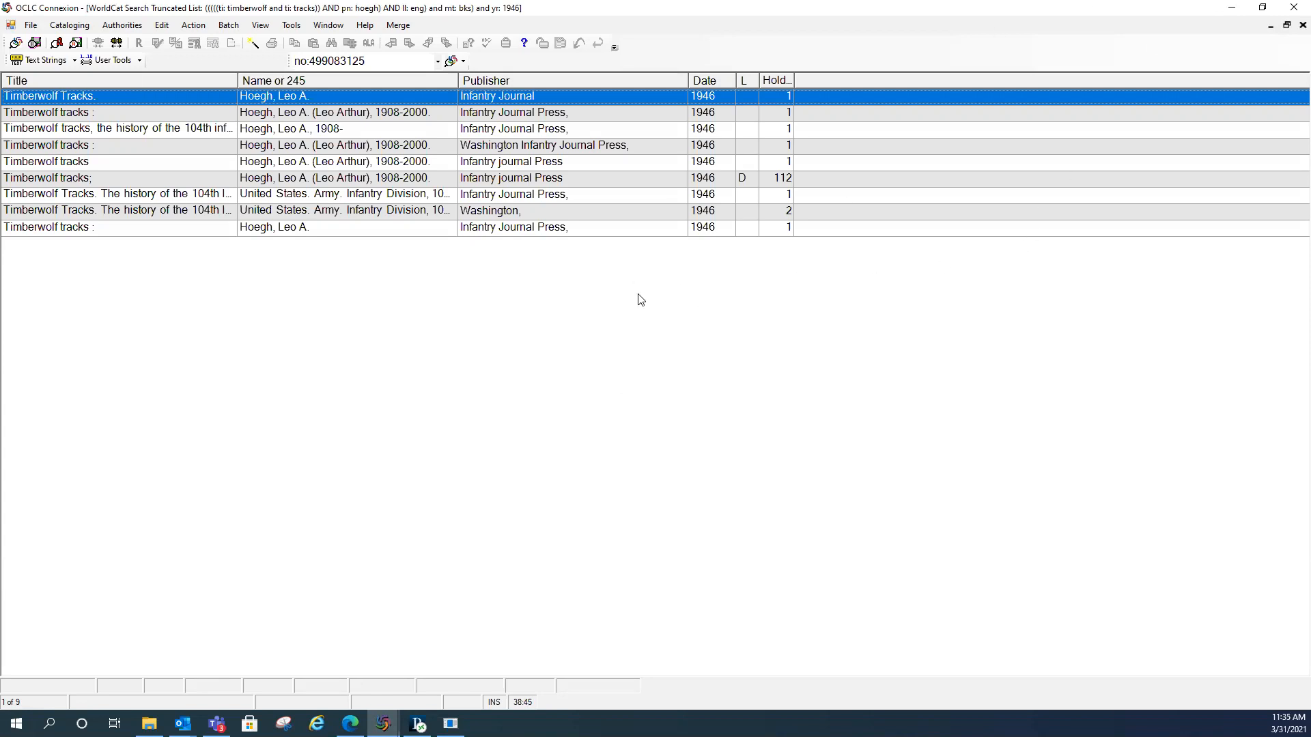
Step: Show the search results as a Brief list and open the third record
{"action": "left_click", "coordinate": [260, 26]}
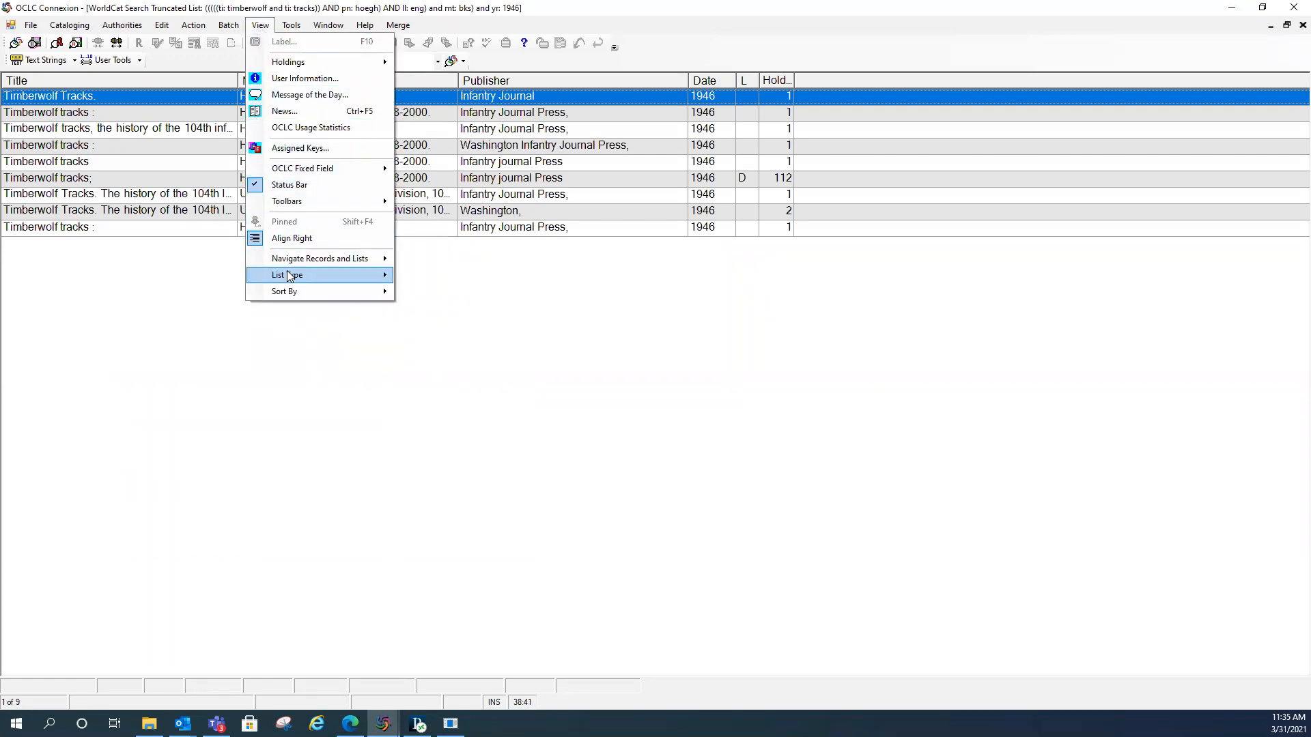
{"action": "mouse_move", "coordinate": [289, 276]}
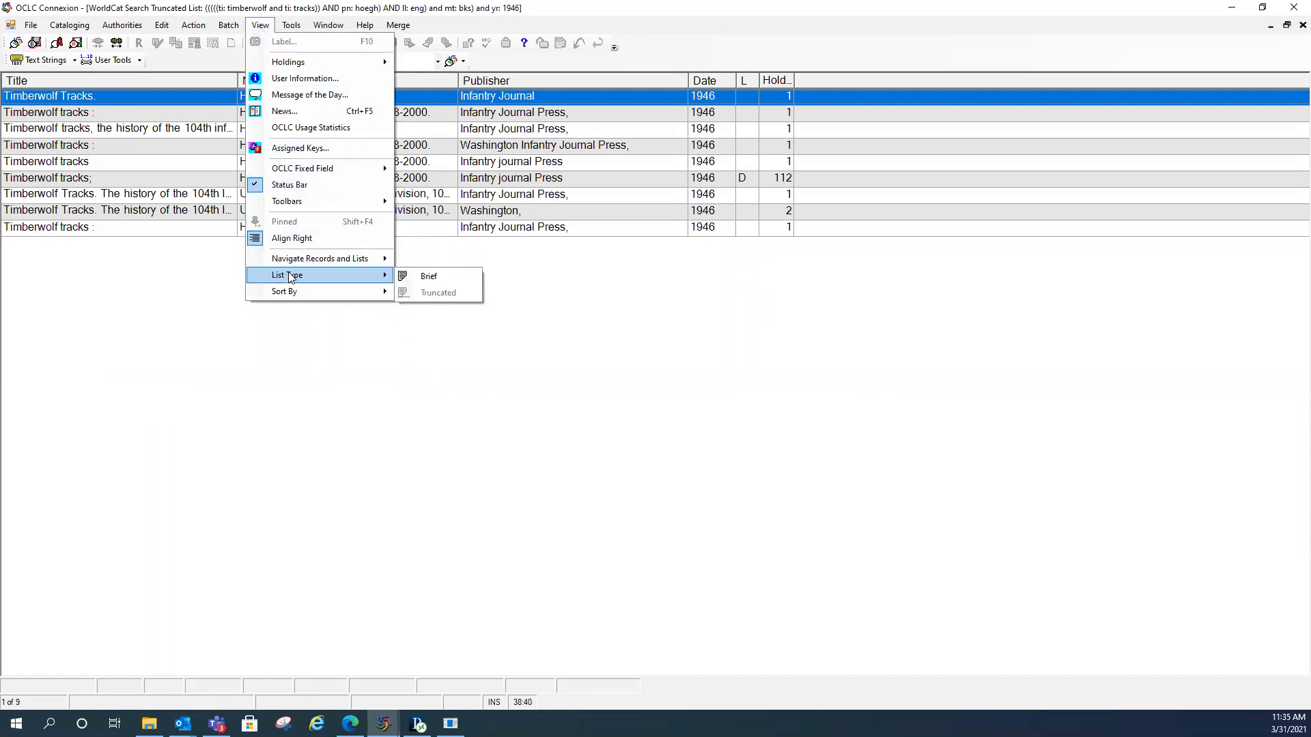
{"action": "left_click", "coordinate": [434, 281]}
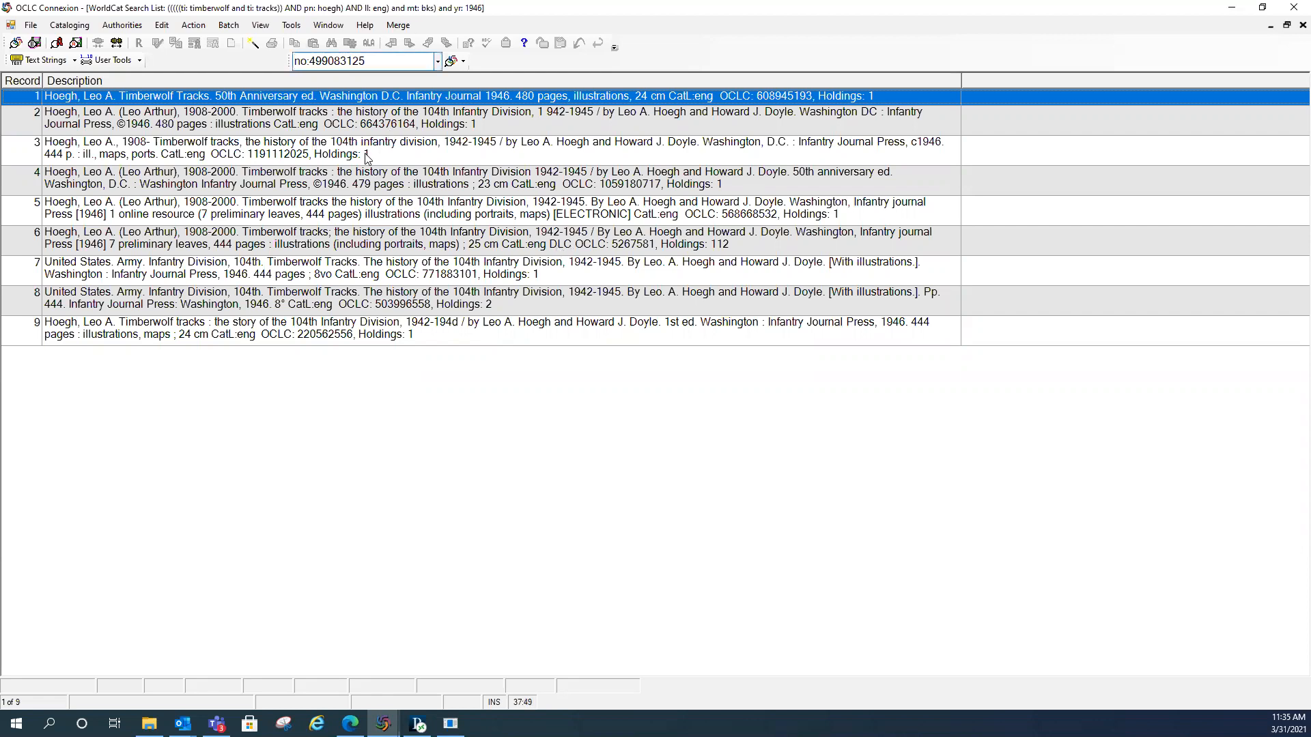
{"action": "double_click", "coordinate": [290, 156]}
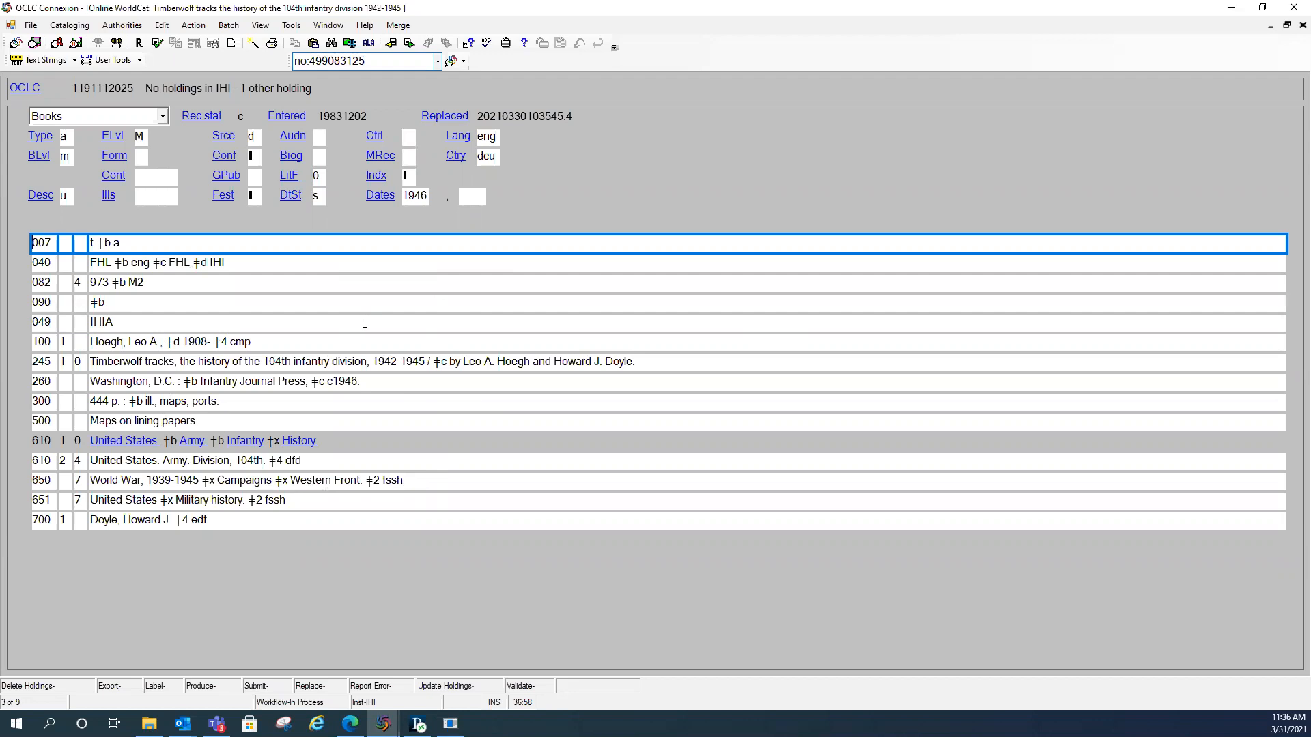
Step: Insert the subfield "‡e rda" after "‡b eng" in the 040 field
{"action": "left_click", "coordinate": [155, 263]}
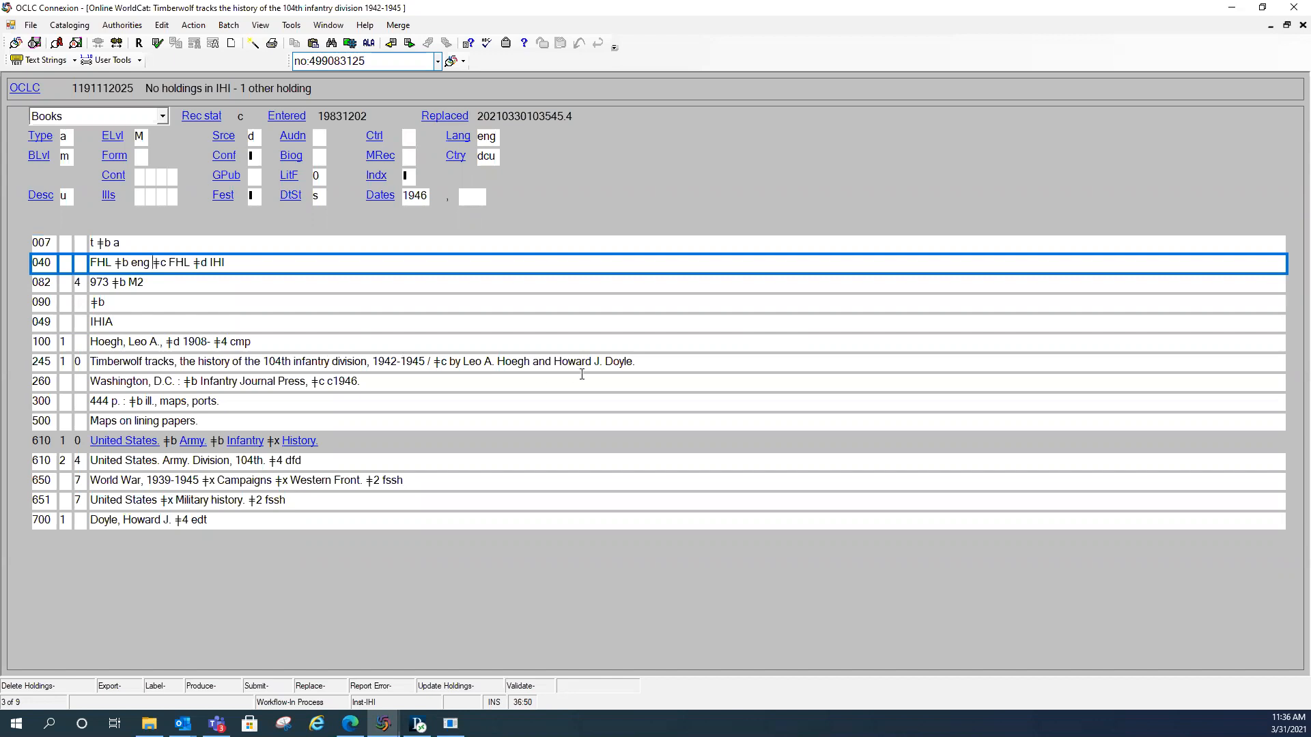
{"action": "key", "text": "ctrl+d"}
{"action": "type", "text": "e rda"}
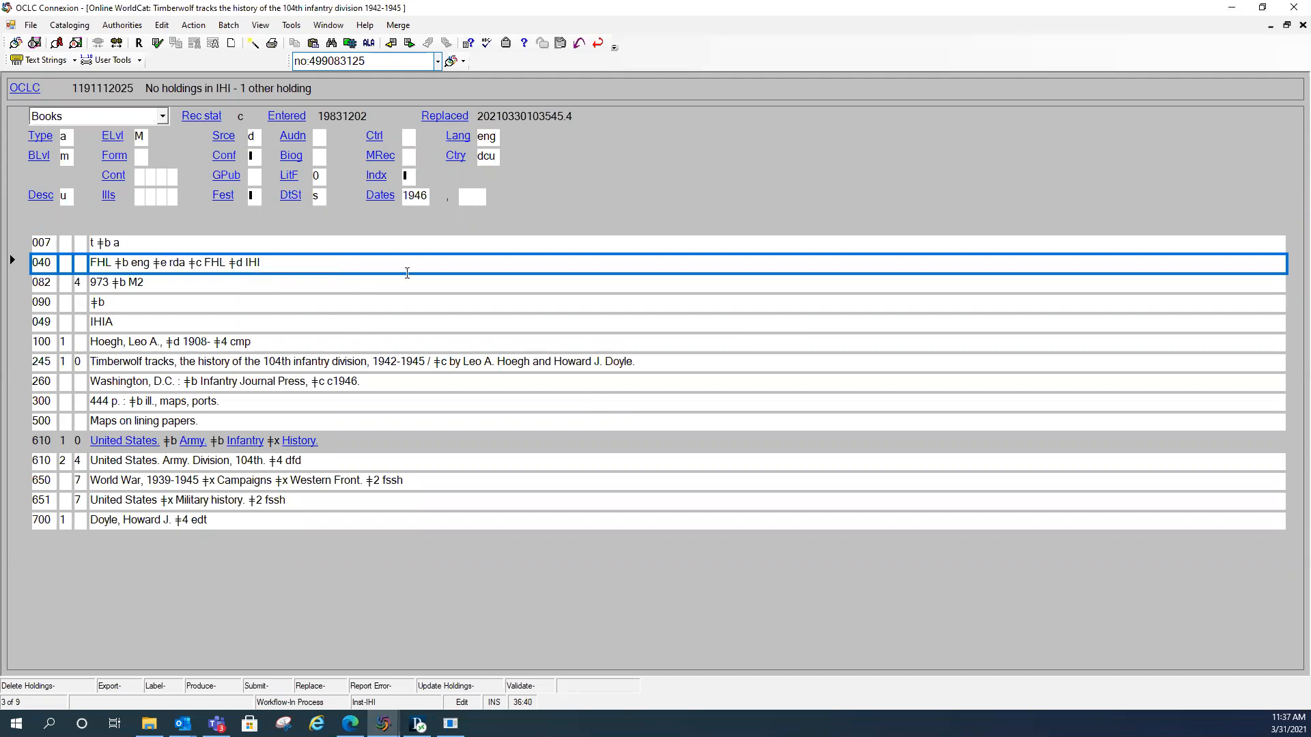
{"action": "mouse_move", "coordinate": [207, 267]}
Step: Replace the relator code "‡4 cmp" in the 100 field with the relator term "‡e compiler."
{"action": "left_click", "coordinate": [220, 341]}
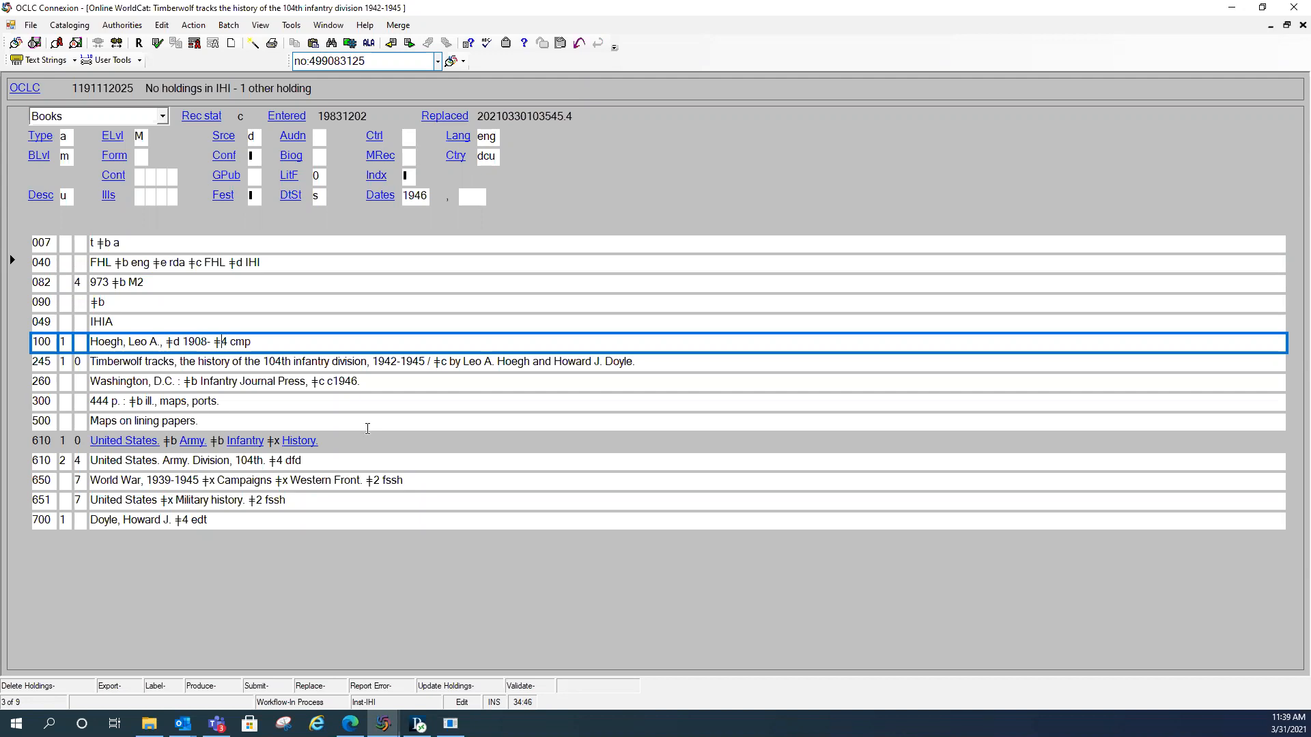
{"action": "type", "text": "e compiler."}
{"action": "key", "text": "Delete"}
{"action": "key", "text": "Delete"}
{"action": "key", "text": "Delete"}
{"action": "key", "text": "Delete"}
{"action": "key", "text": "Delete"}
Step: Replace the comma after "Timberwolf tracks" in the 245 field with a spaced colon and a ‡b subfield for the subtitle
{"action": "left_click", "coordinate": [173, 363]}
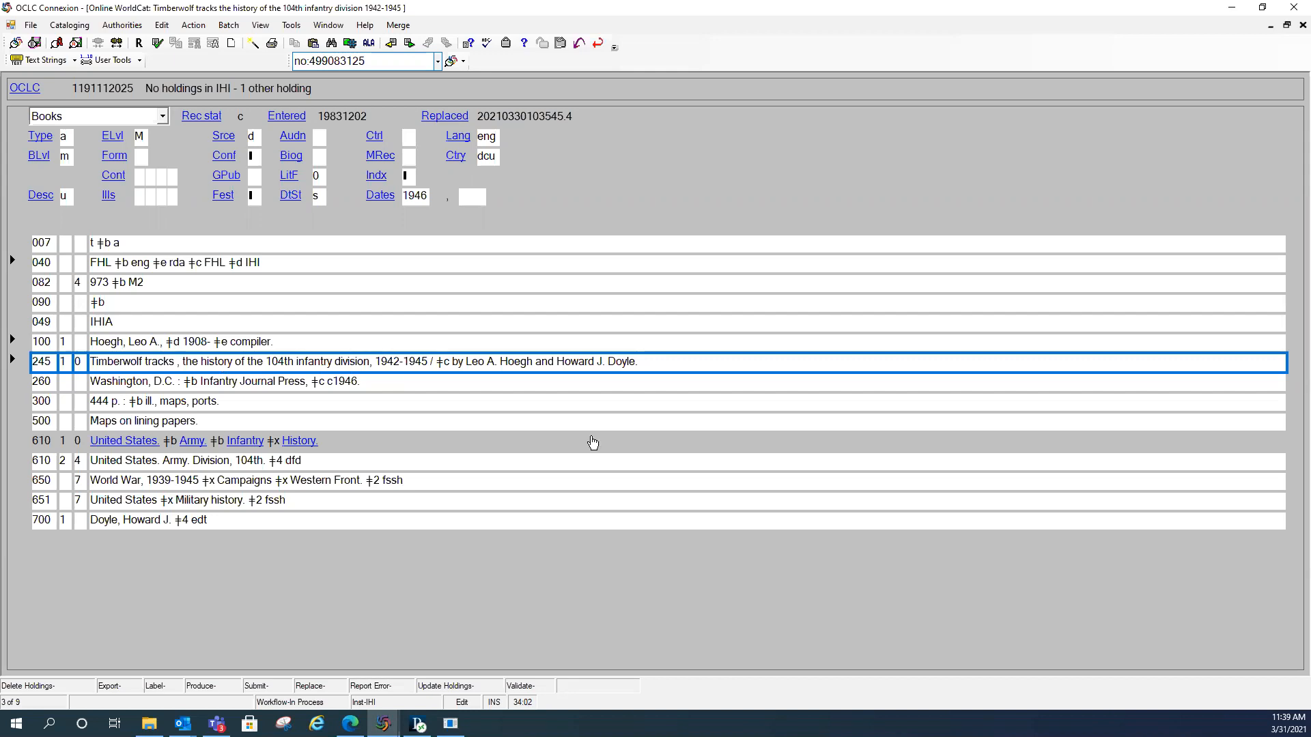
{"action": "key", "text": "Delete"}
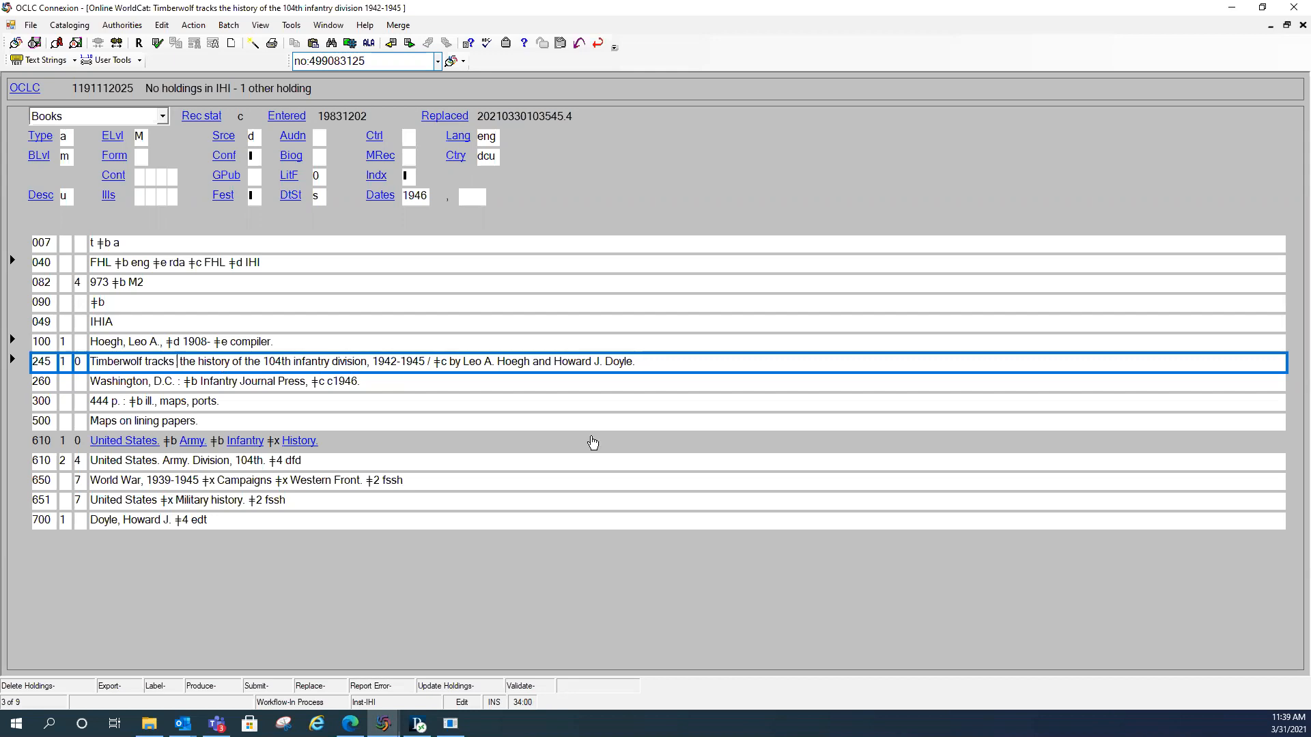
{"action": "type", "text": ":"}
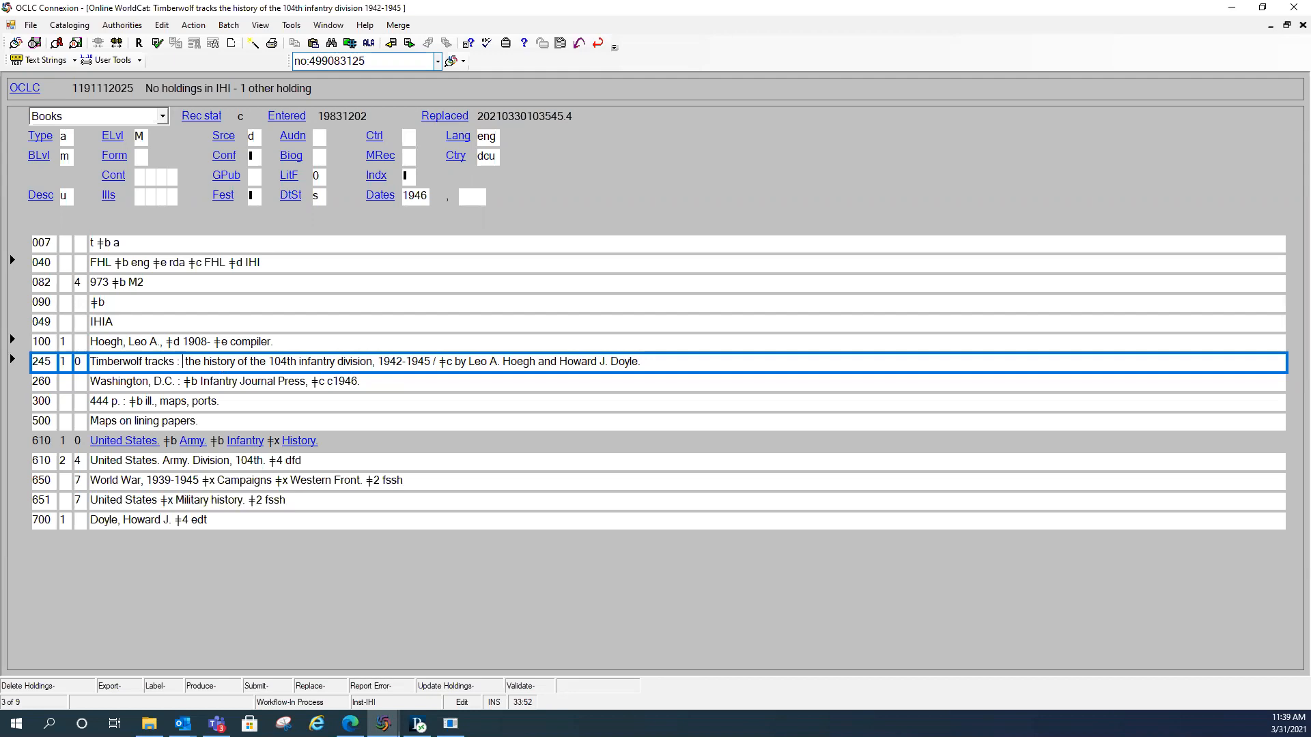
{"action": "key", "text": "ctrl+d"}
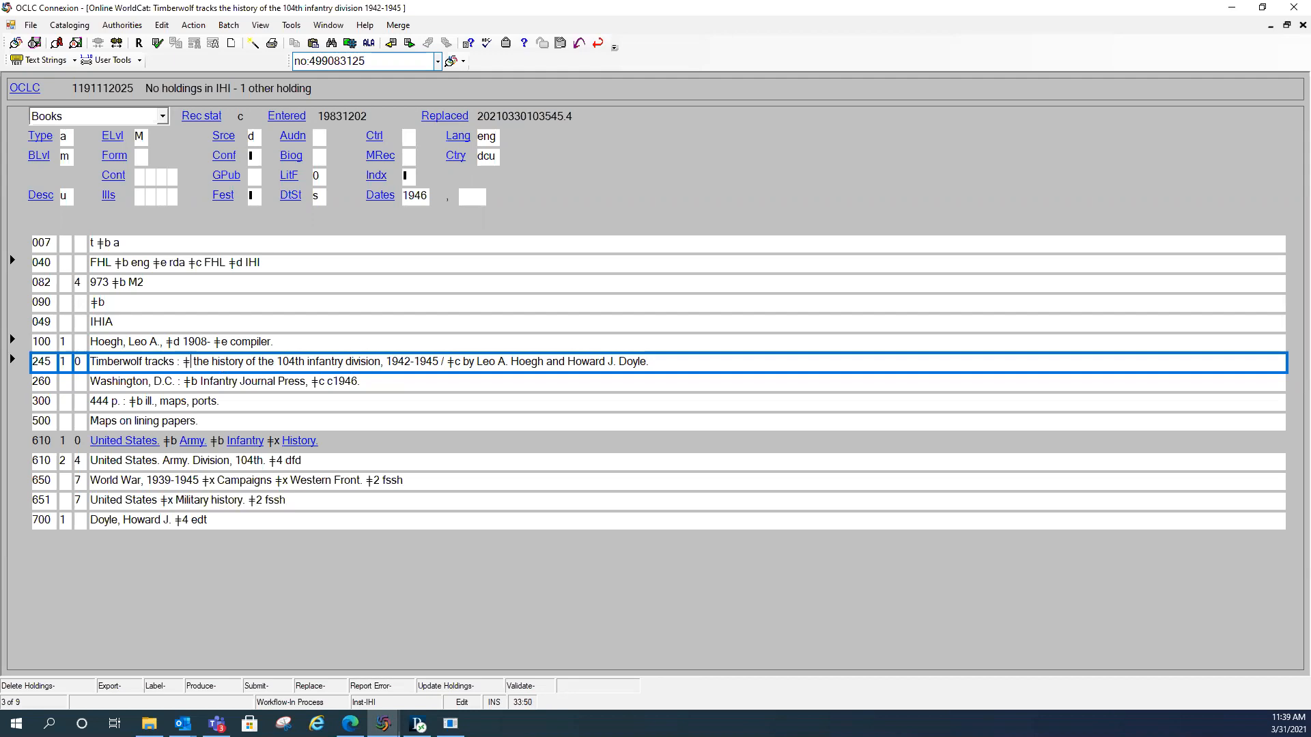
{"action": "type", "text": "b"}
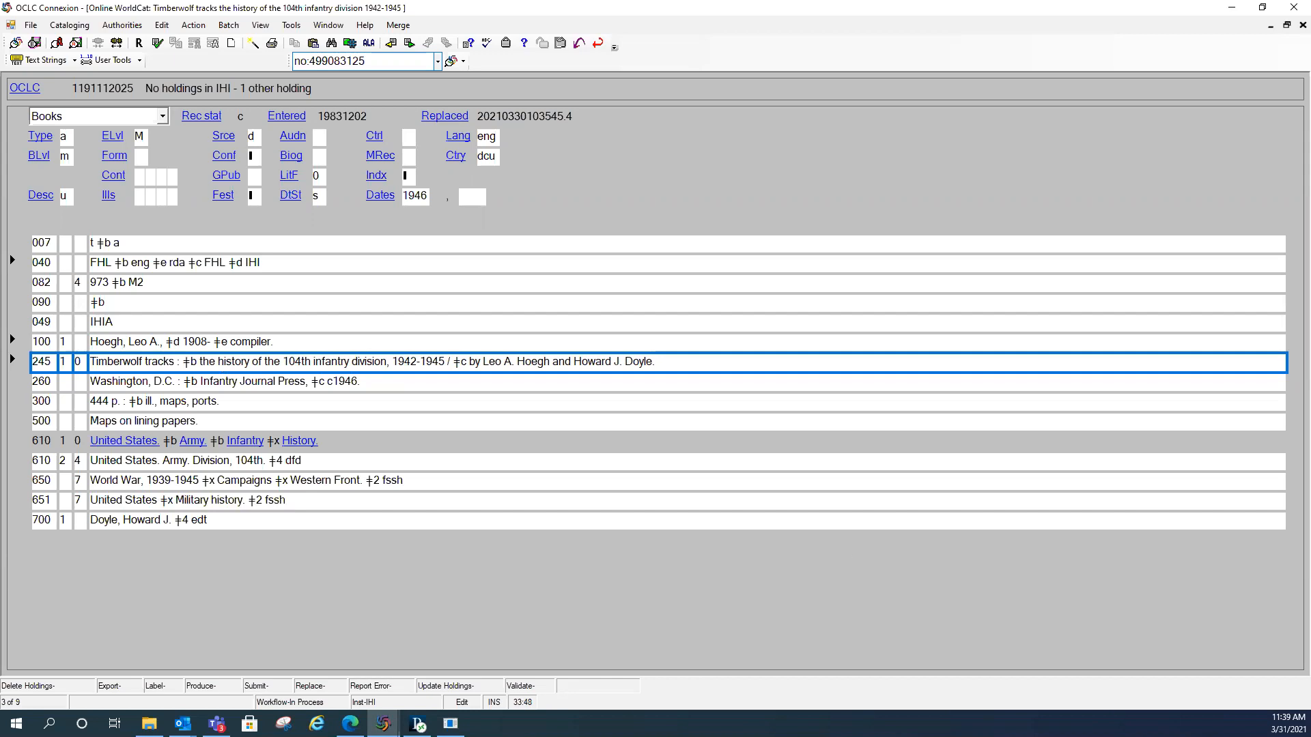
Step: Capitalize "Infantry Division" in the subtitle of the 245 field
{"action": "left_click", "coordinate": [312, 366]}
{"action": "type", "text": "I"}
{"action": "key", "text": "Delete"}
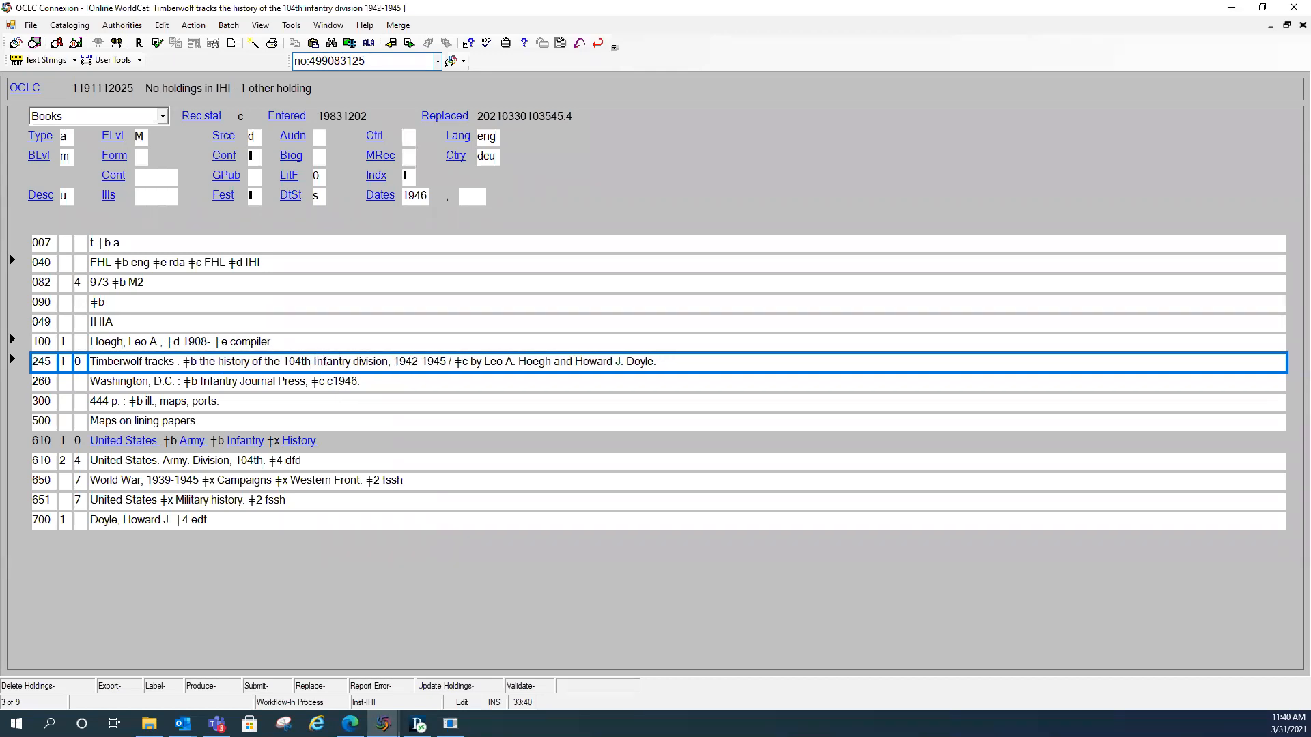
{"action": "left_click", "coordinate": [353, 361]}
{"action": "type", "text": "D"}
{"action": "key", "text": "Delete"}
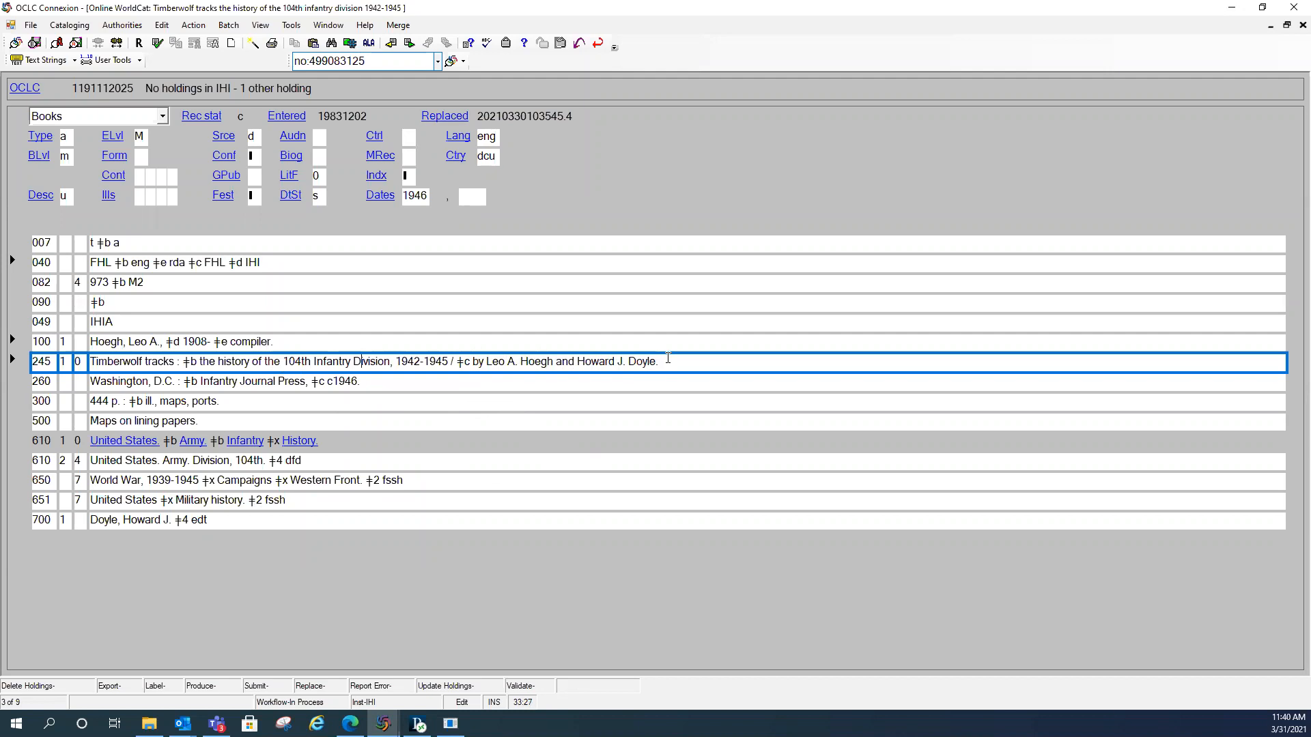
Step: Retag the 260 field as 264 with second indicator 1 and check the form of the date in its ‡c subfield
{"action": "left_click", "coordinate": [38, 385]}
{"action": "type", "text": "264  "}
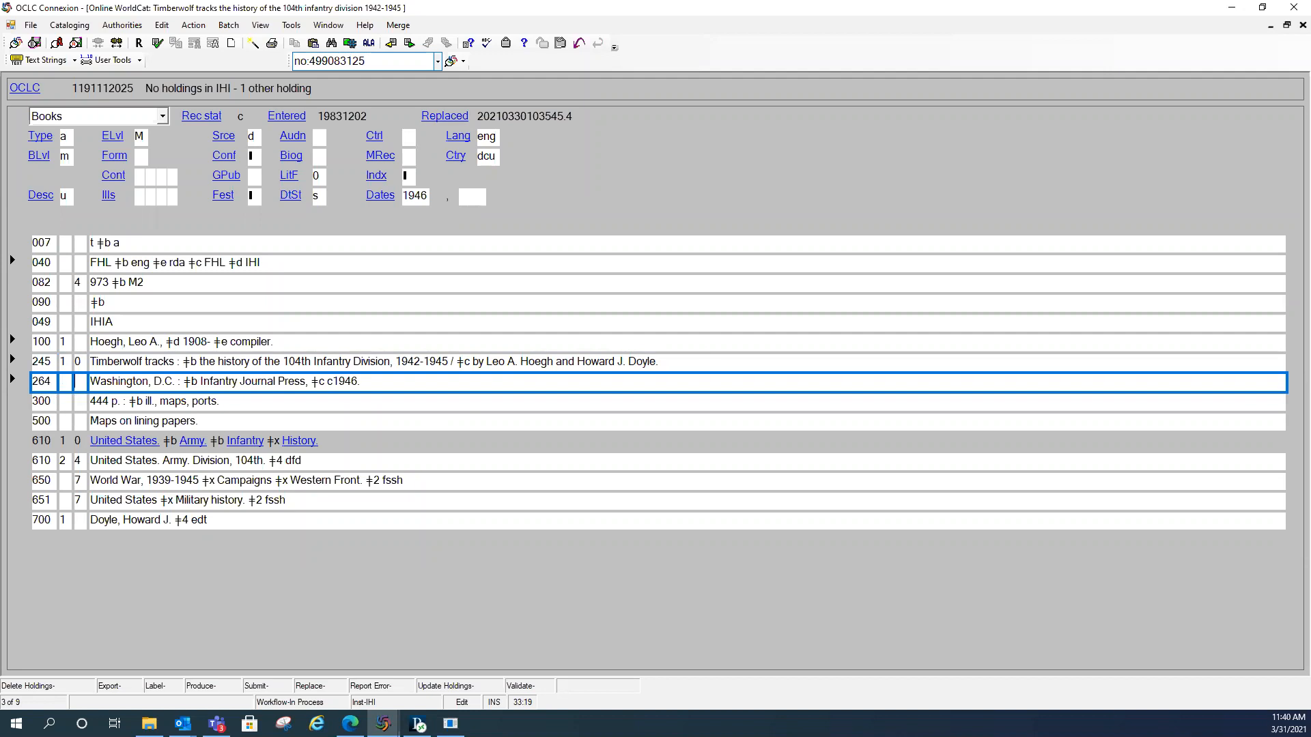
{"action": "type", "text": "1"}
{"action": "left_click", "coordinate": [90, 384]}
{"action": "left_click", "coordinate": [329, 384]}
{"action": "type", "text": "c"}
{"action": "left_click_drag", "start_coordinate": [327, 384], "coordinate": [334, 382]}
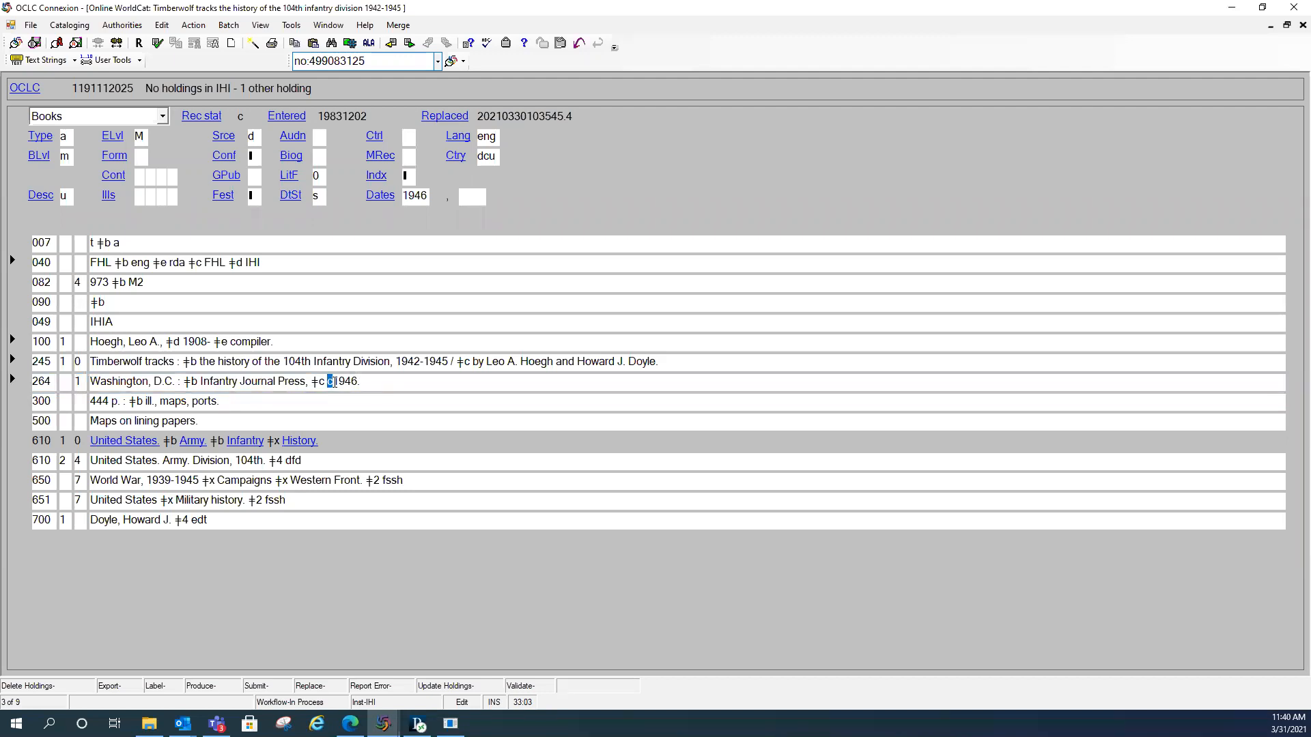
{"action": "left_click", "coordinate": [332, 397]}
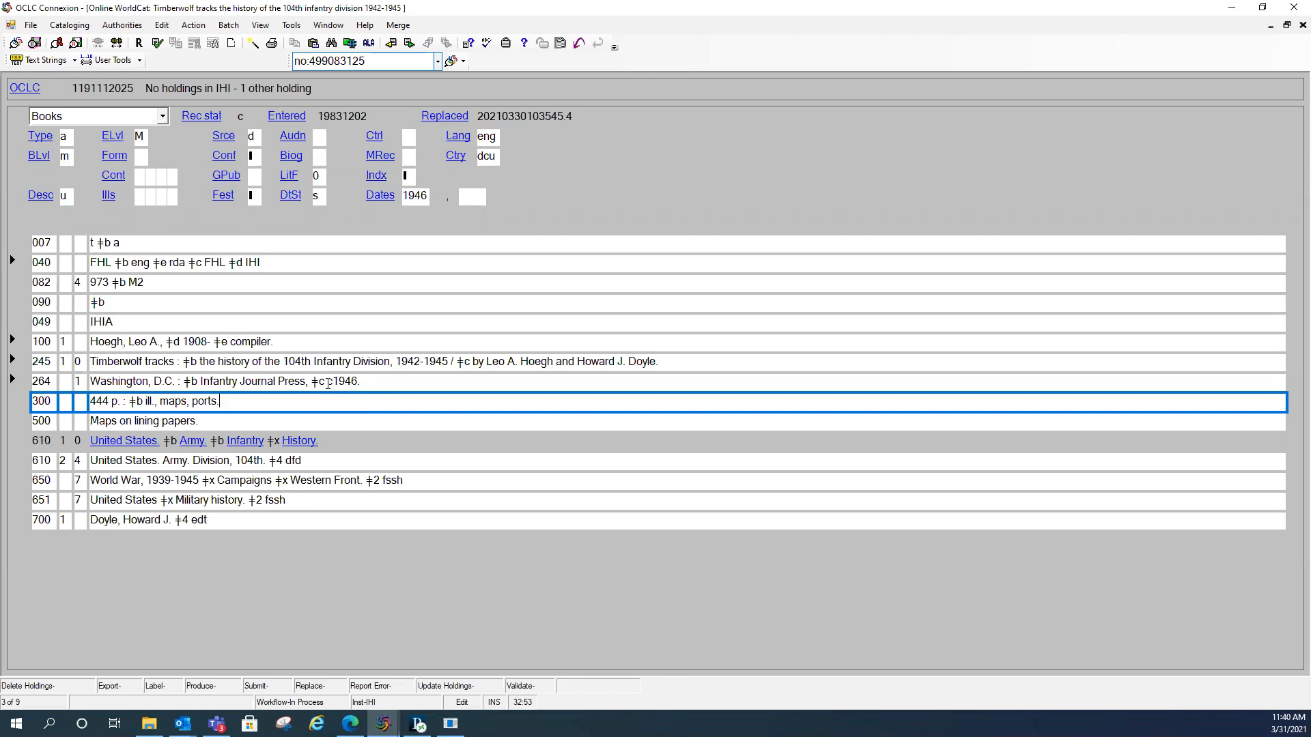
Step: Add a second 264 field with second indicator 4 and the copyright date ‡c ©1946 below the publication field
{"action": "left_click", "coordinate": [369, 381]}
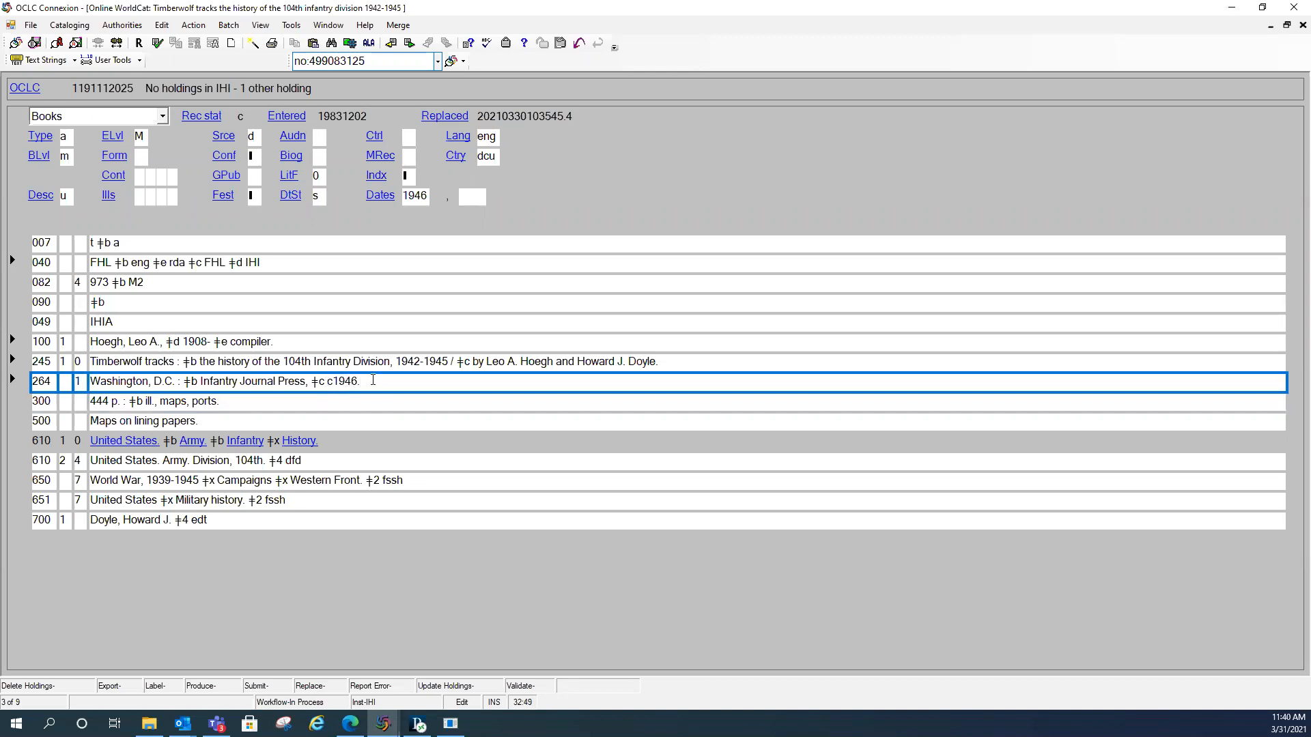
{"action": "key", "text": "Return"}
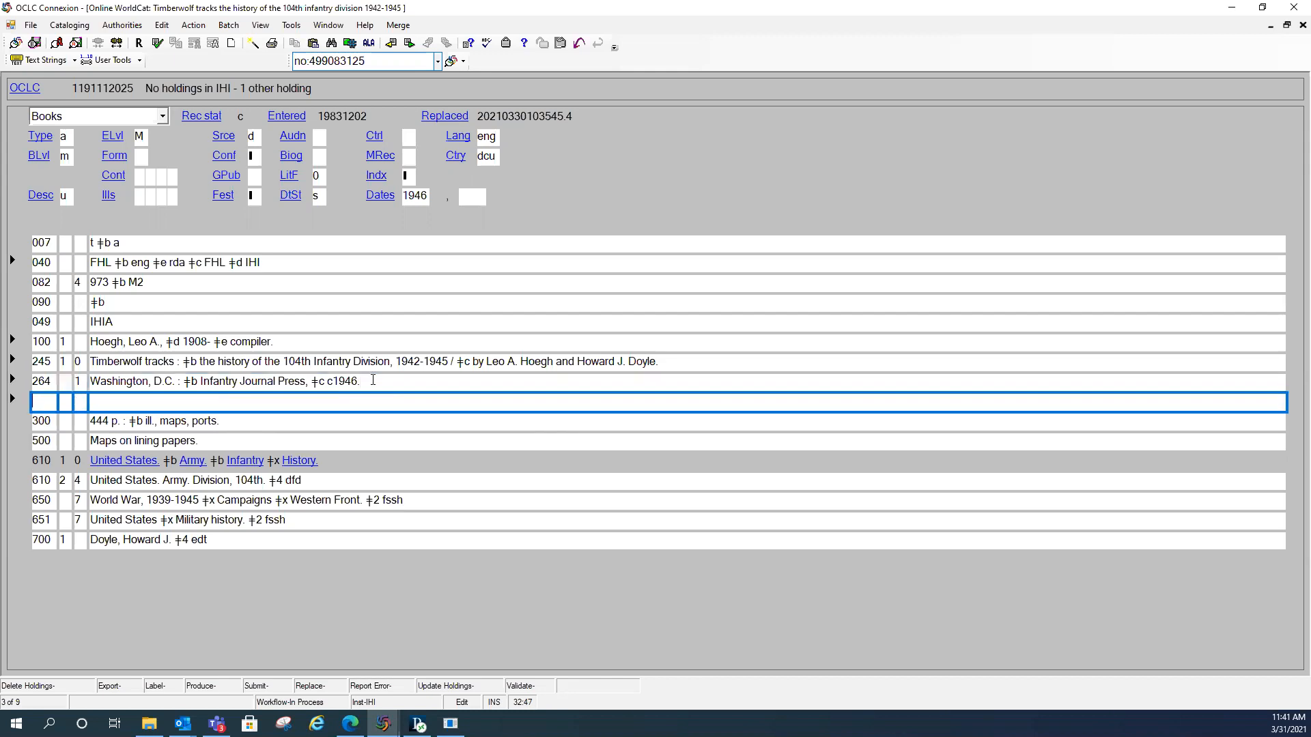
{"action": "type", "text": "264  4"}
{"action": "key", "text": "ctrl+d"}
{"action": "type", "text": "c"}
{"action": "left_click", "coordinate": [369, 46]}
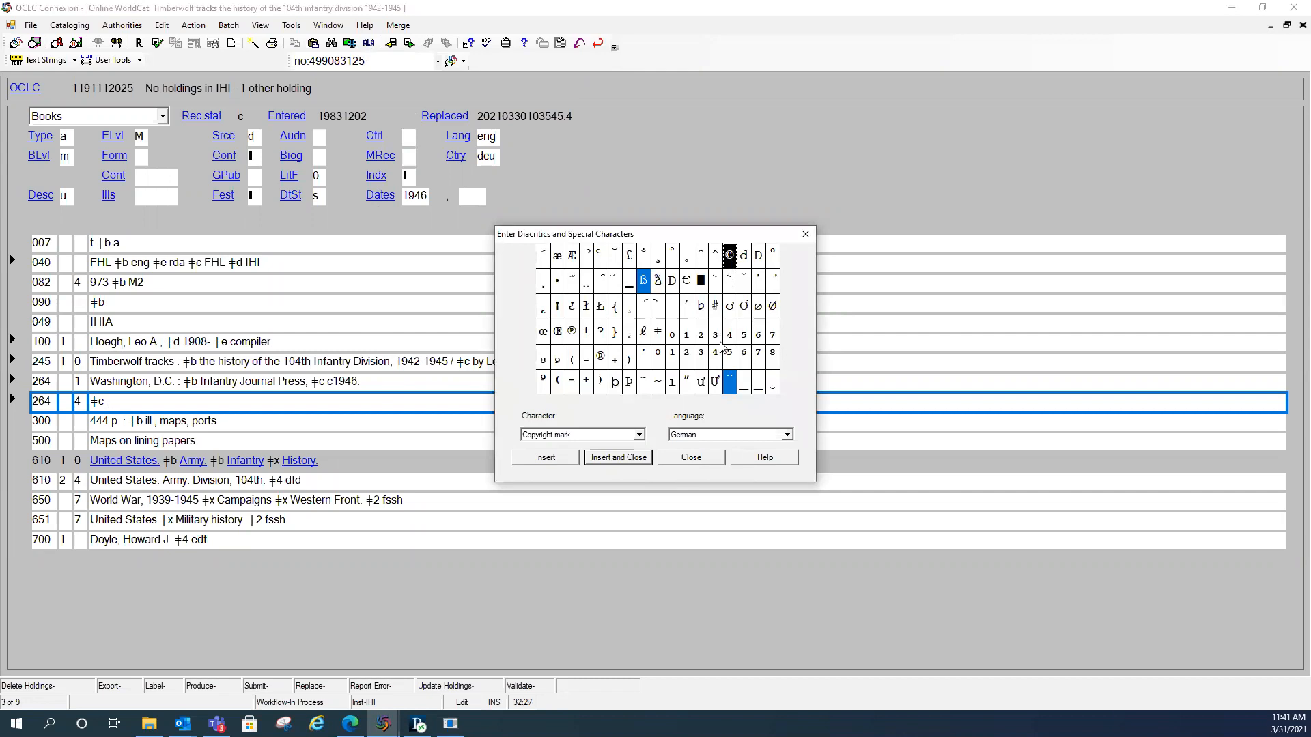
{"action": "left_click", "coordinate": [636, 458]}
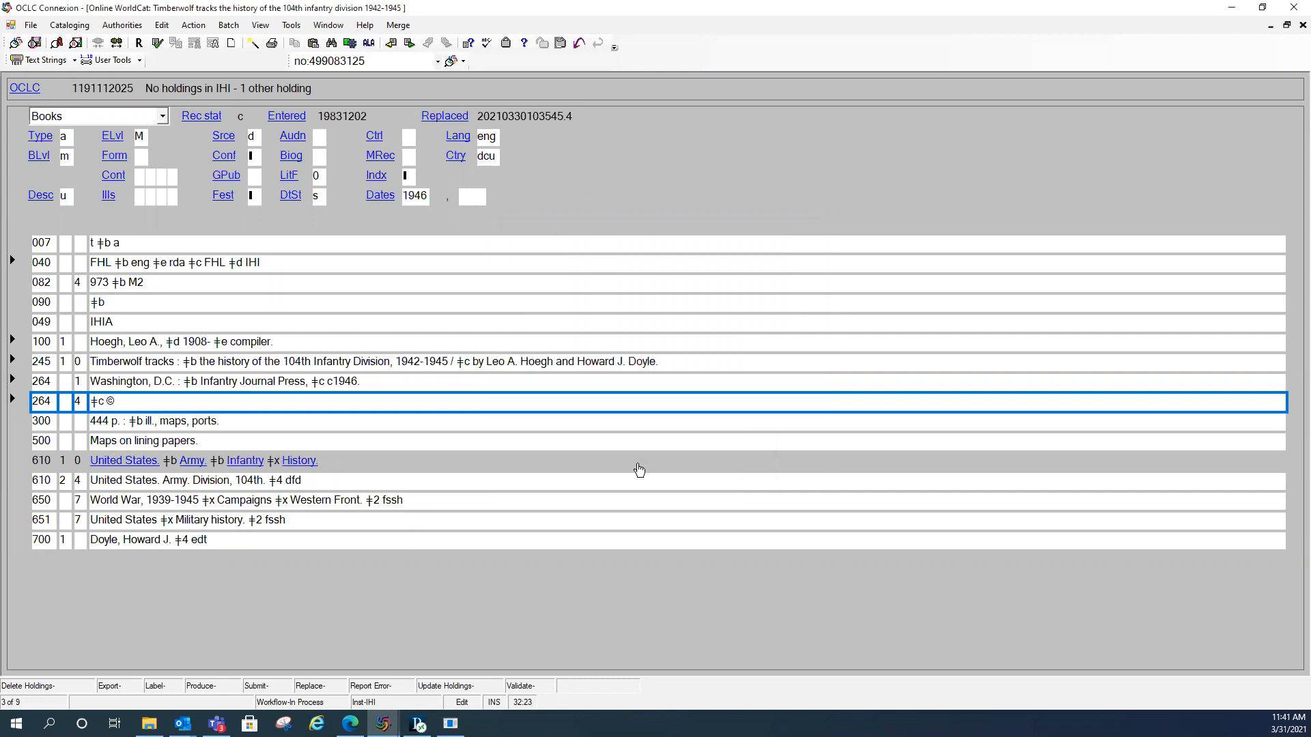
{"action": "type", "text": "1946"}
Step: Change the date in the publication 264 field to the bracketed form [1946] without a final period
{"action": "left_click", "coordinate": [334, 384]}
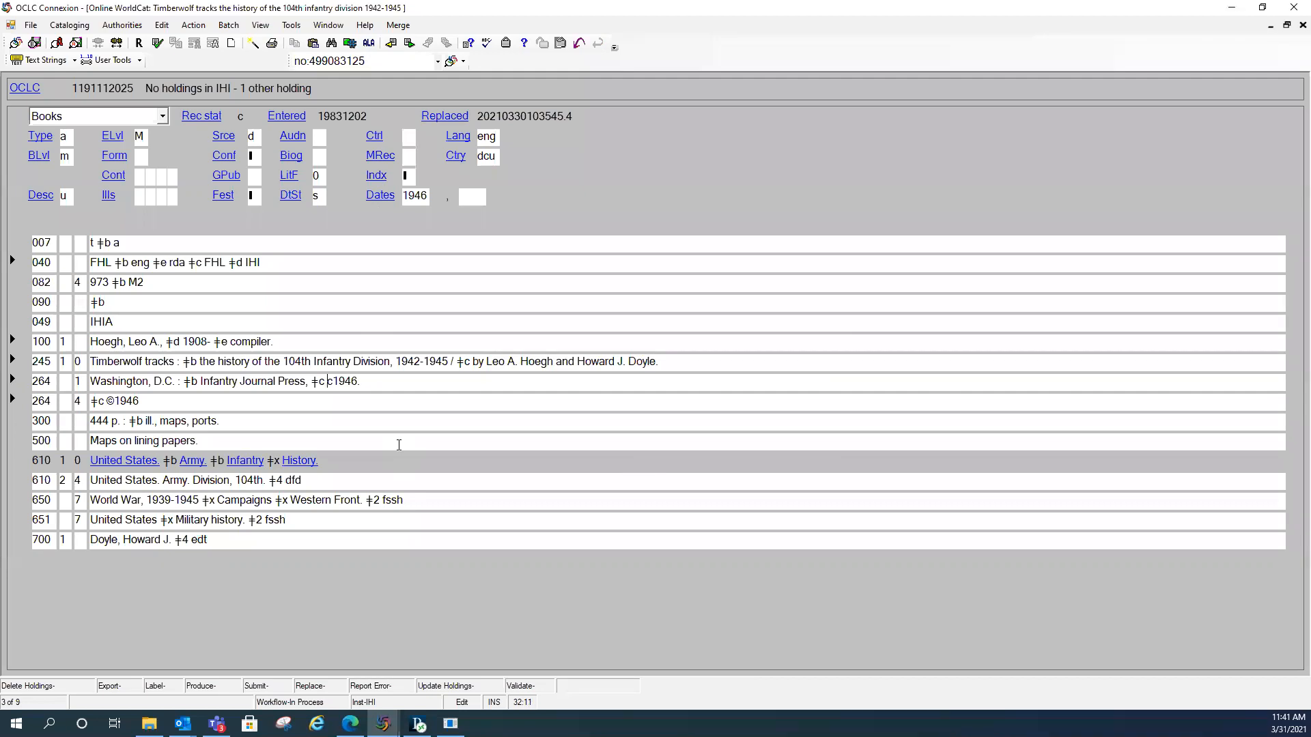
{"action": "type", "text": "["}
{"action": "key", "text": "Delete"}
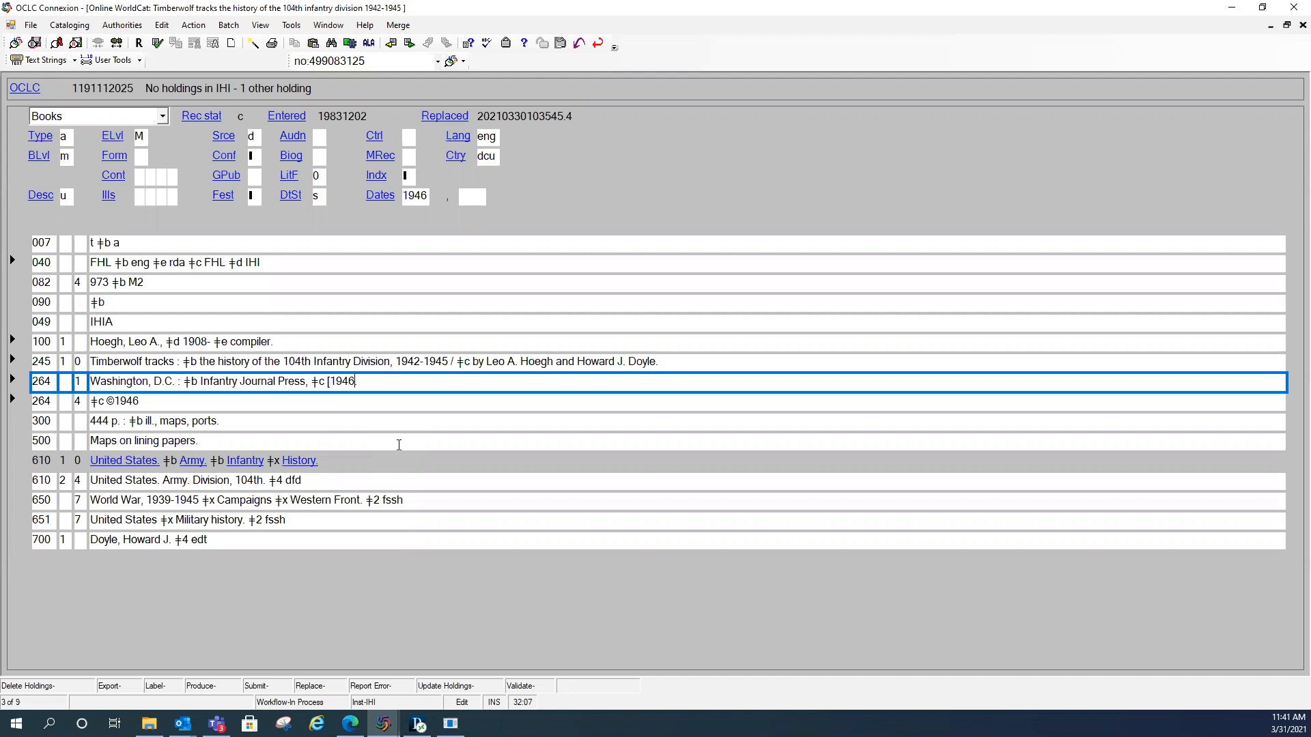
{"action": "key", "text": "End"}
{"action": "key", "text": "BackSpace"}
{"action": "type", "text": "]"}
Step: Spell out the abbreviations in the 300 field as "pages" and "illustrations"
{"action": "left_click", "coordinate": [117, 423]}
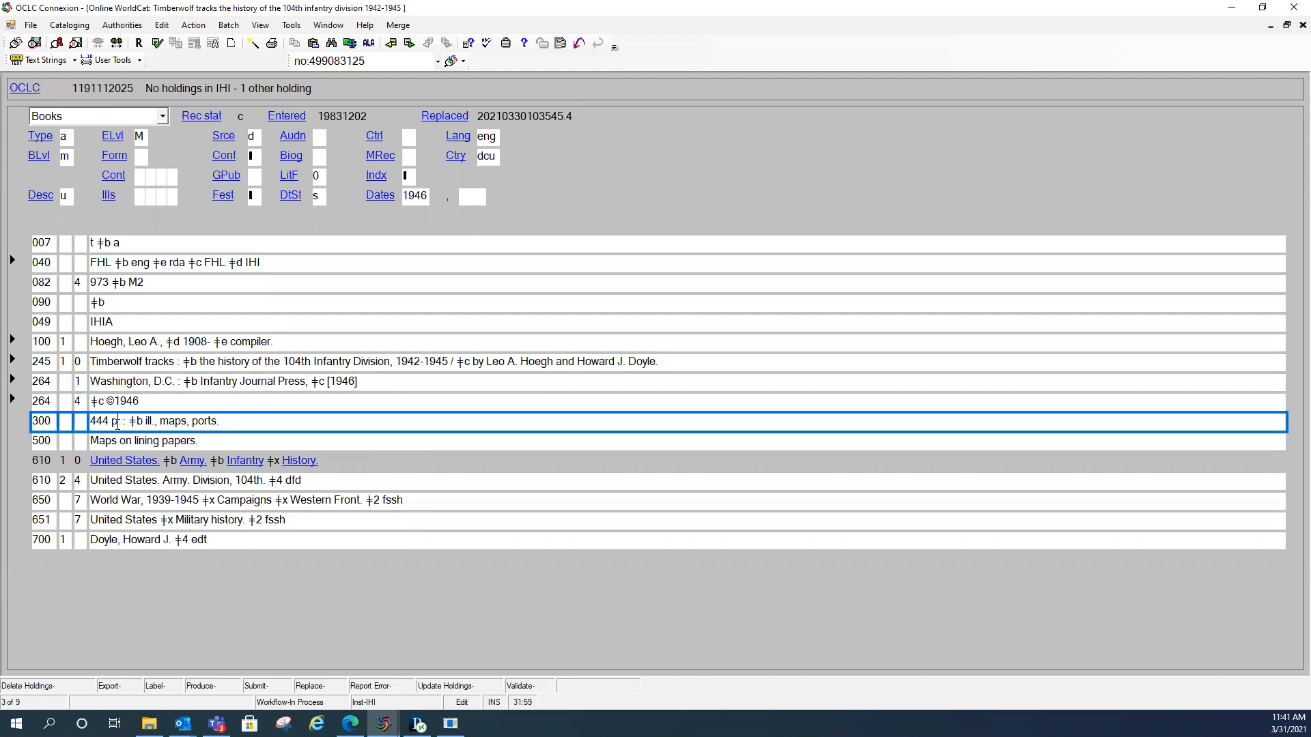
{"action": "type", "text": "ages"}
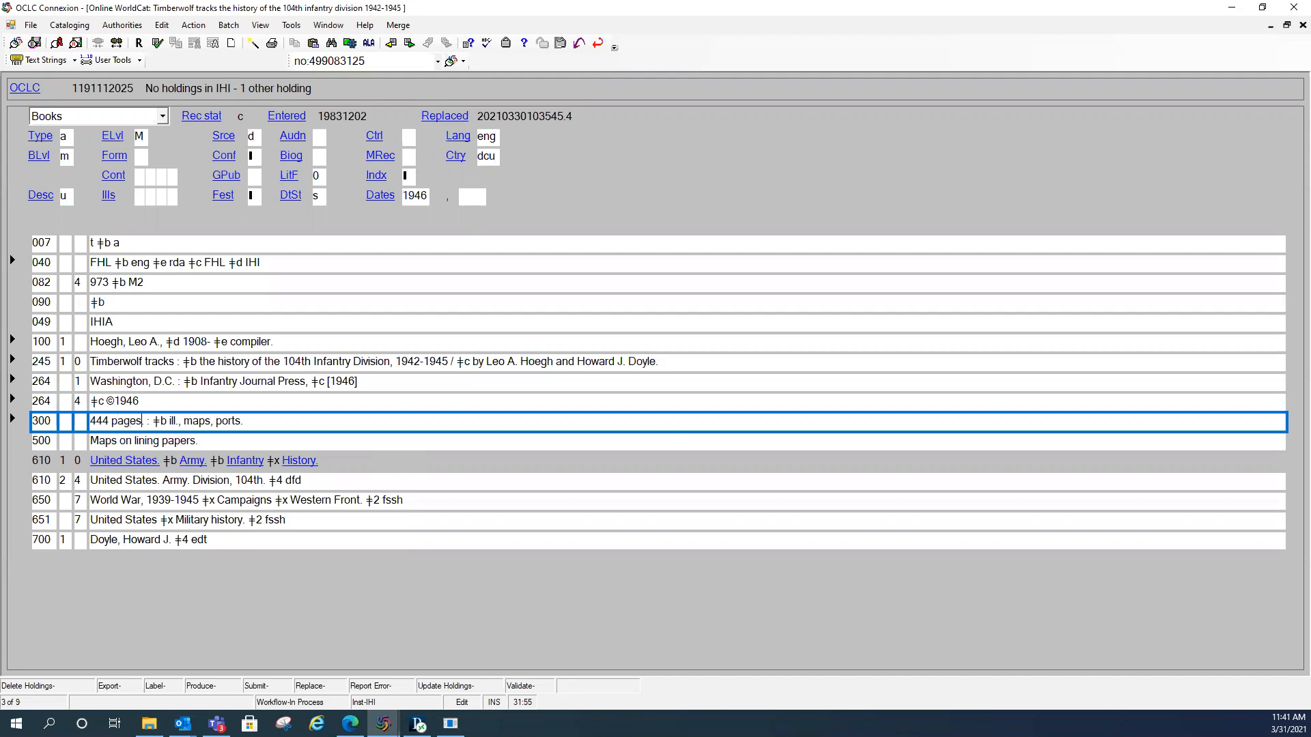
{"action": "key", "text": "Delete"}
{"action": "key", "text": "Right"}
{"action": "key", "text": "Right"}
{"action": "key", "text": "Right"}
{"action": "key", "text": "Right"}
{"action": "key", "text": "Right"}
{"action": "key", "text": "Delete"}
{"action": "type", "text": "ustrations"}
{"action": "key", "text": "Delete"}
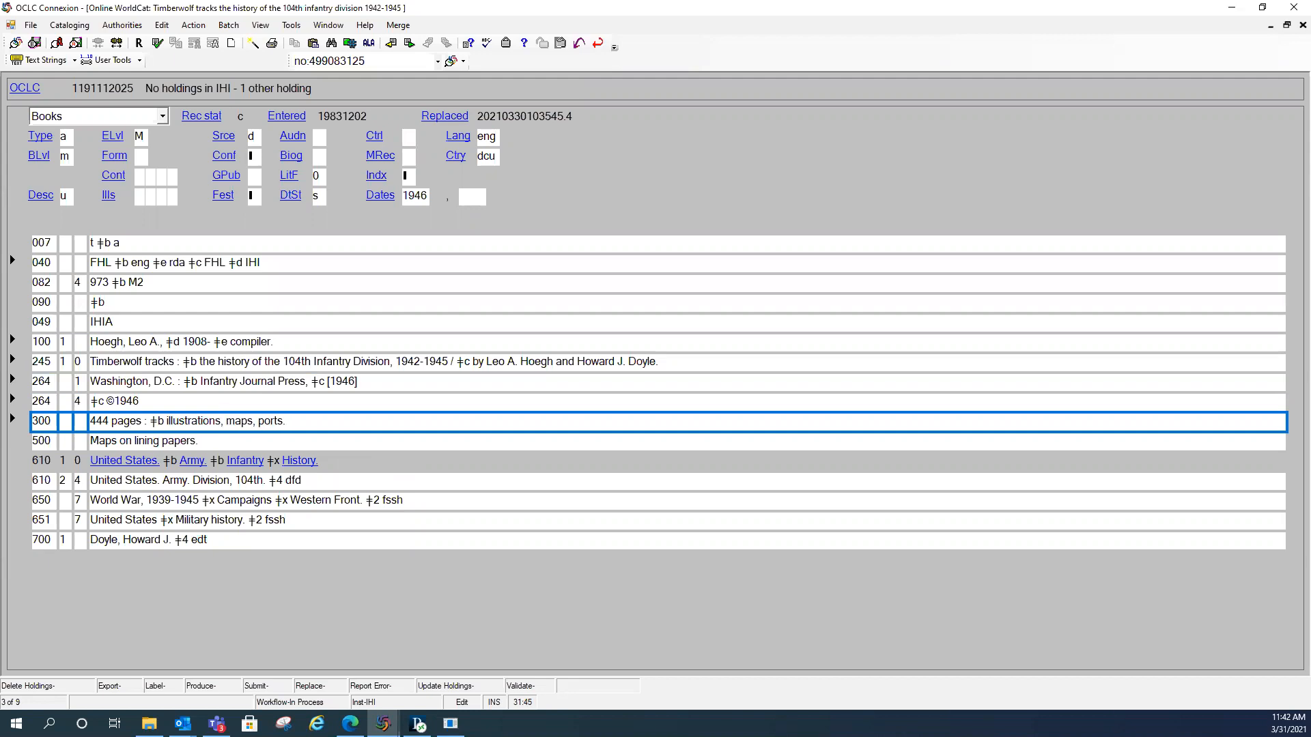
Step: Spell out "portraits" in the 300 field and add the size as "; ‡c 24 cm"
{"action": "left_click", "coordinate": [295, 426]}
{"action": "key", "text": "BackSpace"}
{"action": "type", "text": "raits ;"}
{"action": "key", "text": "ctrl+d"}
{"action": "type", "text": "c"}
{"action": "key", "text": "Delete"}
{"action": "type", "text": "24 cm"}
Step: Add the 336, 337 and 338 fields for text, unmediated and volume with the Add33x macro, removing the leftover blank line
{"action": "key", "text": "Return"}
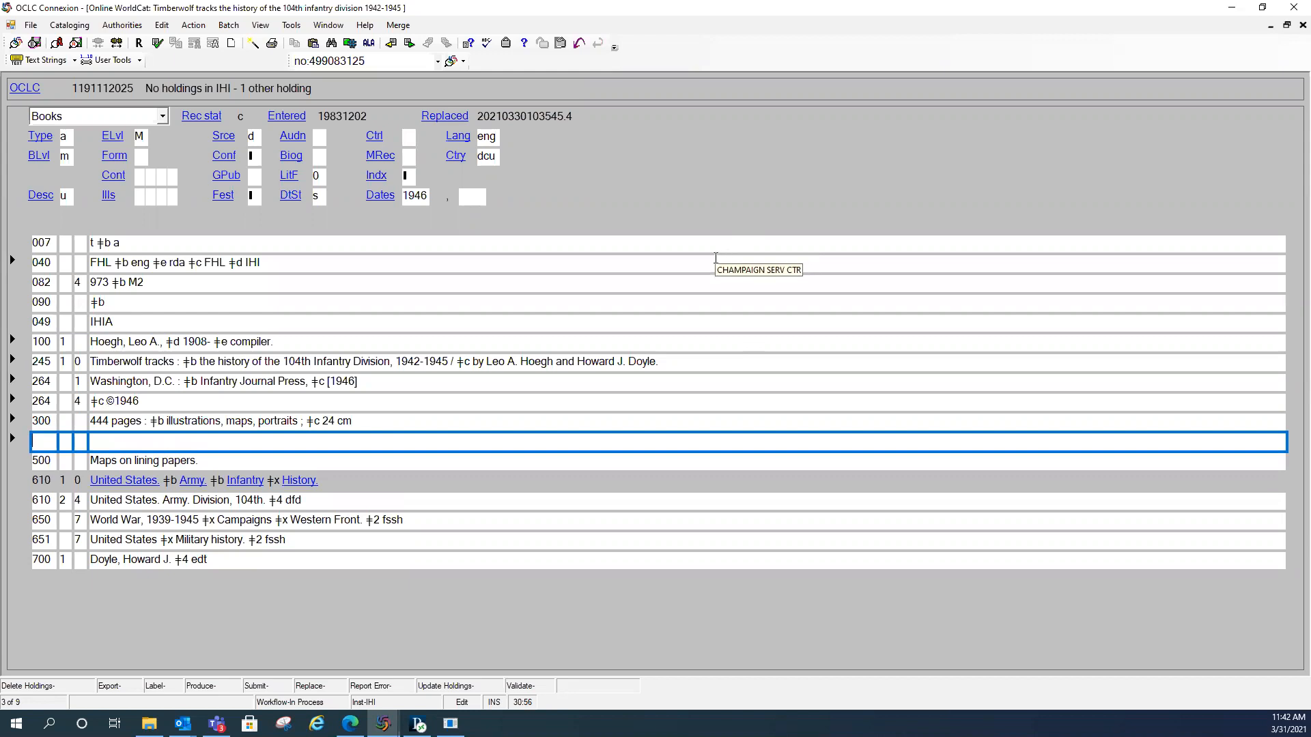
{"action": "left_click", "coordinate": [291, 26]}
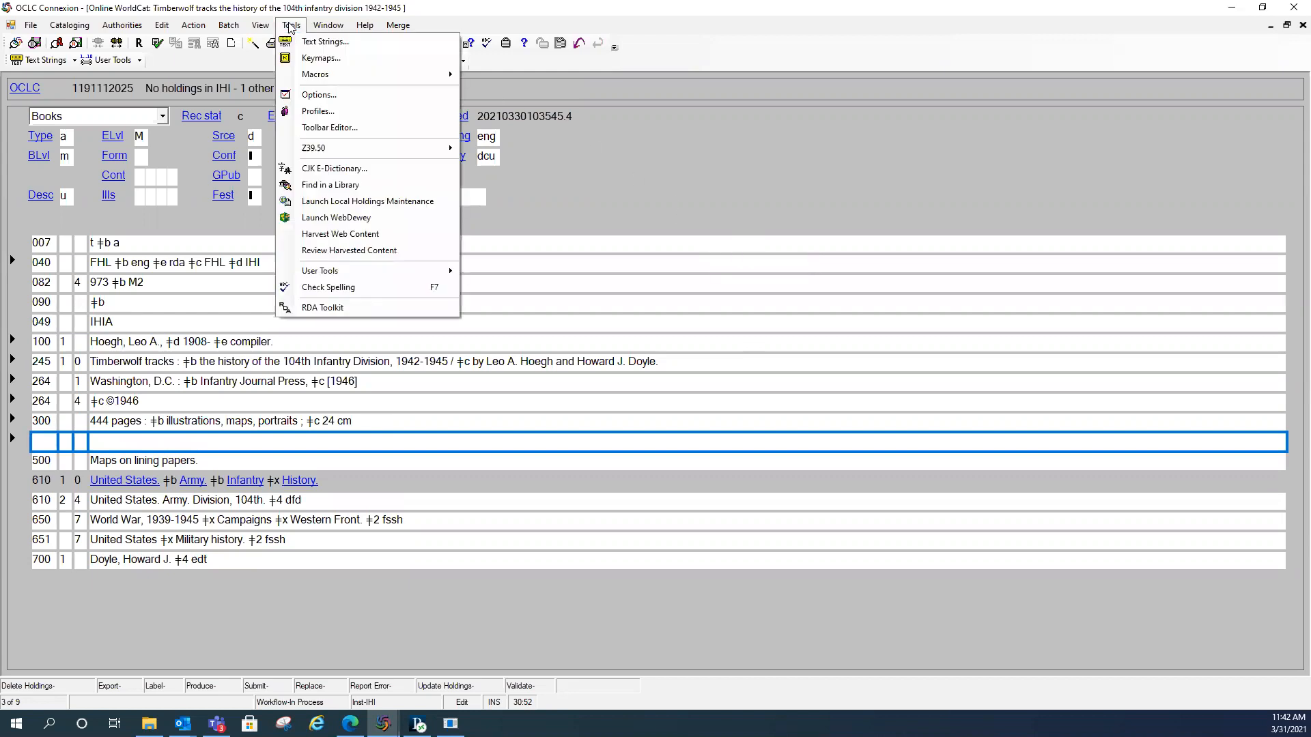
{"action": "mouse_move", "coordinate": [309, 79]}
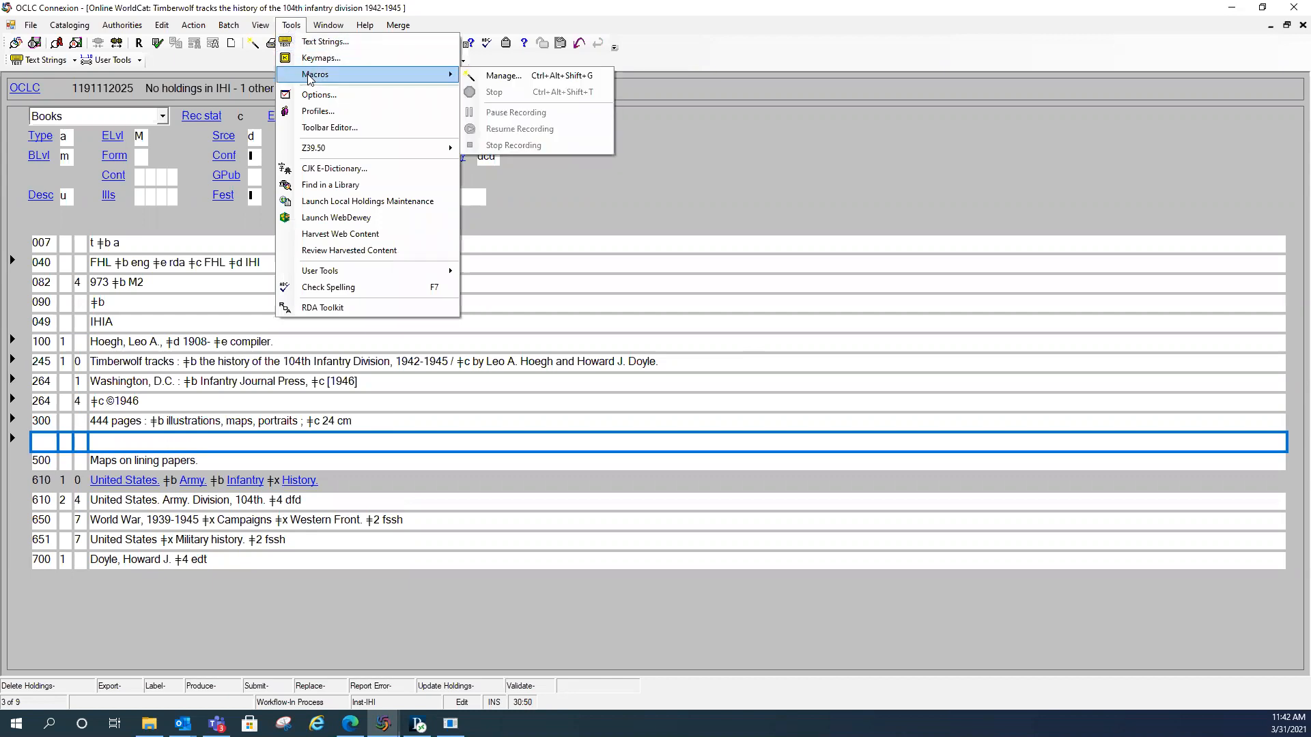
{"action": "left_click", "coordinate": [502, 75]}
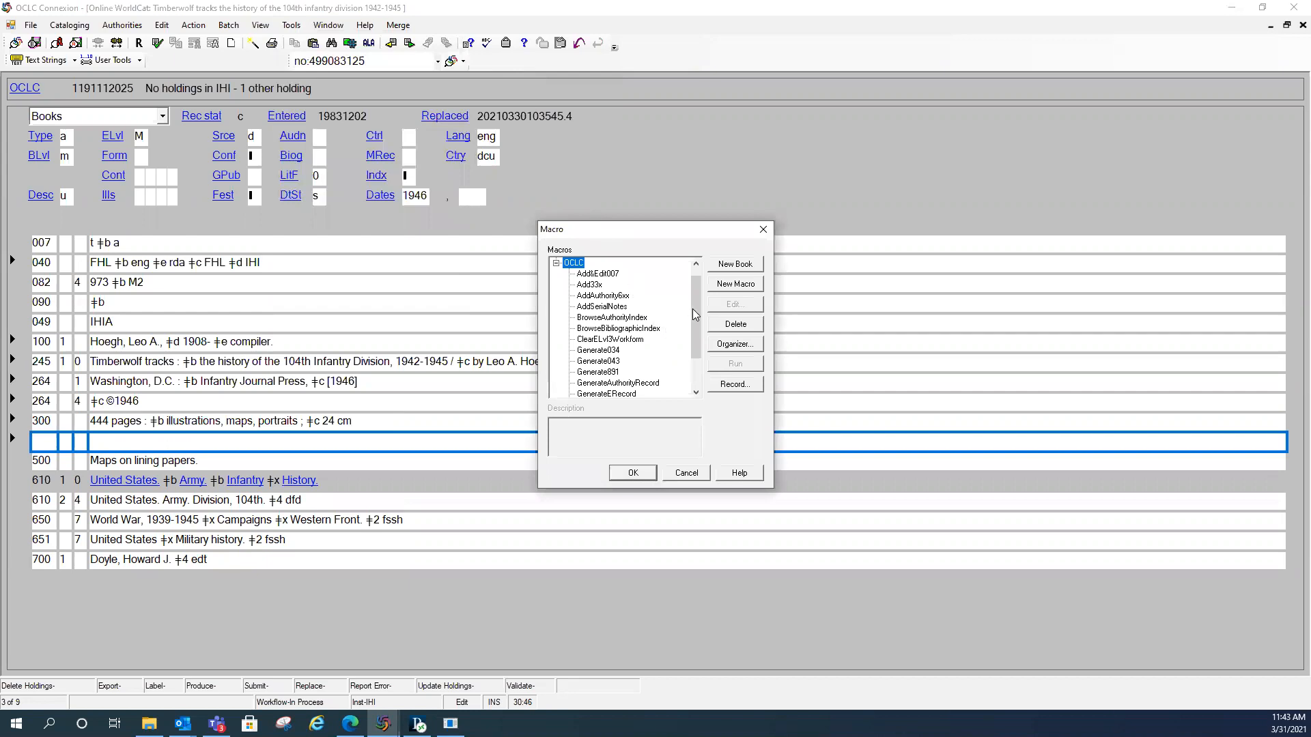
{"action": "scroll", "coordinate": [698, 288], "scroll_direction": "up", "scroll_amount": 1}
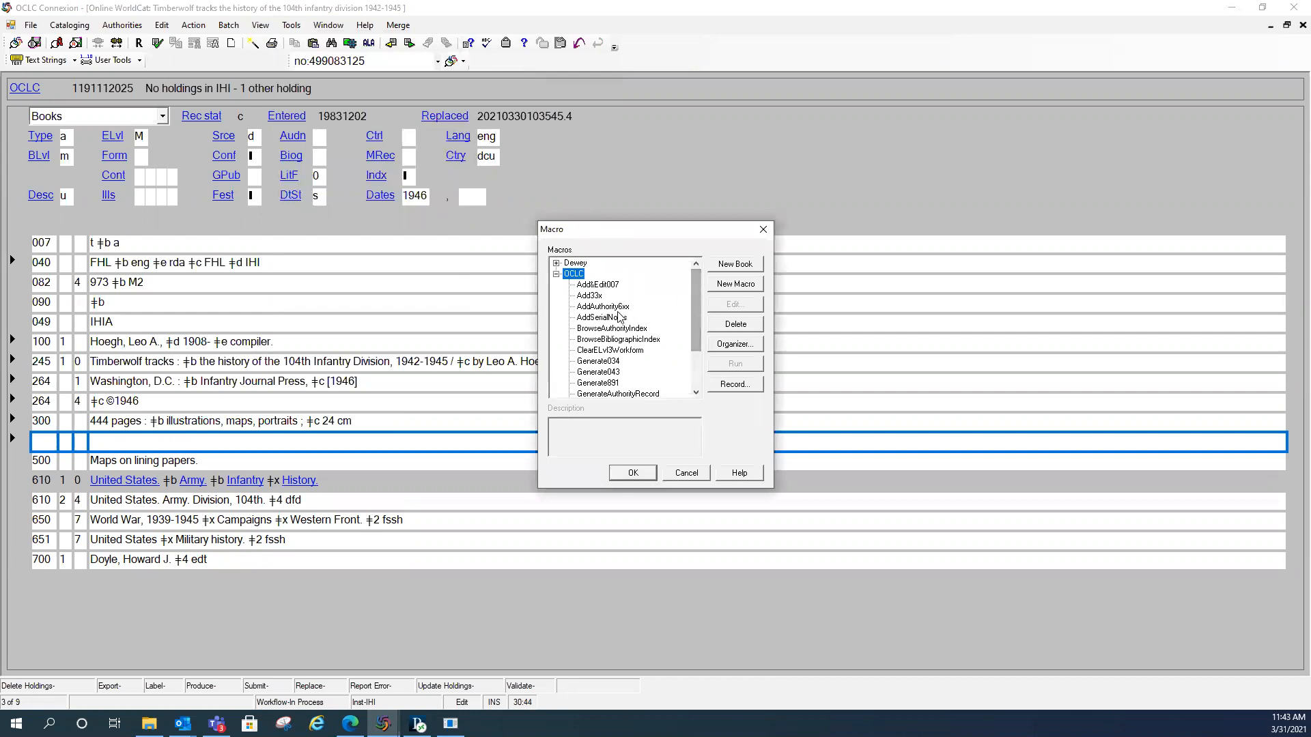
{"action": "mouse_move", "coordinate": [697, 302]}
{"action": "left_mouse_down"}
{"action": "mouse_move", "coordinate": [699, 328]}
{"action": "mouse_move", "coordinate": [703, 295]}
{"action": "left_mouse_up"}
{"action": "left_click_drag", "start_coordinate": [695, 315], "coordinate": [696, 365]}
{"action": "left_click", "coordinate": [590, 298]}
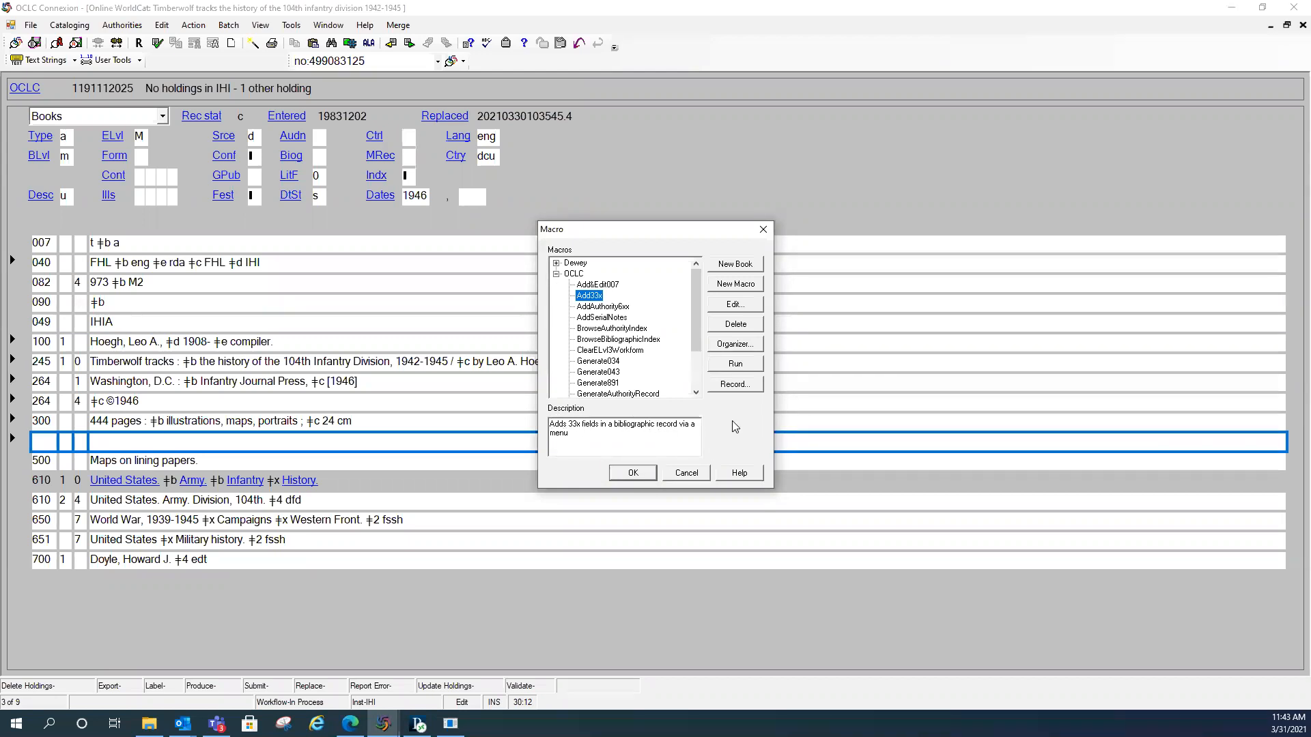
{"action": "left_click", "coordinate": [735, 364]}
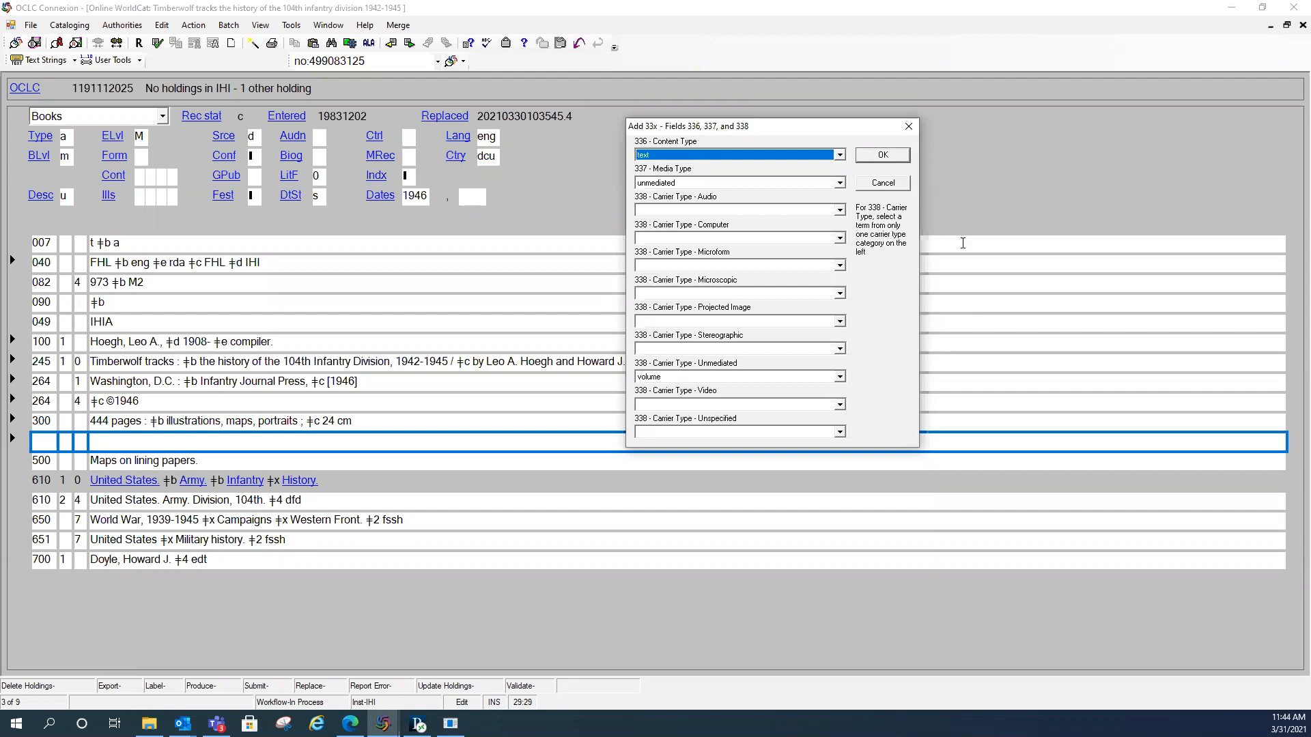
{"action": "left_click", "coordinate": [887, 157]}
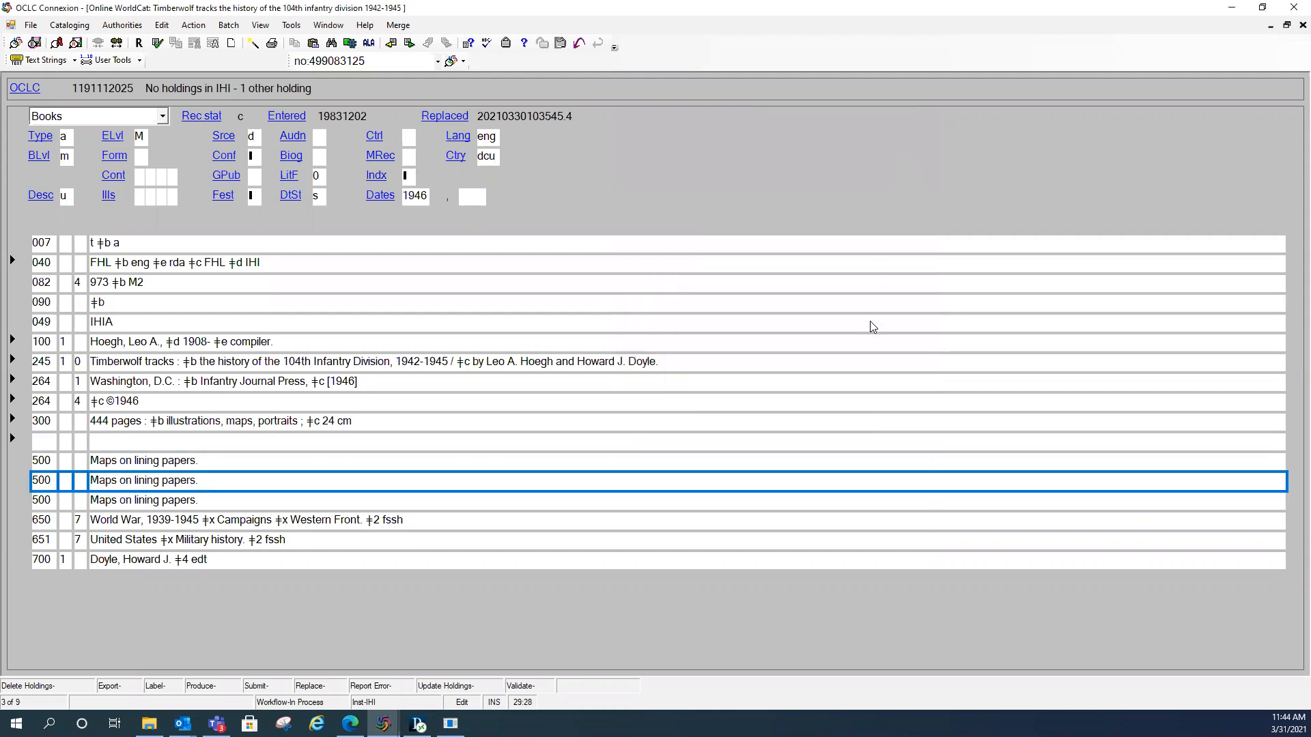
{"action": "left_click", "coordinate": [233, 443]}
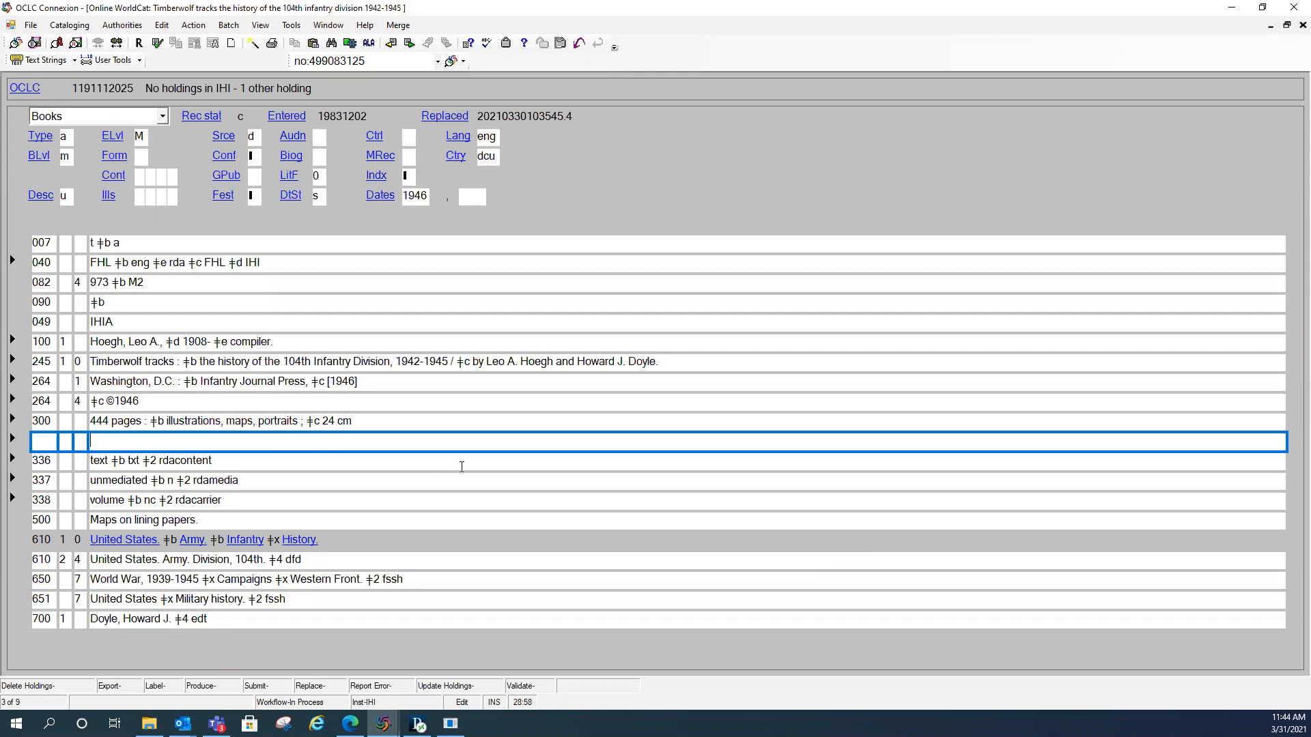
{"action": "key", "text": "ctrl+d"}
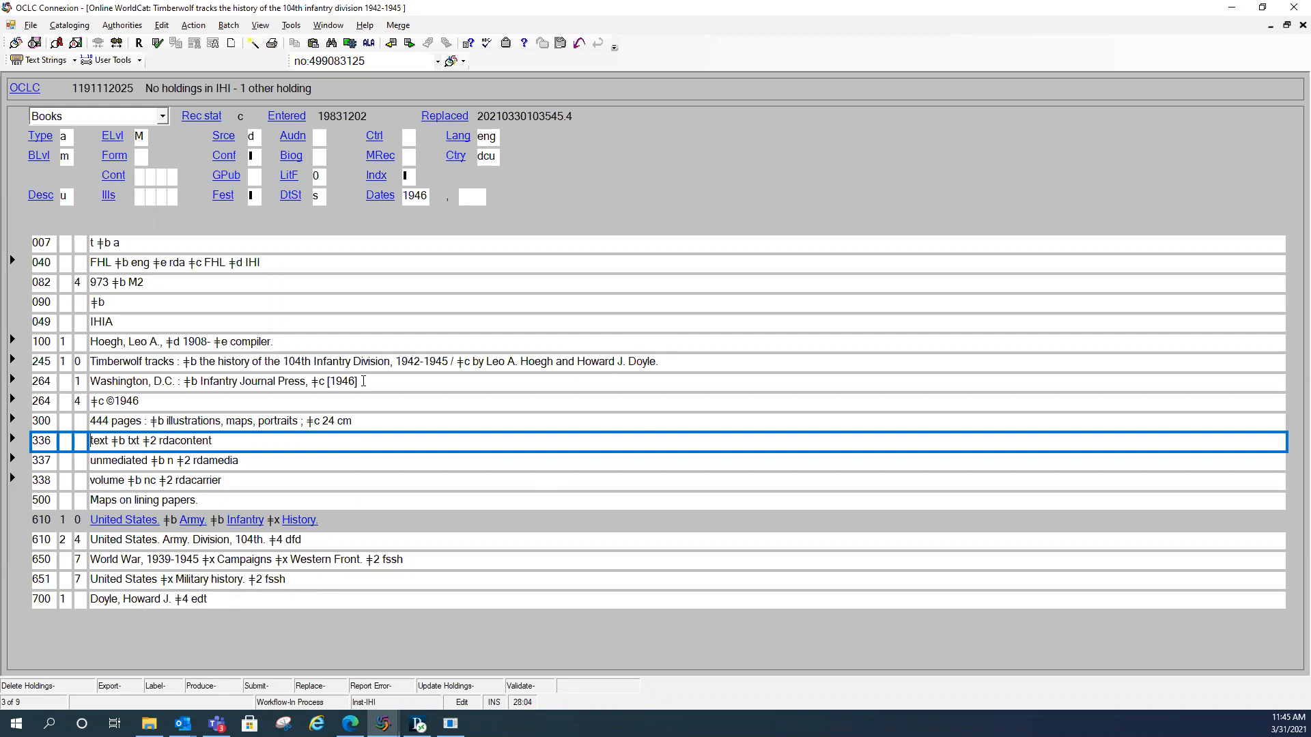
Step: Replace the relator code "‡4 edt" in the 700 field with the relator term "‡e editor."
{"action": "left_click", "coordinate": [183, 599]}
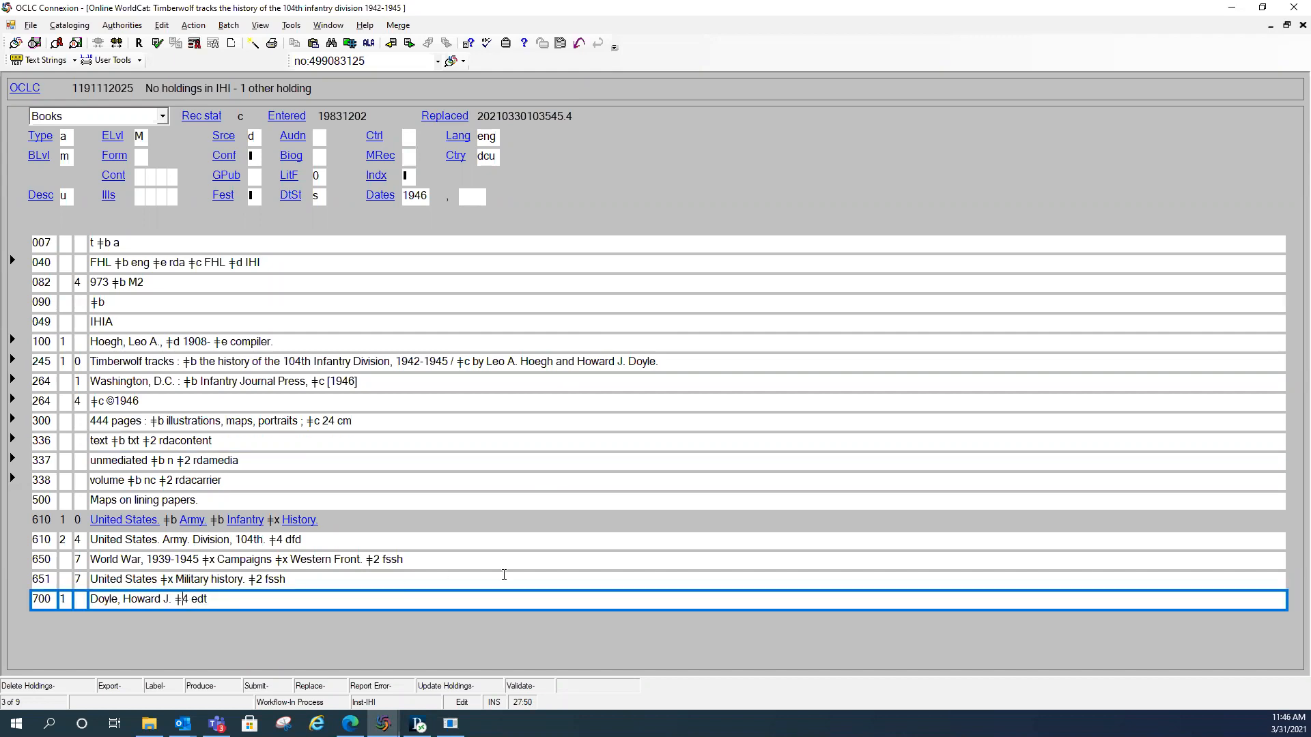
{"action": "type", "text": "e editor"}
{"action": "key", "text": "Delete"}
{"action": "key", "text": "Delete"}
{"action": "key", "text": "Delete"}
{"action": "key", "text": "Delete"}
{"action": "key", "text": "Delete"}
{"action": "type", "text": "."}
{"action": "left_click", "coordinate": [290, 27]}
{"action": "mouse_move", "coordinate": [435, 77]}
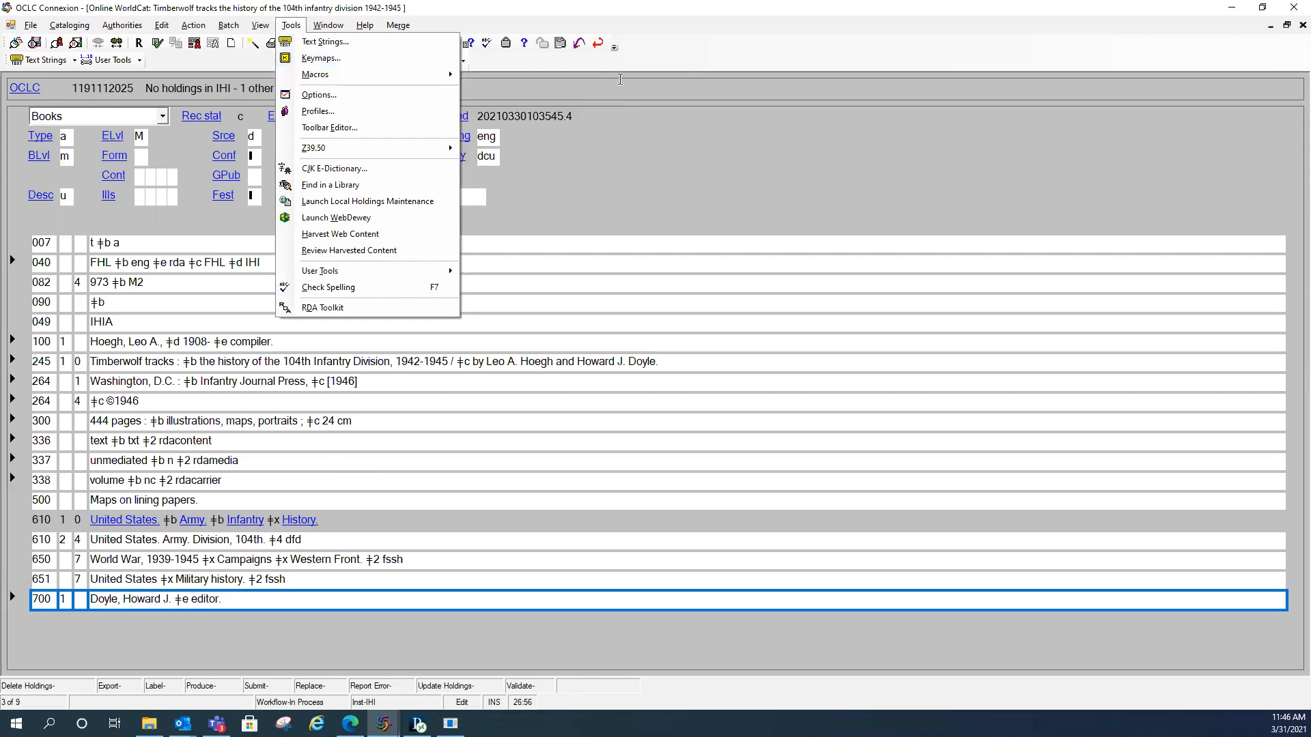
{"action": "left_click", "coordinate": [727, 59]}
{"action": "left_click", "coordinate": [254, 45]}
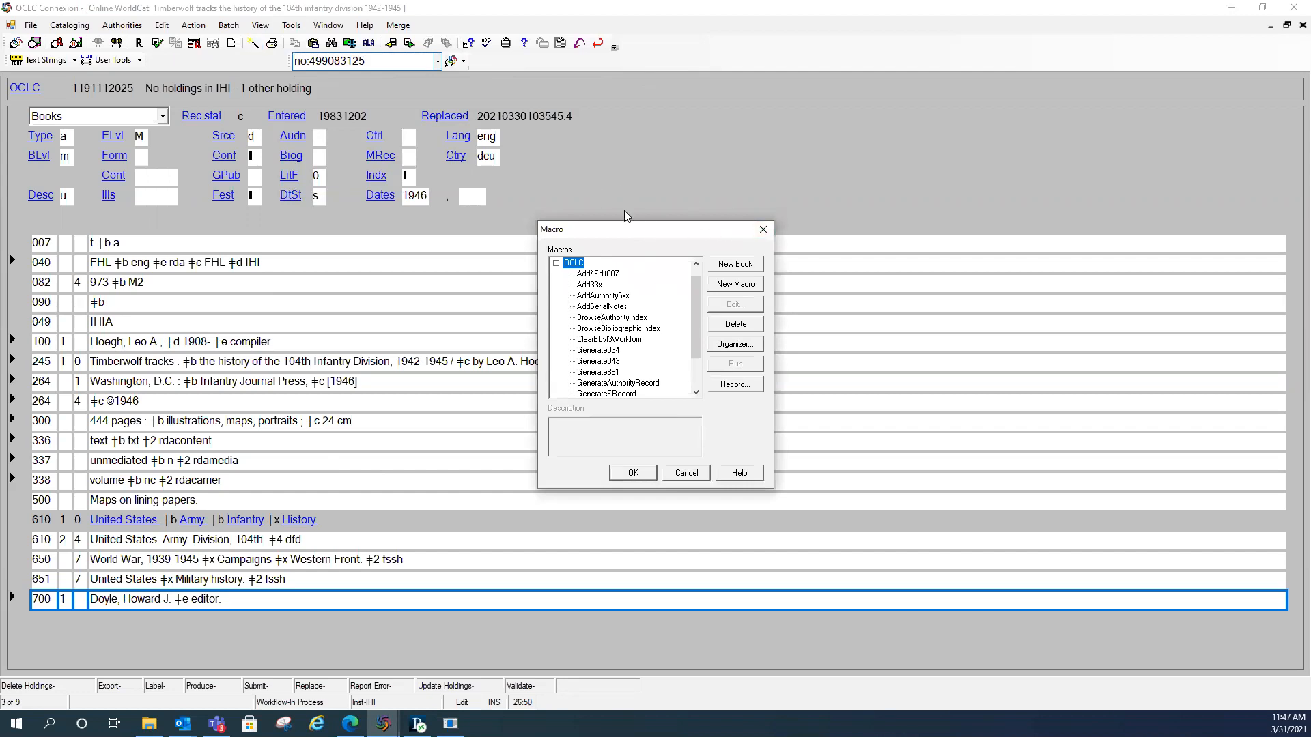
{"action": "left_click", "coordinate": [763, 230]}
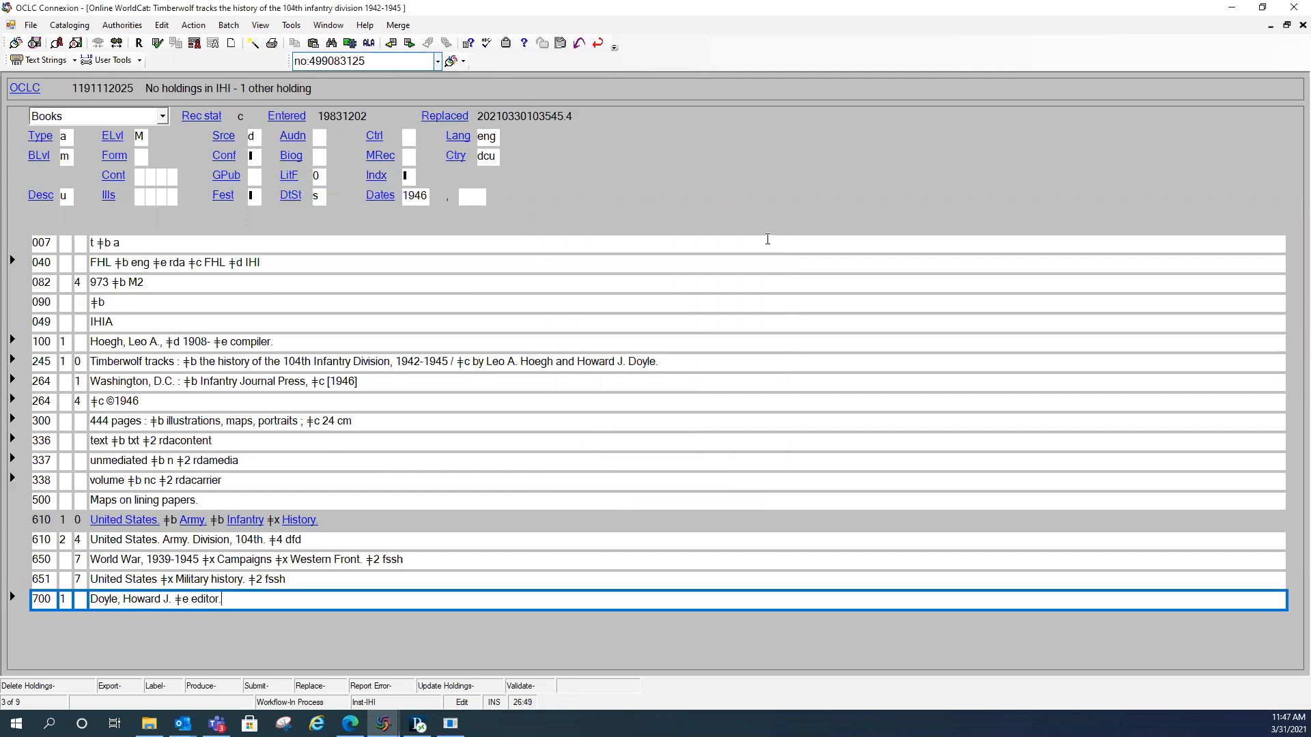
Step: Generate the 043 geographic area field with the Generate043 macro and check its code
{"action": "left_click", "coordinate": [299, 32]}
{"action": "mouse_move", "coordinate": [458, 79]}
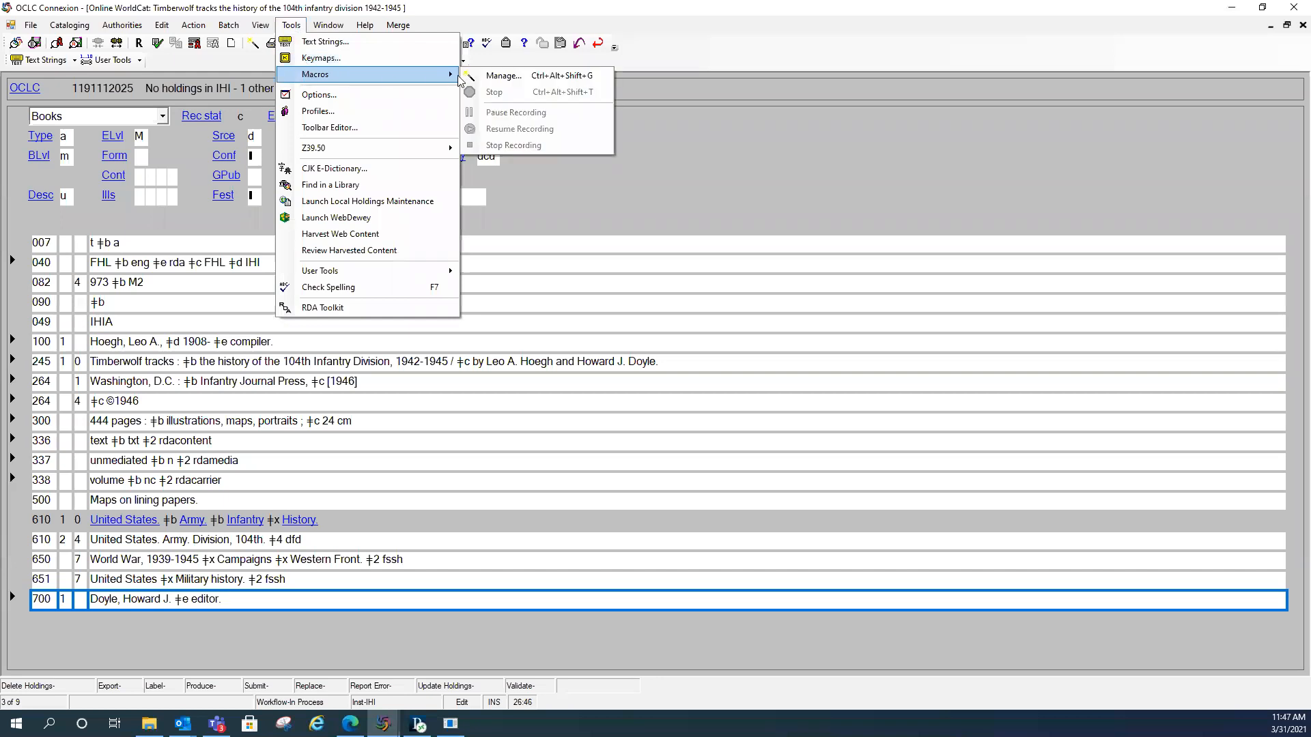
{"action": "left_click", "coordinate": [512, 76]}
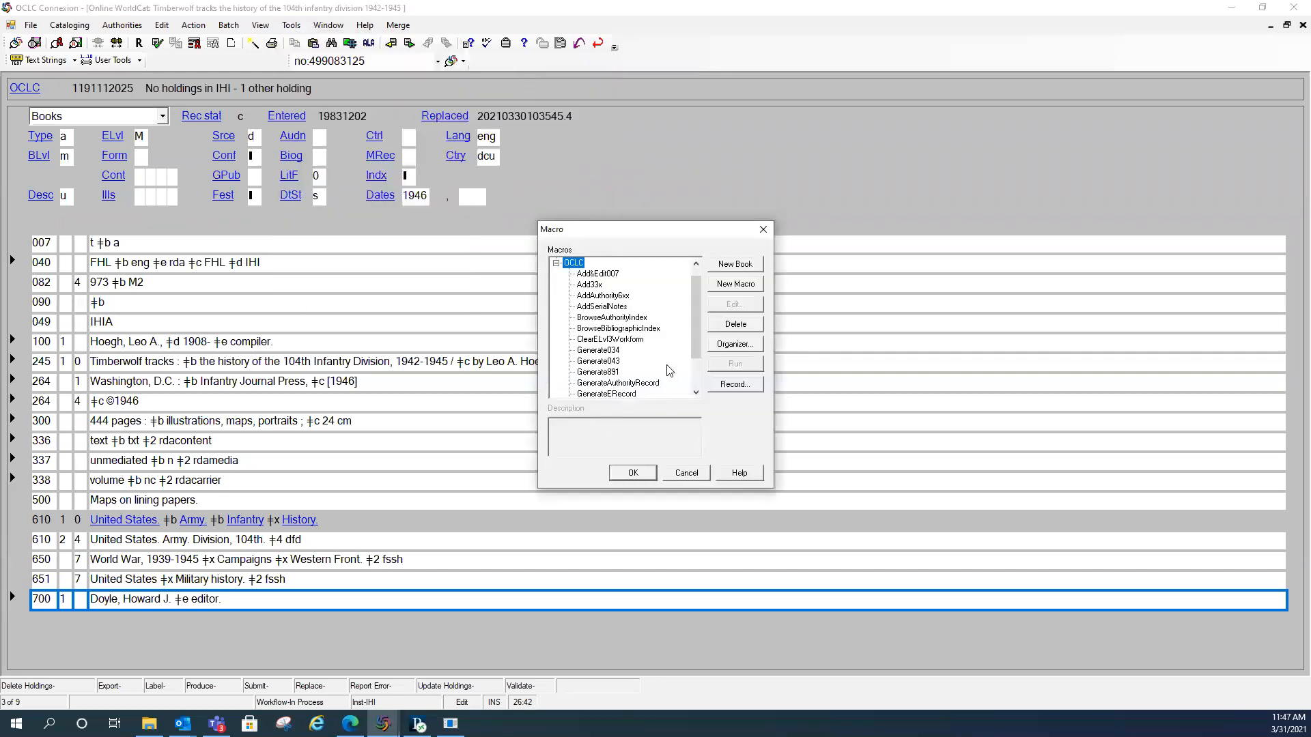
{"action": "left_click_drag", "start_coordinate": [698, 301], "coordinate": [695, 317]}
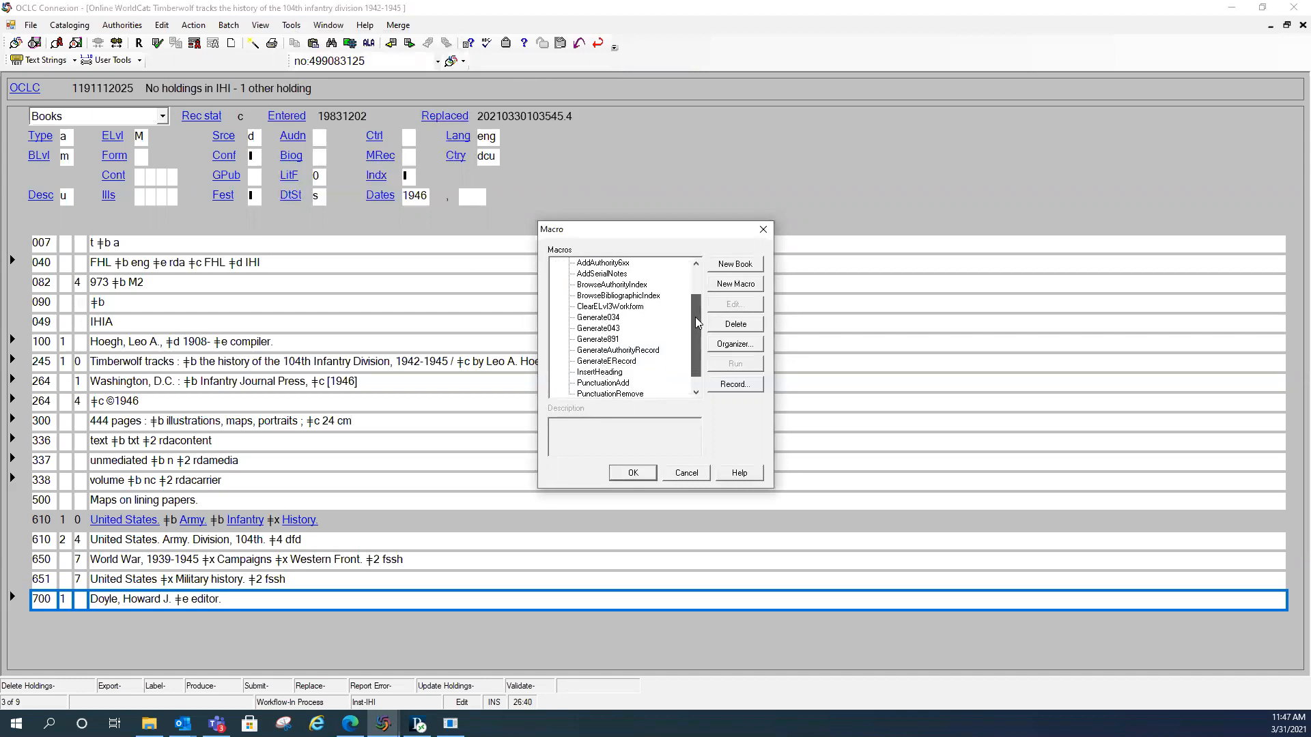
{"action": "left_click", "coordinate": [598, 329]}
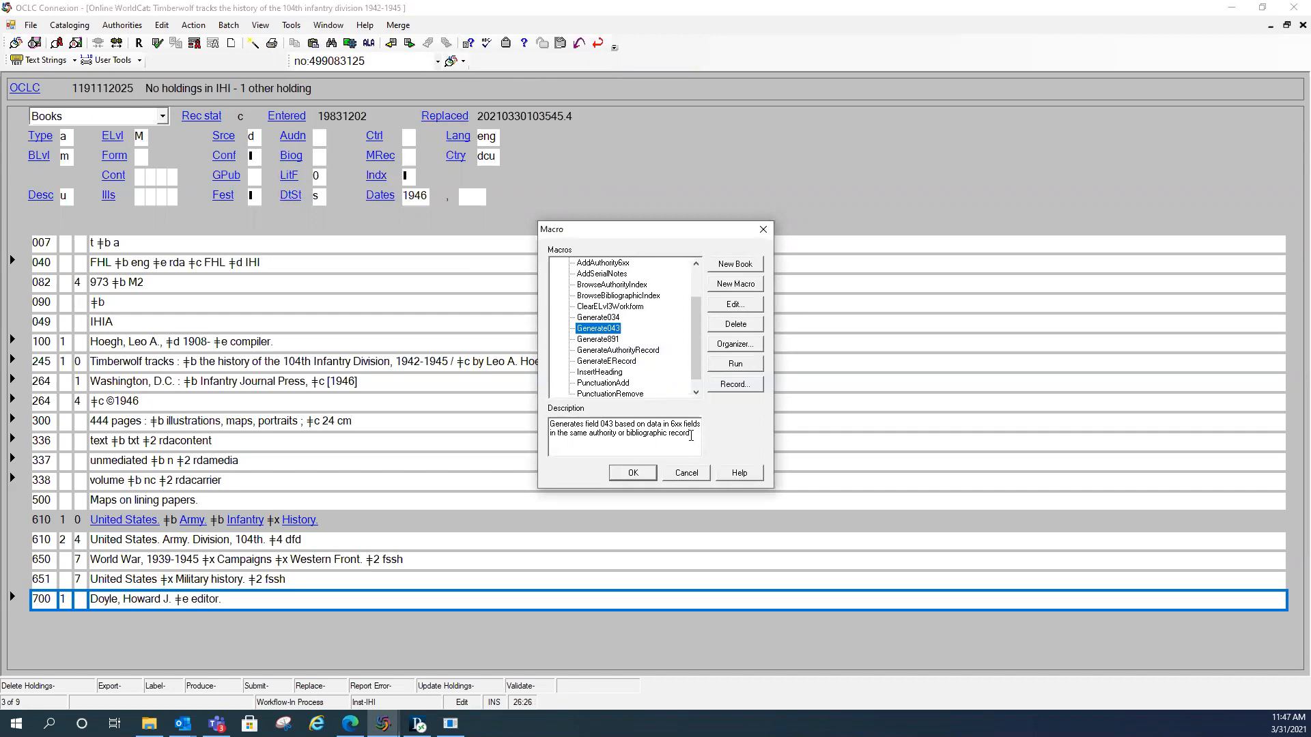
{"action": "left_click", "coordinate": [736, 364]}
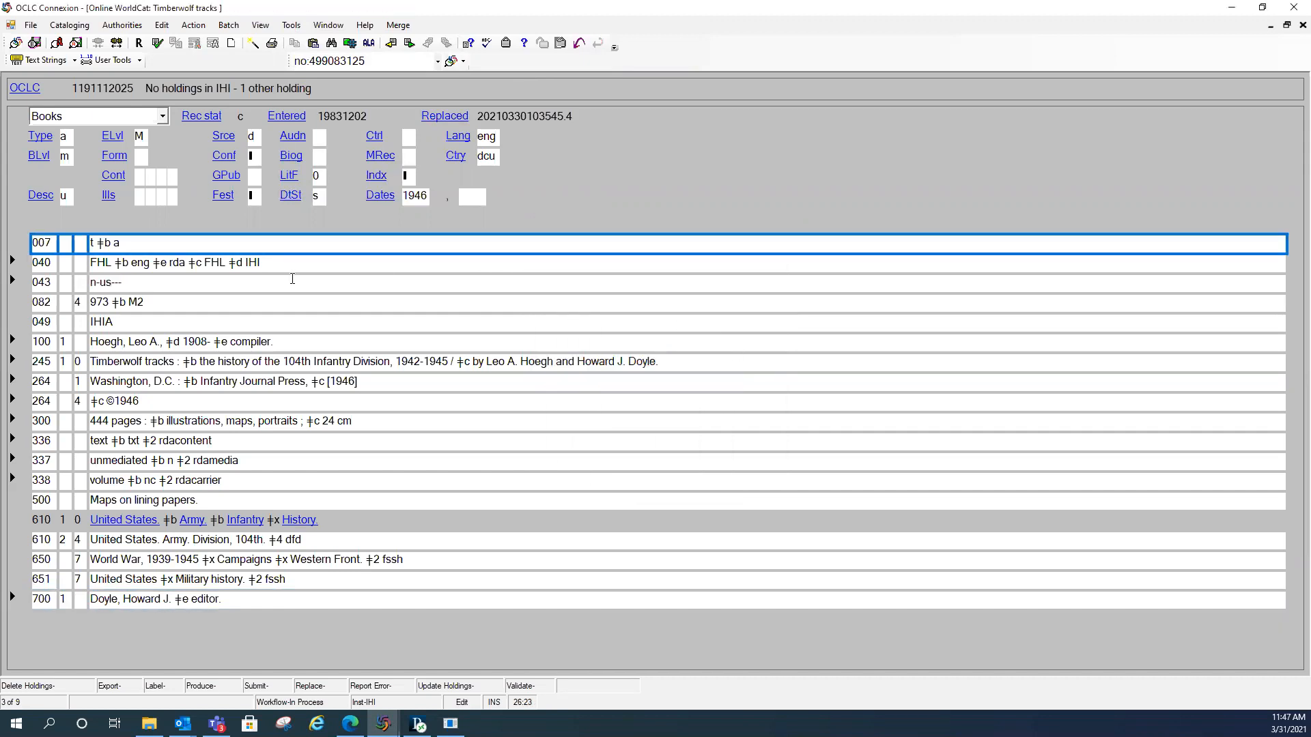
{"action": "left_click_drag", "start_coordinate": [92, 281], "coordinate": [119, 272]}
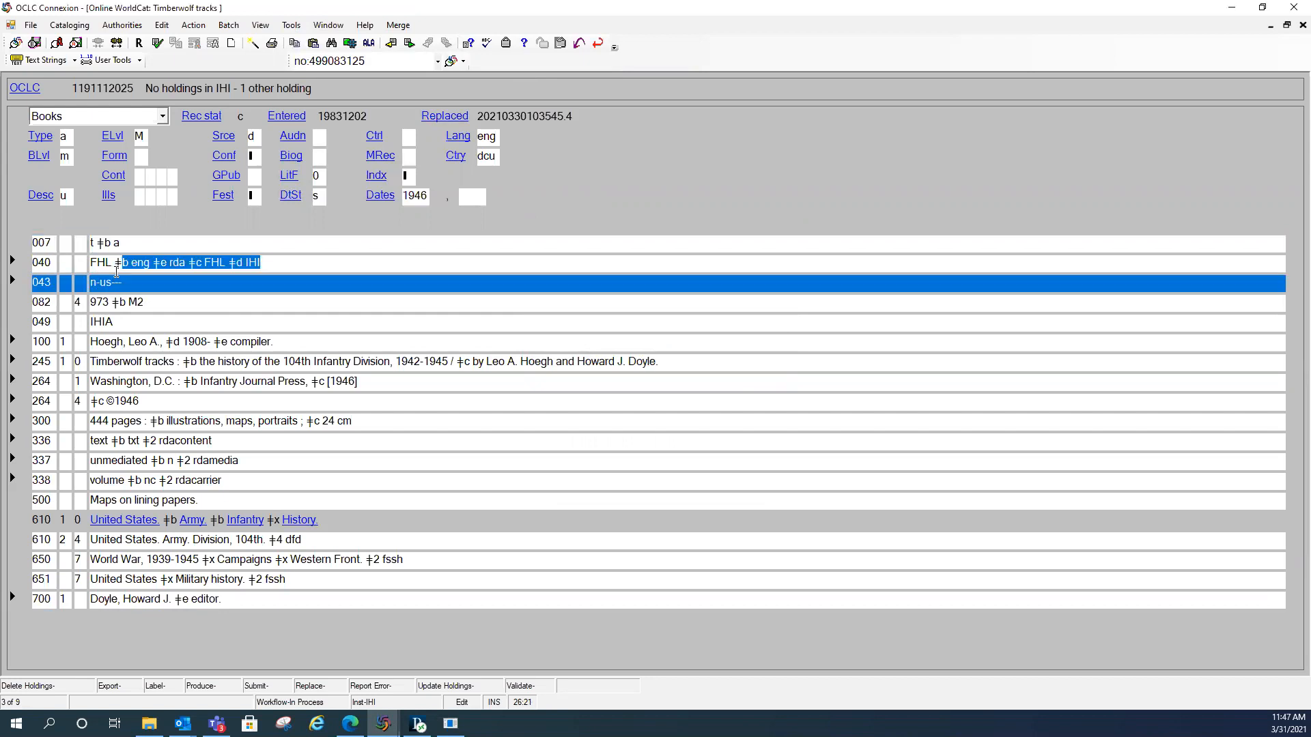
{"action": "left_click", "coordinate": [115, 283]}
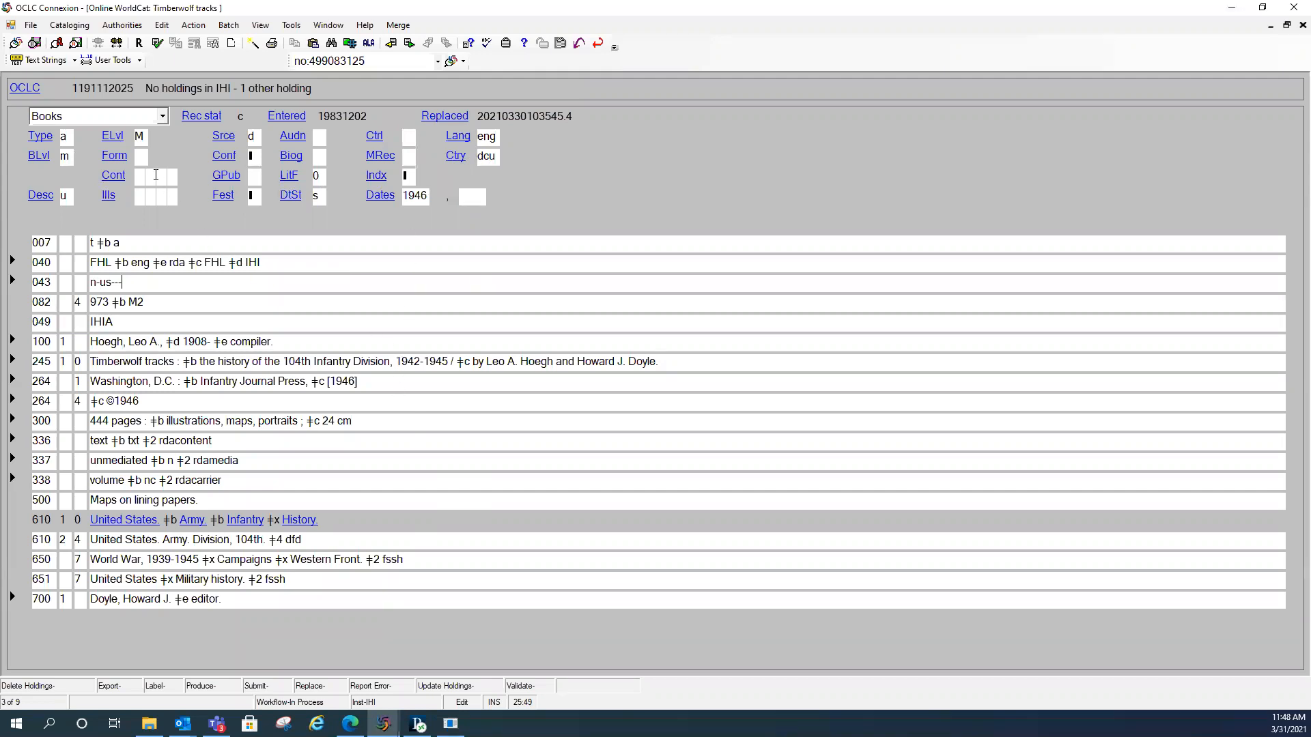
Step: Clear the ELvl code in the fixed field and check the language and country codes
{"action": "left_click", "coordinate": [143, 140]}
{"action": "key", "text": "Delete"}
{"action": "left_click", "coordinate": [483, 139]}
{"action": "left_click_drag", "start_coordinate": [132, 262], "coordinate": [150, 263]}
{"action": "left_click", "coordinate": [492, 156]}
Step: Look up the Conf codes in the OCLC documentation and set Conf to 0 in the fixed field
{"action": "left_click", "coordinate": [225, 157]}
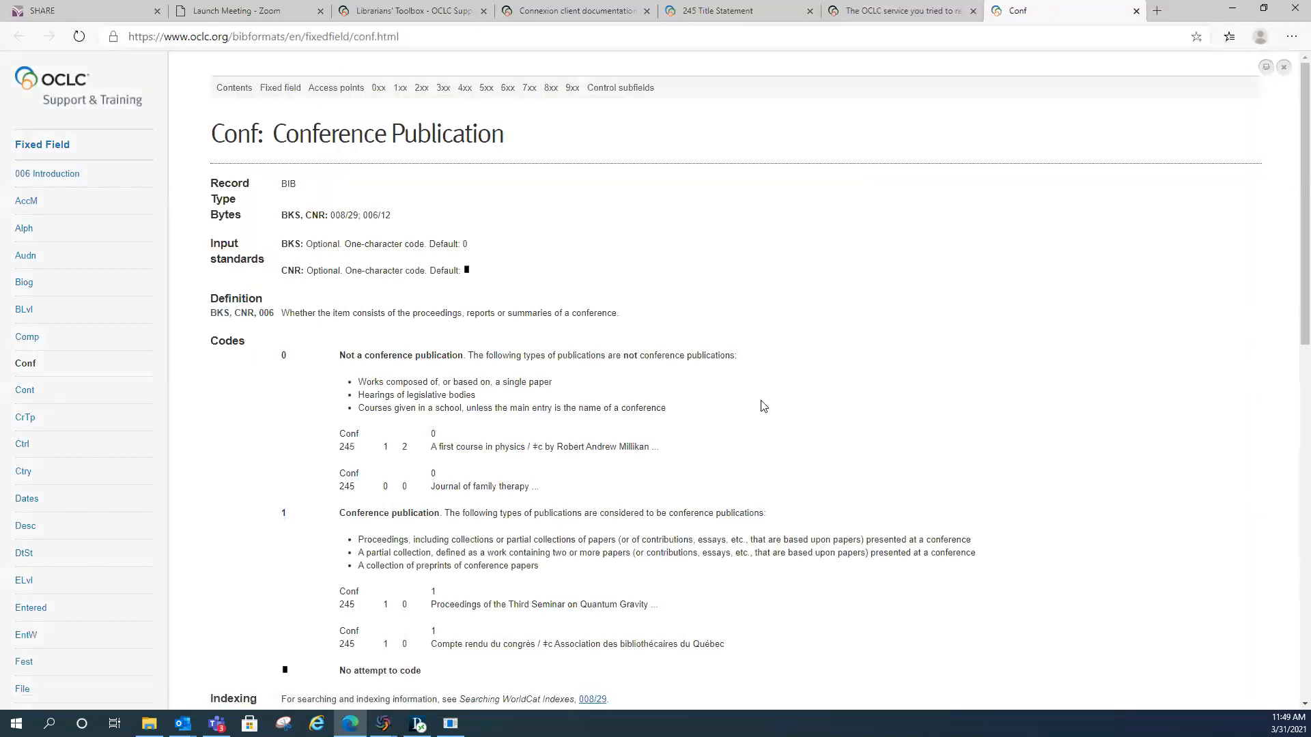
{"action": "scroll", "coordinate": [780, 408], "scroll_direction": "down", "scroll_amount": 2}
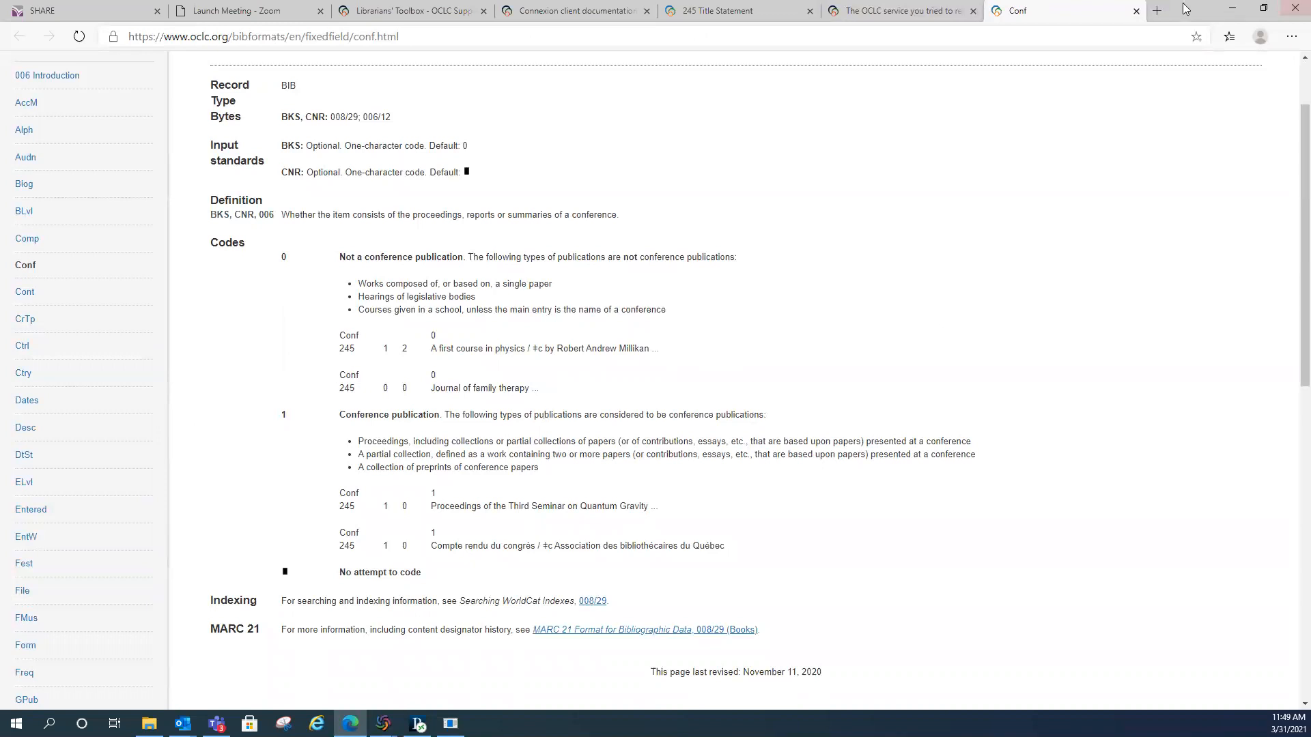
{"action": "left_click", "coordinate": [1137, 12]}
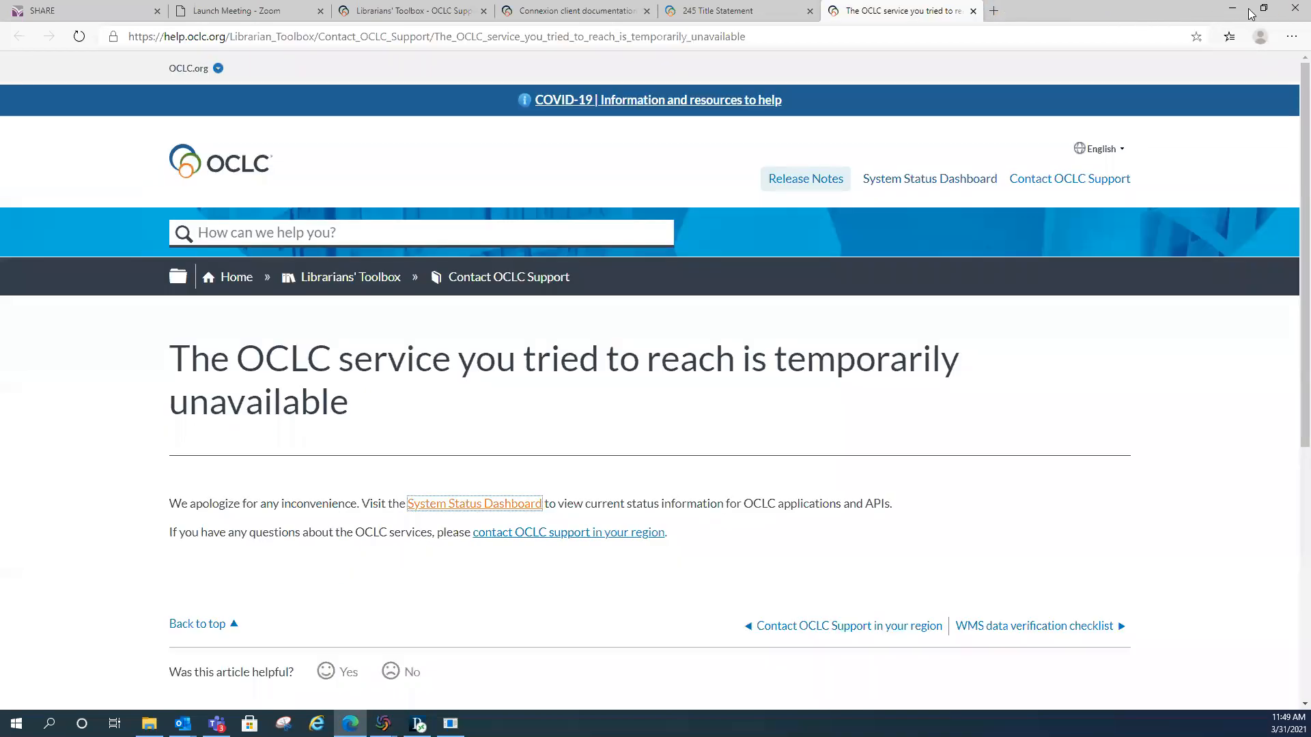
{"action": "key", "text": "alt+Tab"}
{"action": "left_click", "coordinate": [254, 156]}
{"action": "type", "text": "0"}
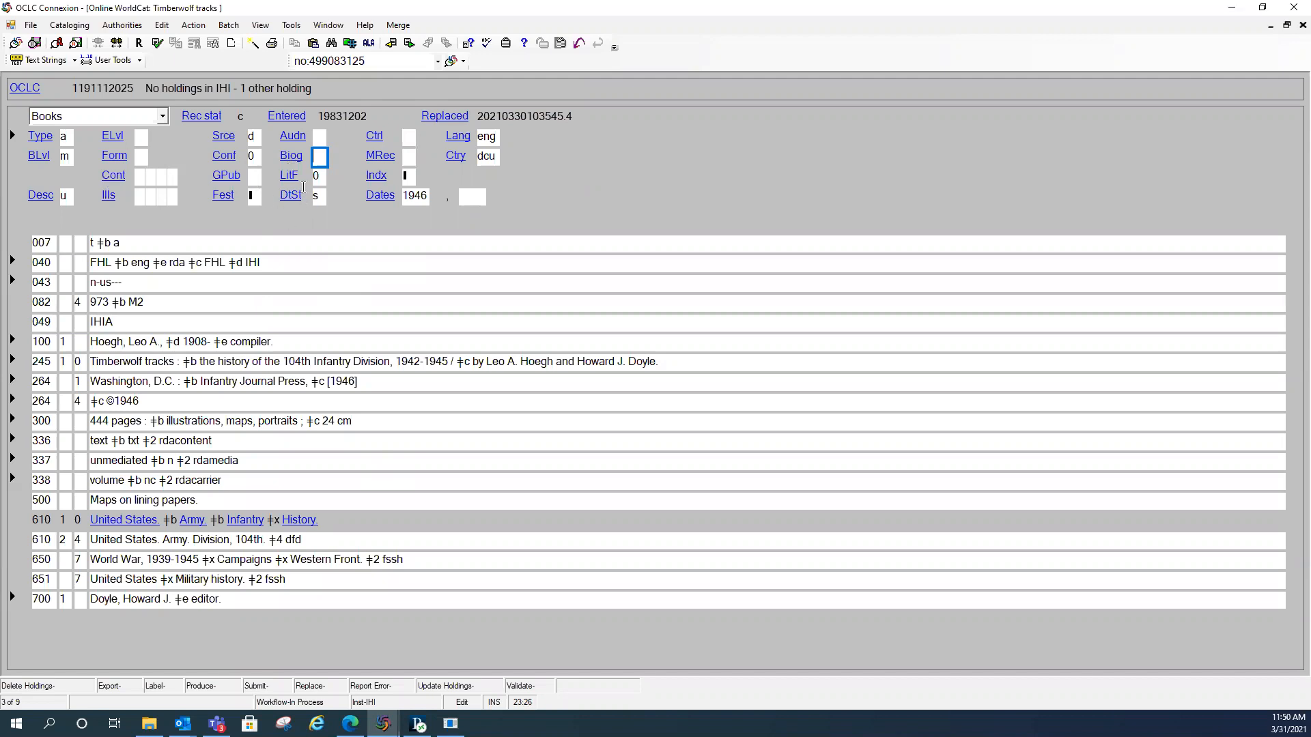
Step: Check the Indx codes in the OCLC documentation, and set Indx to 0 and Desc to i in the fixed field
{"action": "left_click", "coordinate": [377, 179]}
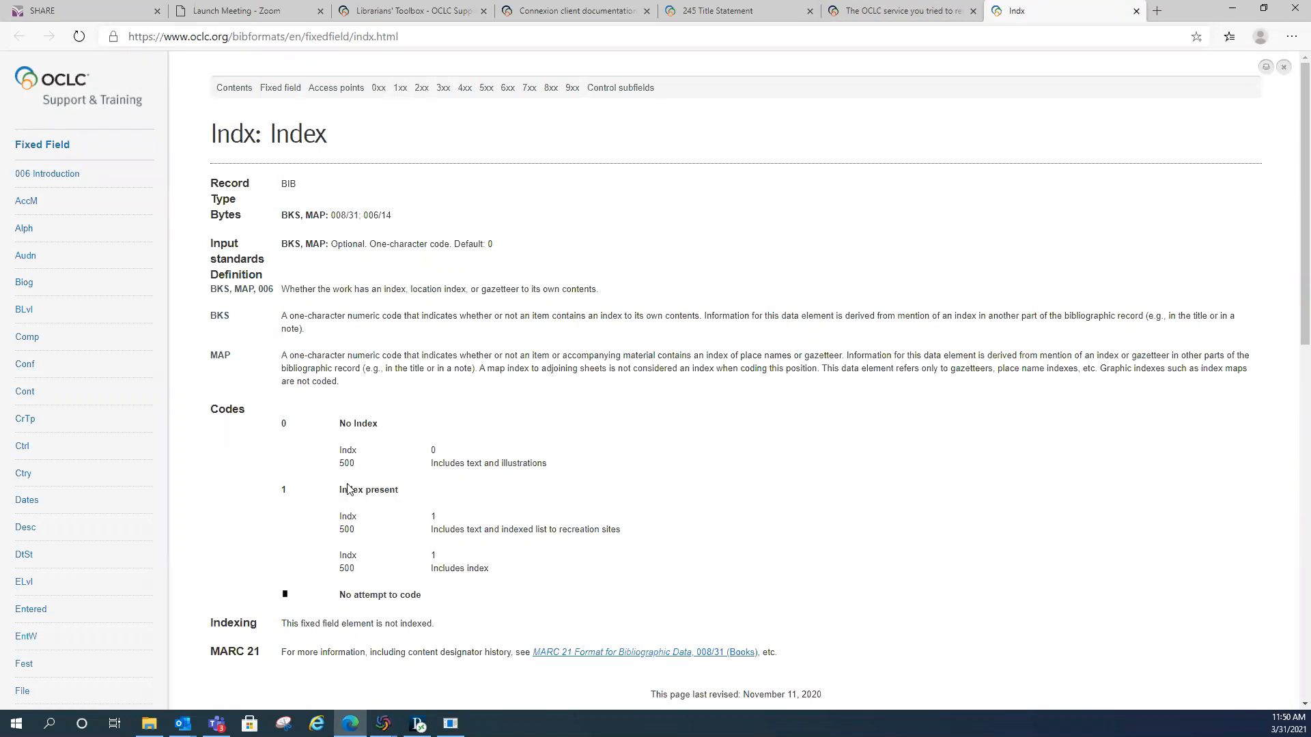
{"action": "left_click", "coordinate": [1235, 11]}
{"action": "left_click", "coordinate": [406, 175]}
{"action": "type", "text": "0"}
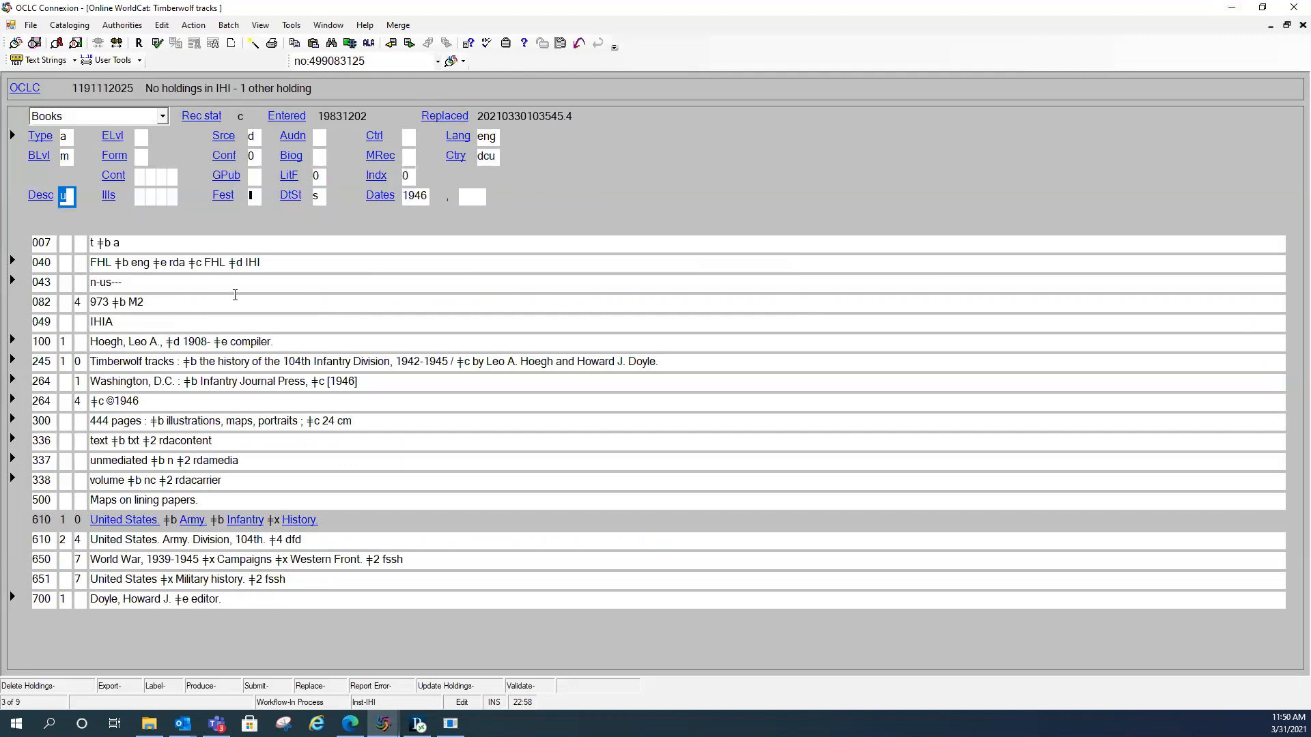
{"action": "type", "text": "i"}
Step: Look up the Ills codes in the OCLC documentation and enter a, b and c for illustrations, maps and portraits
{"action": "left_click", "coordinate": [108, 196]}
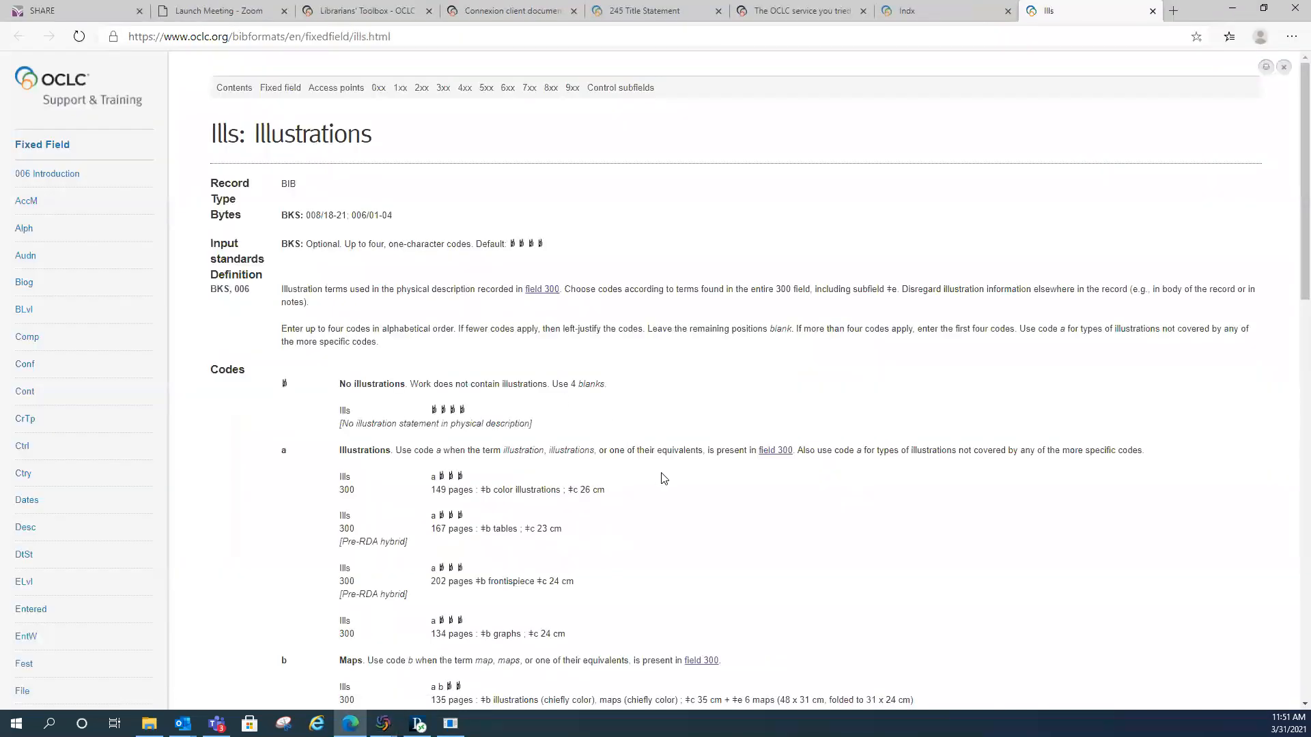
{"action": "scroll", "coordinate": [661, 478], "scroll_direction": "down", "scroll_amount": 1}
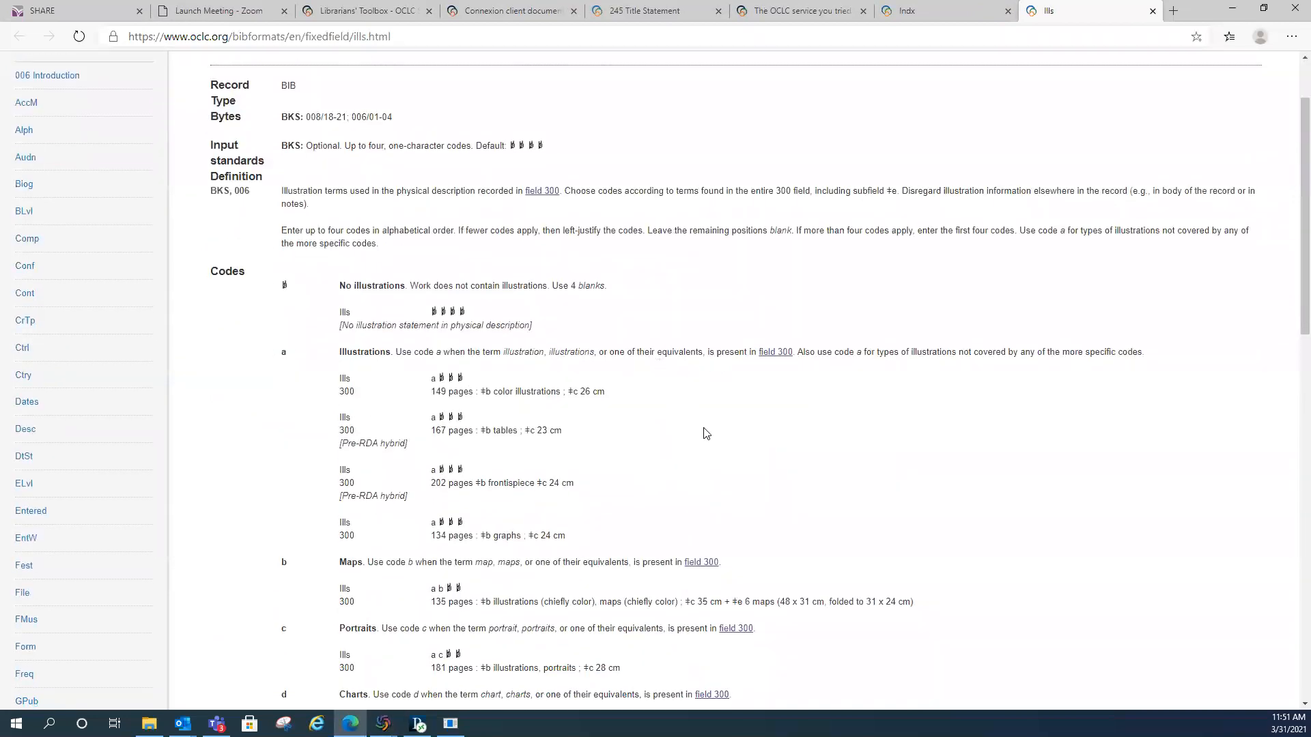
{"action": "scroll", "coordinate": [705, 433], "scroll_direction": "down", "scroll_amount": 1}
{"action": "scroll", "coordinate": [705, 434], "scroll_direction": "down", "scroll_amount": 1}
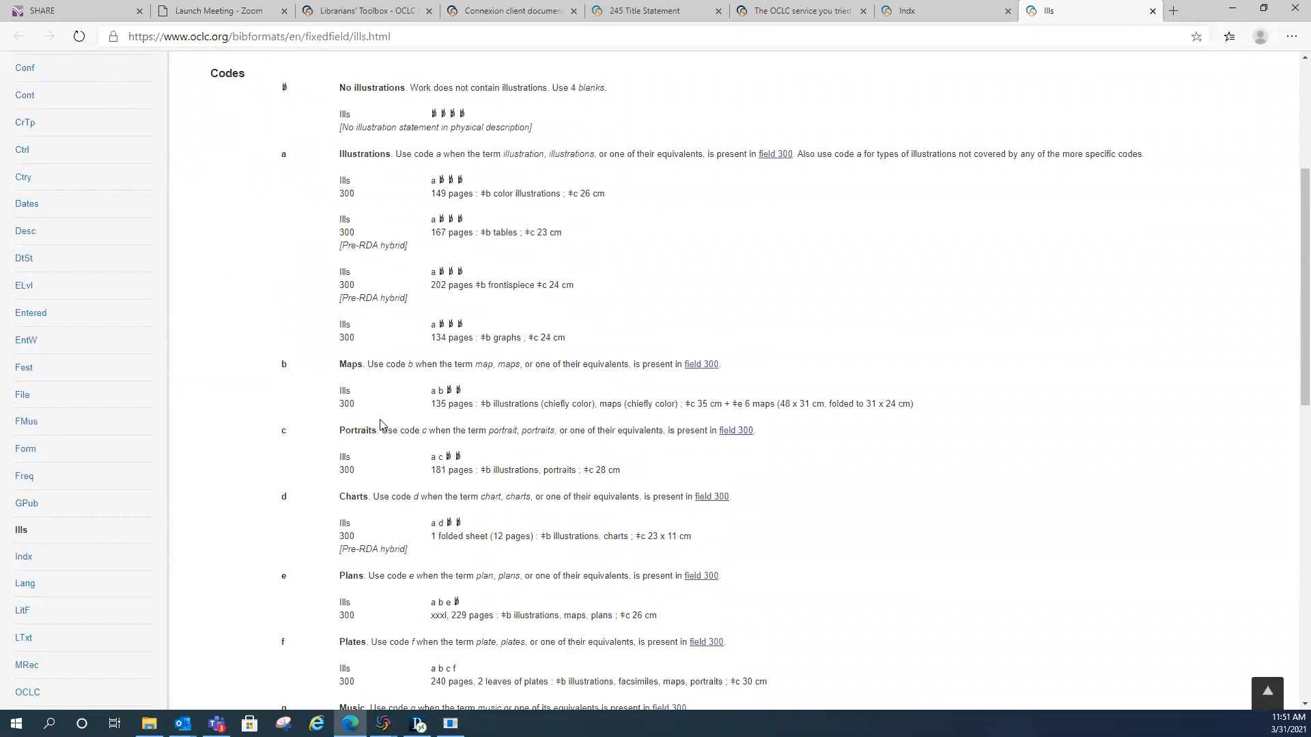
{"action": "scroll", "coordinate": [384, 429], "scroll_direction": "down", "scroll_amount": 1}
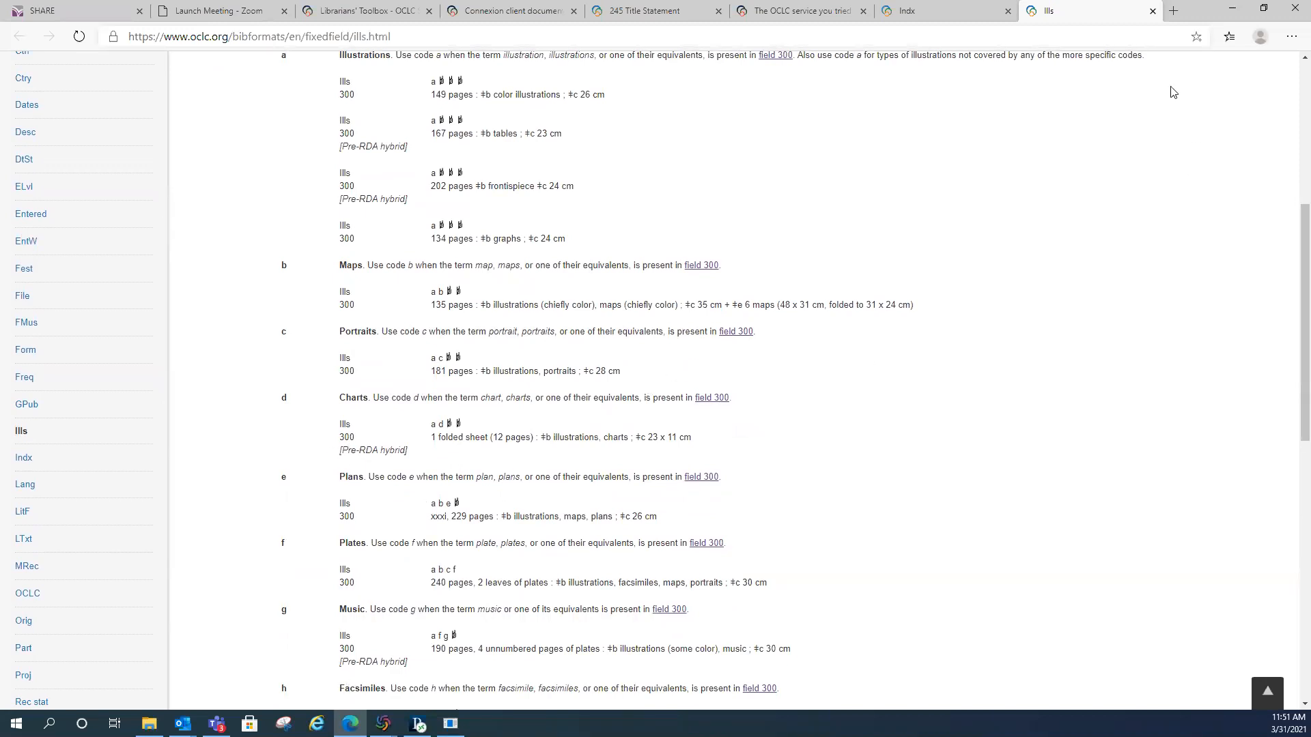
{"action": "left_click", "coordinate": [1151, 14]}
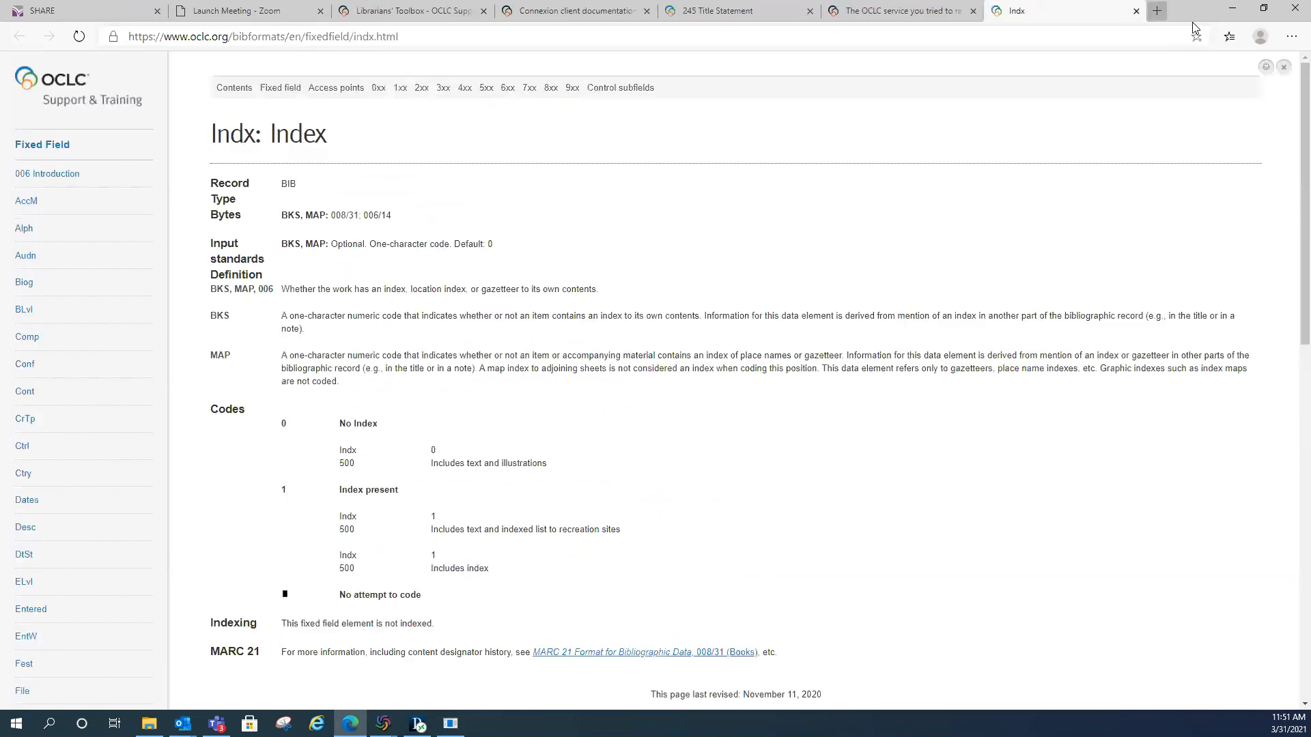
{"action": "left_click", "coordinate": [1232, 8]}
{"action": "type", "text": "ab"}
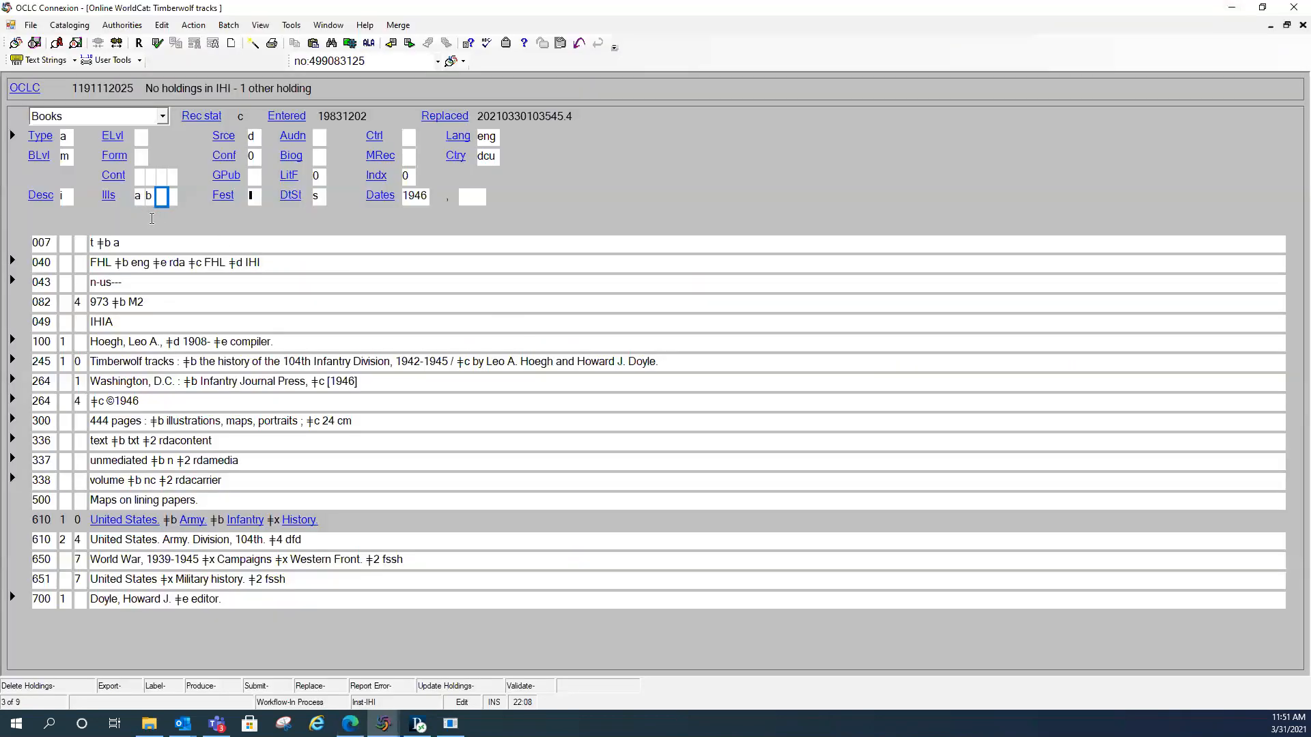
{"action": "type", "text": "c"}
Step: Set the Fest code to 0 in the fixed field
{"action": "left_click", "coordinate": [253, 196]}
{"action": "type", "text": "0"}
{"action": "key", "text": "Tab"}
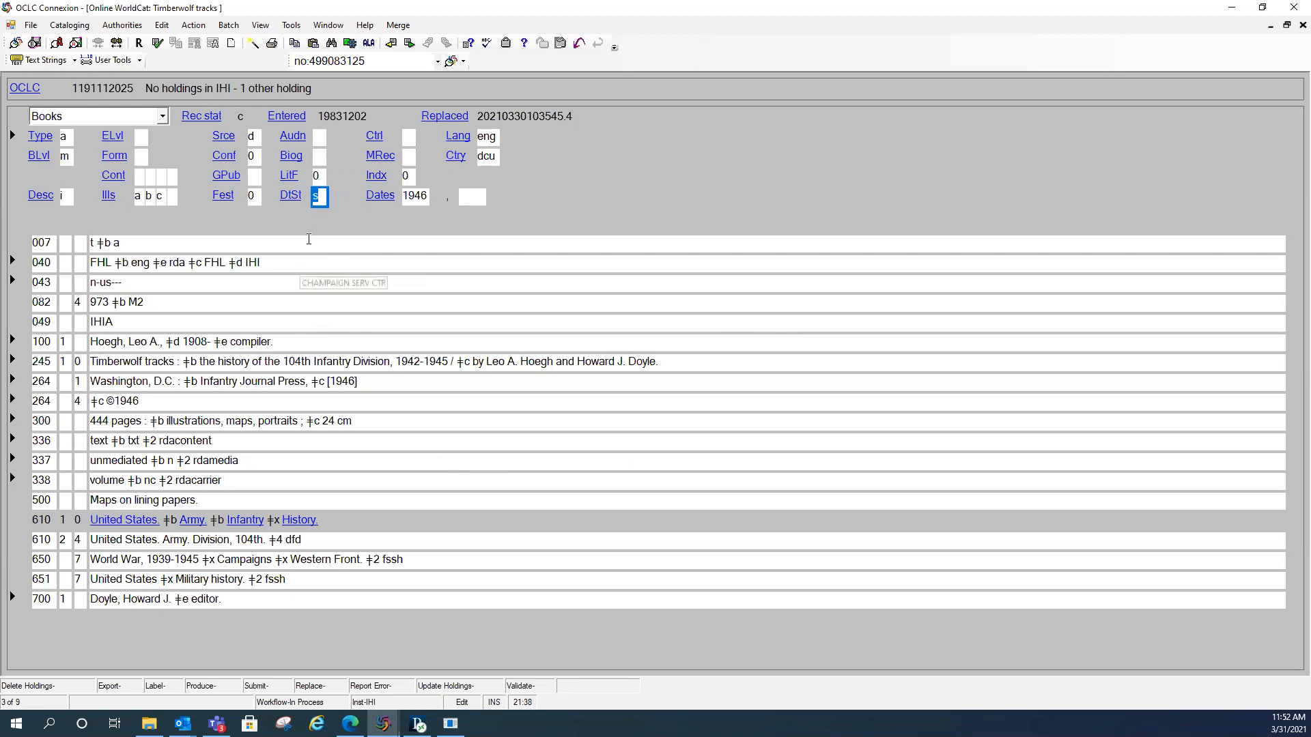
Step: Set DtSt to t and enter 1946 as the second date in the fixed field
{"action": "type", "text": "t"}
{"action": "key", "text": "Tab"}
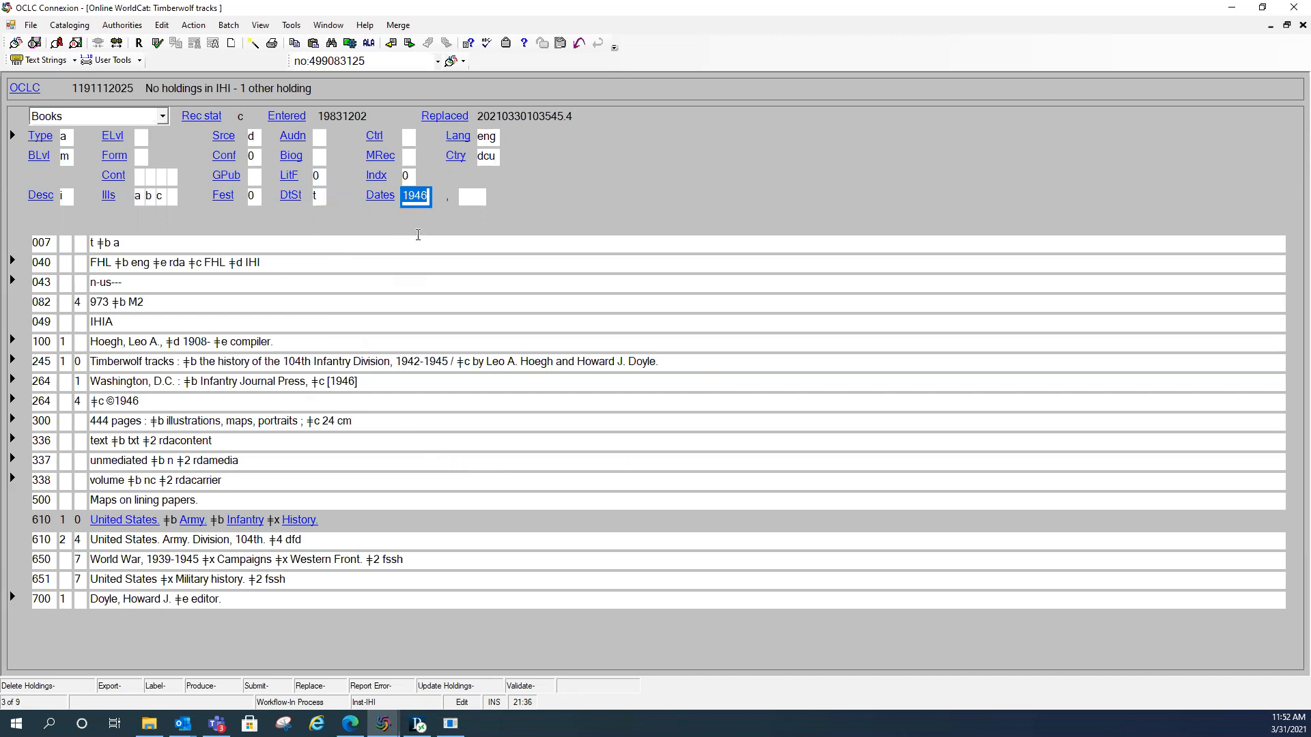
{"action": "left_click", "coordinate": [466, 197]}
{"action": "type", "text": "1"}
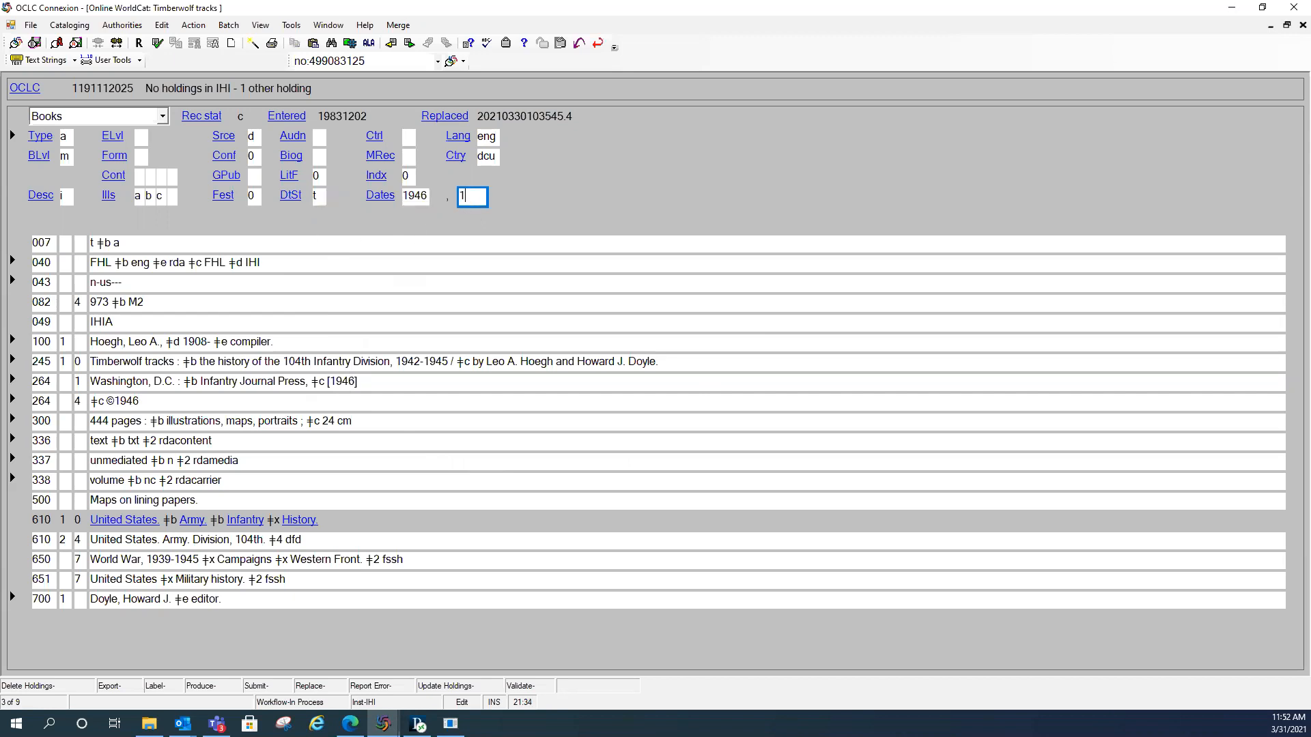
{"action": "type", "text": "946"}
{"action": "key", "text": "Tab"}
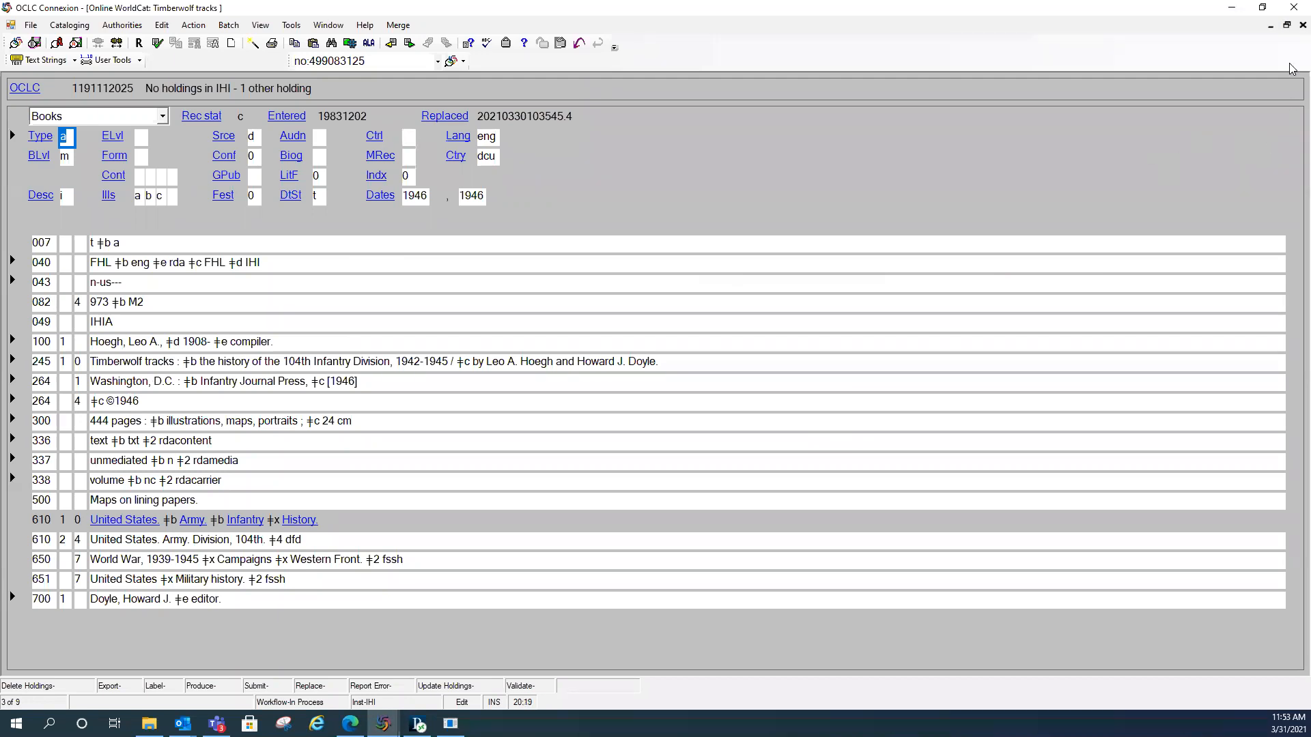
Step: Close the Timberwolf tracks record without saving it and close the WorldCat search list
{"action": "left_click", "coordinate": [1291, 26]}
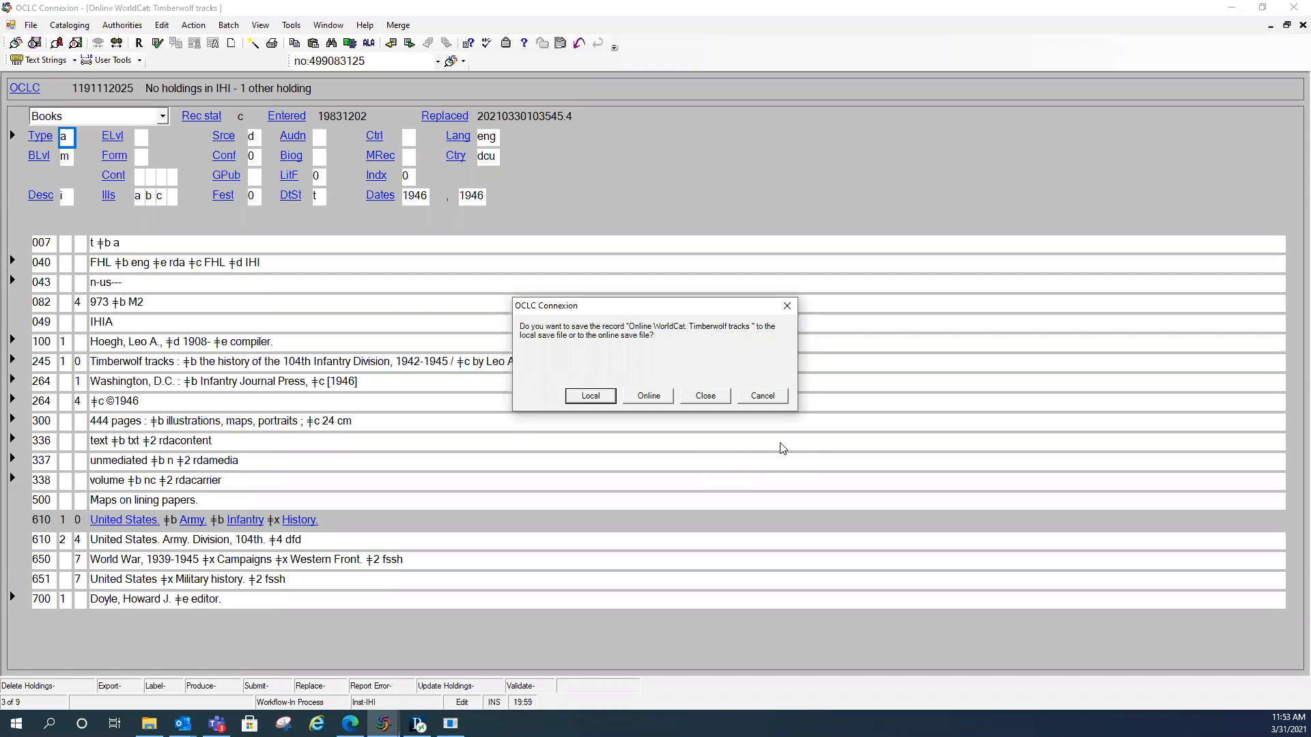
{"action": "left_click", "coordinate": [708, 398]}
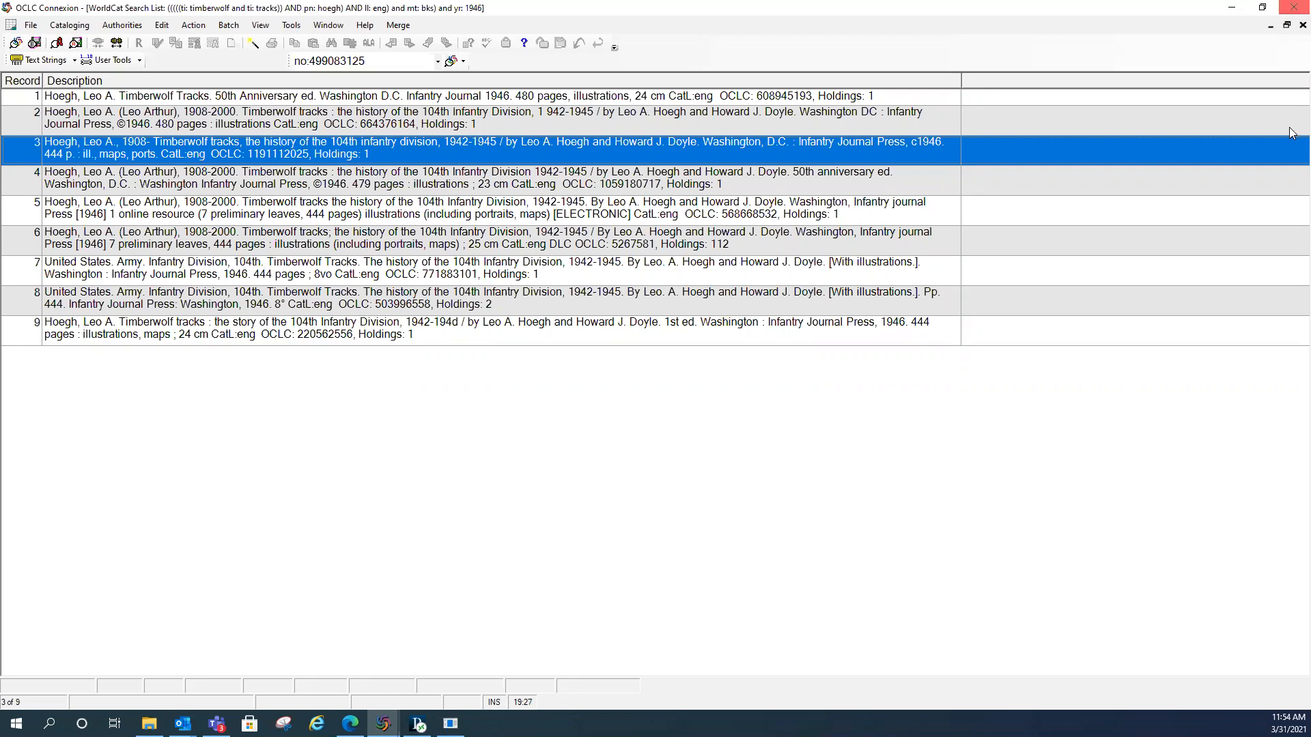
{"action": "left_click", "coordinate": [1302, 26]}
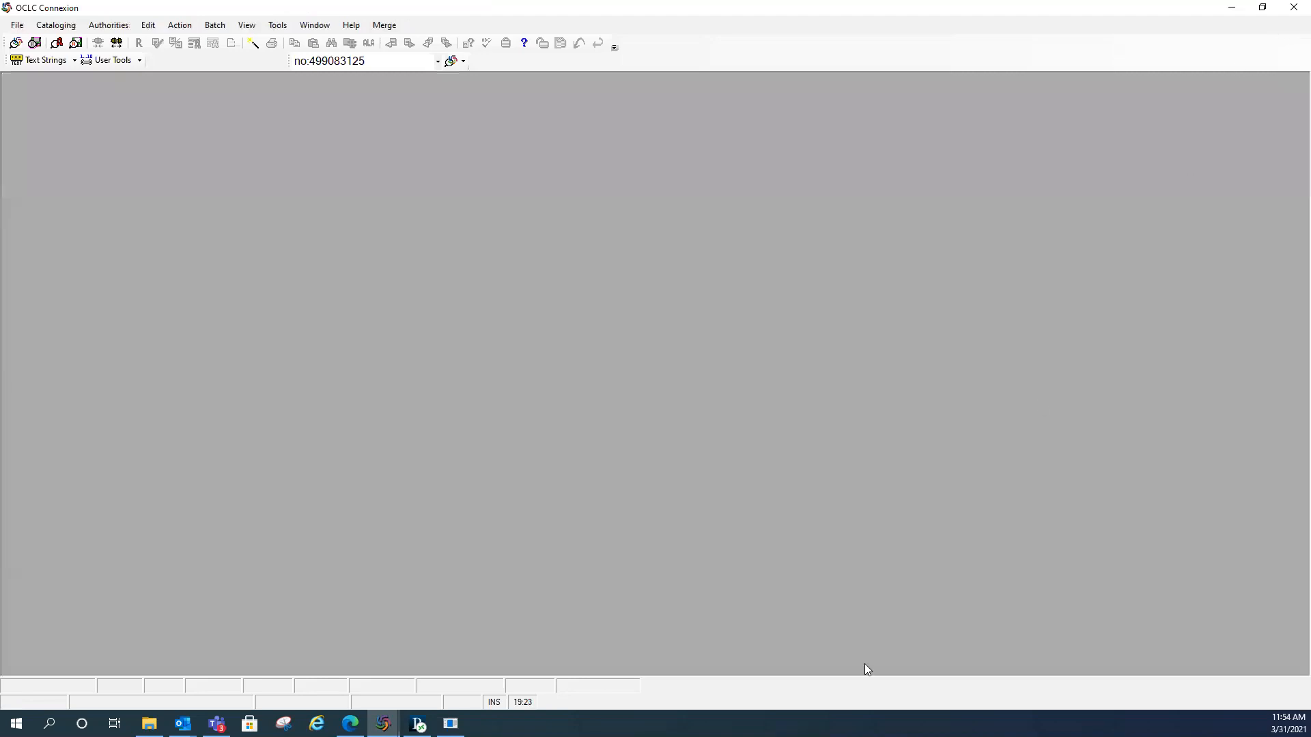